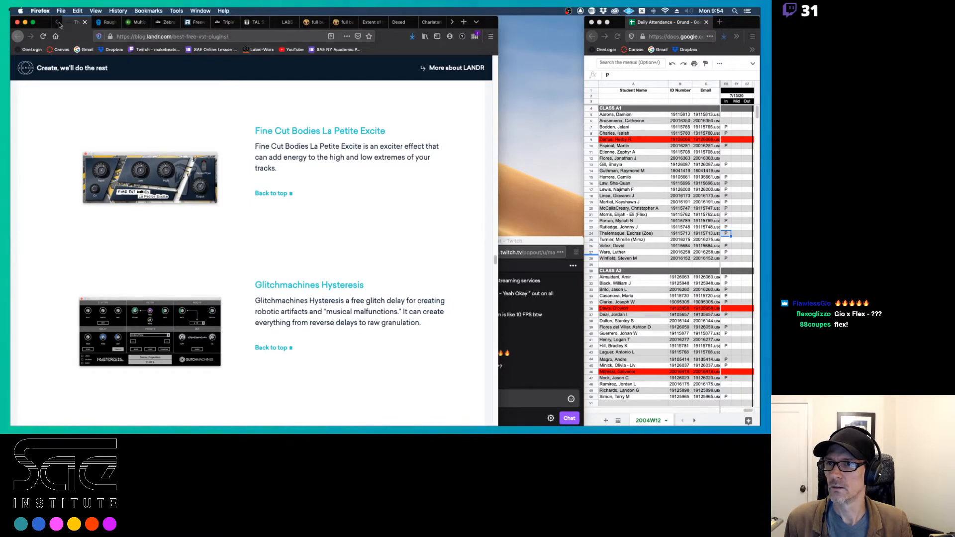
Step: Return to the beginning of LANDR's article "The 200 Best Free VST Plugins Ever"
scroll(212, 134, up, 12)
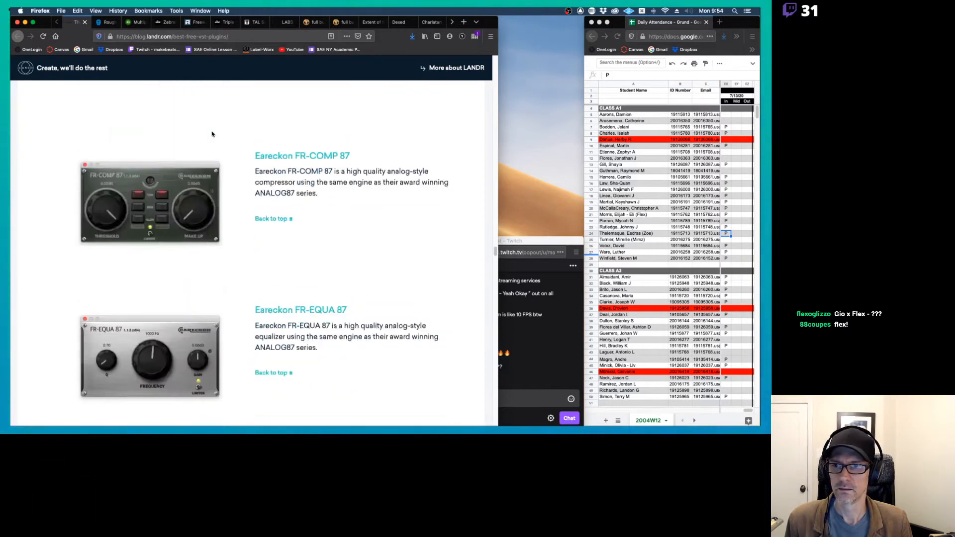
scroll(212, 134, up, 1)
drag(495, 252, 492, 26)
Step: Shorten the attendance spreadsheet window and place the Twitch chat window directly beneath it
click(553, 241)
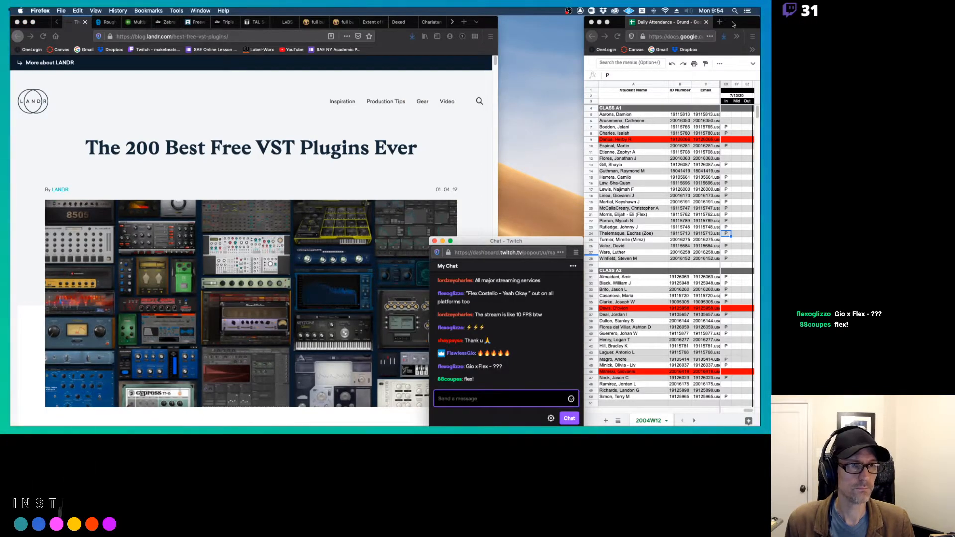
click(732, 25)
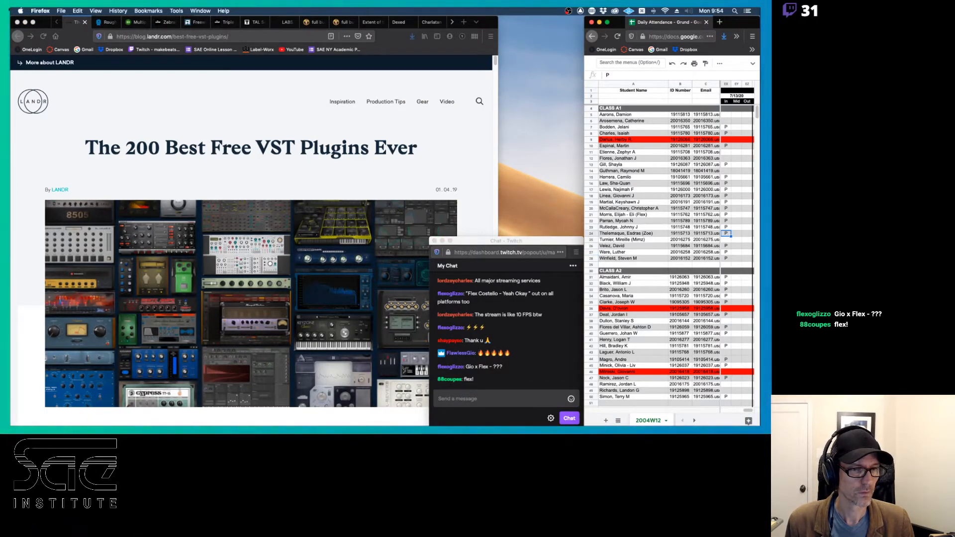
drag(756, 420, 747, 257)
click(547, 241)
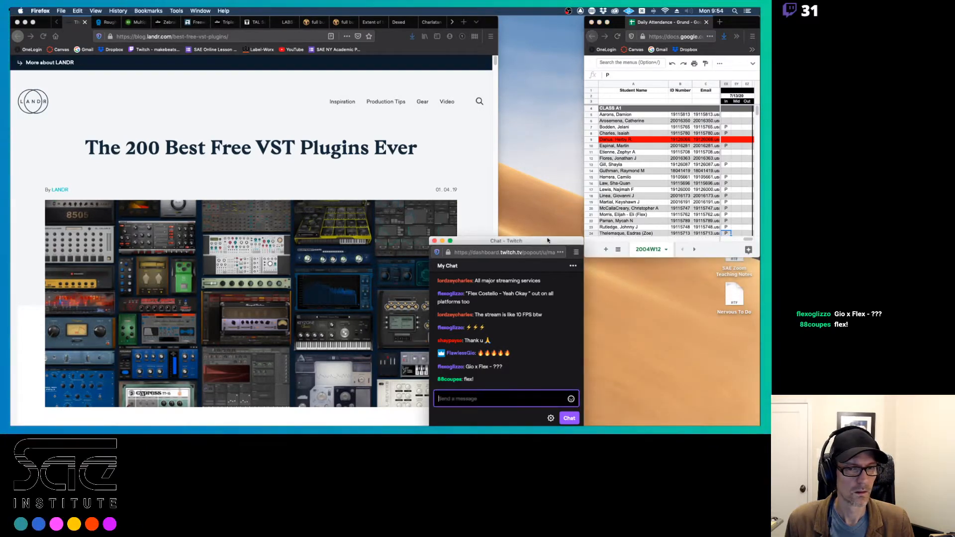
drag(546, 237, 738, 262)
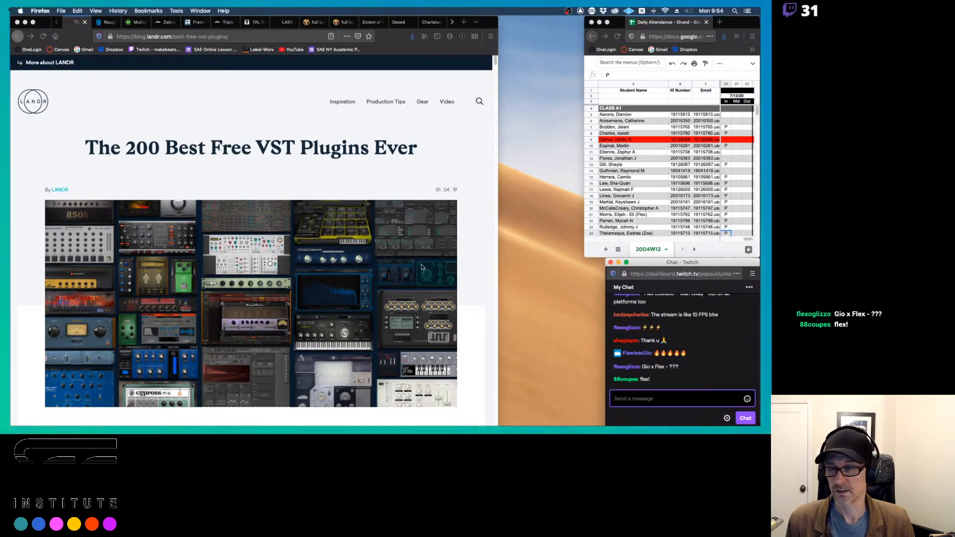
Step: Look over the first entries under Best Free Synth VSTs in the LANDR article
scroll(422, 267, down, 5)
scroll(422, 268, down, 15)
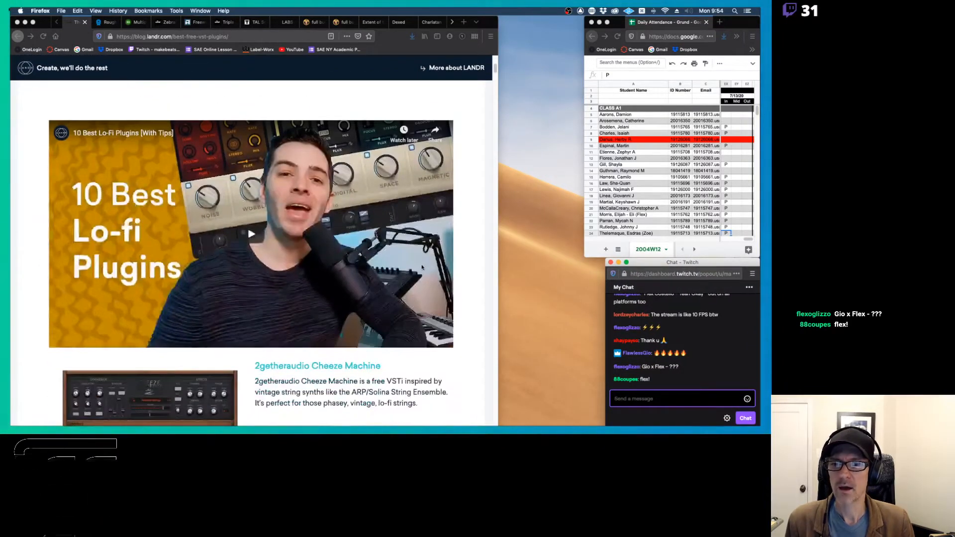
scroll(422, 267, down, 3)
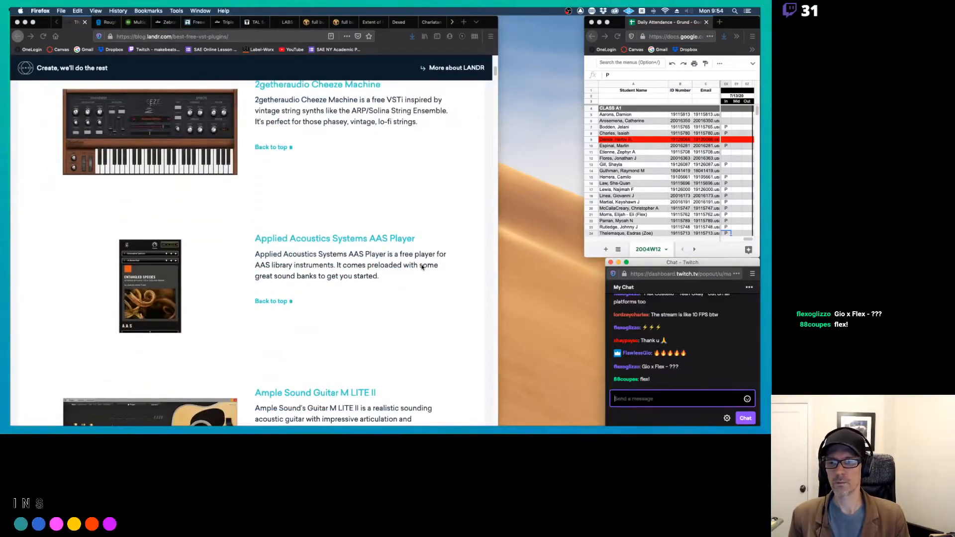
scroll(422, 268, down, 5)
scroll(422, 267, up, 5)
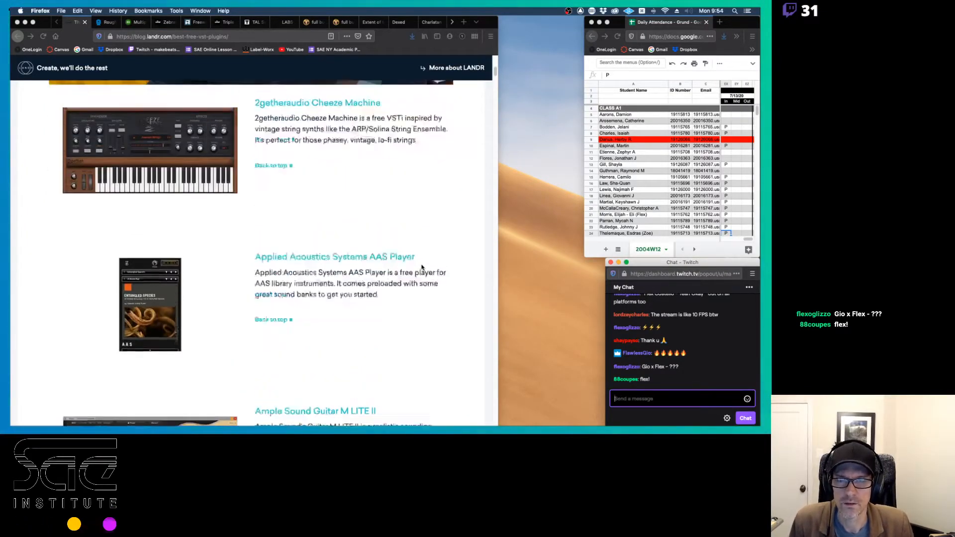
scroll(422, 267, up, 6)
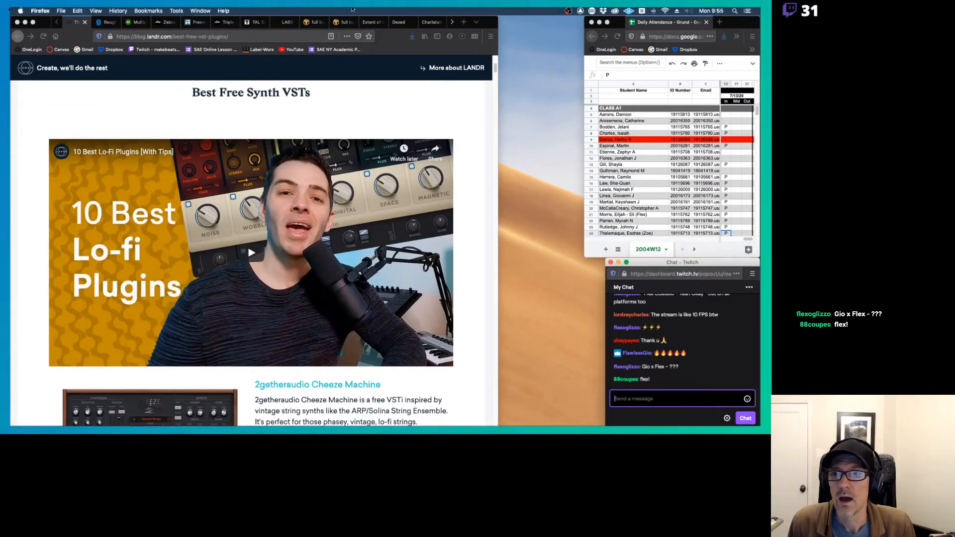
Step: Look through the open plugin pages from Audio Damage through Multiply, Zebralette, Tyrell N6 and Triple Cheese to TAL-NoiseMaker
click(106, 22)
click(138, 22)
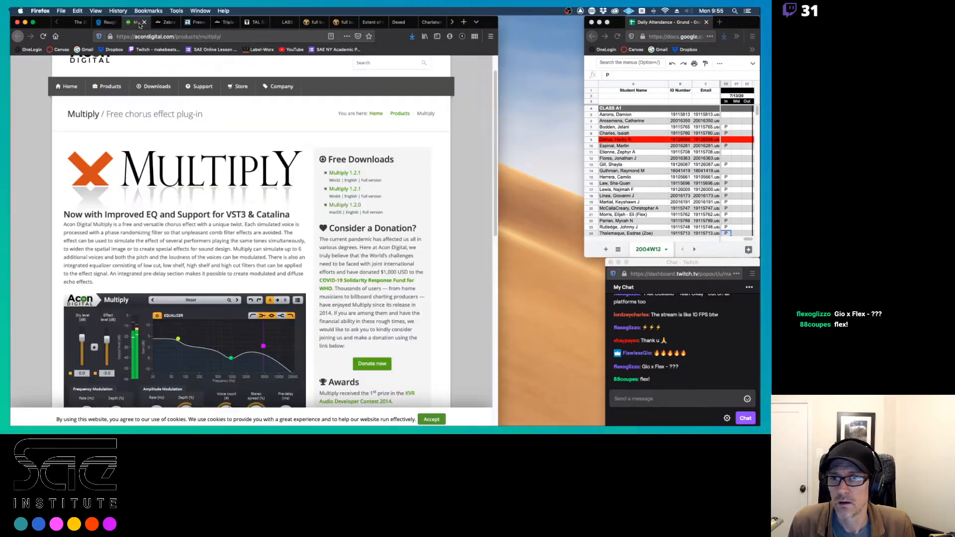
click(160, 23)
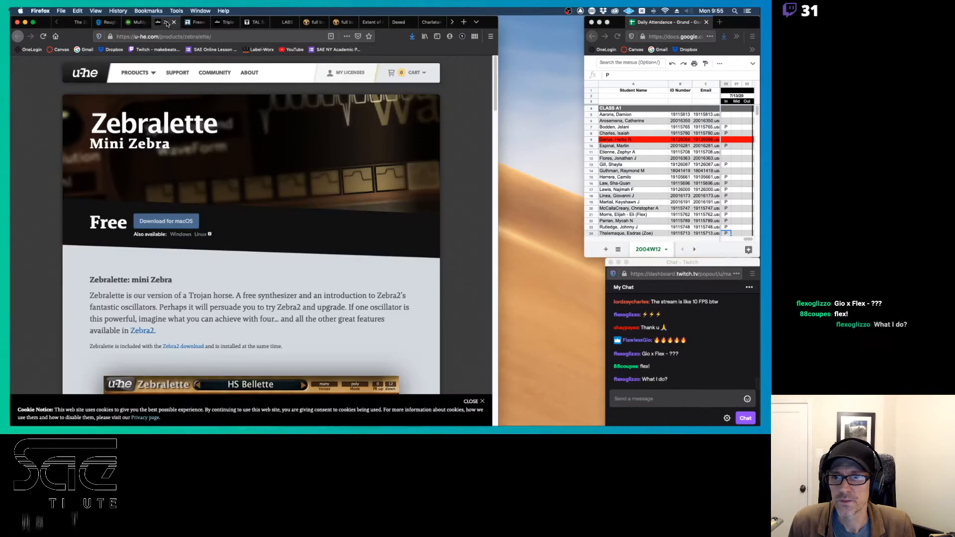
click(198, 23)
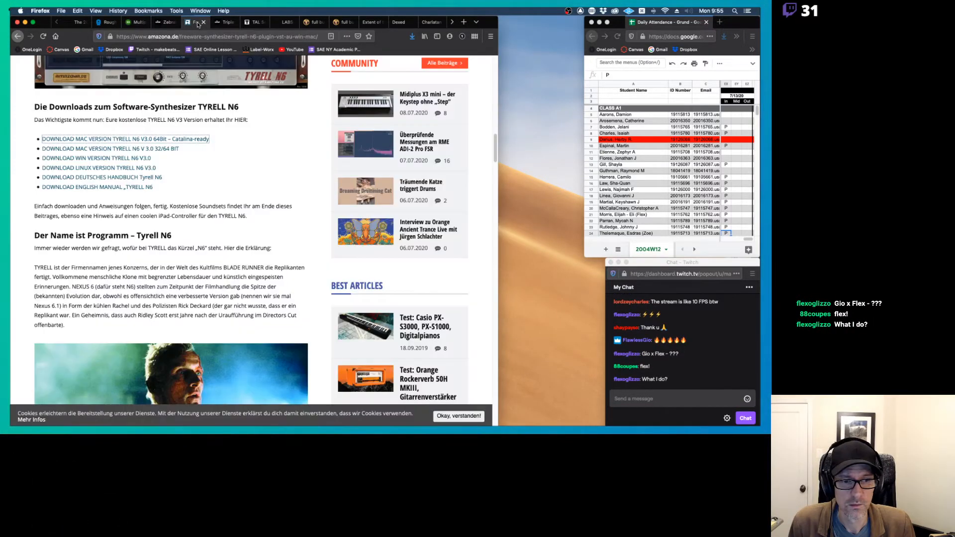
click(225, 23)
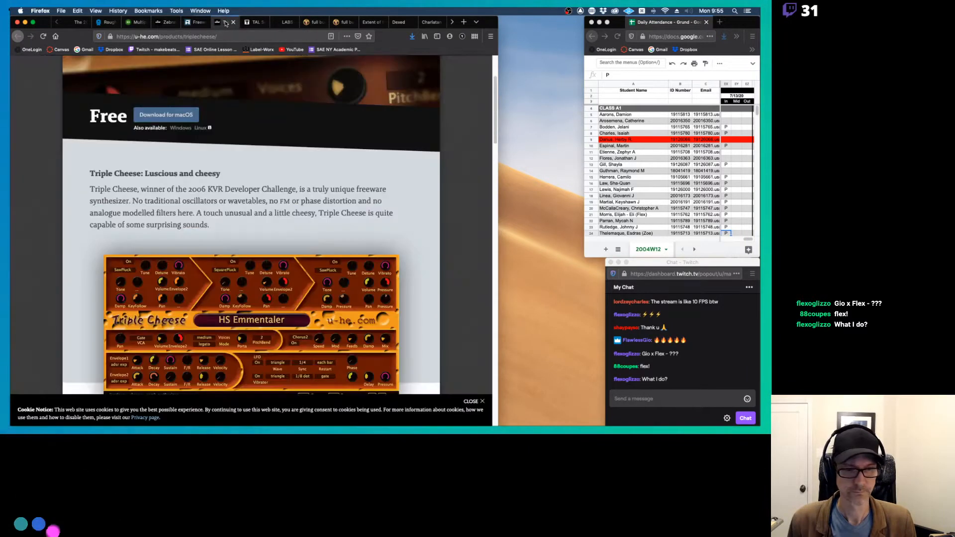
click(260, 24)
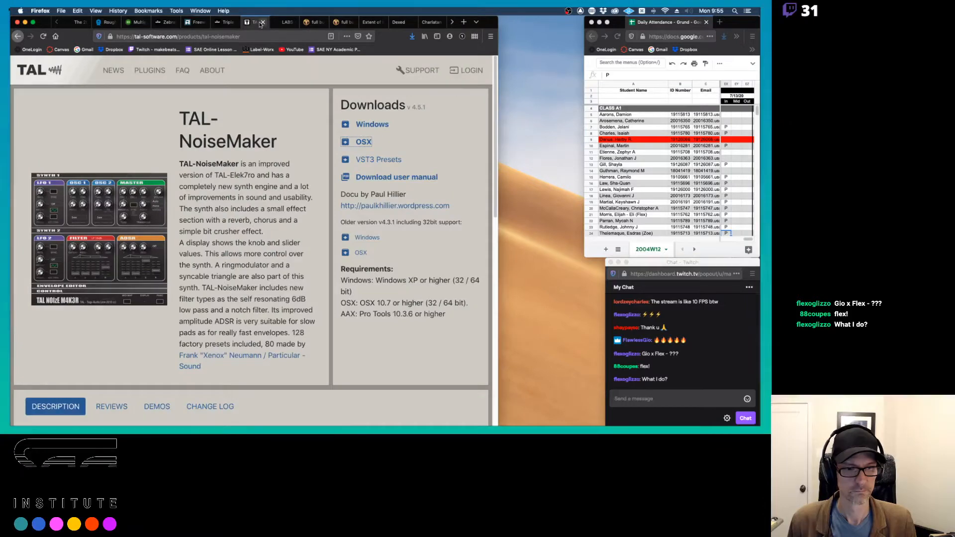
Step: Look through the remaining open plugin pages, from LABS through ModulAir, Digits and Charlatan to Cheeze Machine 2
click(287, 23)
click(314, 23)
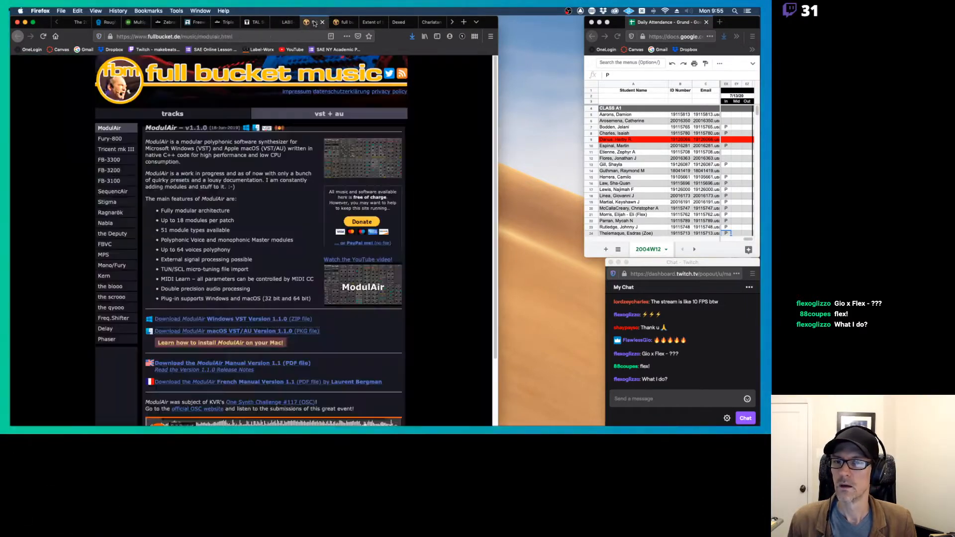
click(350, 23)
click(371, 22)
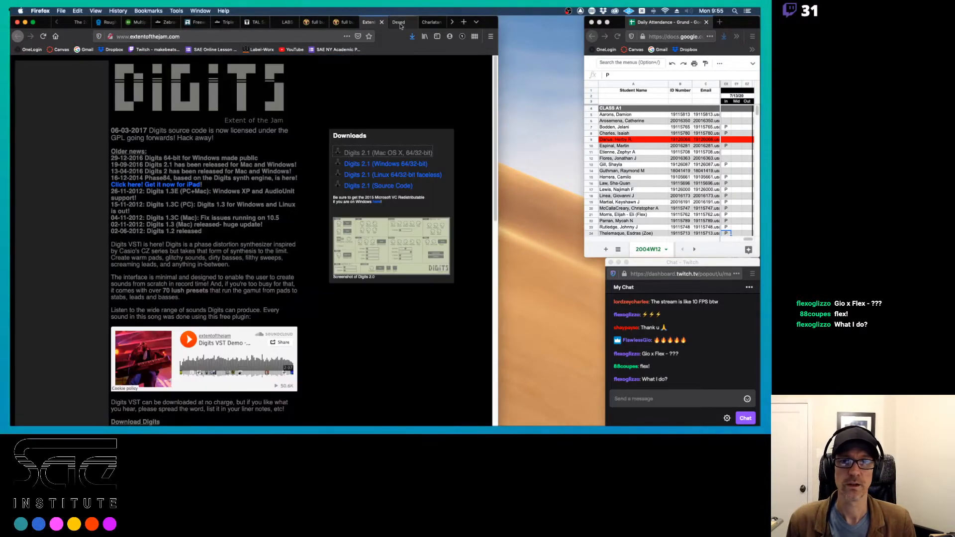
click(399, 23)
click(424, 23)
click(453, 22)
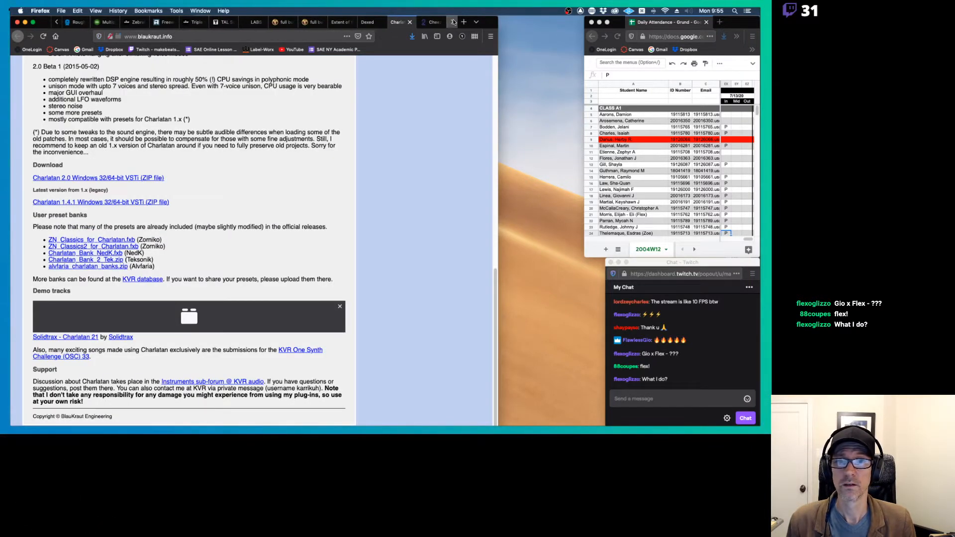
click(435, 22)
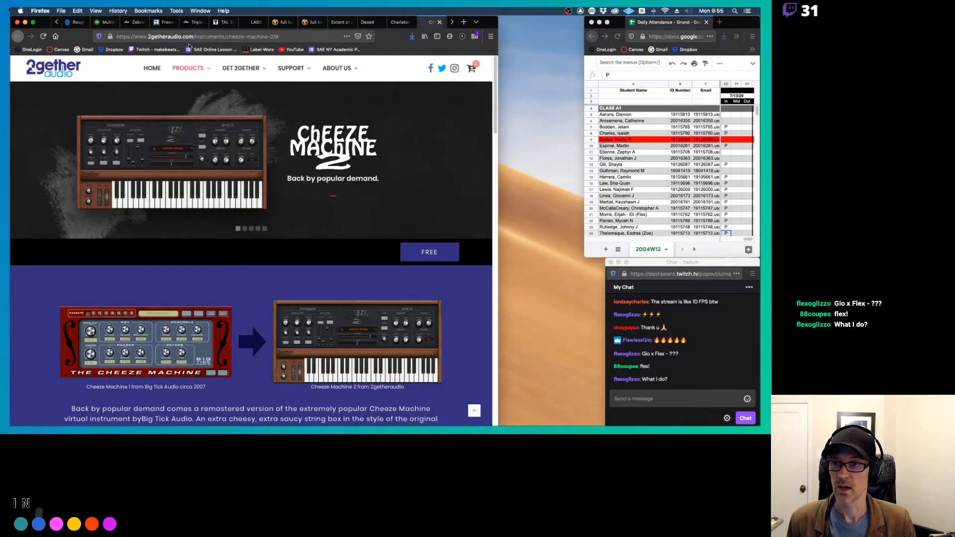
Step: Go back to Audio Damage's free downloads page with the RoughRider3 plugin
click(107, 23)
click(74, 22)
click(57, 23)
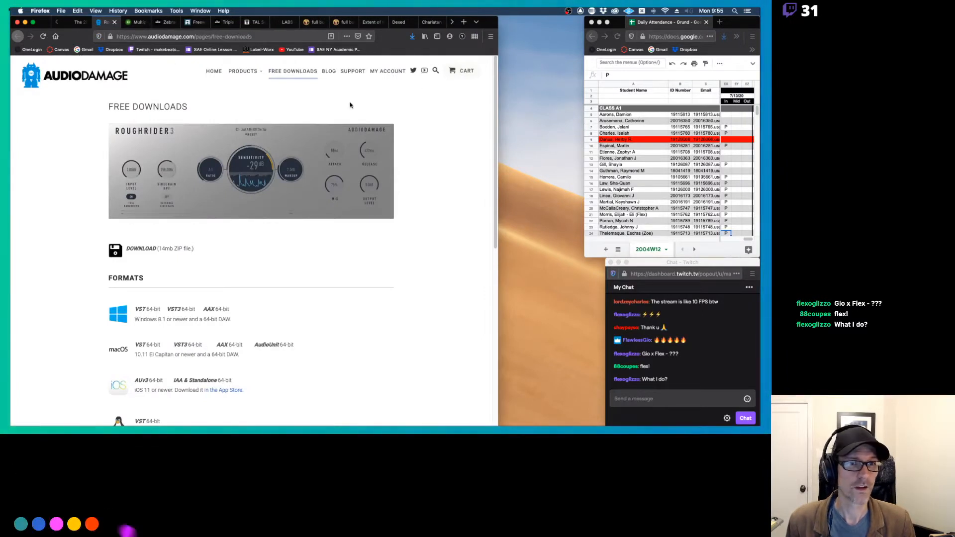
Step: Launch Ableton Live and switch back to the Firefox window
mouse_move(10, 149)
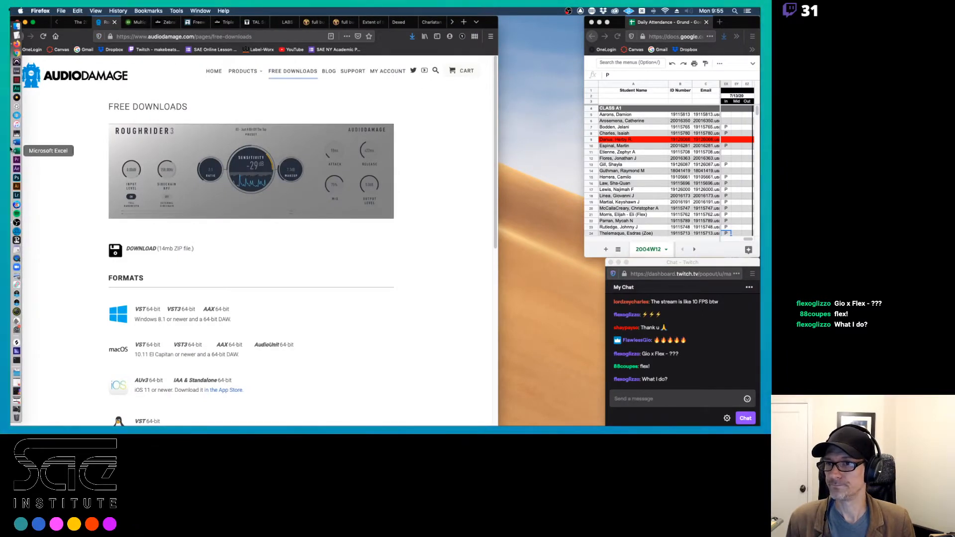
click(13, 70)
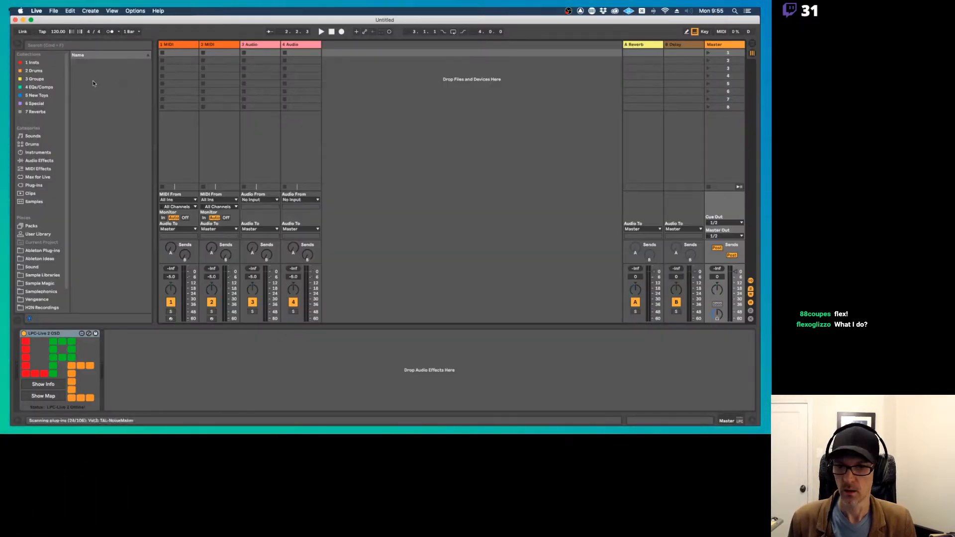
key(super+Tab)
key(super+Tab)
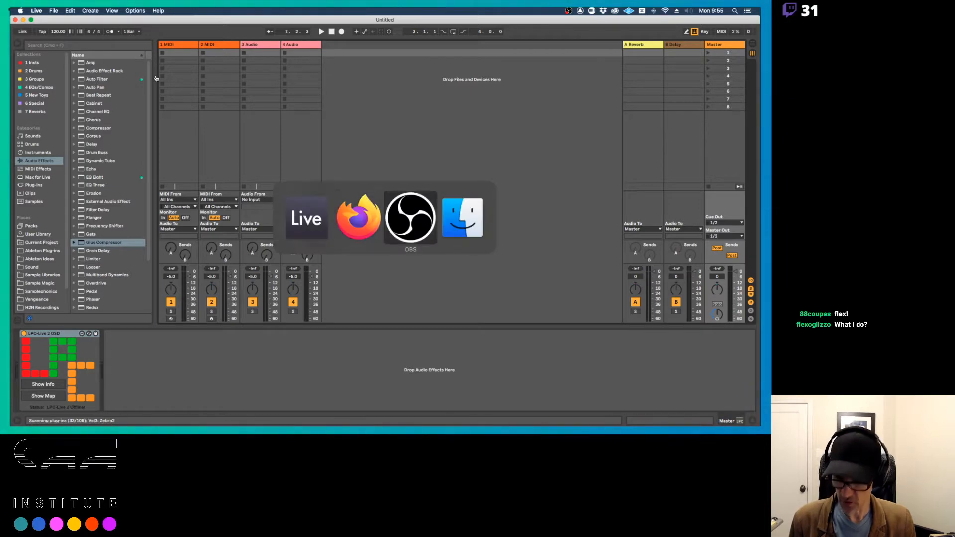
key(super+Tab)
key(super+Tab)
key(super+Tab)
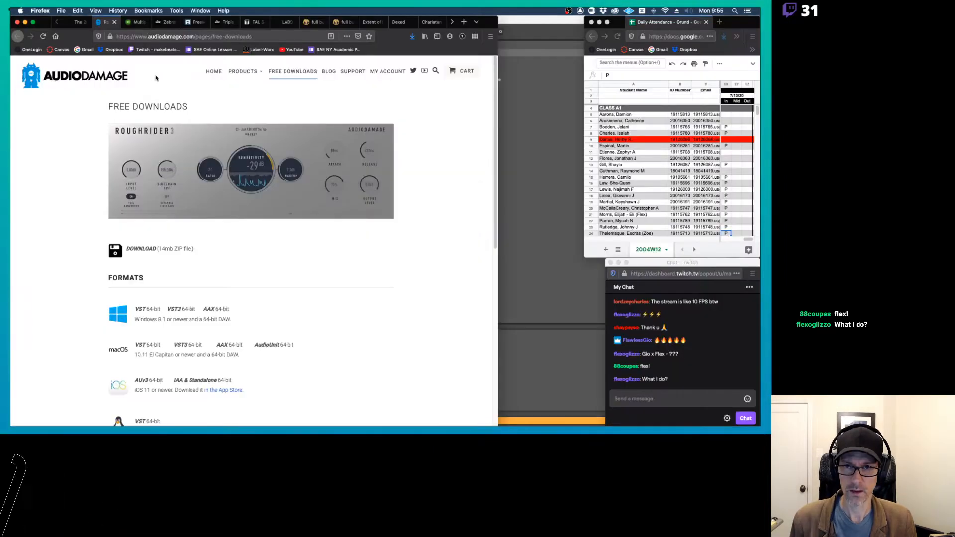
Step: Search Google for "komplete start" in a new tab and open Native Instruments' Komplete Start bundle page
key(super+t)
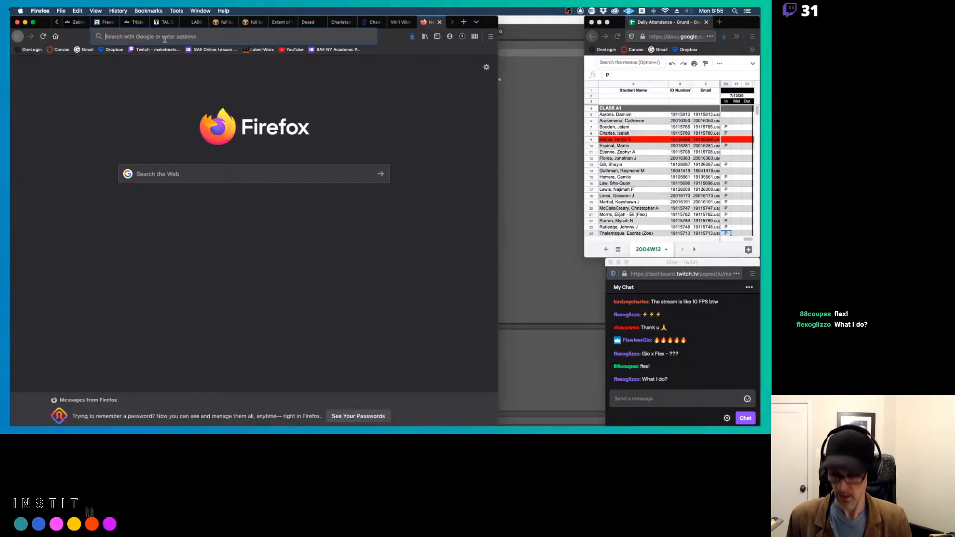
click(165, 40)
text(komplete)
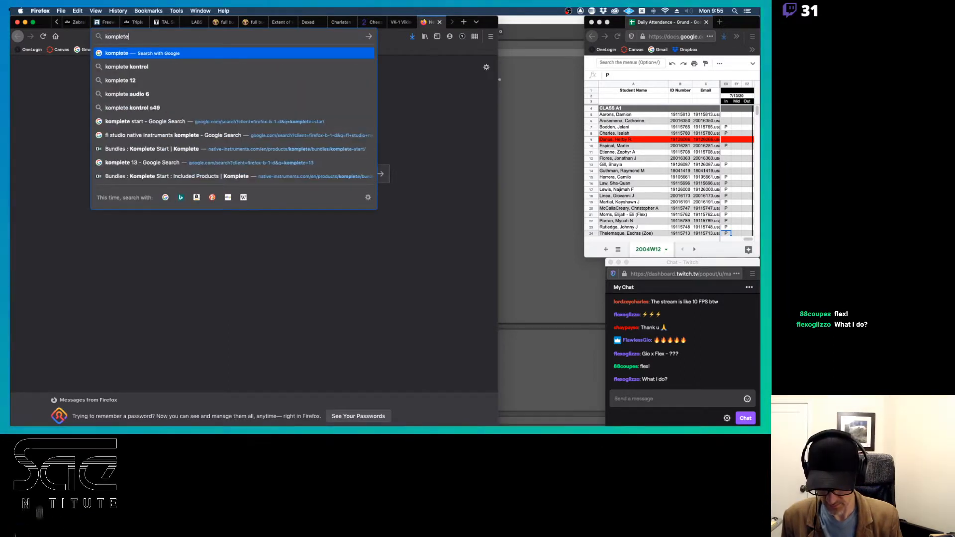
text( start)
key(Return)
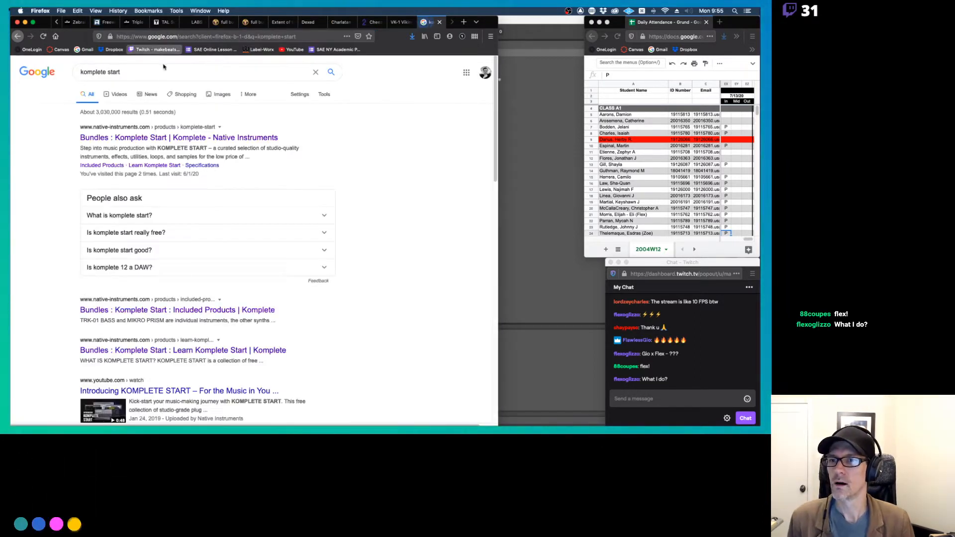
click(135, 138)
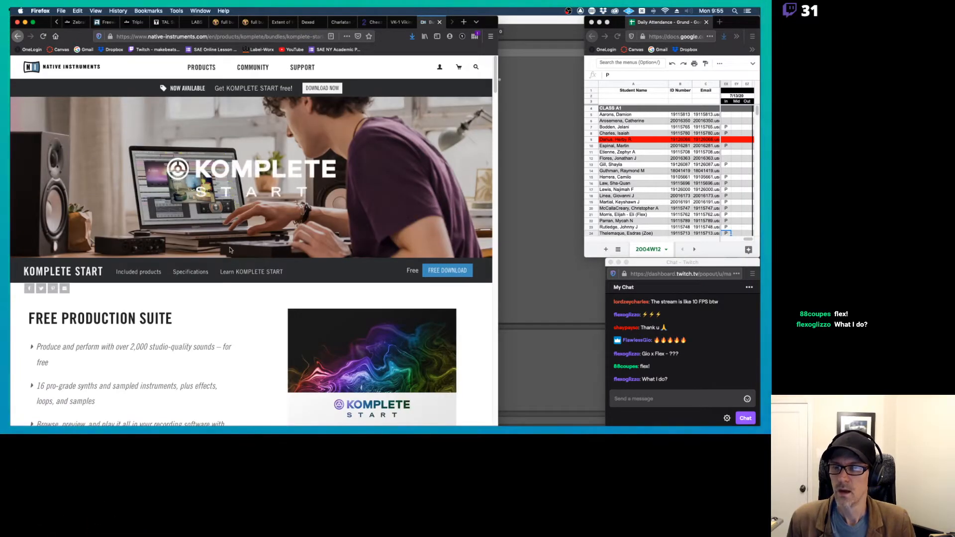
Step: Open Komplete Start's included products and examine the synthesizers, sampled instruments and effects it offers
scroll(230, 249, down, 2)
scroll(230, 249, down, 3)
click(147, 169)
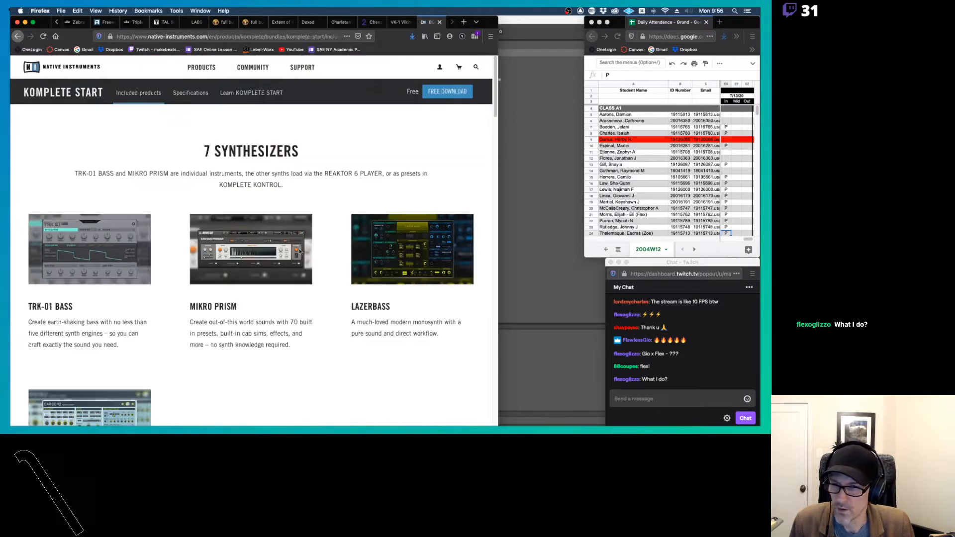
scroll(300, 251, down, 5)
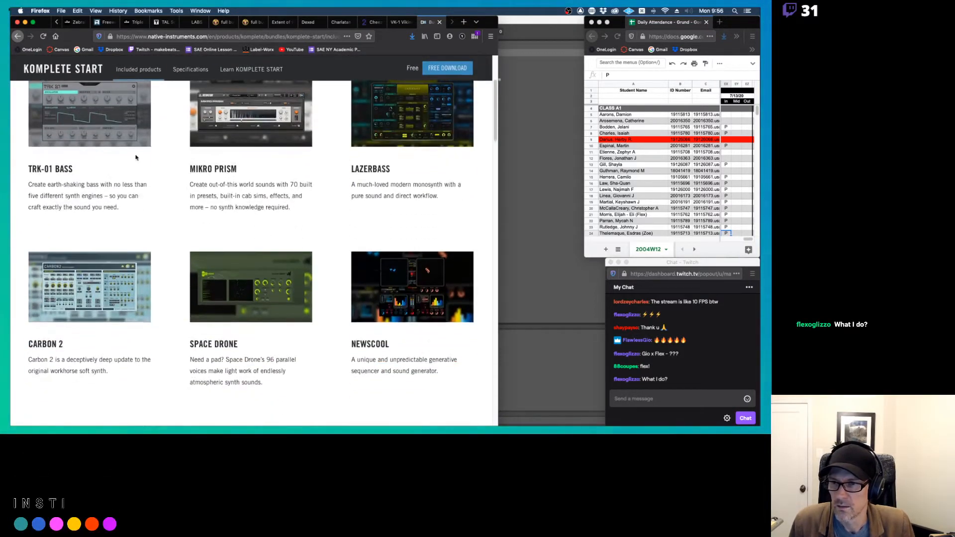
scroll(105, 153, up, 1)
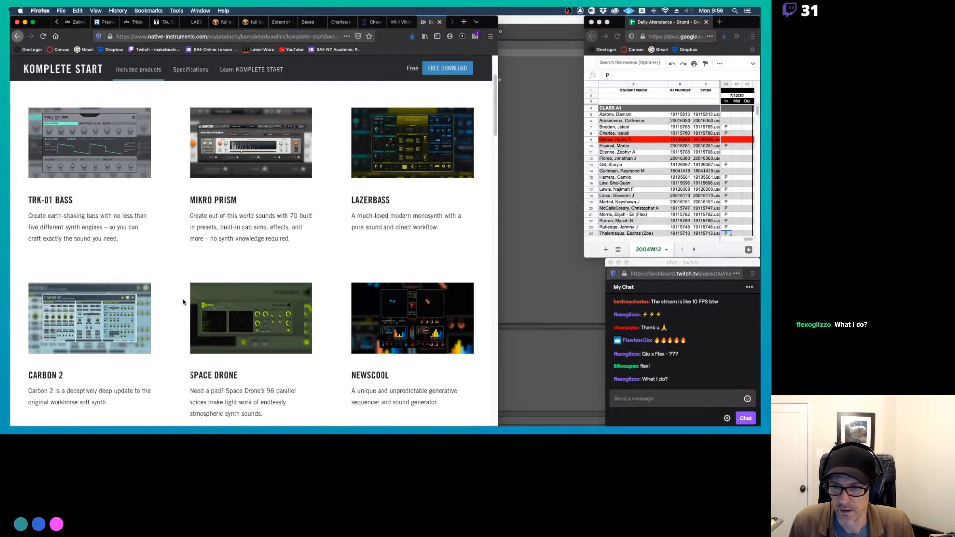
scroll(388, 312, down, 12)
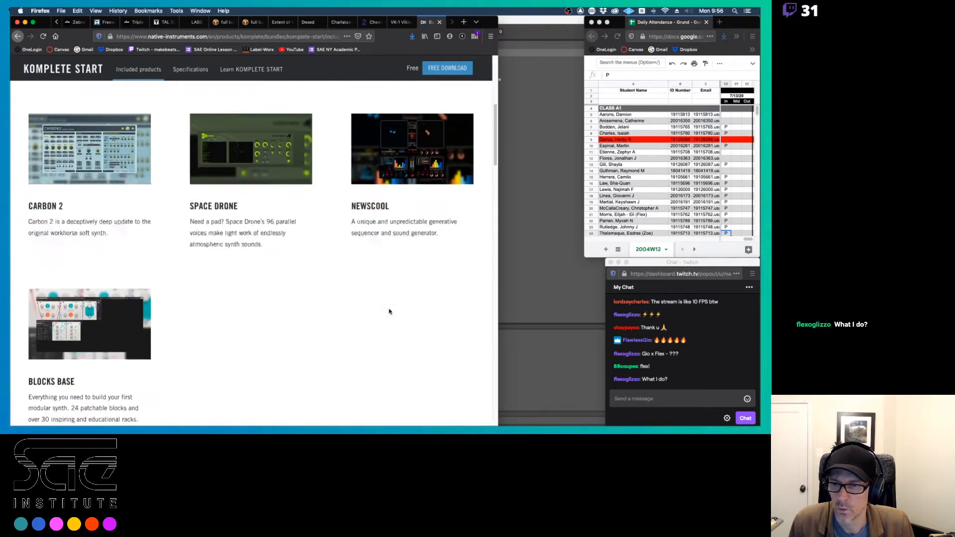
scroll(390, 309, down, 4)
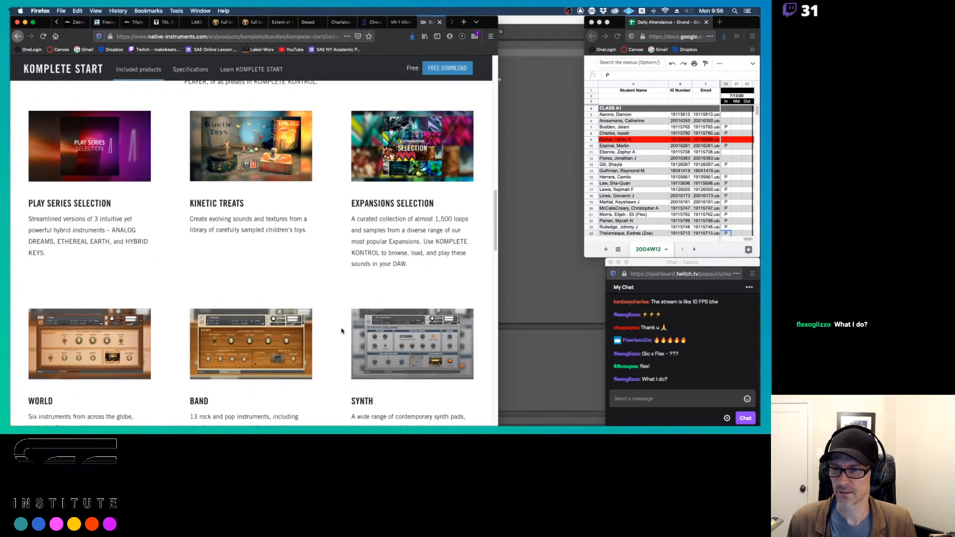
scroll(351, 322, down, 3)
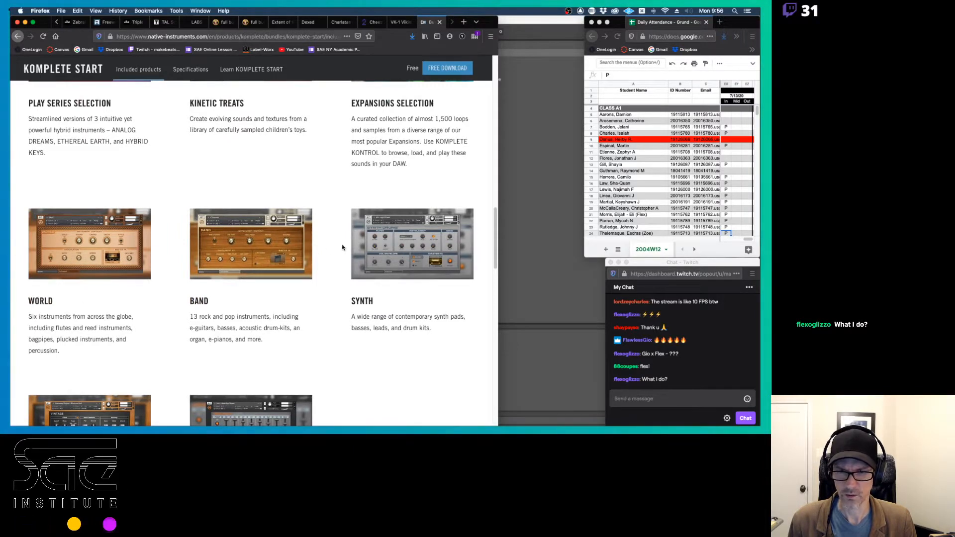
scroll(325, 253, down, 7)
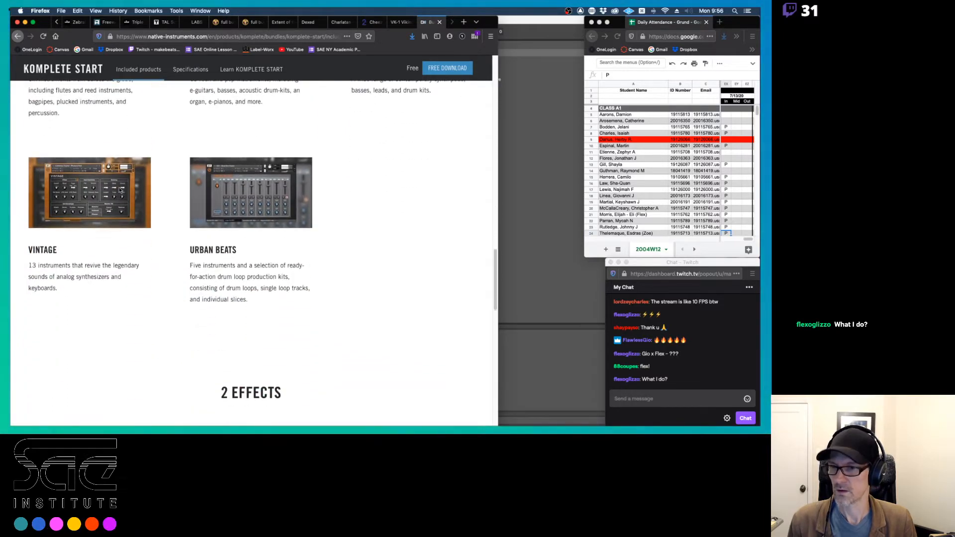
scroll(317, 210, down, 10)
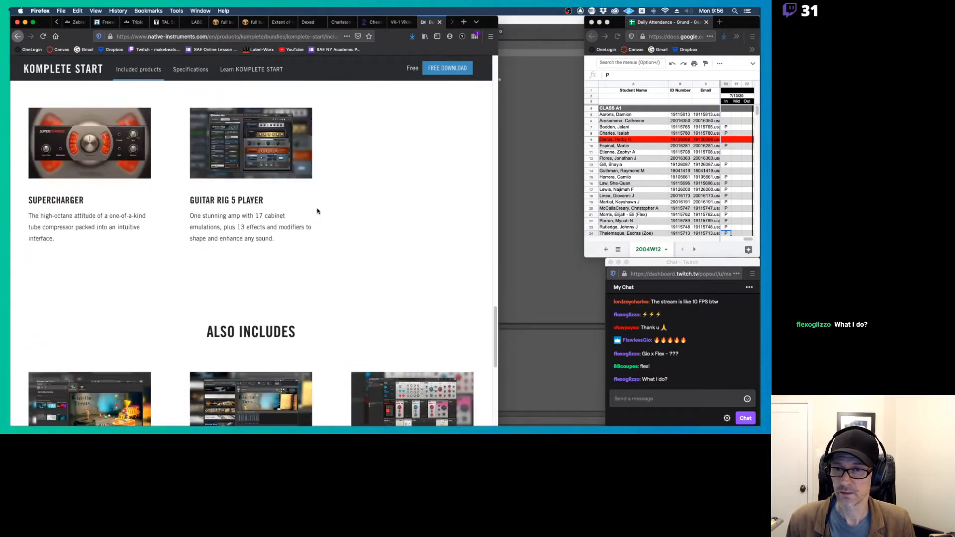
Step: Review the remaining Komplete Start effects and bundled players, and return to the synthesizers and the other open plugin pages
scroll(317, 211, down, 5)
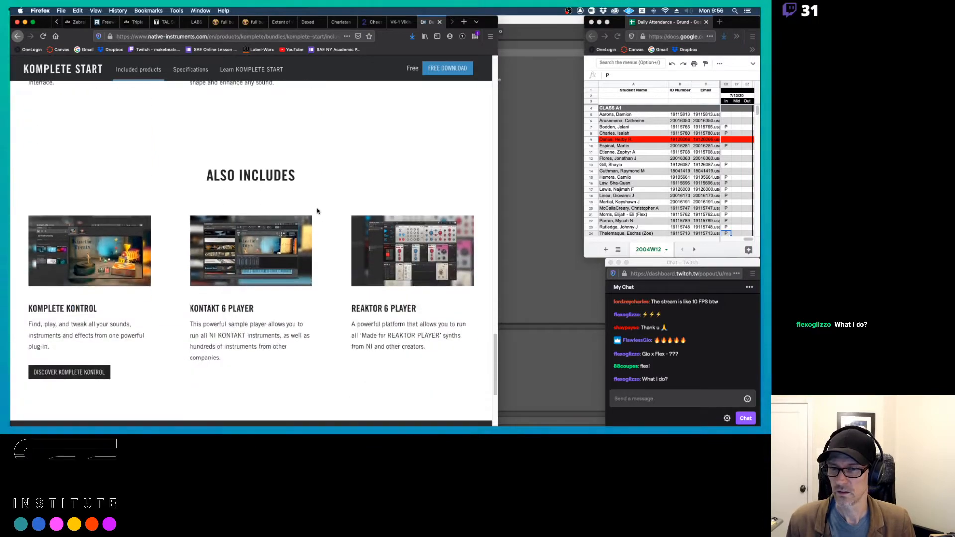
scroll(361, 231, up, 15)
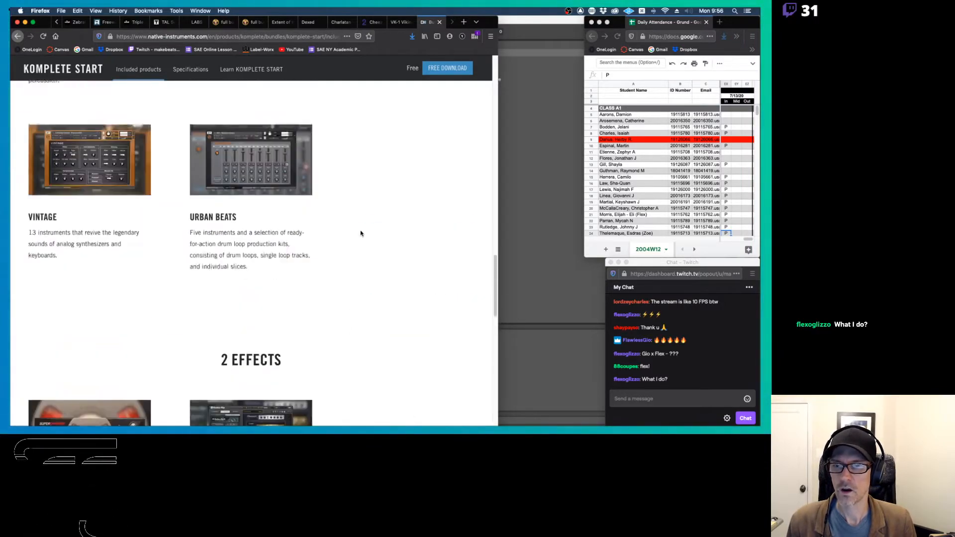
scroll(361, 231, up, 18)
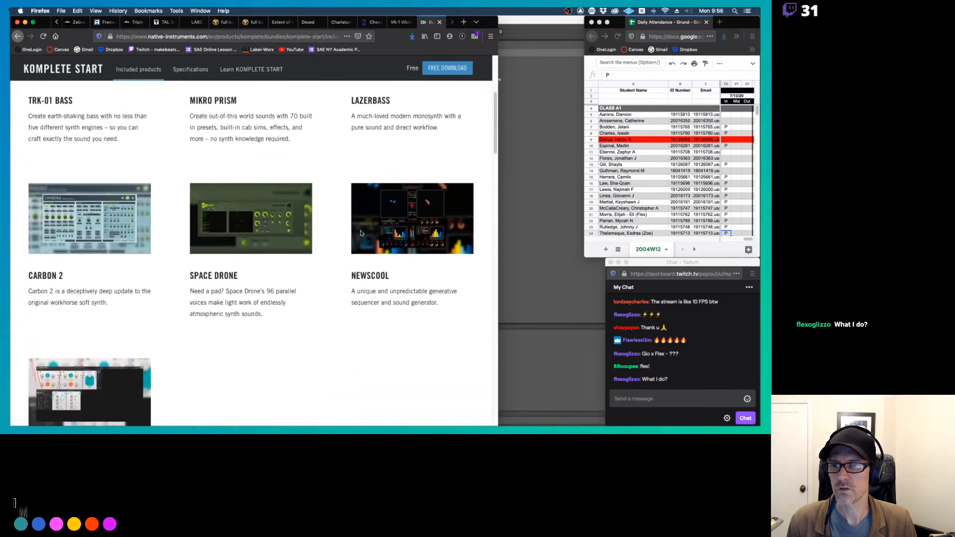
scroll(360, 231, up, 3)
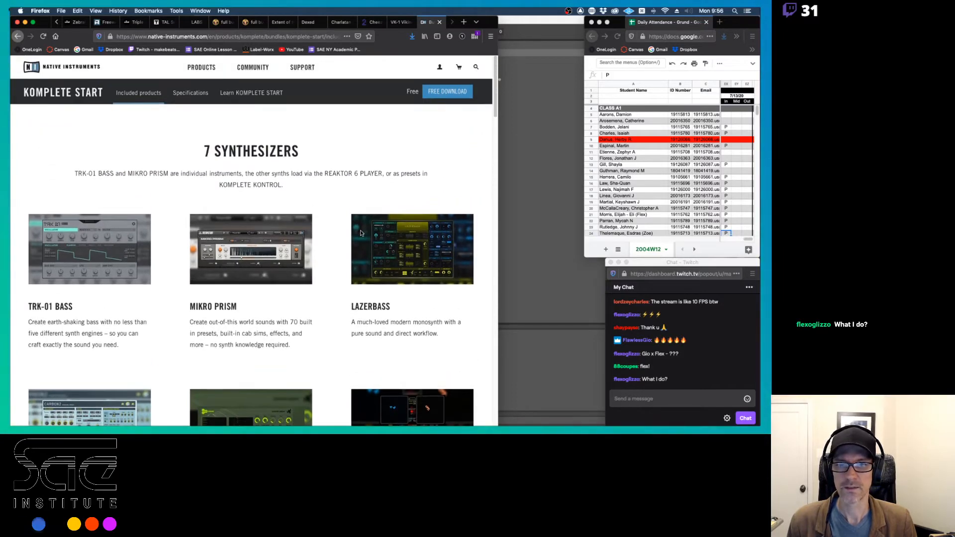
scroll(361, 232, down, 5)
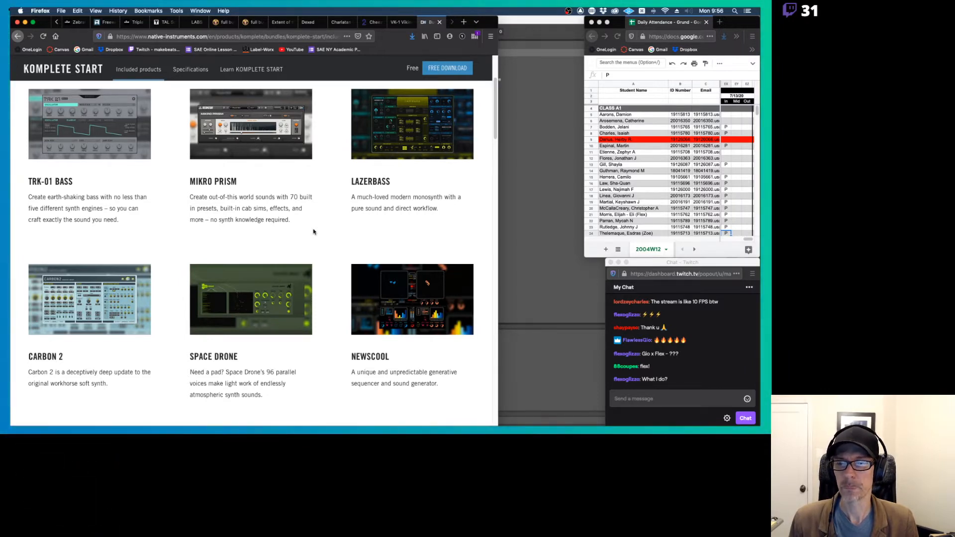
scroll(313, 231, up, 4)
scroll(313, 231, up, 1)
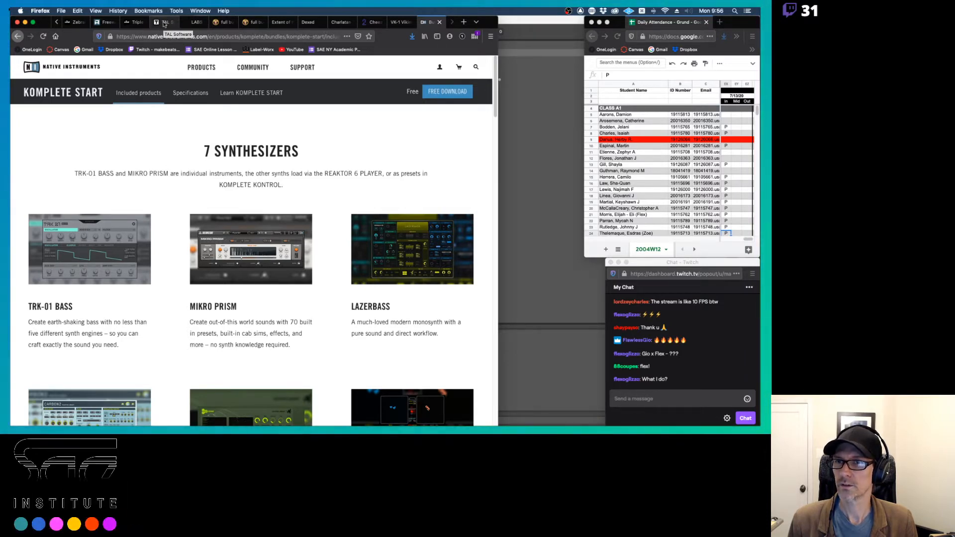
scroll(164, 24, up, 3)
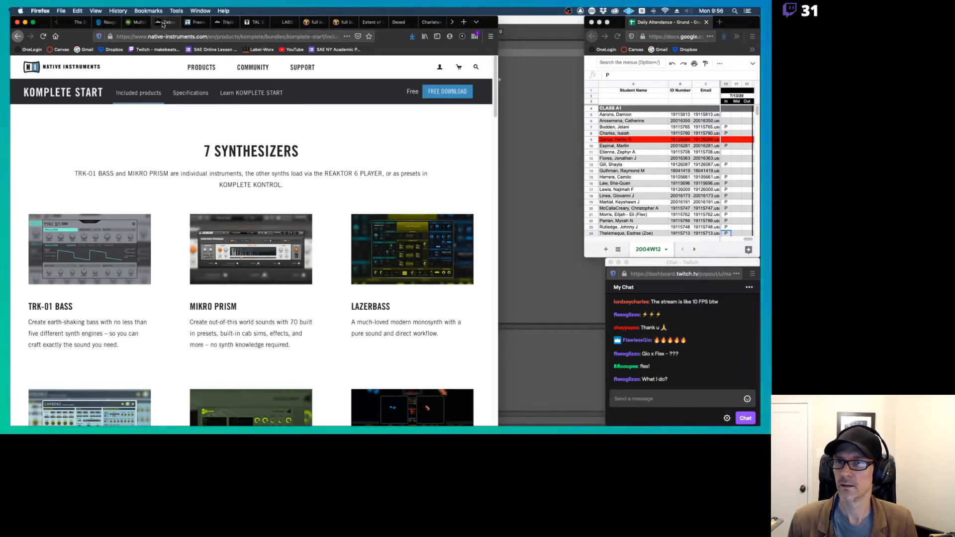
scroll(284, 22, down, 3)
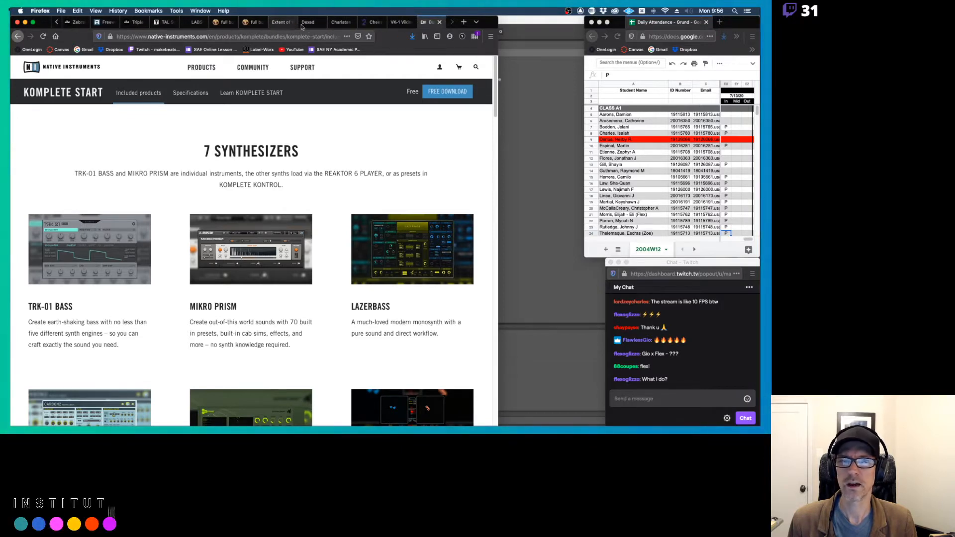
Step: Switch to Ableton Live and load u-he's TyrellN6 from the Audio Units plug-ins onto the first MIDI track
click(518, 28)
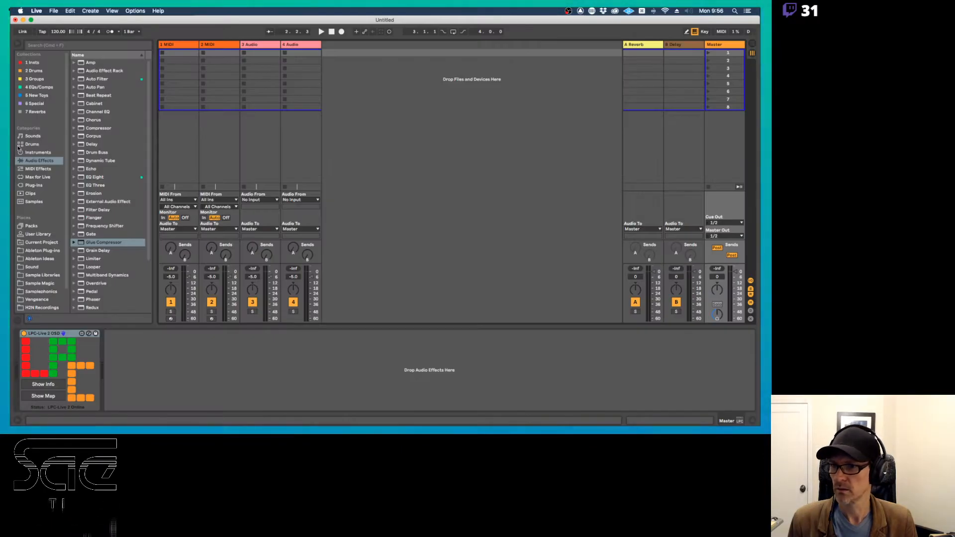
click(35, 185)
click(75, 63)
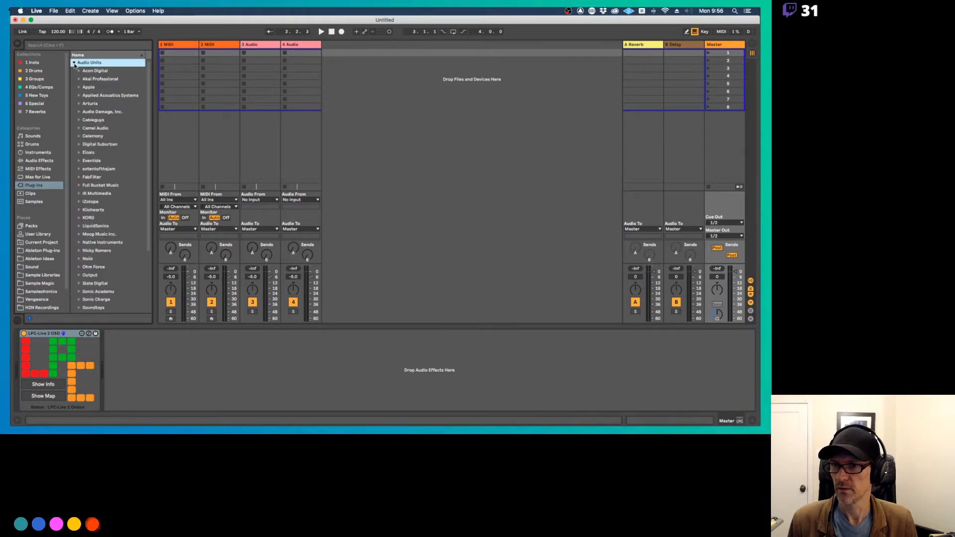
scroll(124, 187, down, 5)
click(93, 270)
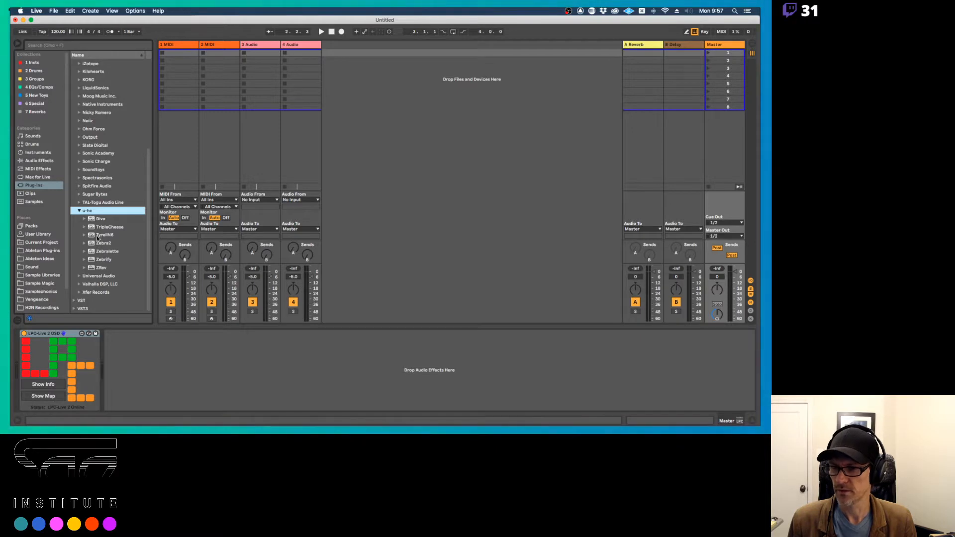
click(104, 235)
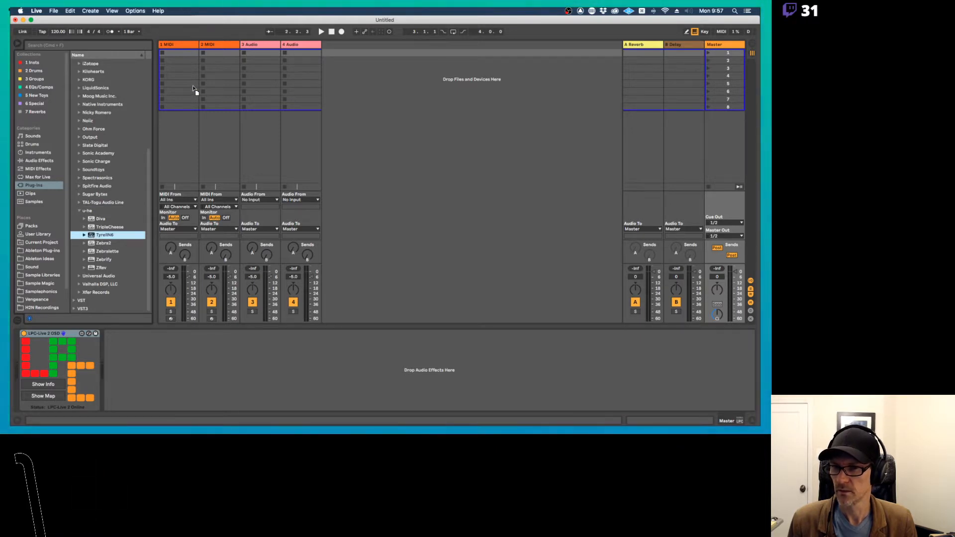
drag(187, 77, 188, 78)
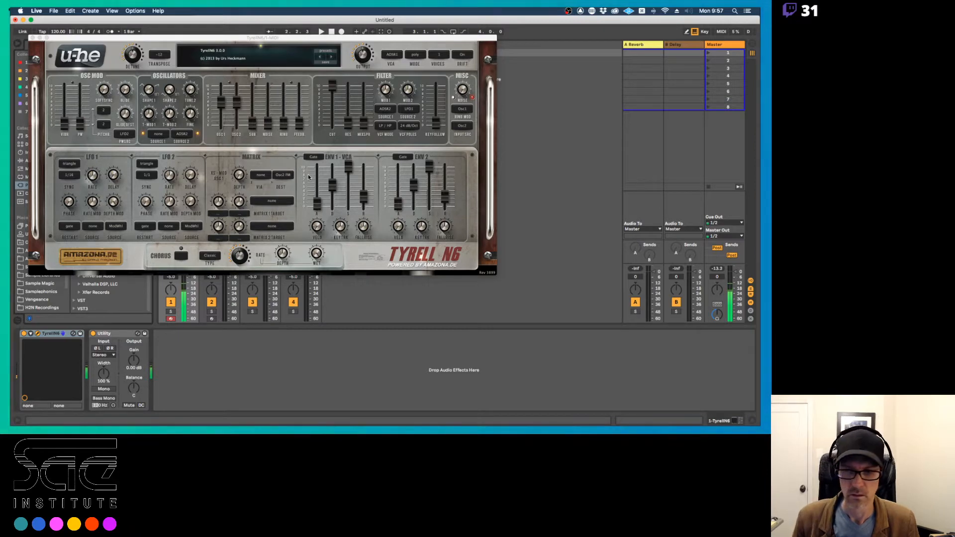
Step: Switch to OBS, check the audio mixer levels while the synth plays, and minimize its window
key(super+Tab)
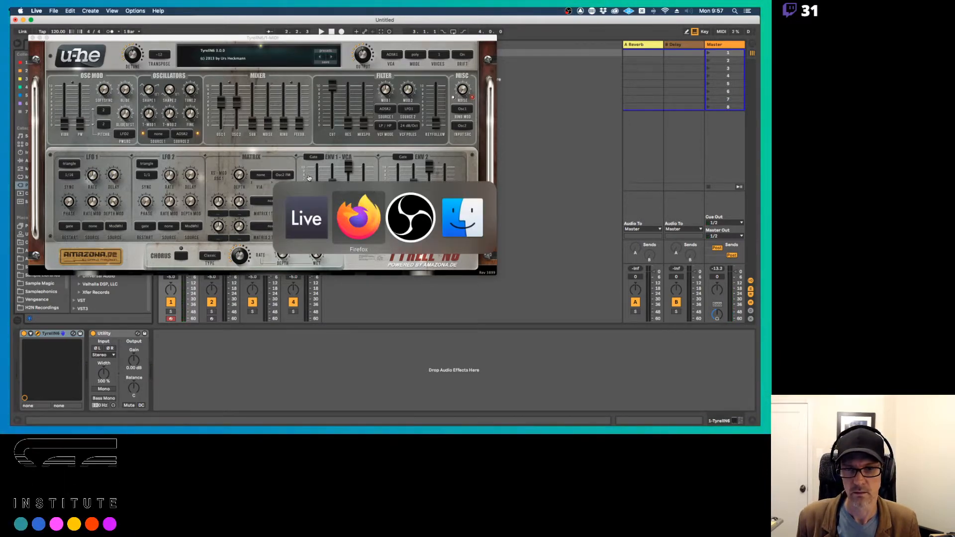
key(super+Tab)
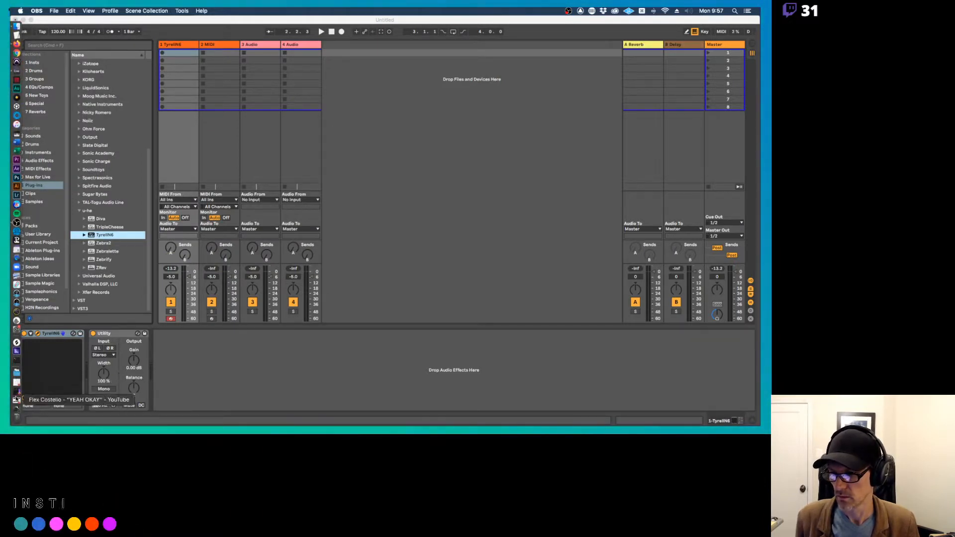
click(16, 408)
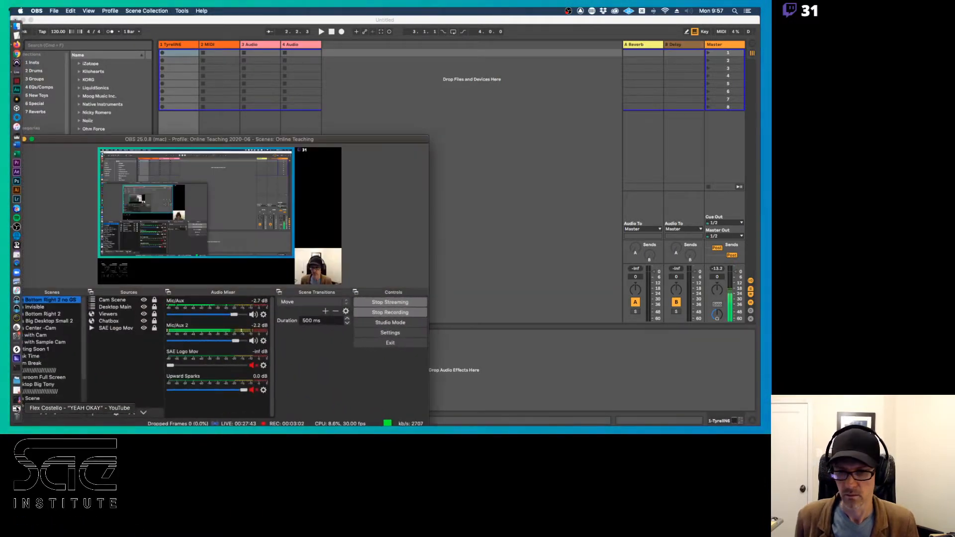
click(23, 140)
Step: Narrow the Live window to uncover the chat and audition TyrellN6 presets from bbb Funkeee through Chapter 3, Confused Circuits and Downlifter-1 NF to Glitter
drag(760, 78, 585, 74)
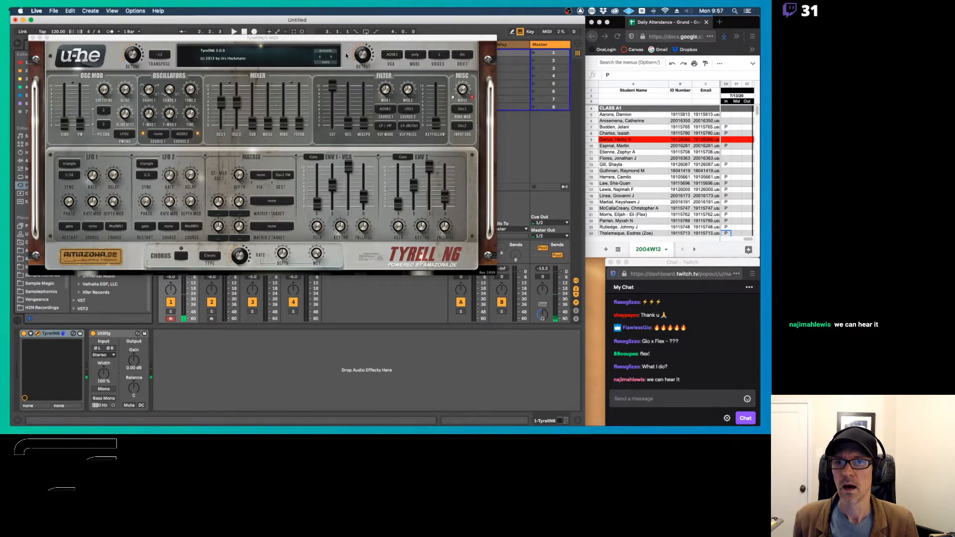
click(274, 60)
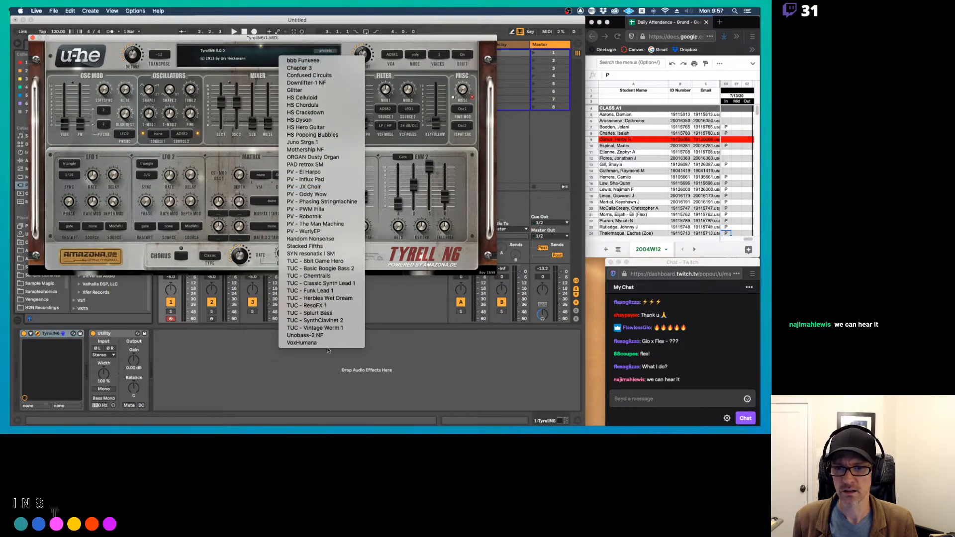
click(300, 60)
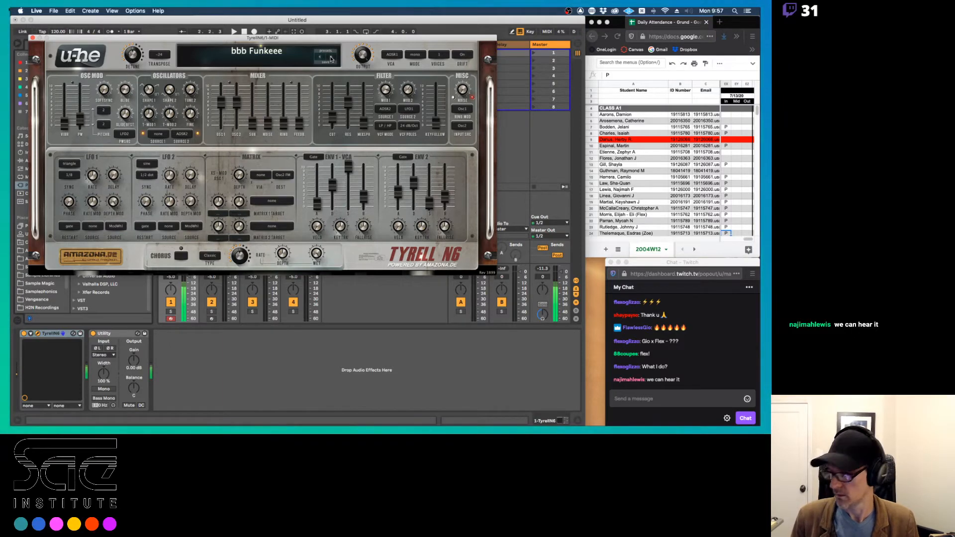
click(331, 59)
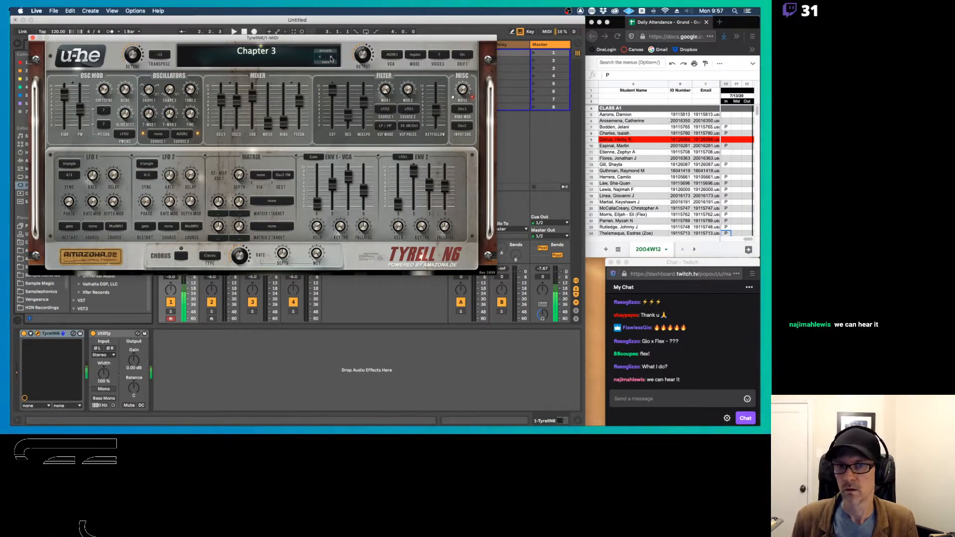
click(331, 59)
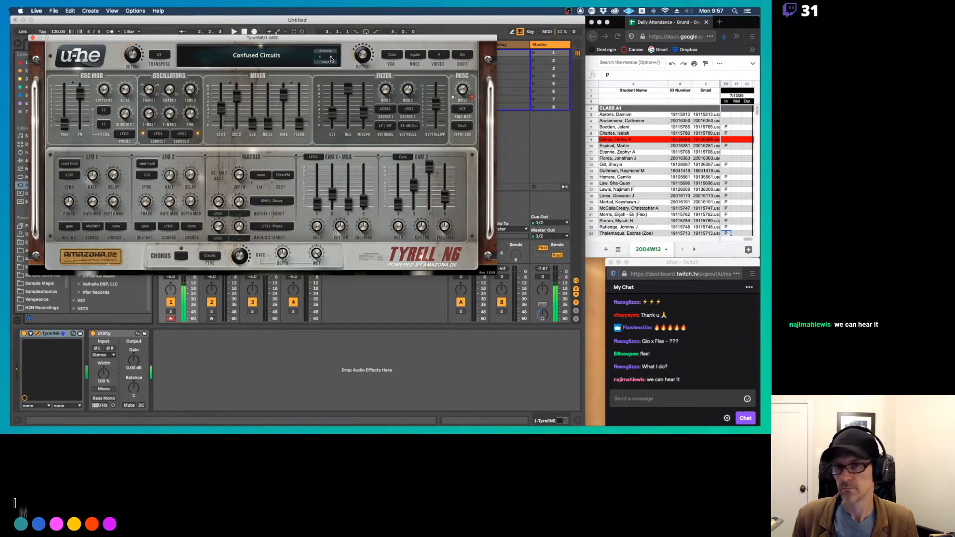
click(331, 59)
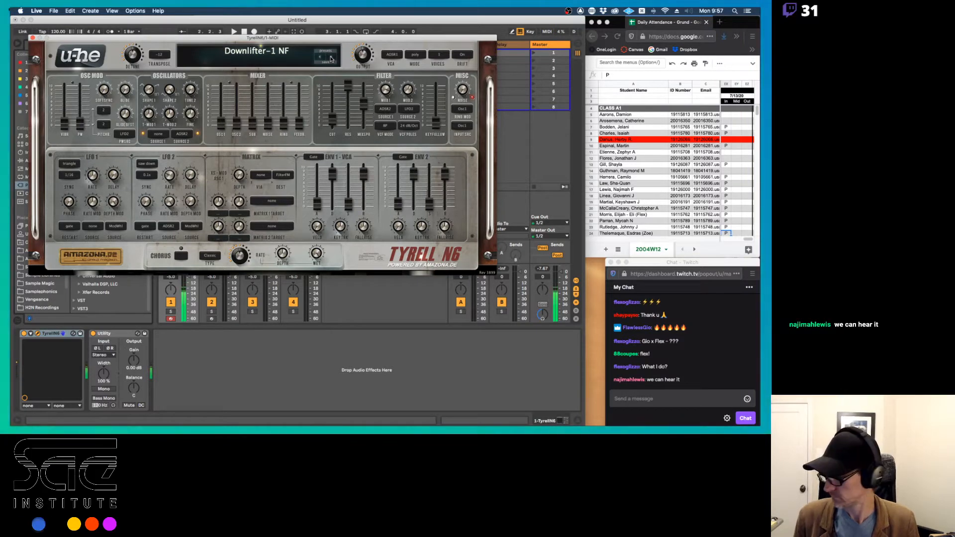
click(331, 59)
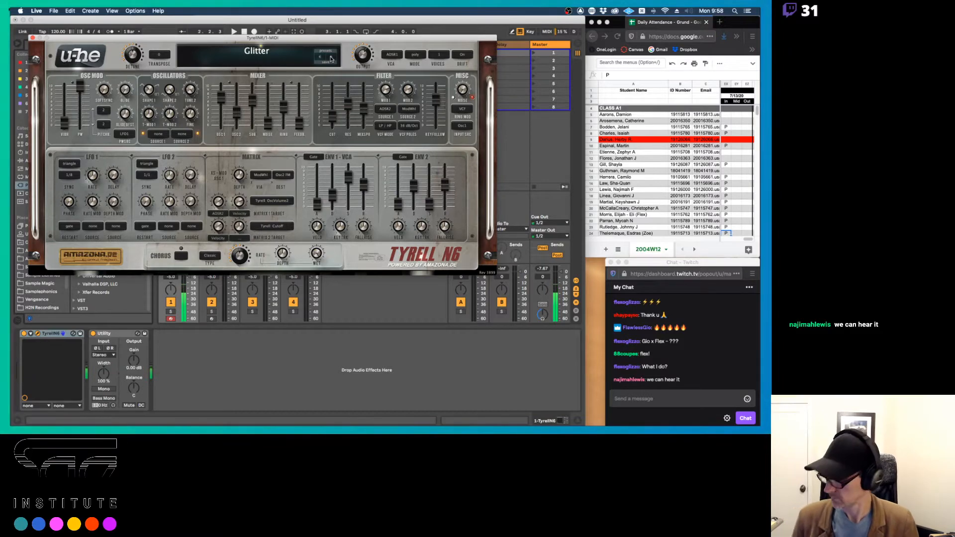
Step: Reopen the OBS window and dismiss Live's problem report without sending it to Apple
key(super+h)
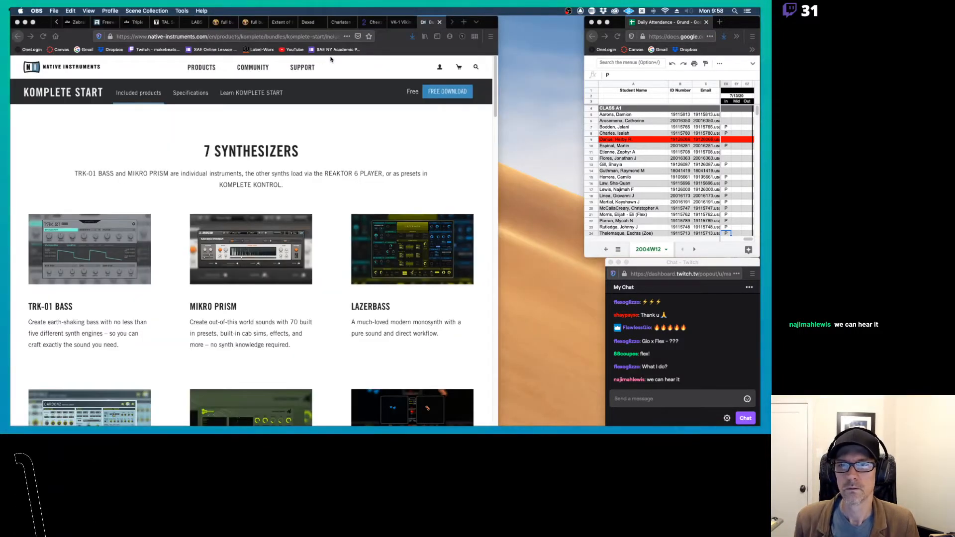
key(super+Tab)
key(super+Tab)
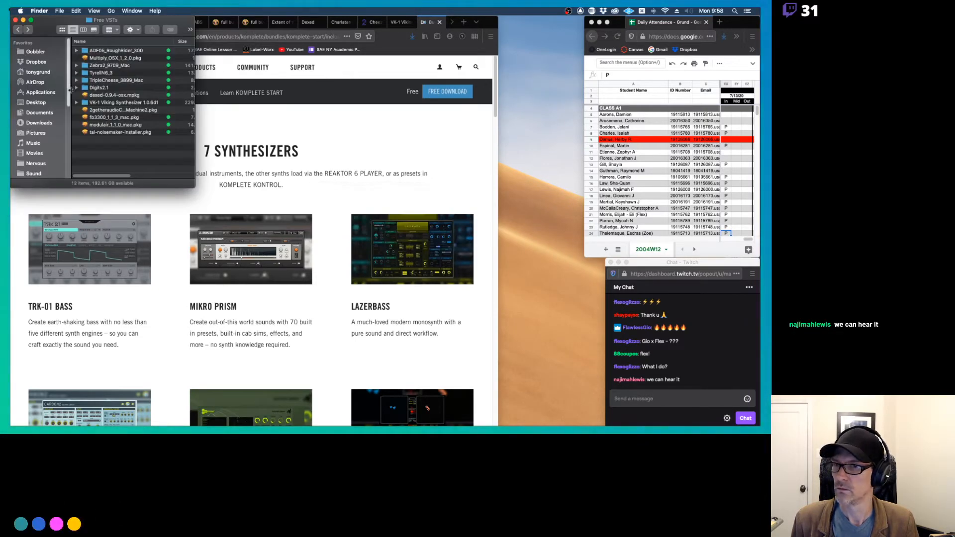
mouse_move(11, 230)
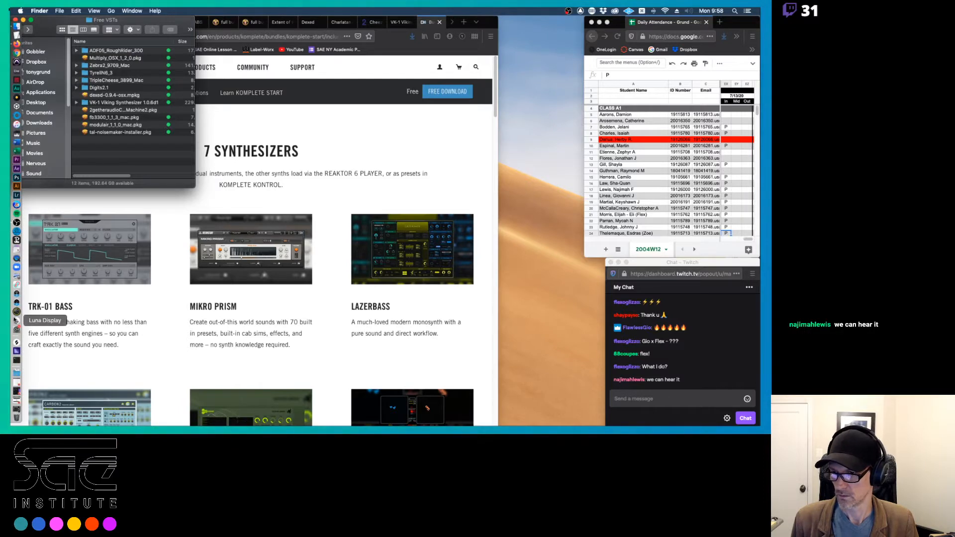
click(17, 408)
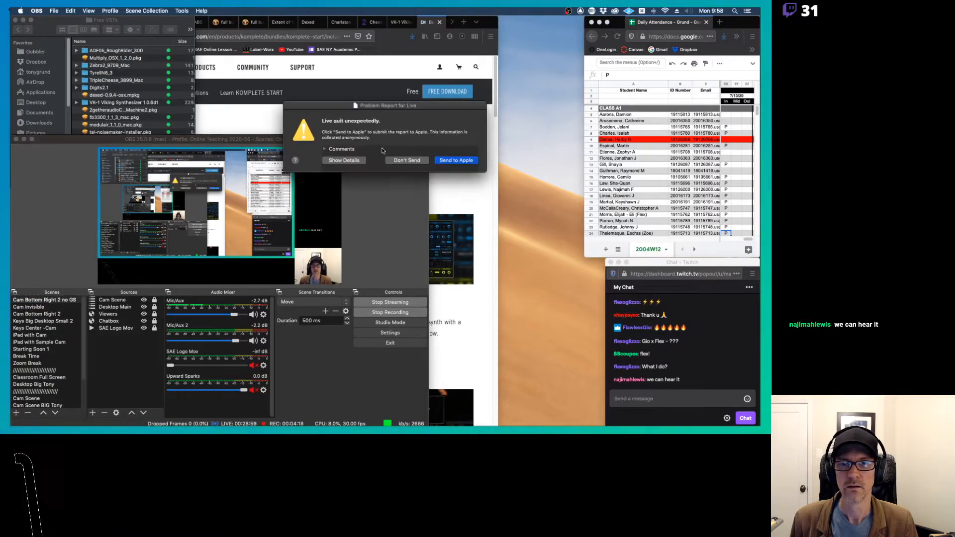
click(398, 161)
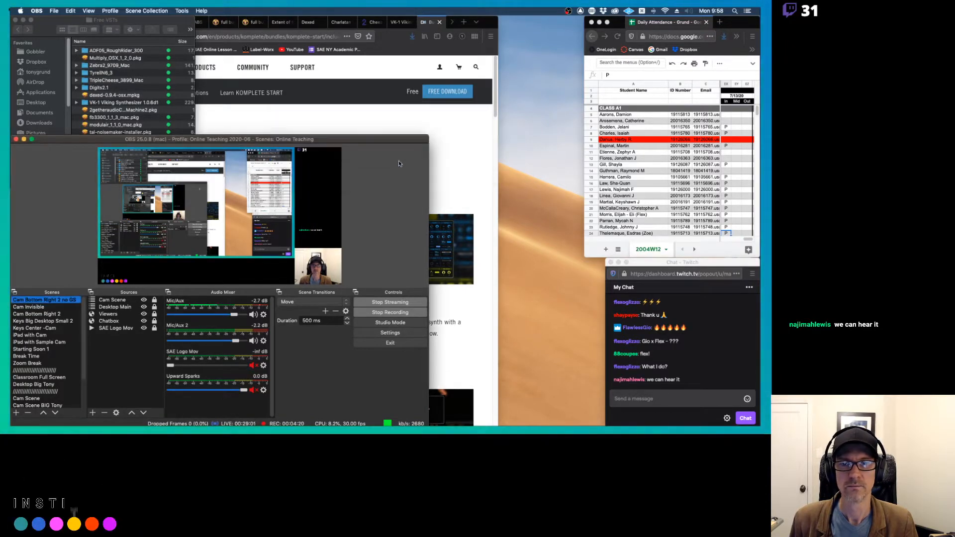
Step: Relaunch Ableton Live and decline recovery of the Untitled Live Set
mouse_move(13, 236)
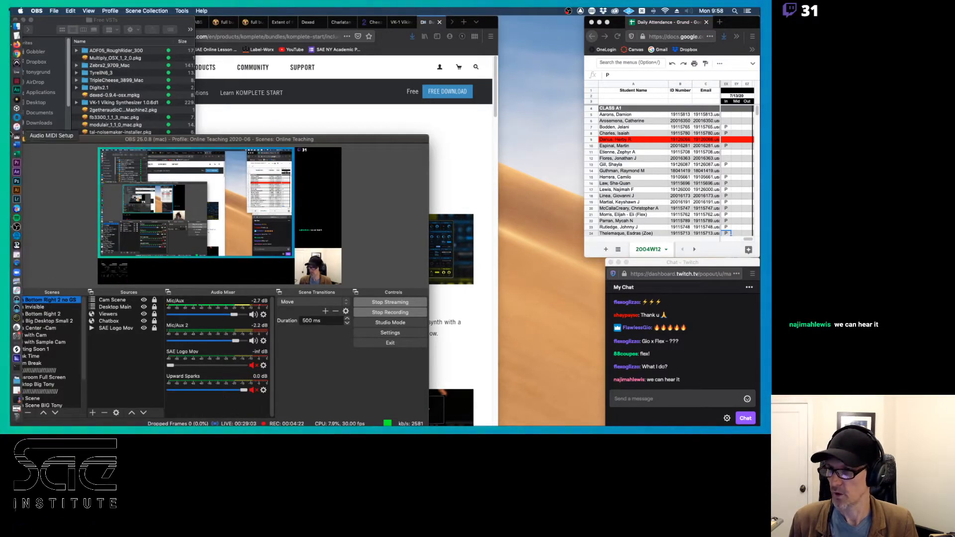
click(17, 73)
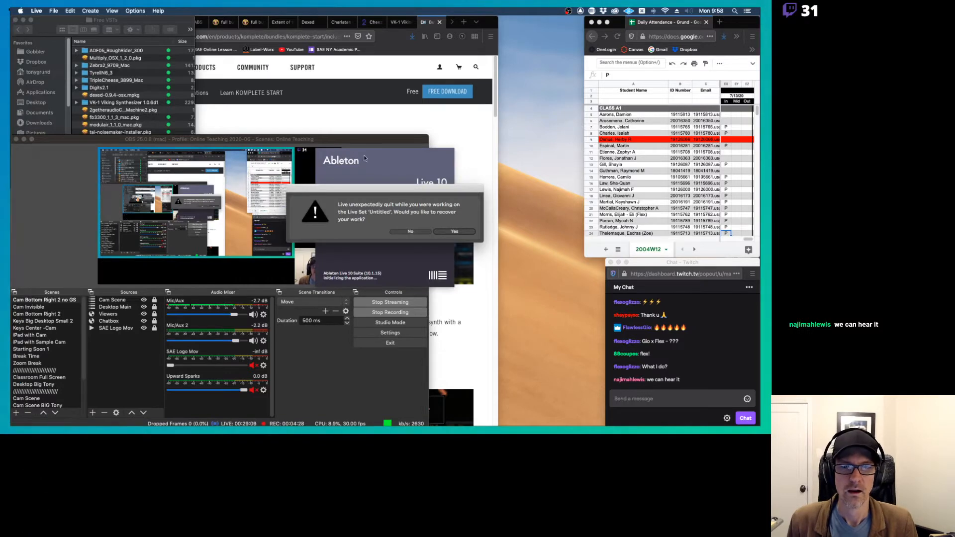
click(418, 232)
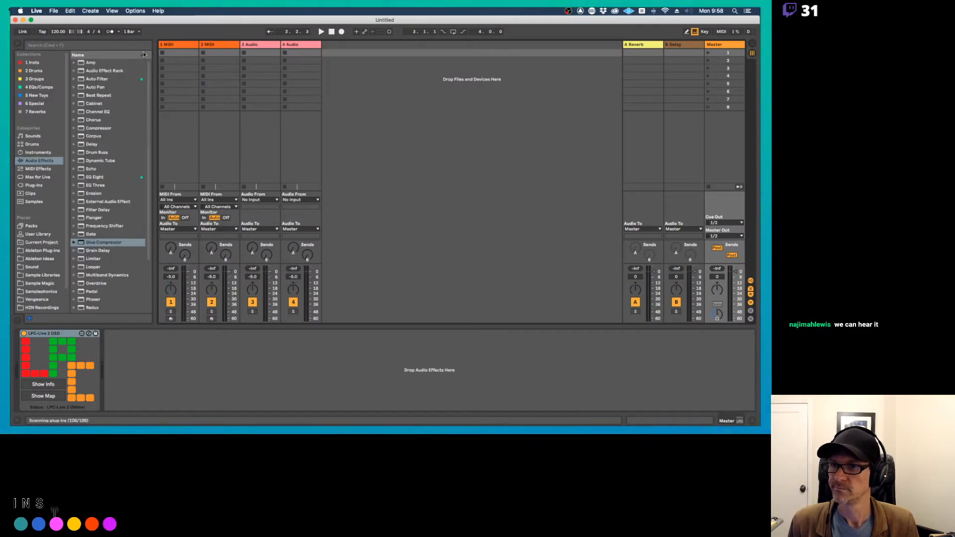
Step: Load u-he's TyrellN6 from the VST plug-ins onto the first MIDI track
click(29, 184)
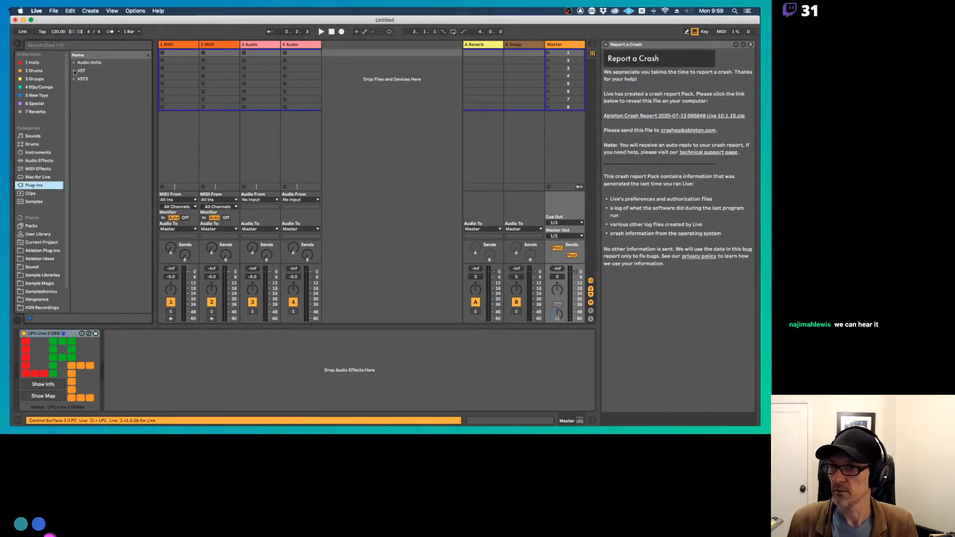
click(74, 70)
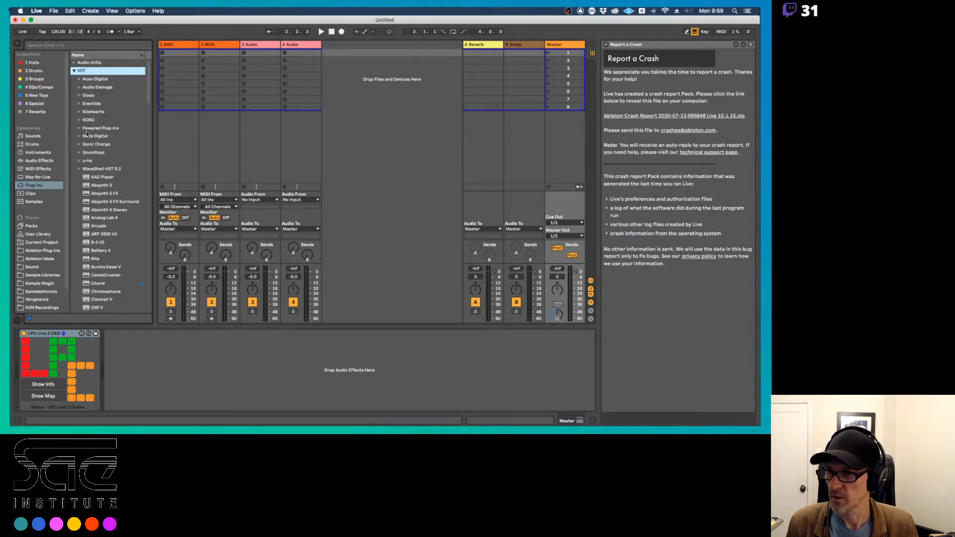
click(82, 158)
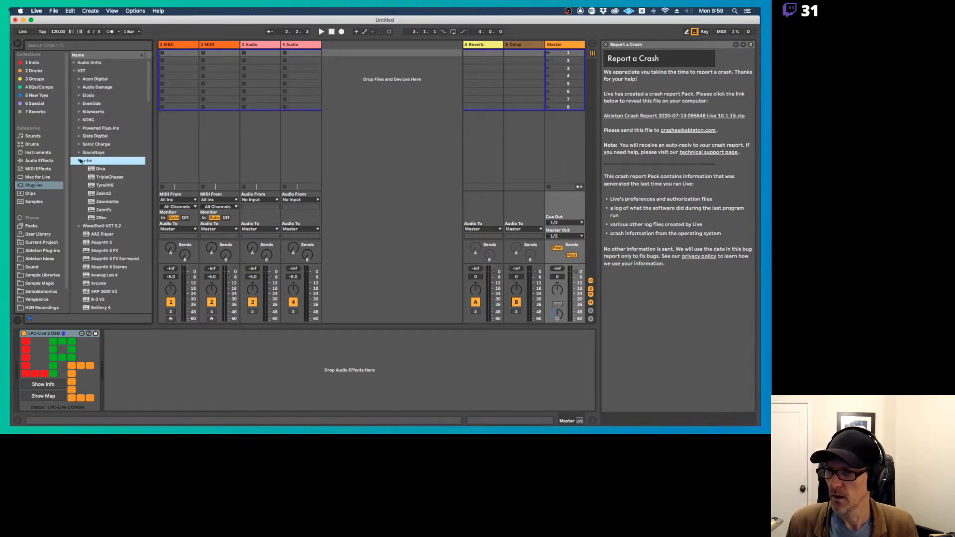
click(95, 181)
drag(183, 57, 183, 56)
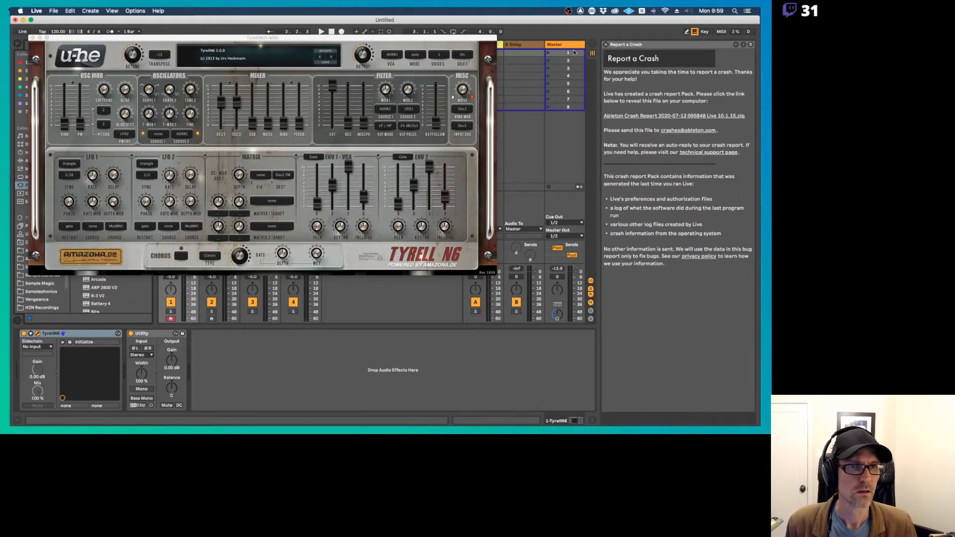
Step: Close the crash report view, narrow the Live window to uncover the spreadsheet and chat, and reposition the TyrellN6 window
click(606, 45)
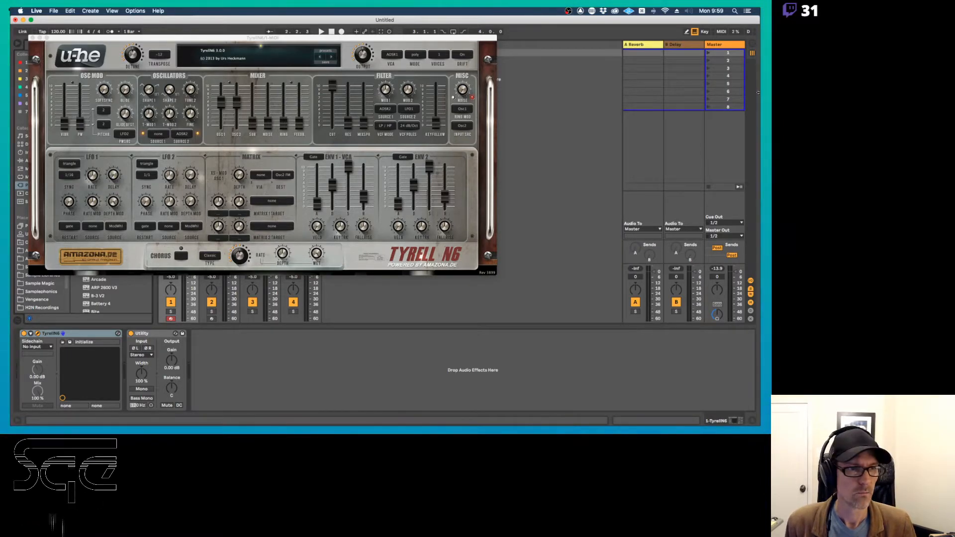
drag(759, 99, 585, 99)
drag(392, 40, 439, 45)
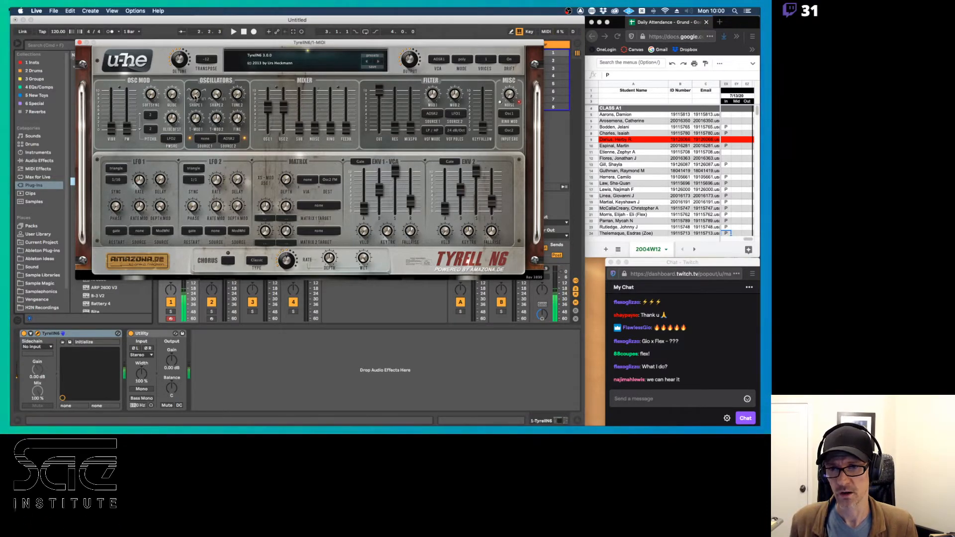
Step: Vary TyrellN6's Shape 1, lower oscillator 1's mixer volume to -100.00 to isolate oscillator 2, and set Shape 2 to 1.00
mouse_move(195, 98)
mouse_down()
mouse_move(198, 126)
mouse_move(198, 92)
mouse_up()
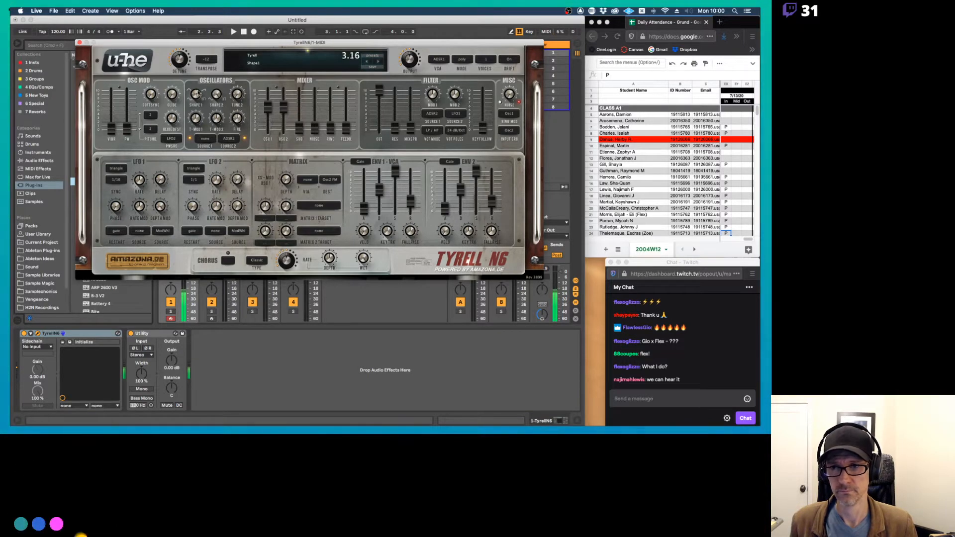
drag(194, 51, 365, 91)
drag(286, 111, 267, 88)
drag(200, 99, 286, 53)
drag(260, 101, 268, 135)
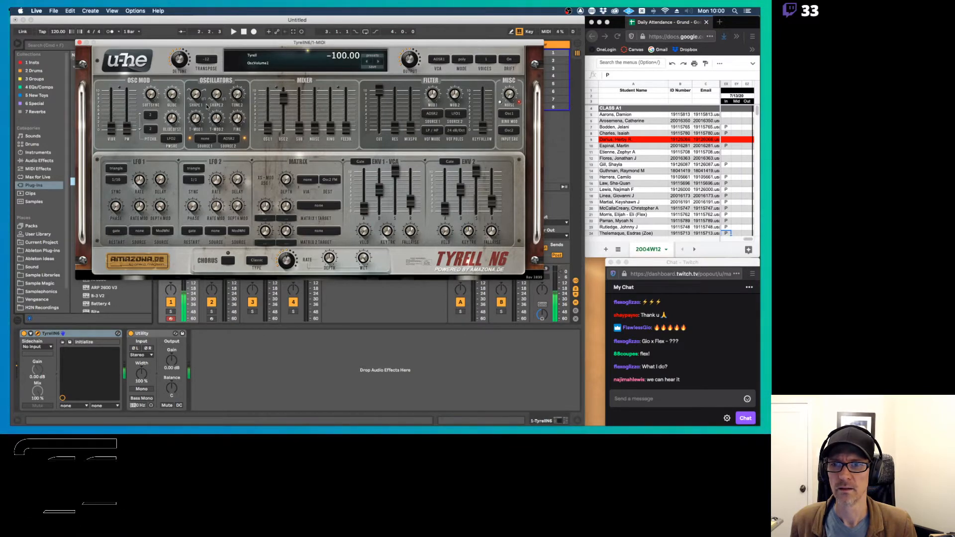
drag(212, 70, 215, 116)
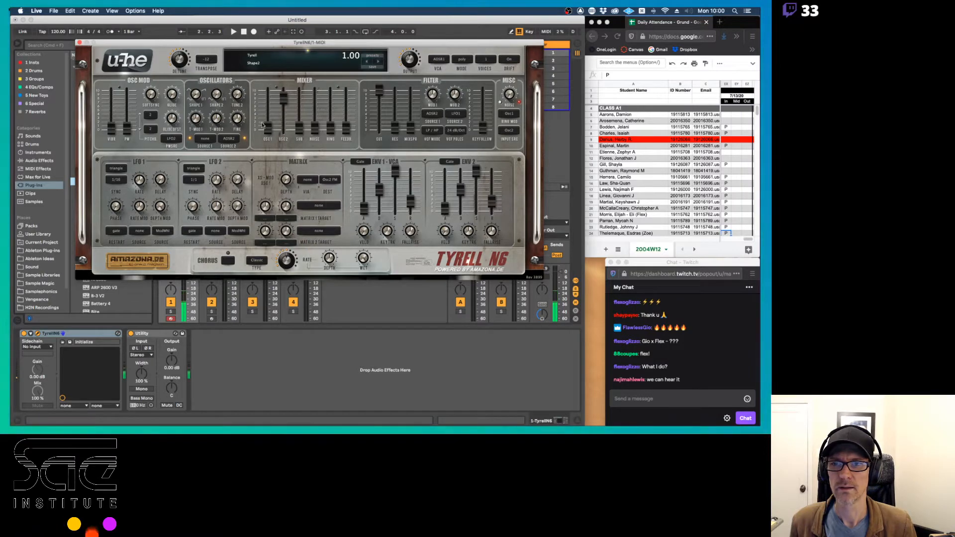
Step: Mix oscillator 1 with the sub at -22.50 and oscillator 2 at -100.00, and set Shape 1 to 2.80
drag(268, 131, 288, 159)
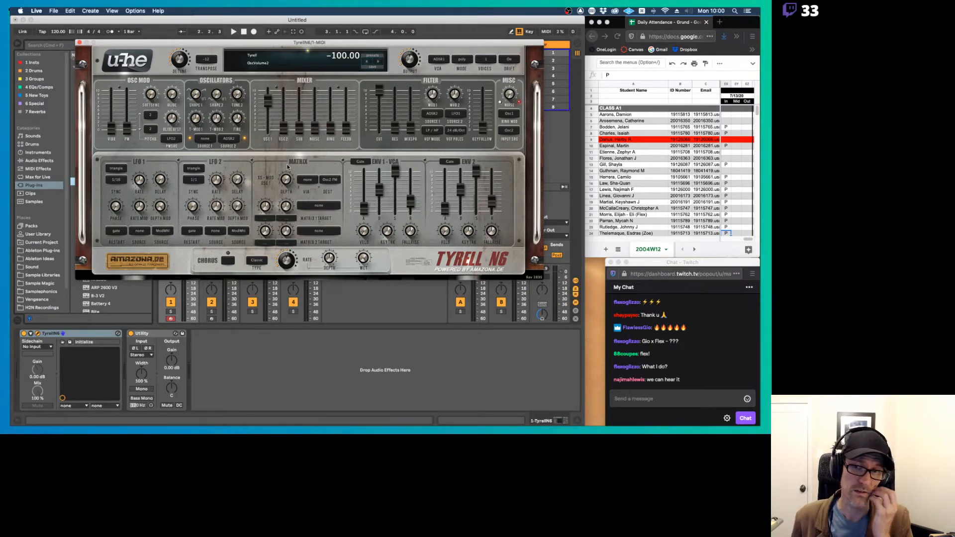
drag(299, 131, 299, 75)
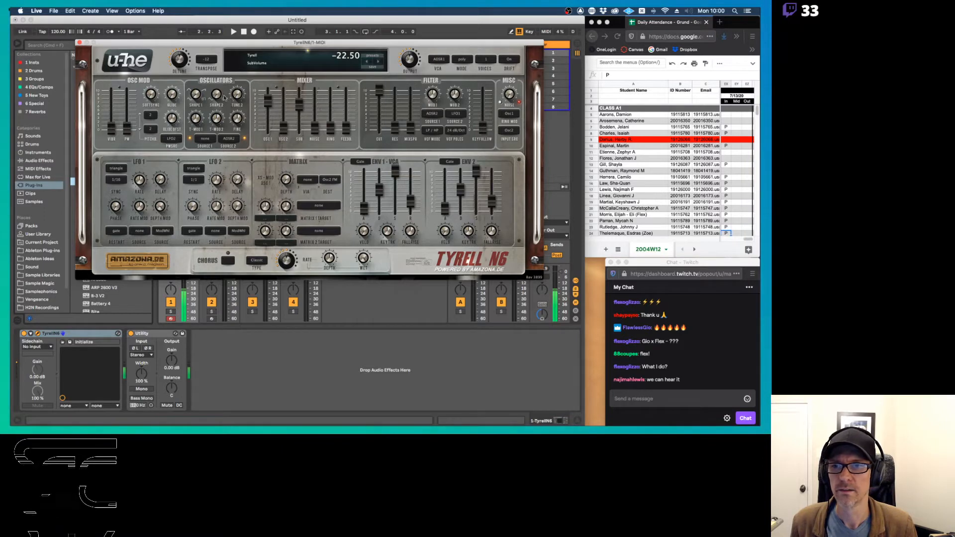
drag(195, 94, 198, 72)
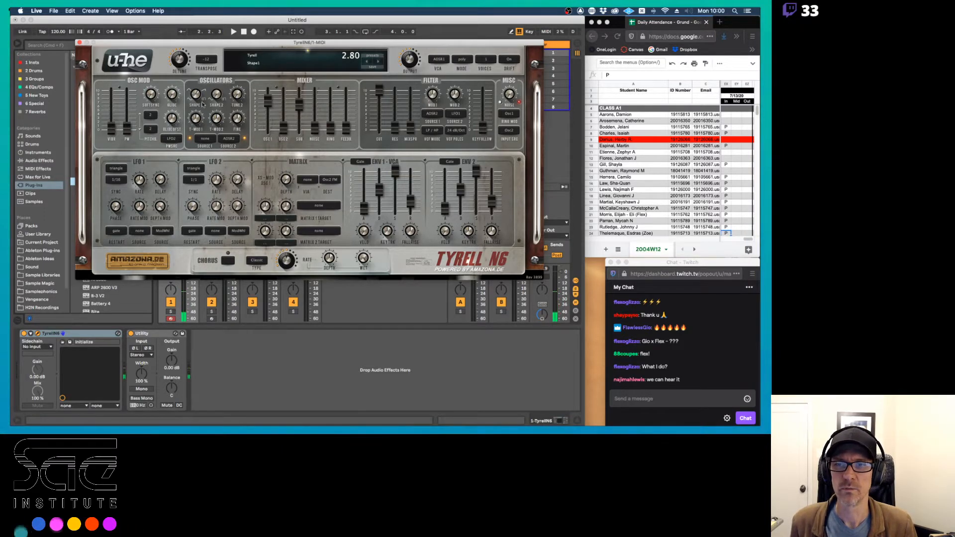
click(206, 139)
click(194, 144)
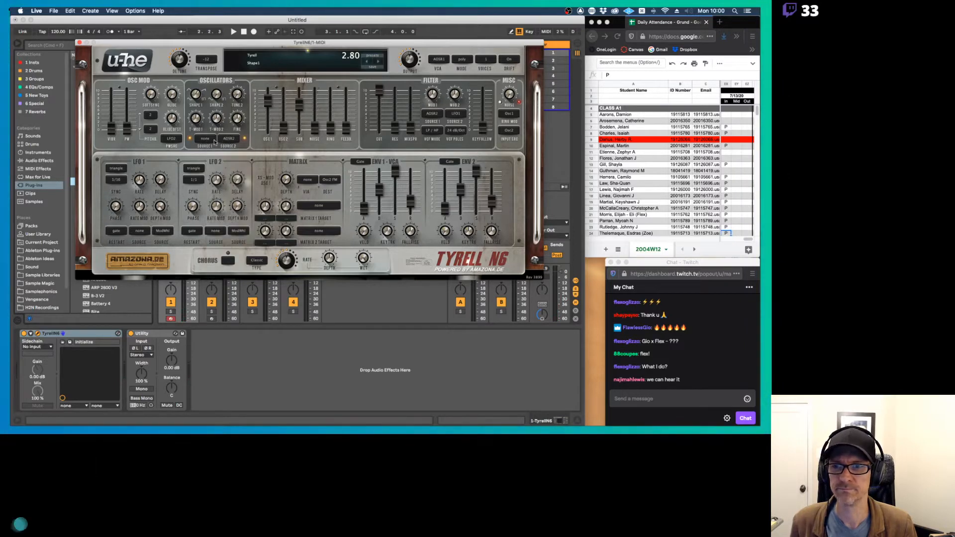
Step: Blend a little of oscillator 2 back into the mixer and lower oscillator 1's volume to -46.00
click(285, 130)
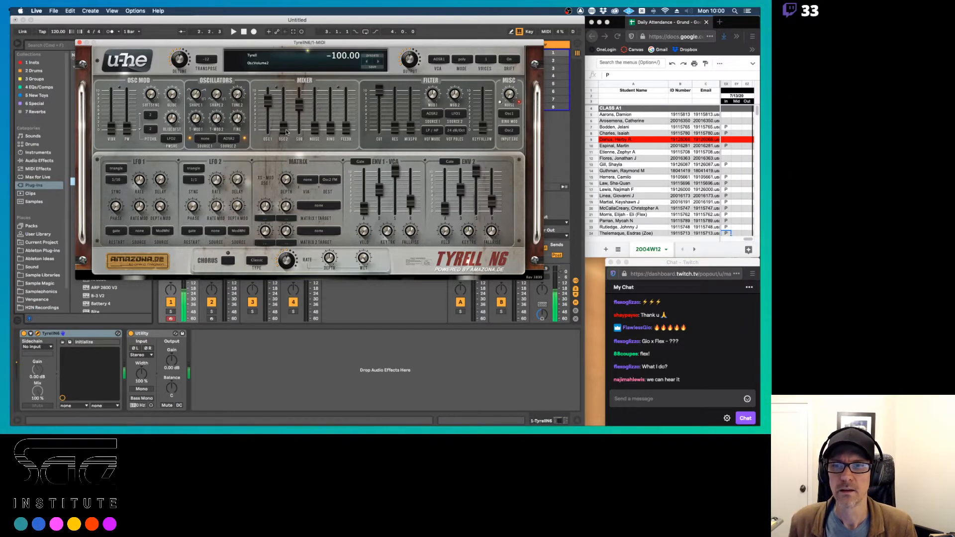
drag(286, 130, 234, 72)
drag(283, 108, 266, 127)
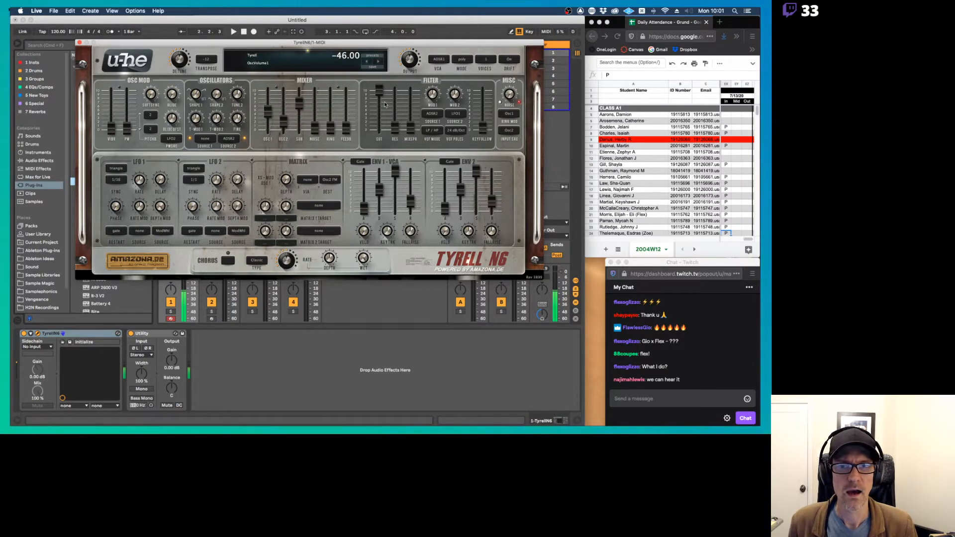
Step: Set the filter's resonance to 70.00 and its cutoff to 70.00
drag(384, 105, 394, 63)
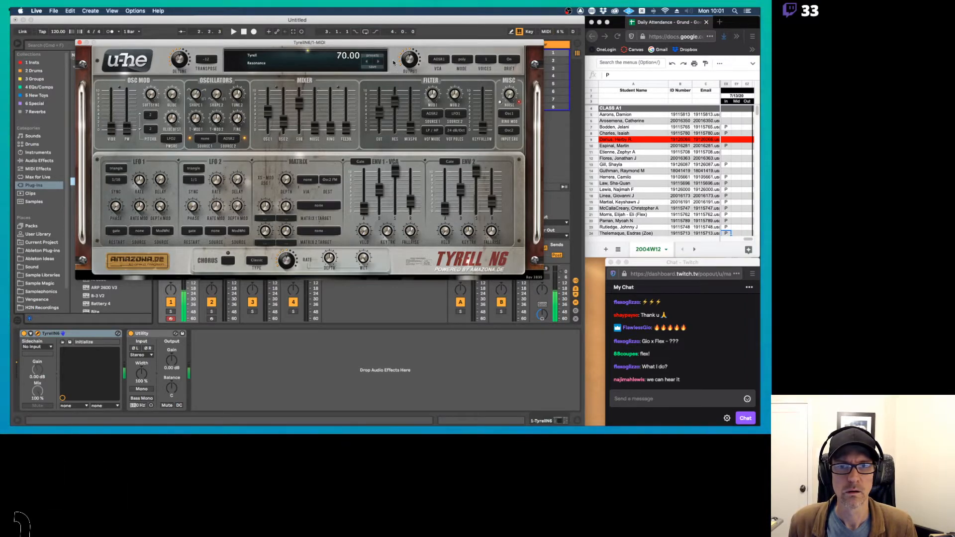
drag(377, 105, 378, 125)
mouse_move(378, 129)
mouse_down()
mouse_move(379, 106)
mouse_move(379, 114)
mouse_up()
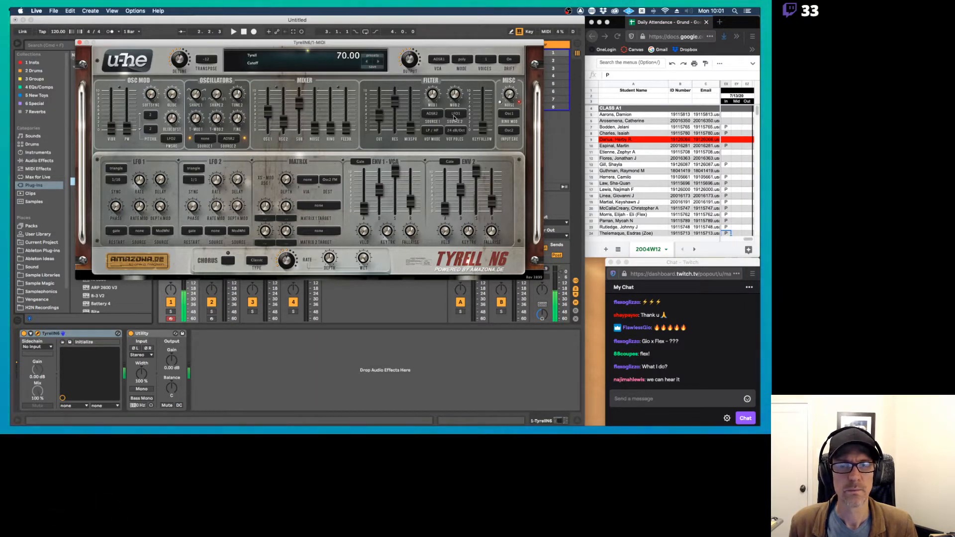
Step: Adjust the filter's Mod 2 depth with LFO1's rate at -1.60, and set the filter's mix spread to 0.00
click(454, 118)
click(445, 113)
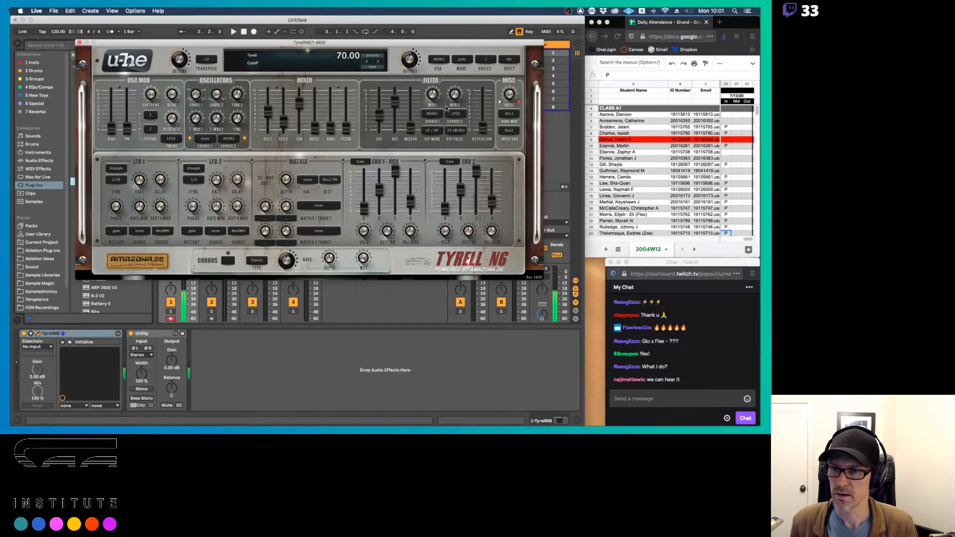
mouse_move(453, 98)
mouse_down()
mouse_move(454, 75)
mouse_move(452, 97)
mouse_up()
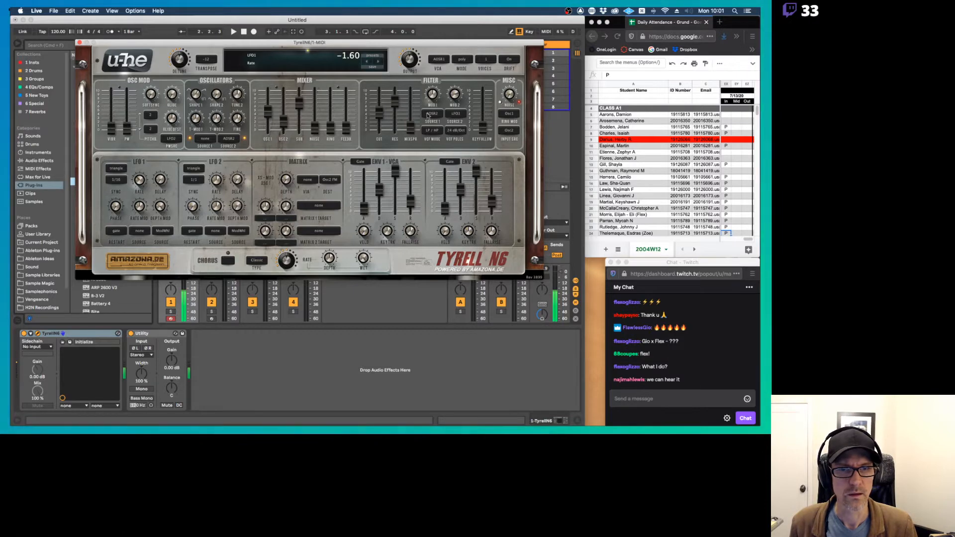
mouse_move(410, 119)
mouse_down()
mouse_move(408, 99)
mouse_move(405, 127)
mouse_up()
Step: Keep LFO1 as the filter's second modulation source and vary the Mod 2 depth and the LFO1 rate
click(456, 114)
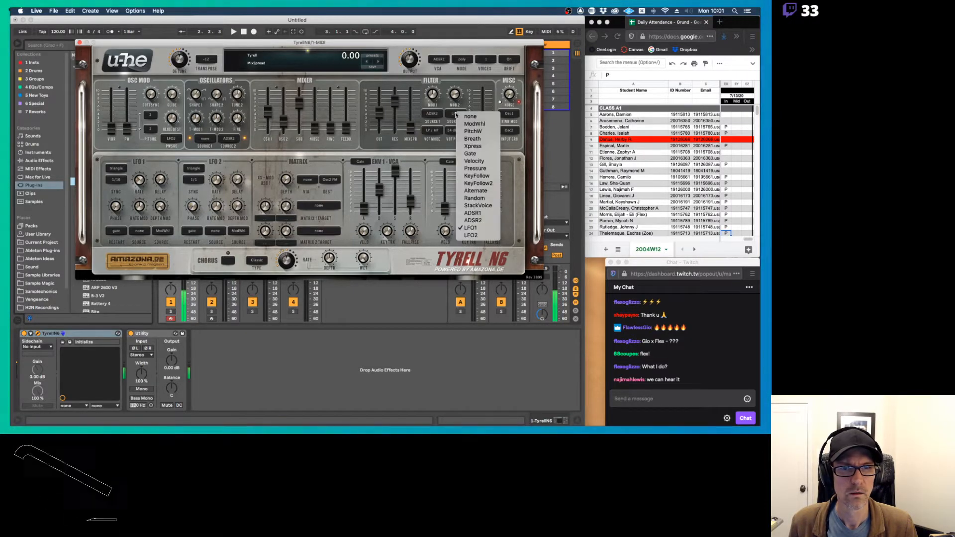
click(455, 115)
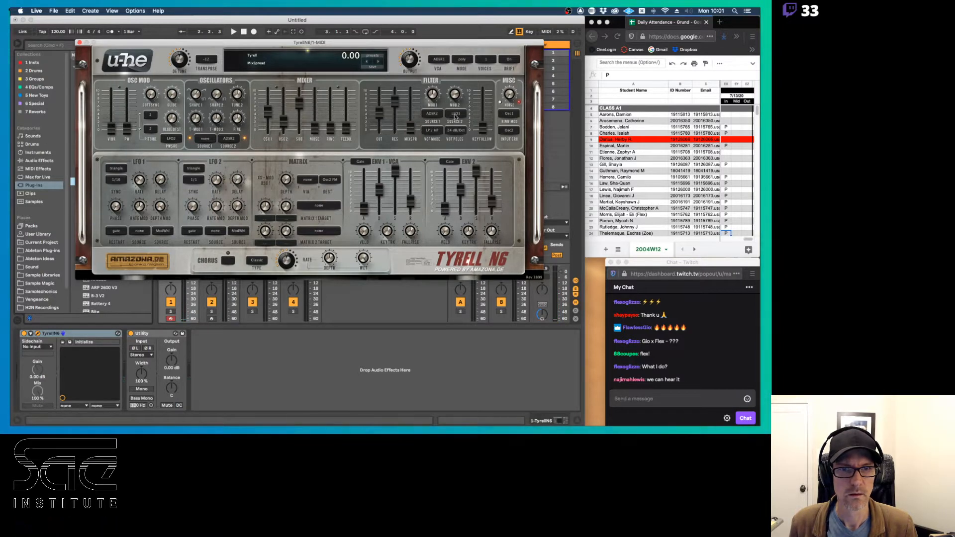
drag(457, 123, 452, 98)
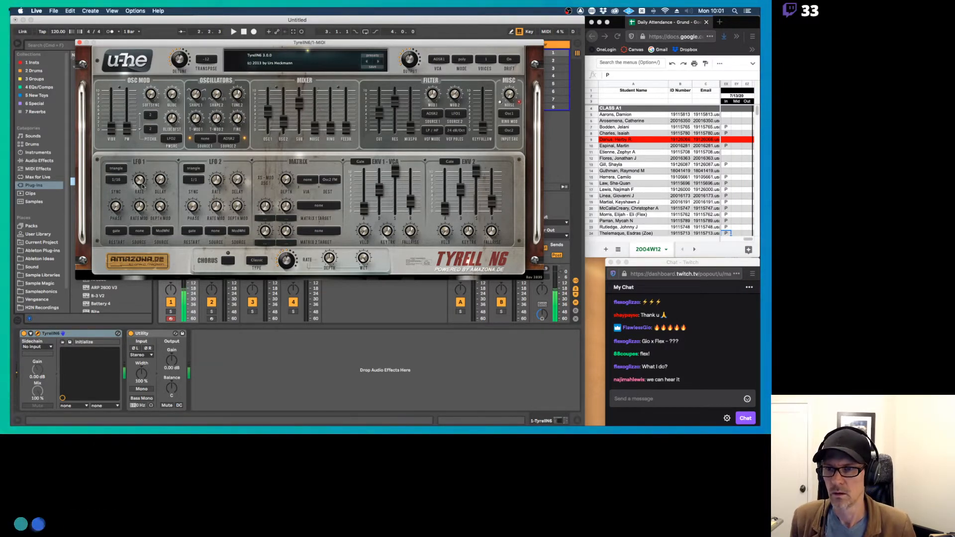
mouse_move(143, 187)
mouse_down()
mouse_move(138, 162)
mouse_move(140, 181)
mouse_up()
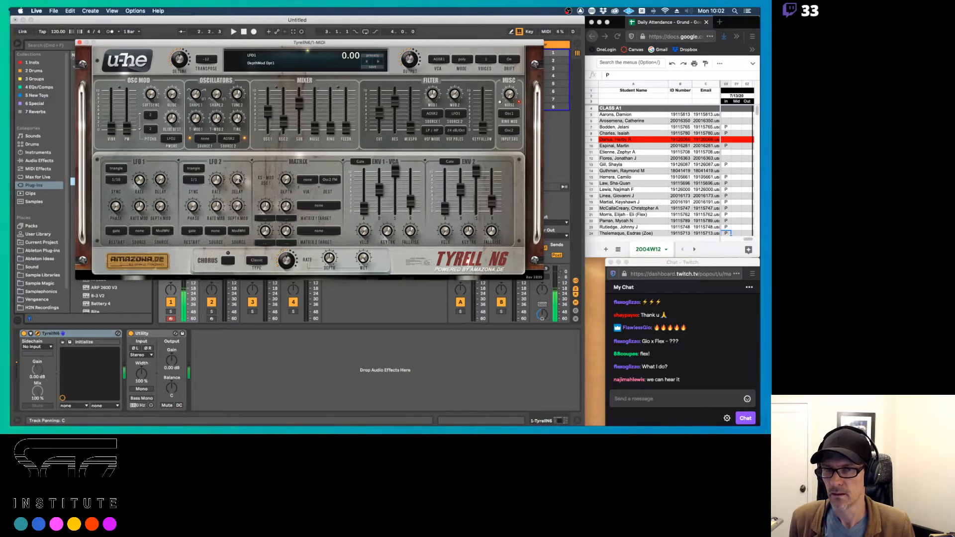
mouse_move(457, 95)
mouse_down()
mouse_move(453, 120)
mouse_move(452, 102)
mouse_up()
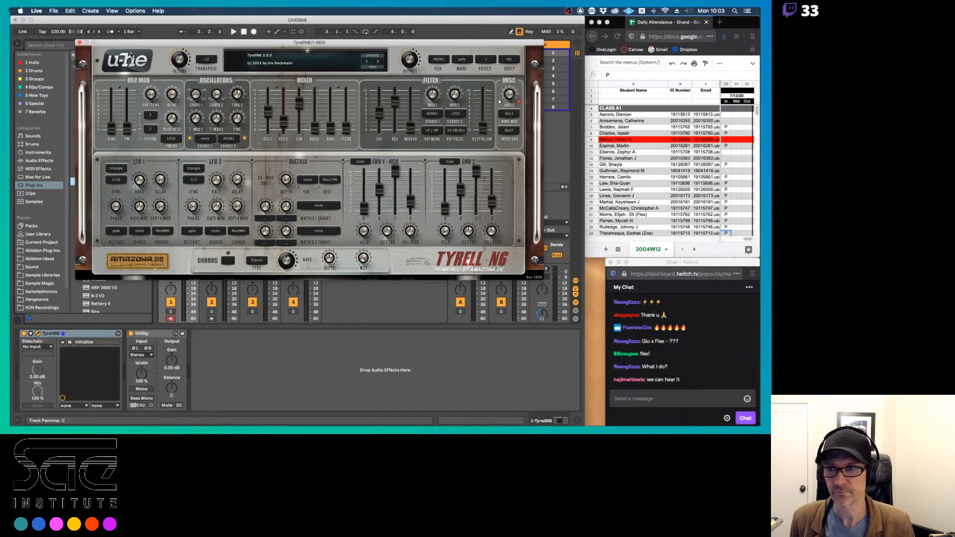
Step: Replace TyrellN6 on the first MIDI track with u-he's TripleCheese and reposition the new plug-in window
click(79, 43)
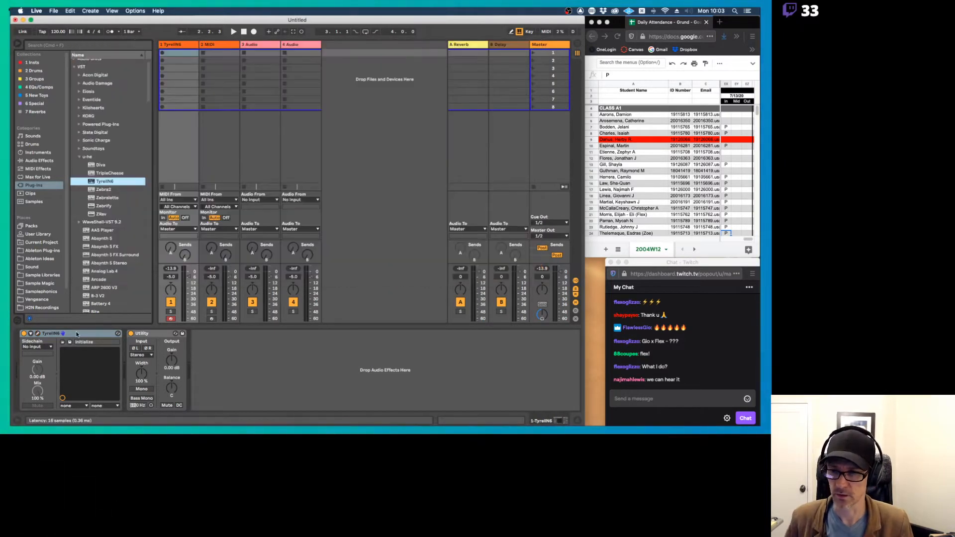
click(77, 334)
key(Delete)
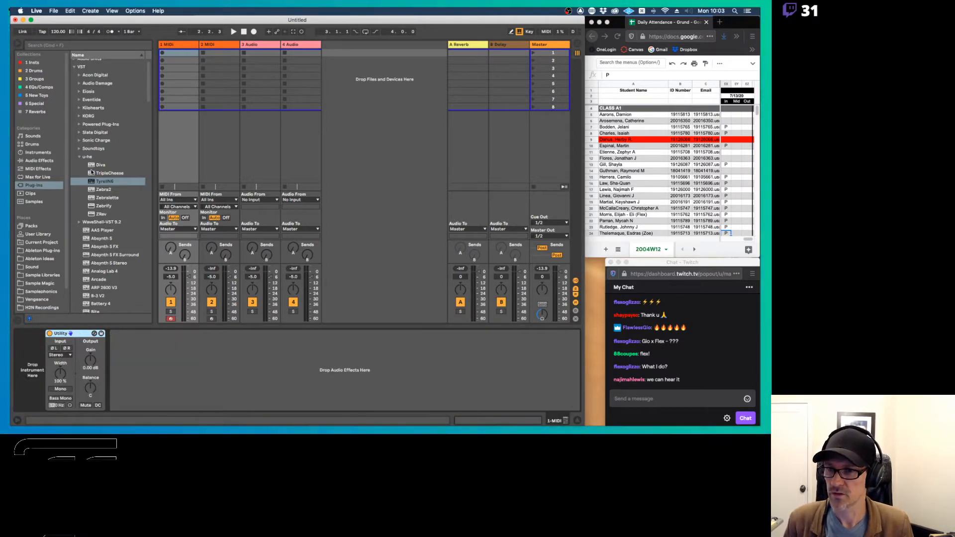
drag(109, 173, 45, 350)
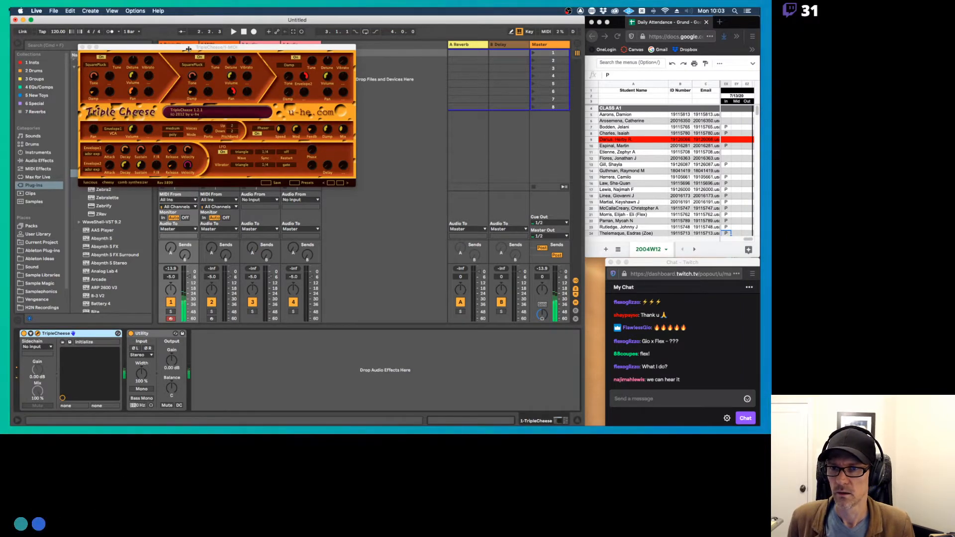
drag(189, 48, 241, 61)
Step: Audition the TripleCheese presets HS Drown, HS Emmentaler, HS Gouda (mw), HS Gruyere and HS Havarti in turn
click(244, 122)
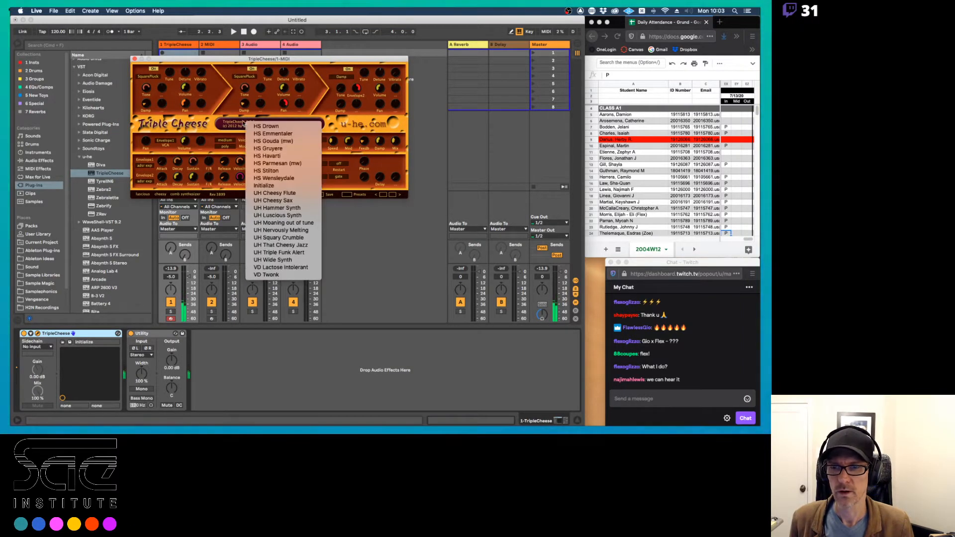
click(261, 126)
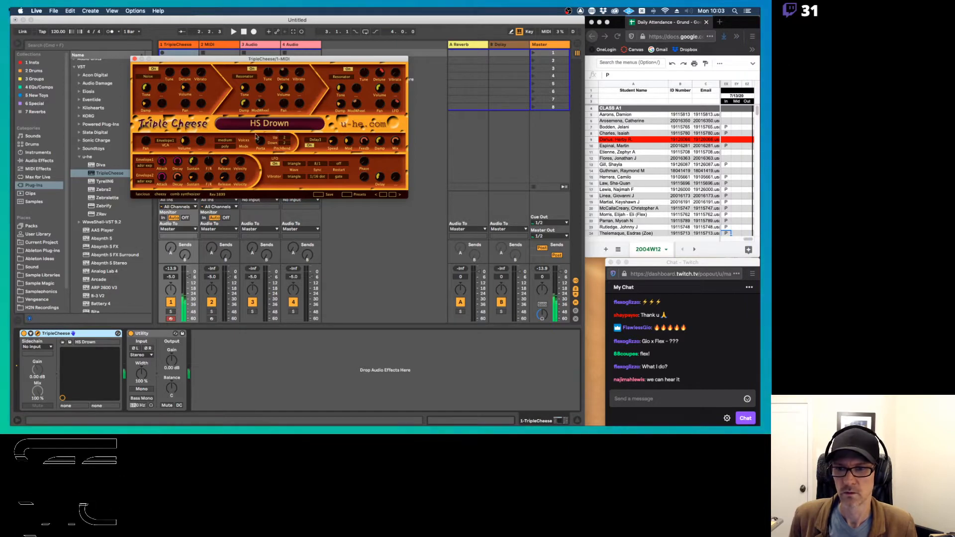
click(286, 124)
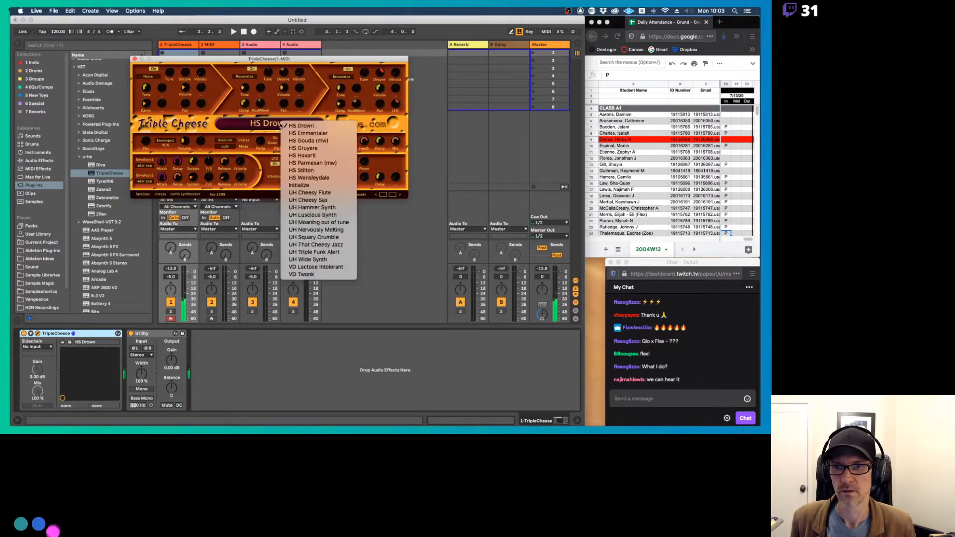
click(290, 134)
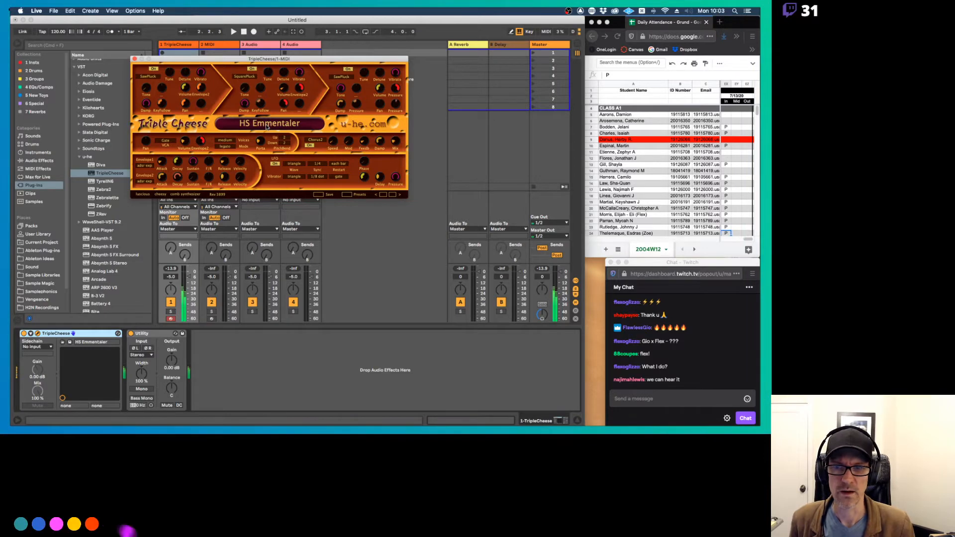
click(267, 126)
click(281, 145)
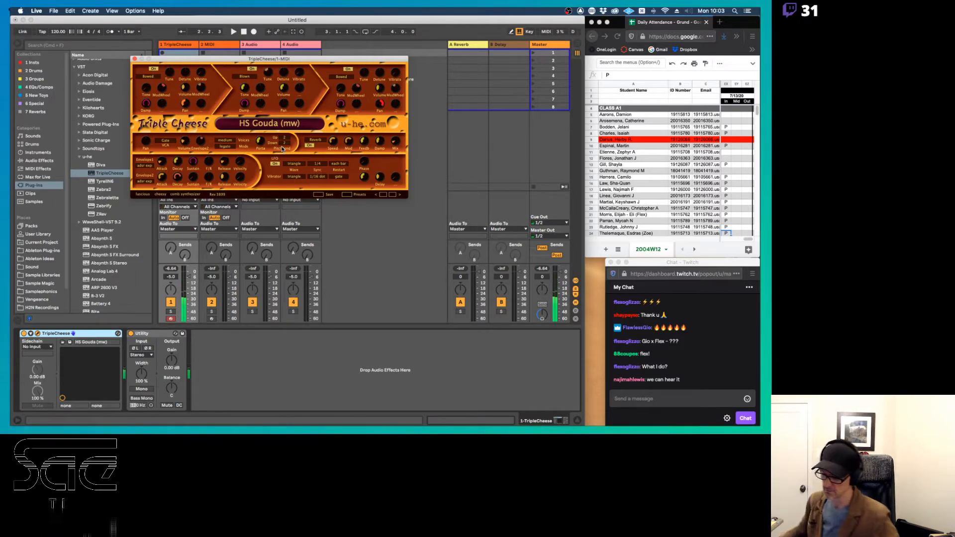
click(303, 122)
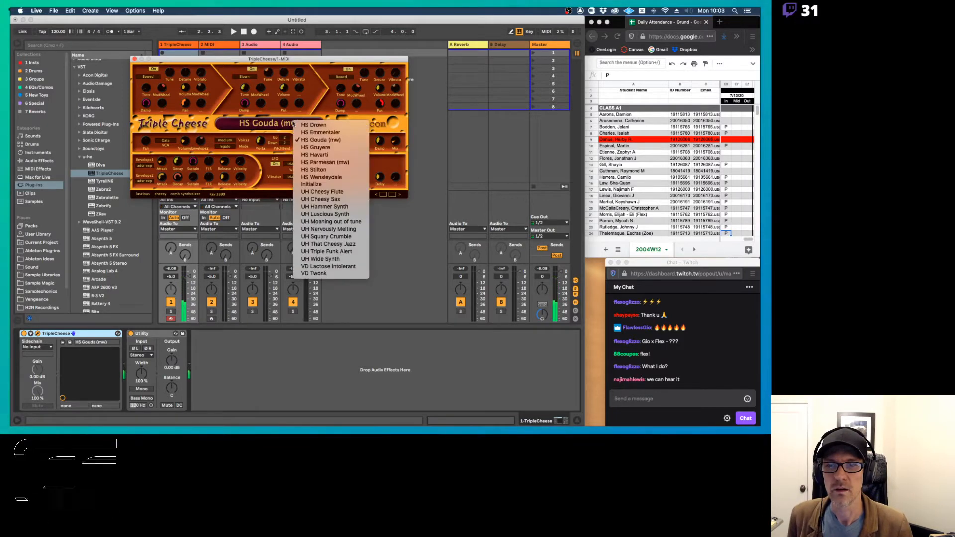
click(306, 147)
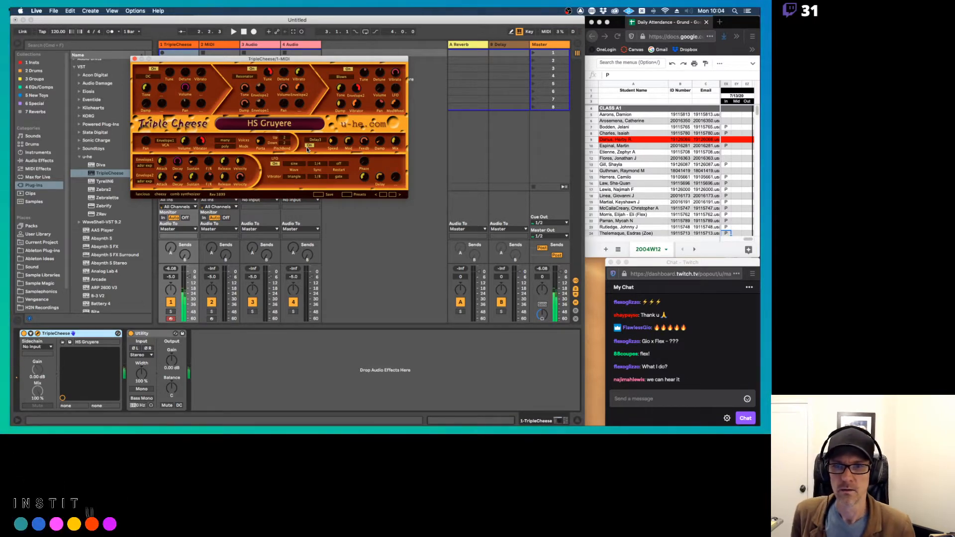
click(279, 124)
click(293, 157)
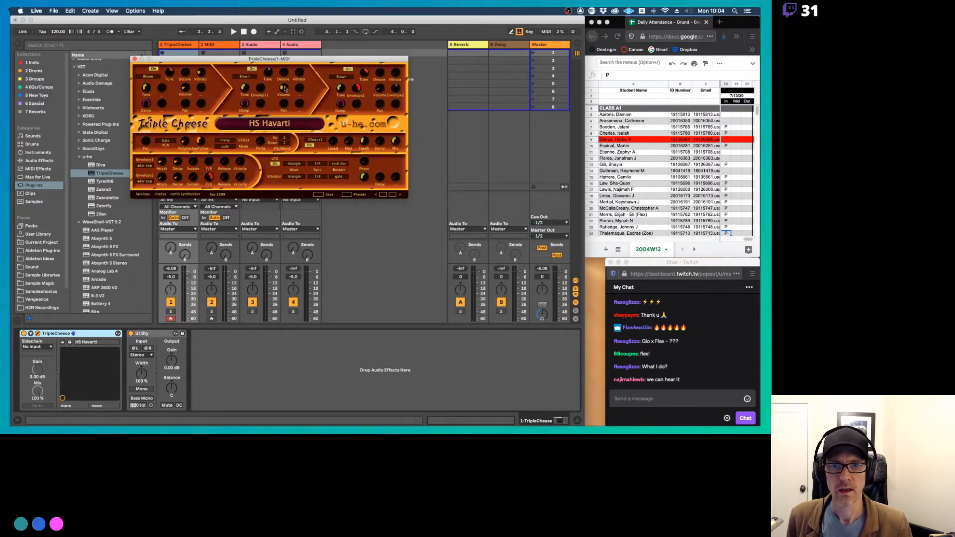
Step: Load the Initialize preset in TripleCheese and set its voice mode to mono
click(268, 126)
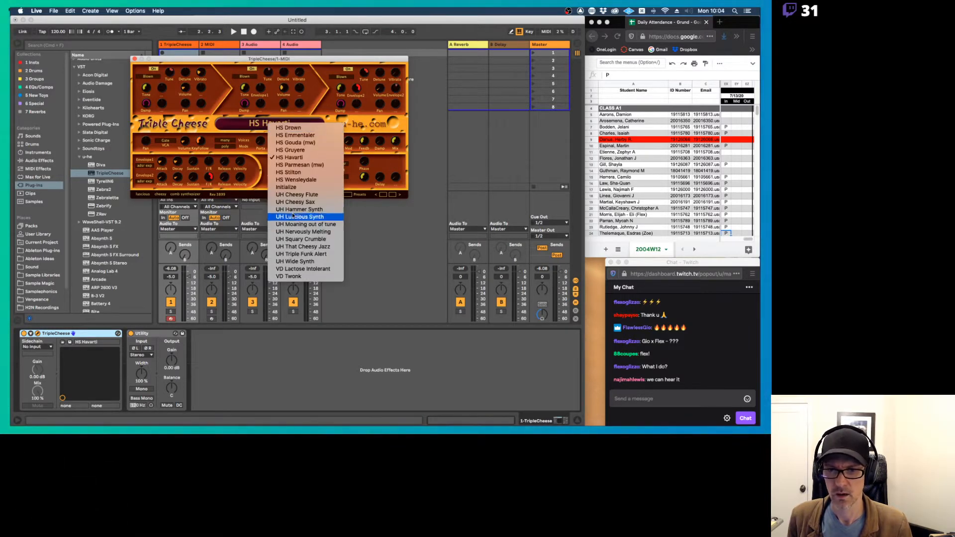
click(289, 187)
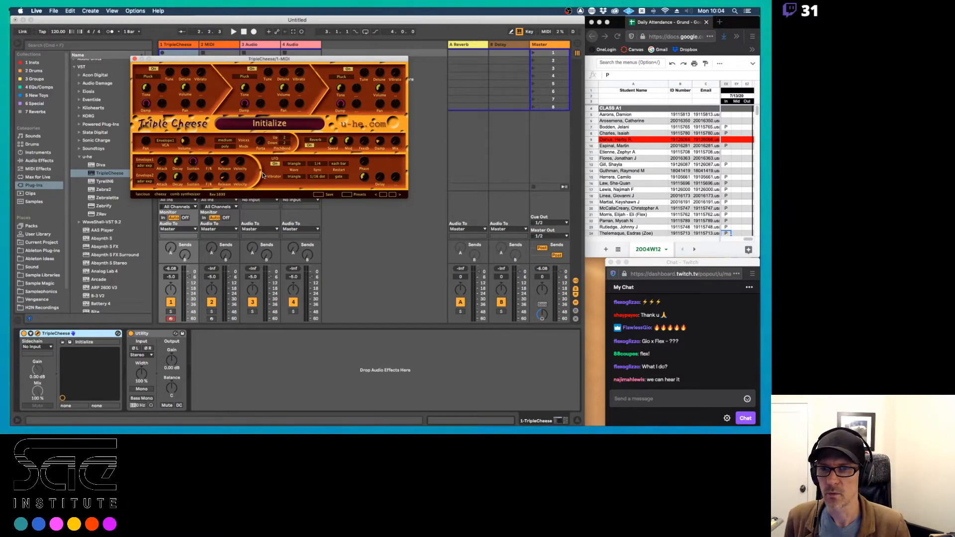
click(224, 141)
click(243, 151)
click(225, 147)
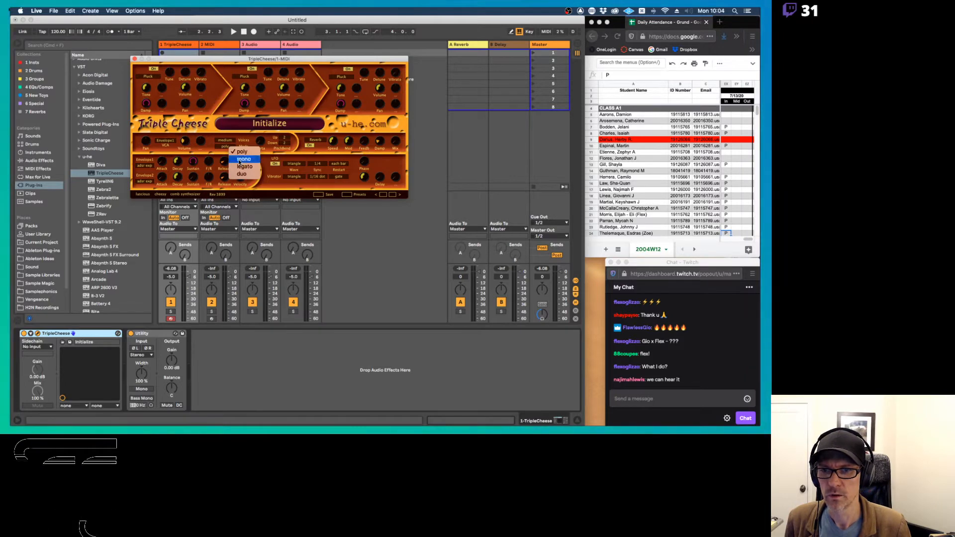
click(239, 160)
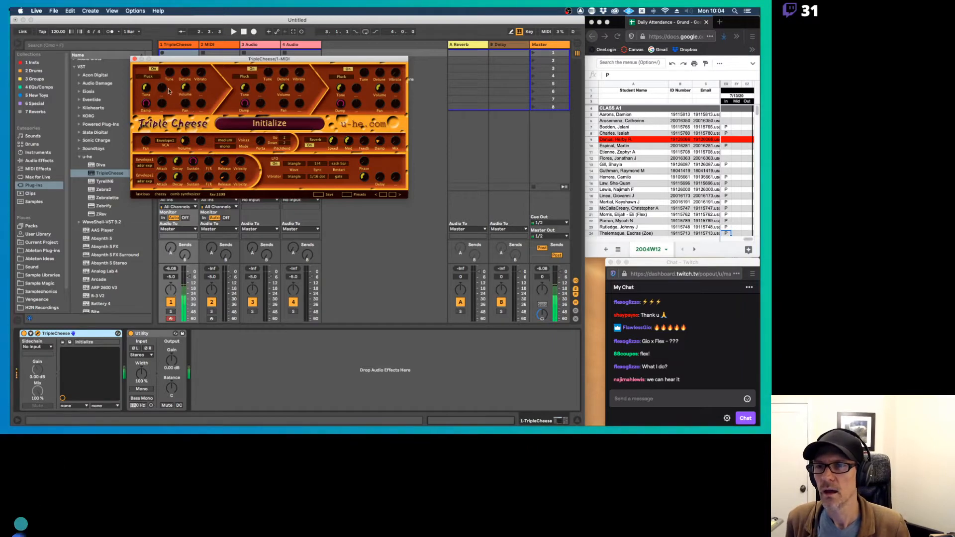
Step: Set the first oscillator's type to SawPluck and raise the volumes of the second and third oscillators, the third to 78
click(149, 78)
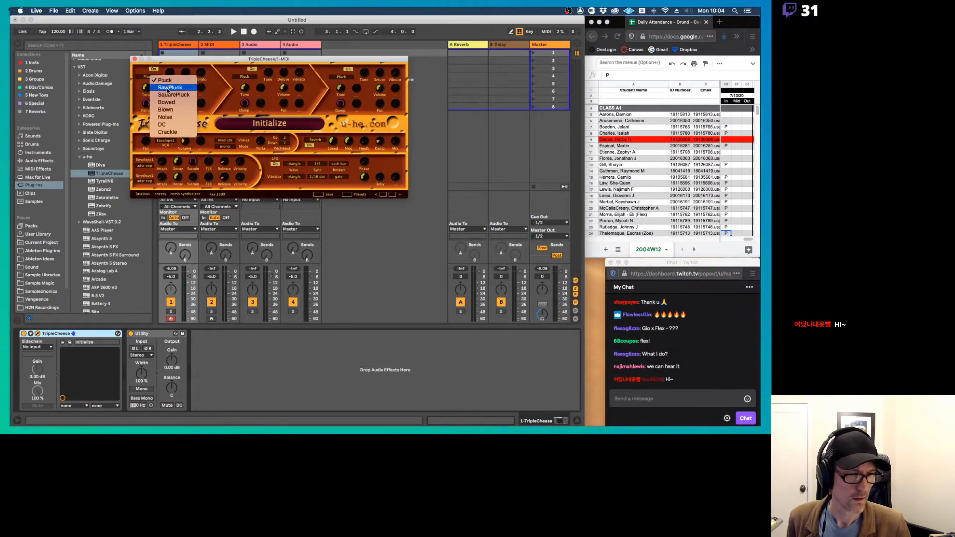
click(168, 87)
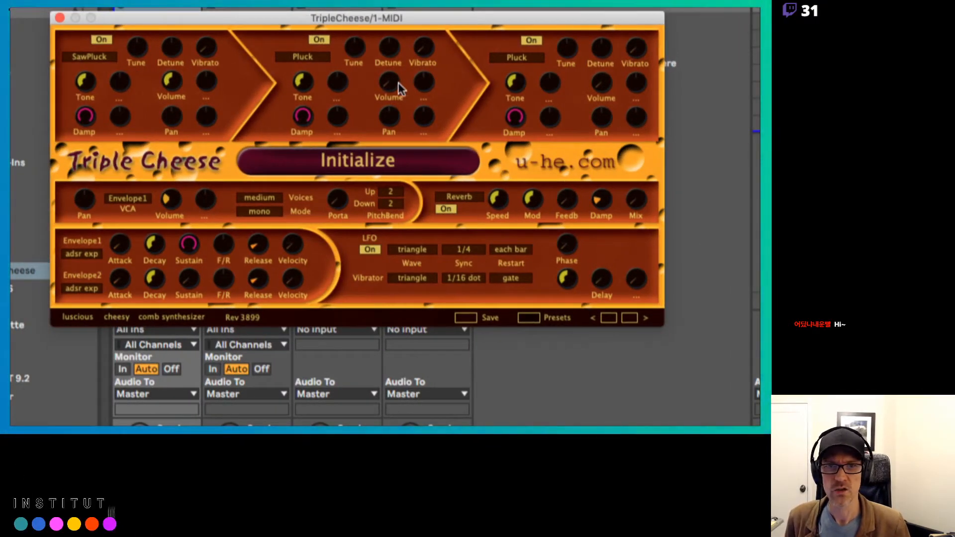
drag(399, 83, 399, 36)
drag(601, 87, 601, 53)
Step: Switch the third oscillator to Blown, drop its Tone to 0, reduce its Volume to 18 and keep its Damp at 100
click(517, 57)
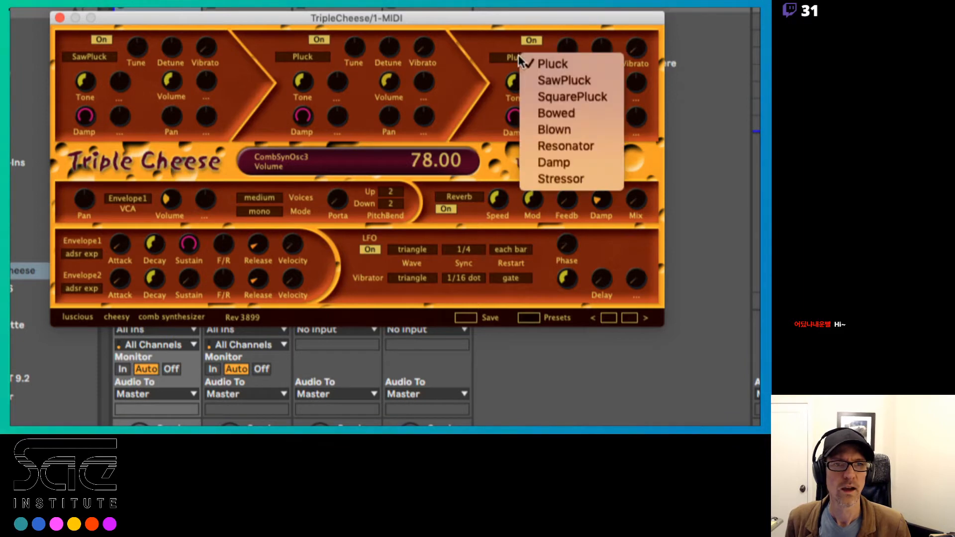
click(541, 128)
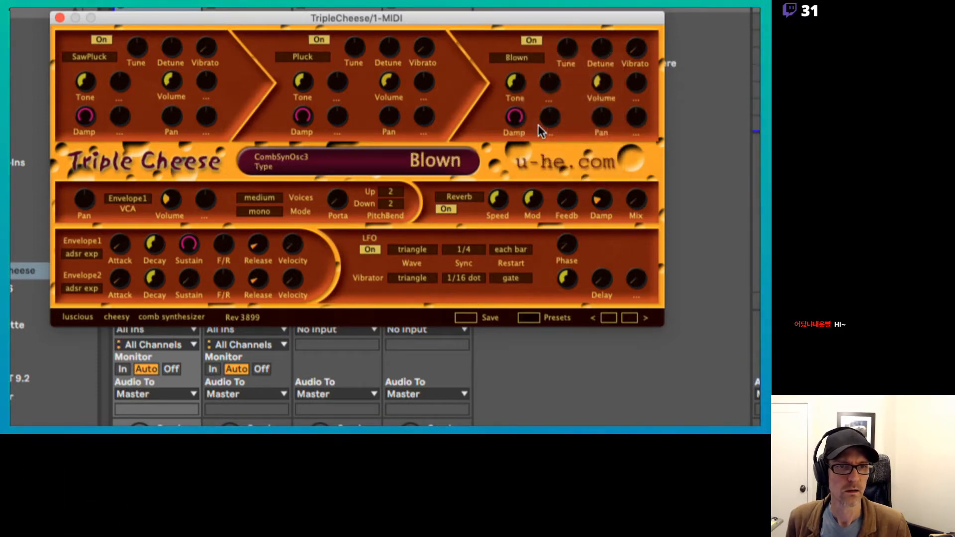
drag(597, 85, 601, 98)
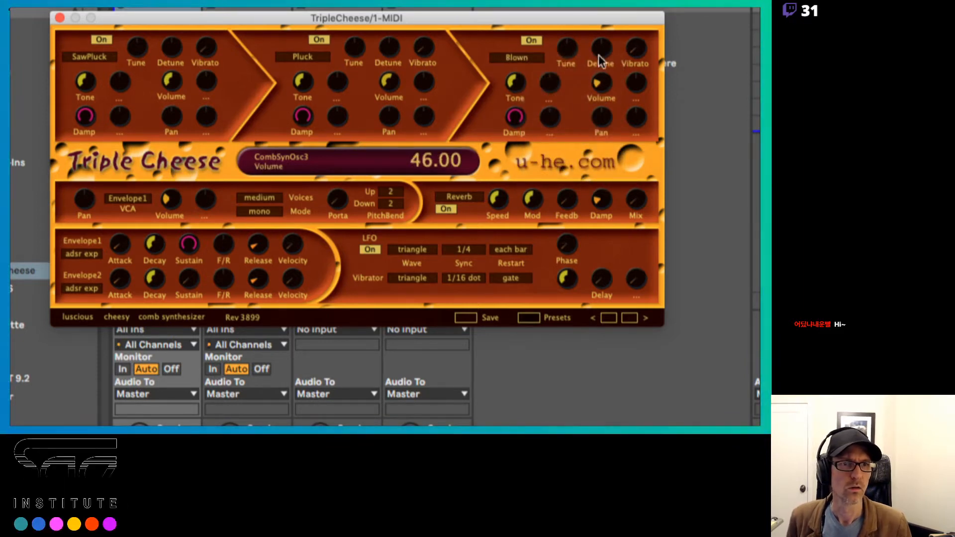
mouse_move(598, 54)
mouse_down()
mouse_move(603, 40)
mouse_move(599, 50)
mouse_up()
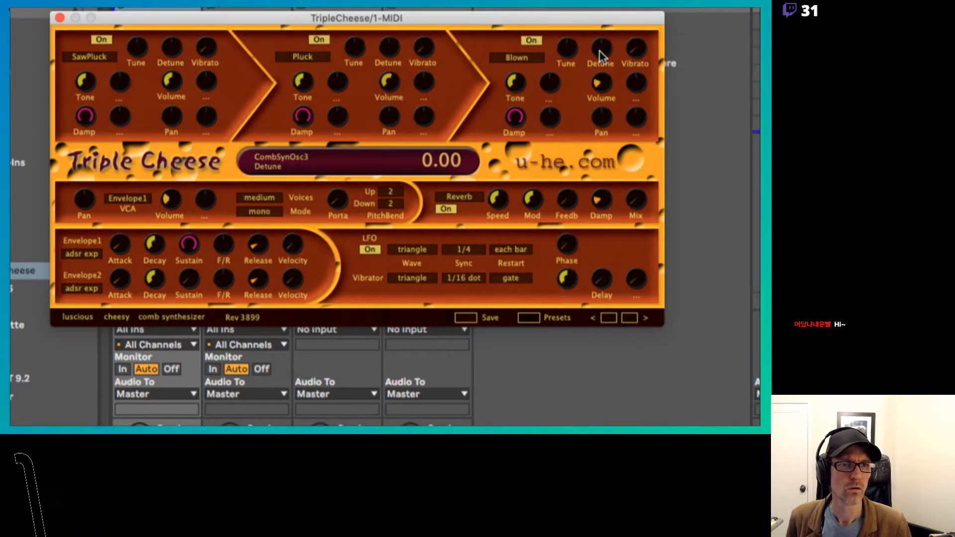
drag(520, 82, 543, 201)
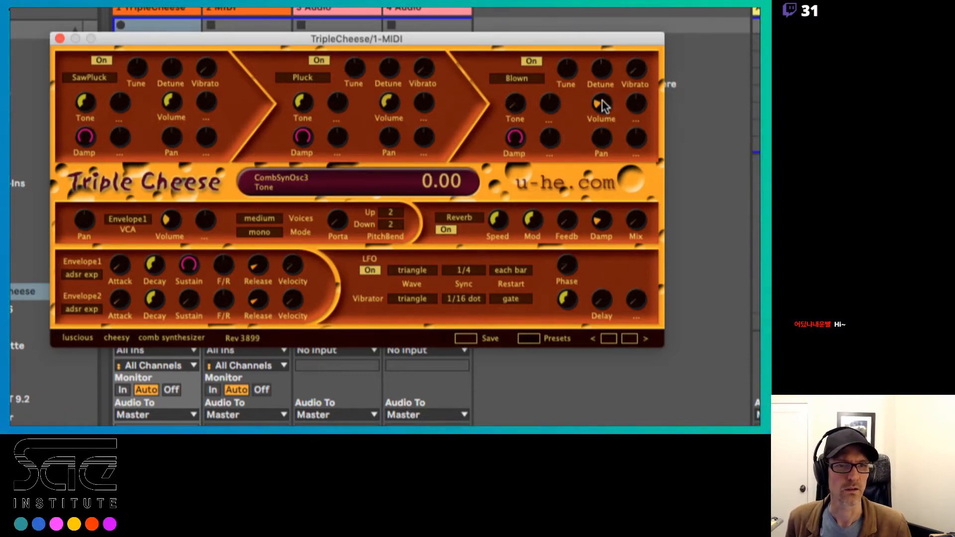
drag(603, 106, 603, 101)
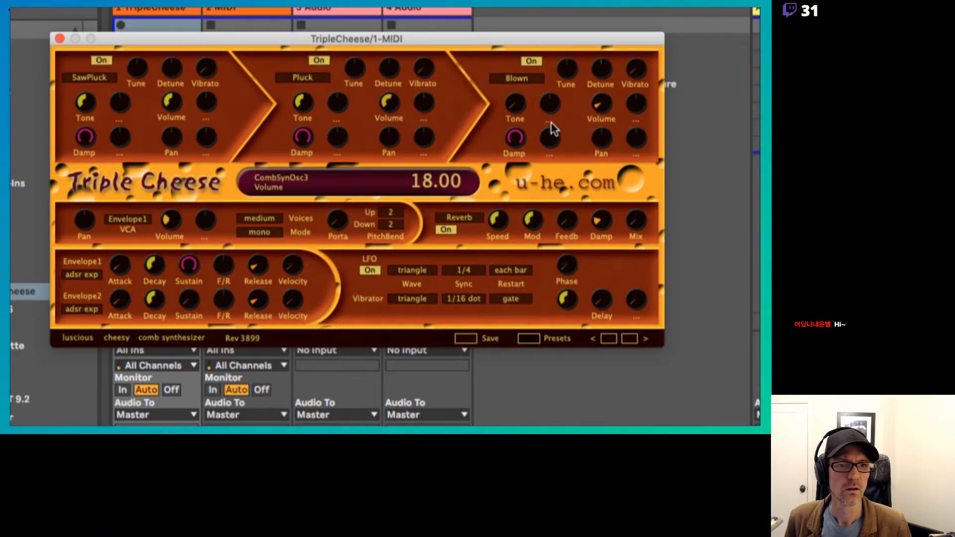
drag(515, 138, 550, 141)
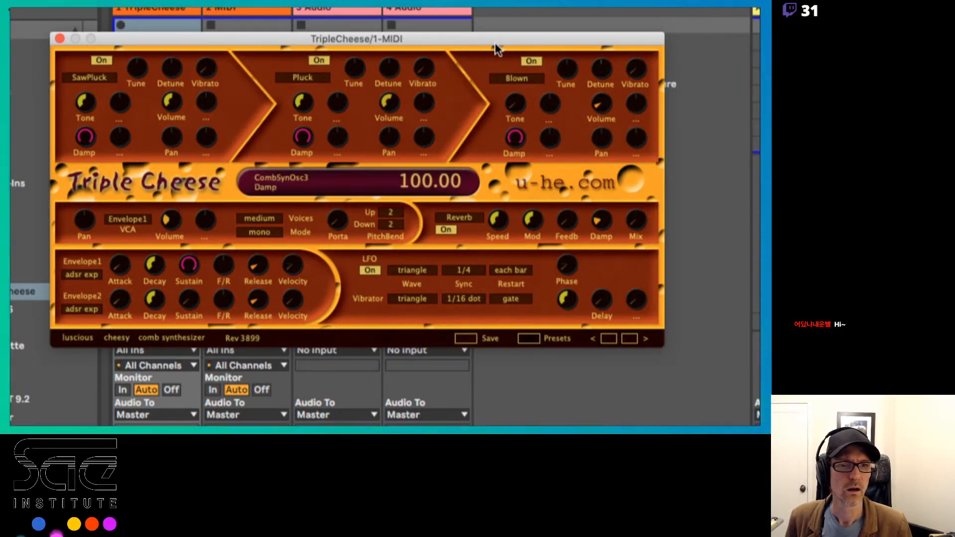
Step: Change the third oscillator's type to Bowed and raise its volume
click(523, 79)
click(557, 137)
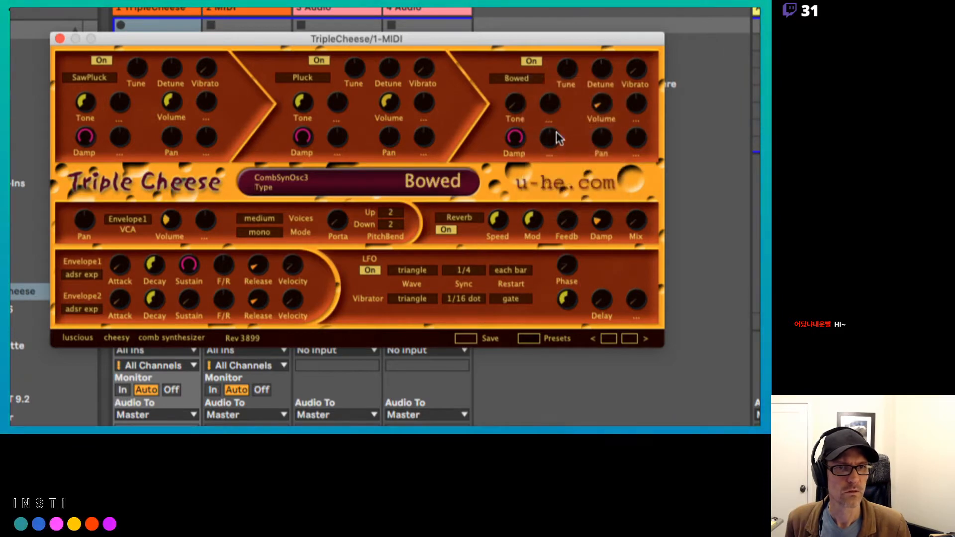
drag(599, 105, 601, 52)
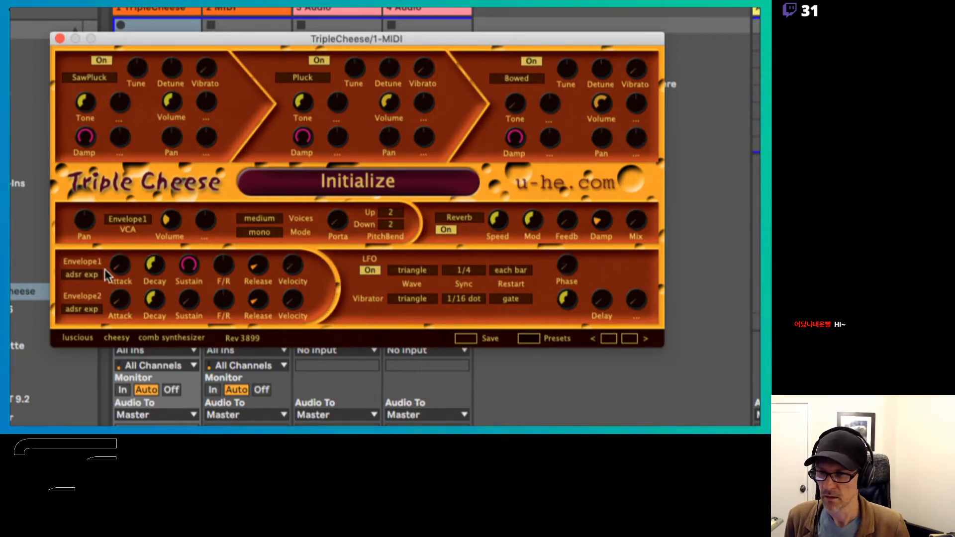
Step: Set Envelope 1's Sustain to 0, raise its Release, shorten its Decay and try out the Fall/Rise amount
drag(186, 272, 189, 422)
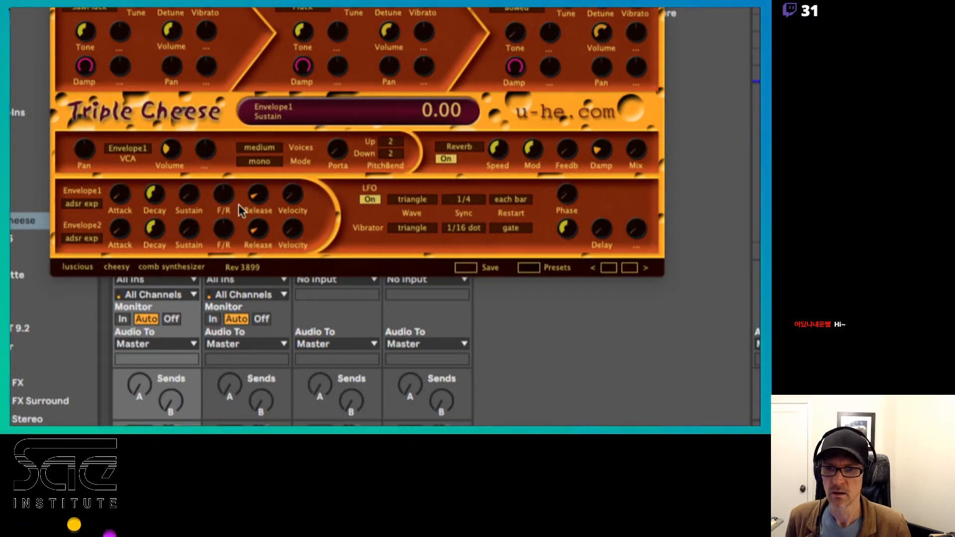
drag(256, 196, 256, 174)
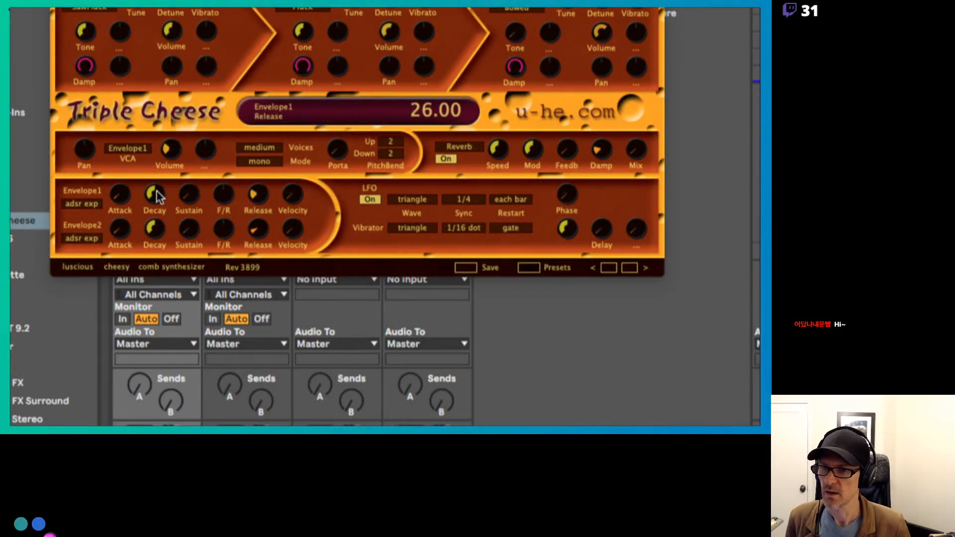
drag(156, 196, 151, 176)
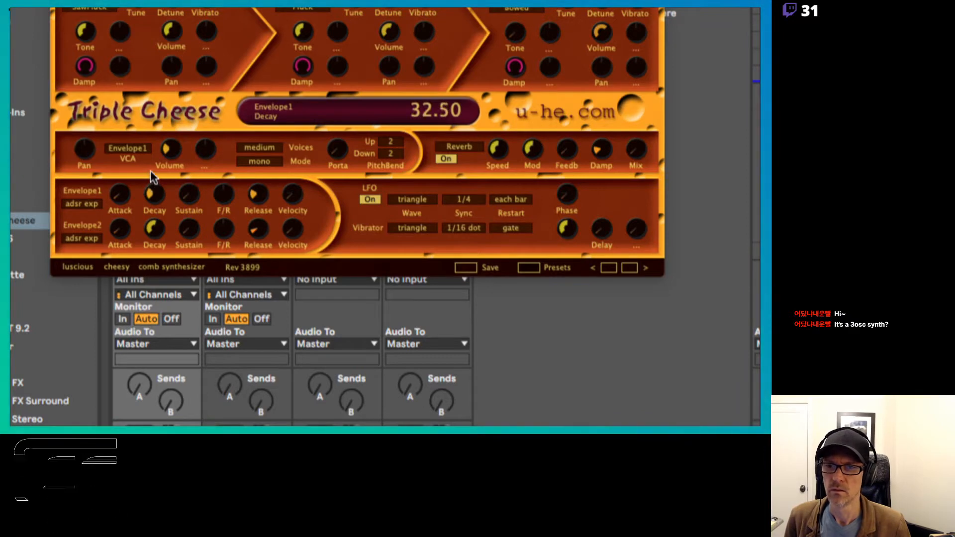
drag(255, 198, 254, 189)
drag(155, 197, 154, 192)
click(221, 202)
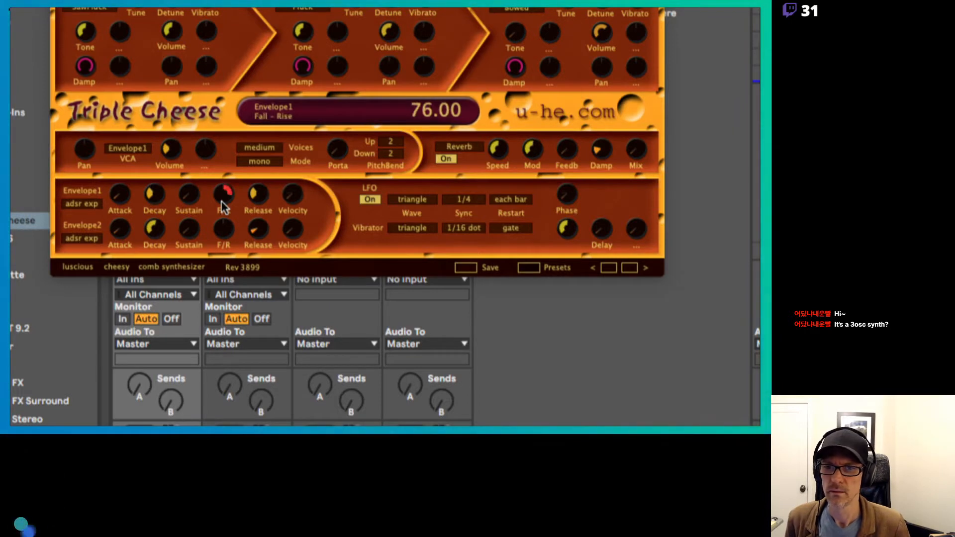
mouse_move(222, 203)
mouse_down()
mouse_move(219, 141)
mouse_move(224, 252)
mouse_move(222, 203)
mouse_up()
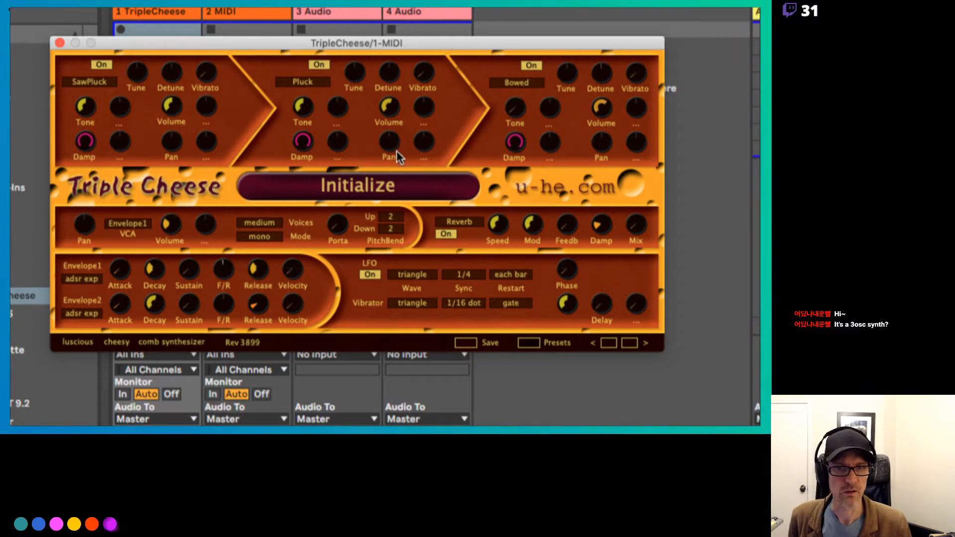
Step: Load the UH Cheesy Flute preset, show the first oscillator's type choices while keeping Blown, and reposition the plug-in window
click(356, 189)
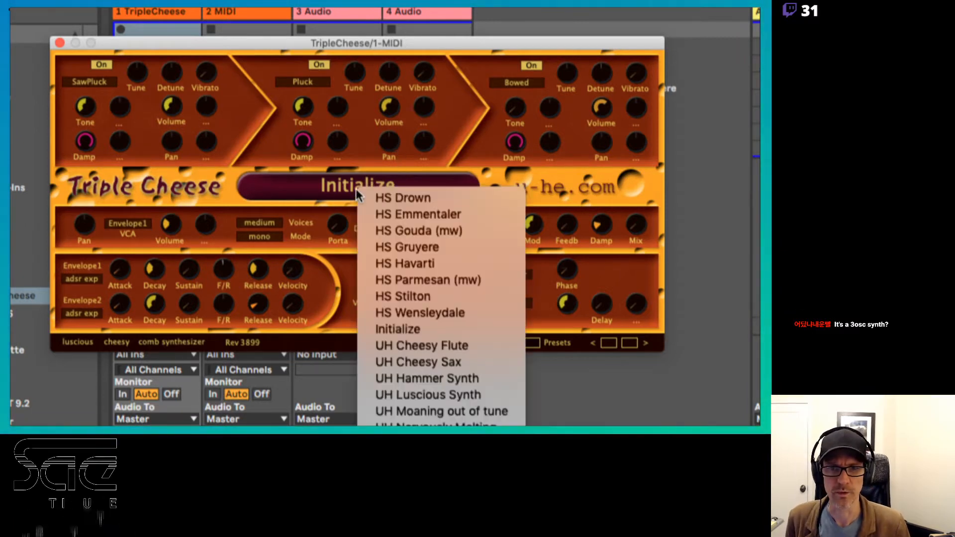
click(470, 346)
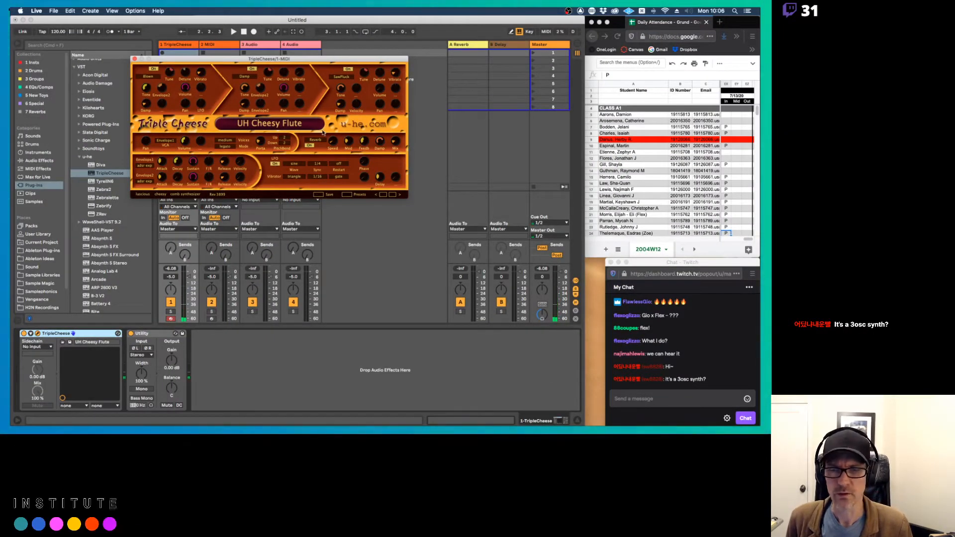
click(148, 76)
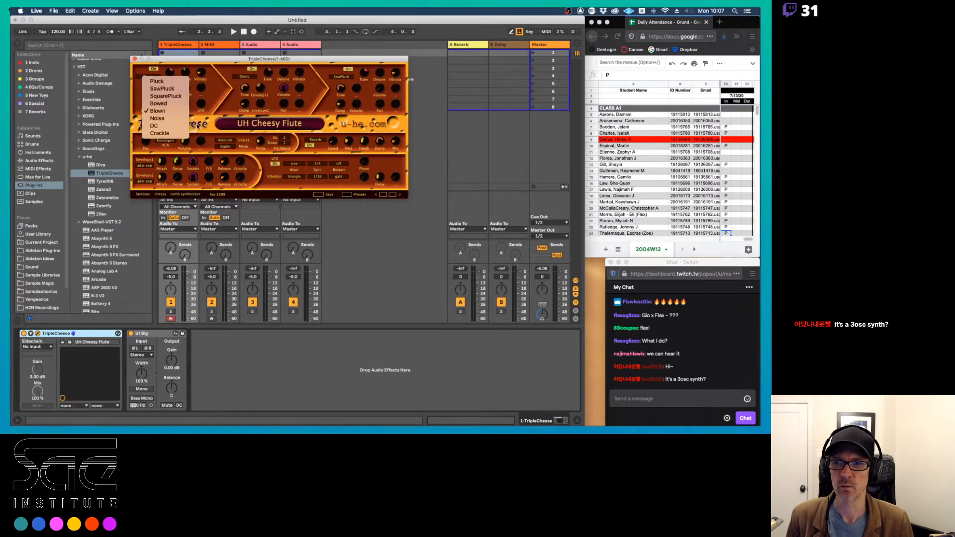
click(197, 127)
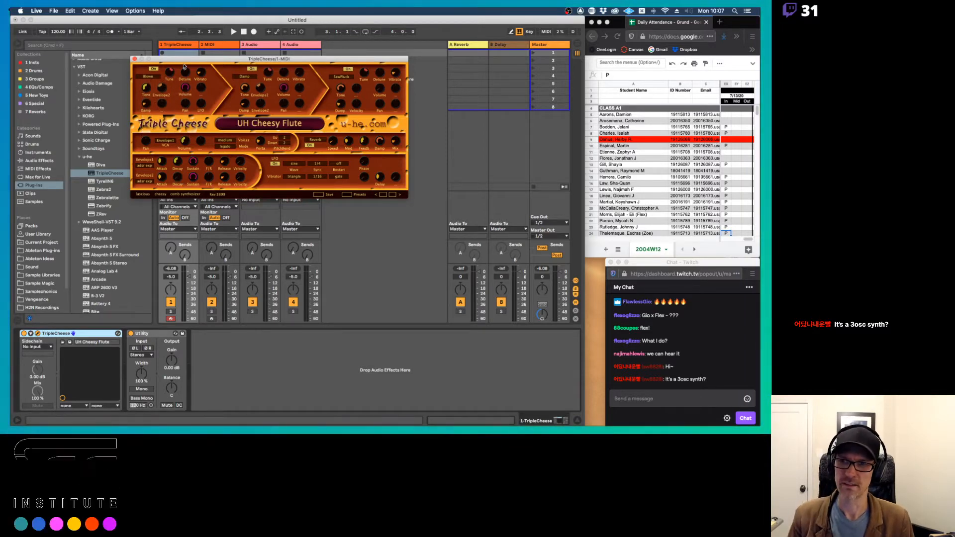
drag(182, 58, 252, 49)
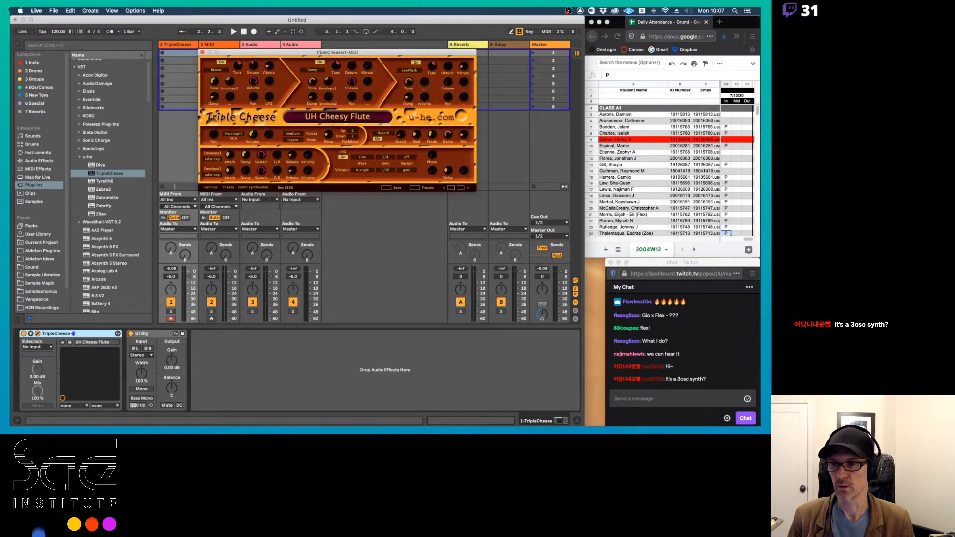
Step: Replace TripleCheese on the first MIDI track with u-he's Zebra2 and dismiss its registration notice
click(90, 336)
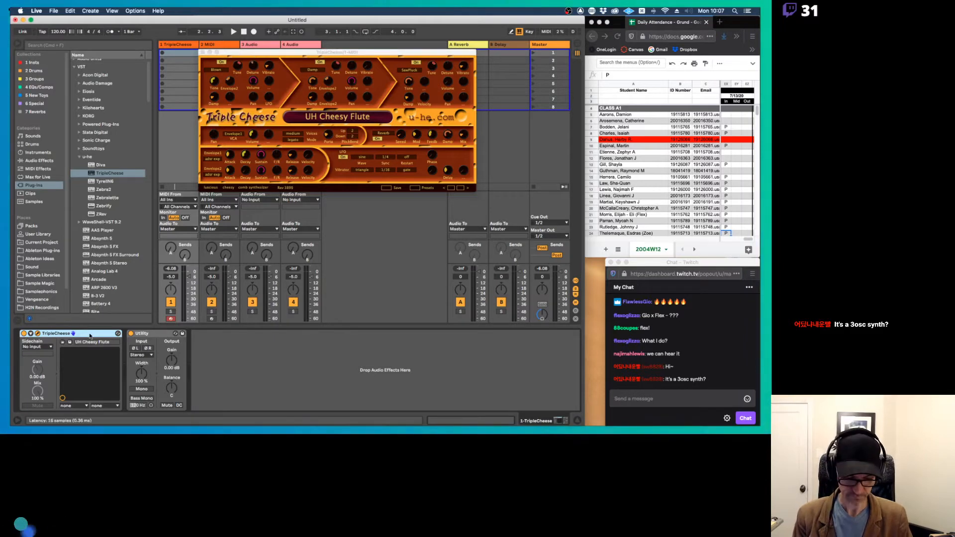
key(BackSpace)
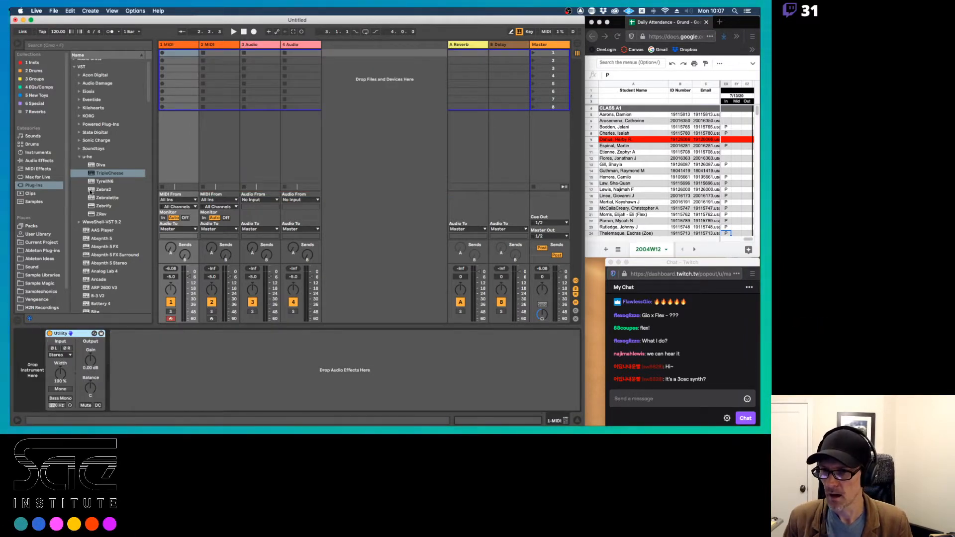
drag(103, 190, 31, 346)
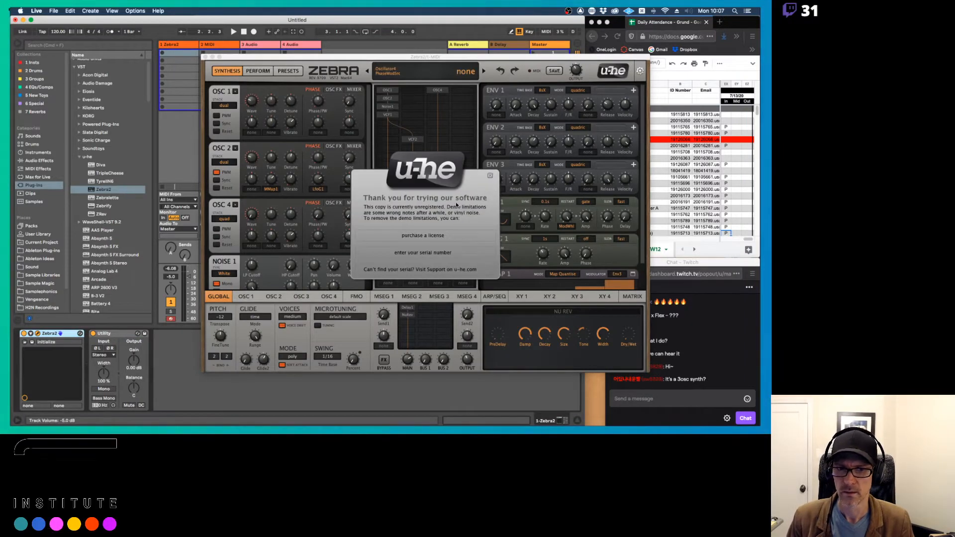
click(490, 175)
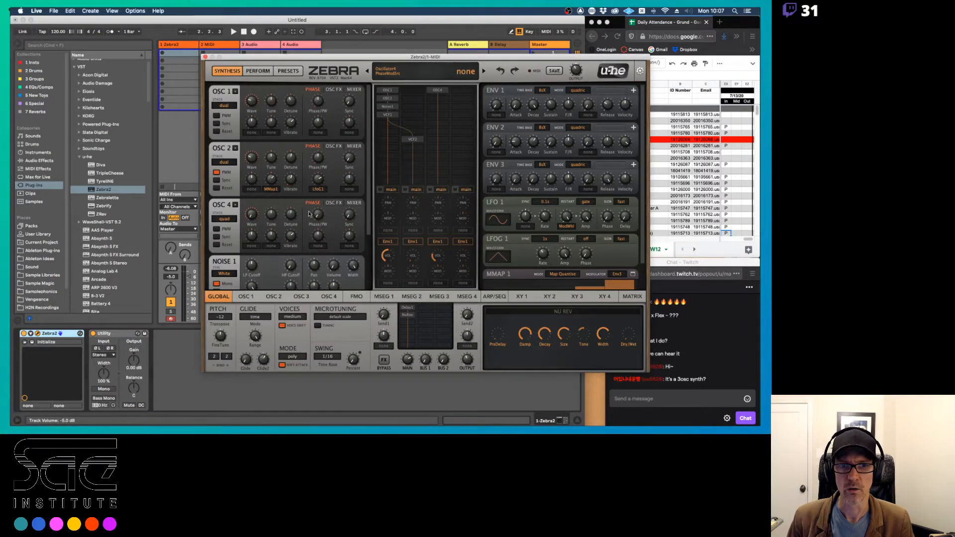
Step: Replace Zebra2 on the first MIDI track with u-he's Zebralette and reposition the plug-in window
click(65, 336)
key(Delete)
drag(97, 199, 27, 359)
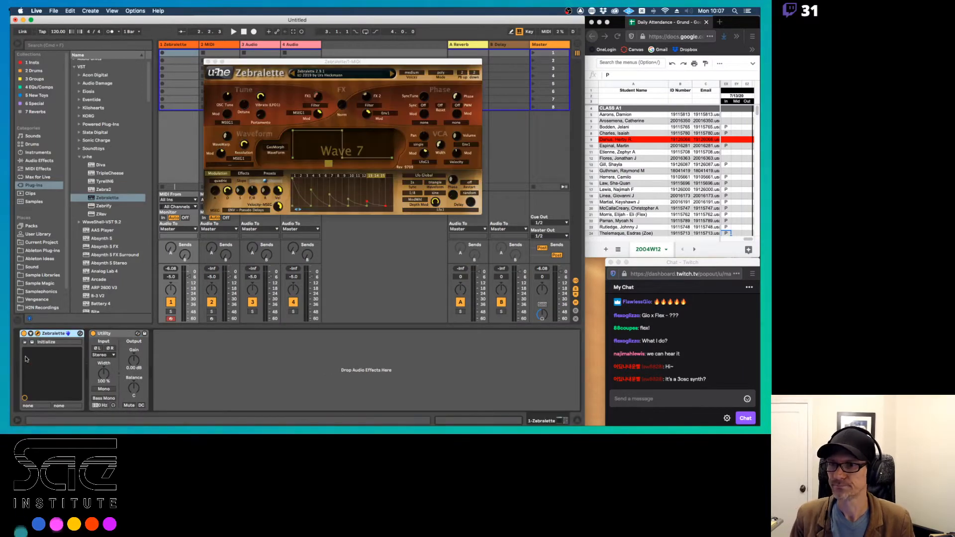
drag(263, 63, 241, 79)
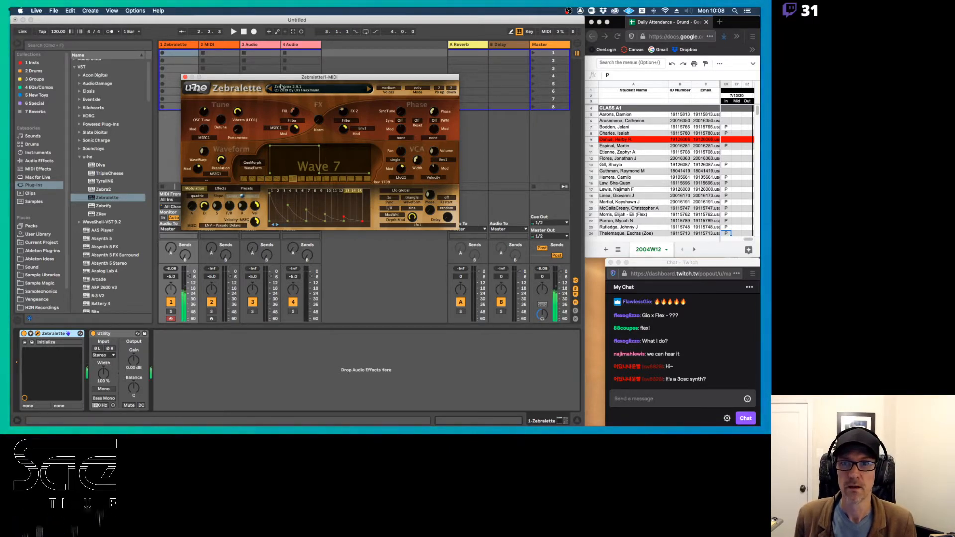
Step: Audition the Zebralette presets BIO Callibrator, FEV Abend and FEV PunchBlaster in turn
click(325, 88)
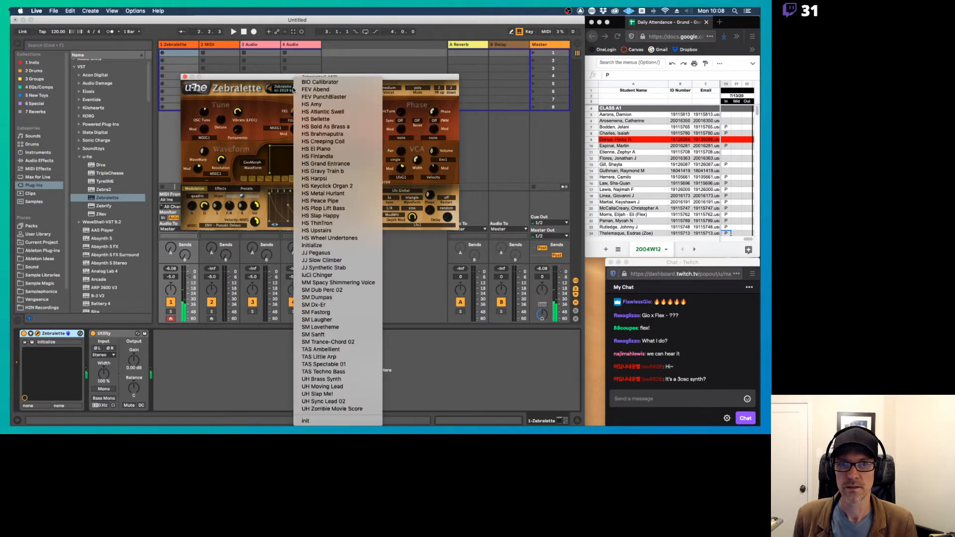
click(328, 83)
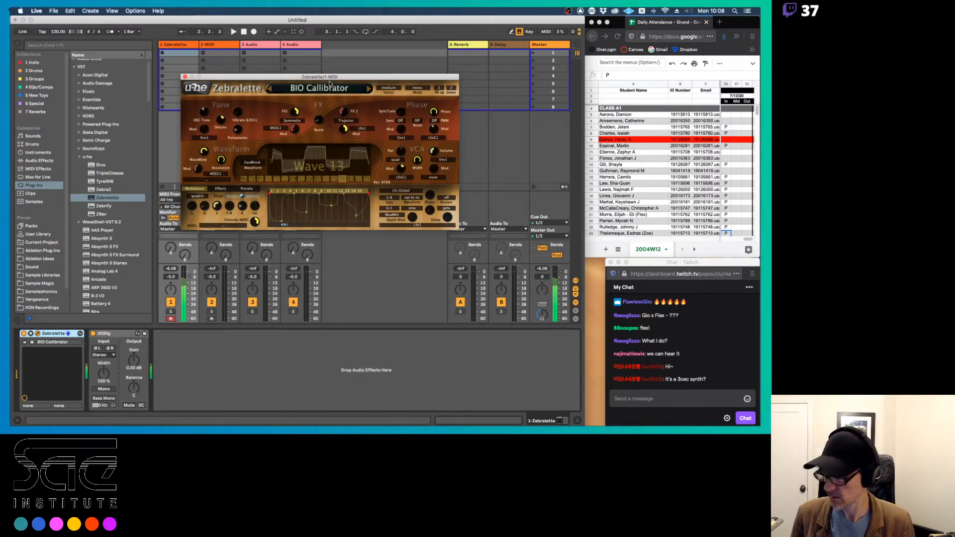
click(368, 88)
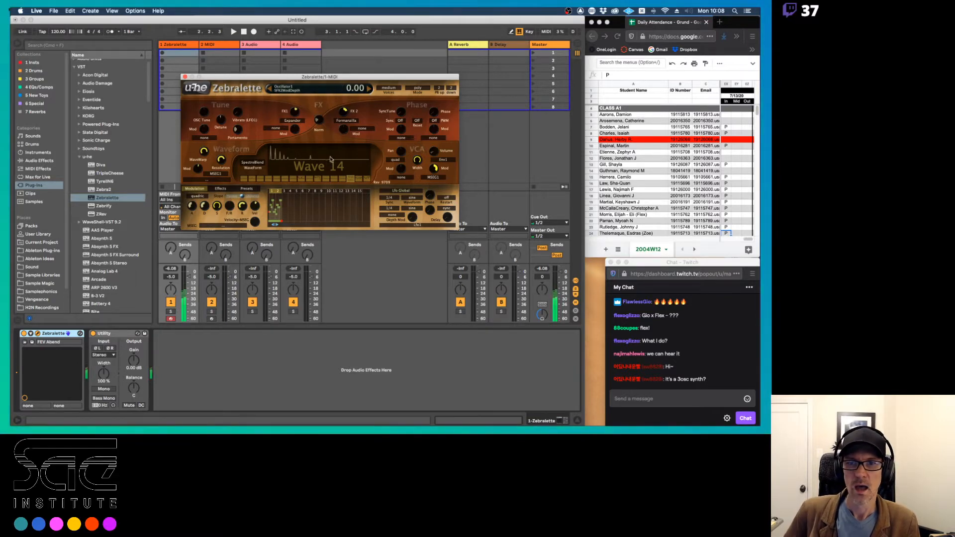
click(369, 88)
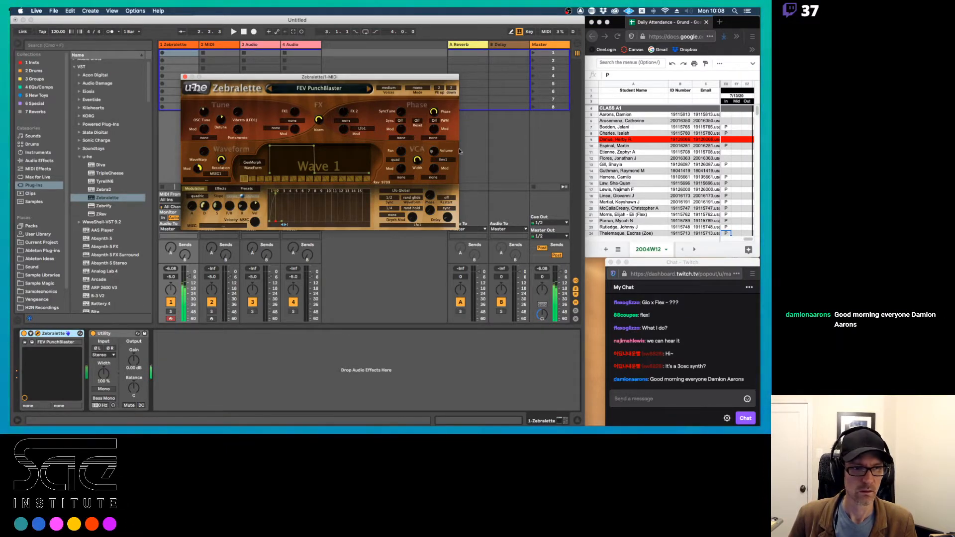
Step: Switch to the attendance spreadsheet in Firefox and mark the first student of CLASS A1 with P in the 7/13/20 In column
click(728, 120)
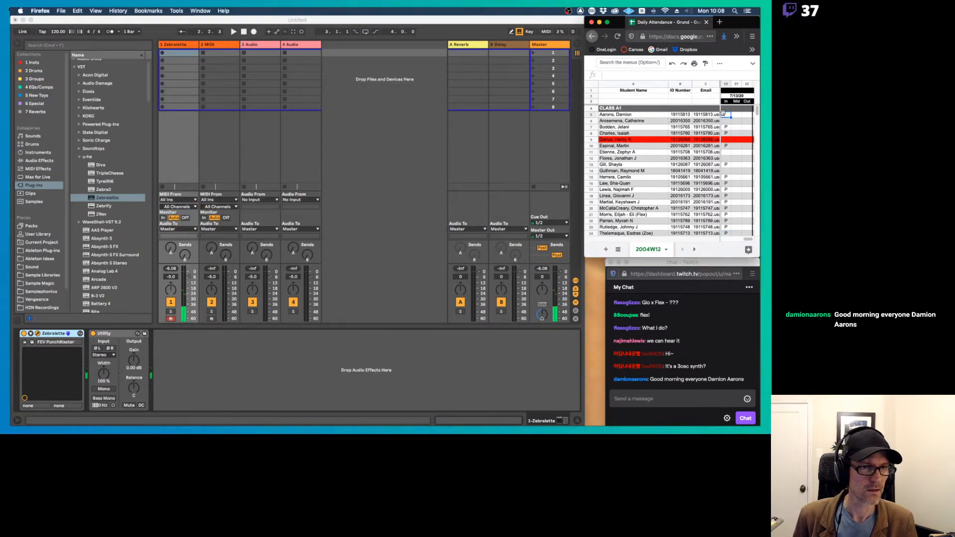
key(Return)
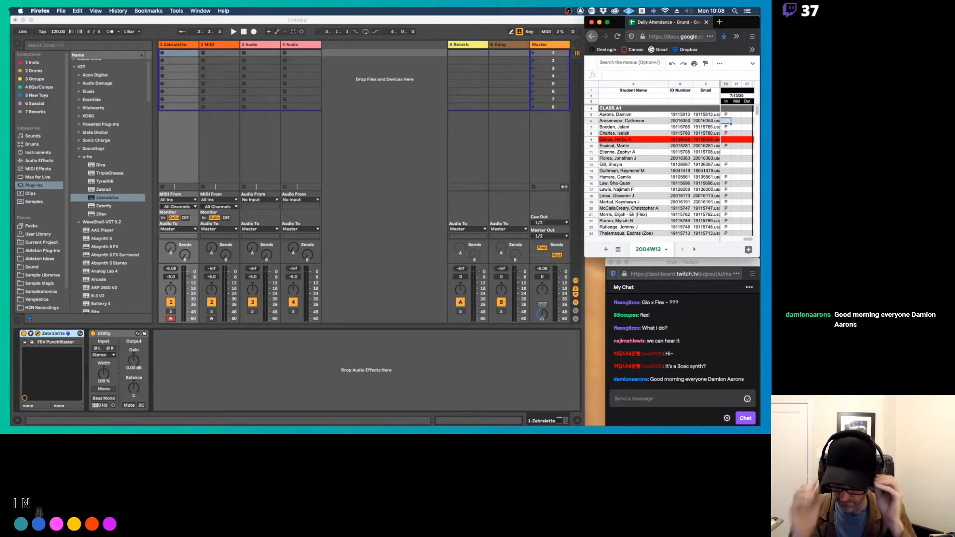
Step: Return to Ableton Live and load the HS Amy preset in Zebralette
key(super+Tab)
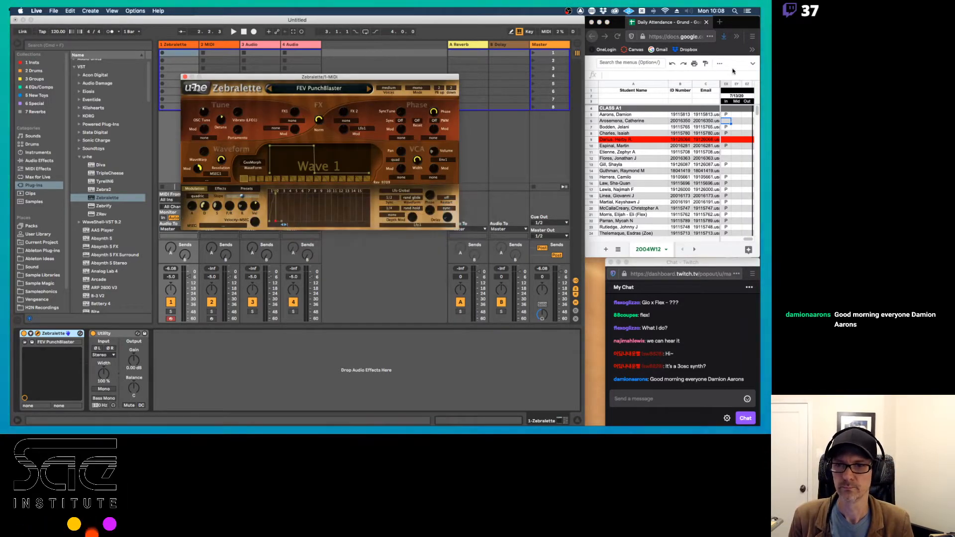
click(368, 89)
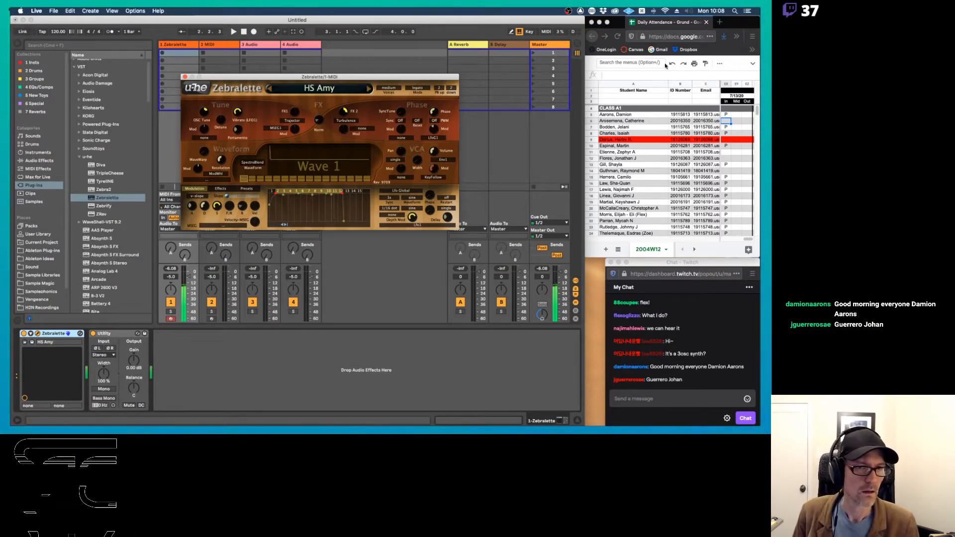
Step: Check the 7/13/20 attendance marks of CLASS A1 and CLASS A2 in the Firefox spreadsheet
scroll(732, 179, down, 5)
scroll(732, 179, down, 3)
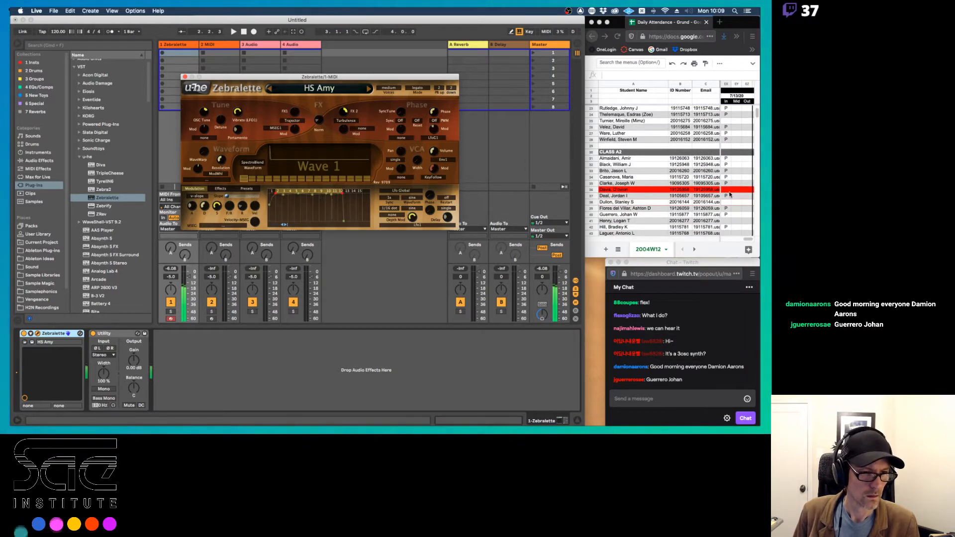
scroll(727, 209, up, 5)
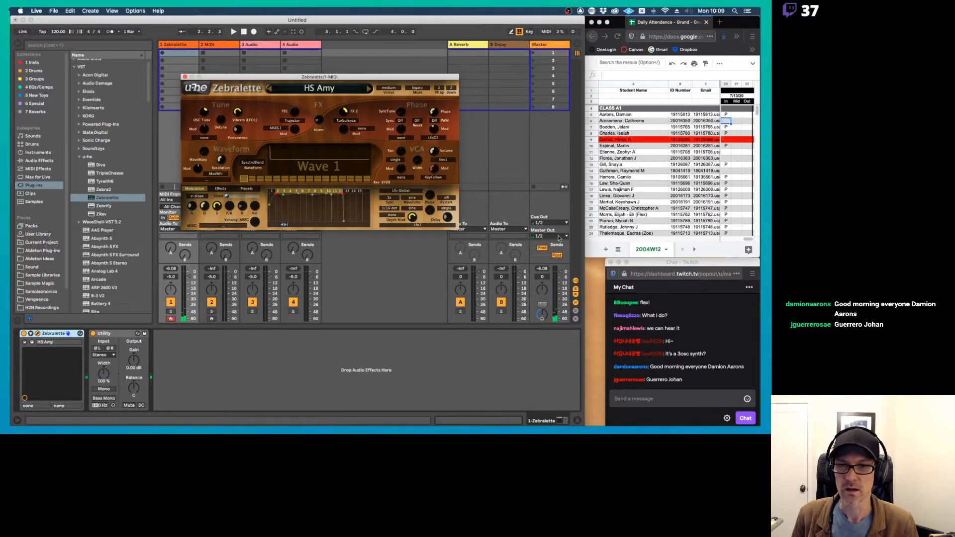
Step: Load the HS Atlantic Swell preset in Zebralette and audition waves 4, 7, 12 and 16, ending on Wave 1
click(368, 89)
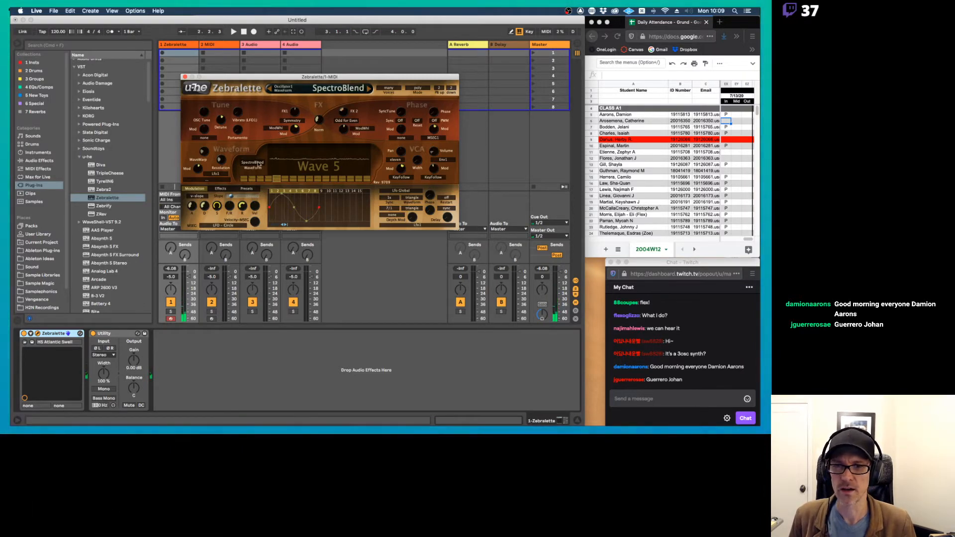
click(261, 180)
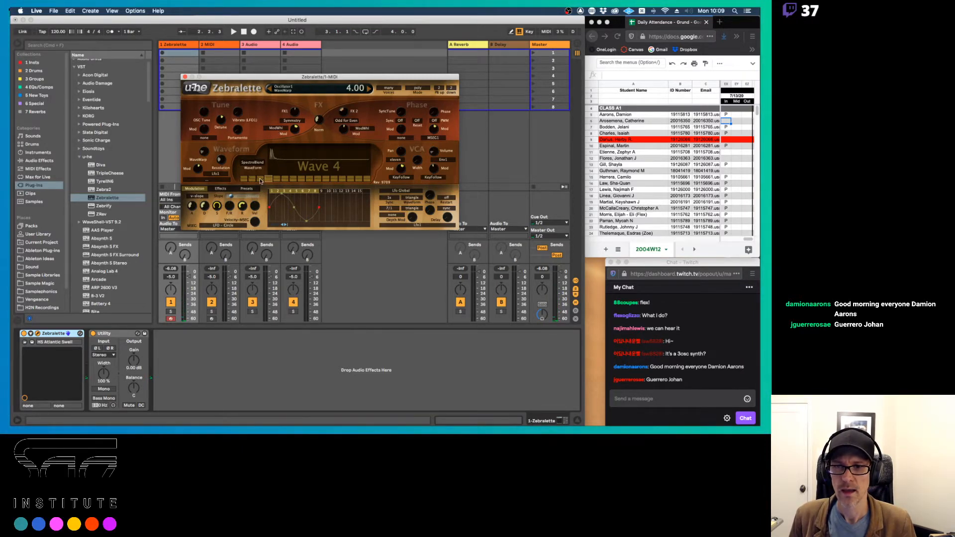
click(259, 180)
click(293, 179)
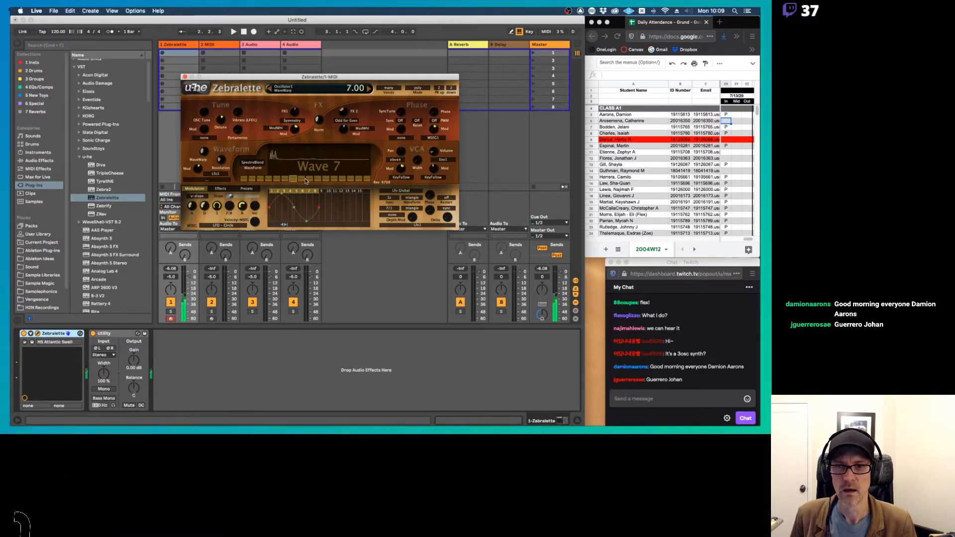
click(336, 179)
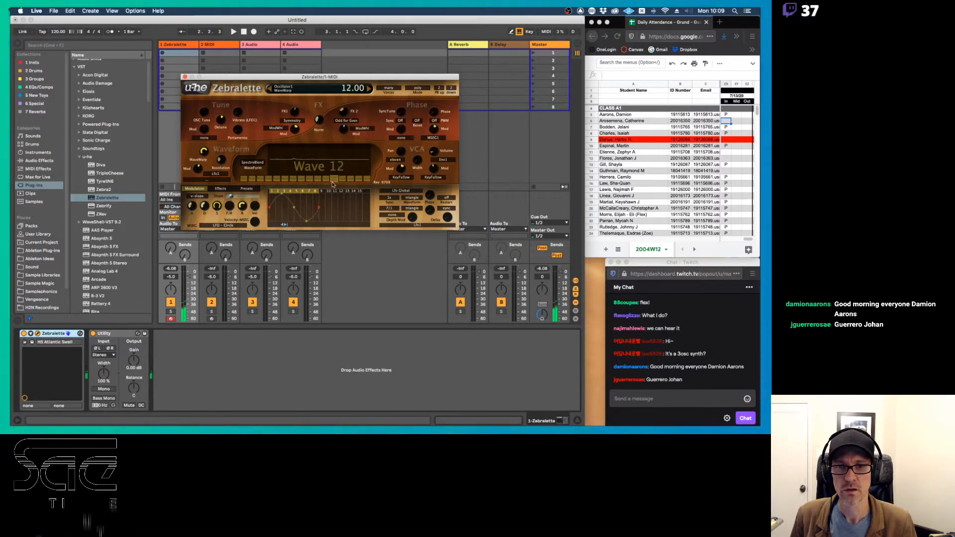
click(246, 180)
click(365, 179)
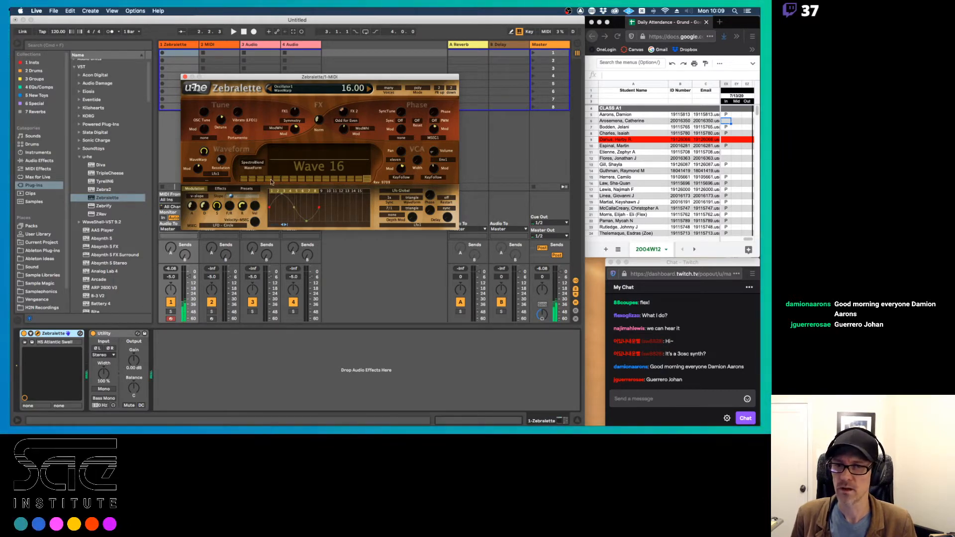
click(245, 180)
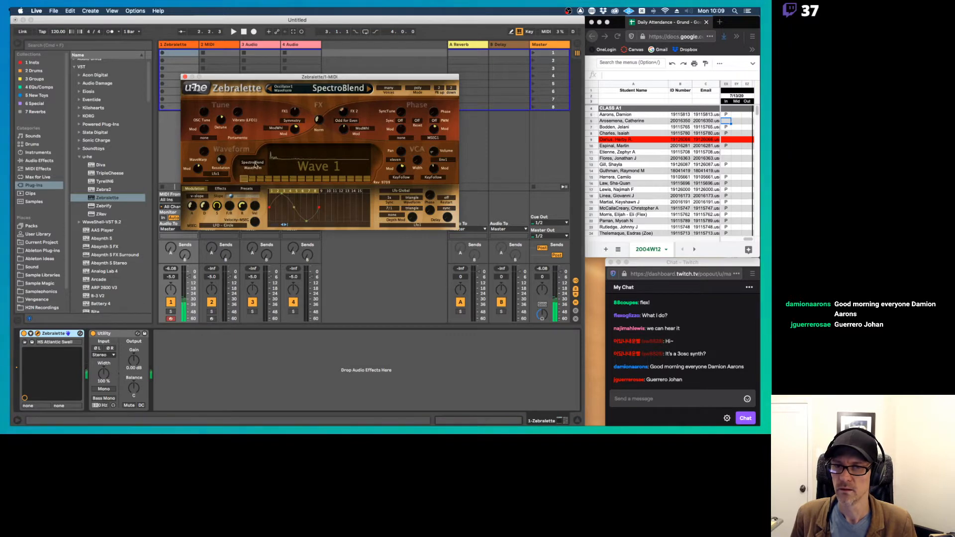
Step: Audition the waveform modes GeoMorph, SpectroMorph and GeoBlend, then set the mode back to SpectroBlend
click(255, 165)
click(277, 145)
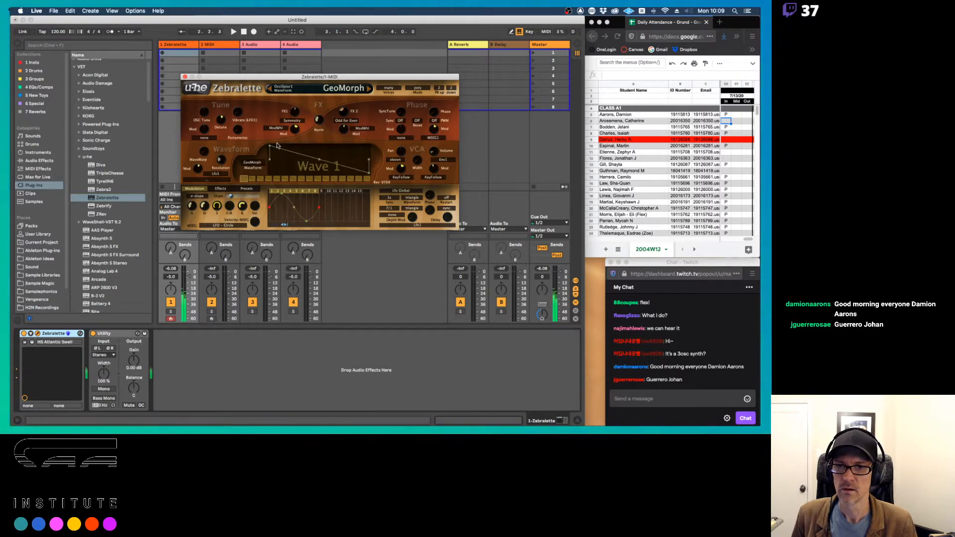
click(259, 165)
click(260, 176)
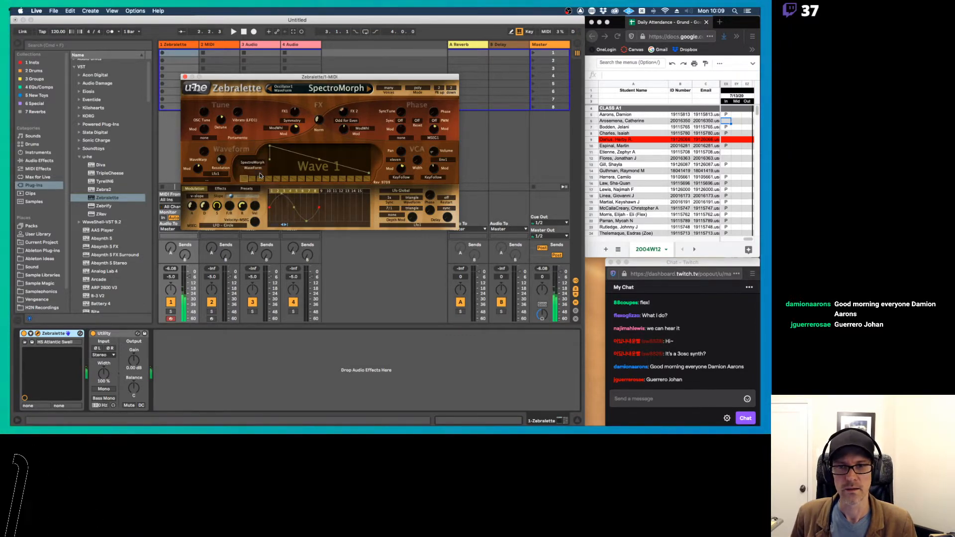
click(258, 166)
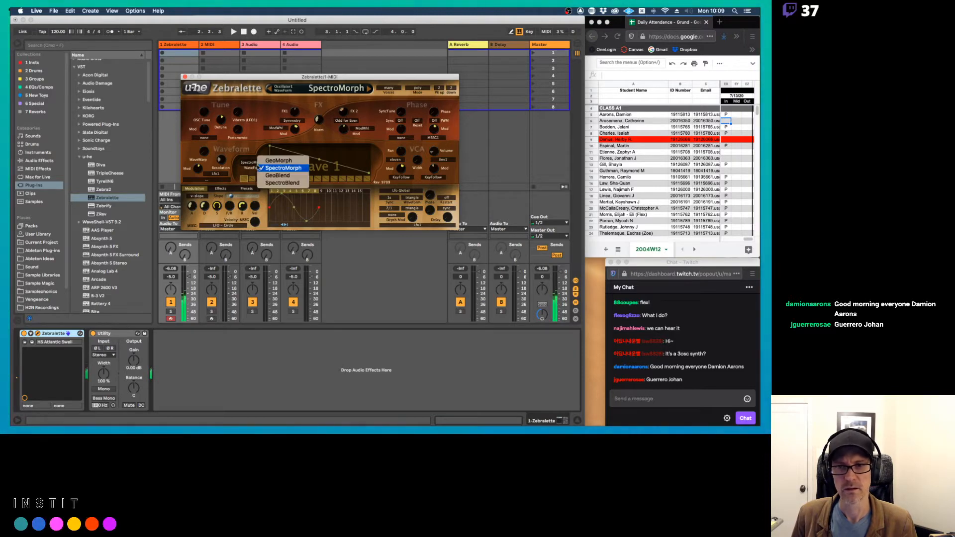
click(257, 166)
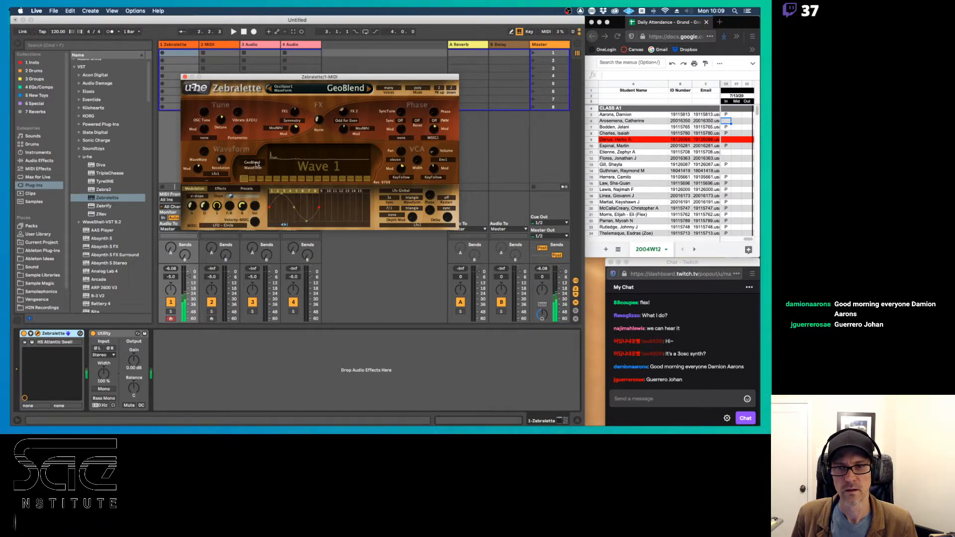
click(257, 166)
click(260, 176)
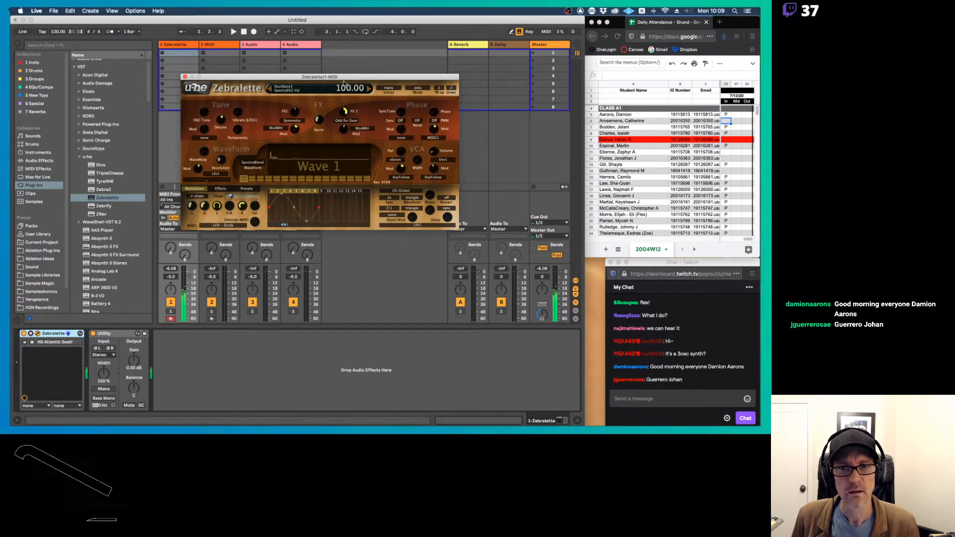
Step: Sweep the FX 2 amount down to -100 and change the FX 2 effect type to Fundamental
drag(317, 99, 341, 161)
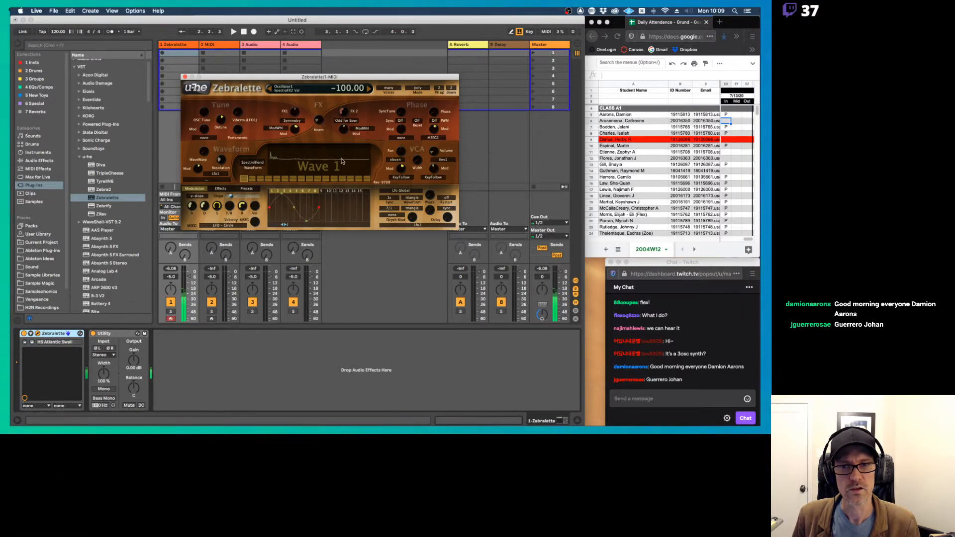
click(347, 120)
click(367, 117)
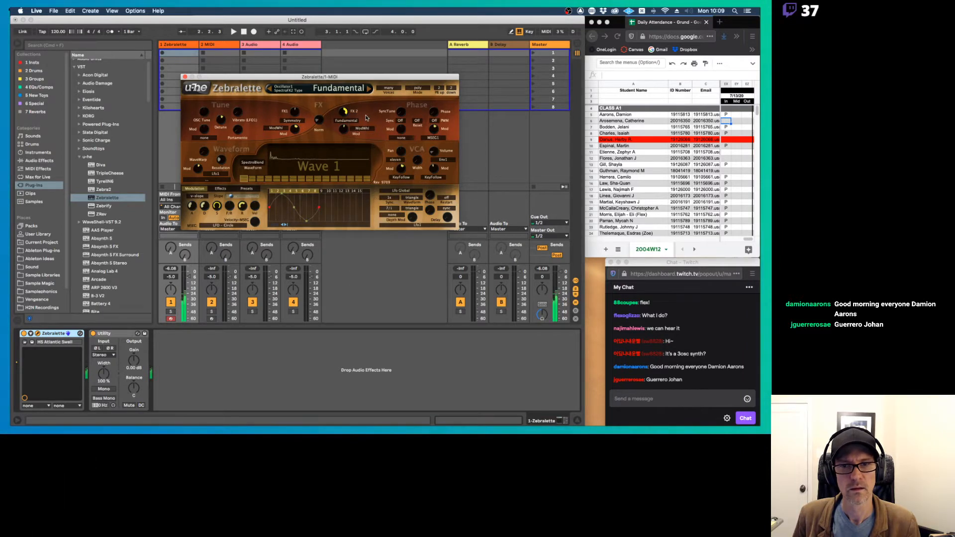
Step: Load the Initialize preset and audition its waves in order from Wave 1 to Wave 16
click(305, 90)
click(324, 227)
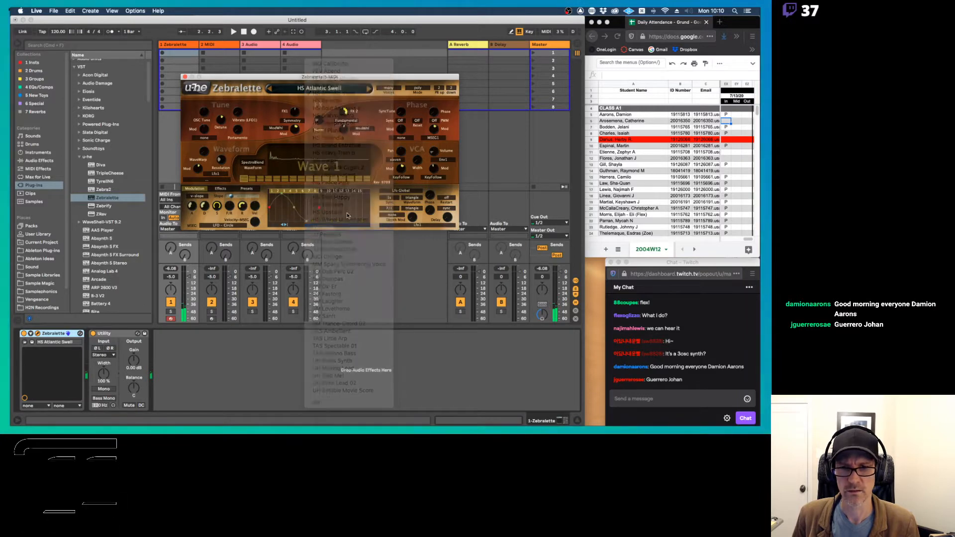
click(244, 179)
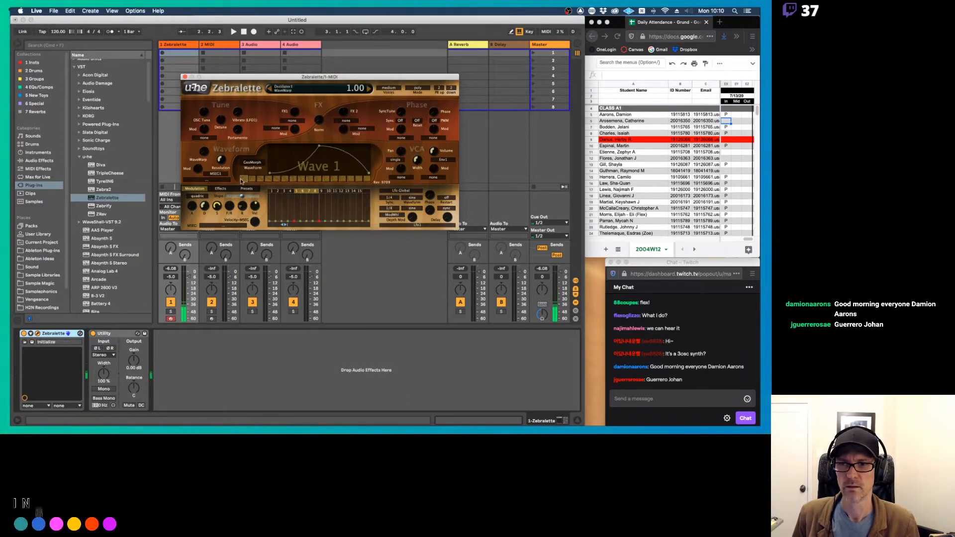
click(252, 180)
click(260, 179)
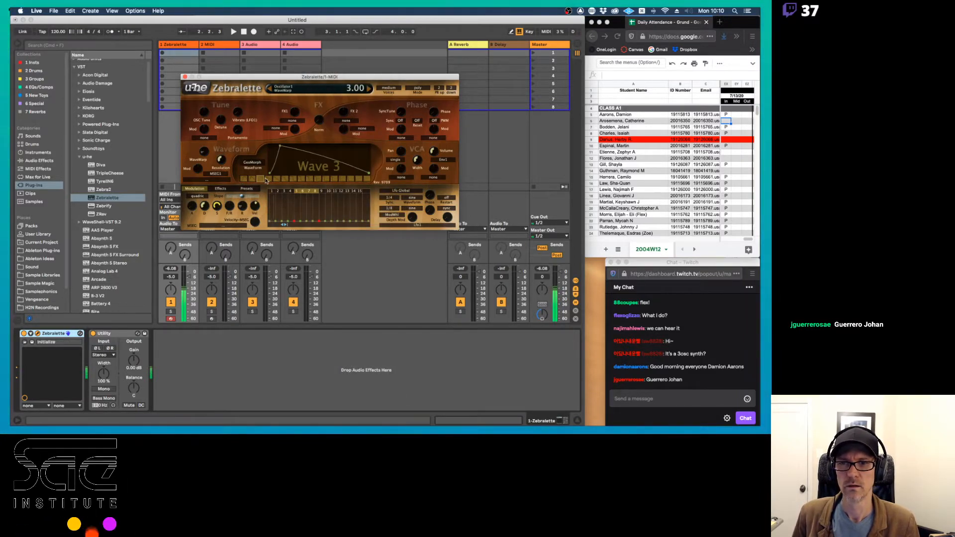
click(268, 179)
click(277, 179)
click(293, 179)
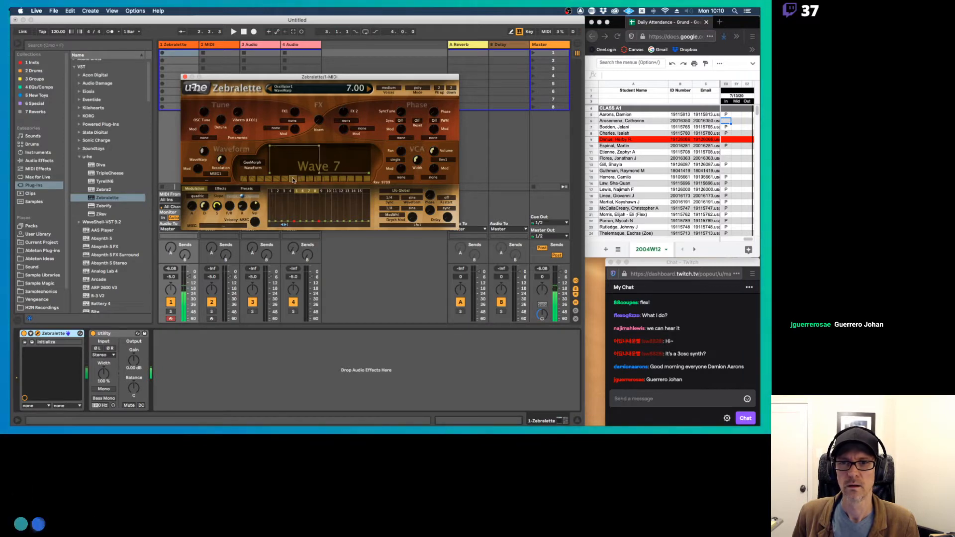
click(301, 179)
click(310, 179)
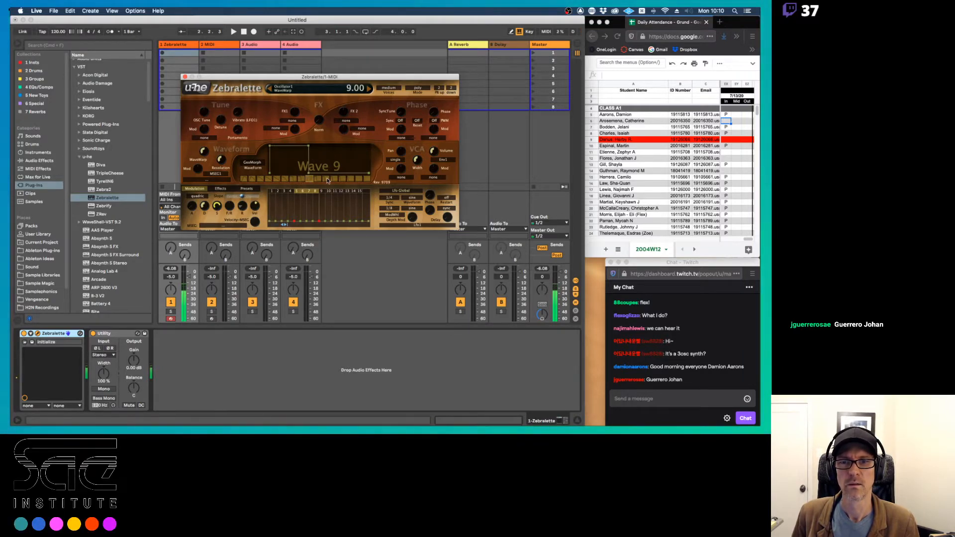
click(319, 179)
click(335, 179)
click(344, 179)
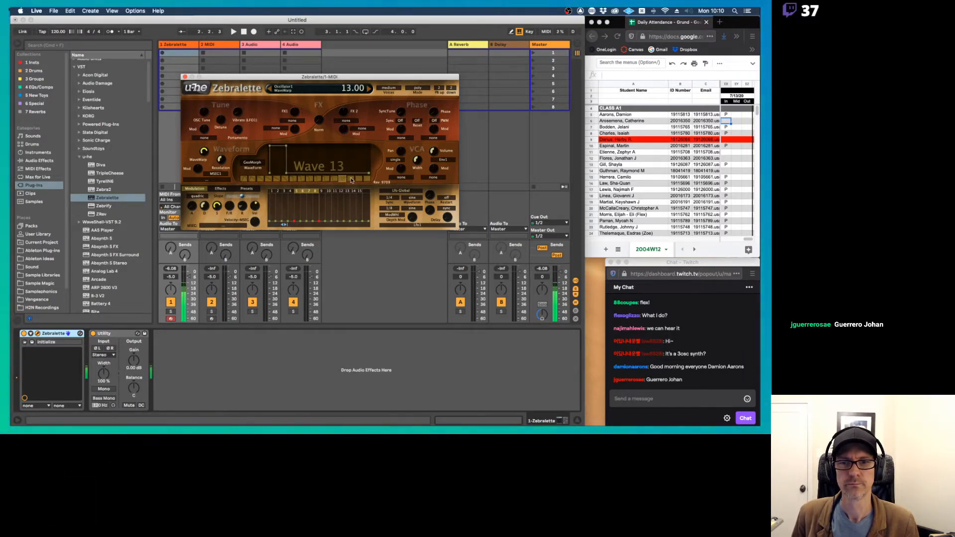
click(351, 179)
click(358, 179)
click(367, 179)
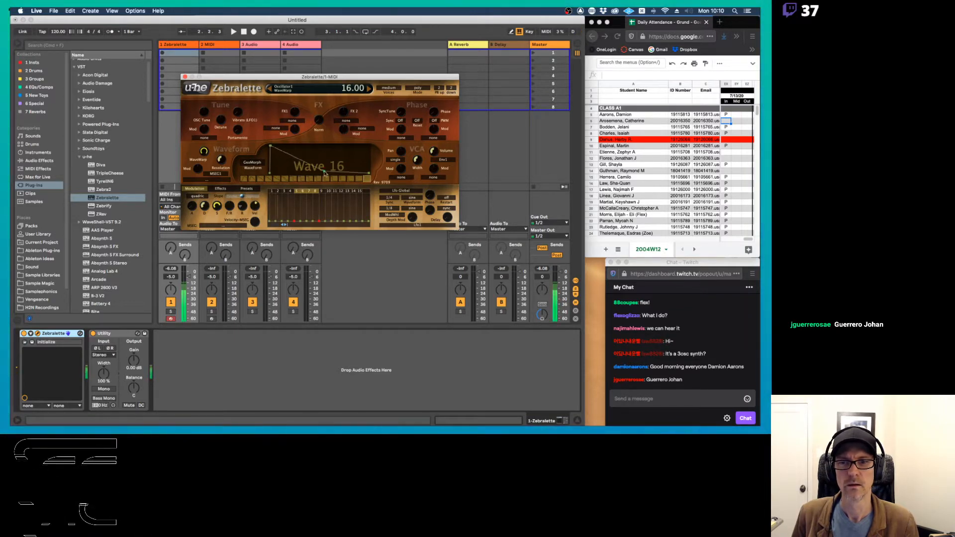
Step: Reshape Wave 16 by raising a curve point, inserting a new point on the slope and pulling it down into a valley
drag(287, 175, 298, 152)
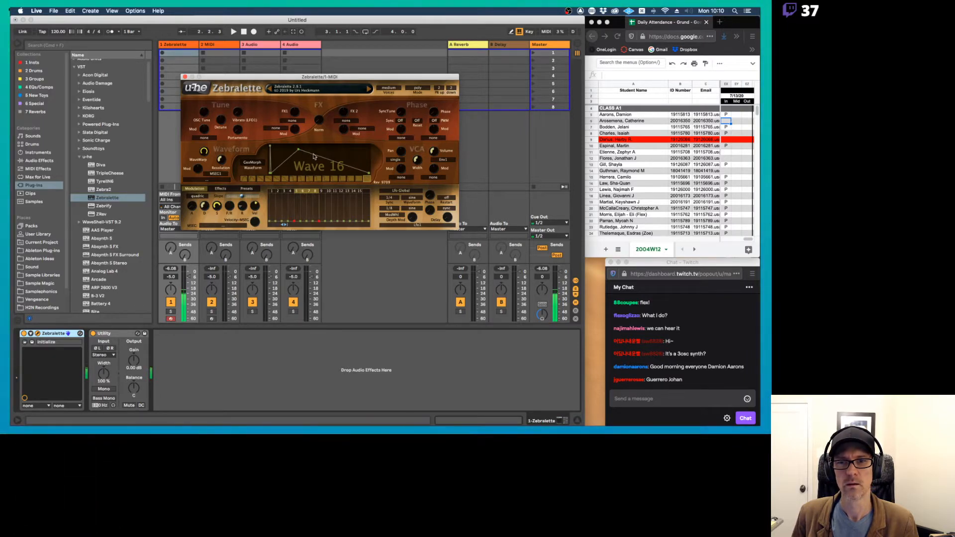
right_click(314, 156)
click(315, 158)
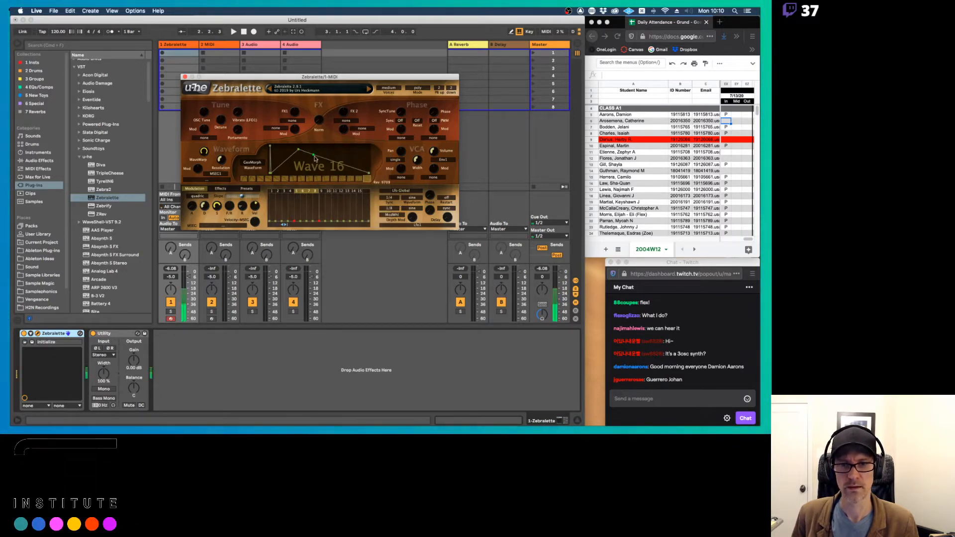
drag(313, 156, 284, 174)
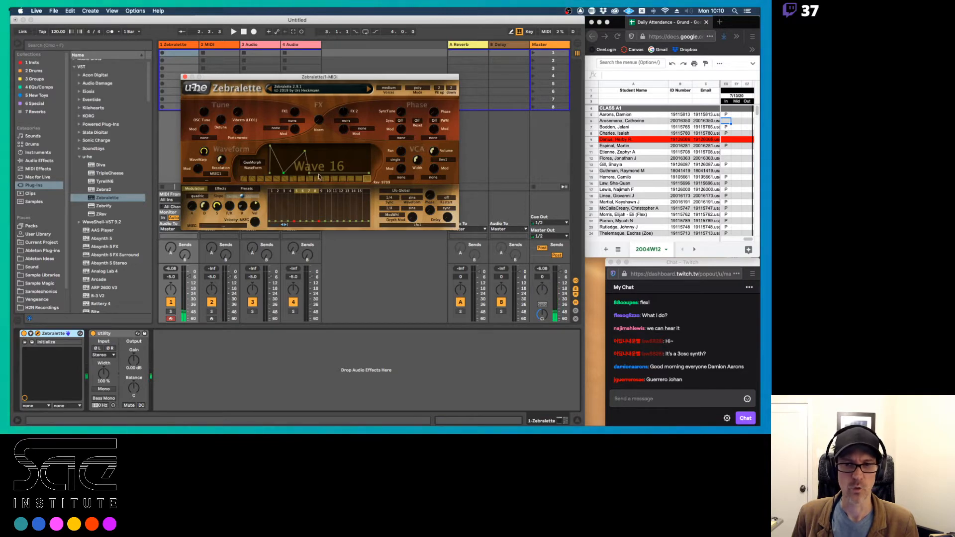
Step: Compare the edited wave with Waves 14 and 13, ending on Wave 16
click(352, 179)
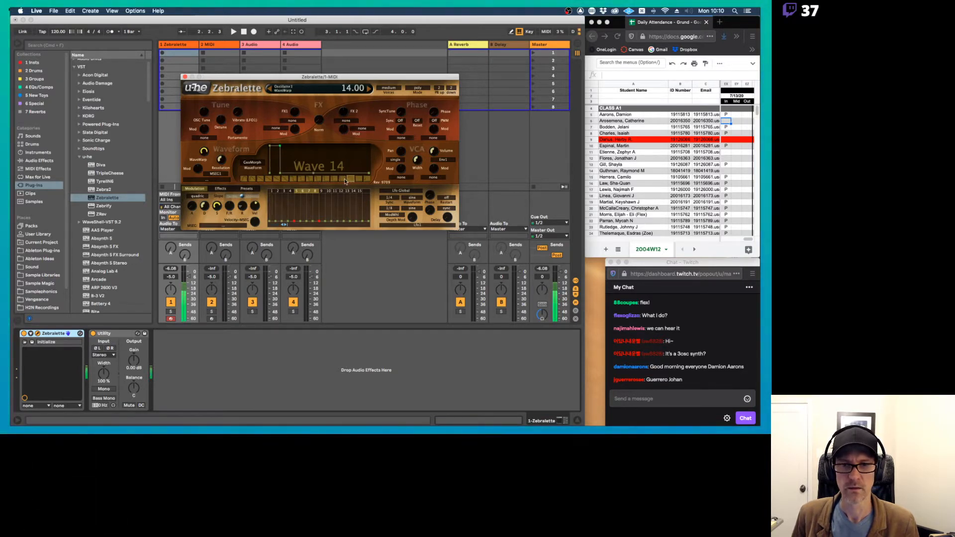
click(346, 180)
click(369, 179)
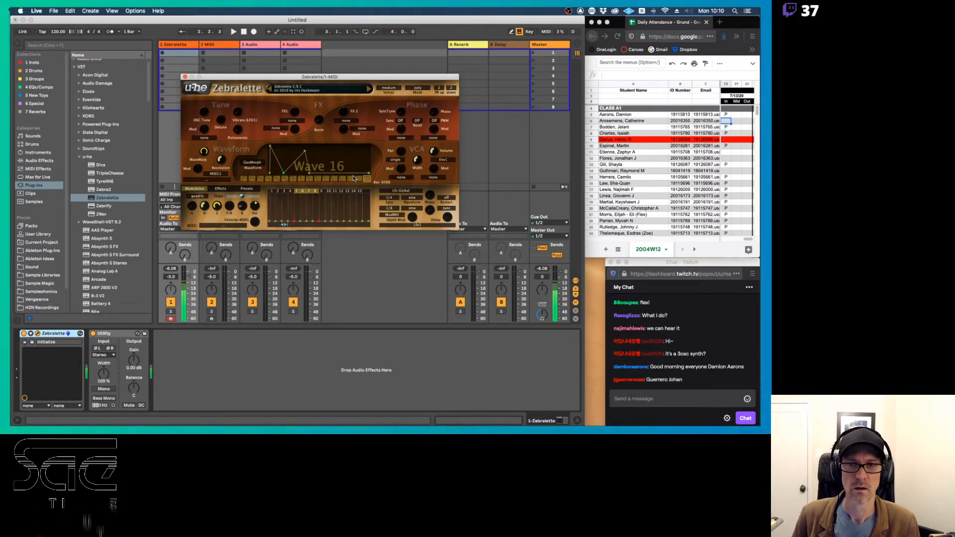
Step: Set the FX 1 effect type to Odd for Even with an amount of 100
click(295, 122)
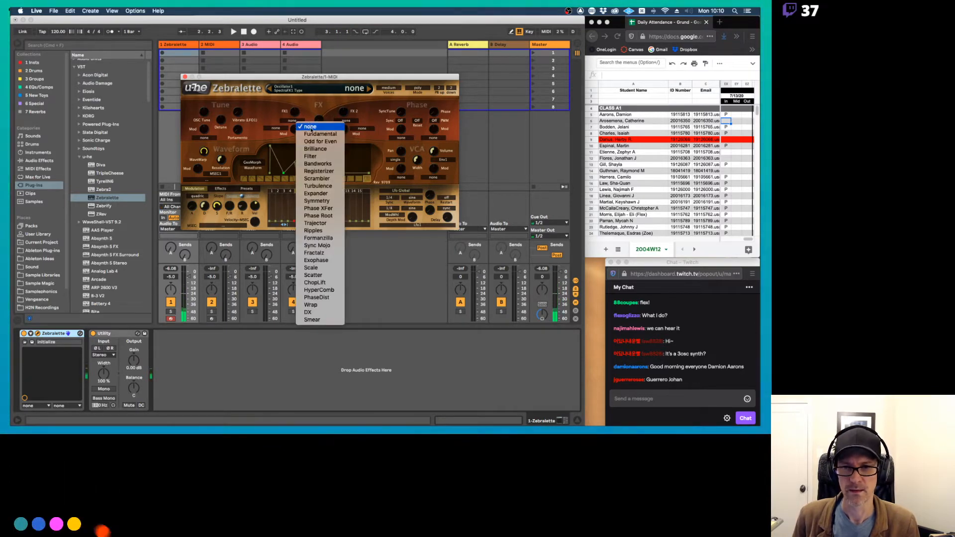
click(320, 141)
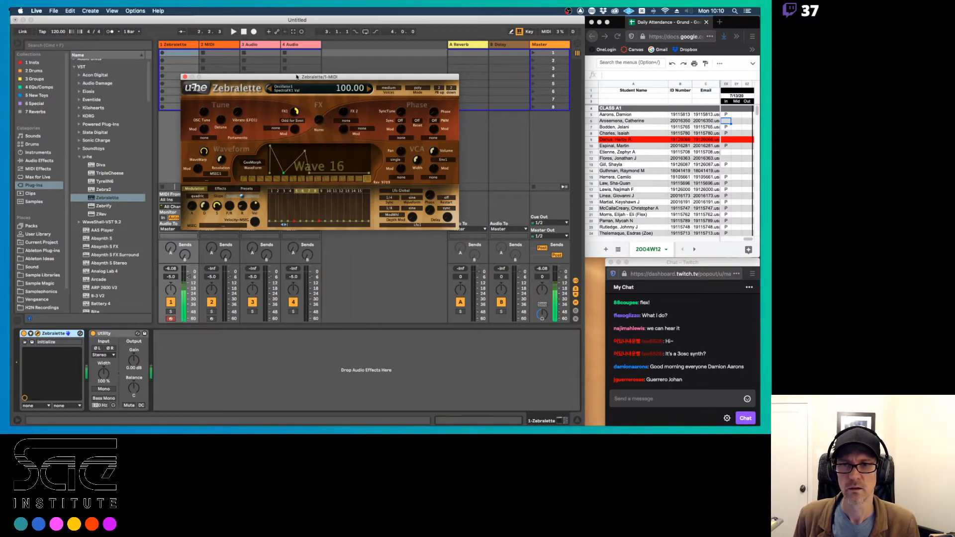
mouse_move(297, 77)
mouse_down()
mouse_move(297, 142)
mouse_move(294, 78)
mouse_up()
Step: Insert two more points on the rising slope between the valley and the second peak of Wave 16
right_click(294, 162)
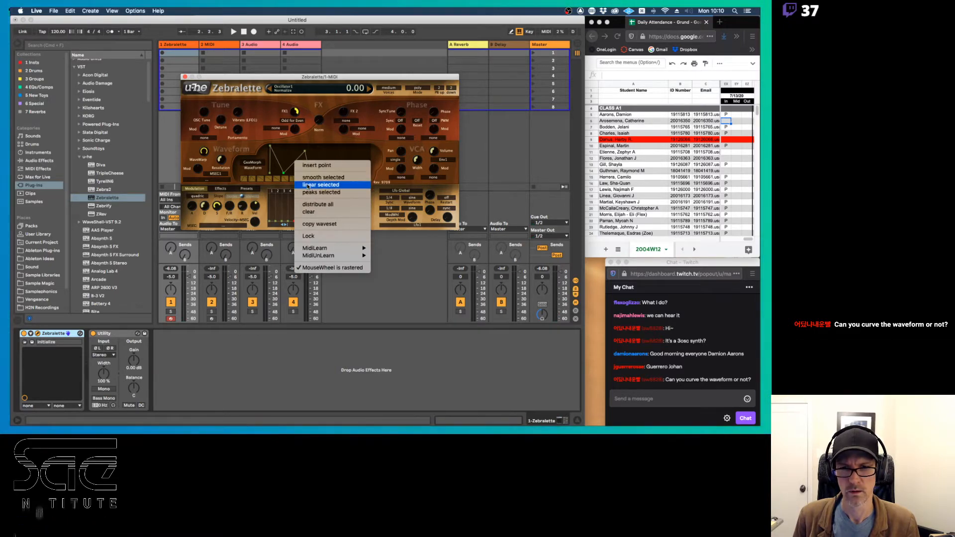
click(294, 167)
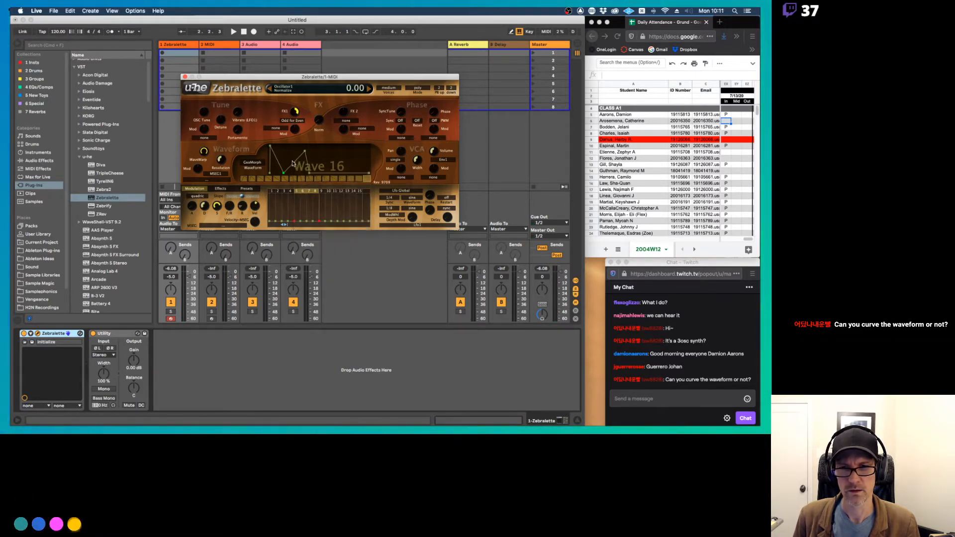
right_click(295, 166)
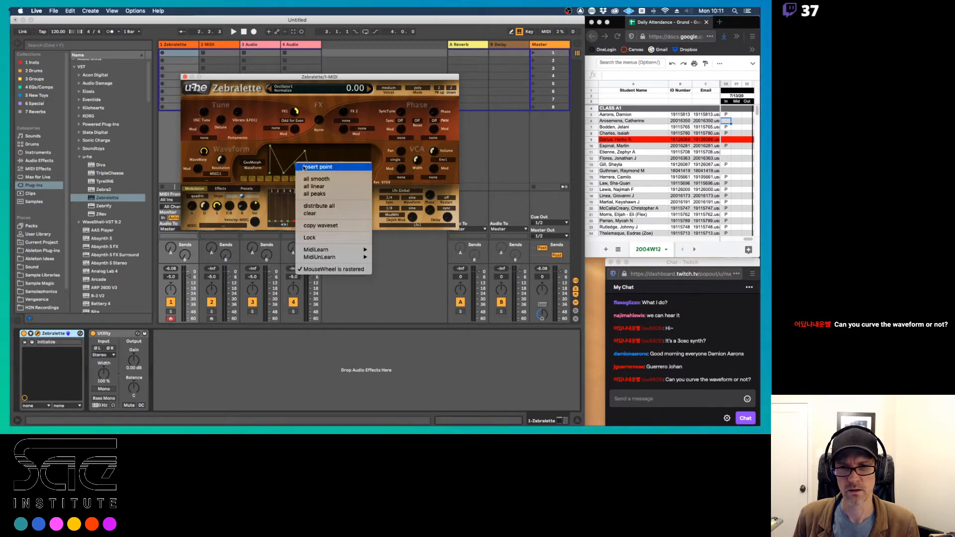
click(294, 165)
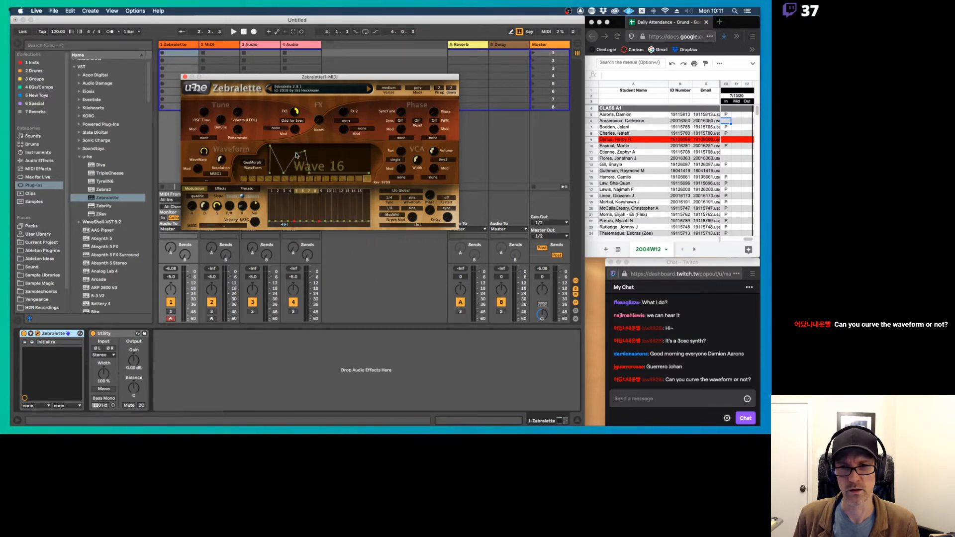
right_click(292, 164)
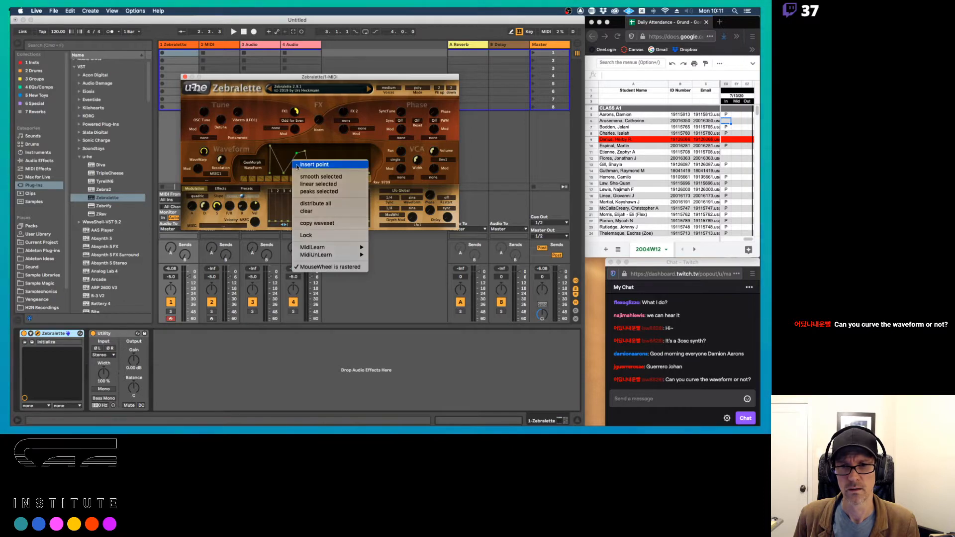
click(292, 164)
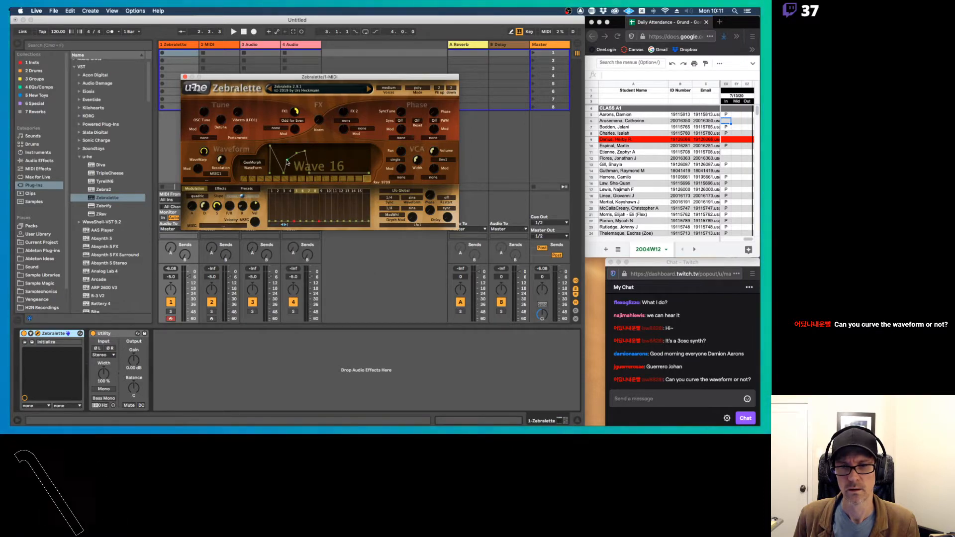
Step: Insert further points on the falling slope after the second peak of Wave 16 to round its curve
right_click(318, 160)
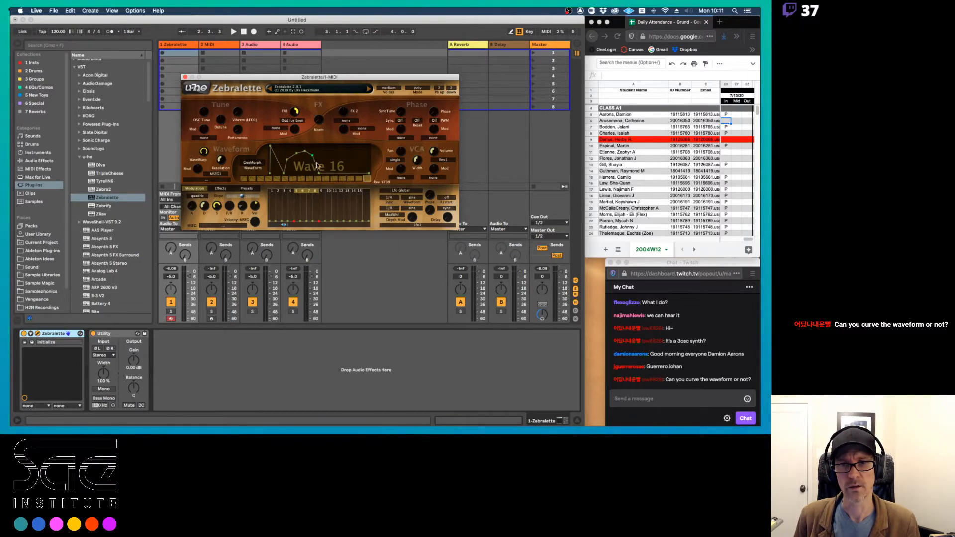
right_click(316, 166)
click(317, 167)
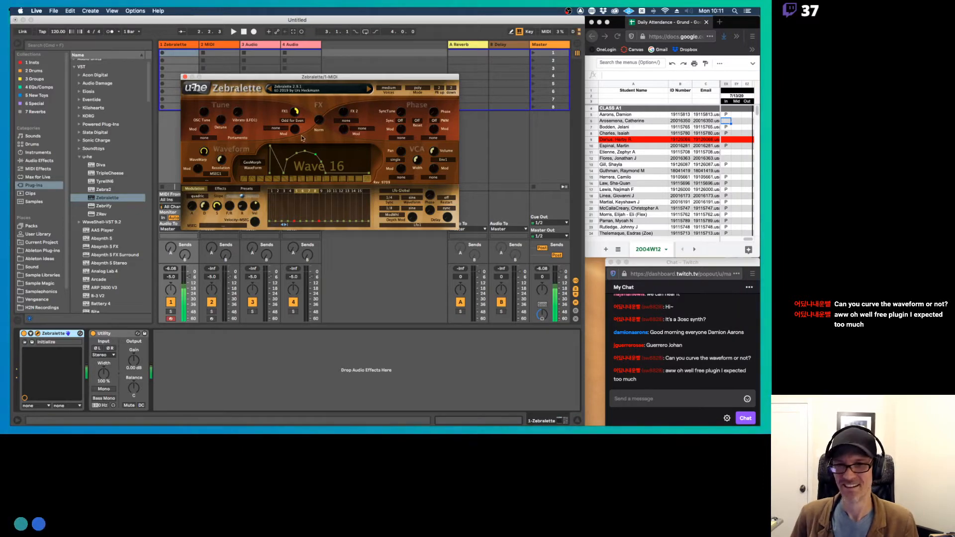
Step: Try the Brilliance effect type in FX 1 with the amount at -100
mouse_move(295, 124)
mouse_down()
mouse_move(297, 145)
mouse_move(295, 114)
mouse_up()
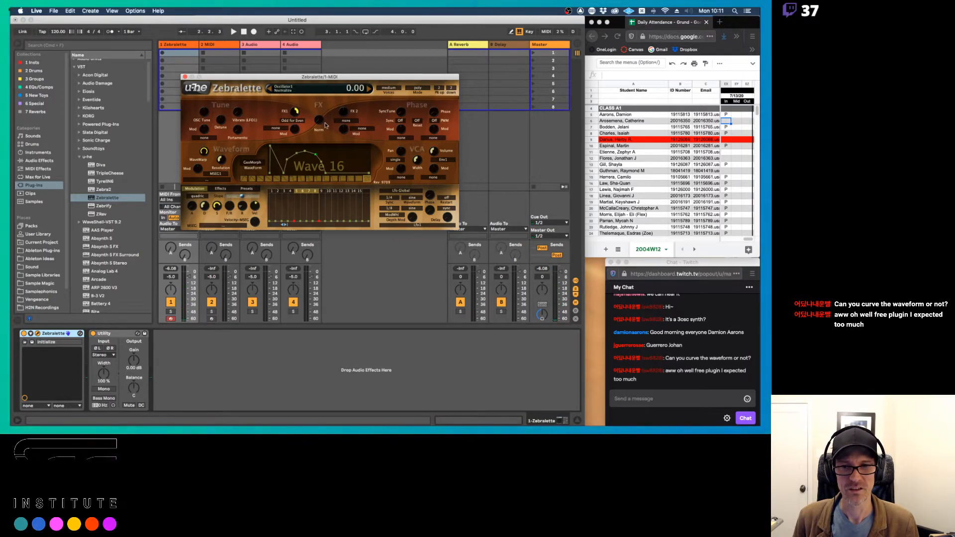
click(344, 120)
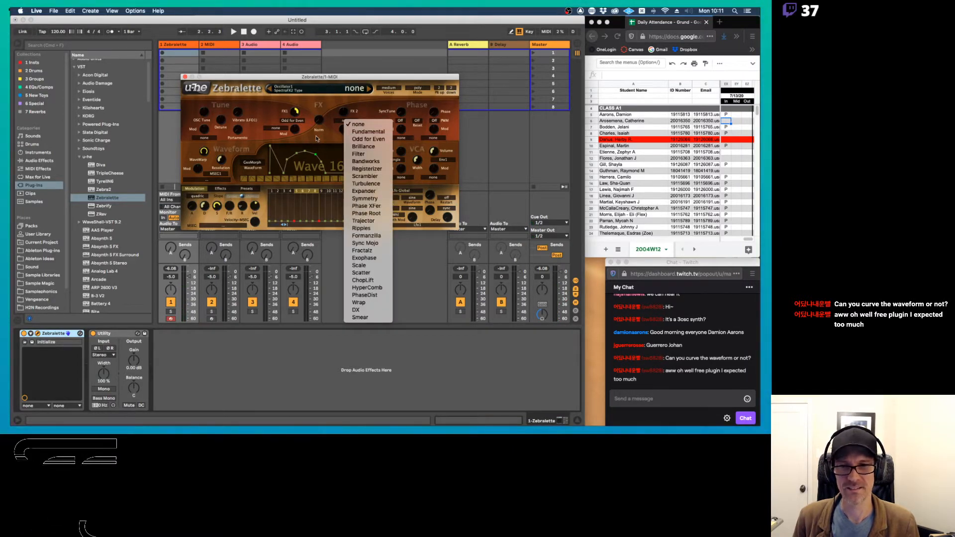
click(292, 121)
click(291, 121)
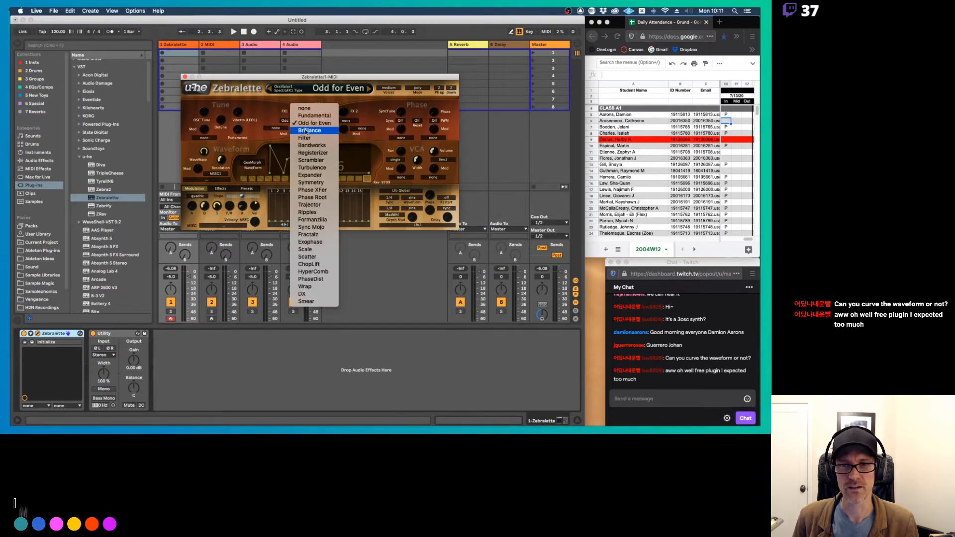
click(309, 130)
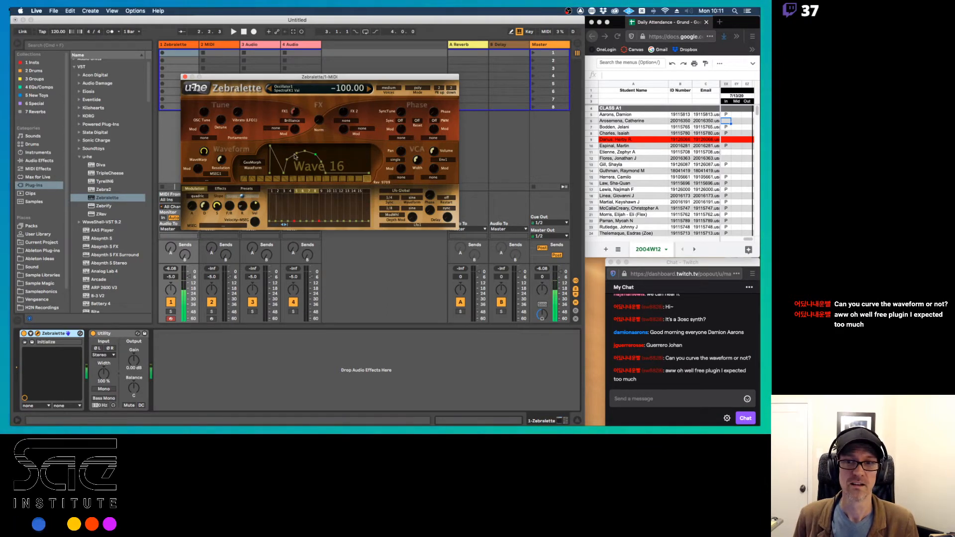
Step: Set FX 1 to Filter with an amount of -90, and modulate it from LfoG1 at a depth of 60
click(292, 121)
click(299, 132)
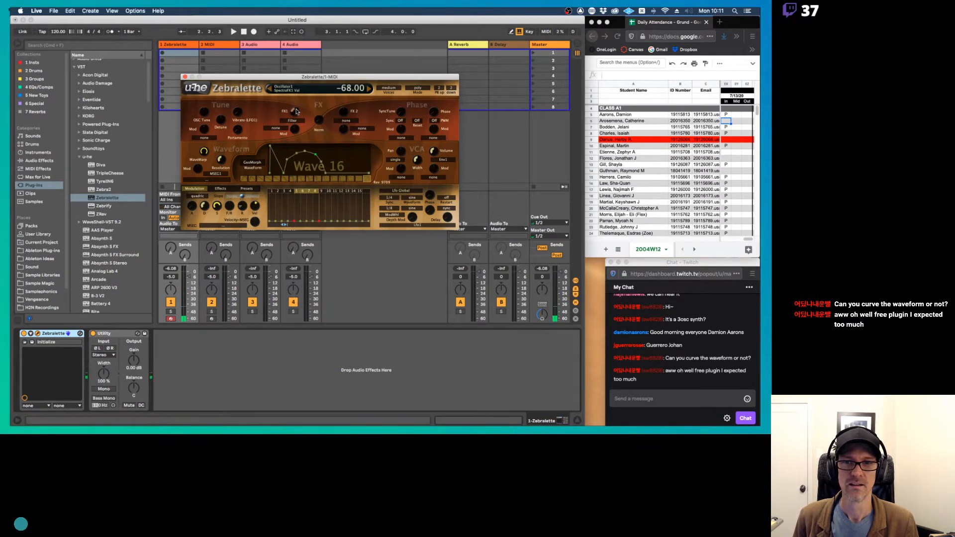
drag(297, 96, 297, 116)
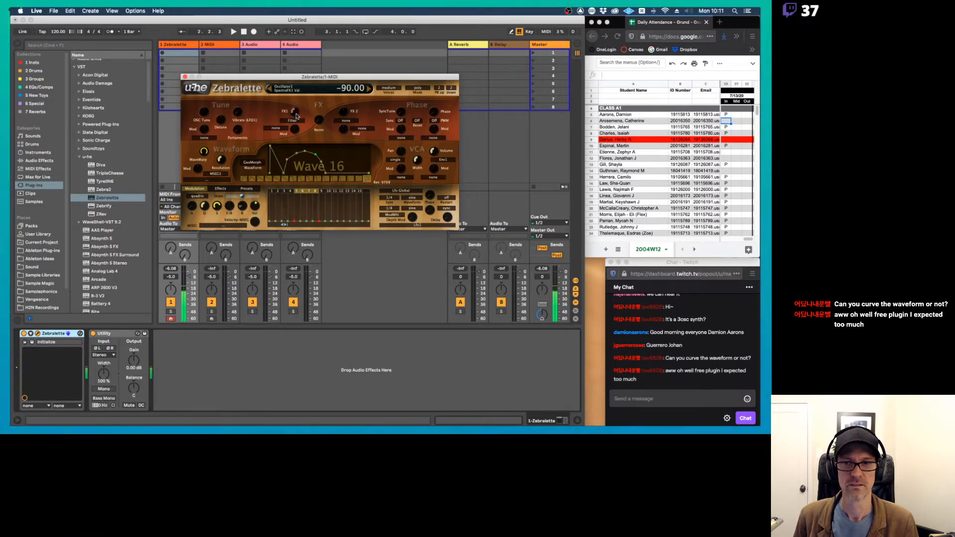
click(278, 128)
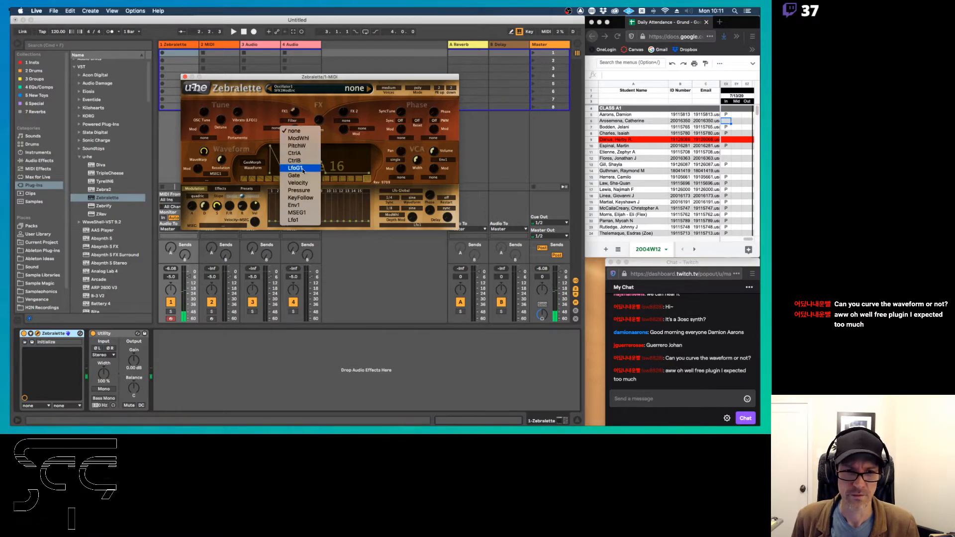
click(302, 168)
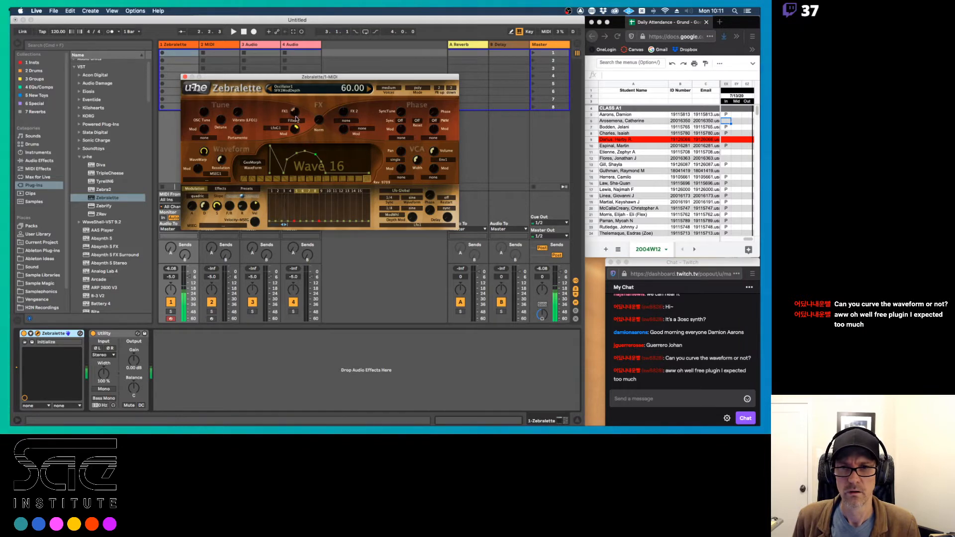
Step: Try sync rates of 1/4 dot and 1/64 for the global LFO
click(393, 199)
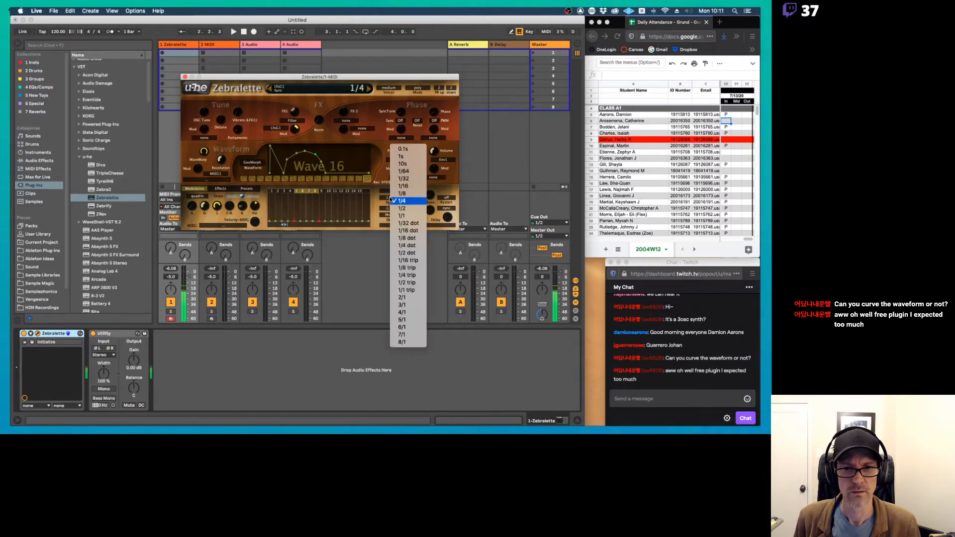
click(387, 198)
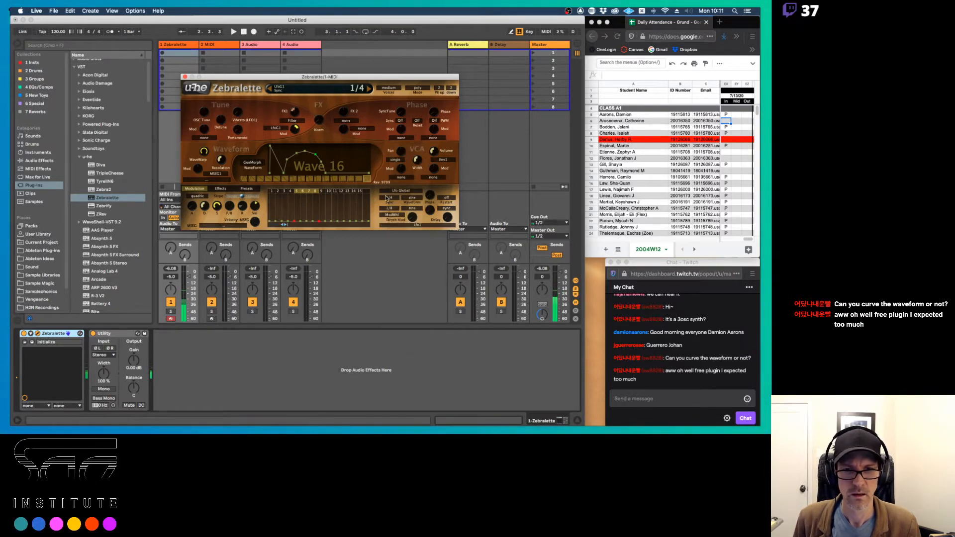
click(391, 200)
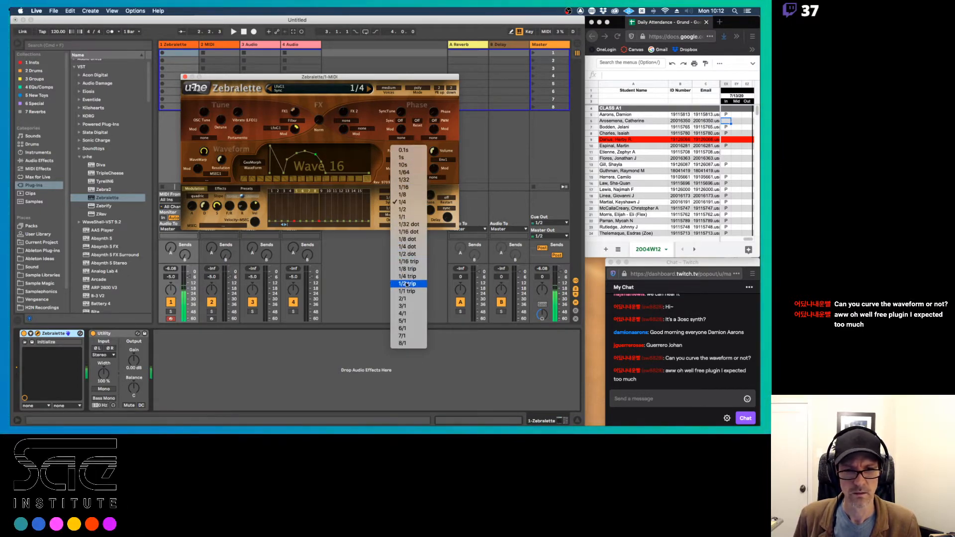
click(407, 246)
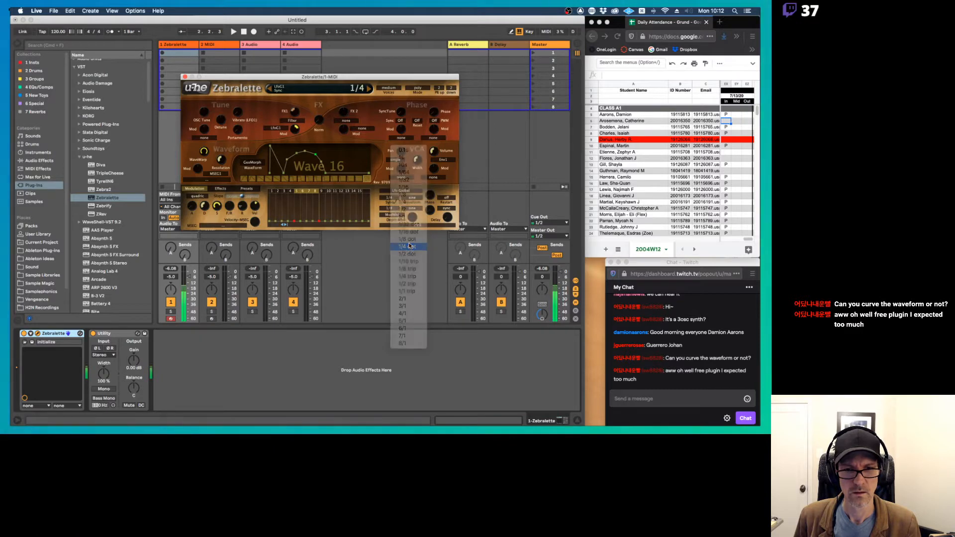
click(390, 200)
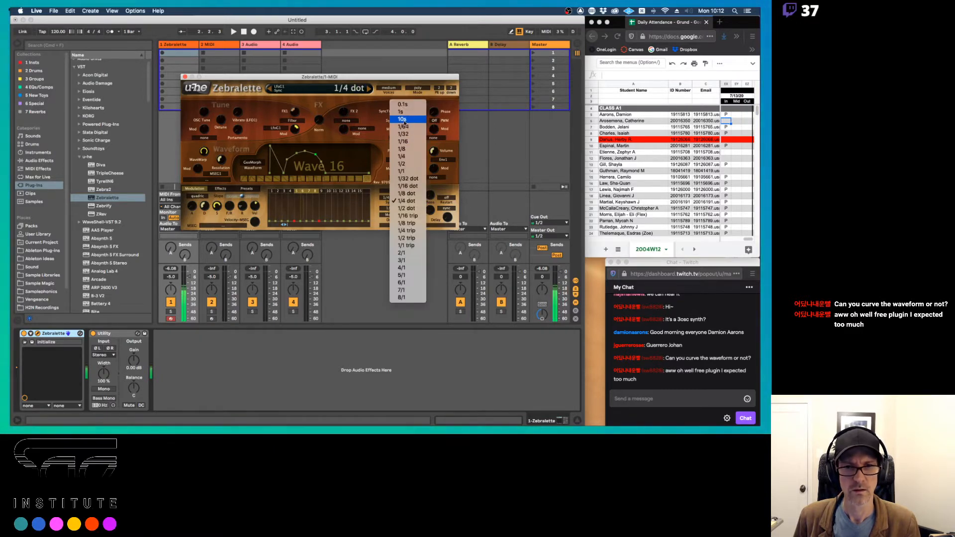
click(408, 122)
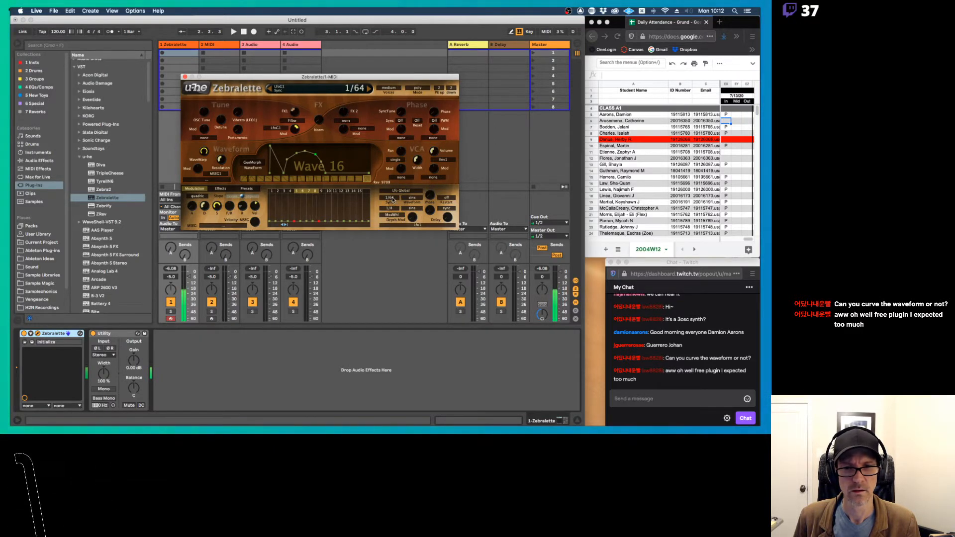
Step: Compare global LFO sync rates of 1/2, 3/1 and 1/4
click(391, 199)
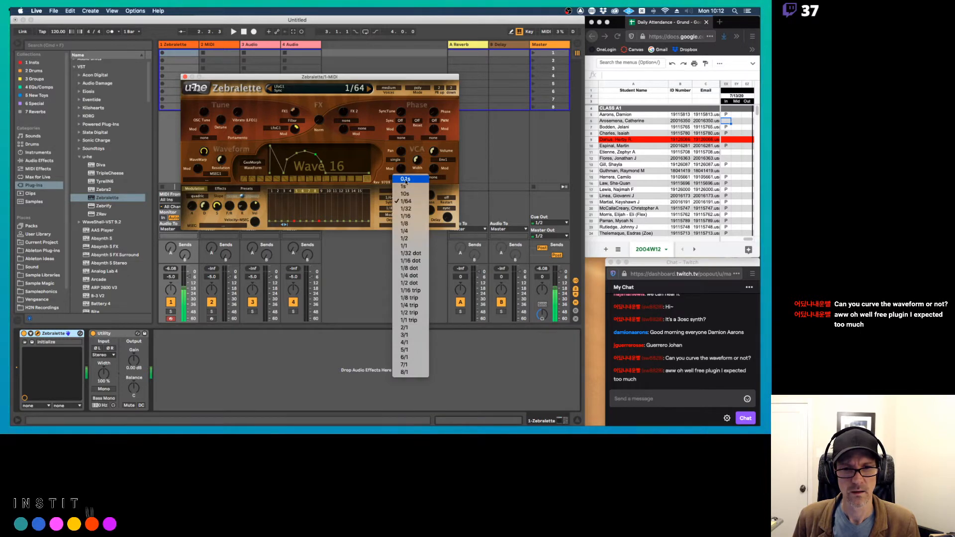
click(409, 239)
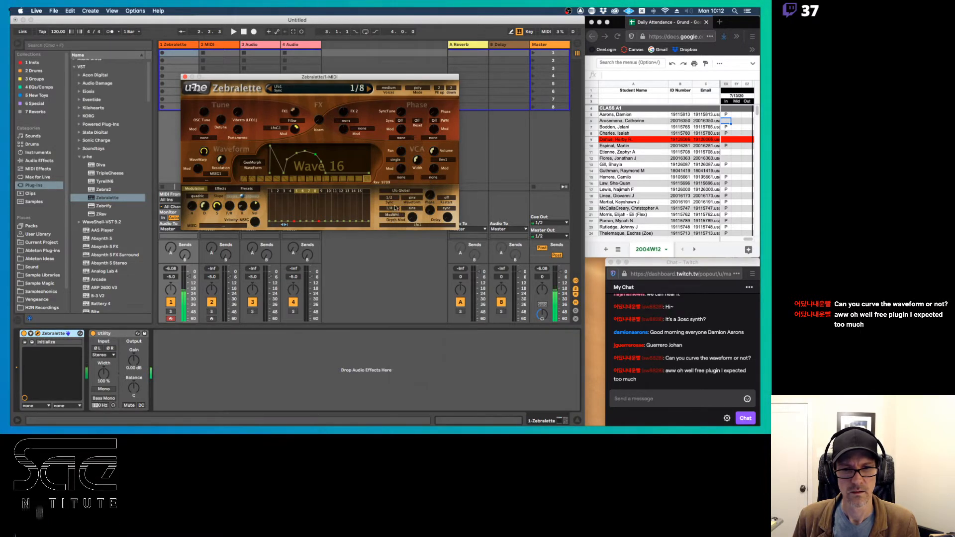
click(393, 201)
click(406, 298)
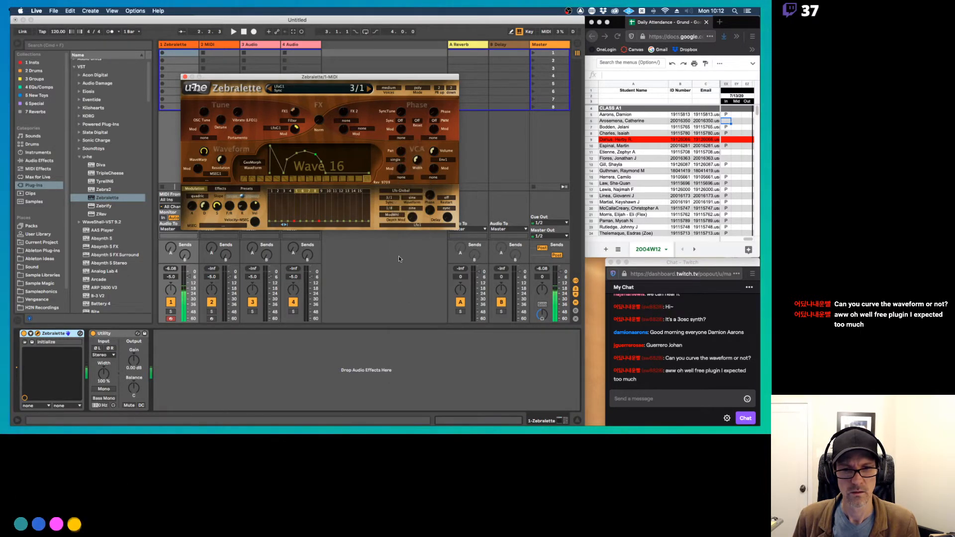
click(395, 202)
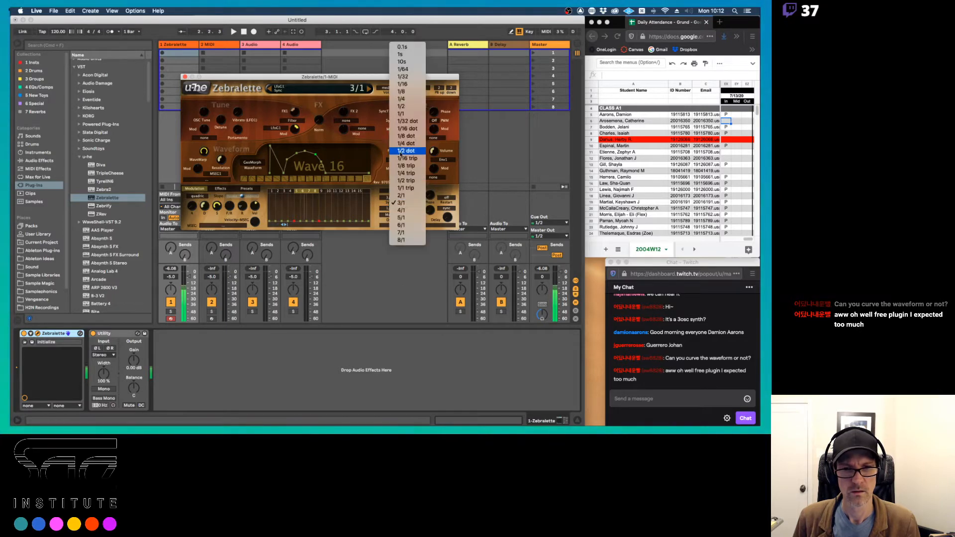
click(401, 99)
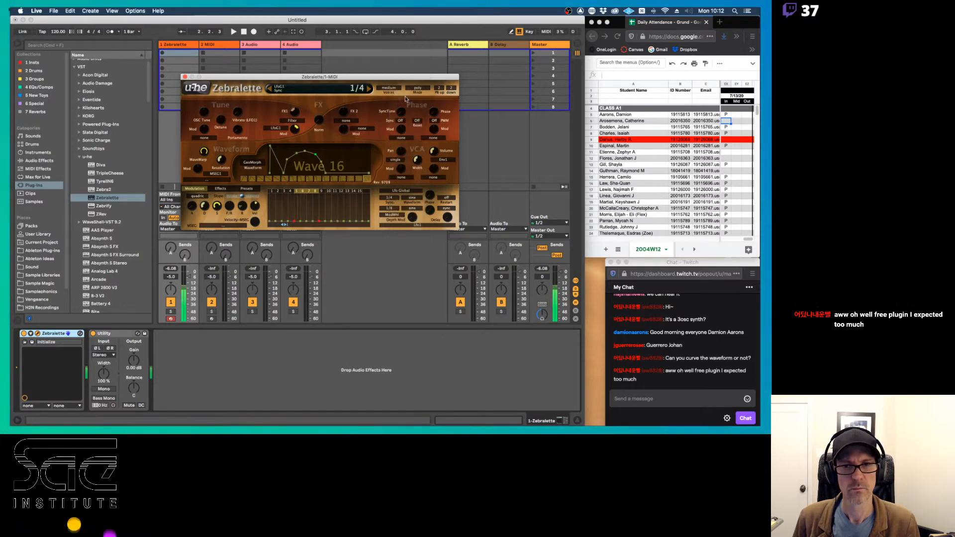
Step: Set the global LFO's sync rate to 1/32
click(390, 198)
click(411, 185)
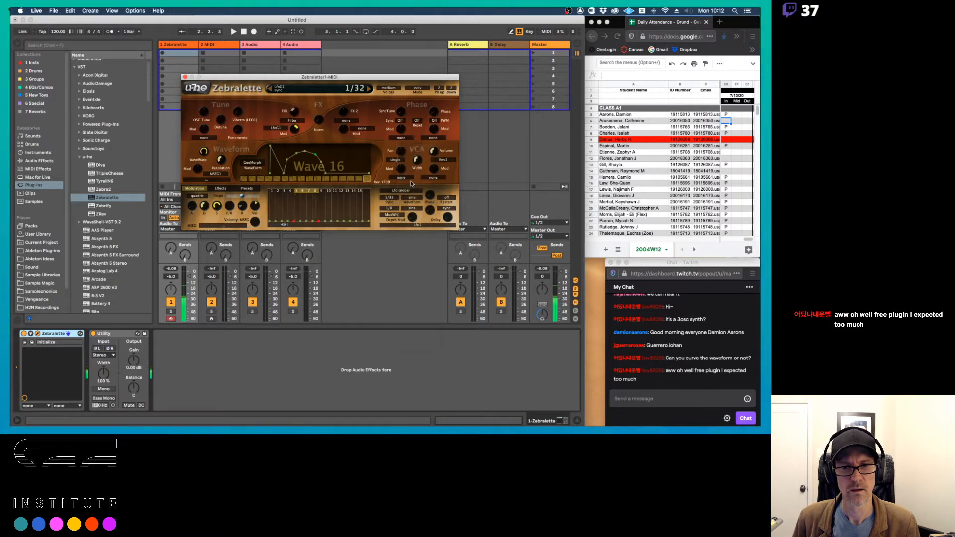
click(392, 198)
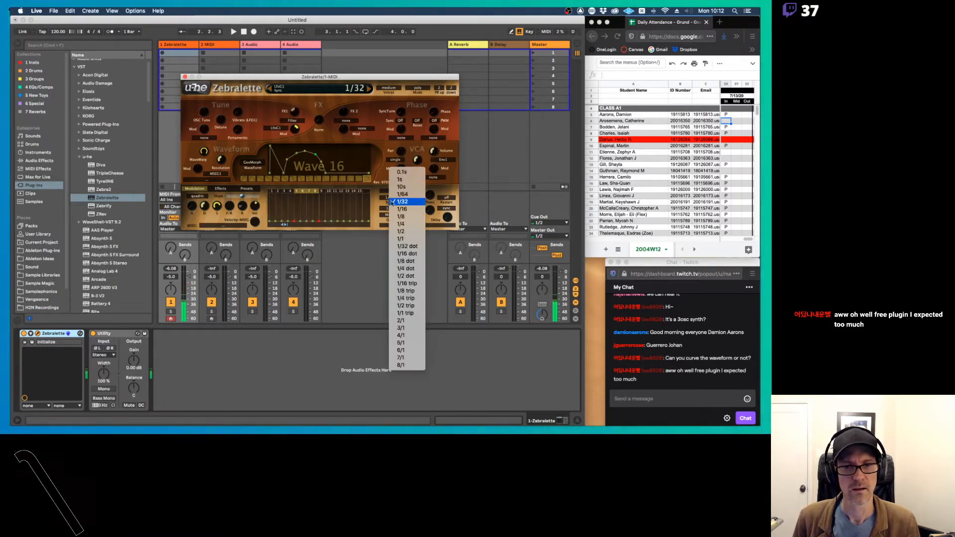
click(382, 224)
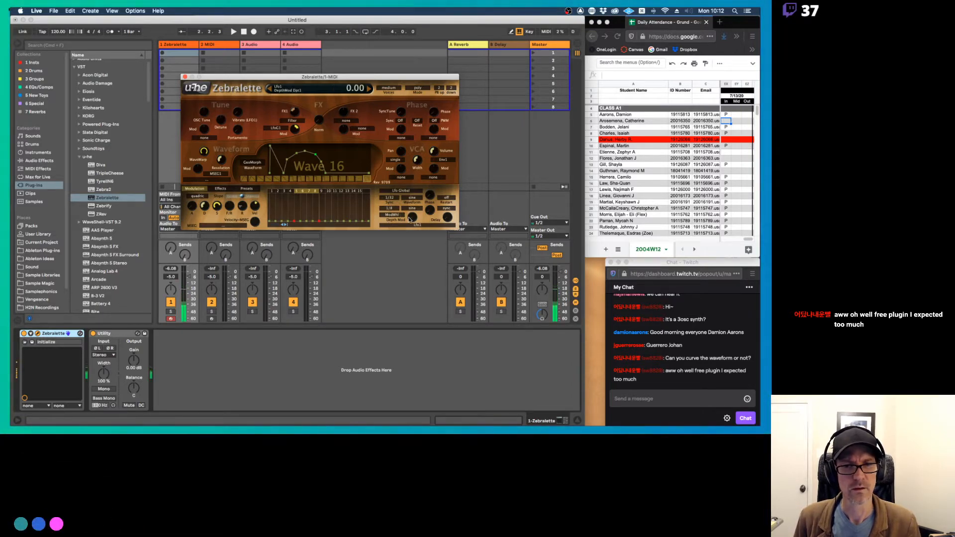
Step: Look through the global LFO's restart options and set Lfo 1's restart mode to single
click(447, 198)
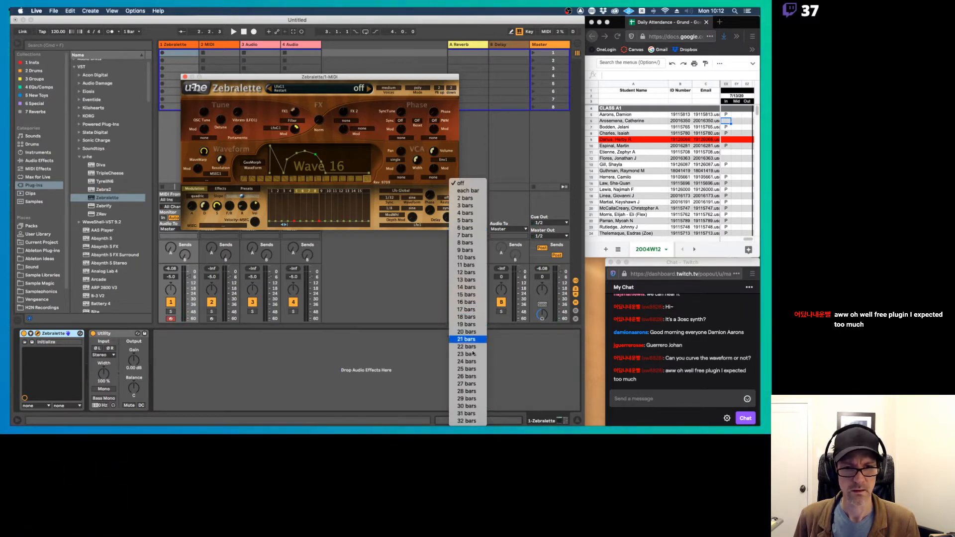
click(467, 244)
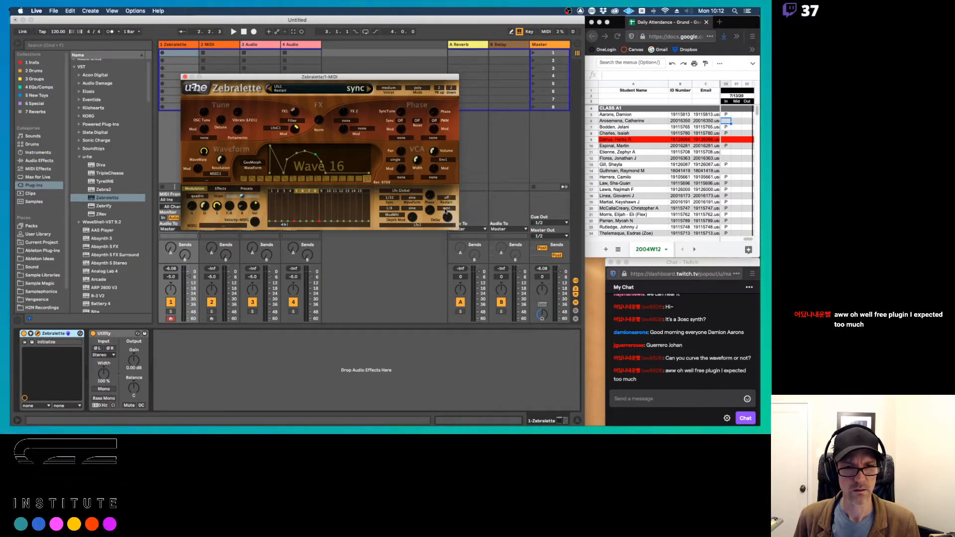
click(446, 209)
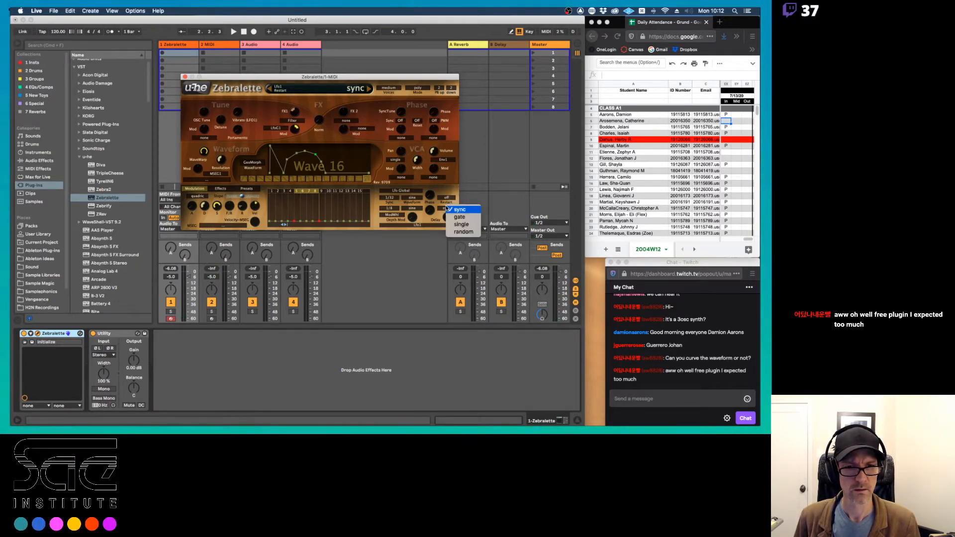
click(461, 224)
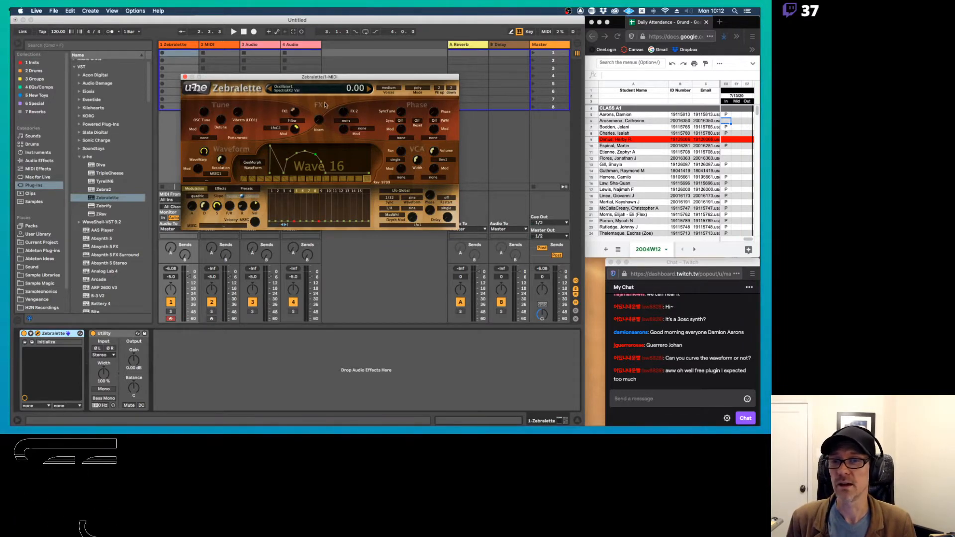
Step: Close the Zebralette window and remove the instrument from the first MIDI track
drag(294, 78, 354, 83)
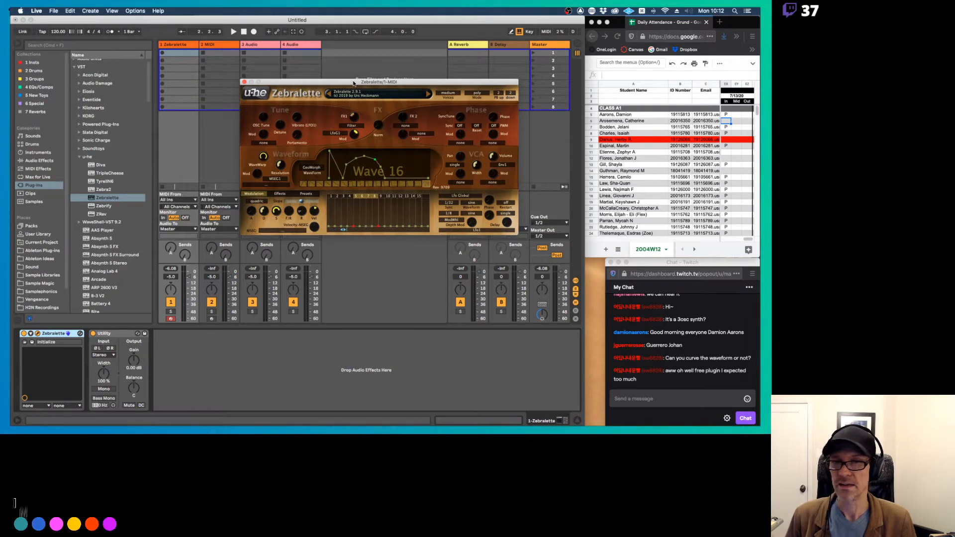
click(244, 81)
key(Delete)
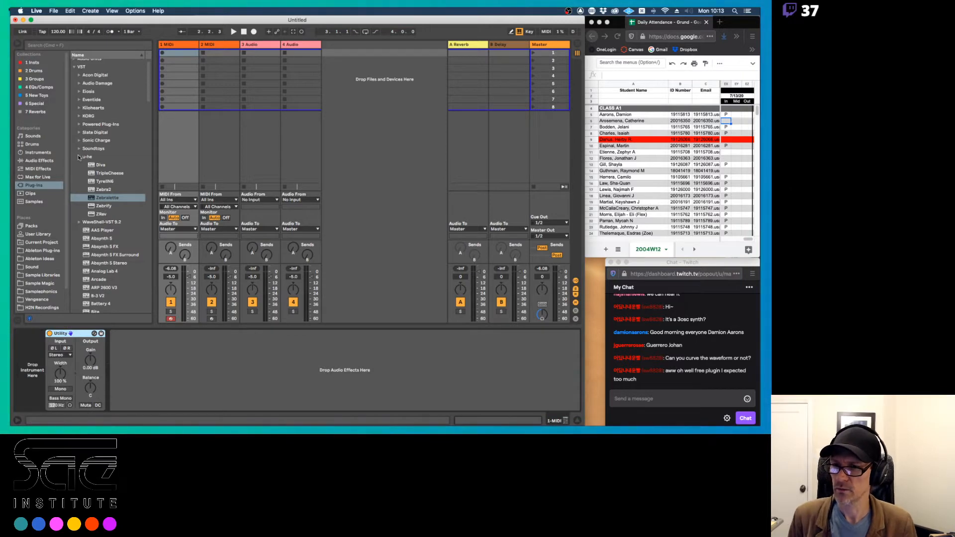
Step: Switch to Firefox to view the Tyrell N6 download page, and return to Ableton Live
key(super+Tab)
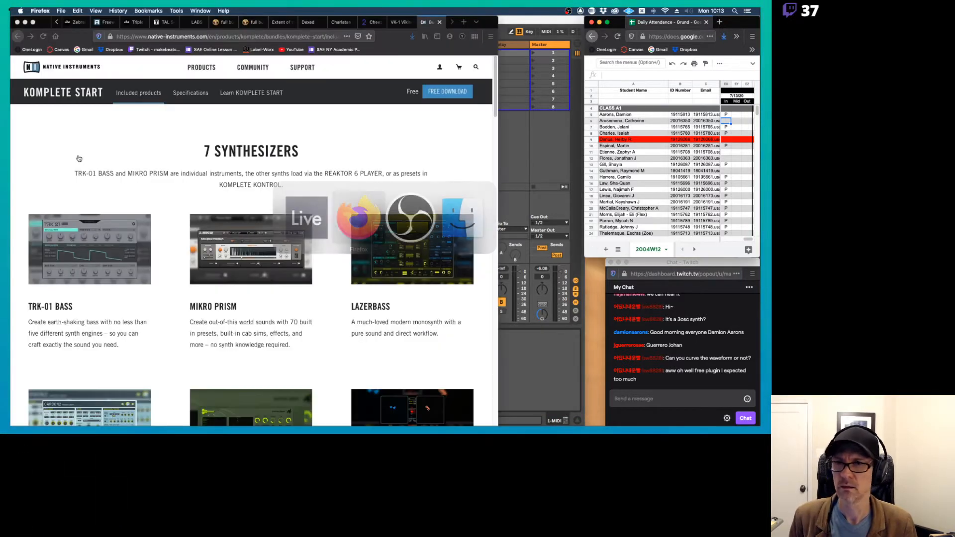
click(106, 22)
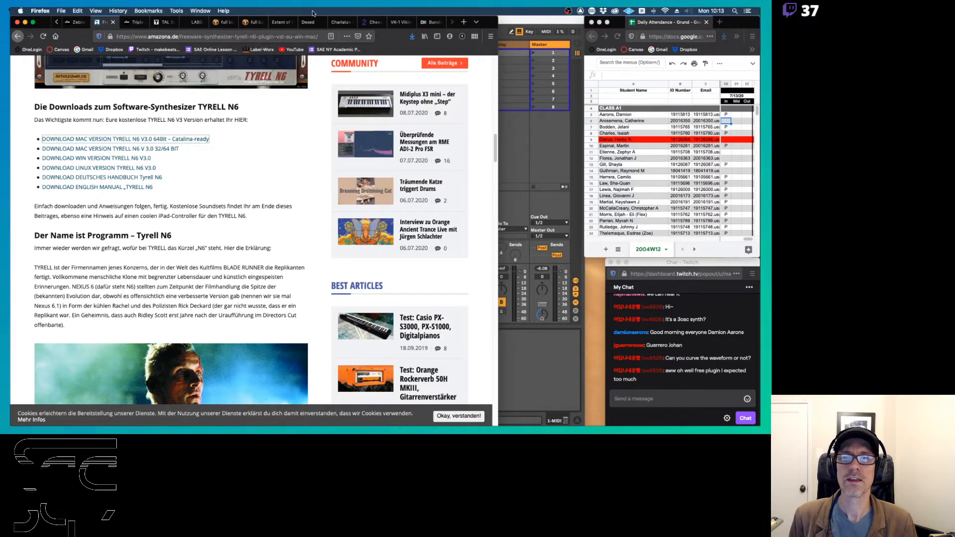
key(super+Tab)
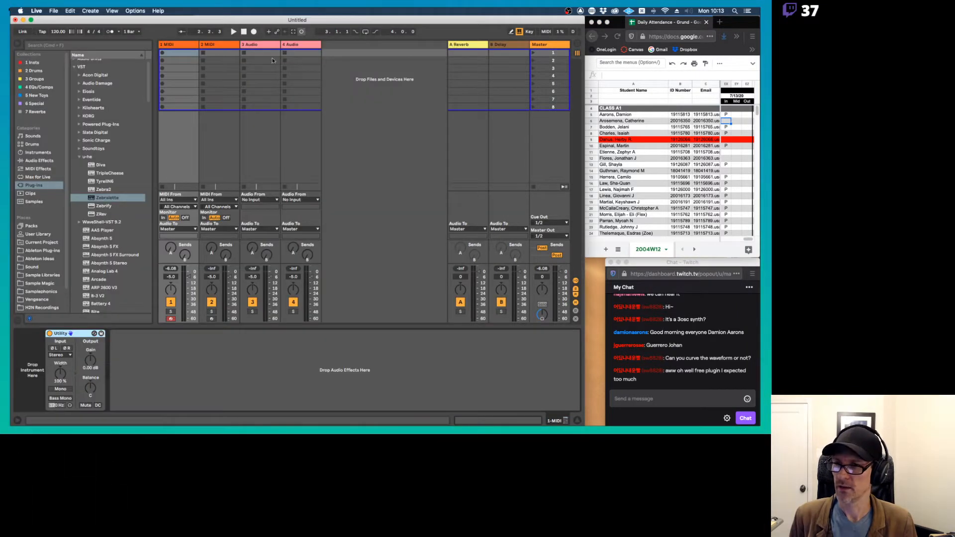
Step: Find tal-noisemaker among the VST plug-ins and load it onto the first MIDI track
click(78, 159)
scroll(114, 167, down, 8)
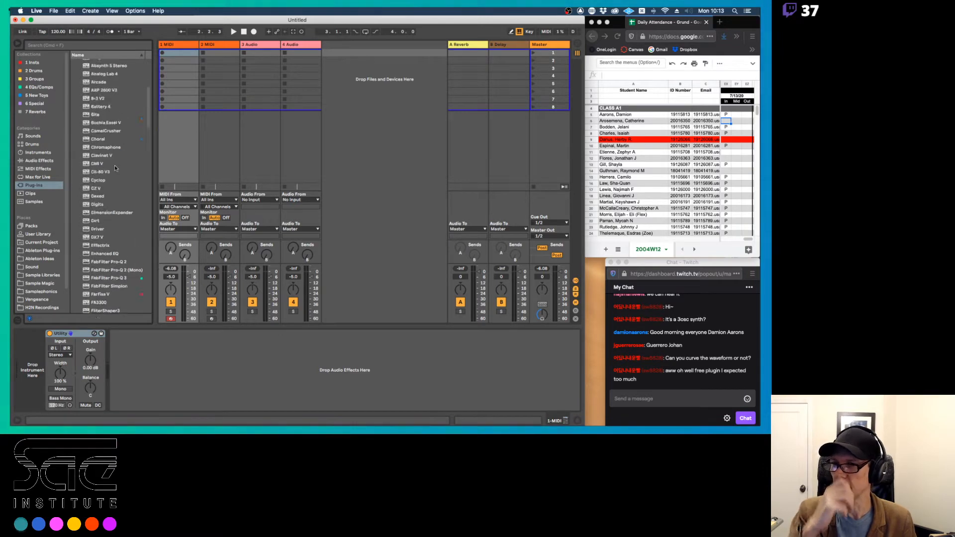
scroll(115, 165, down, 10)
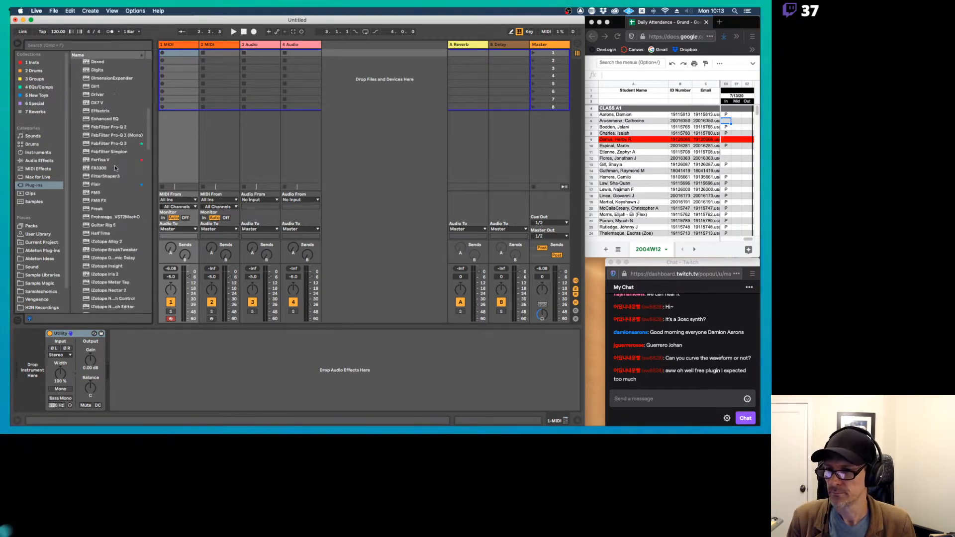
scroll(115, 167, down, 20)
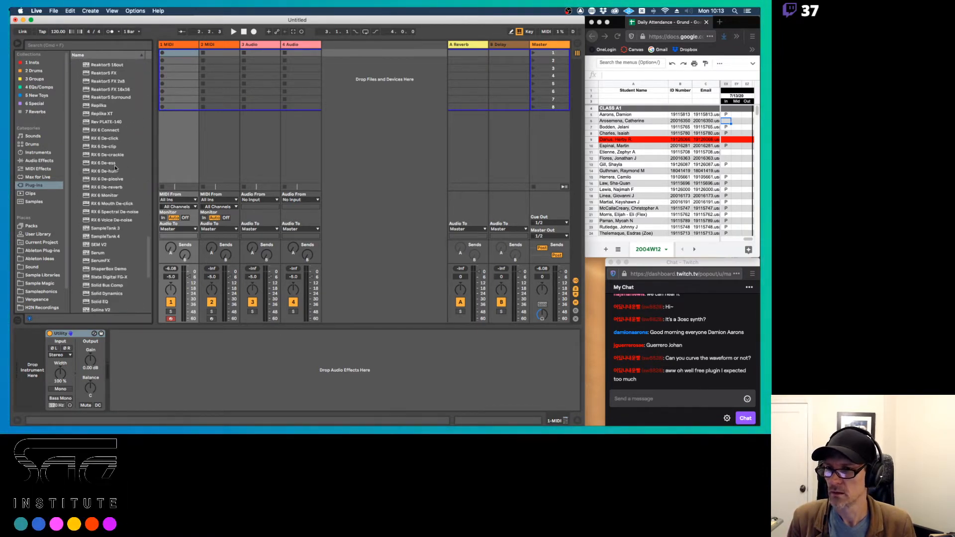
scroll(115, 168, down, 10)
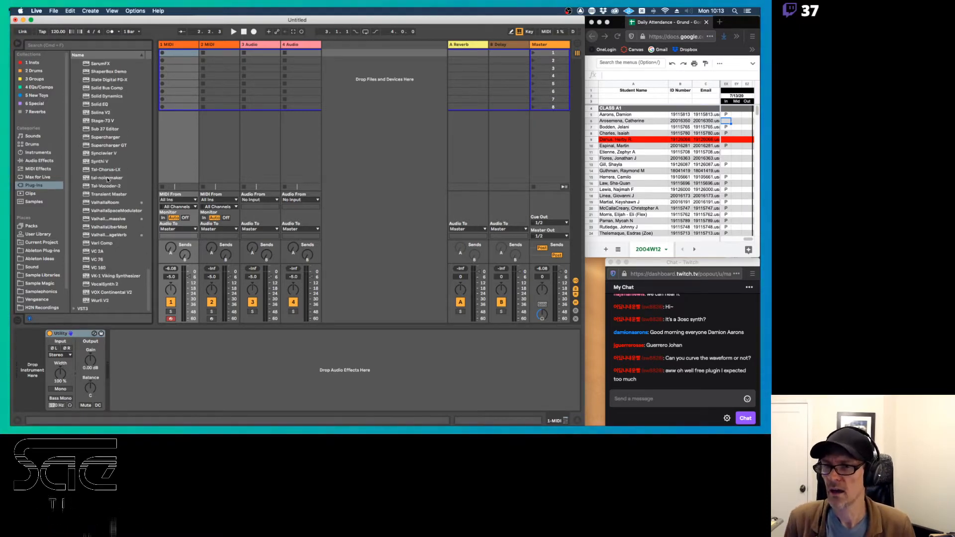
drag(108, 178, 178, 68)
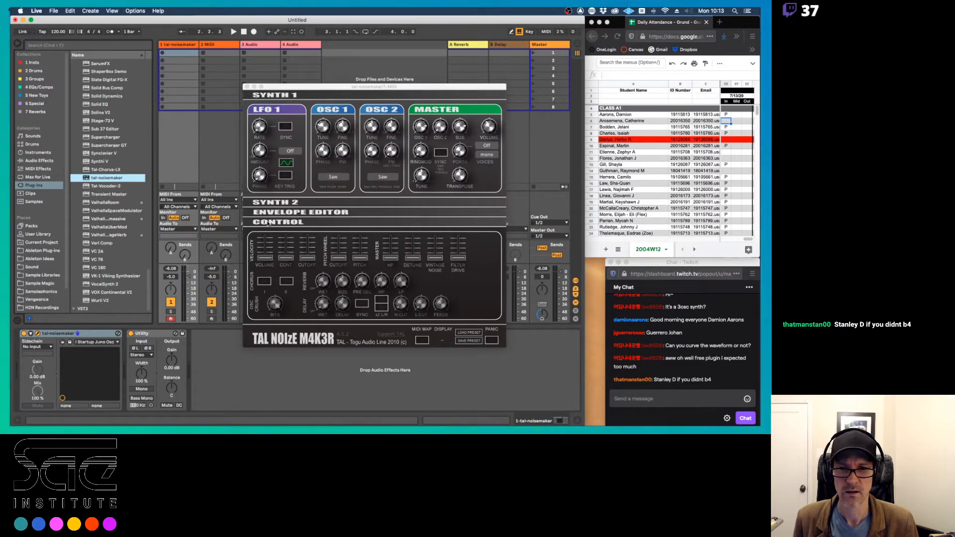
Step: Look through the synth's Synth 2, Envelope Editor and Control sections, leaving the Envelope Editor expanded
click(277, 202)
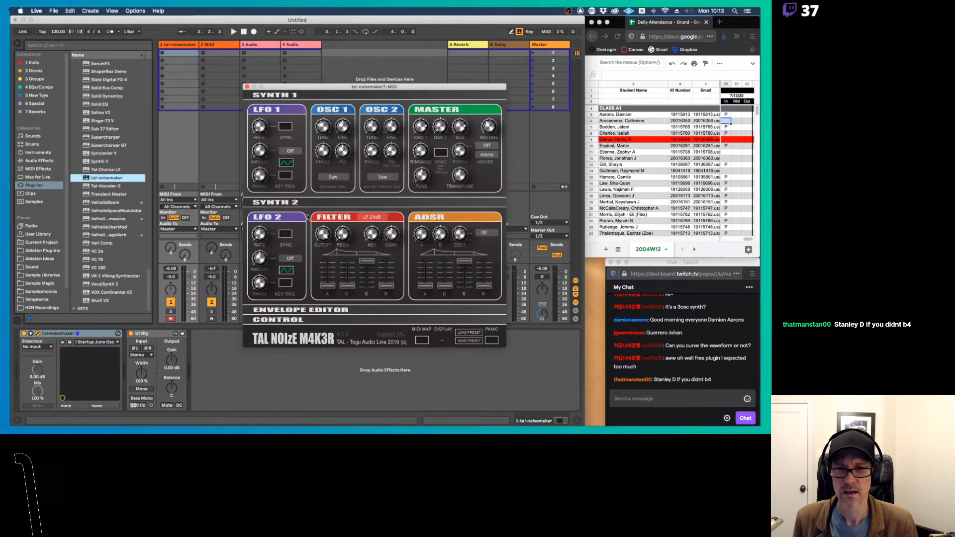
click(285, 203)
click(282, 213)
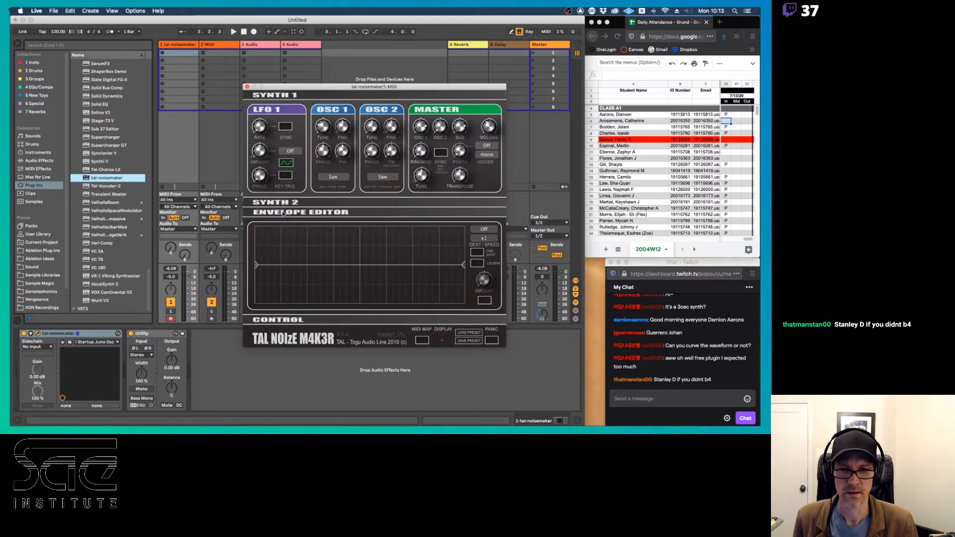
click(283, 213)
click(284, 222)
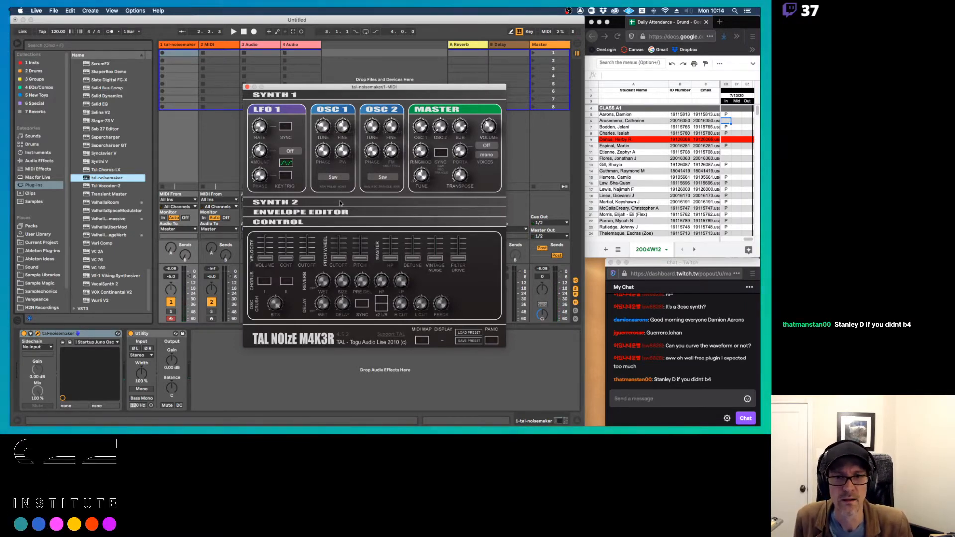
click(321, 213)
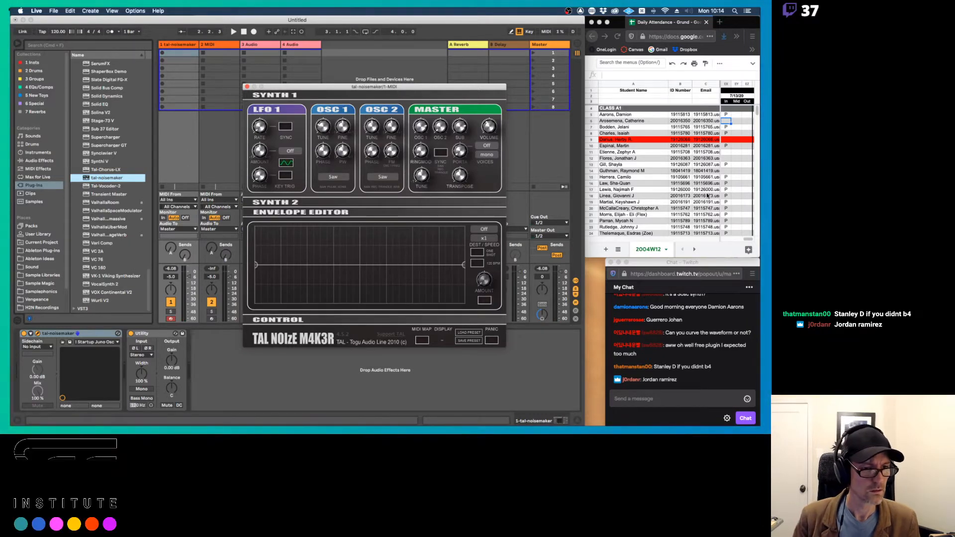
Step: In the attendance spreadsheet, enter P under 7/13/20 In for the Class A2 student who checked in via chat, and return to Live
scroll(707, 195, down, 5)
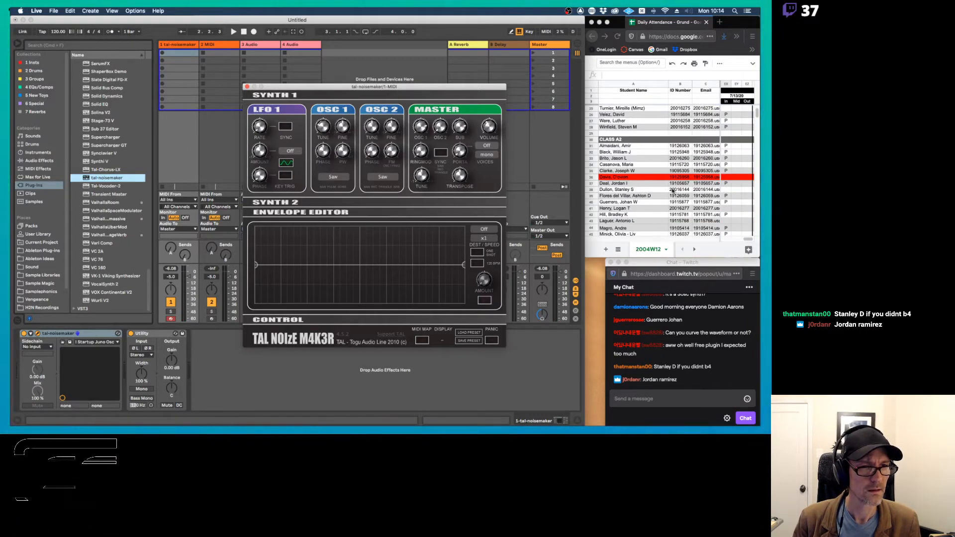
click(716, 190)
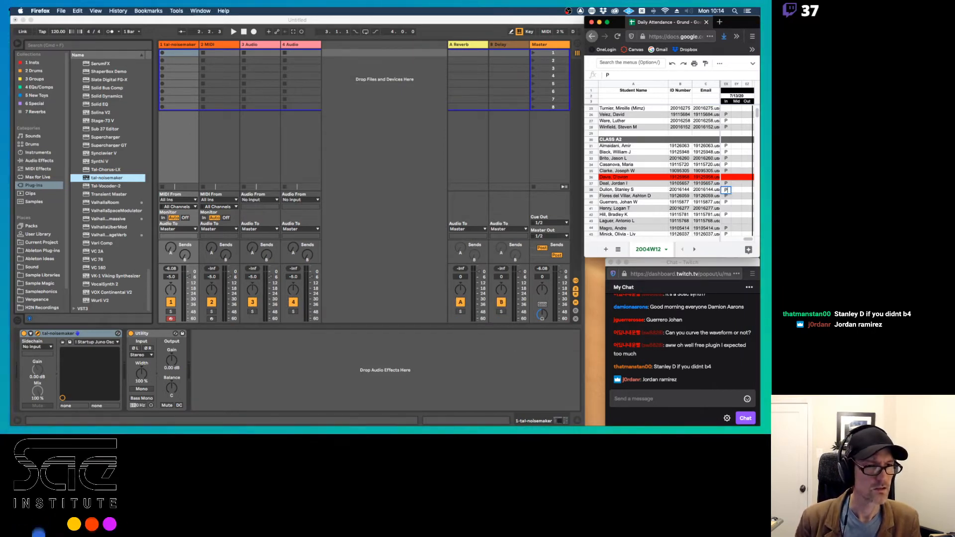
scroll(725, 219, down, 1)
click(724, 218)
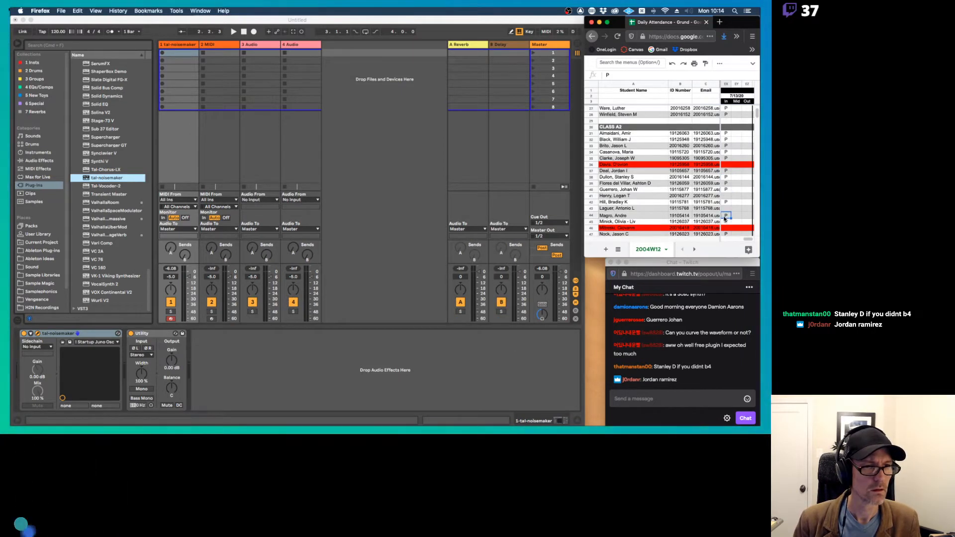
scroll(724, 218, down, 4)
scroll(716, 204, up, 1)
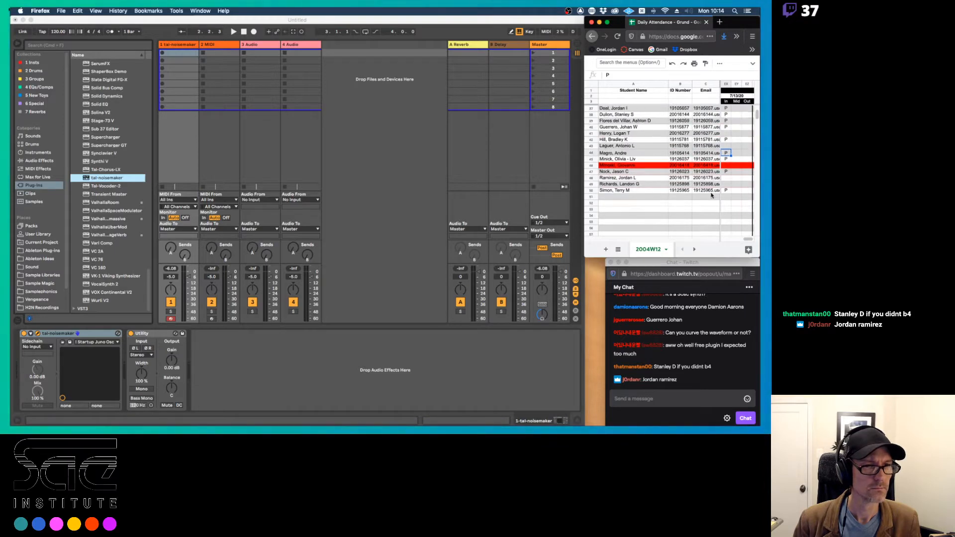
click(725, 179)
text(P)
click(396, 155)
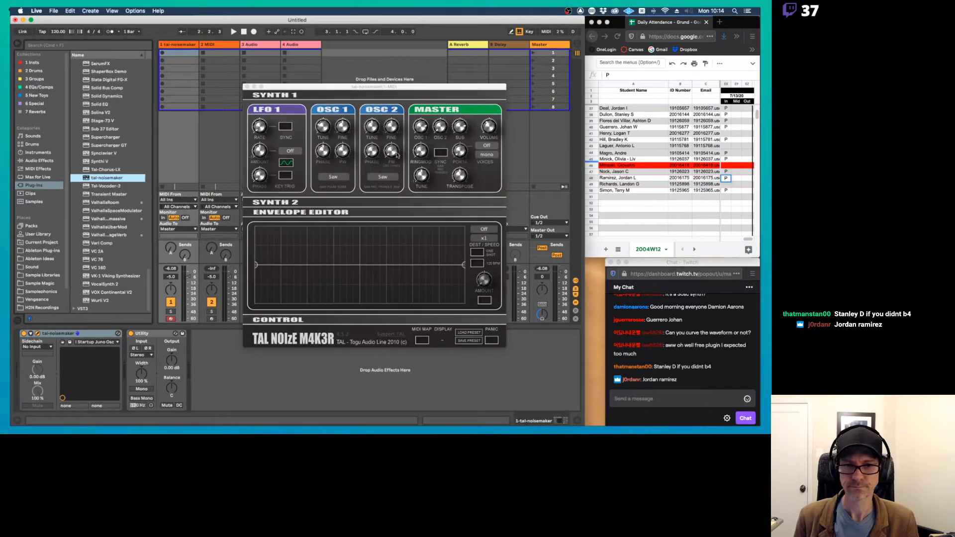
Step: Cancel loading a preset from file and audition the built-in presets ARP 2050 Punk TAL and ARP 303 Like II FN
click(469, 333)
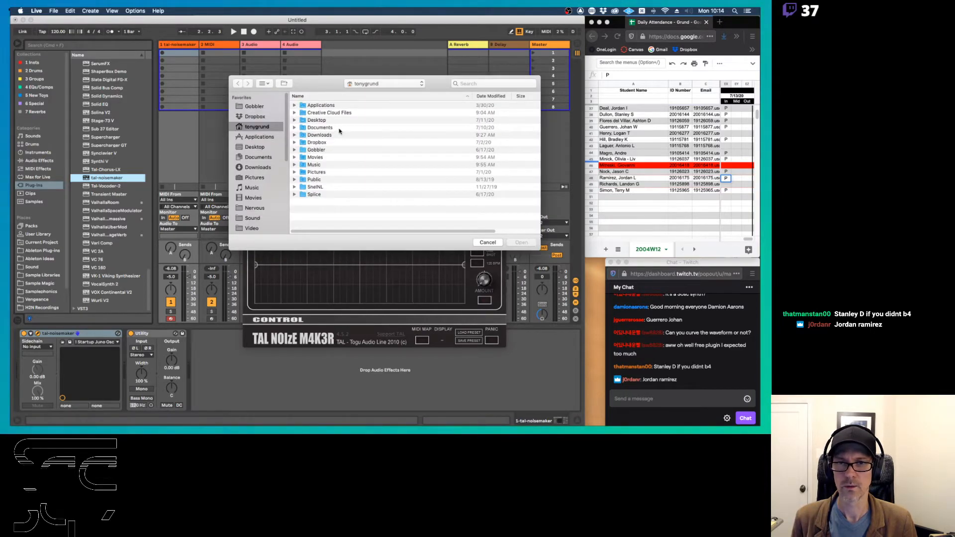
click(487, 242)
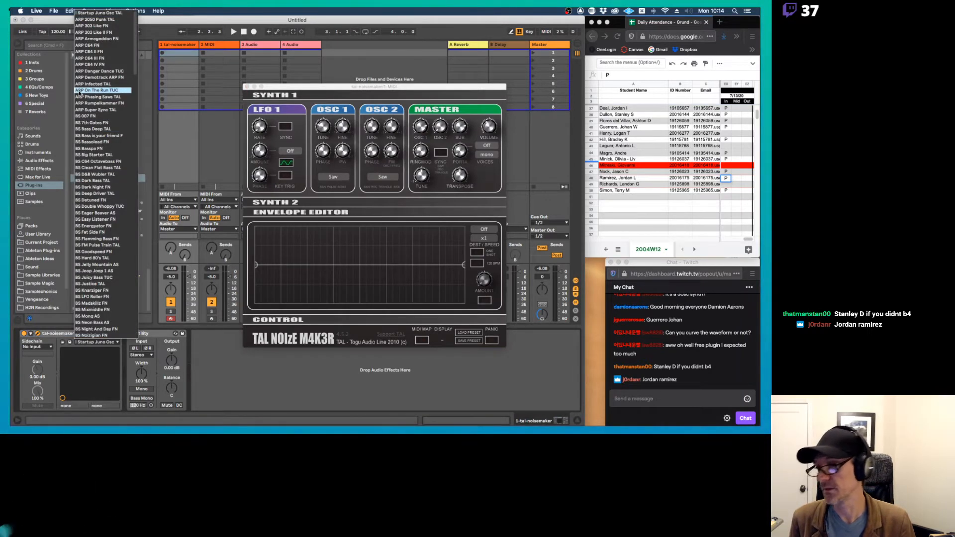
click(95, 22)
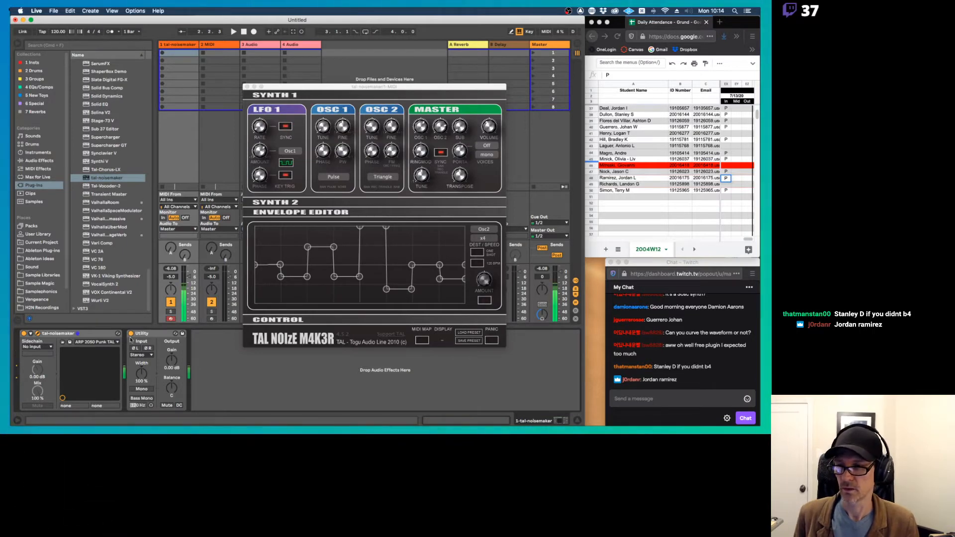
click(81, 342)
click(84, 26)
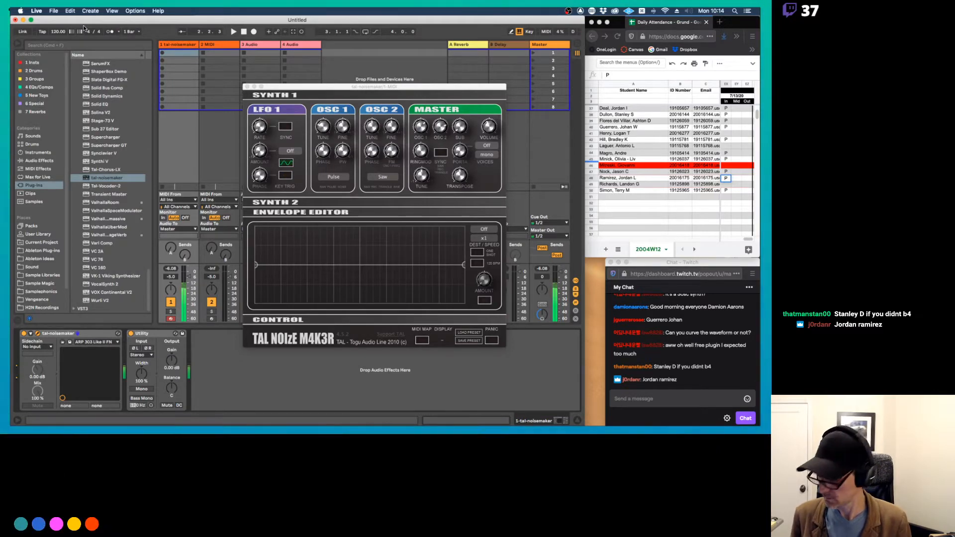
Step: Audition the ARP presets one by one, from ARP Armageddon FN through ARP Super Sync TAL
key(Down)
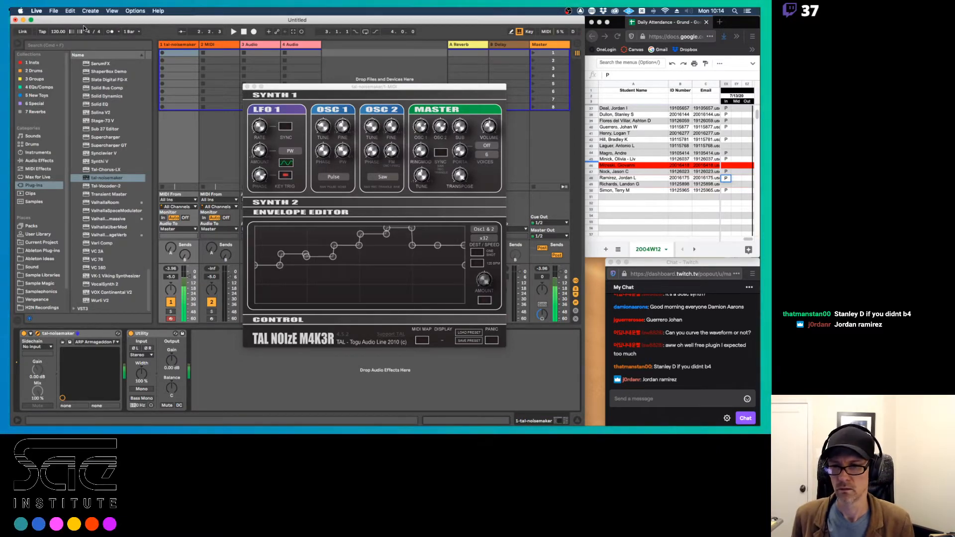
key(Up)
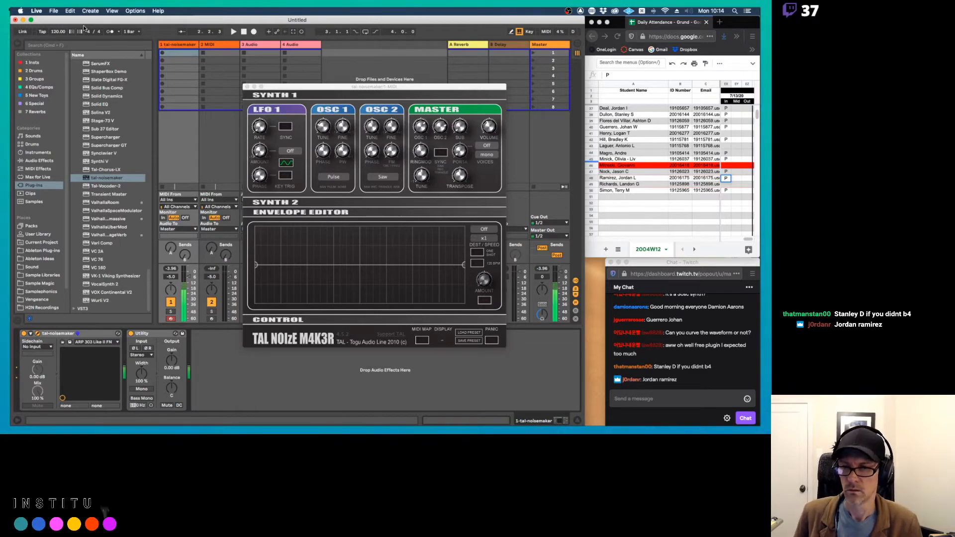
key(Down)
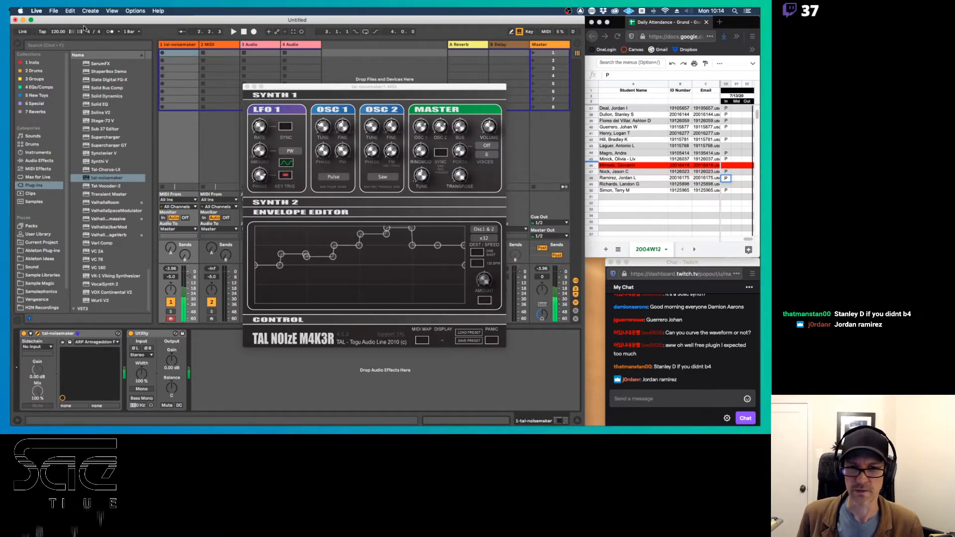
key(Down)
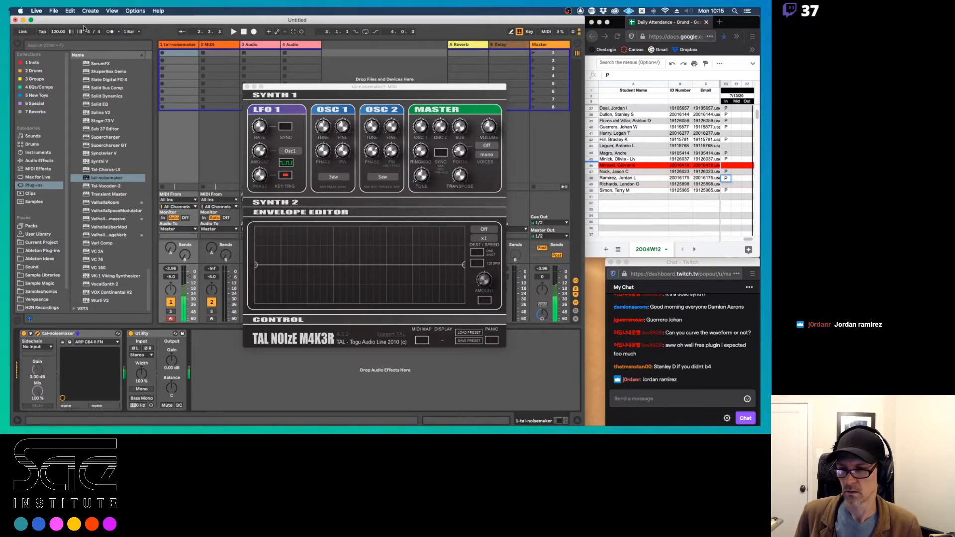
key(Down)
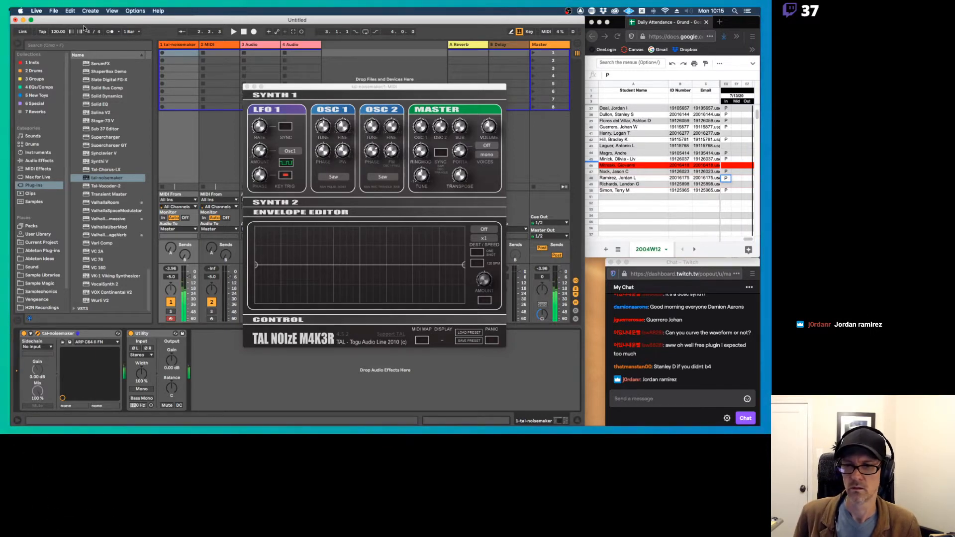
key(Down)
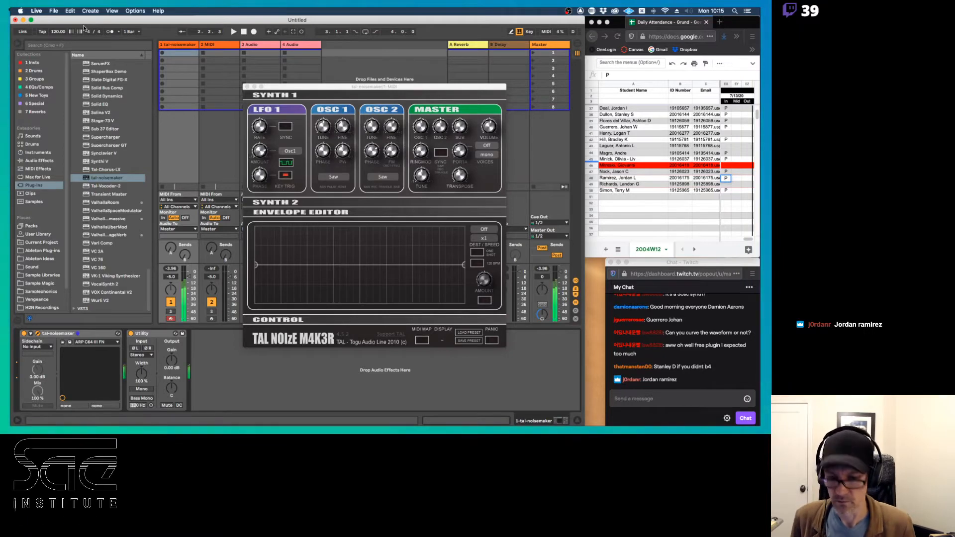
key(Down)
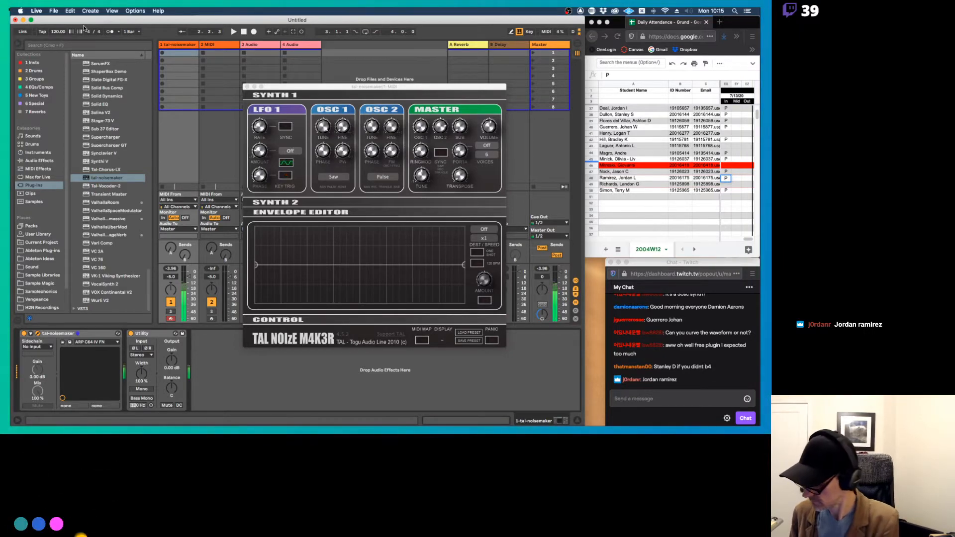
key(Down)
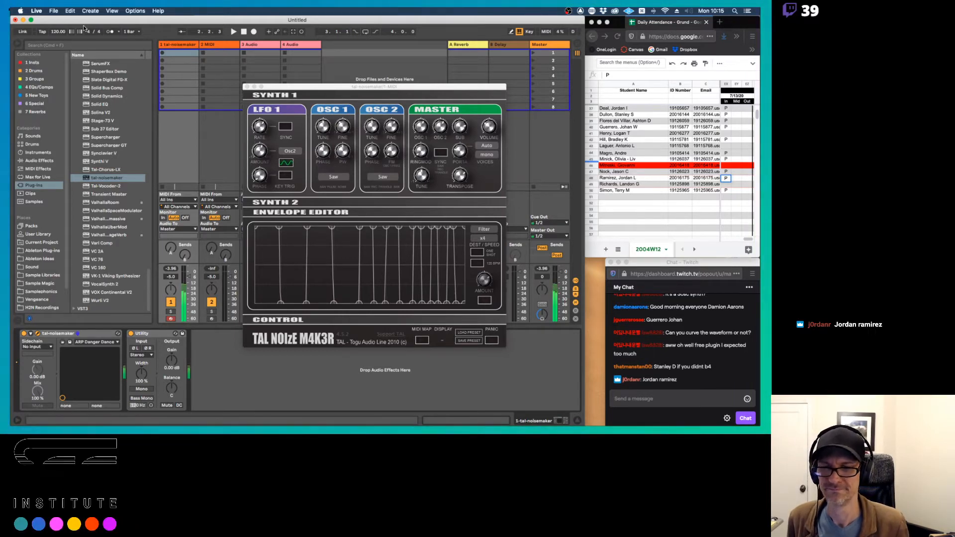
key(Down)
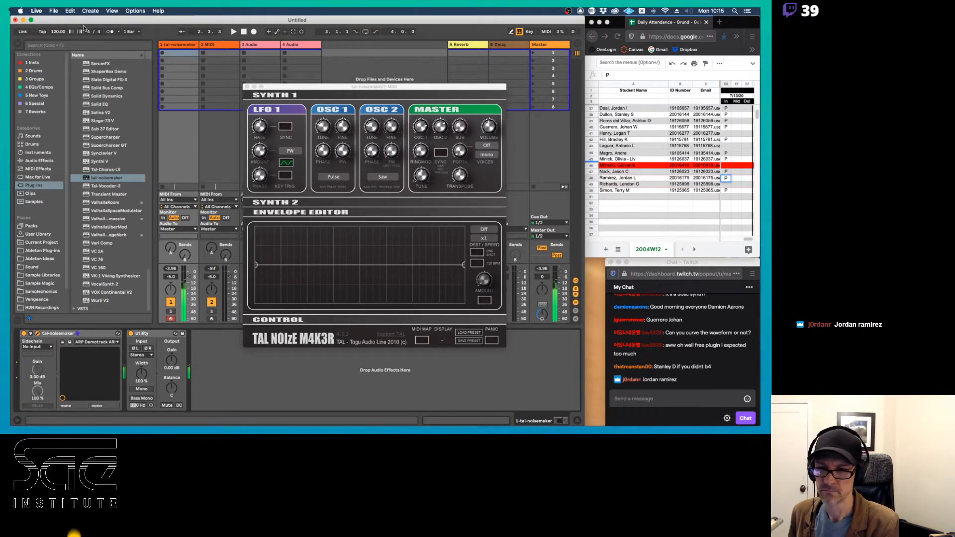
key(Down)
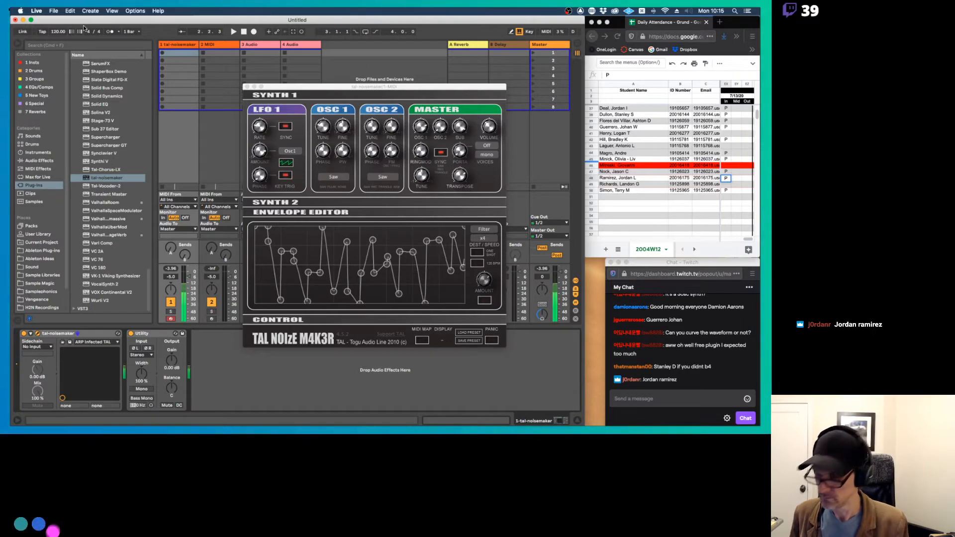
key(Down)
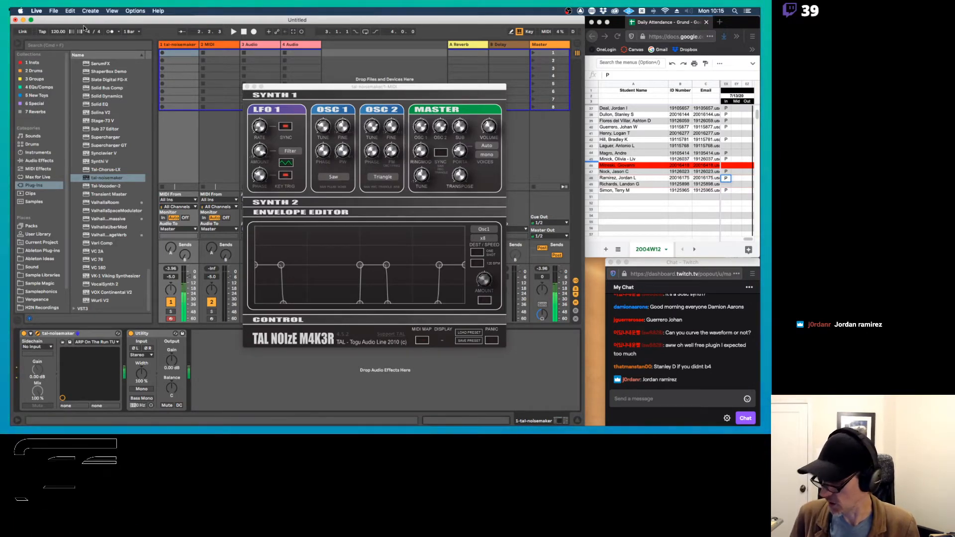
key(Down)
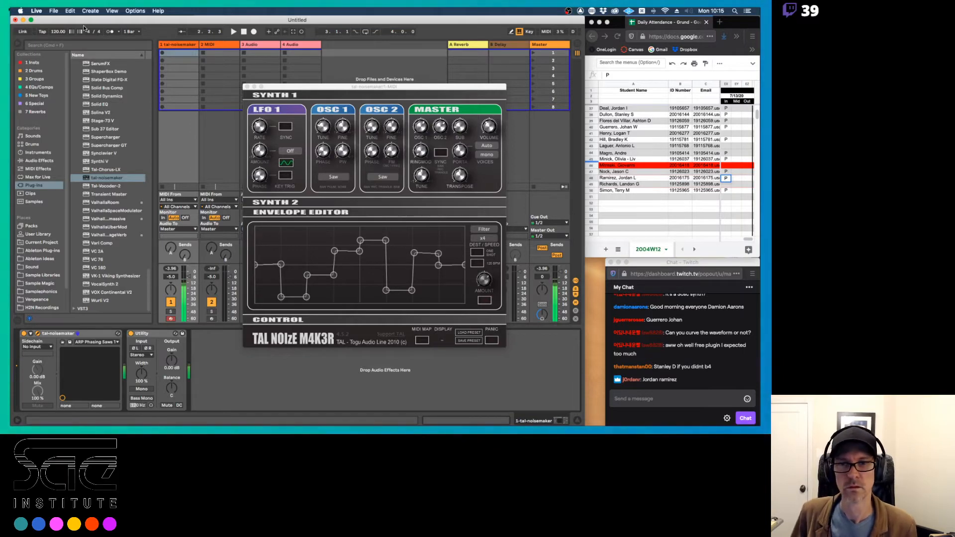
key(Down)
key(Down)
Step: Audition the BS bass presets from BS 007 FN onward and select BS Basslead FN
key(Down)
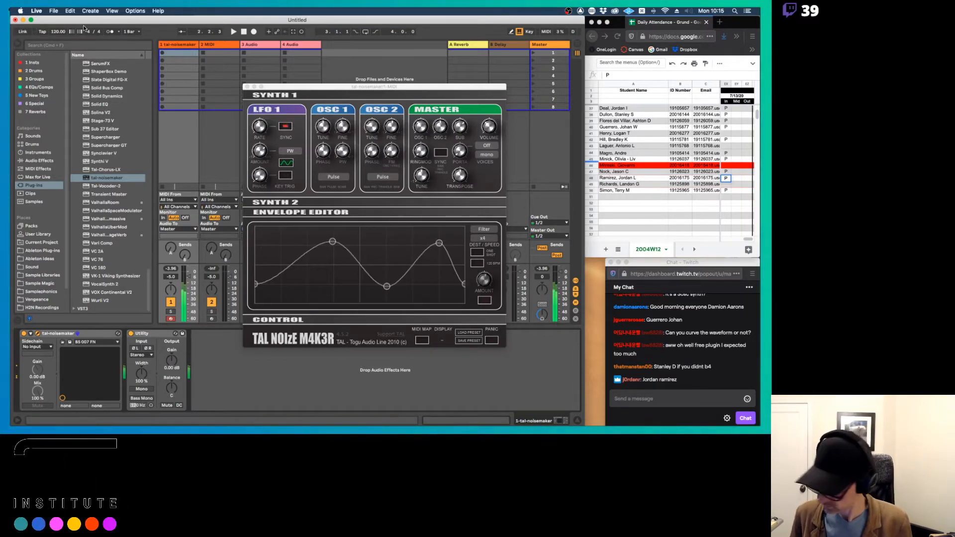
key(Down)
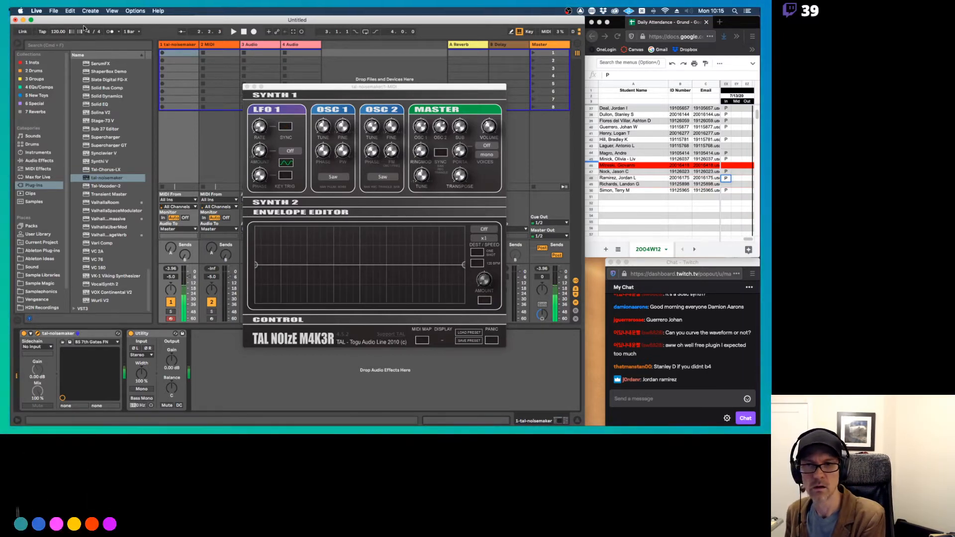
key(Down)
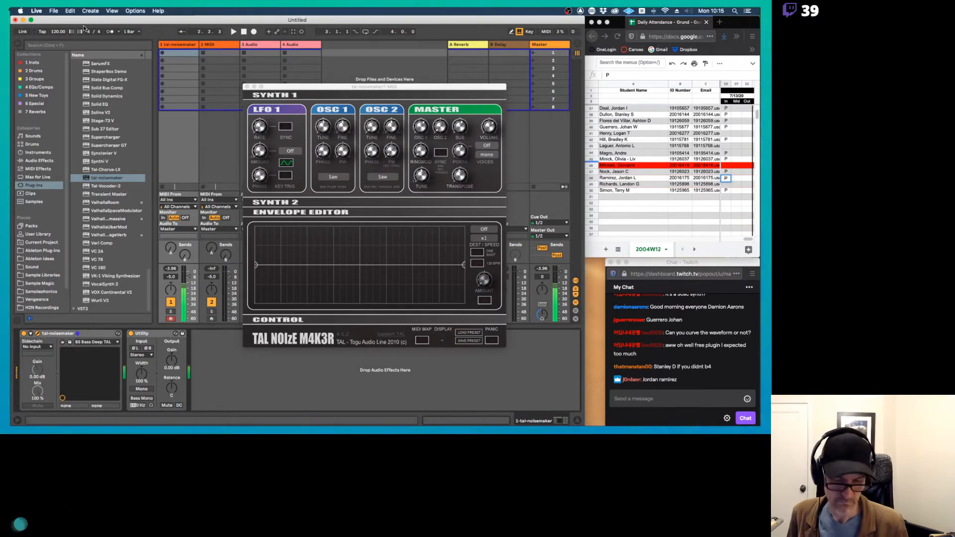
key(Down)
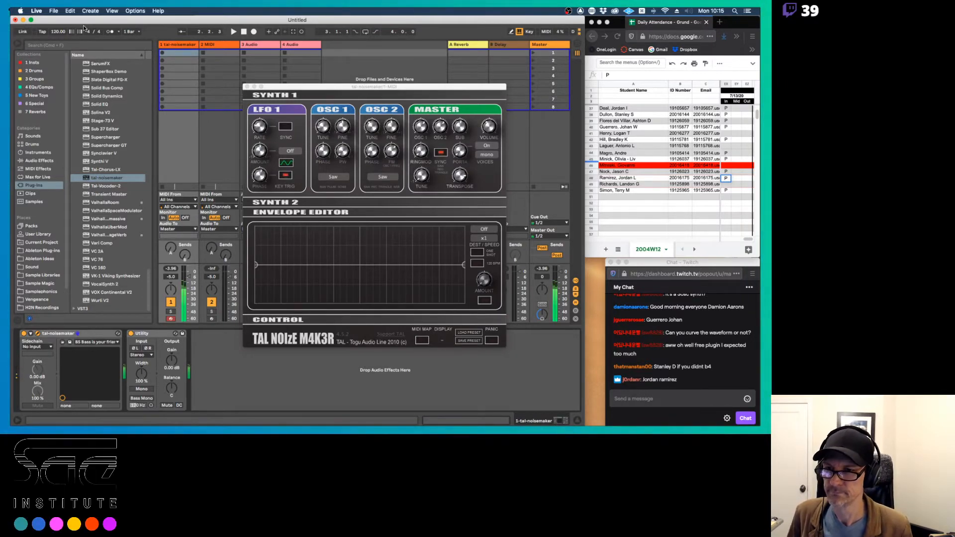
key(Down)
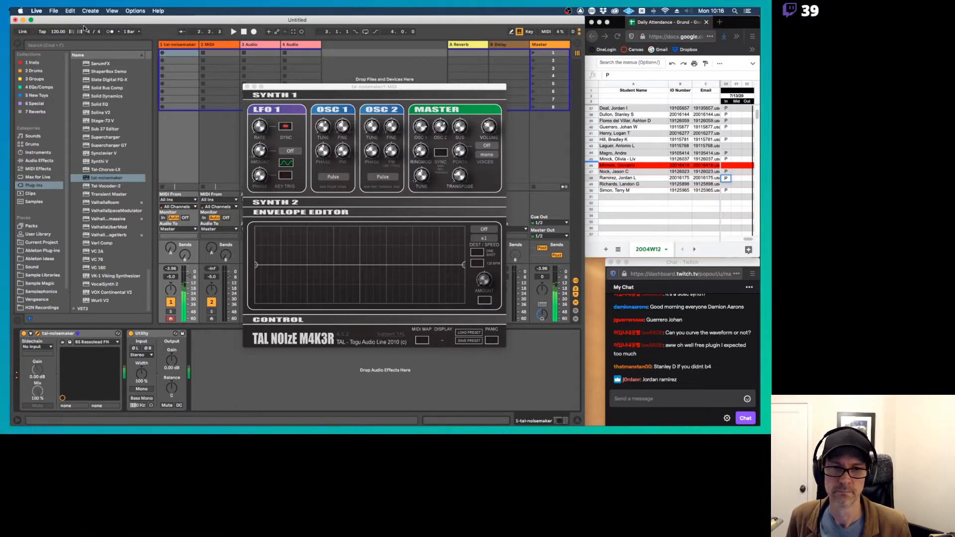
Step: Audition the BS Basspa FN preset and browse TAL-NoiseMaker's preset list down to the drum sounds
key(Down)
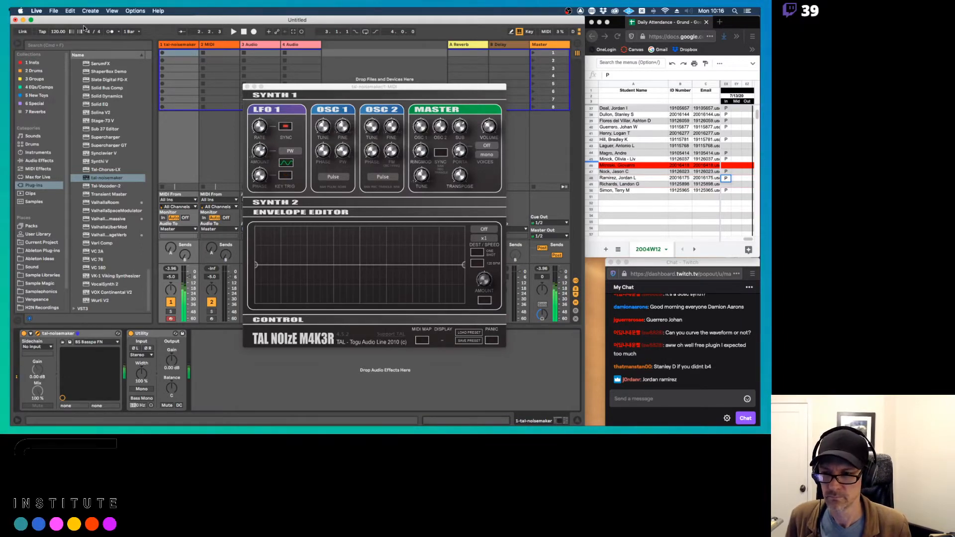
click(95, 342)
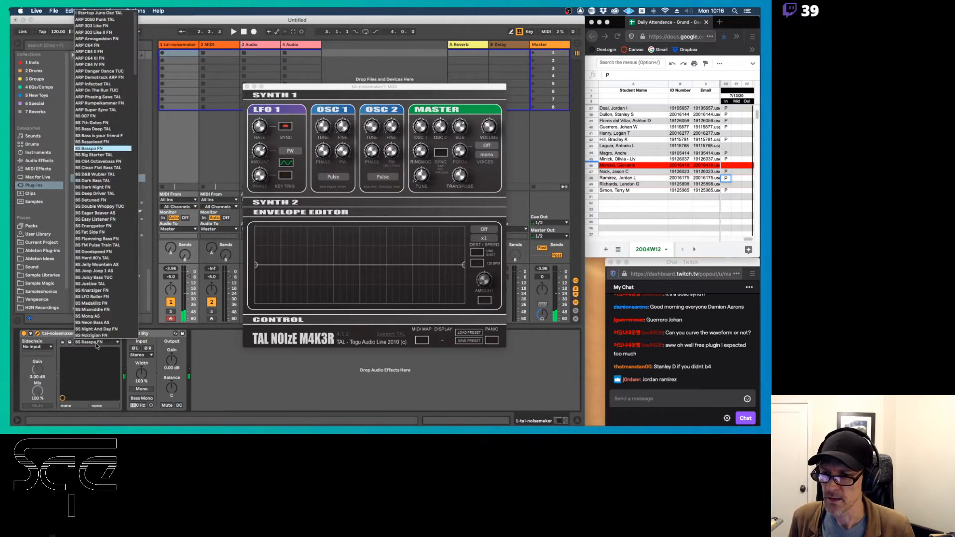
scroll(108, 247, down, 10)
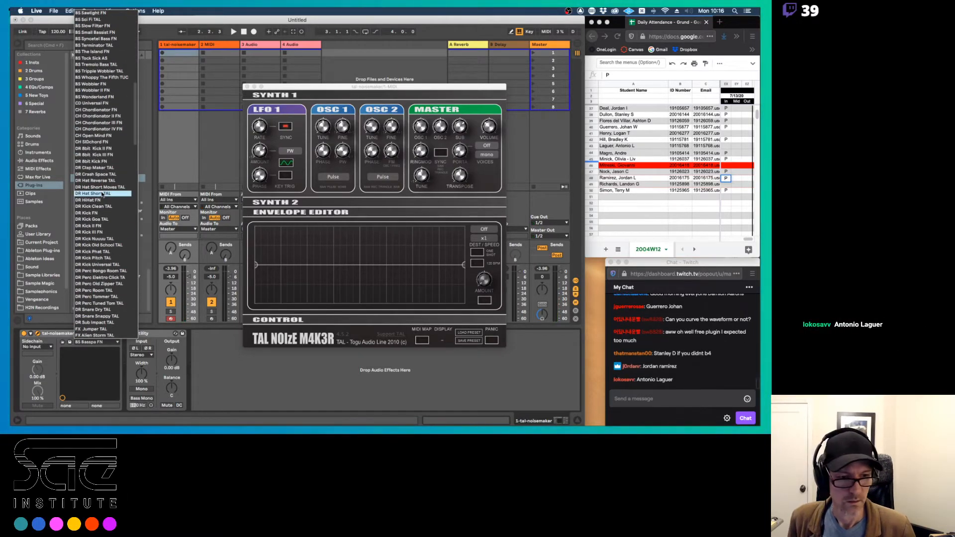
Step: In the attendance spreadsheet, enter P under 7/13/20 In for the latest student named in chat, and return to Live
click(662, 182)
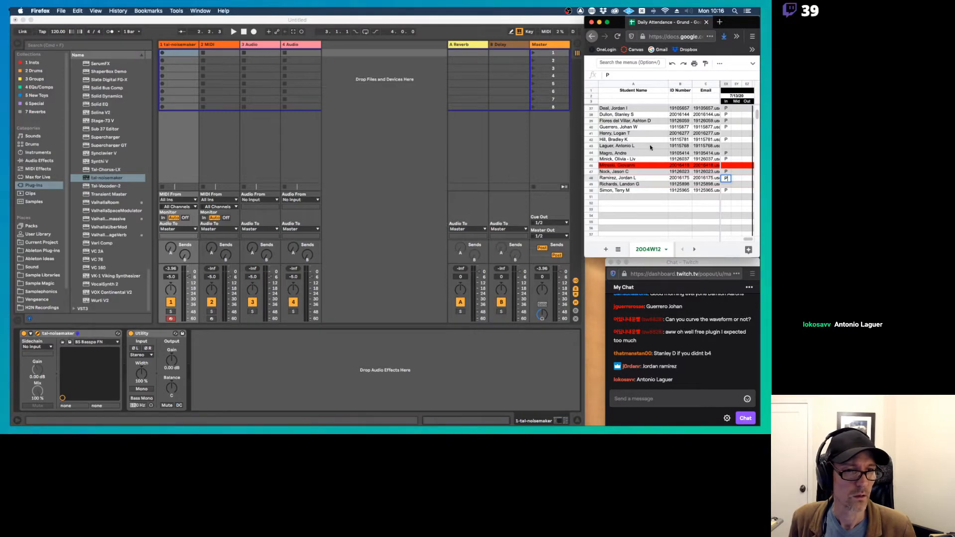
click(726, 146)
text(P)
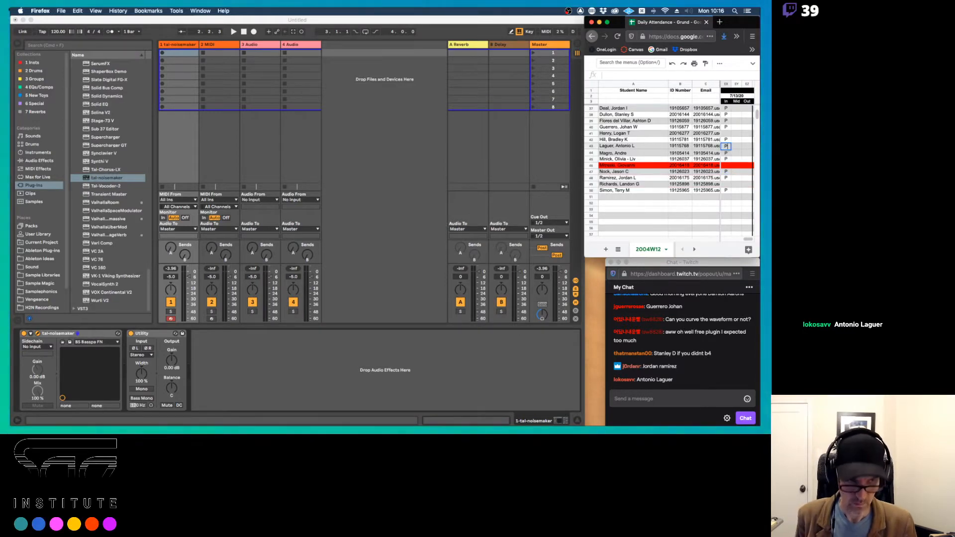
click(116, 208)
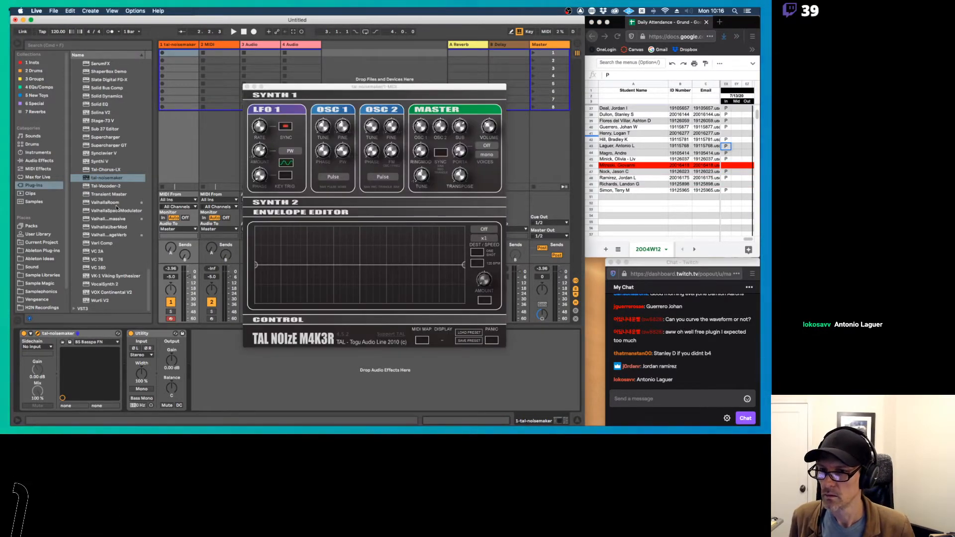
Step: Load the keyboard preset KB Ghostly Glomp AS in TAL-NoiseMaker
click(107, 343)
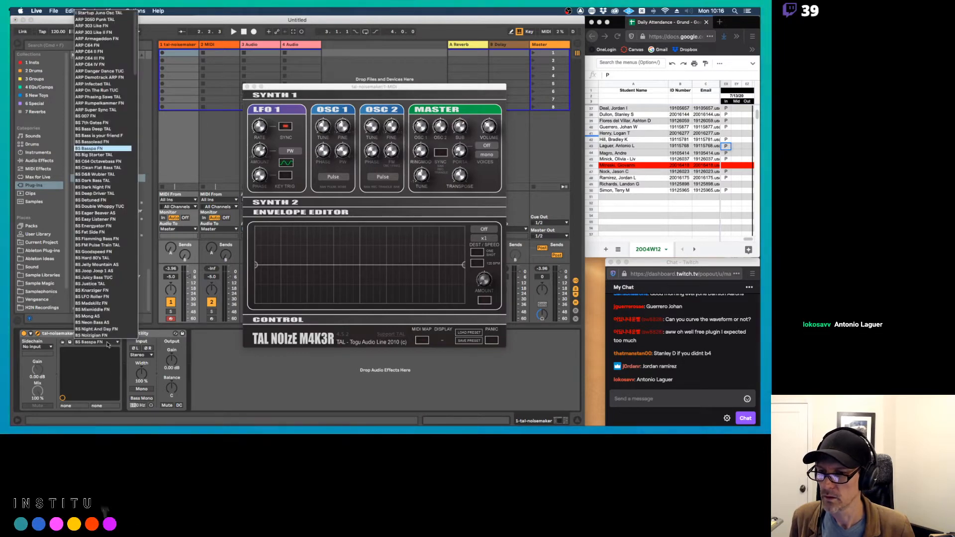
scroll(99, 299, down, 10)
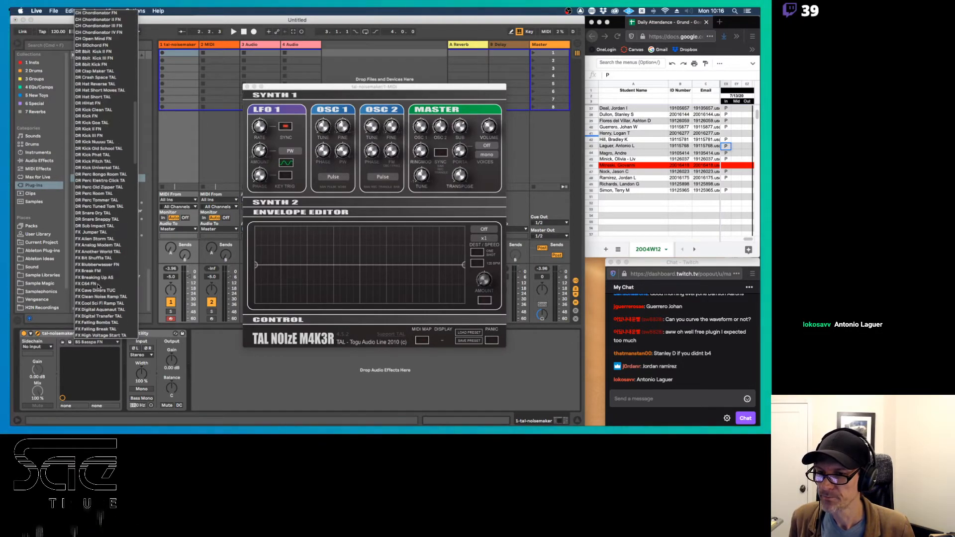
scroll(98, 286, down, 15)
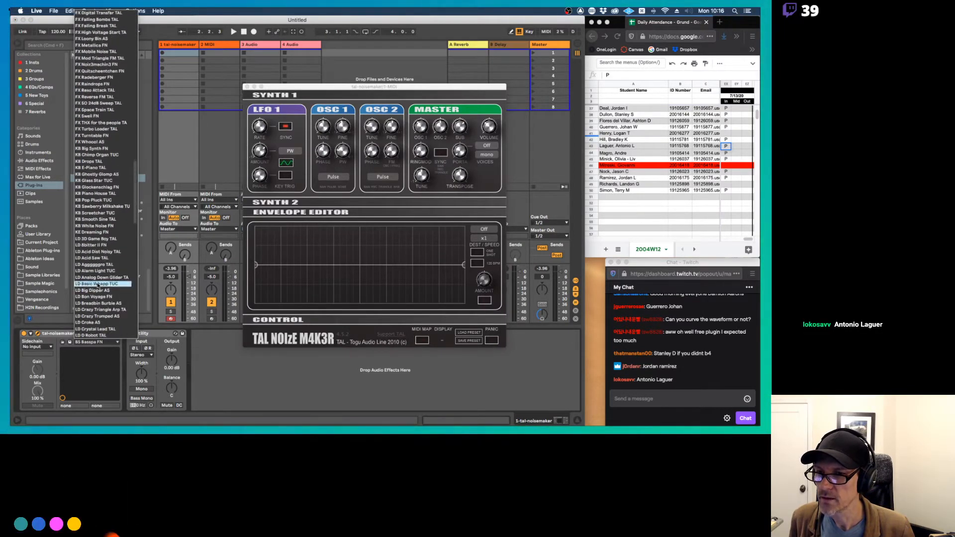
click(99, 174)
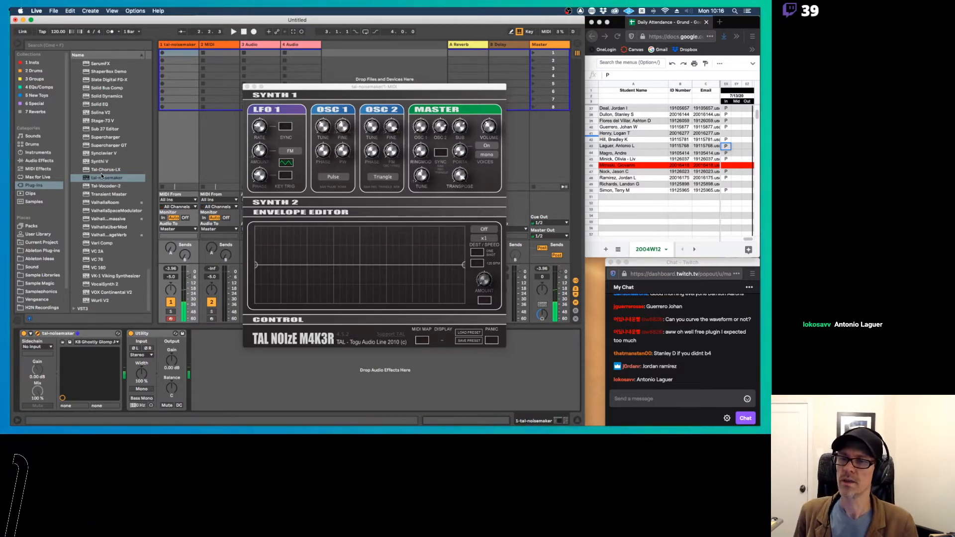
Step: Add the Tal-Chorus-LX plug-in after TAL-NoiseMaker and arrange the two plug-in windows side by side
double_click(106, 170)
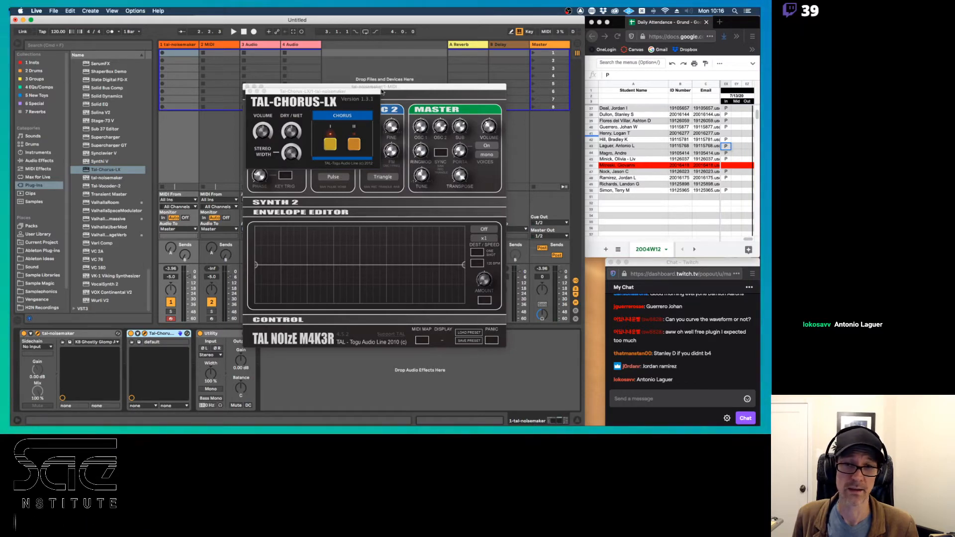
drag(416, 88, 557, 28)
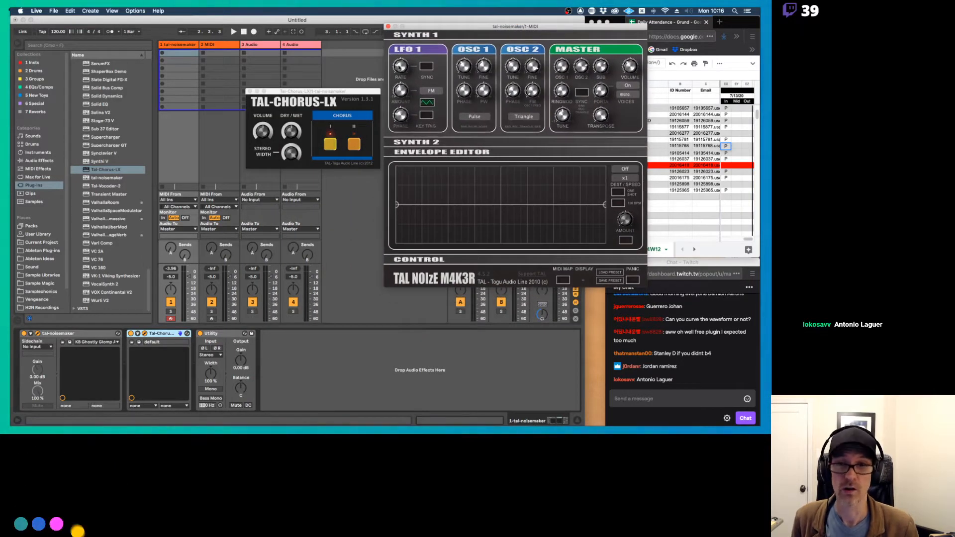
drag(367, 92, 356, 95)
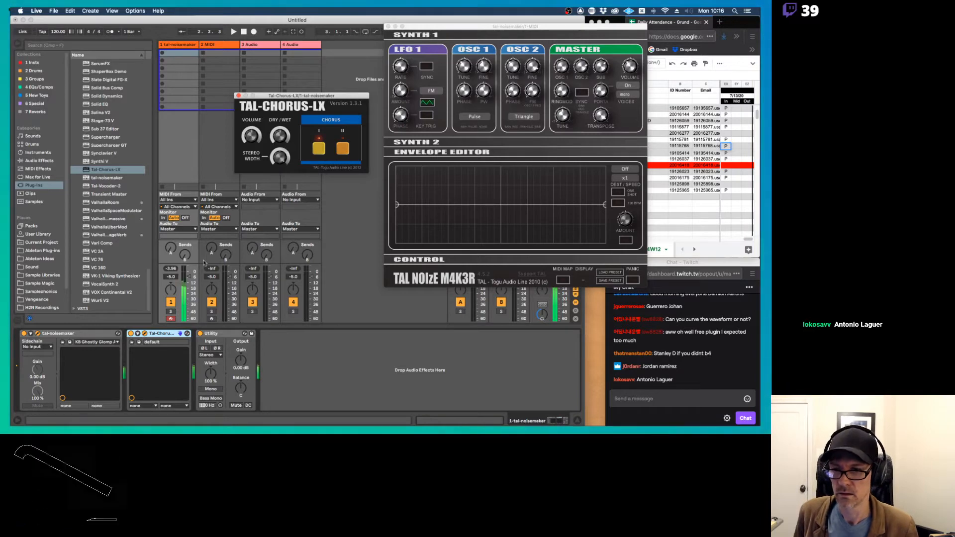
Step: Compare TAL-Chorus-LX using its bypass and Chorus II switch, and insert Live's stock Chorus audio effect after it
click(132, 335)
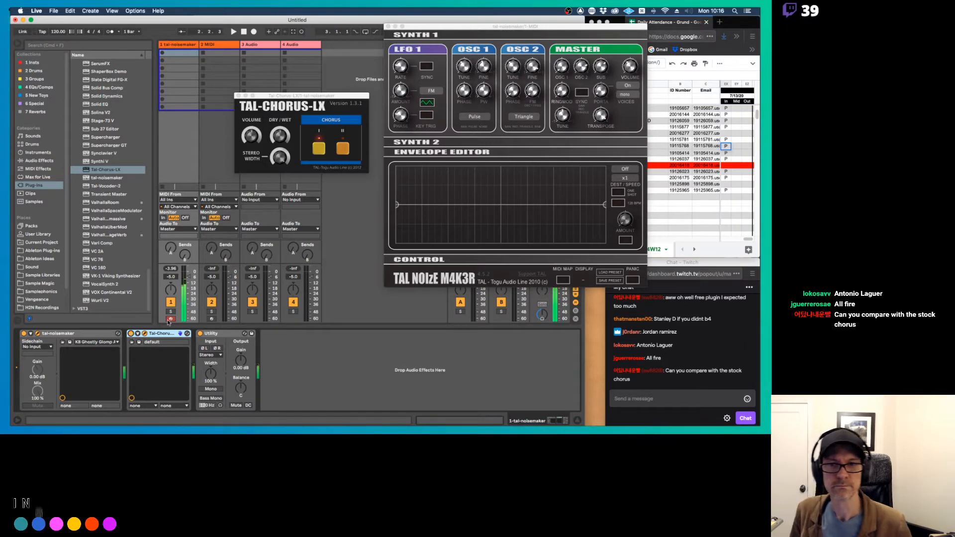
click(343, 150)
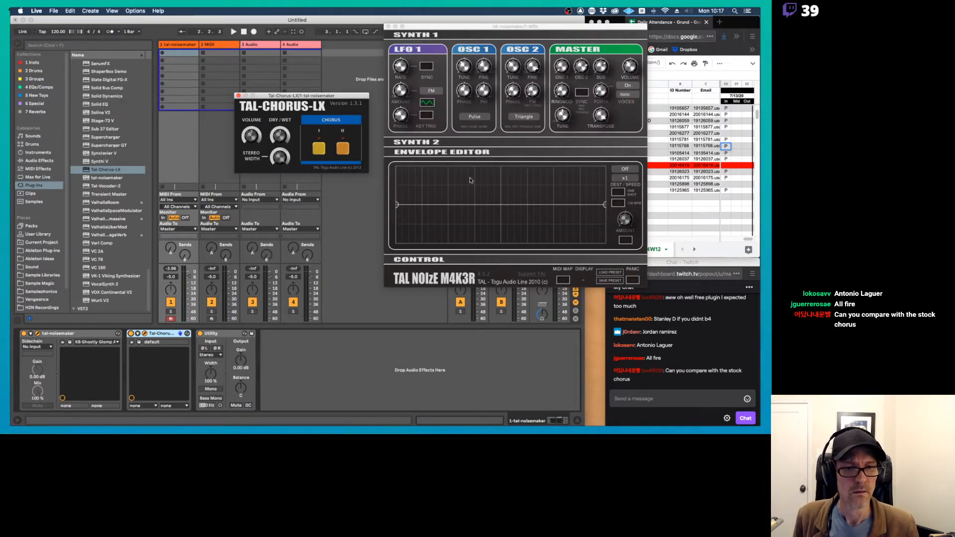
click(36, 161)
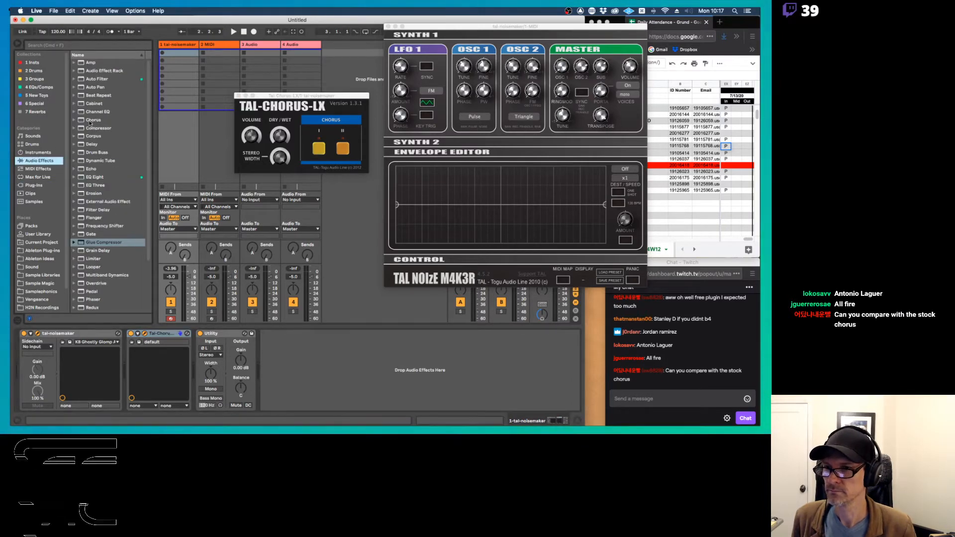
drag(93, 120, 190, 396)
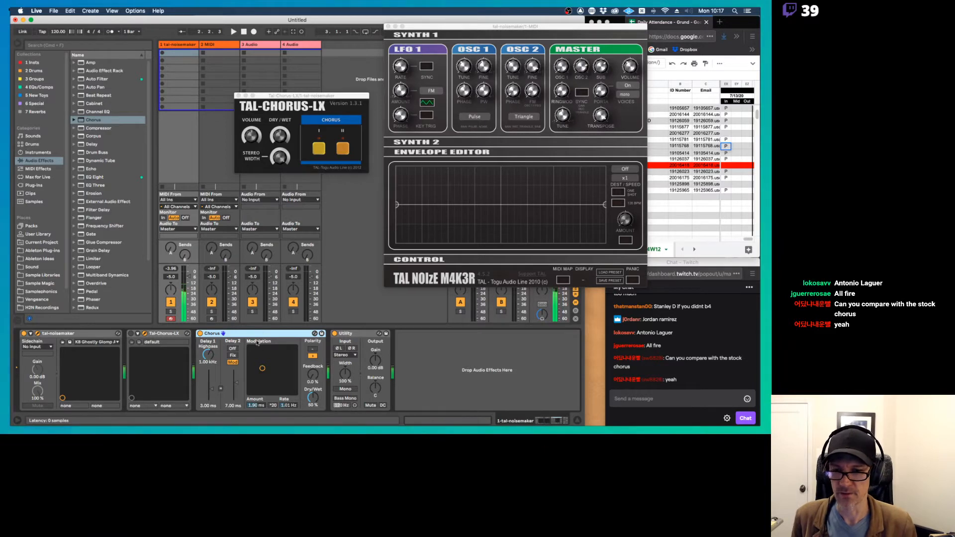
Step: Hot-swap the stock Chorus through its presets, including Flounch, Gamma Rays, Minus, Subtle and Zorbus, and load Warning
click(314, 334)
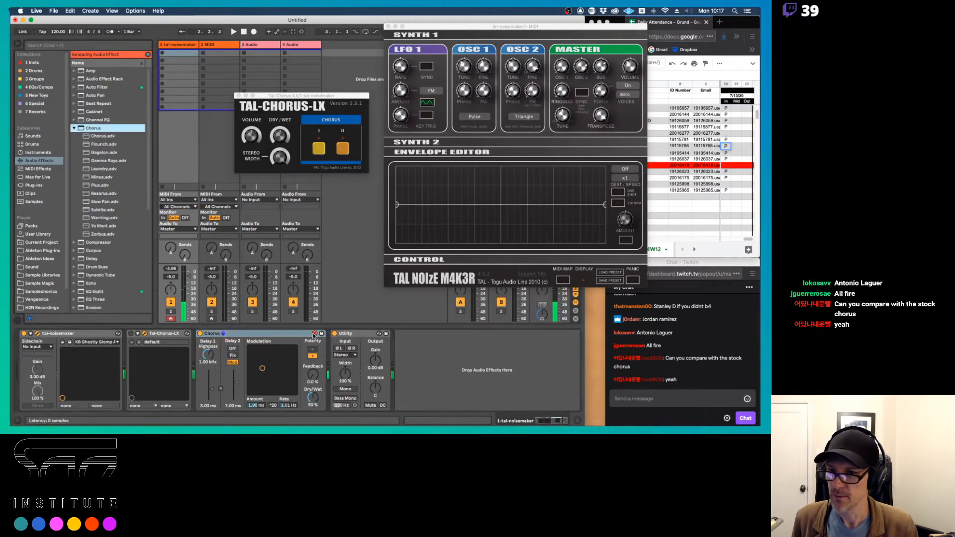
click(94, 137)
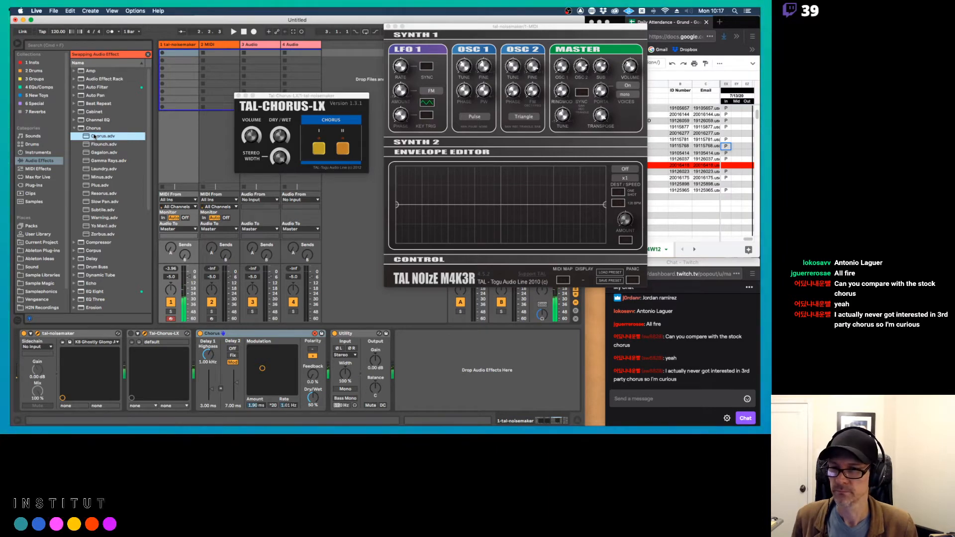
click(99, 144)
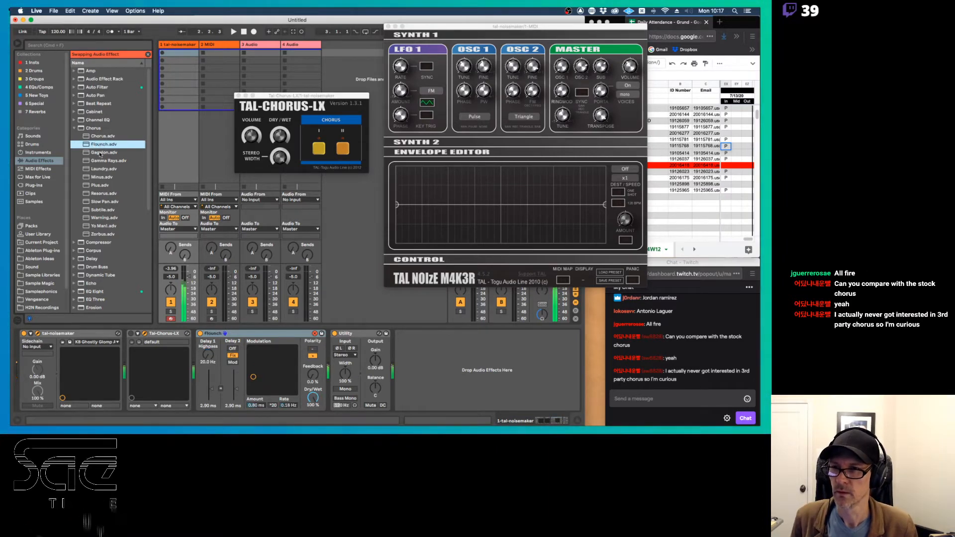
click(100, 154)
click(101, 162)
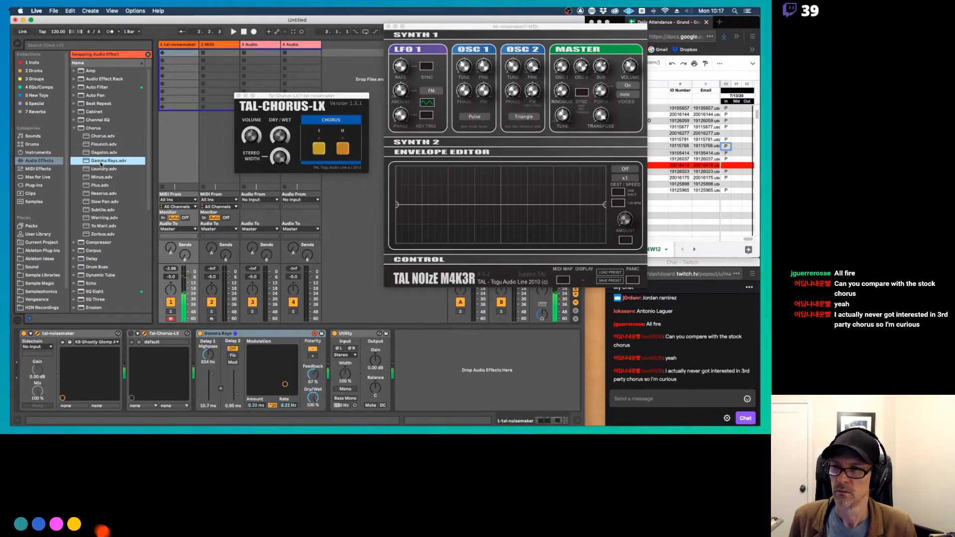
click(101, 170)
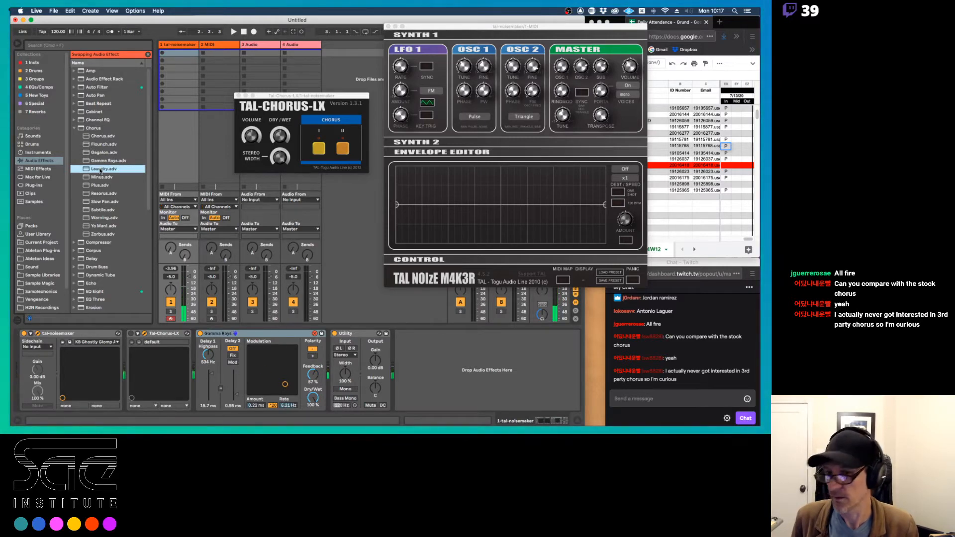
click(100, 177)
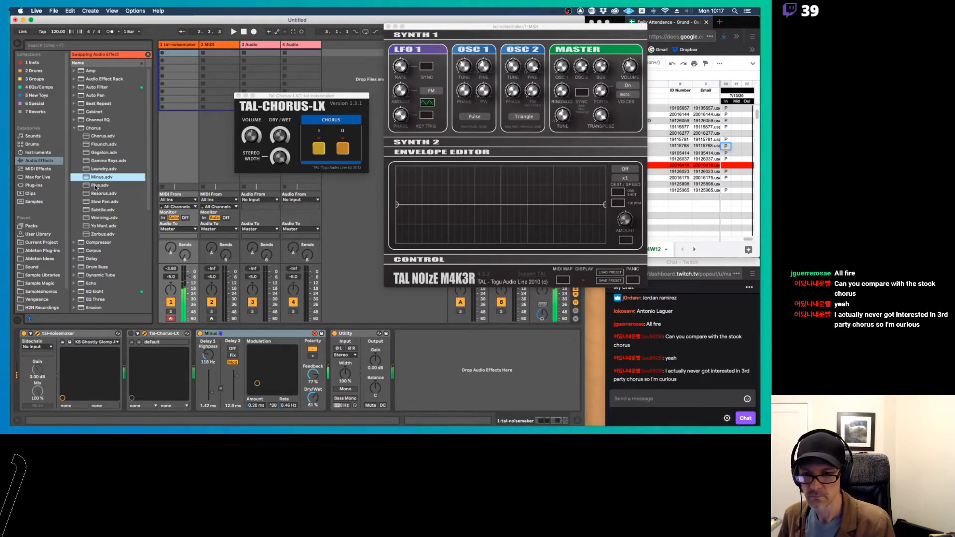
click(94, 210)
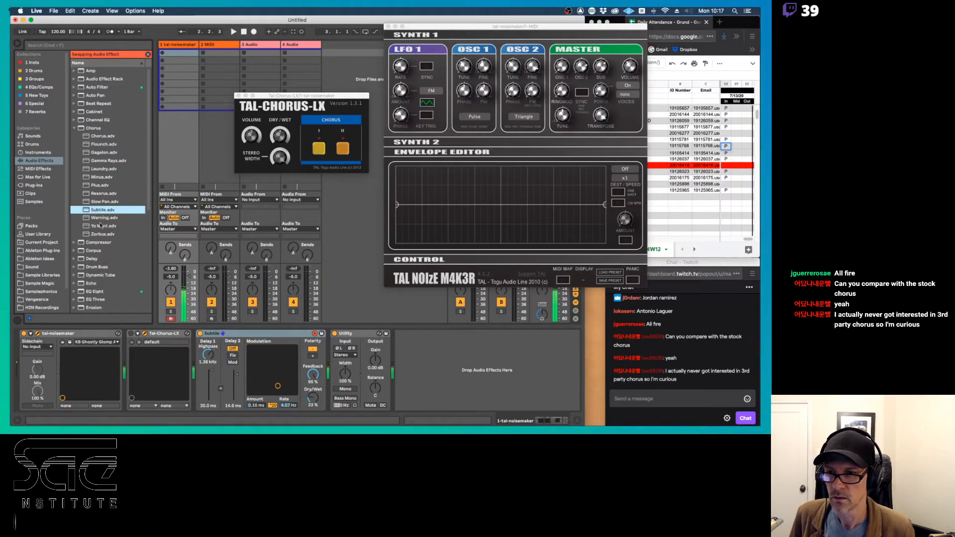
click(100, 226)
double_click(99, 235)
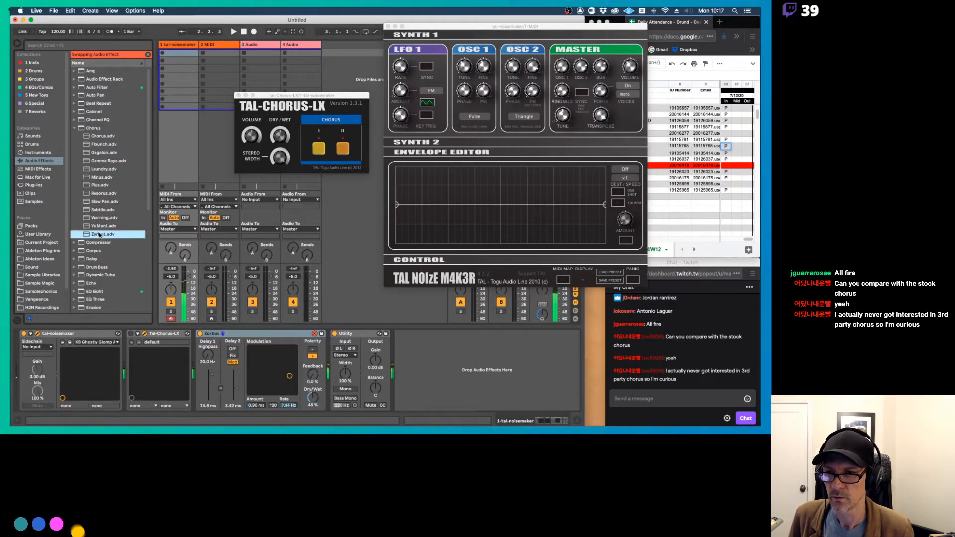
double_click(99, 218)
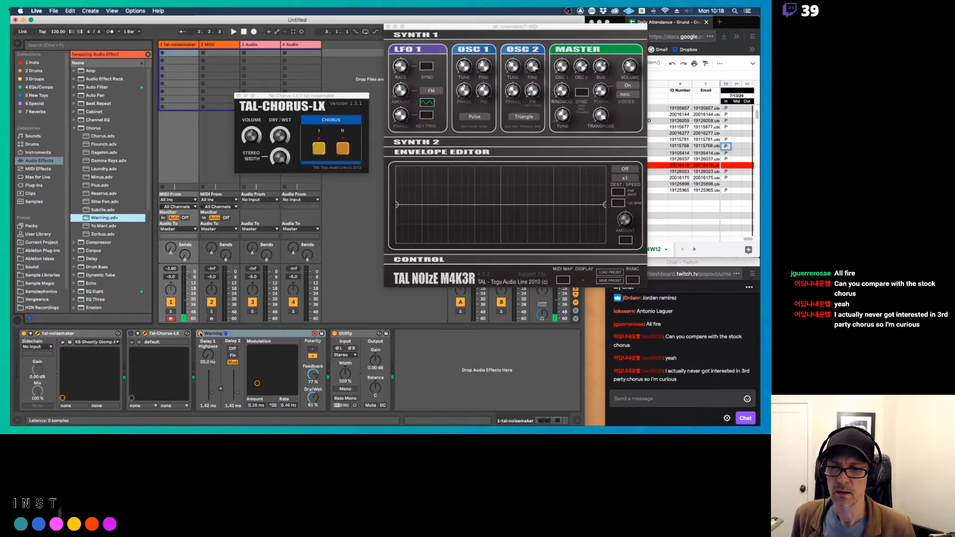
Step: Turn off the stock Chorus, turn TAL-Chorus-LX back on, and reposition its window
click(200, 334)
click(131, 333)
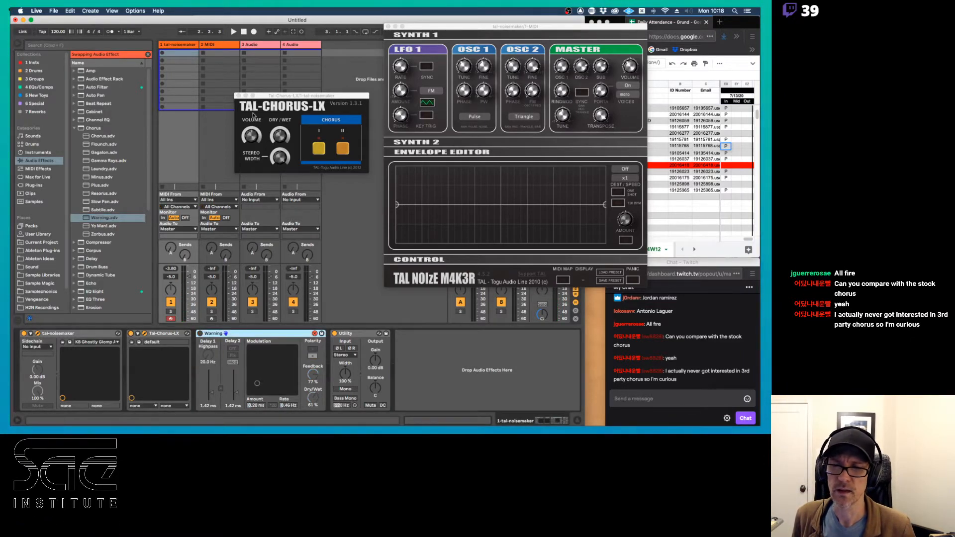
drag(285, 96, 272, 114)
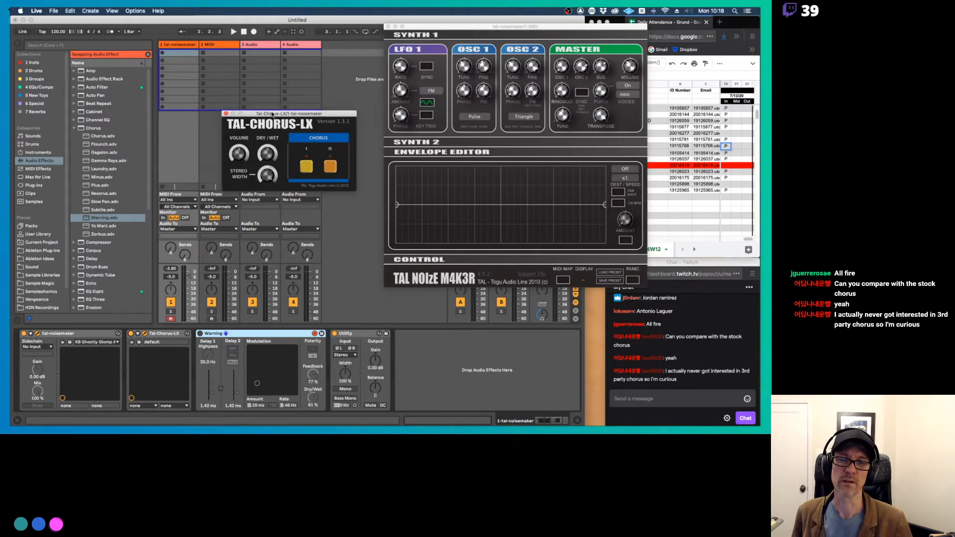
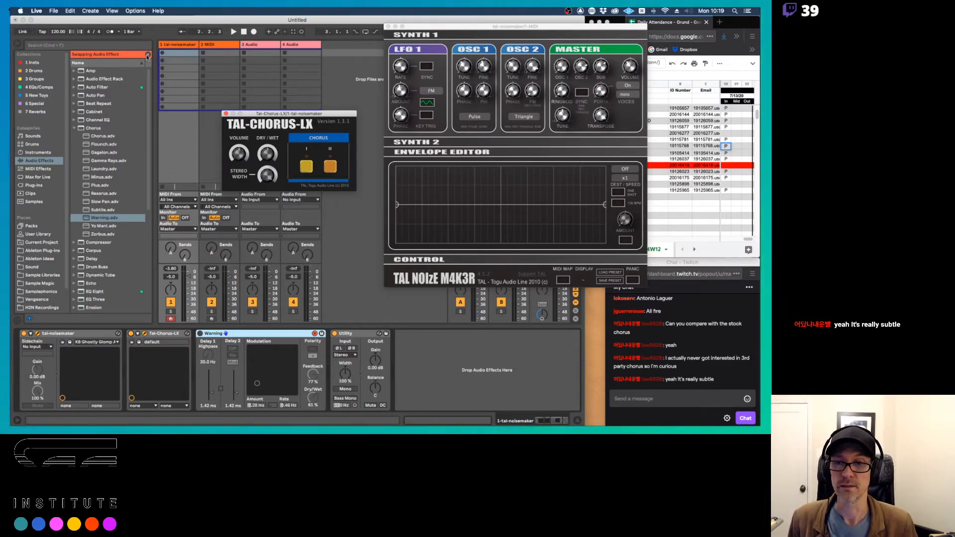
Step: Close the TAL-Chorus-LX window and move the TAL-NoiseMaker window over the session tracks, clear of the spreadsheet
click(226, 114)
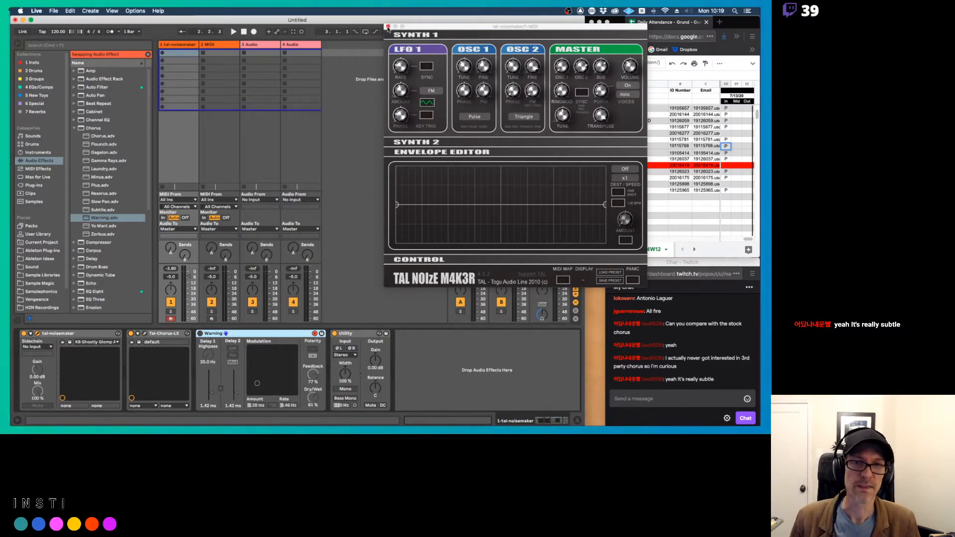
drag(445, 28, 282, 52)
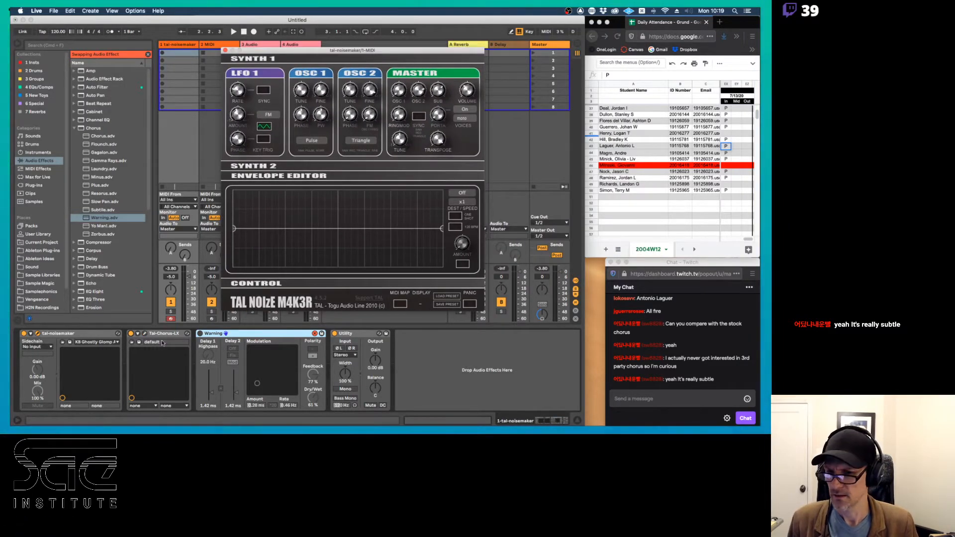
click(110, 342)
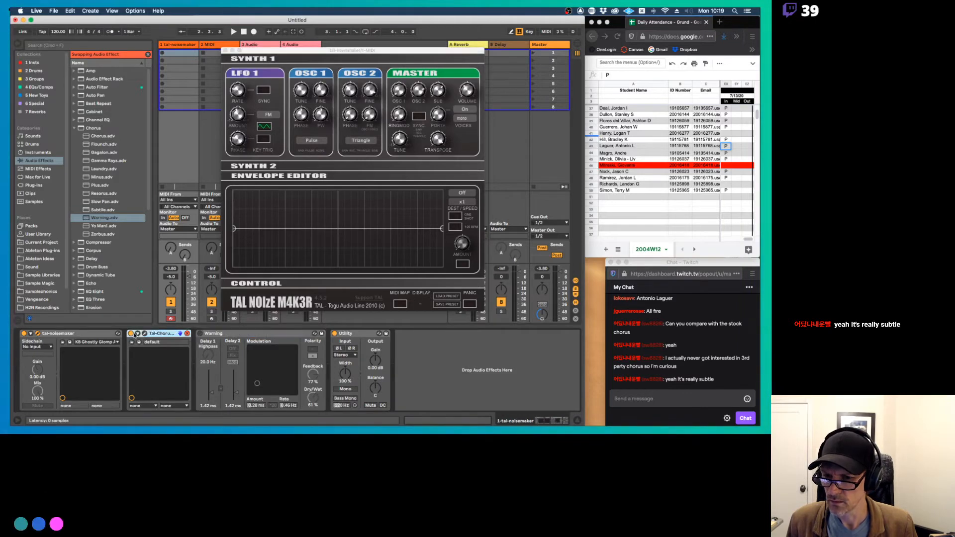
Step: Load the Startup Juno Osc TAL preset into TAL-NoiseMaker from its full preset list
click(111, 342)
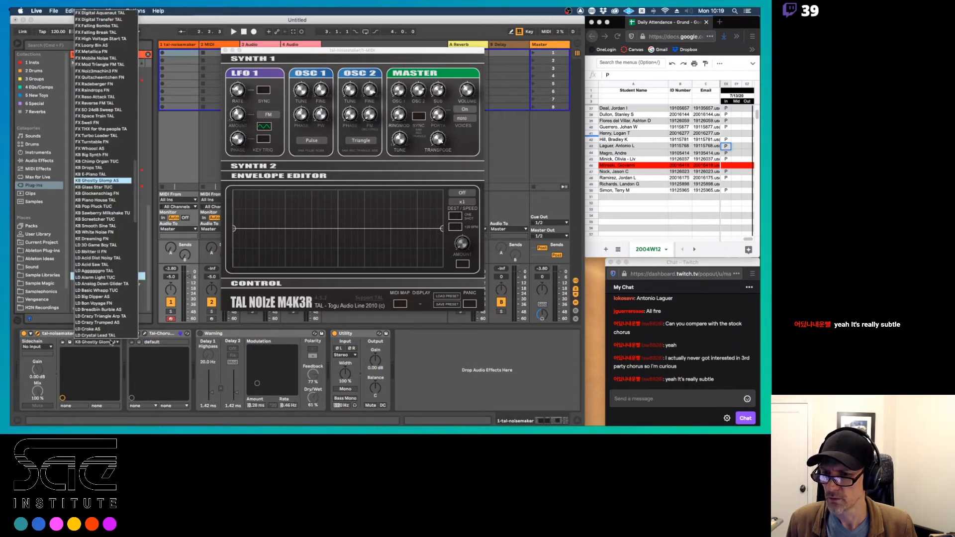
scroll(101, 304, down, 10)
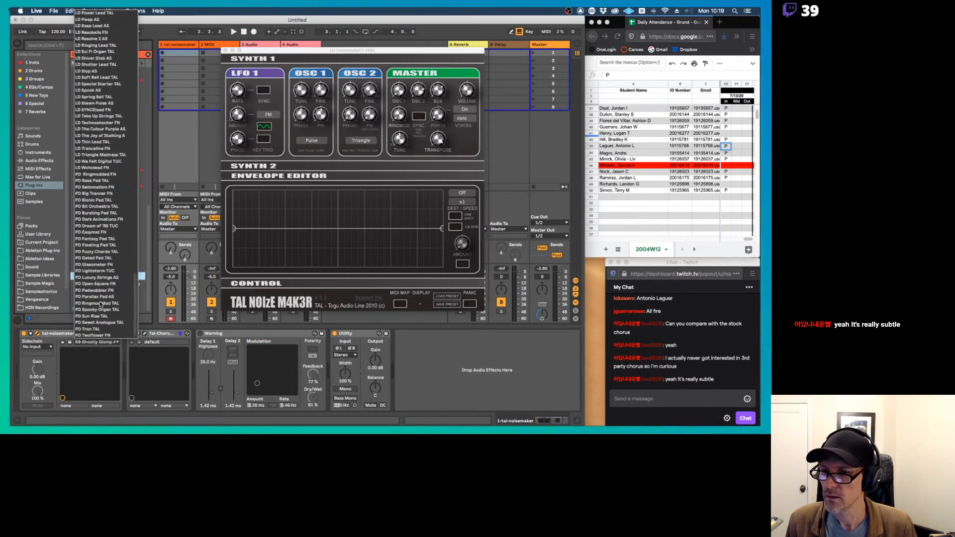
scroll(101, 304, up, 18)
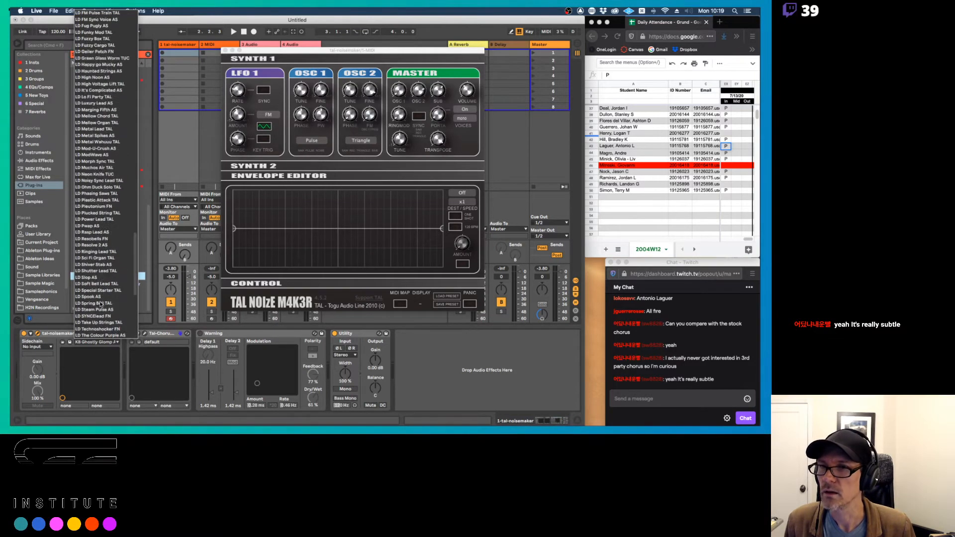
scroll(101, 304, up, 20)
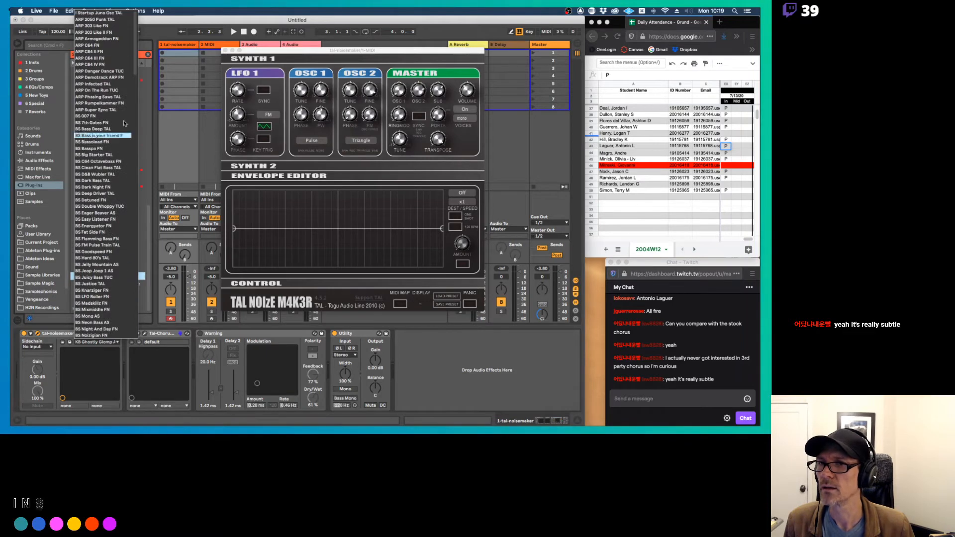
click(119, 13)
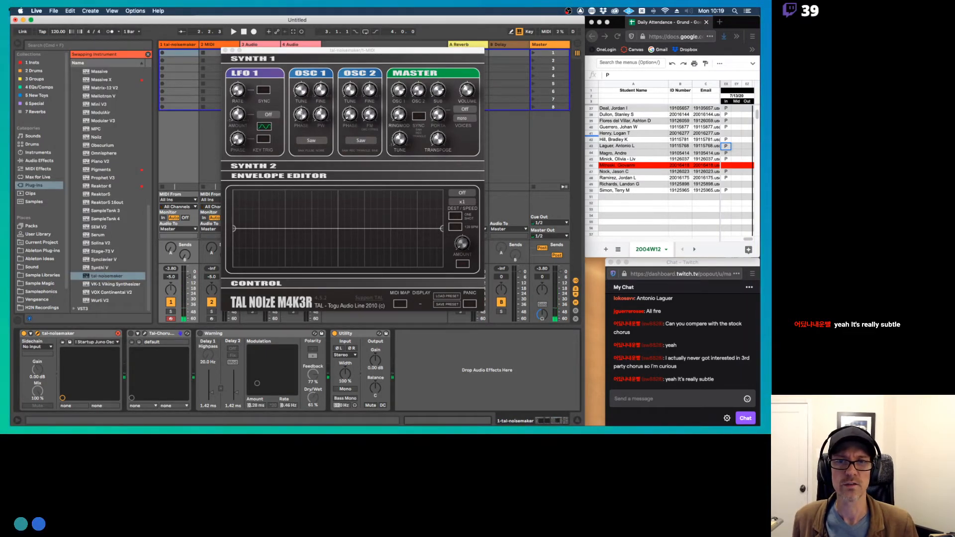
Step: Try the Pulse and Noise waveforms on OSC 1, return it to Saw, and set OSC 2 to Triangle
click(399, 94)
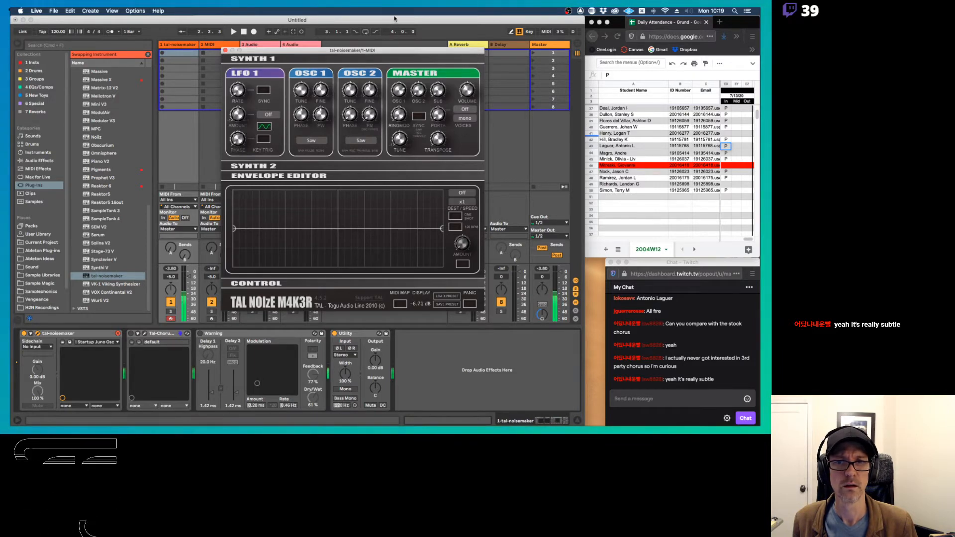
click(310, 141)
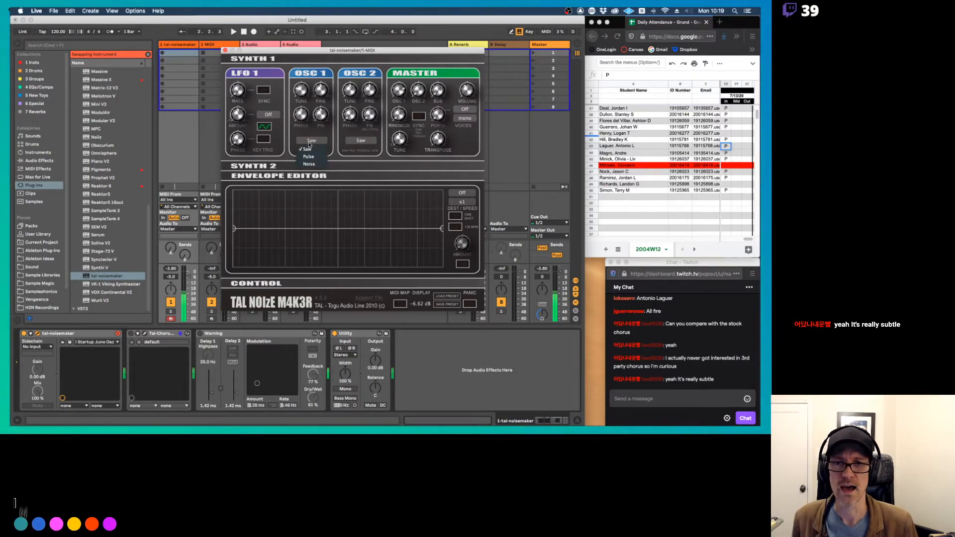
click(308, 156)
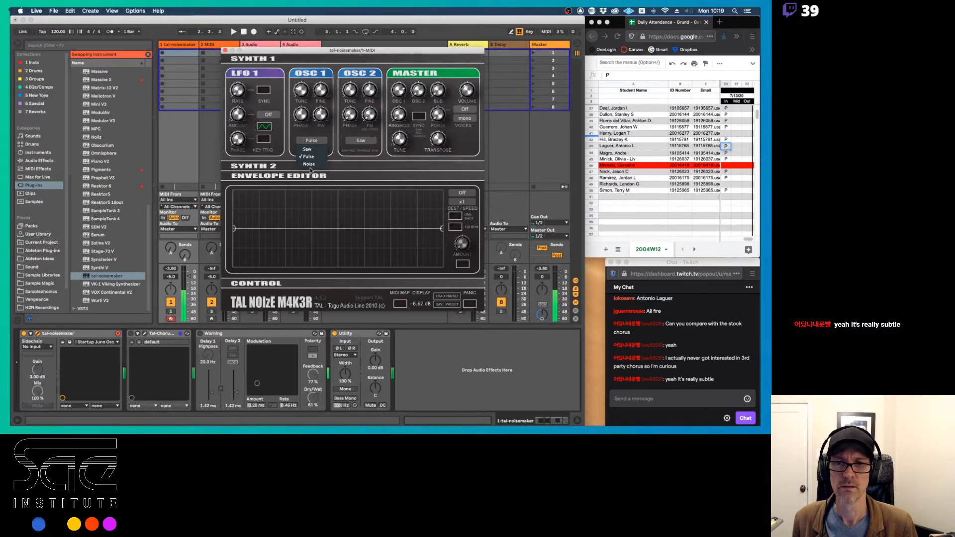
click(309, 163)
click(307, 141)
click(307, 149)
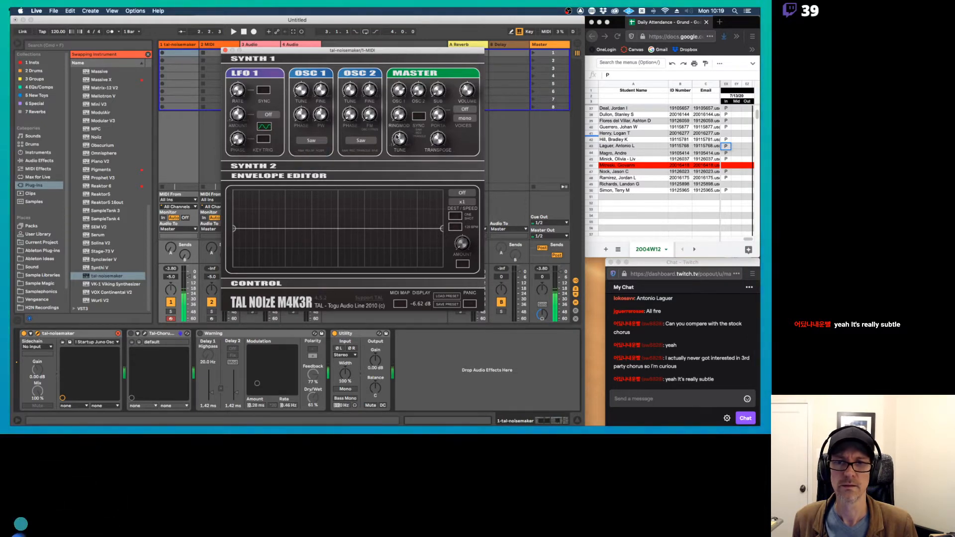
click(362, 141)
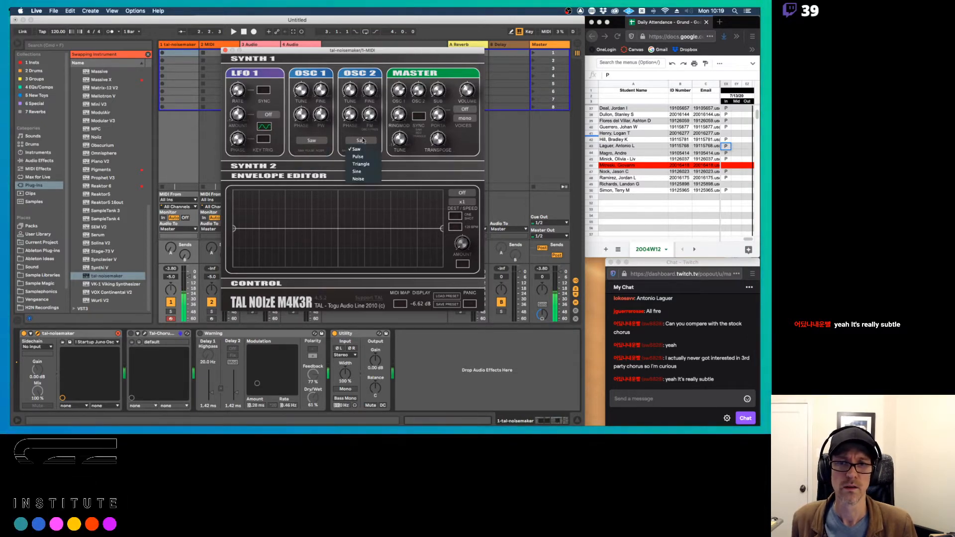
click(362, 164)
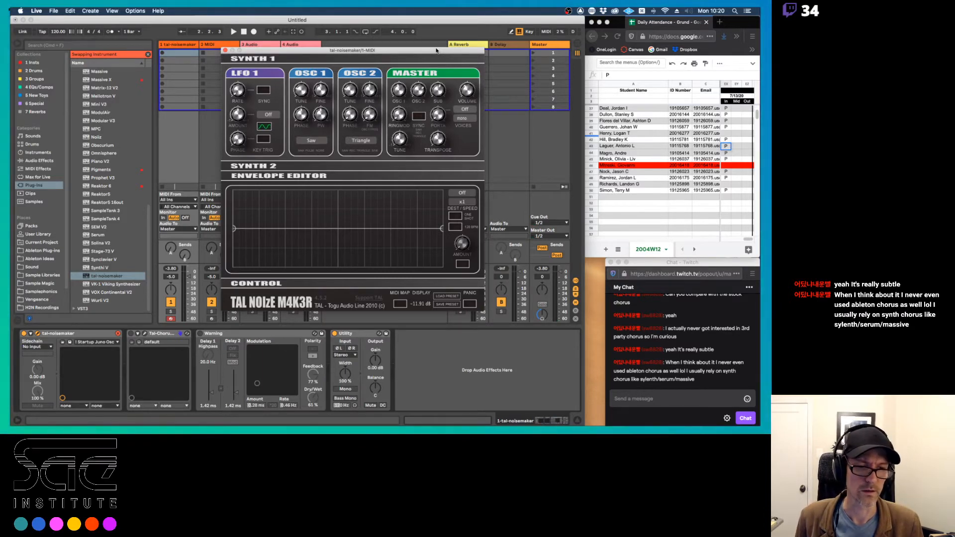
Step: Reposition the TAL-NoiseMaker window over the session tracks and exit hot-swap mode in the browser
drag(437, 50, 413, 54)
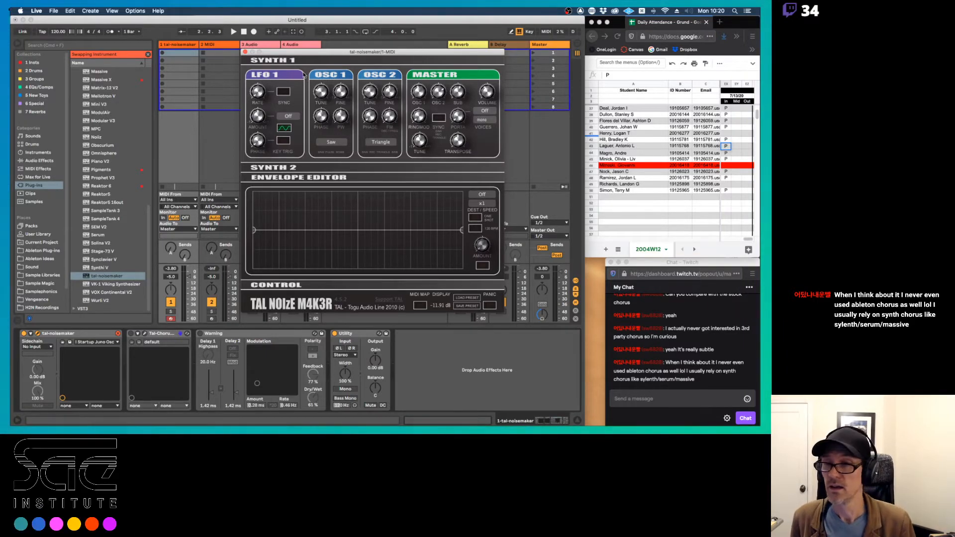
click(152, 57)
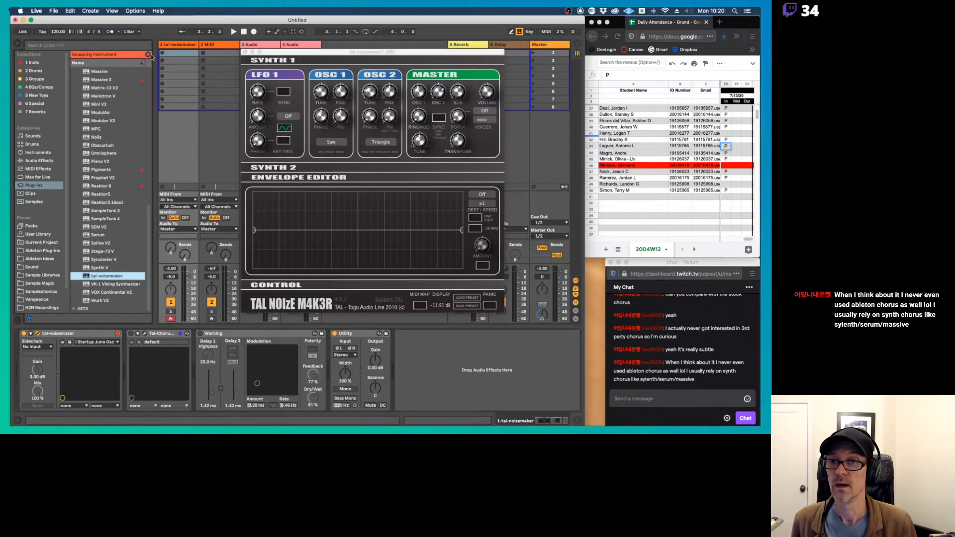
click(148, 55)
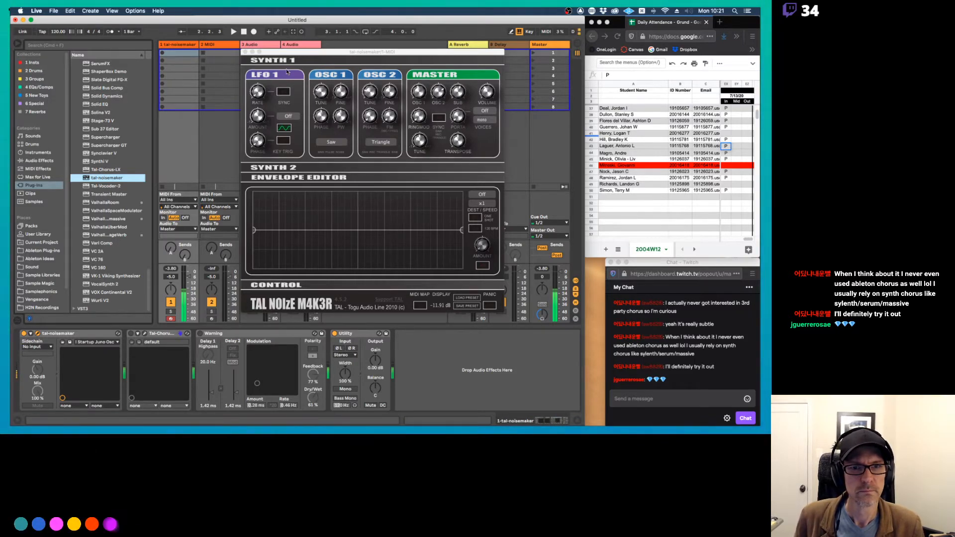
Step: Expand the Synth 2 section, adjust the filter cutoff, and set the filter's contour amount to about 0.67
click(279, 168)
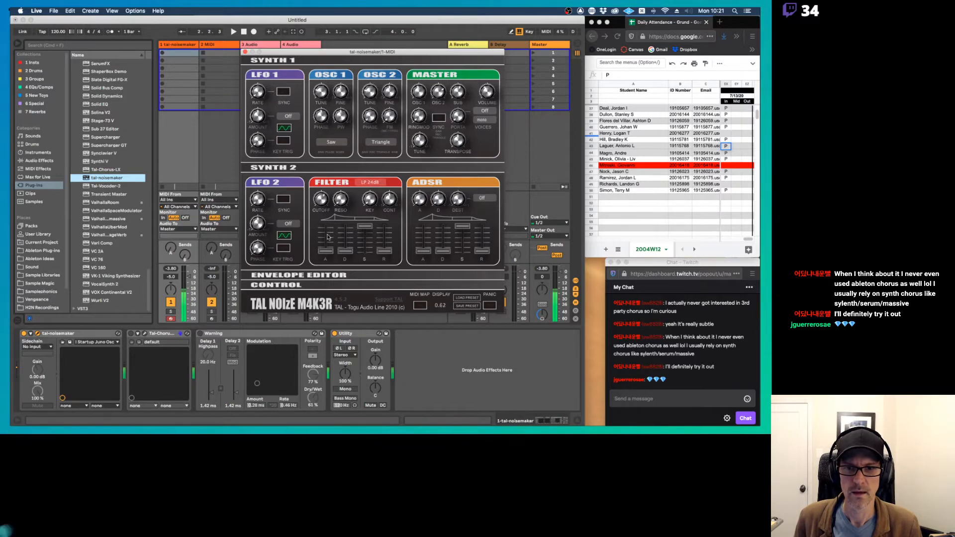
drag(327, 237, 327, 267)
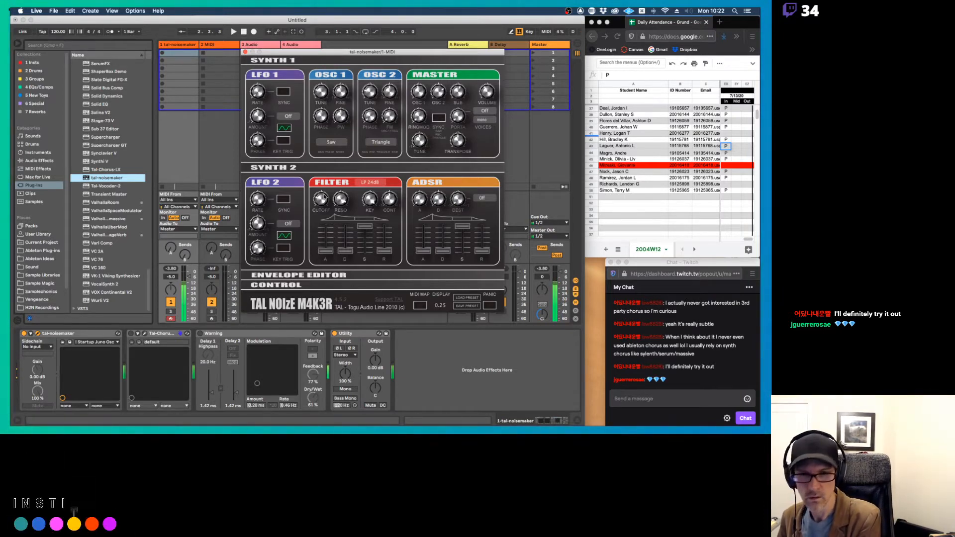
mouse_move(323, 195)
mouse_down()
mouse_move(320, 214)
mouse_move(321, 182)
mouse_up()
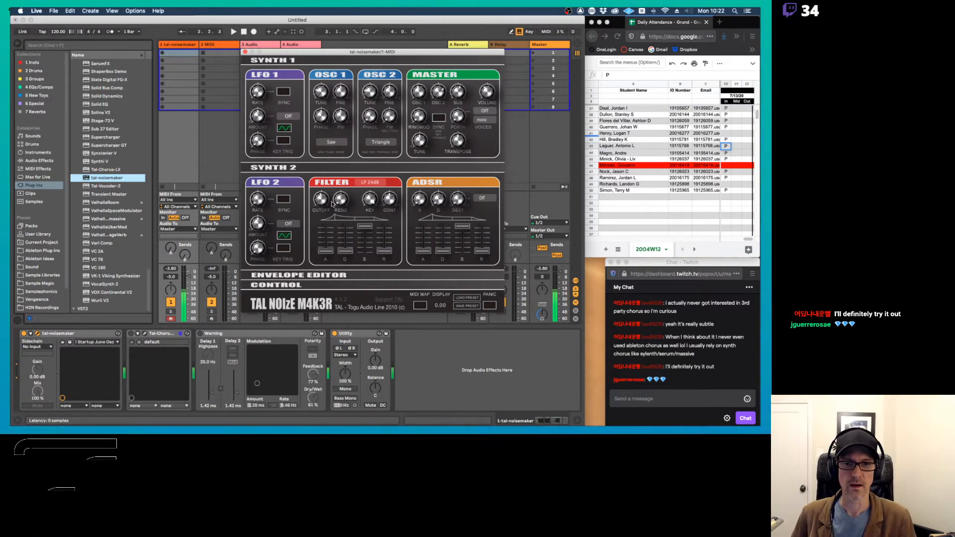
drag(389, 201, 398, 191)
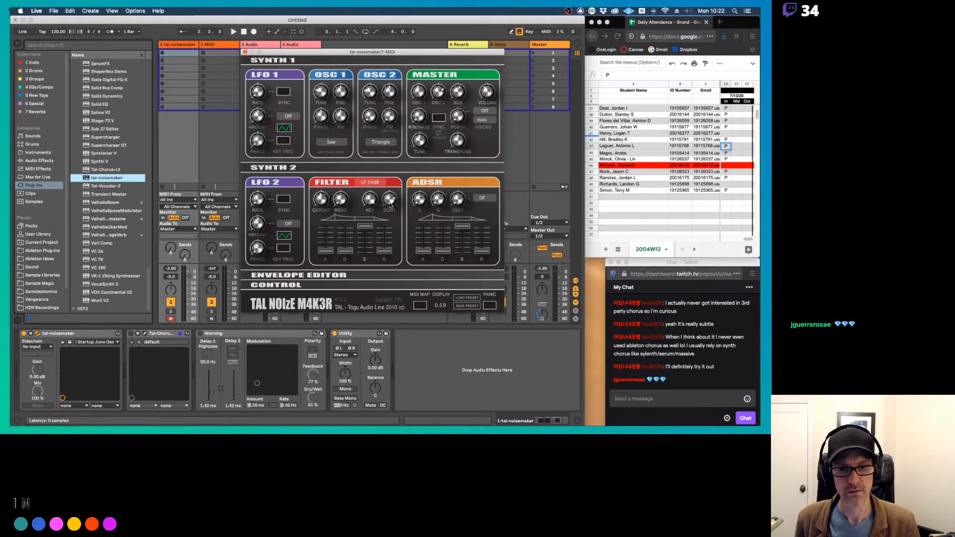
drag(387, 200, 393, 201)
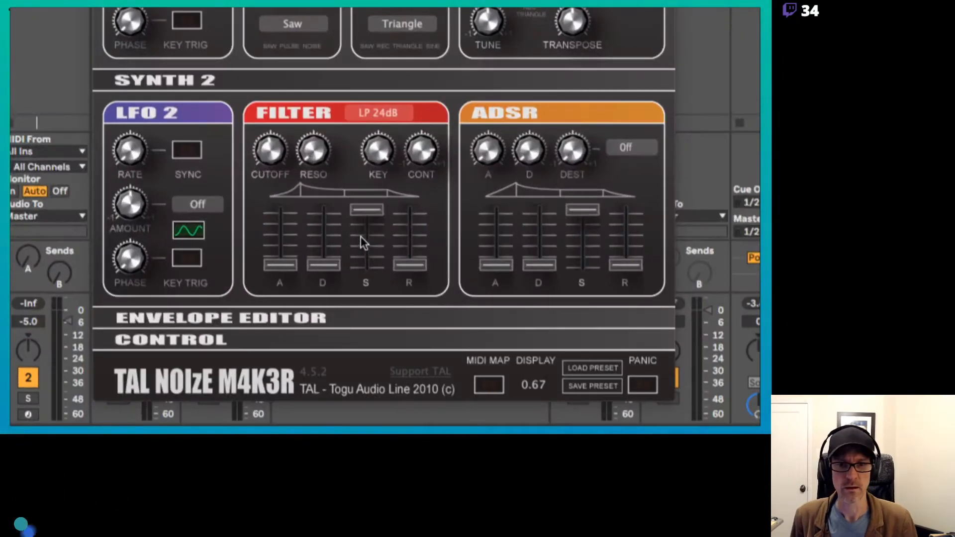
Step: Adjust the filter's key tracking, and sweep the cutoff down to 0.00 and back up to 0.43
drag(383, 154, 414, 159)
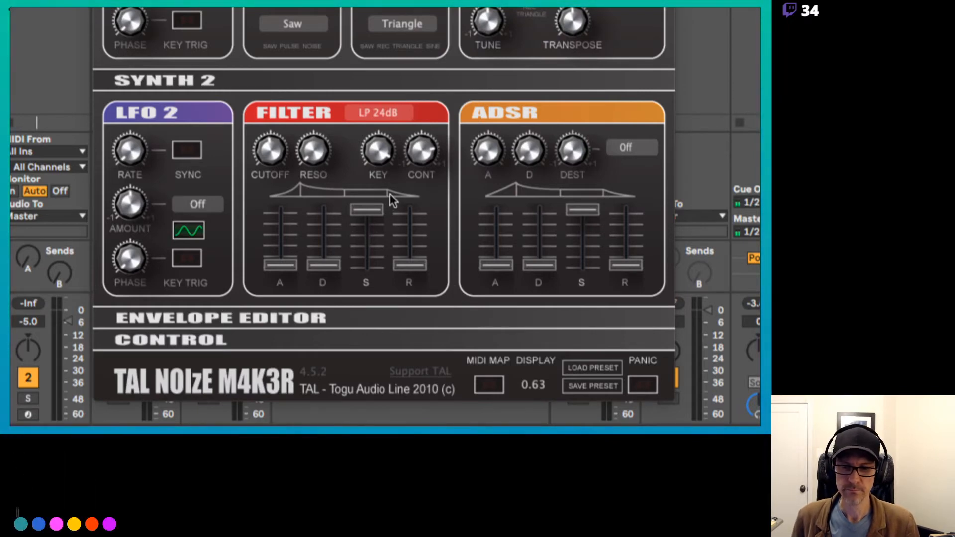
drag(376, 147, 377, 264)
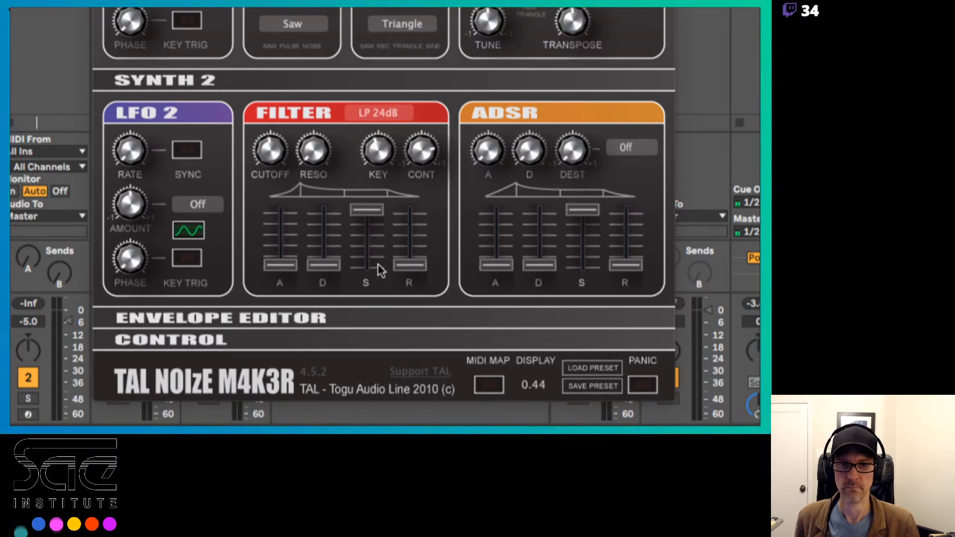
drag(271, 145, 278, 272)
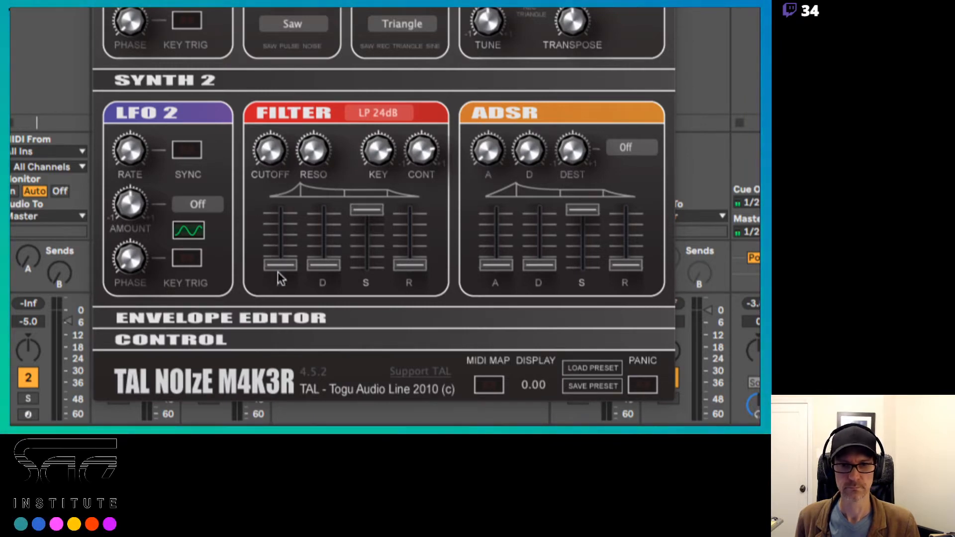
drag(284, 185, 292, 155)
Step: Compare the LP 18dB and LP 6dB filter types while adjusting the contour, and return the filter to LP 24dB
click(366, 118)
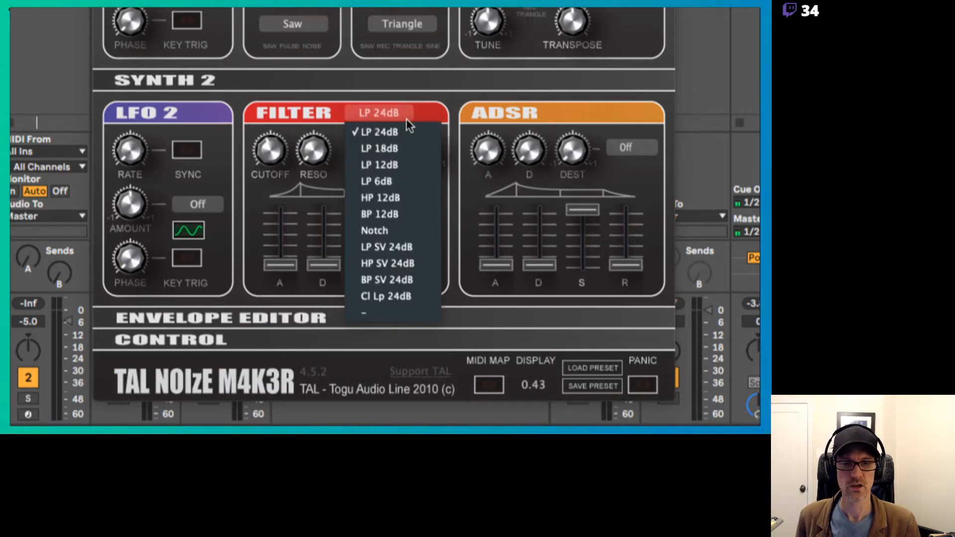
click(393, 148)
click(378, 112)
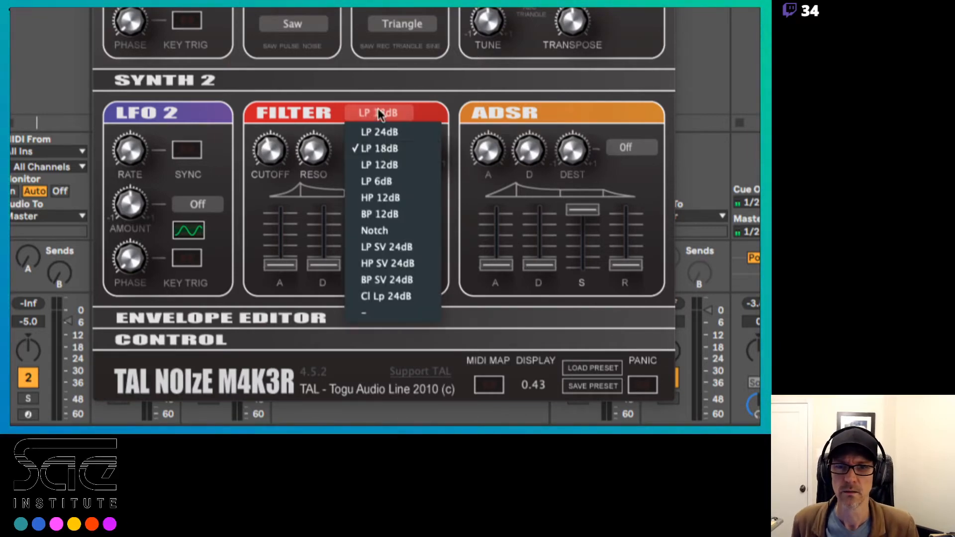
click(378, 179)
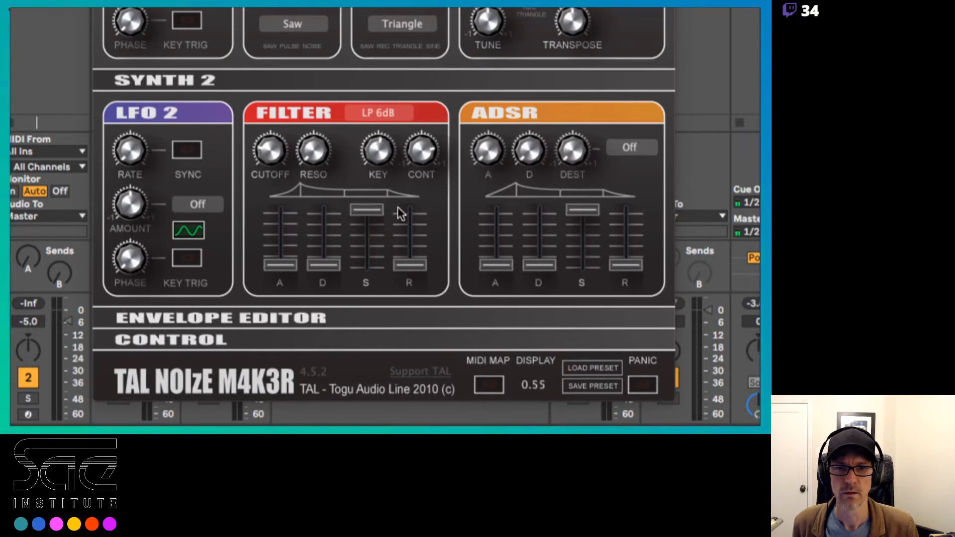
drag(414, 152, 420, 180)
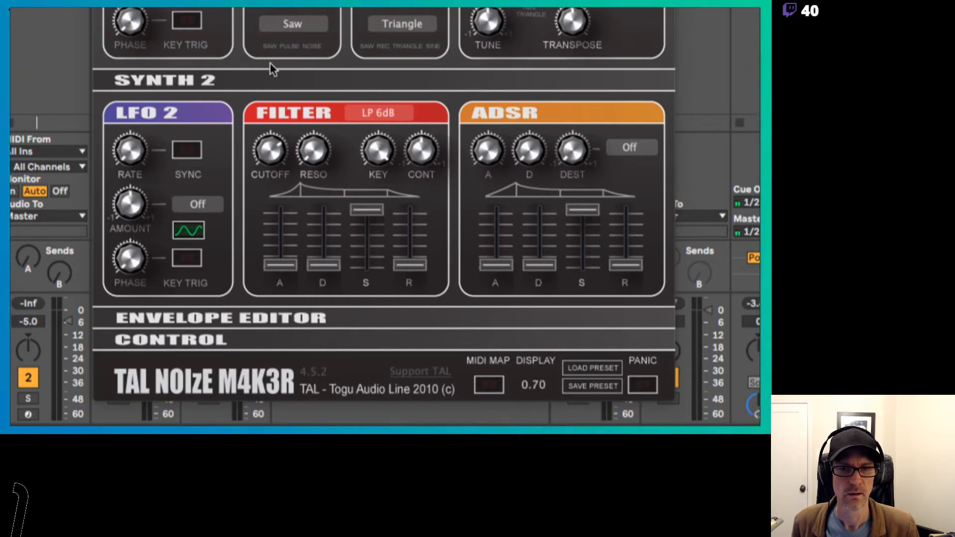
click(366, 108)
click(384, 126)
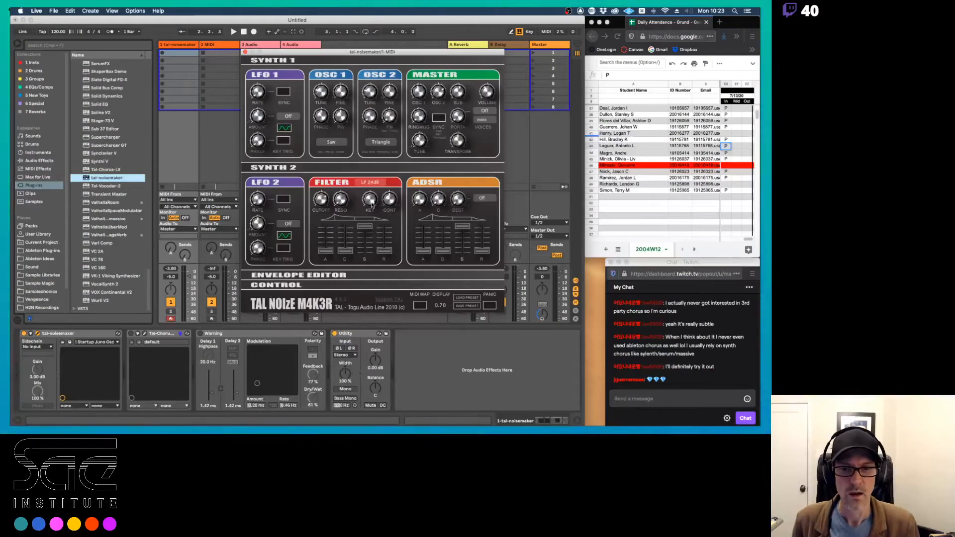
Step: Set the filter envelope's sustain to 0.00 and decay to 0.39, and reset the first track's volume to 0 dB
drag(372, 204, 383, 319)
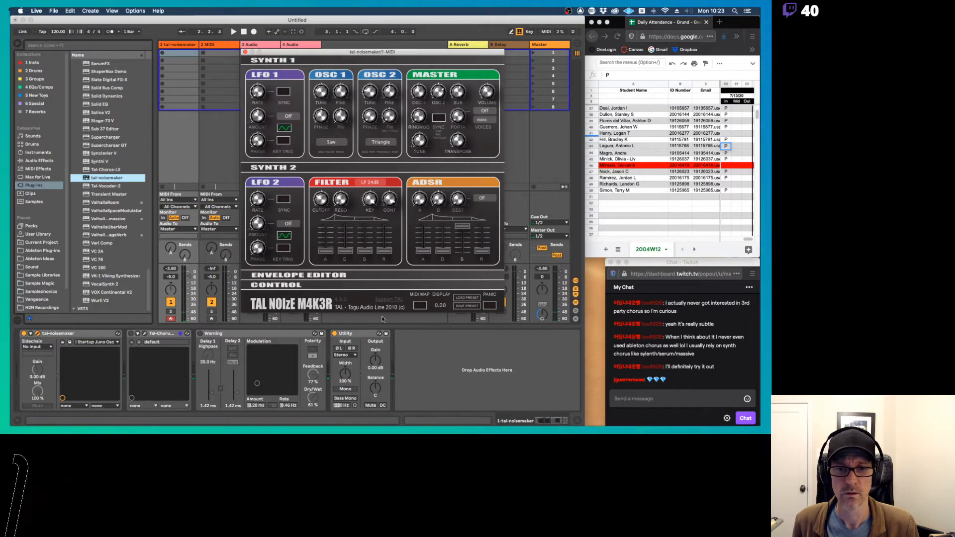
drag(345, 250, 321, 187)
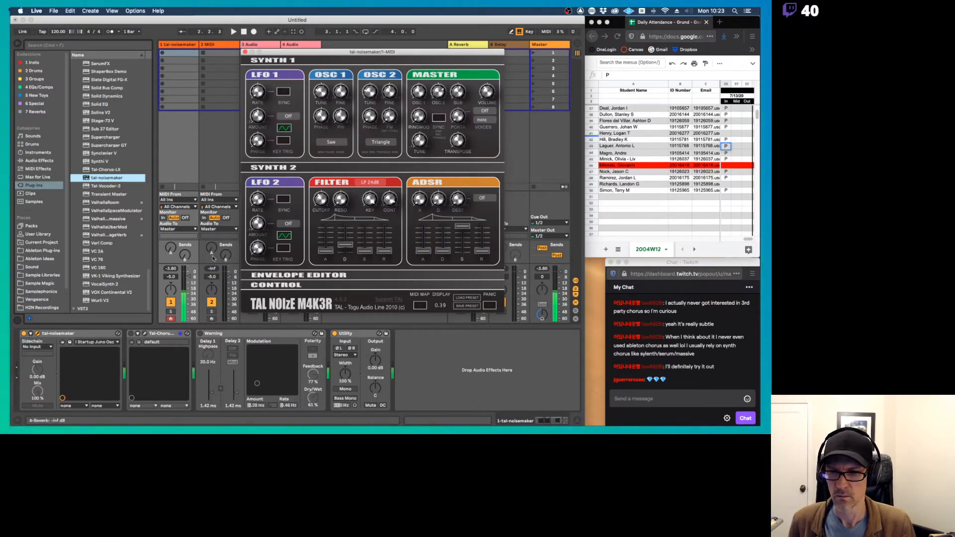
click(186, 278)
double_click(186, 278)
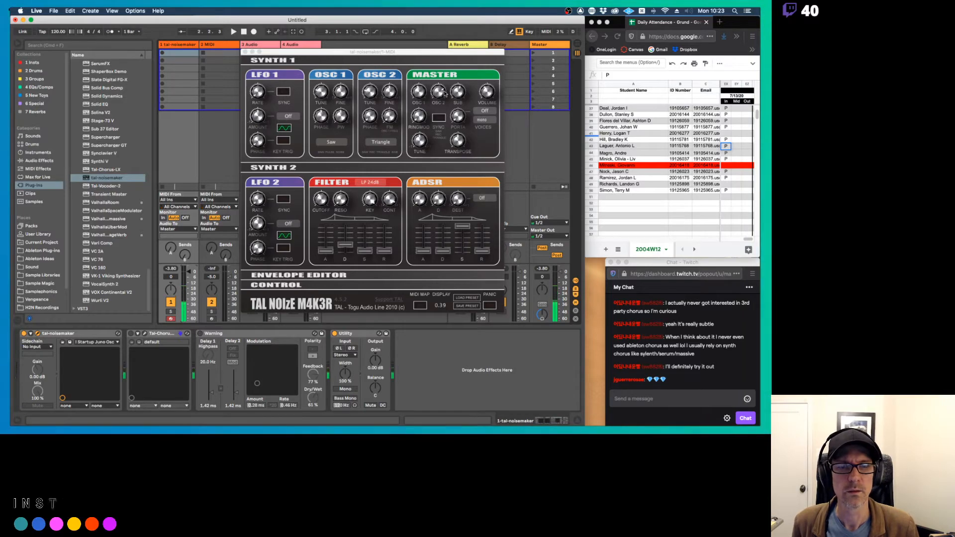
Step: Set the sub oscillator level to -8.08 dB and detune oscillator 2 with its fine tuning
click(460, 94)
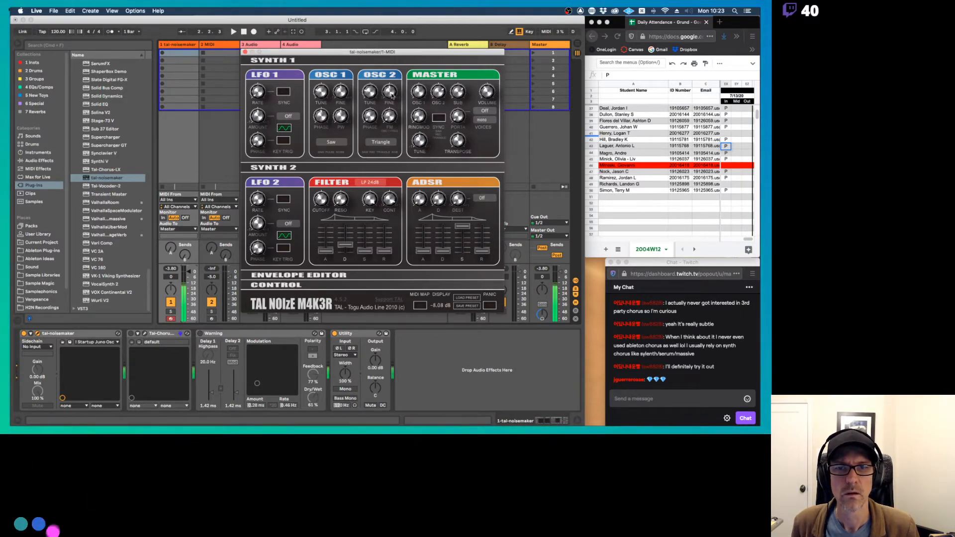
mouse_move(392, 92)
mouse_down()
mouse_move(391, 74)
mouse_move(390, 96)
mouse_up()
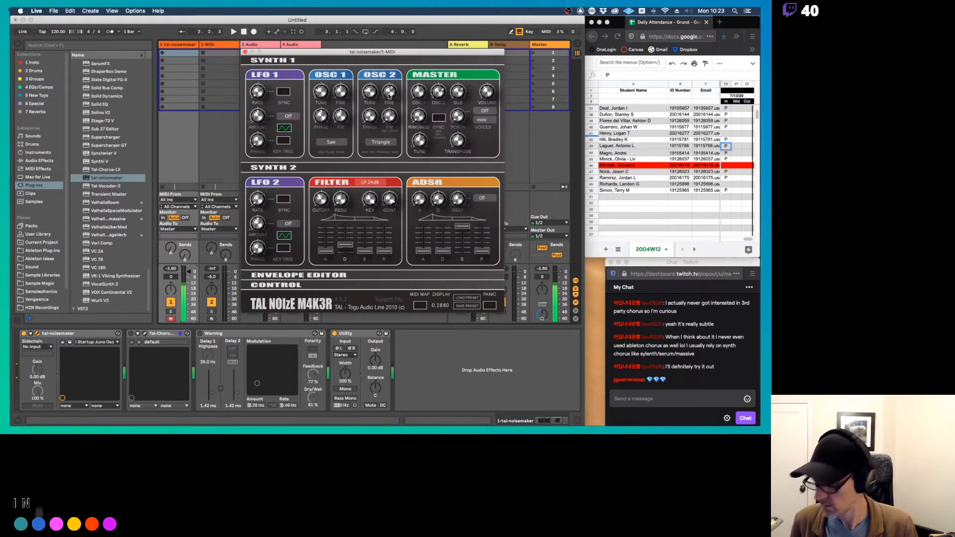
drag(389, 96, 392, 85)
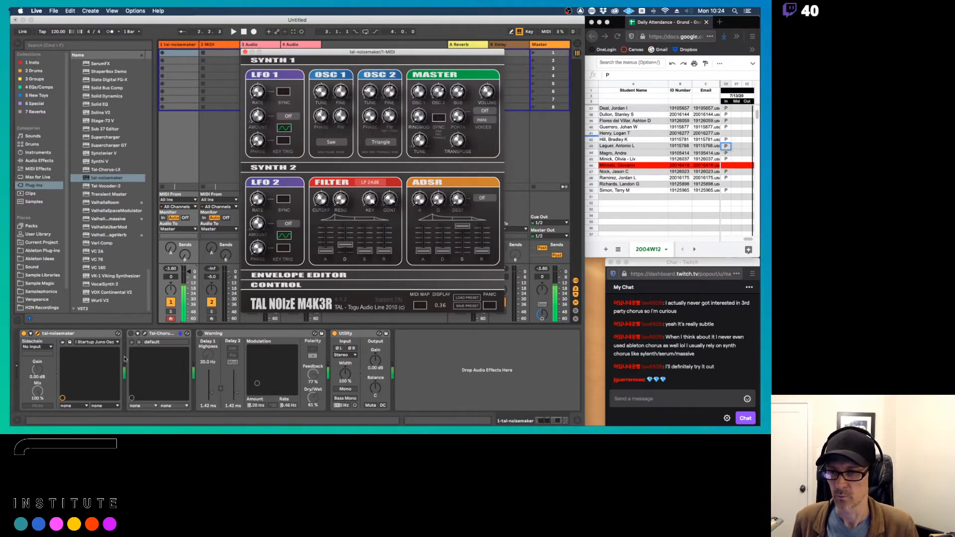
Step: Turn on the Tal-Chorus-LX effect, switch on chorus I, and close its plug-in window
click(131, 334)
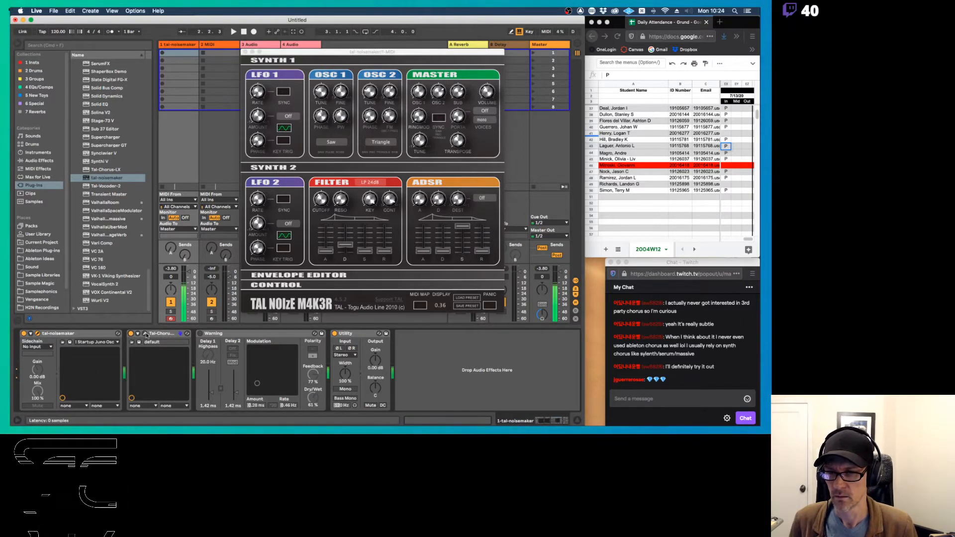
click(145, 334)
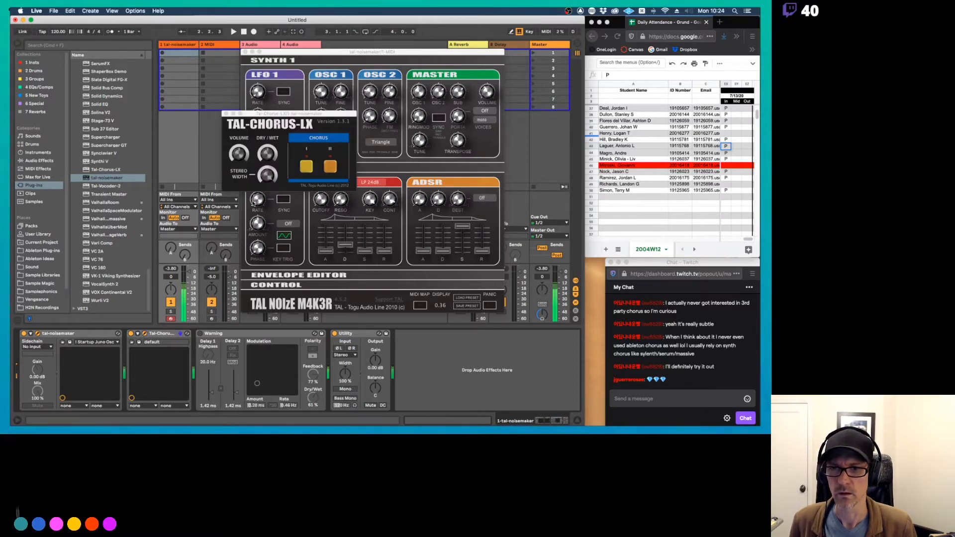
click(302, 169)
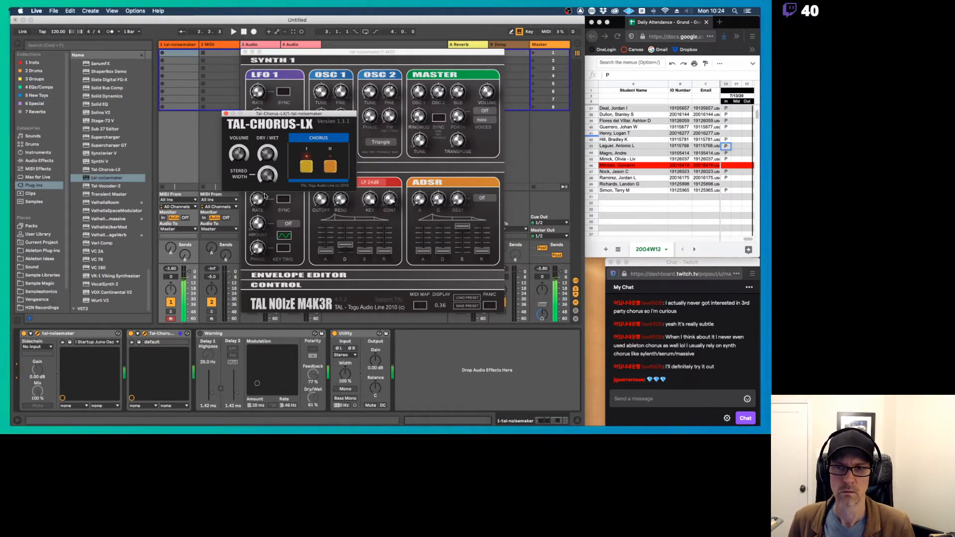
click(226, 113)
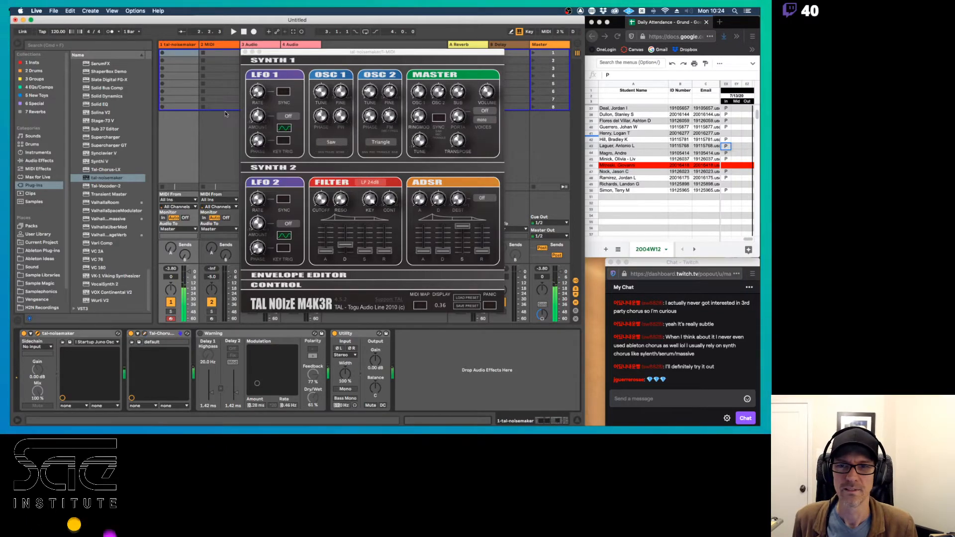
Step: Close the synth window and delete the Tal-Chorus-LX, Warning and tal-noisemaker devices from the first track
click(244, 52)
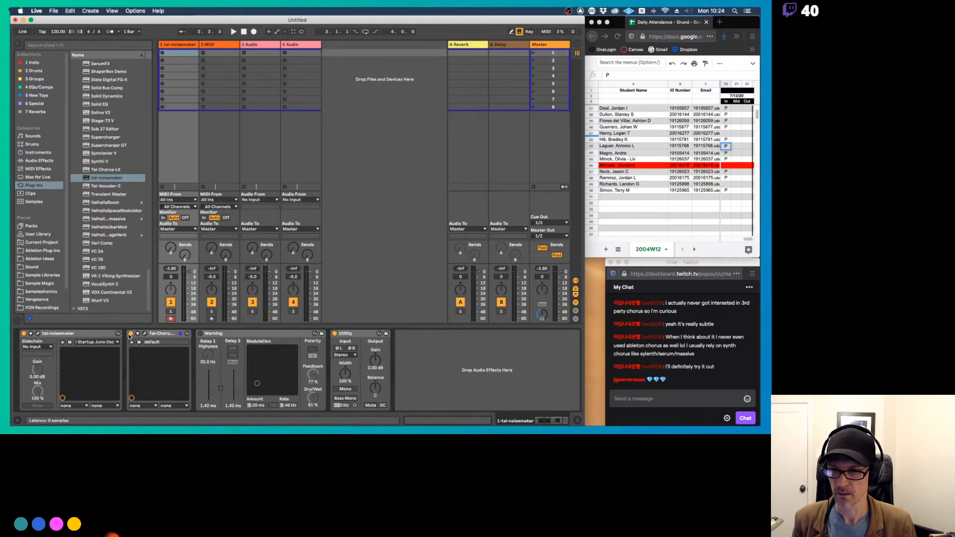
click(161, 333)
key(Delete)
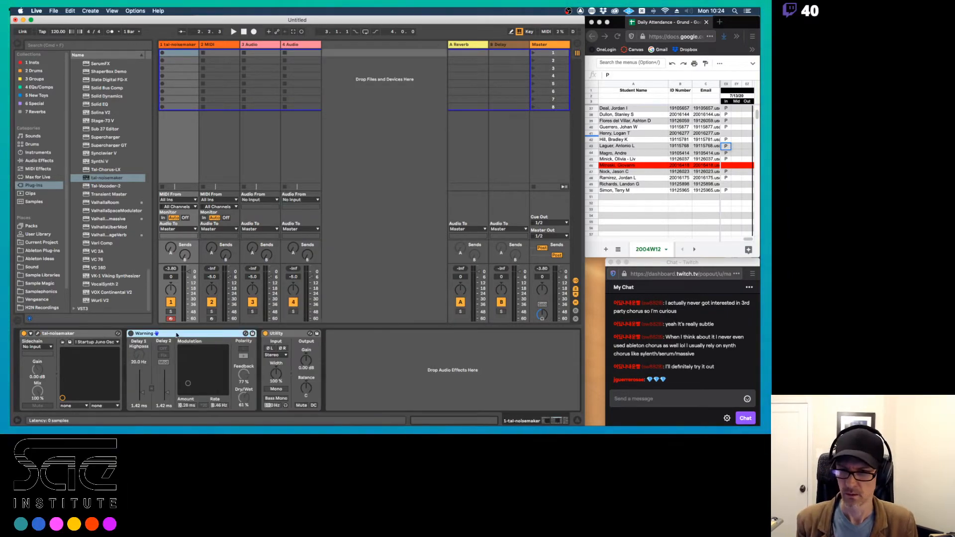
key(Delete)
click(83, 334)
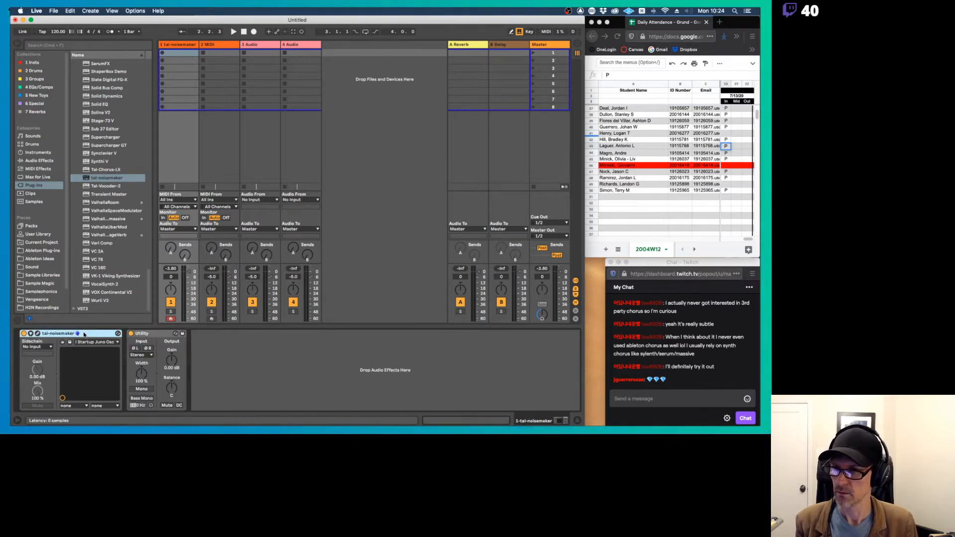
key(Delete)
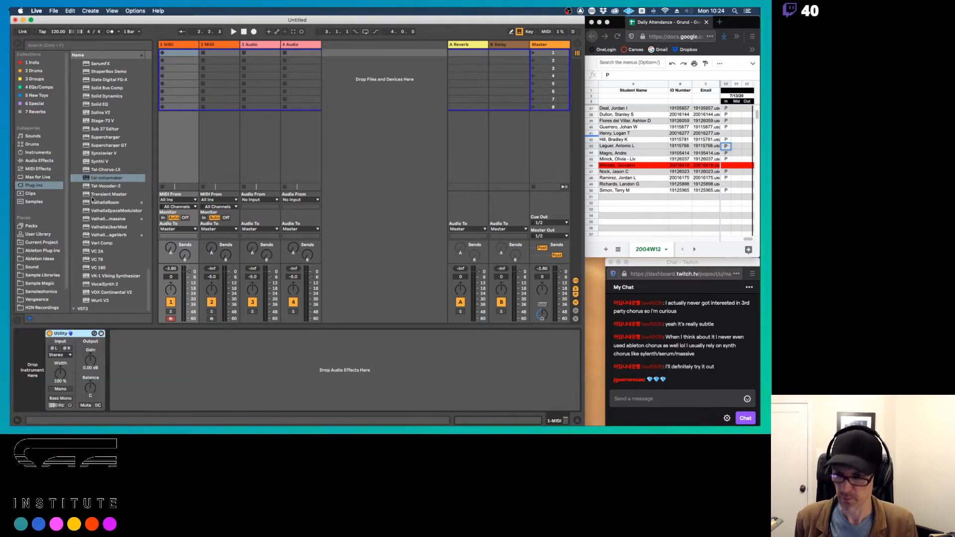
Step: Switch to Firefox and show the Full Bucket ModulAir page and the Spitfire Audio LABS page
key(super+Tab)
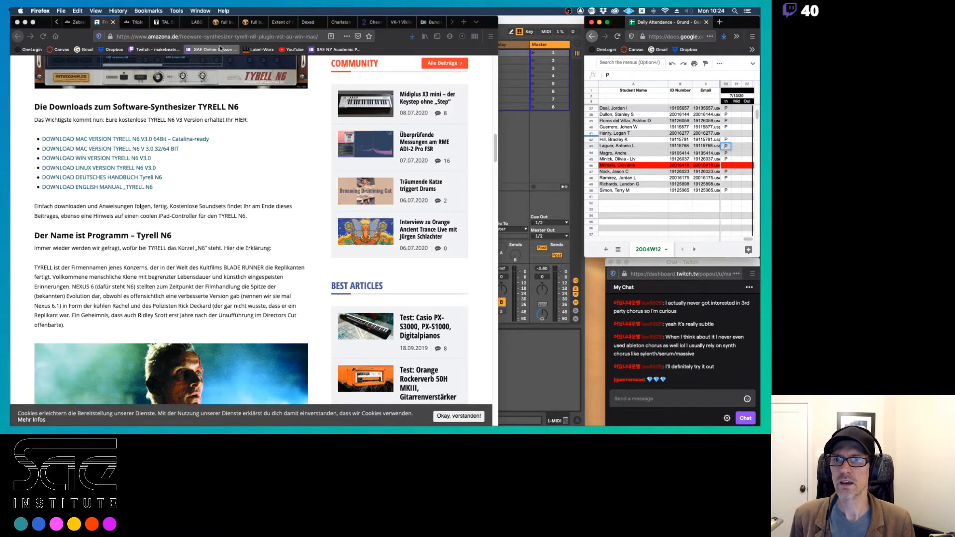
click(223, 25)
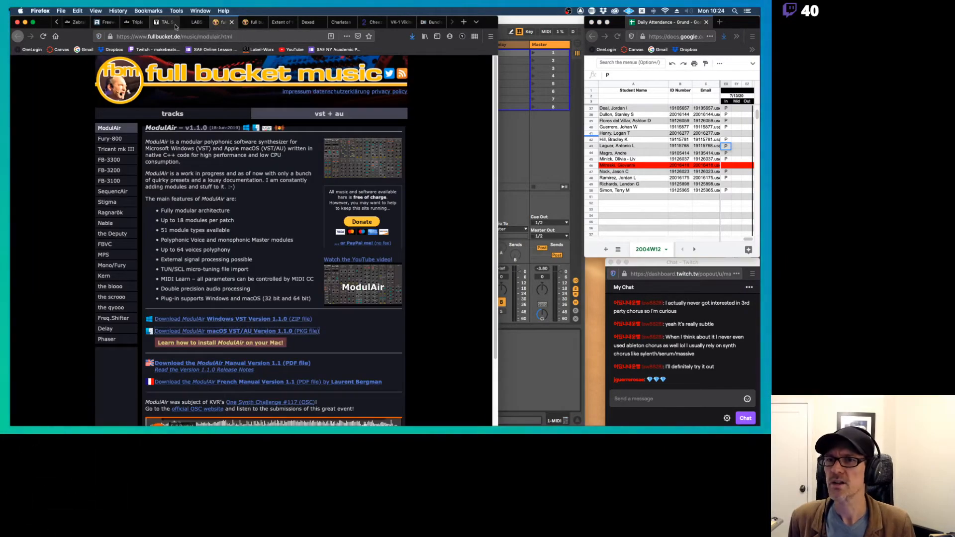
click(189, 24)
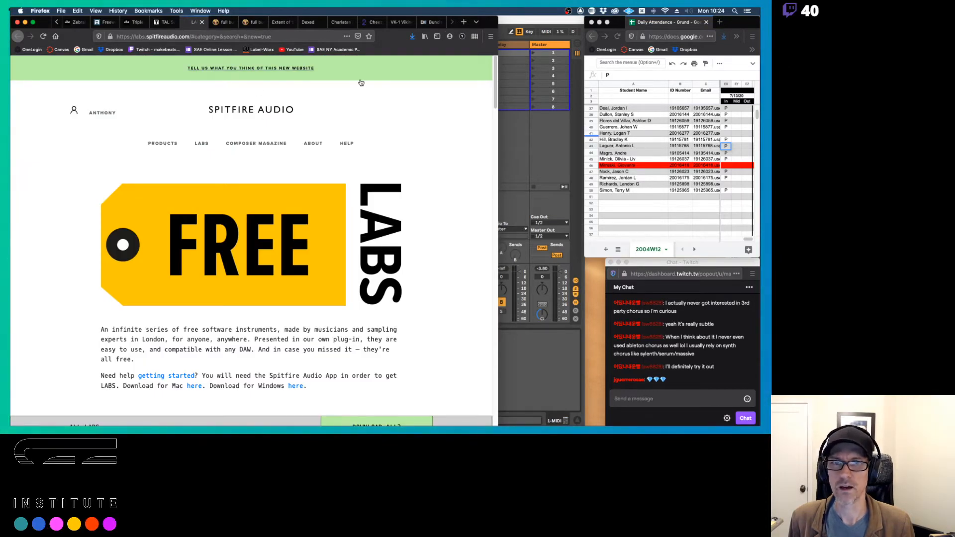
Step: Switch back to Live and load the LABS plug-in as the instrument on the first MIDI track
key(super+Tab)
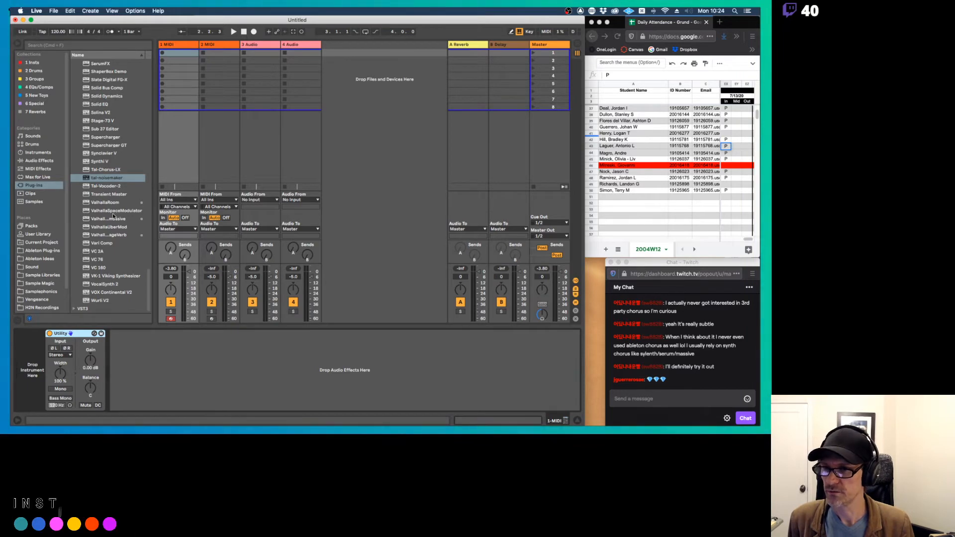
scroll(113, 213, up, 6)
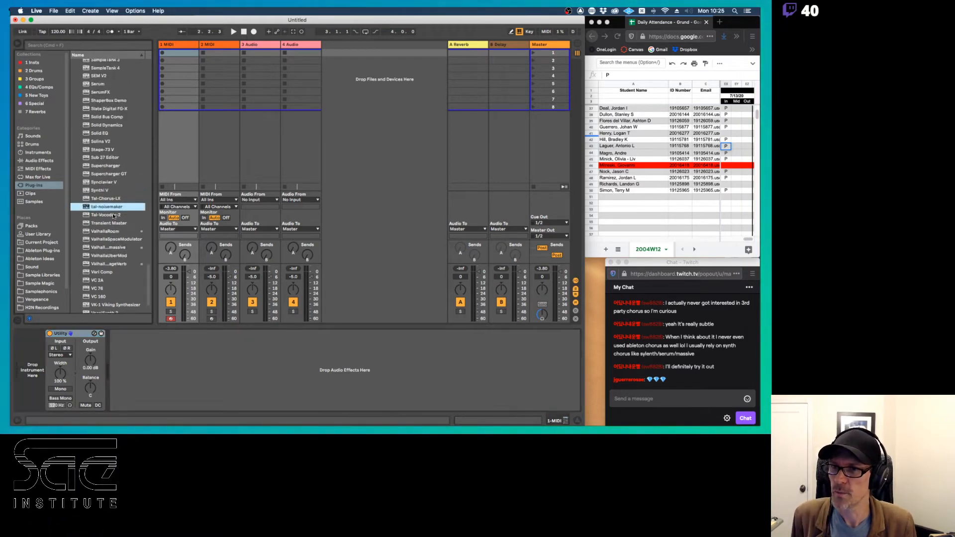
scroll(113, 213, up, 9)
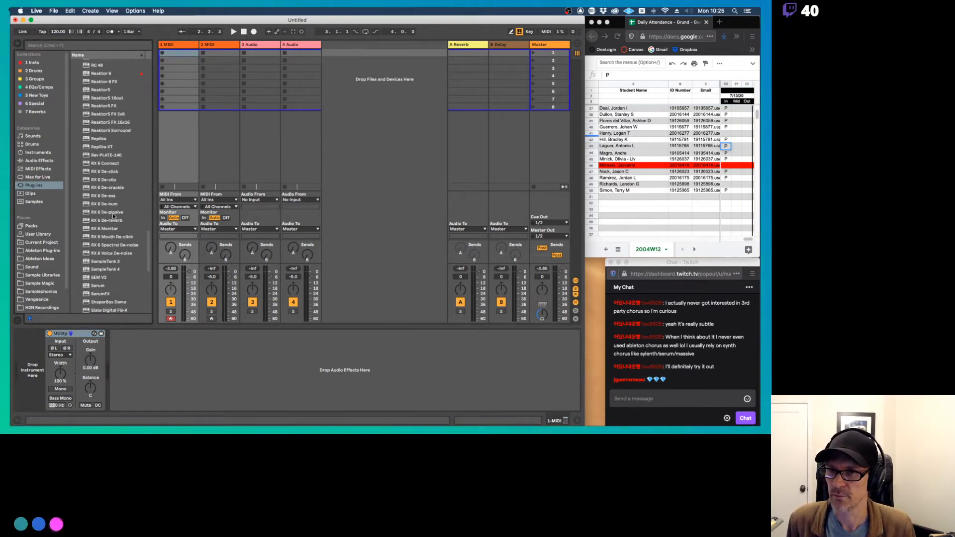
scroll(113, 216, up, 2)
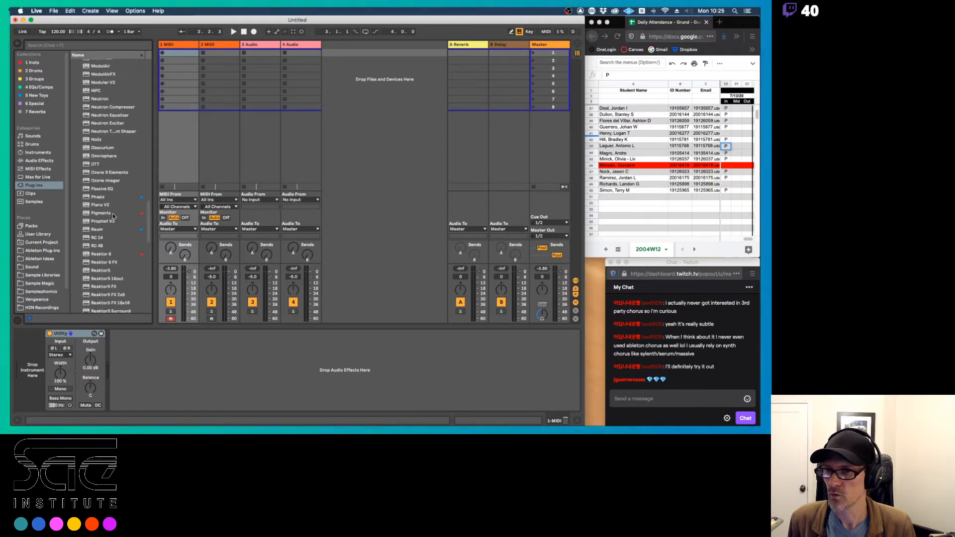
scroll(113, 216, up, 6)
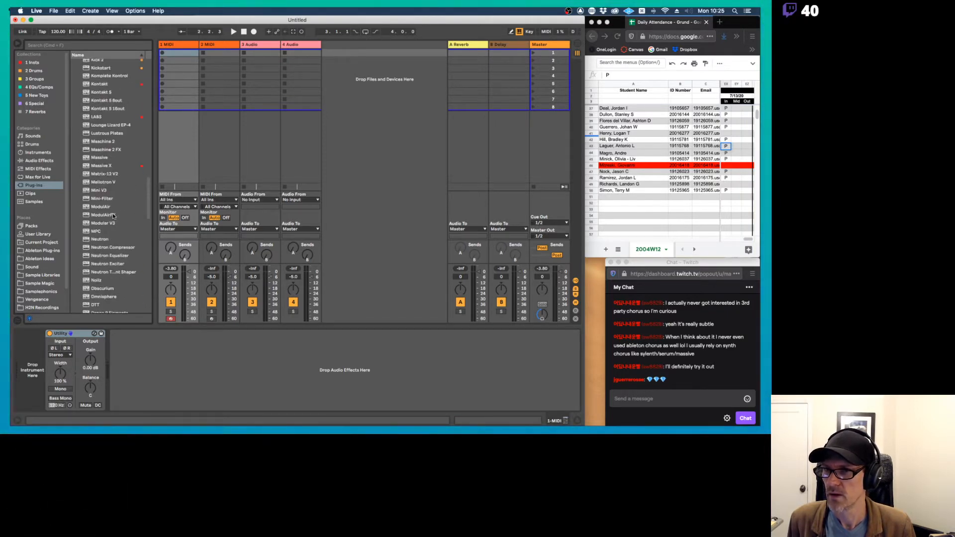
drag(86, 117, 38, 372)
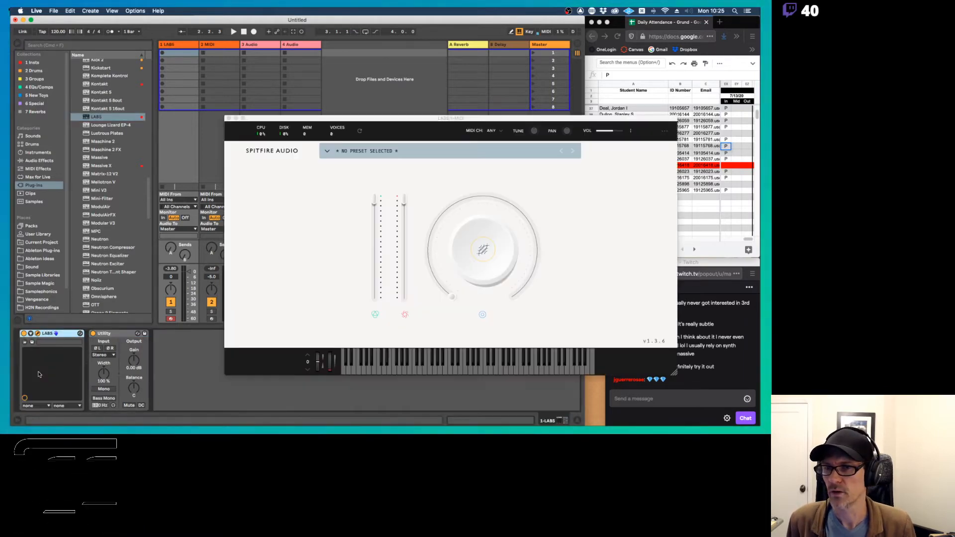
Step: Delete the second MIDI track and both audio tracks, and move the LABS window clear of the chat
click(221, 48)
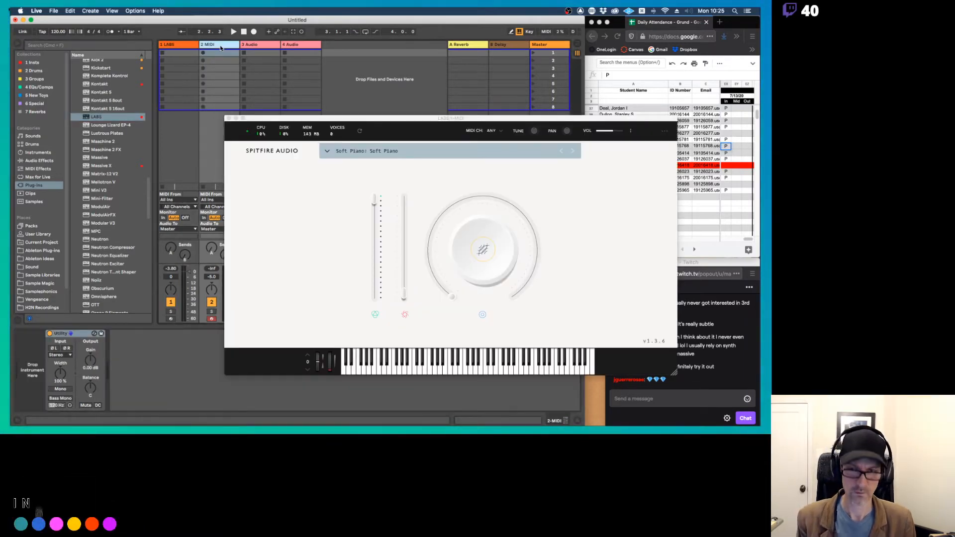
key(Delete)
key(Delete)
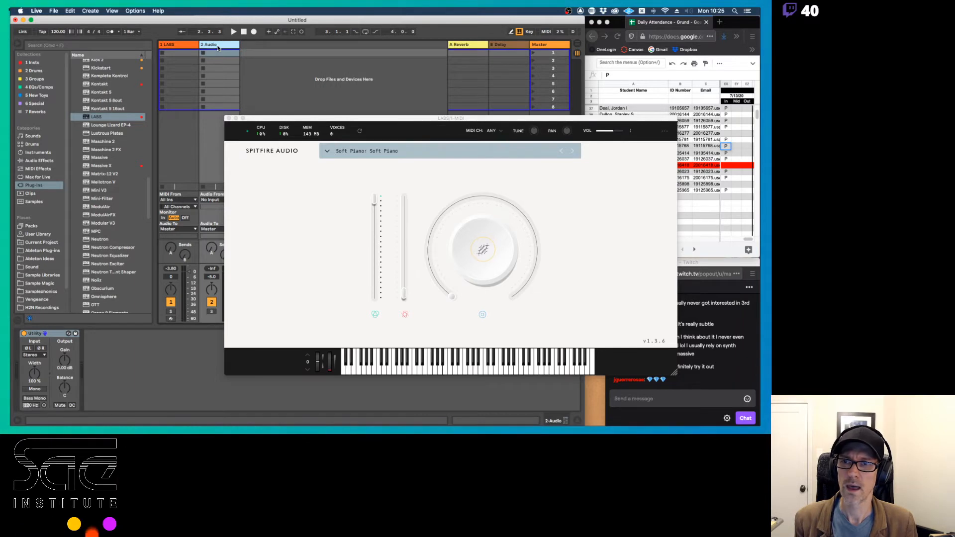
key(Delete)
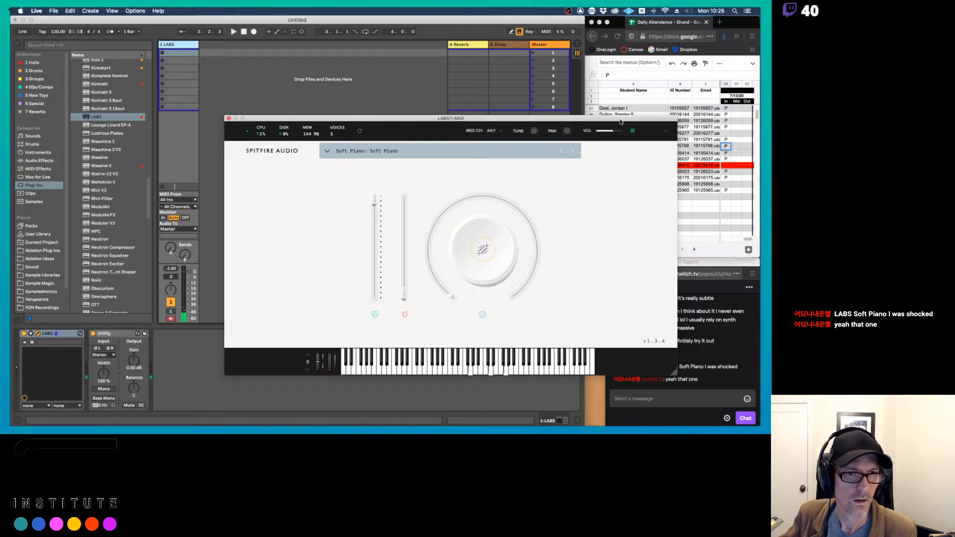
drag(637, 140, 541, 120)
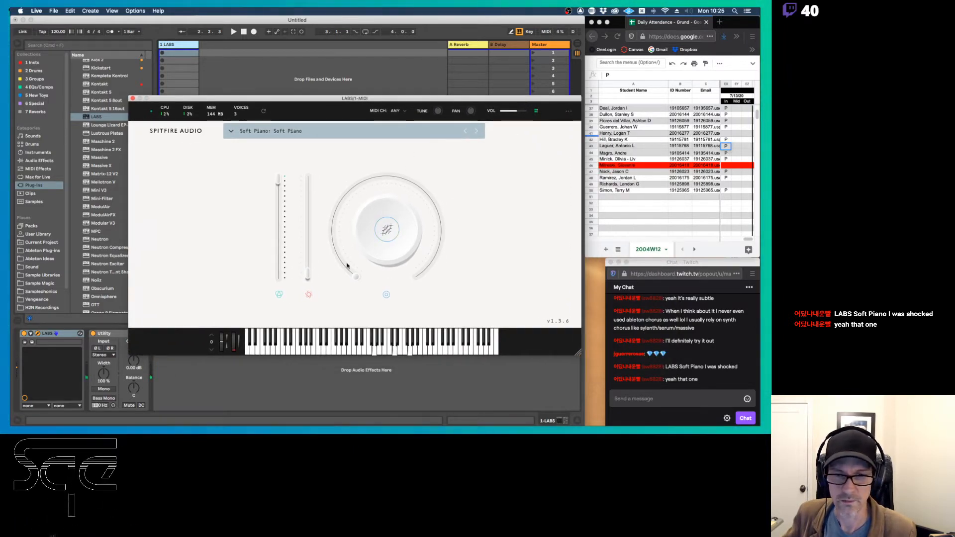
Step: Raise the large dial of LABS Soft Piano to about 55% and on to well past halfway, and try the two sliders
mouse_move(349, 276)
drag(351, 263, 369, 115)
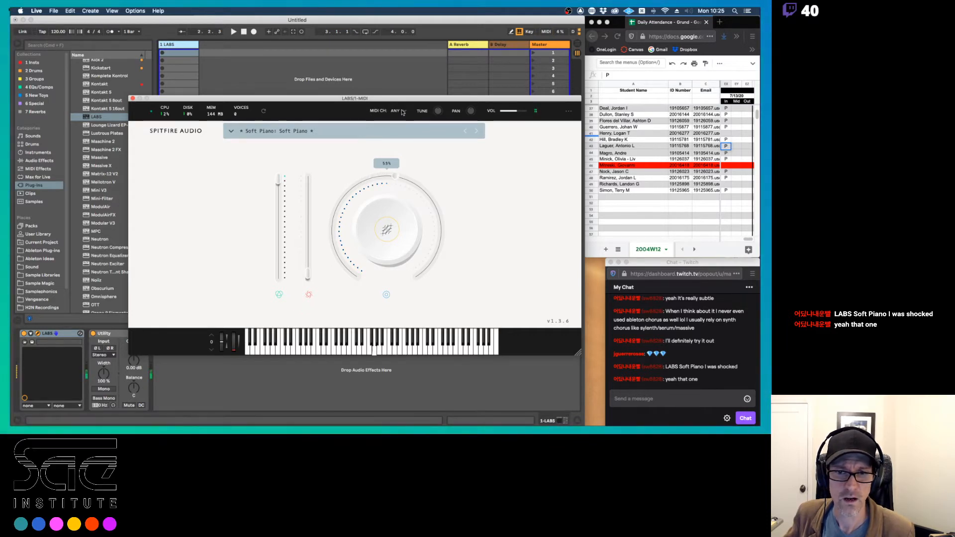
drag(380, 175, 425, 208)
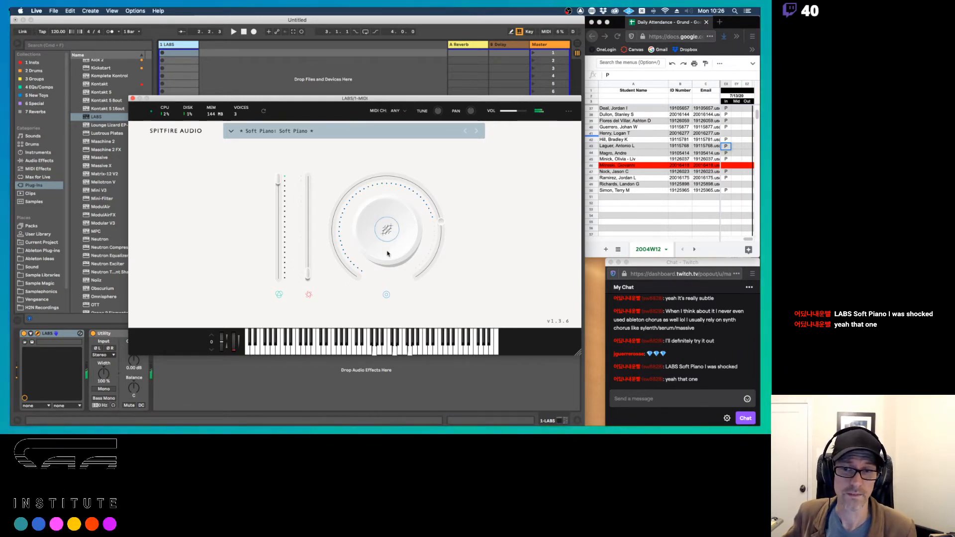
mouse_move(307, 272)
mouse_down()
mouse_move(305, 189)
mouse_move(306, 273)
mouse_up()
key(ctrl+Up)
key(ctrl+Up)
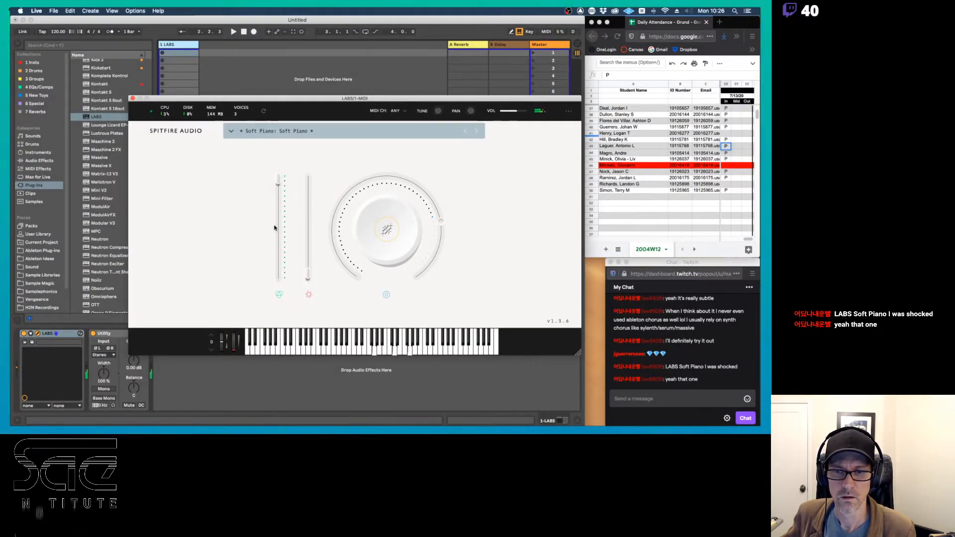
mouse_move(277, 181)
mouse_down()
mouse_move(277, 261)
mouse_move(277, 181)
mouse_up()
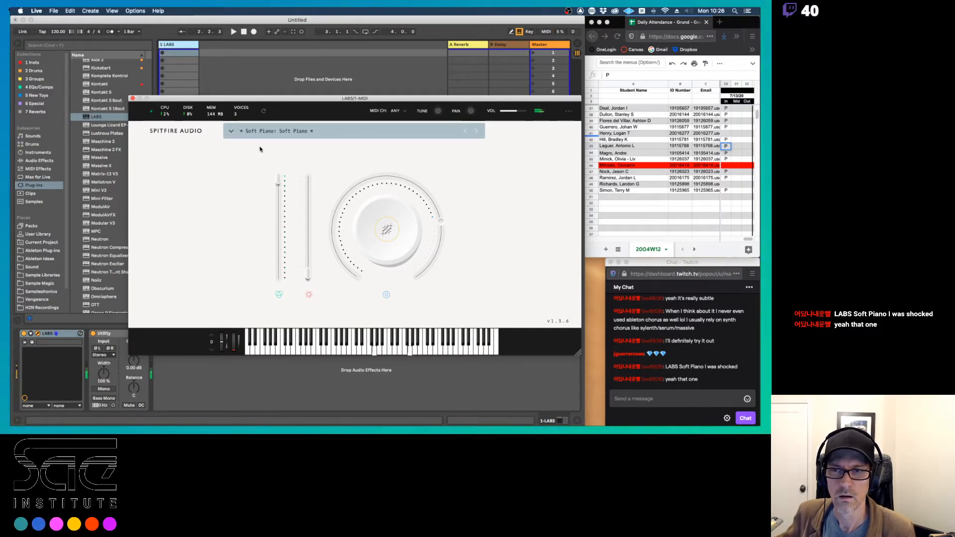
Step: Load the Trumpet Fields preset Bumblebee in LABS and advance to the next preset, Cautious Mute
click(231, 132)
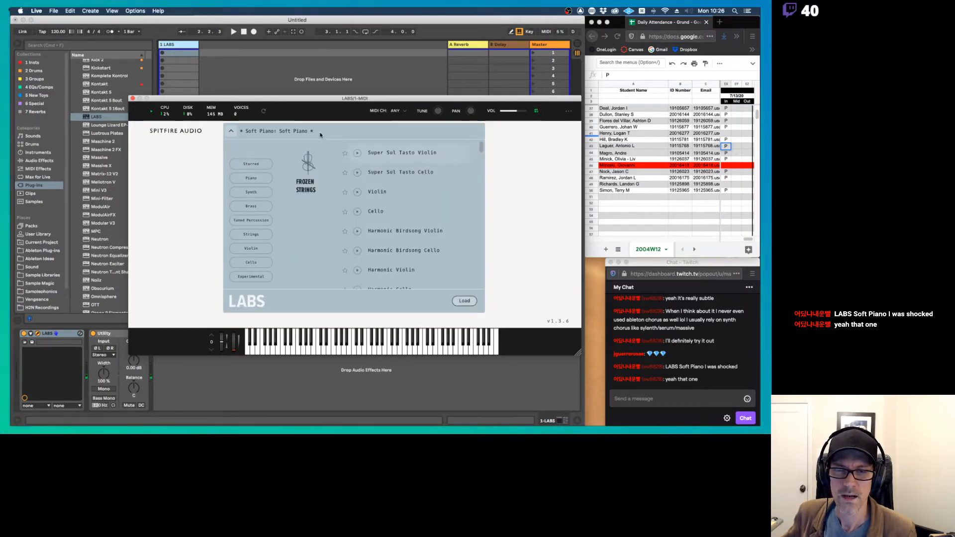
scroll(354, 164, down, 5)
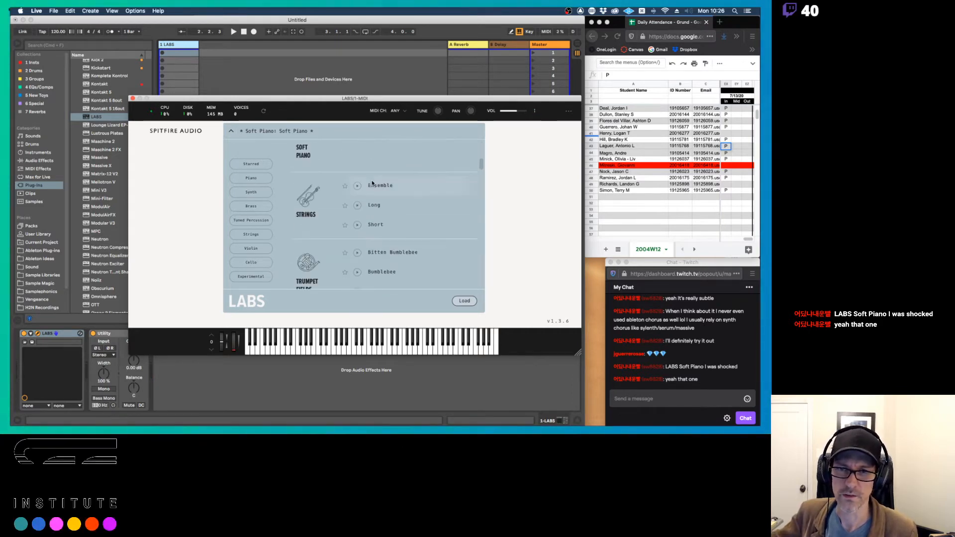
scroll(373, 184, down, 3)
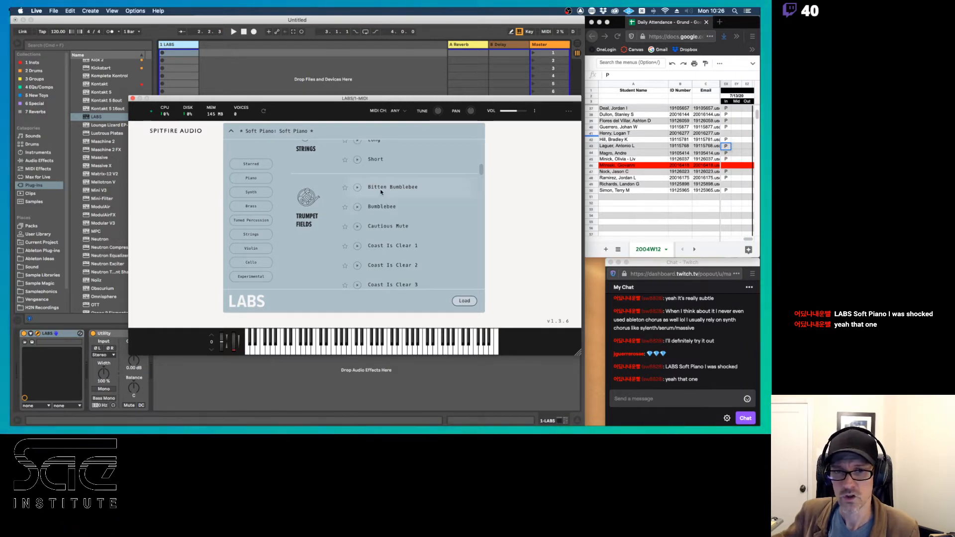
click(469, 302)
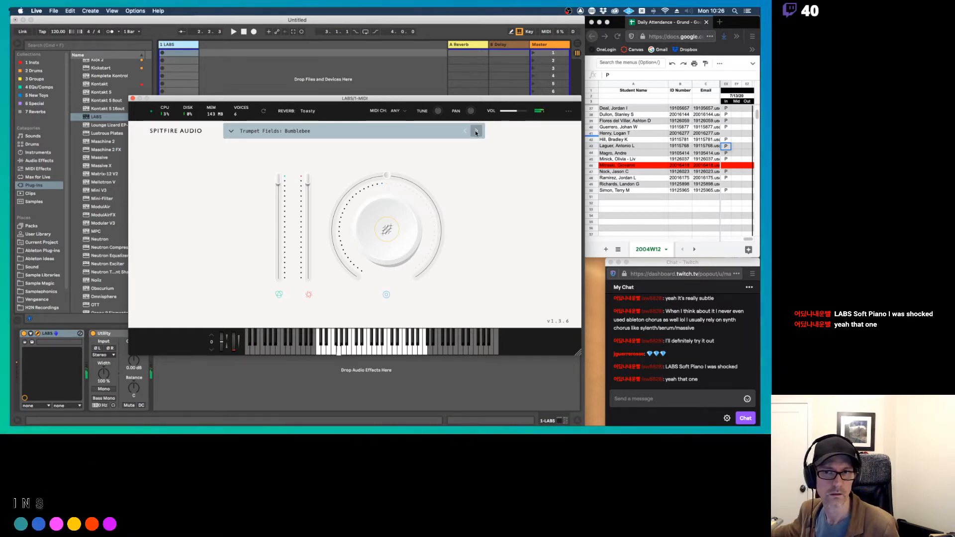
click(475, 131)
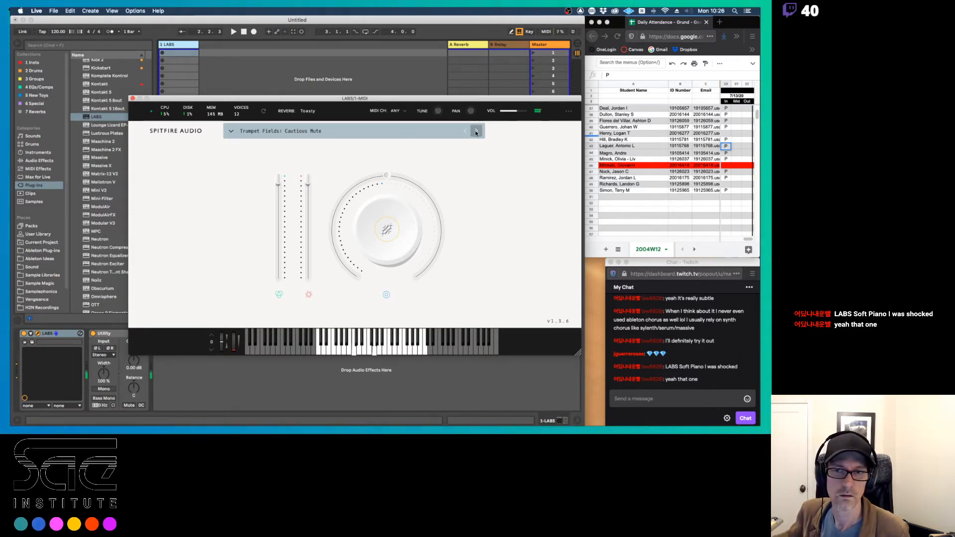
Step: Load the Frozen Strings preset Violin in LABS and raise its large dial from zero to well past halfway
click(303, 130)
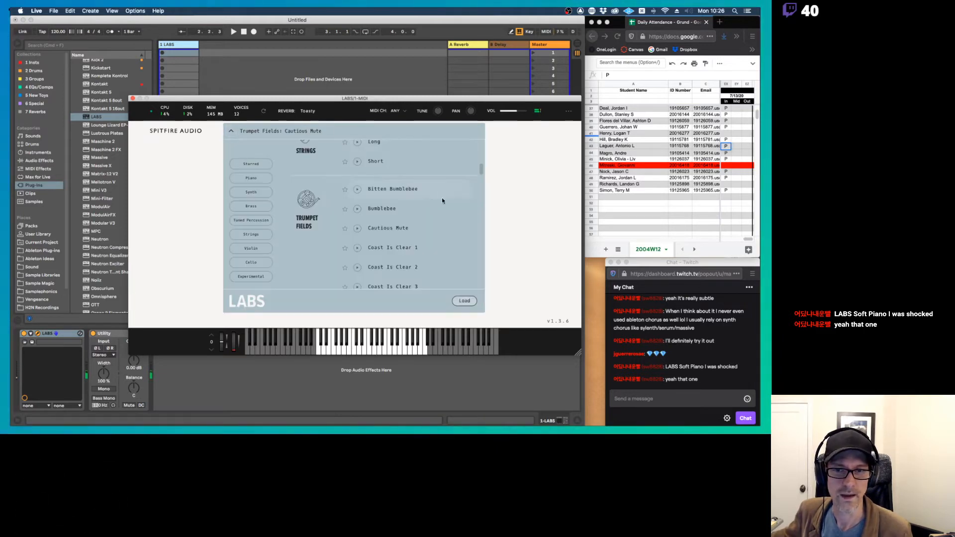
scroll(429, 203, up, 10)
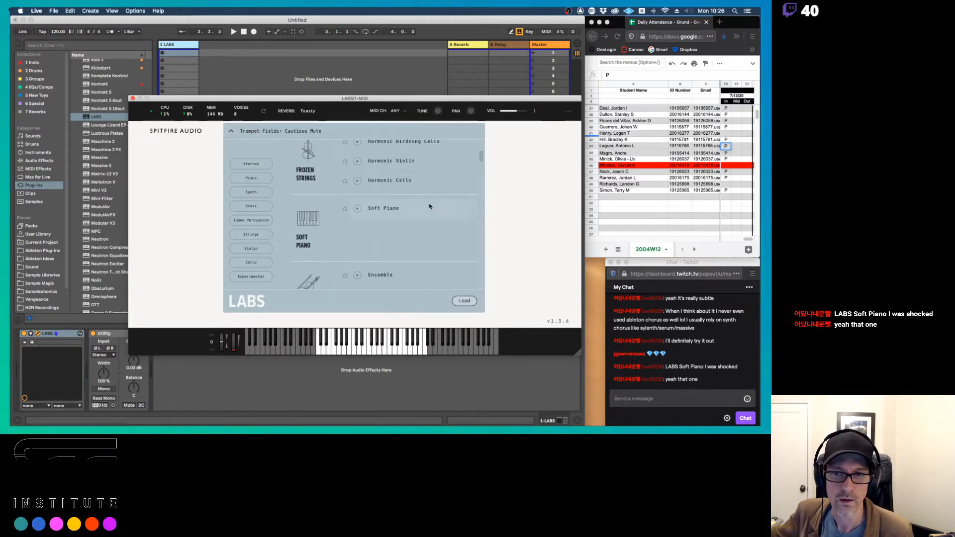
scroll(429, 203, up, 3)
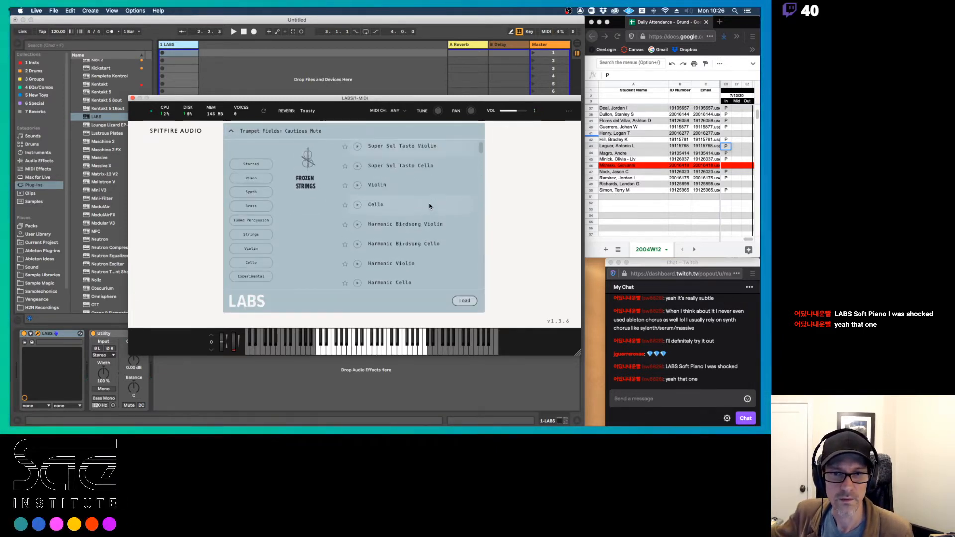
click(371, 185)
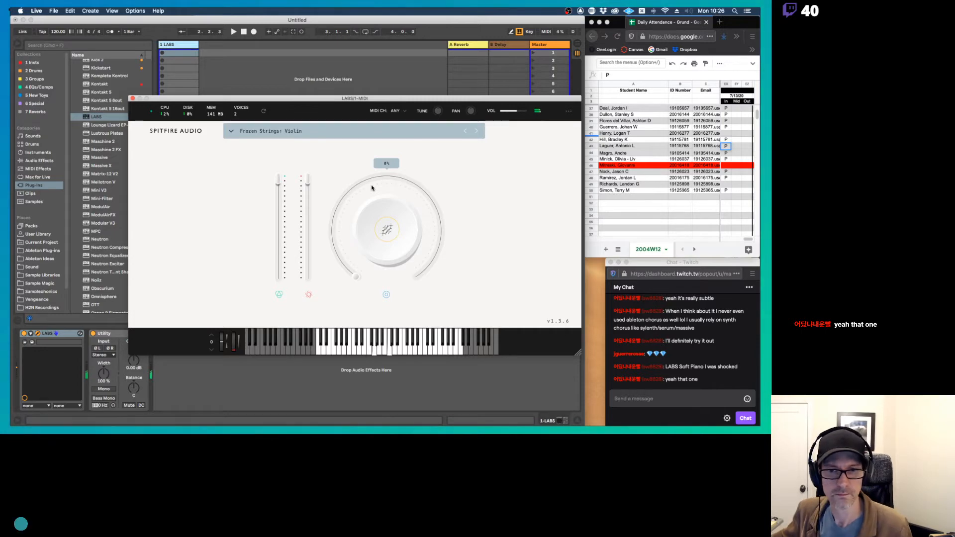
drag(356, 277, 355, 191)
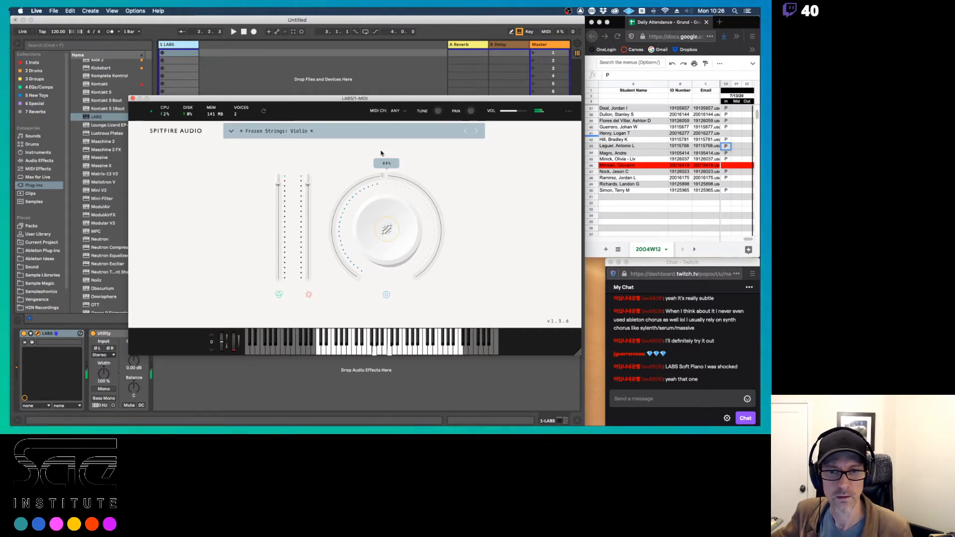
drag(438, 171, 451, 196)
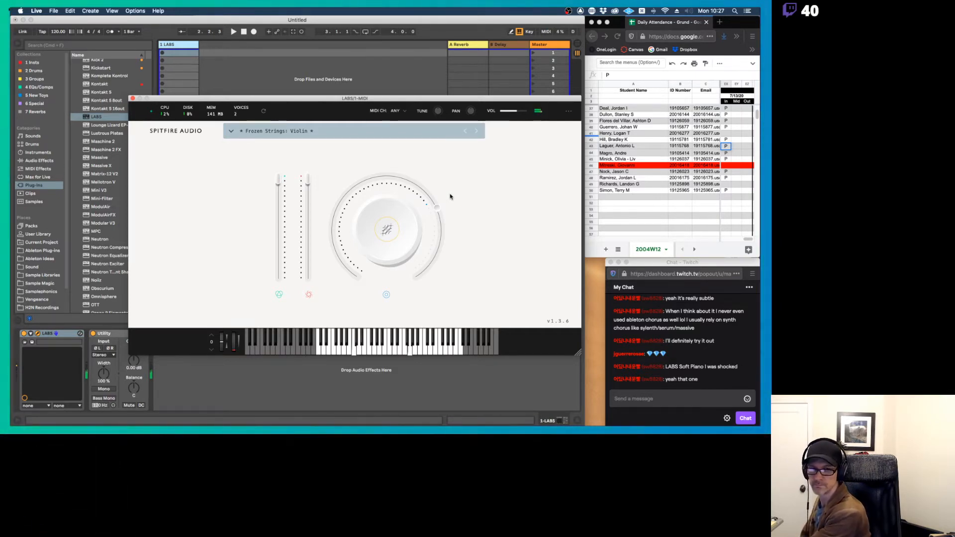
Step: Browse down the LABS preset list and load 02 Granular Wurli from Modular Pianos
click(279, 130)
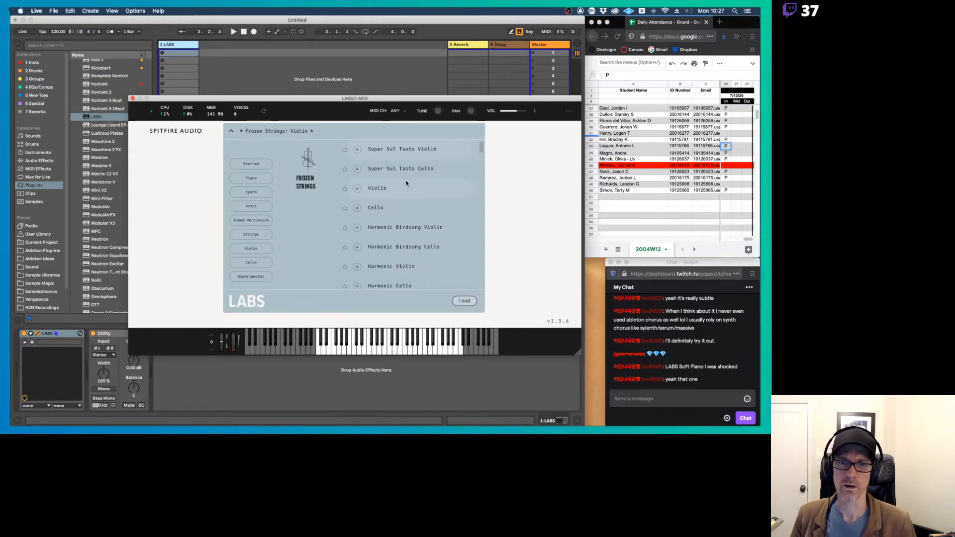
scroll(406, 183, down, 4)
scroll(406, 183, down, 10)
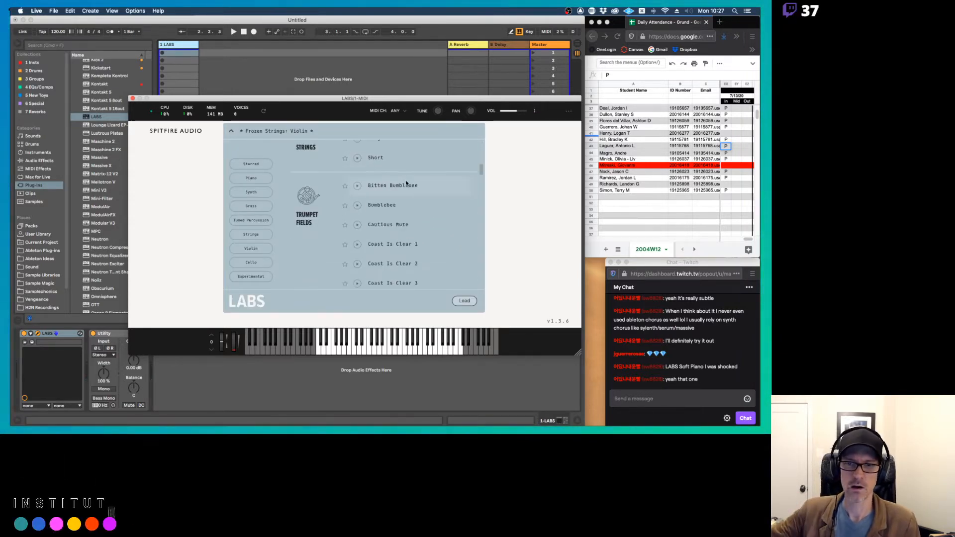
scroll(406, 183, down, 4)
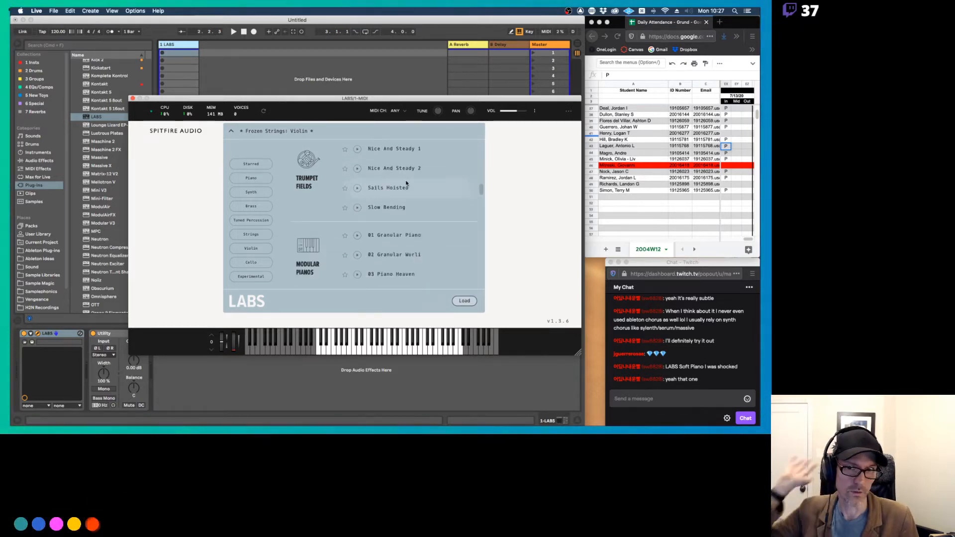
scroll(406, 183, down, 2)
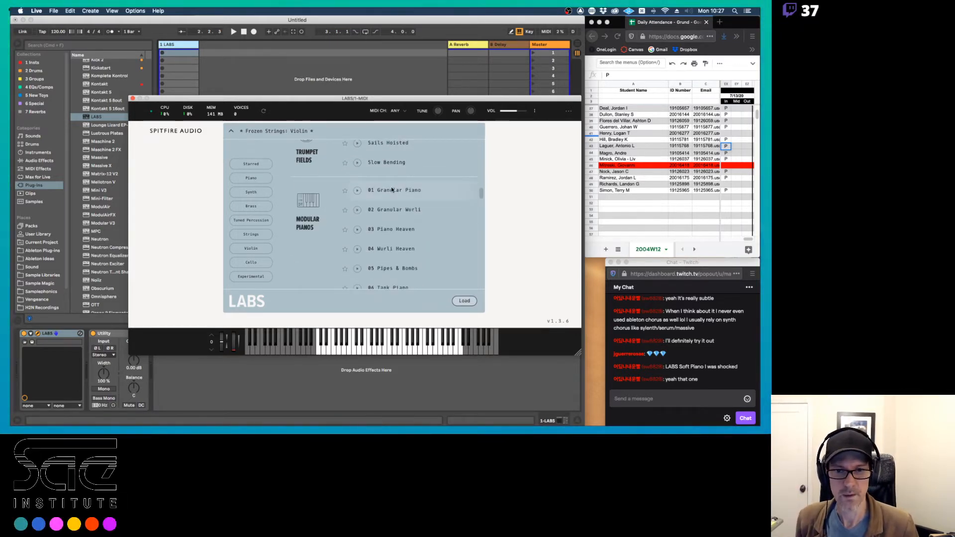
scroll(391, 190, down, 3)
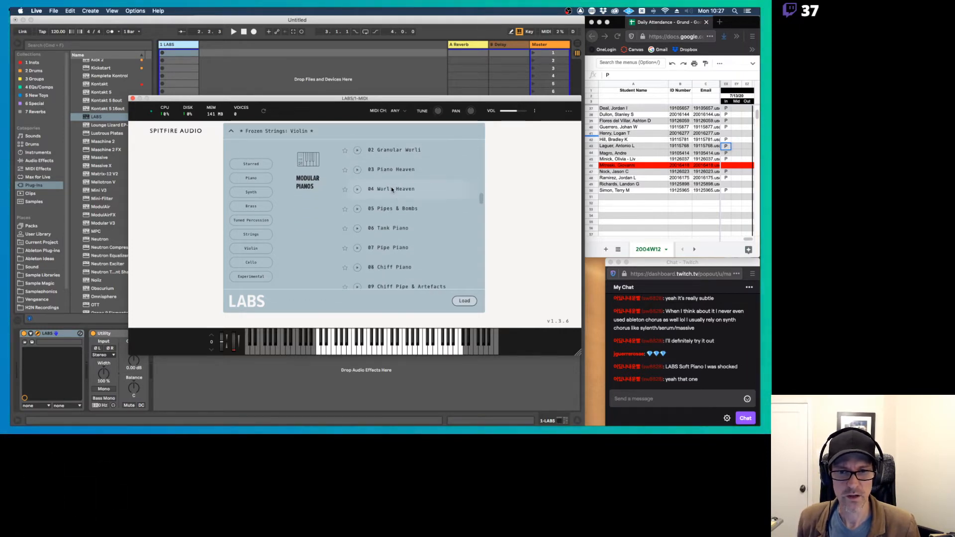
scroll(385, 169, up, 1)
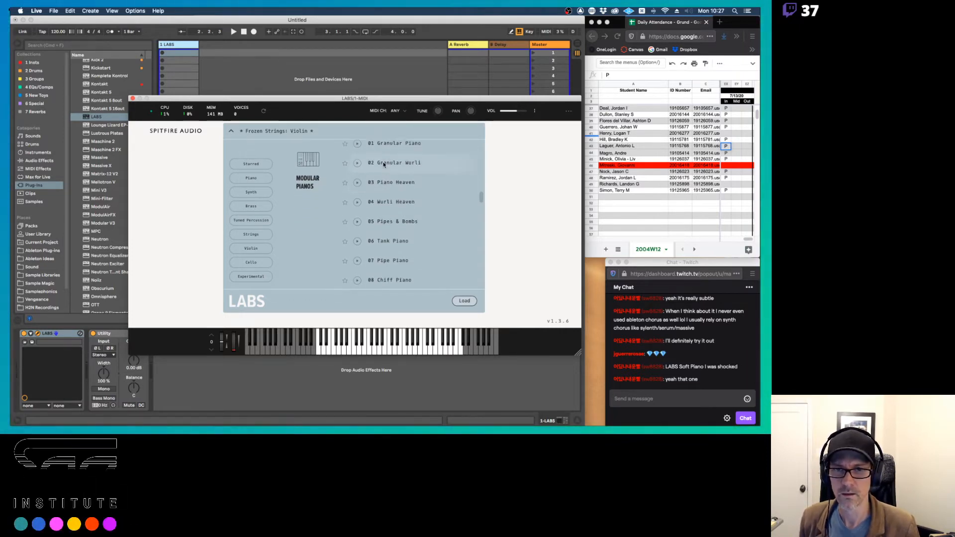
double_click(384, 164)
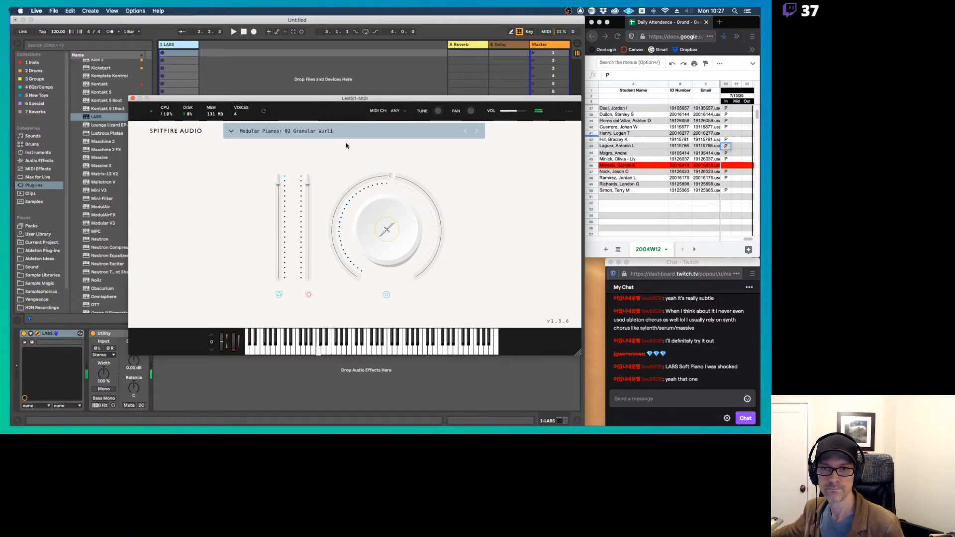
Step: Load the Hand Bells preset from the Hand Bells pack in LABS
click(371, 132)
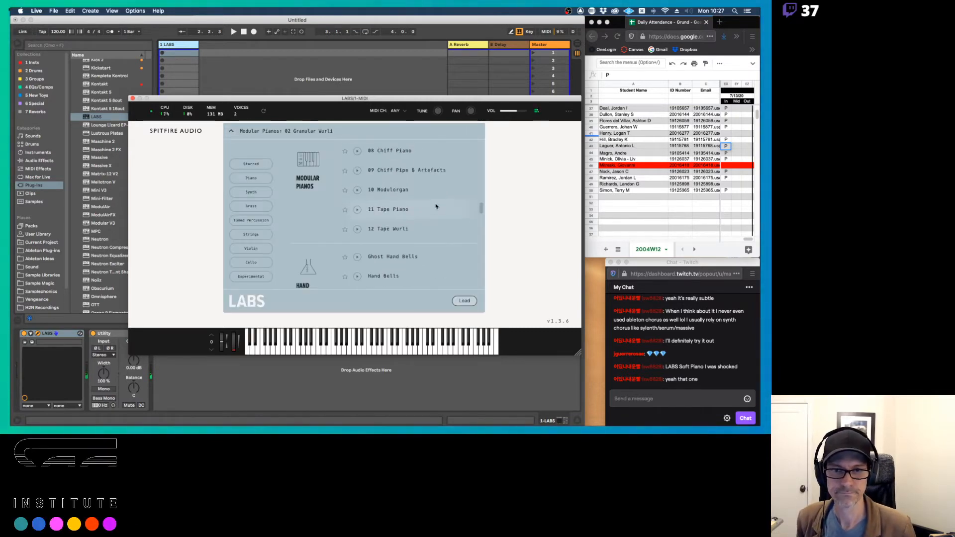
scroll(436, 206, down, 5)
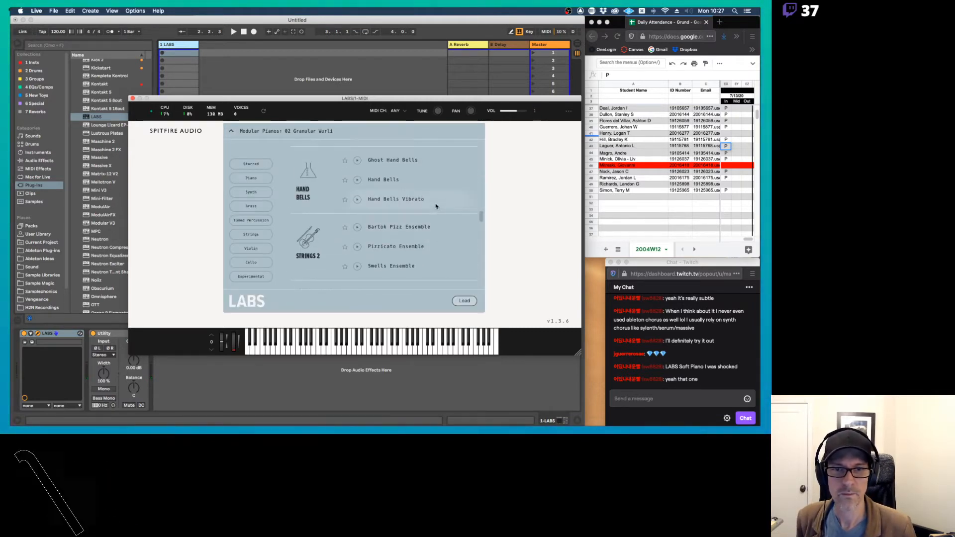
click(383, 175)
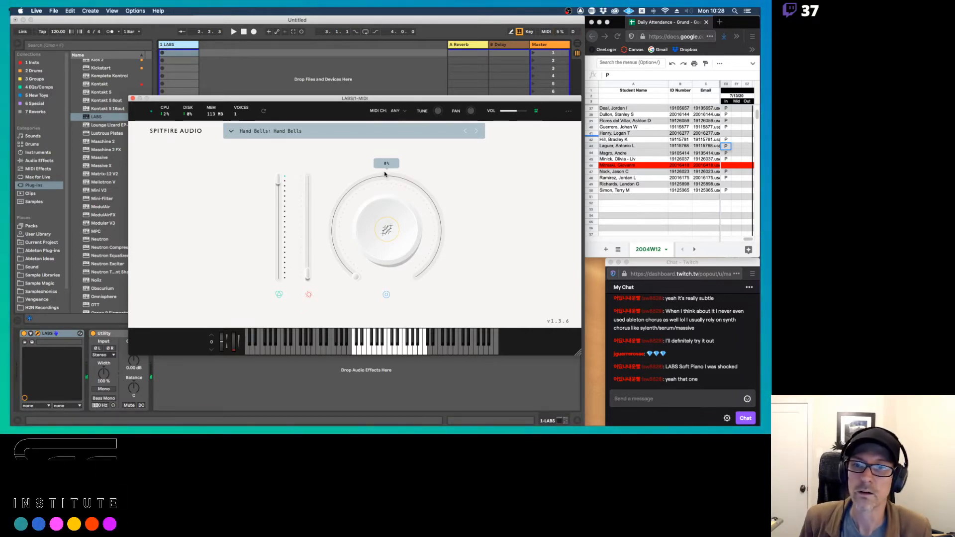
Step: Load the London Atmos preset Atmos in LABS, followed by City Pluck from the same pack
click(316, 132)
scroll(304, 206, down, 5)
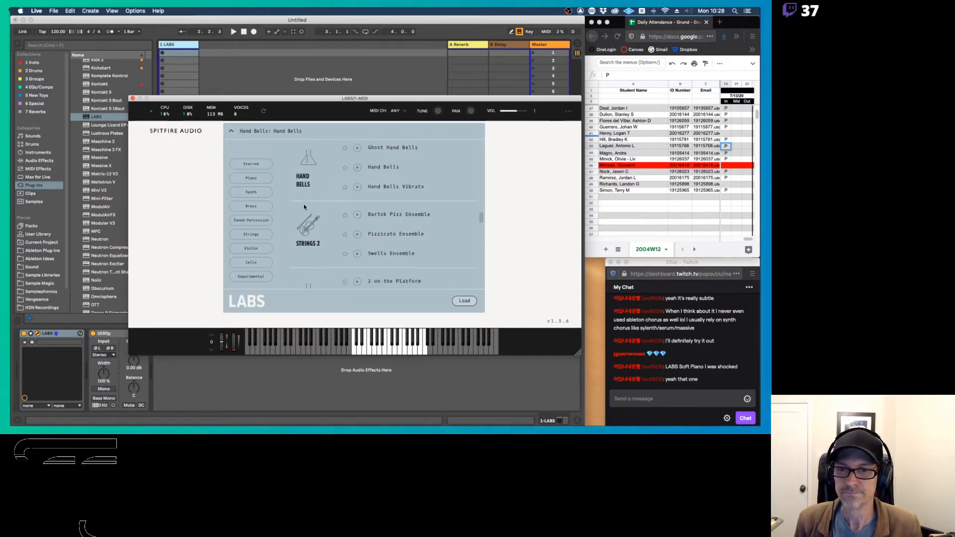
scroll(304, 207, down, 3)
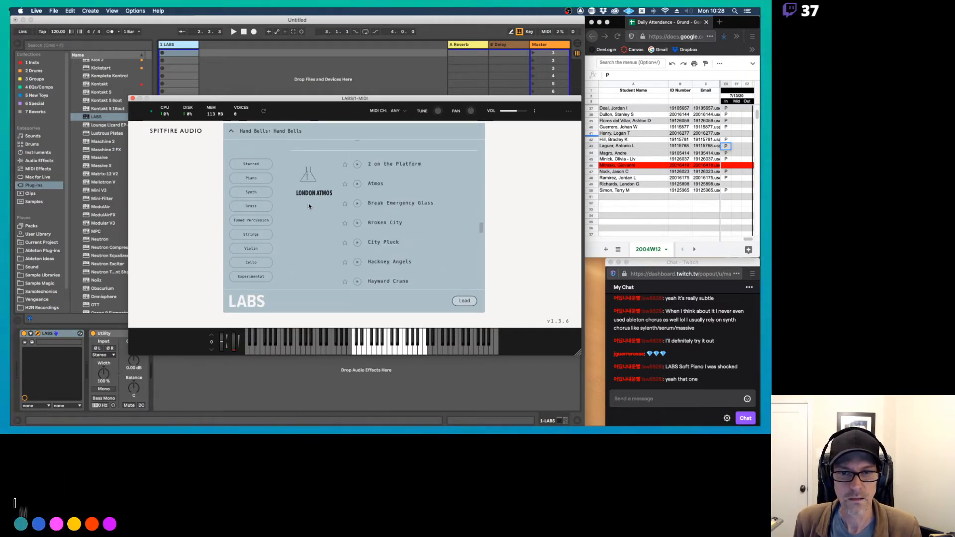
click(380, 184)
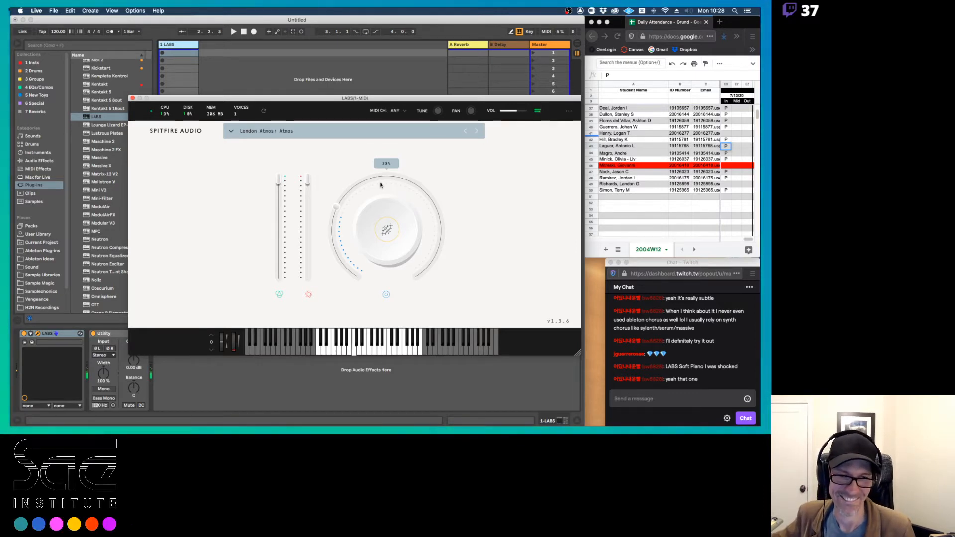
click(309, 132)
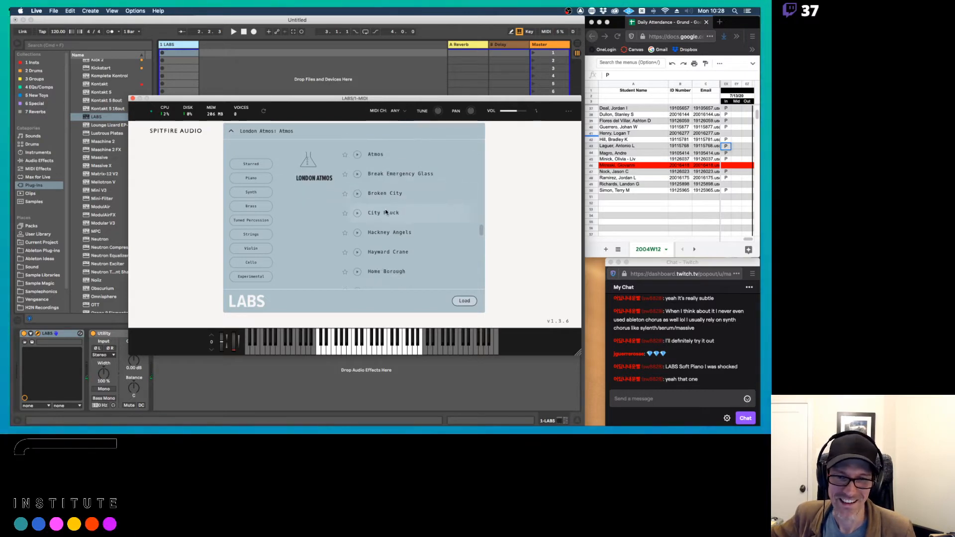
click(386, 212)
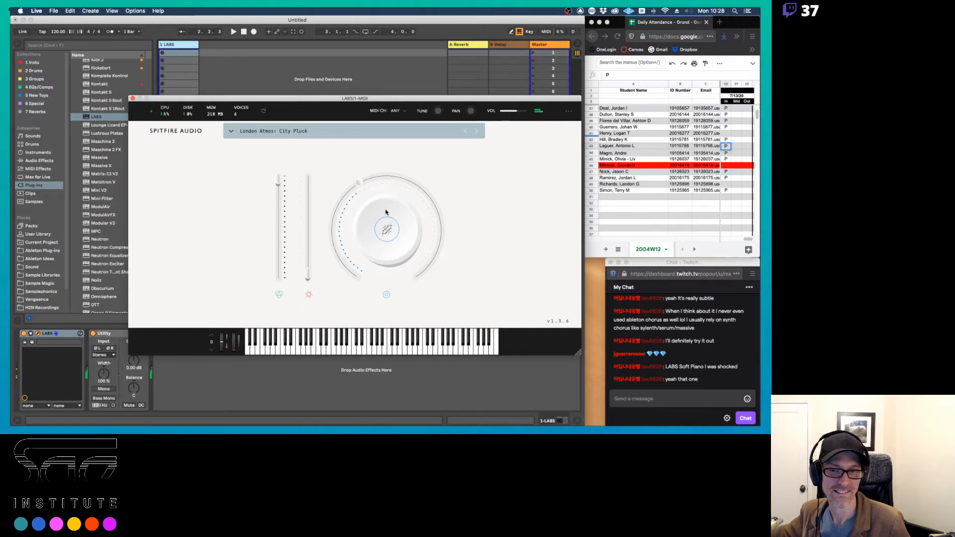
Step: Load the Talking Whales preset from the Granular Whalesong pack in LABS
click(327, 130)
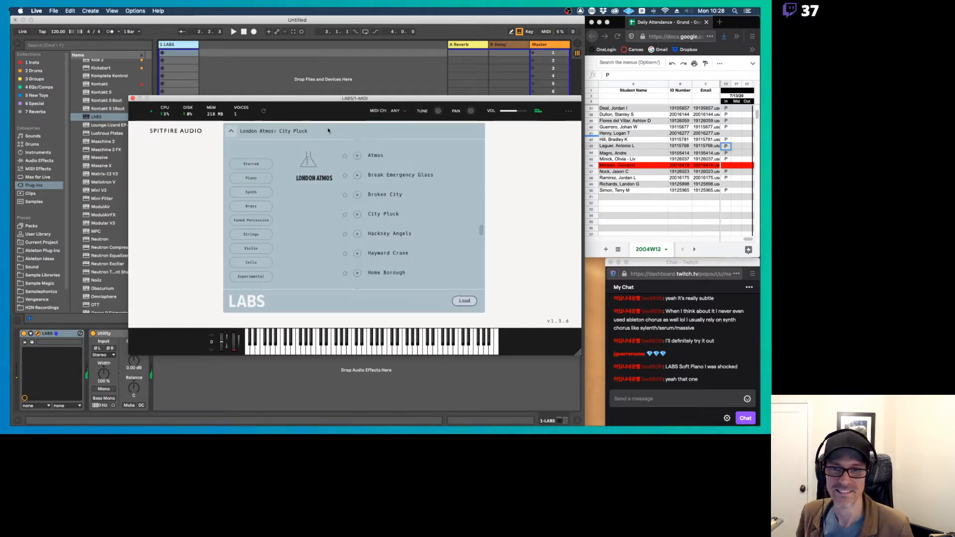
scroll(396, 191, down, 10)
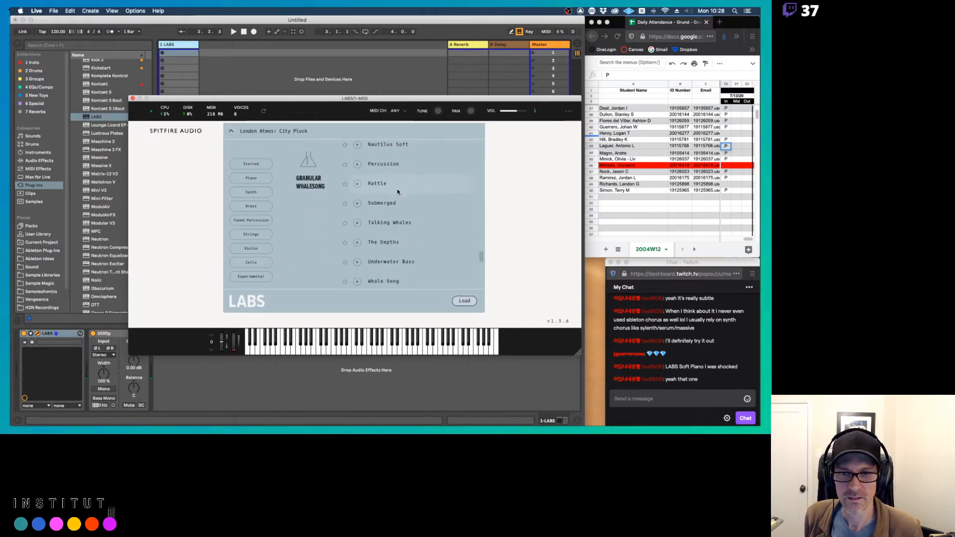
click(386, 223)
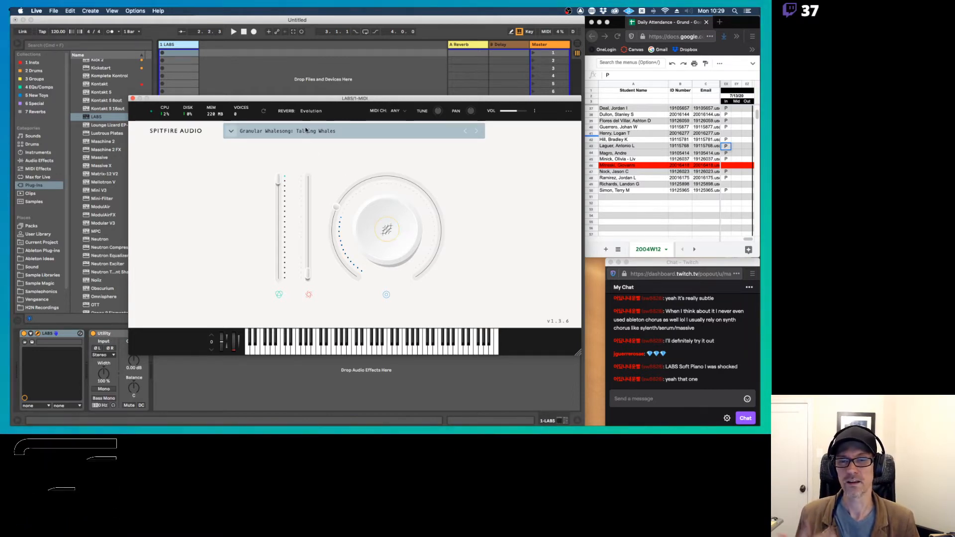
Step: Close the LABS window and delete the LABS device from the MIDI track, keeping the Utility device
click(133, 98)
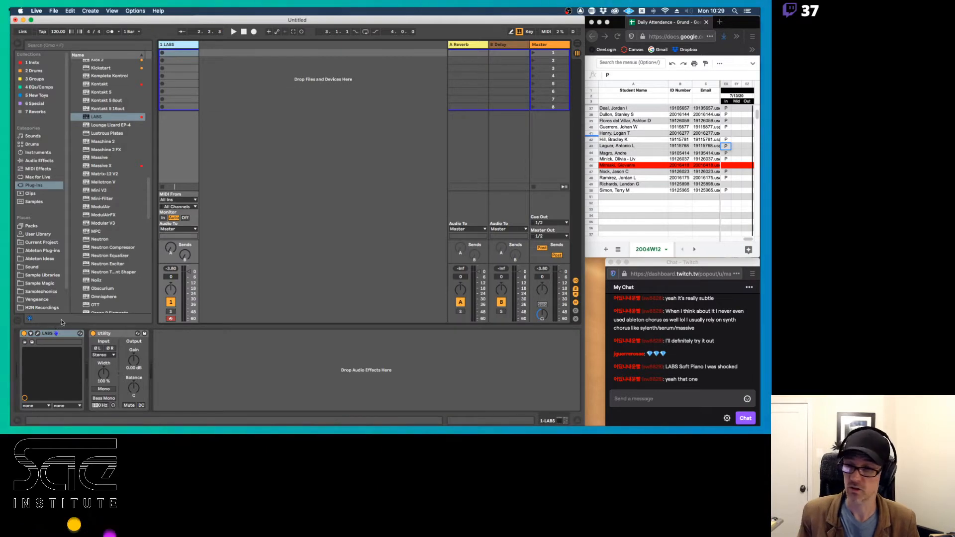
click(63, 337)
key(Delete)
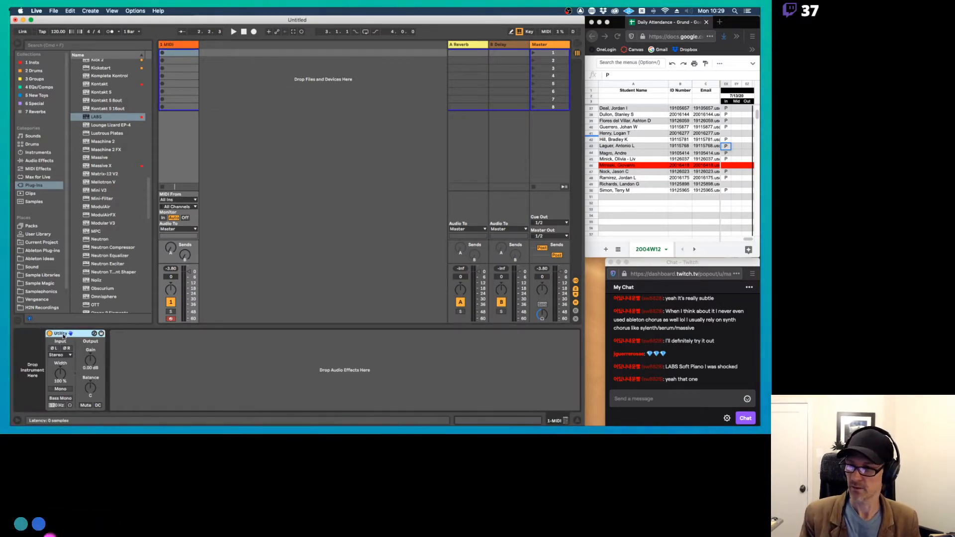
Step: Switch to Firefox and look through the open plug-in pages for the next free synth, ending on Full Bucket's ModulAir page
key(super+Tab)
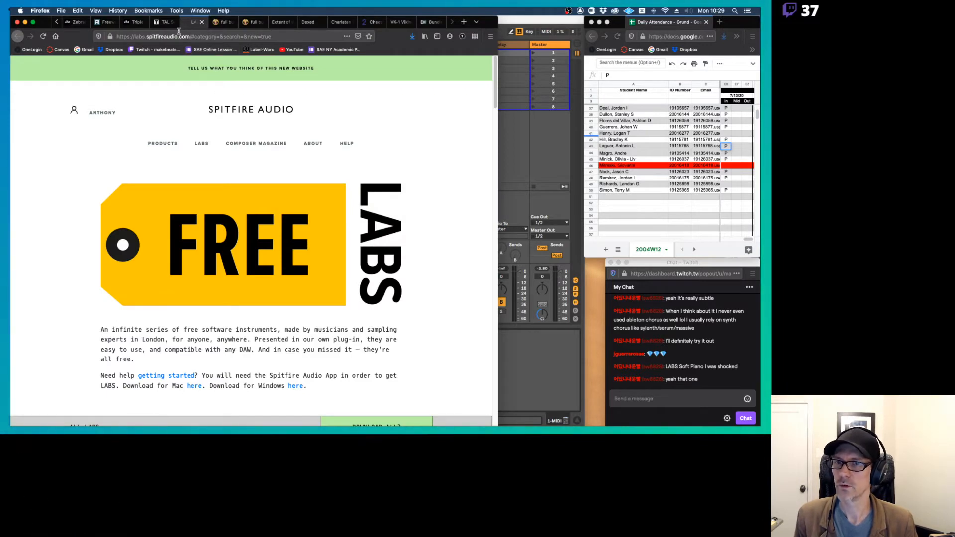
click(165, 23)
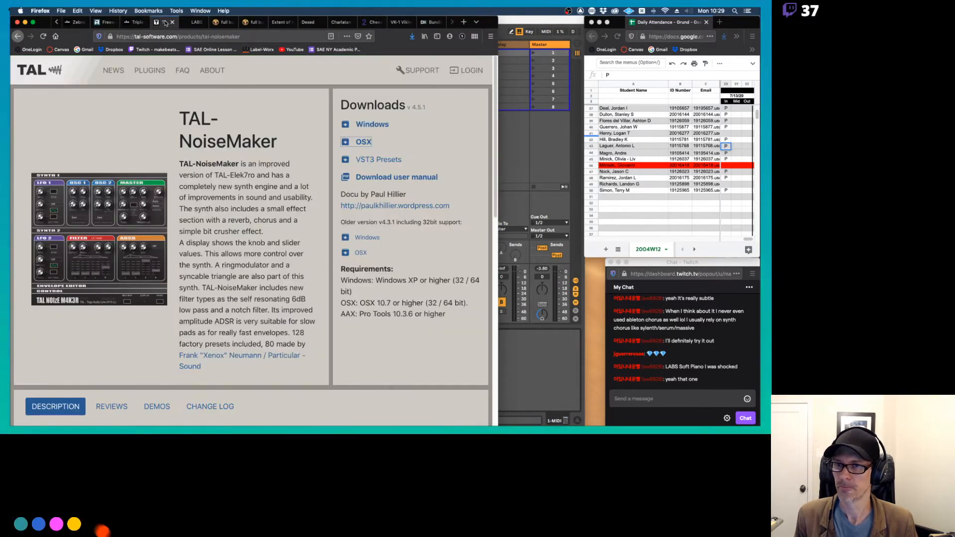
click(142, 23)
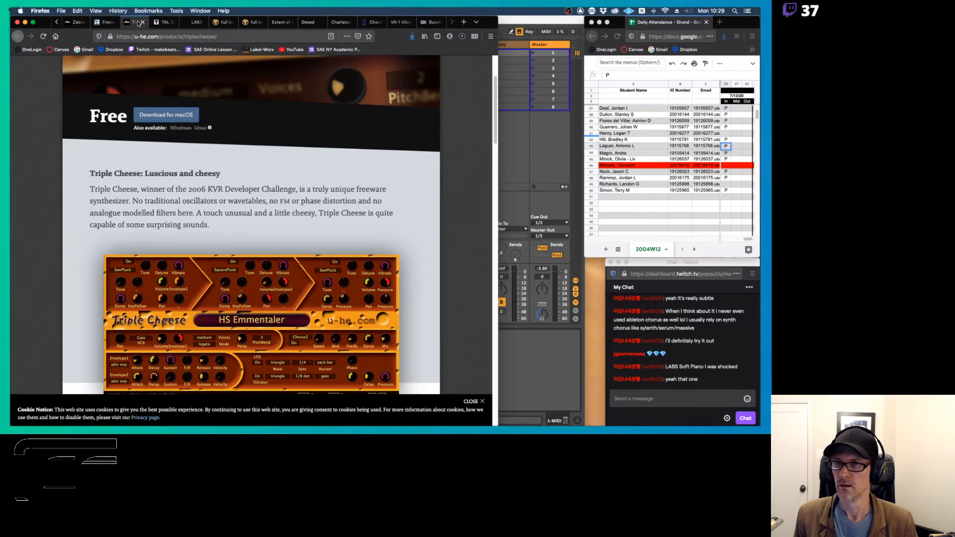
click(112, 21)
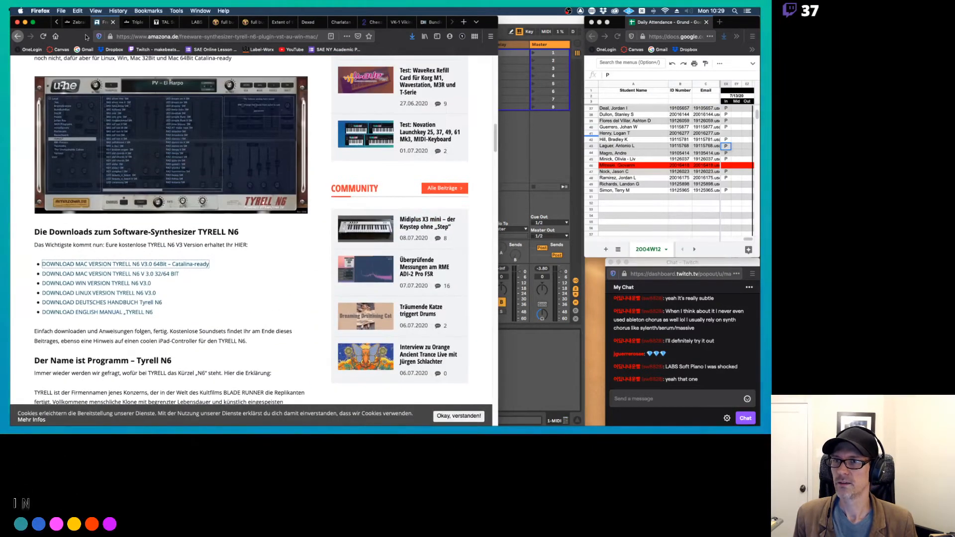
click(72, 22)
click(55, 22)
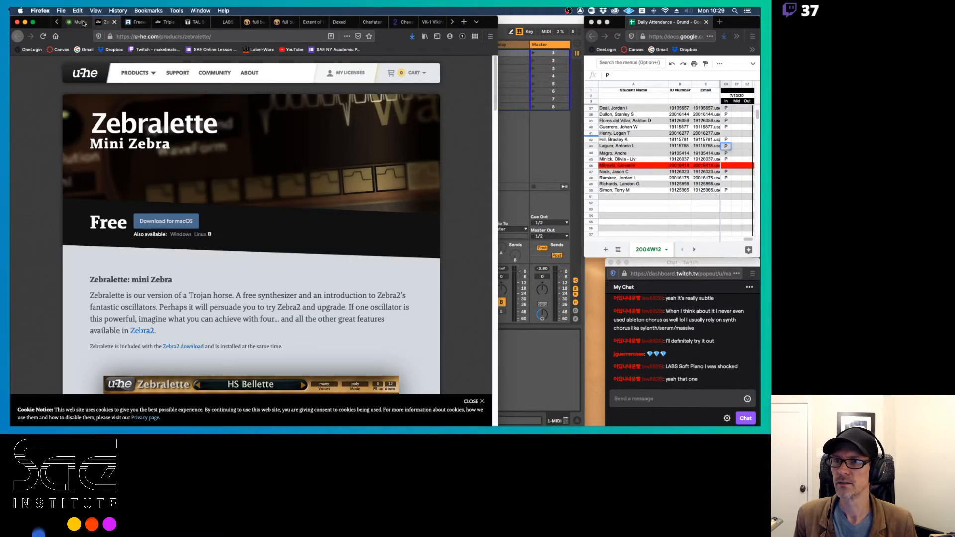
click(79, 22)
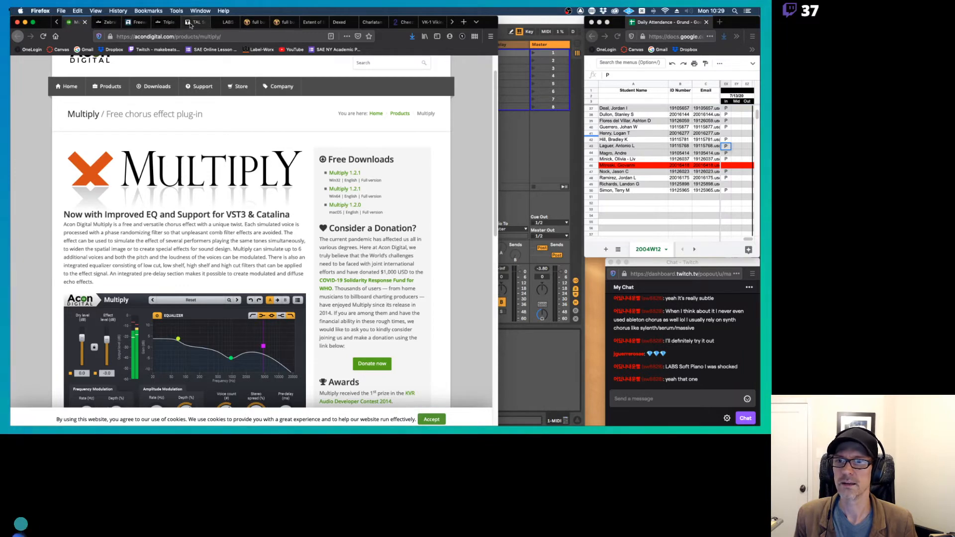
click(251, 22)
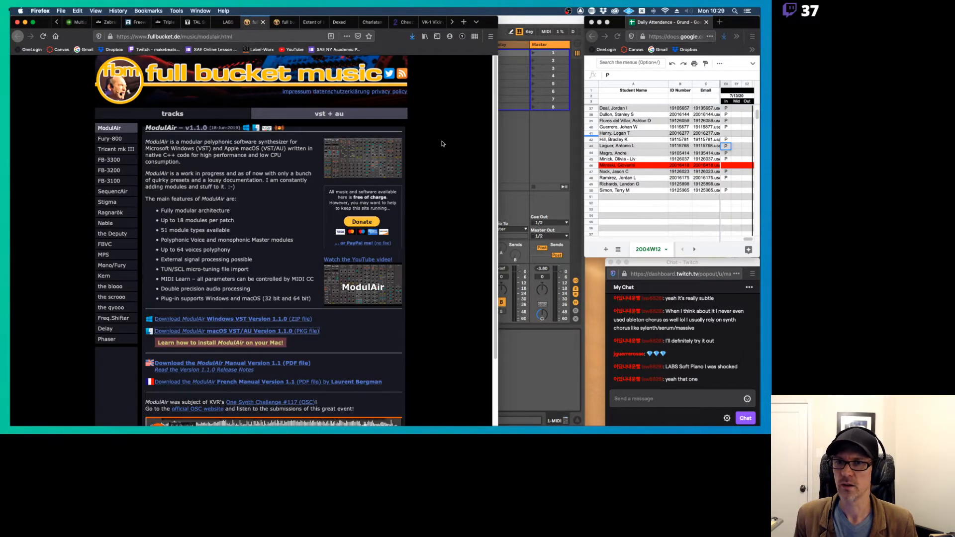
Step: Return to Live, load the ModulAir plug-in on the MIDI track ahead of Utility, and reposition its window clear of the devices
key(super+Tab)
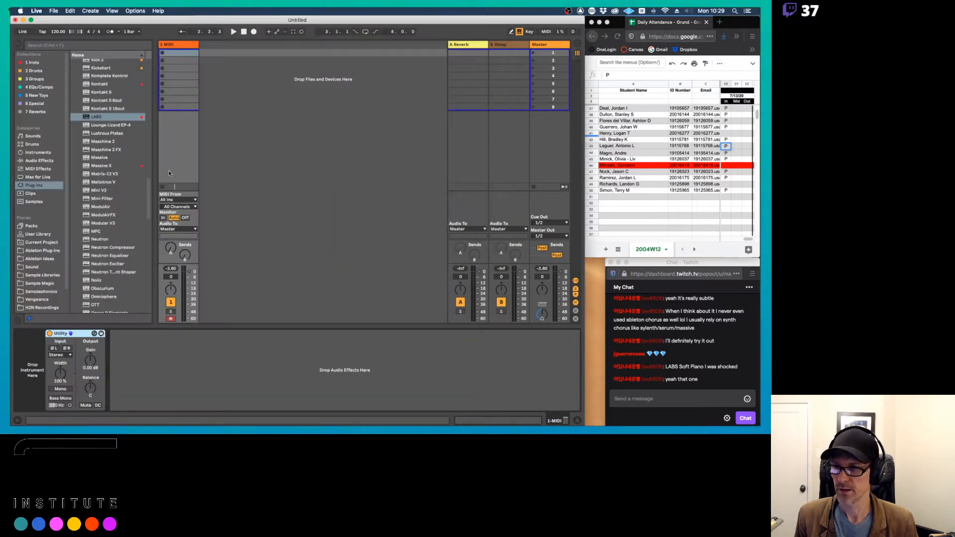
click(96, 223)
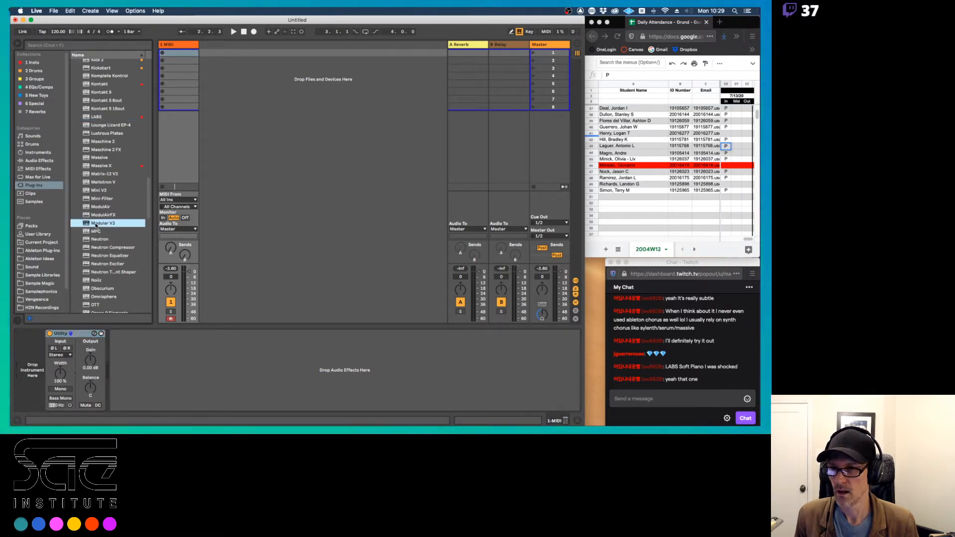
drag(99, 207, 42, 335)
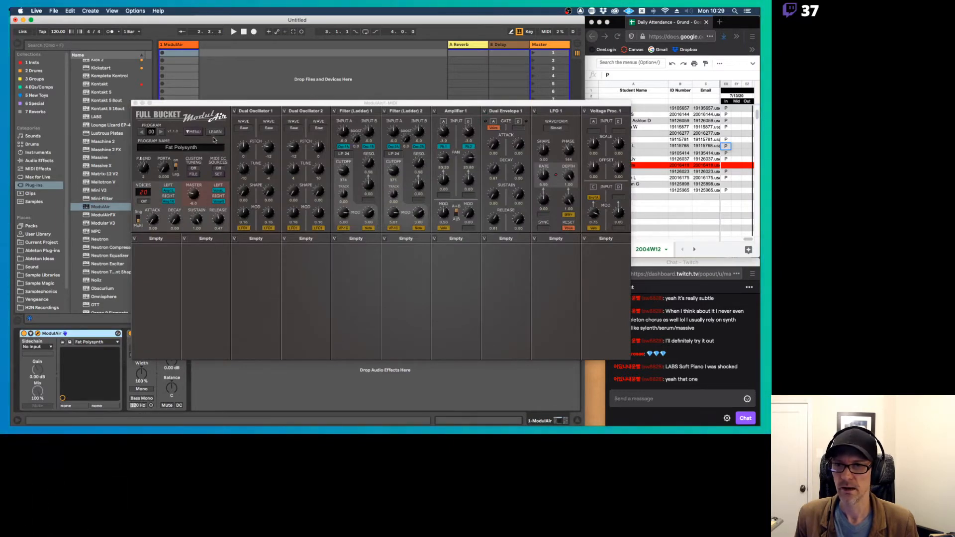
double_click(182, 147)
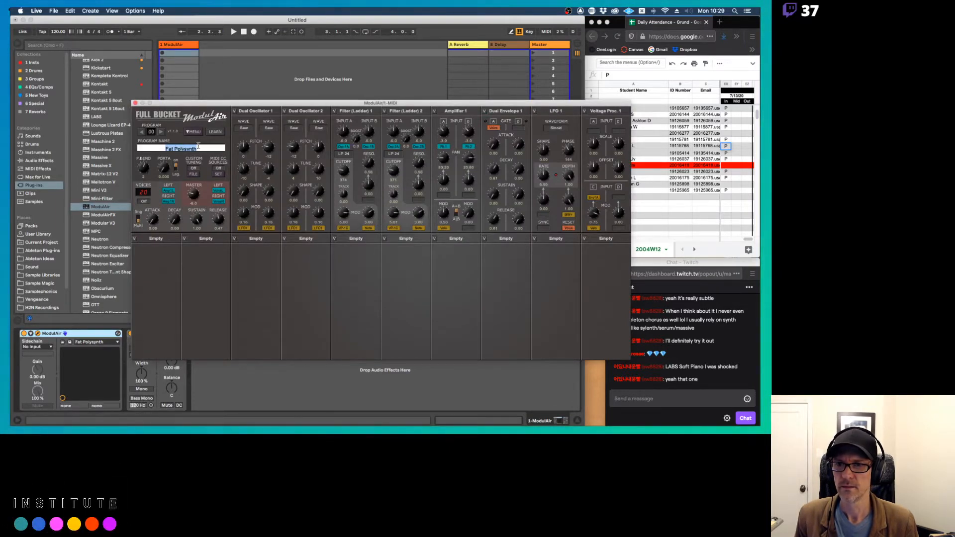
click(197, 122)
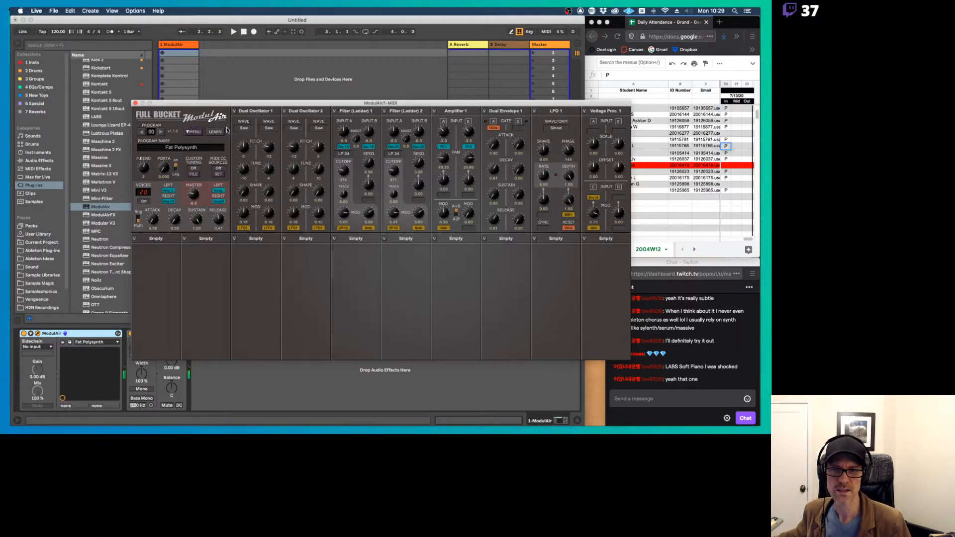
drag(219, 103, 291, 36)
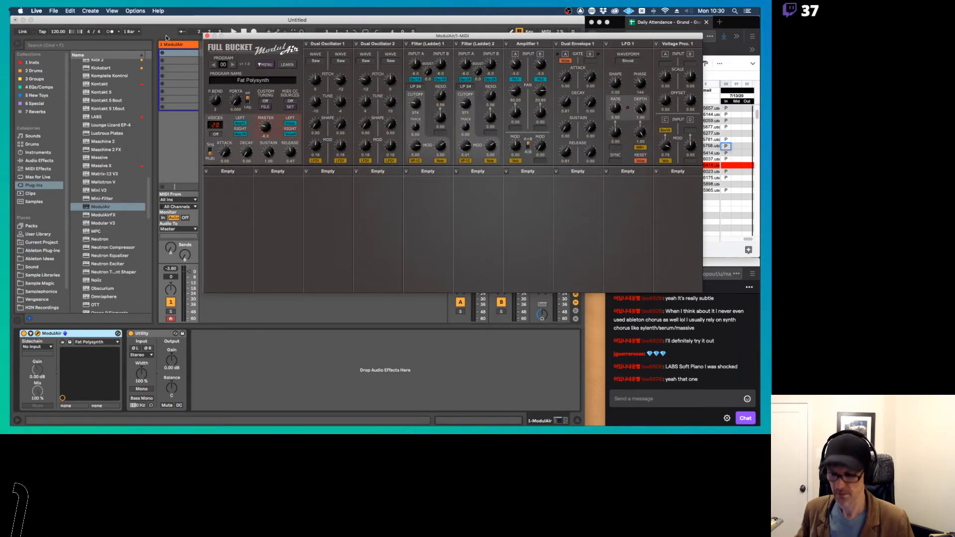
key(super+Tab)
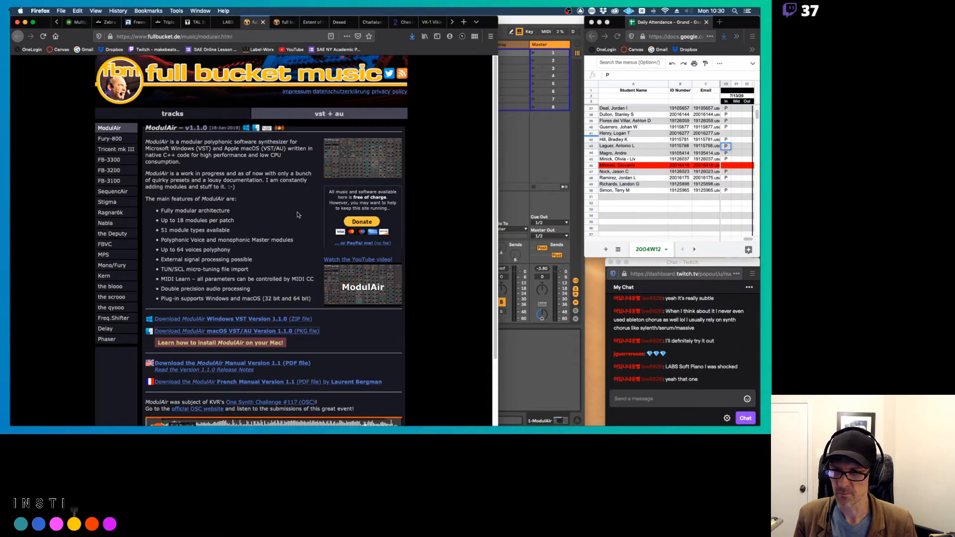
key(super+Tab)
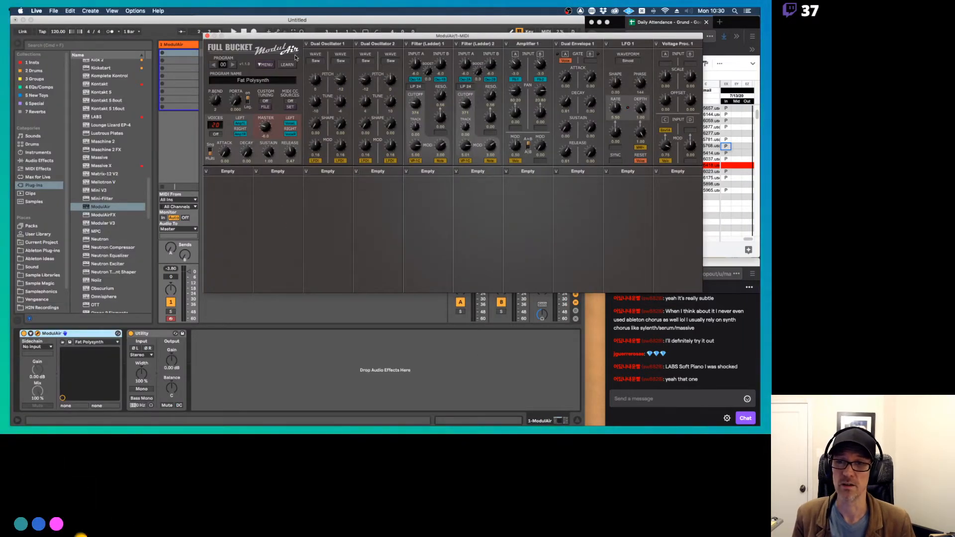
key(super+Tab)
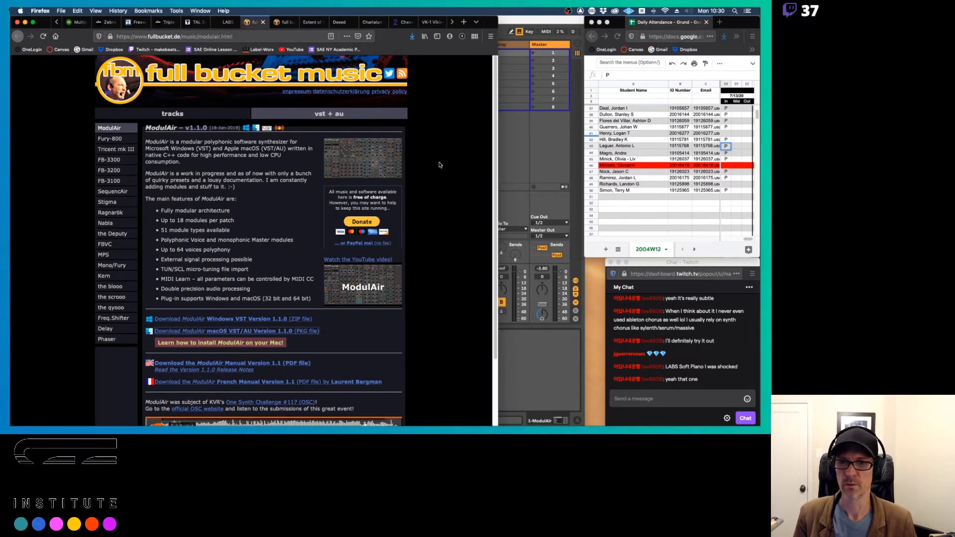
key(super+Tab)
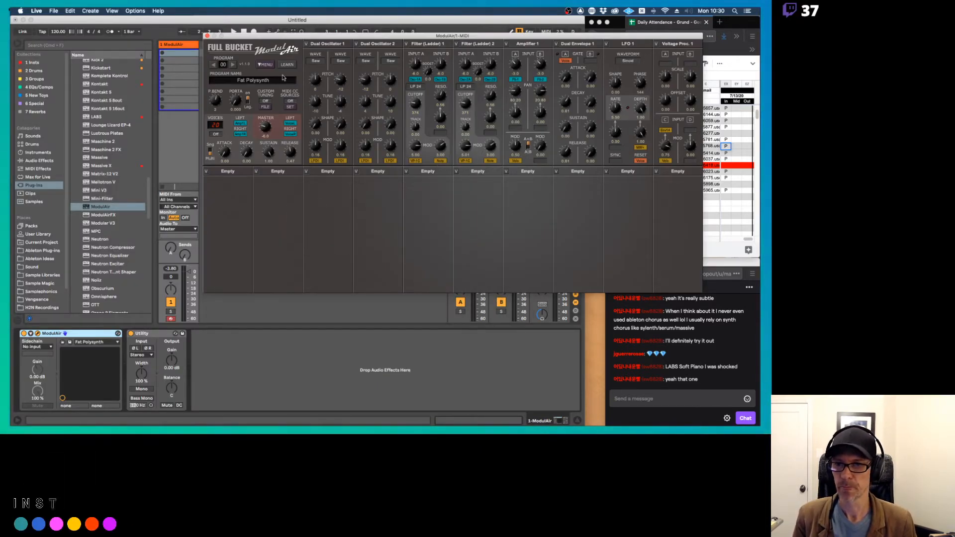
Step: Advance ModulAir through the Erratic Scrambler and K35 Bass programs to Poly Hilbert Phaser
click(233, 65)
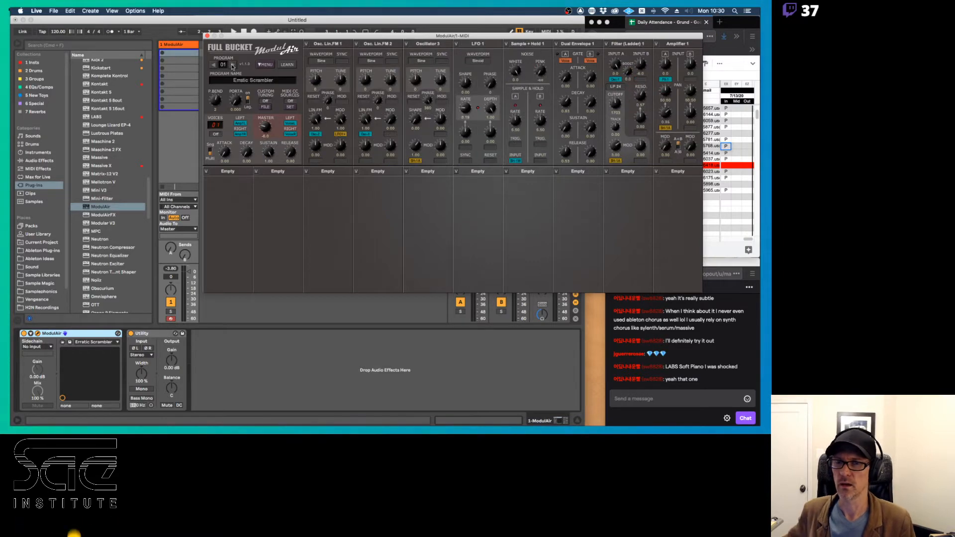
click(232, 65)
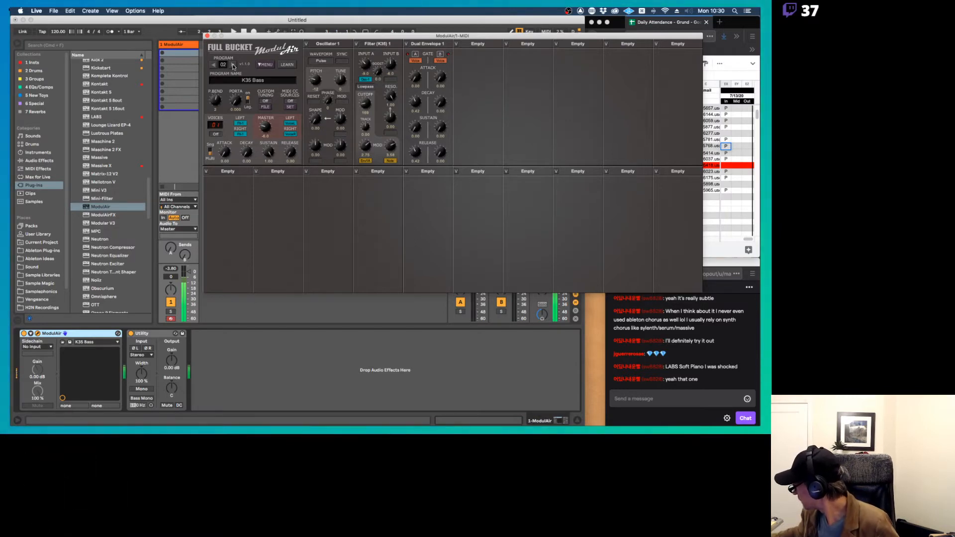
click(232, 65)
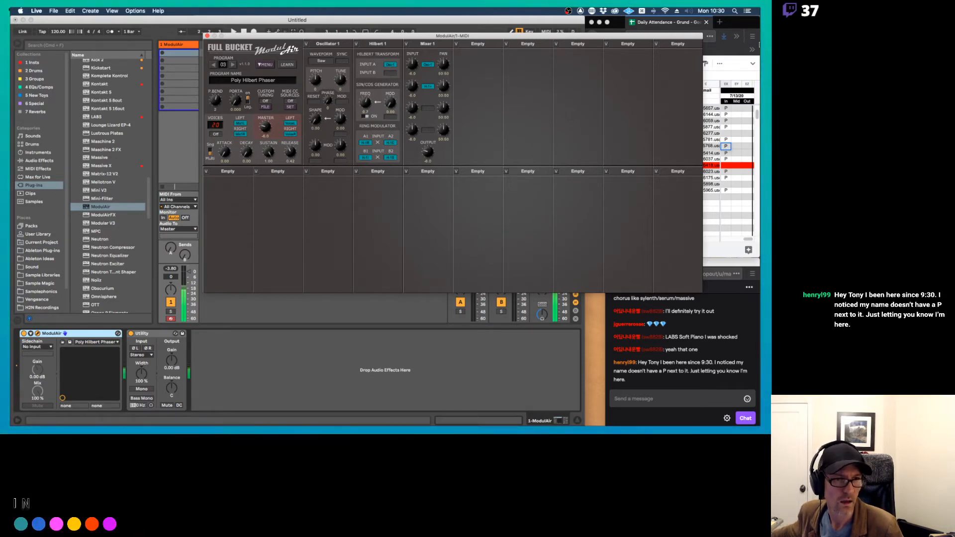
Step: Switch to the attendance spreadsheet, enter P in the In column for the unmarked student in row 41, and return to Live
click(744, 20)
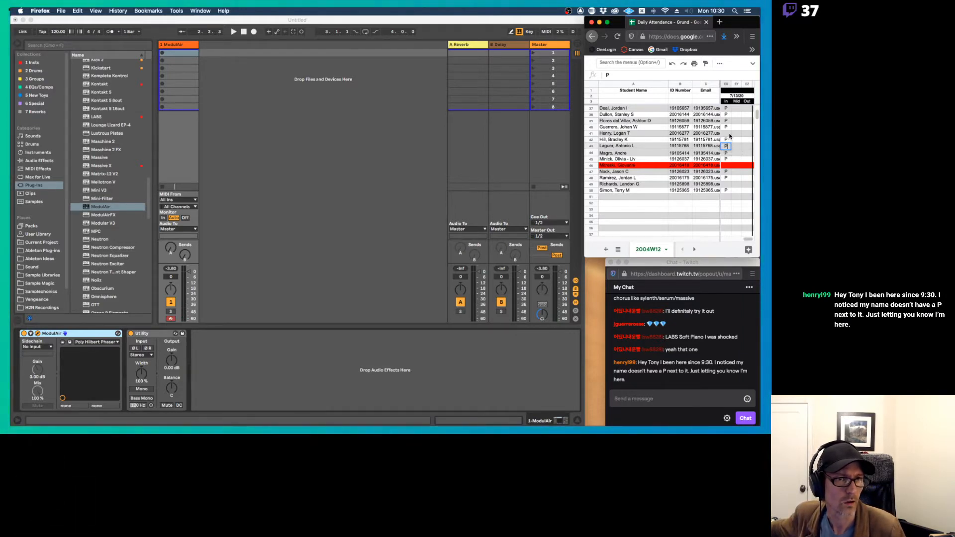
text(P)
key(Return)
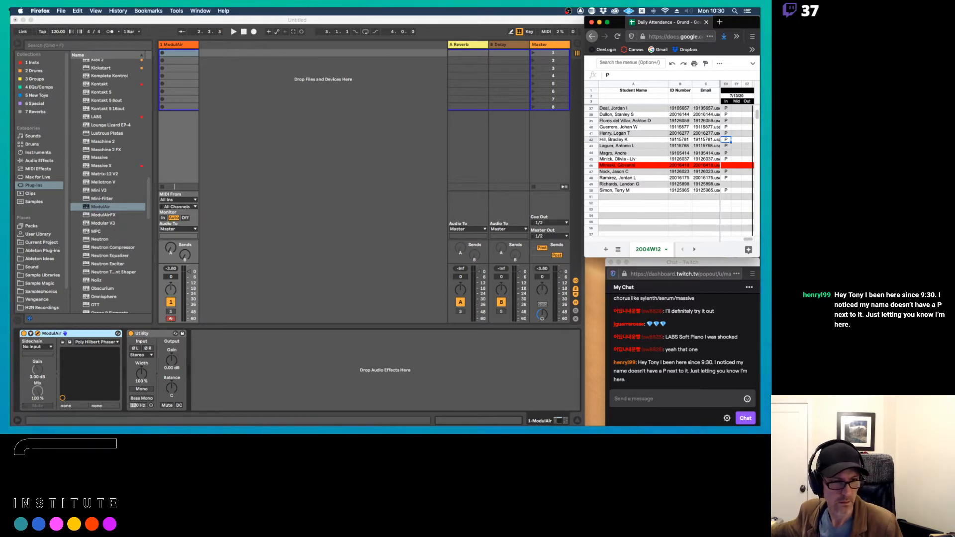
click(373, 204)
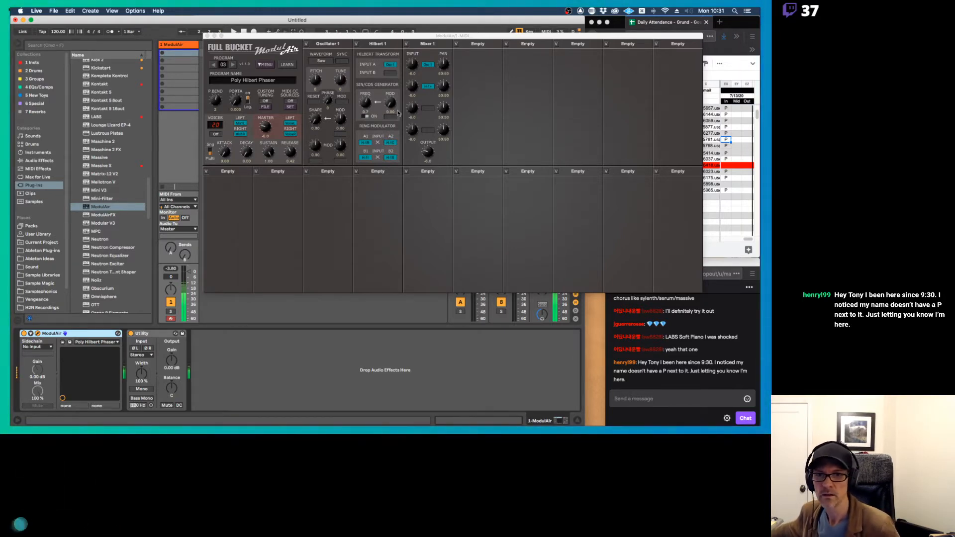
Step: Check the module types available for ModulAir's Oscillator 1 slot and go back through the programs to the empty Init program
click(326, 44)
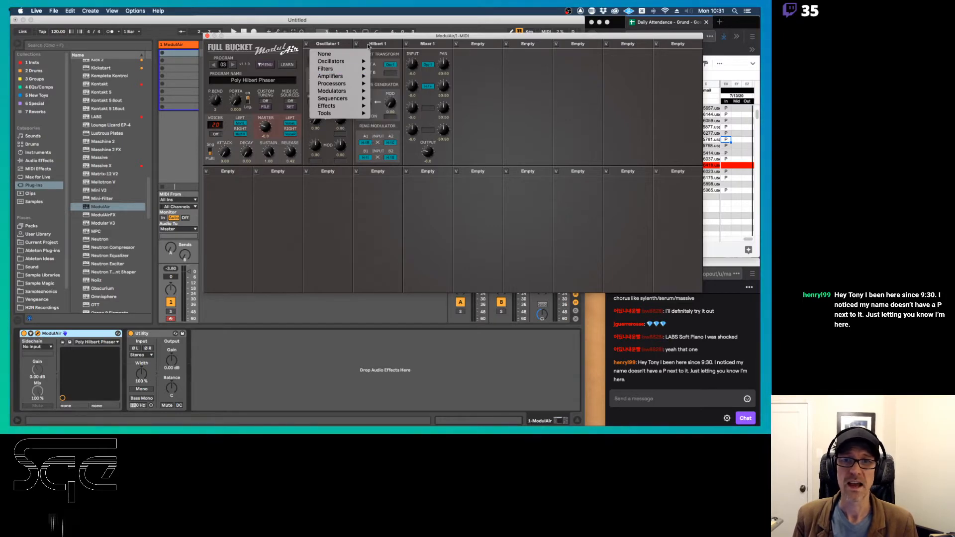
click(219, 76)
click(211, 66)
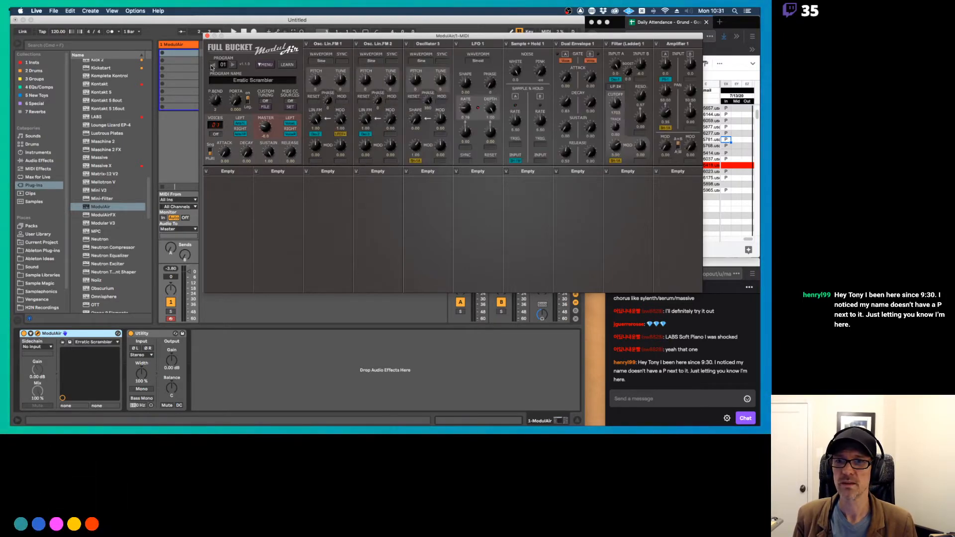
click(211, 66)
click(211, 67)
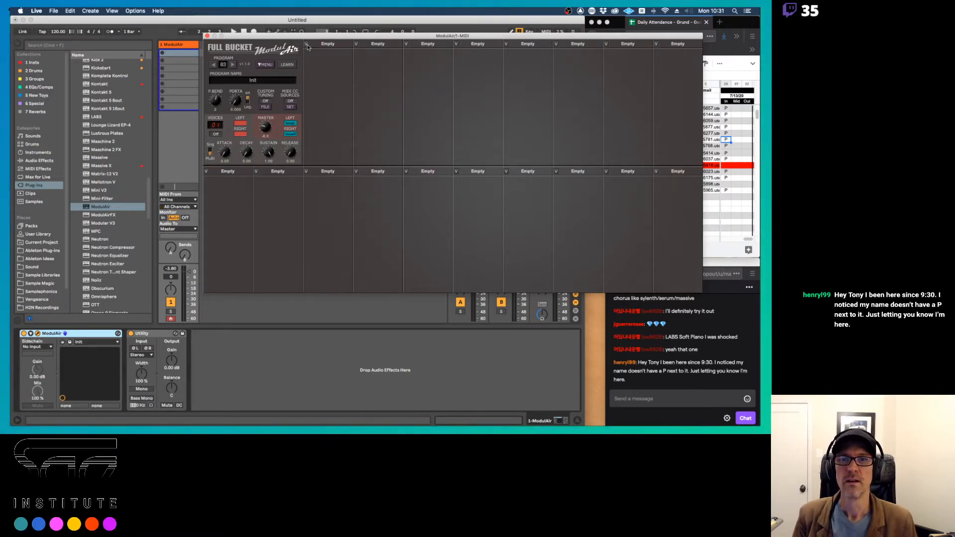
Step: Dismiss the crash report, relaunch Ableton Live, and decline to recover the Untitled Live Set
key(super+Tab)
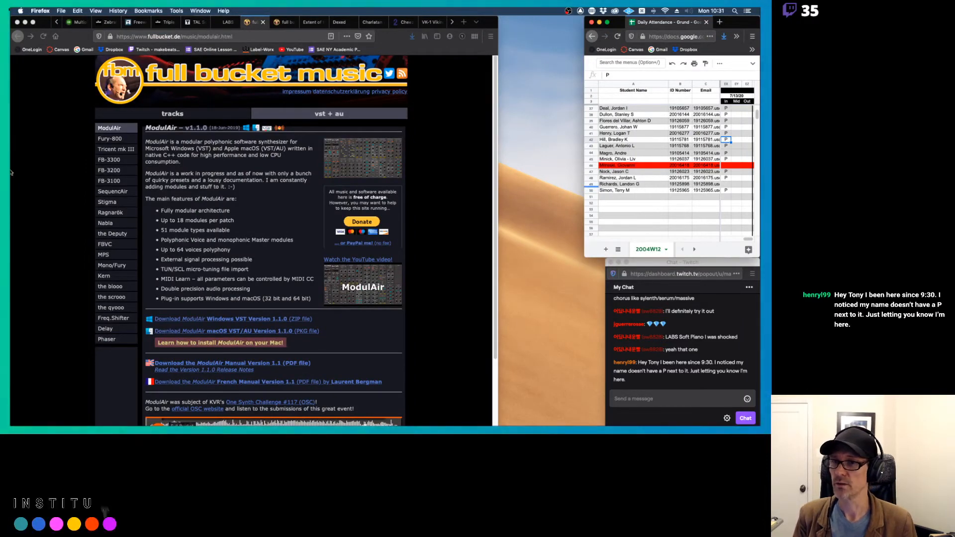
mouse_move(12, 171)
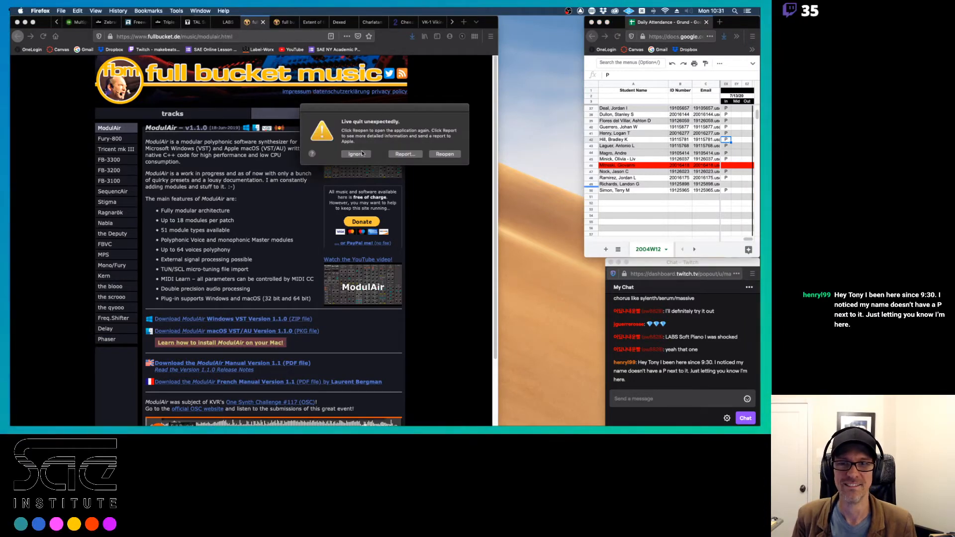
click(363, 154)
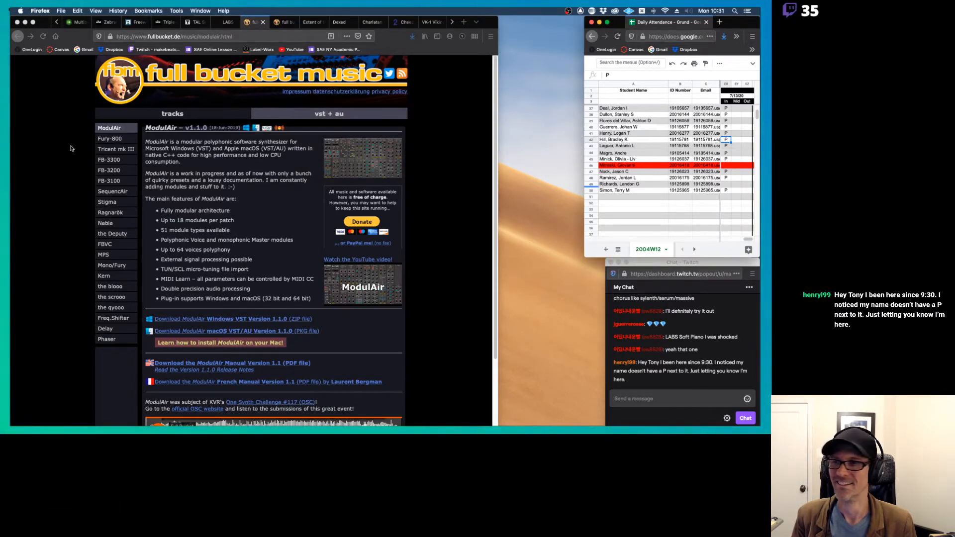
mouse_move(12, 152)
click(18, 75)
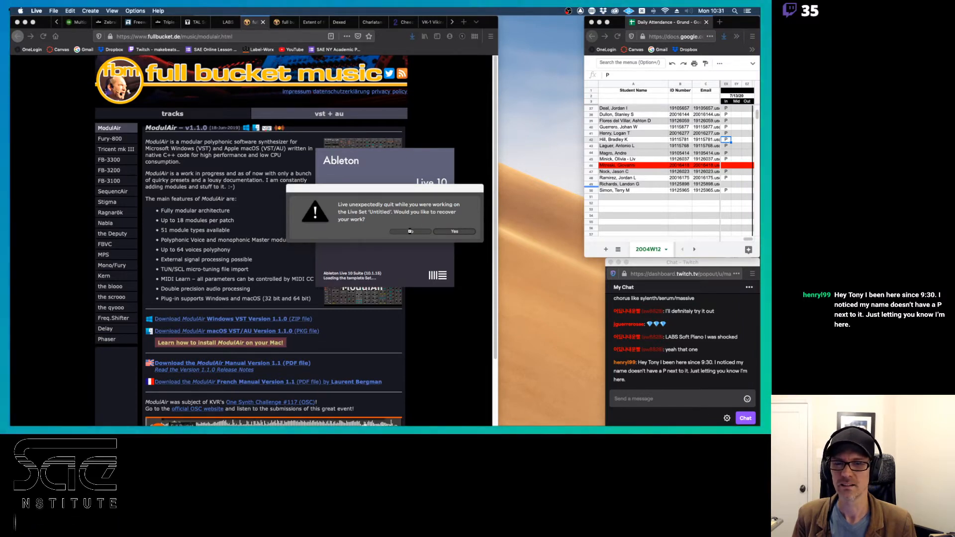
click(410, 232)
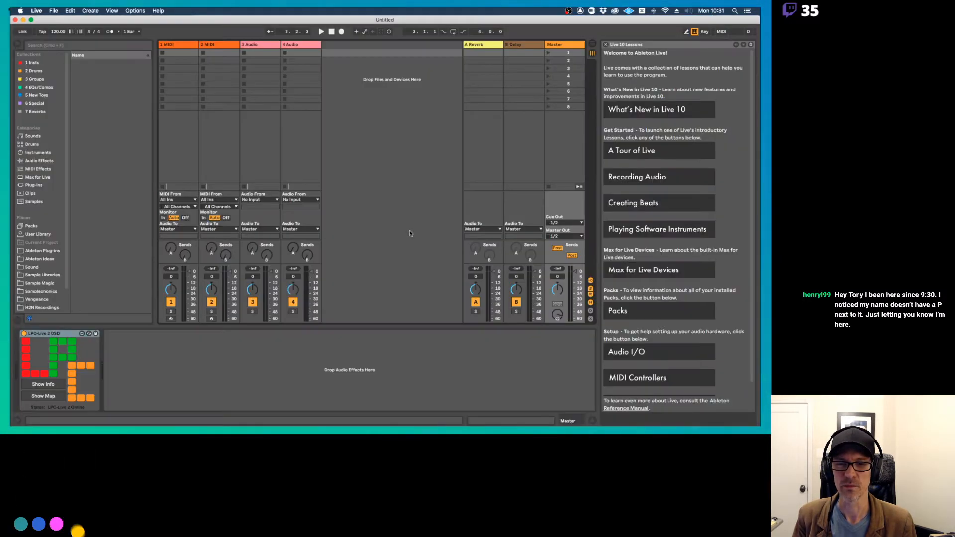
Step: Close the lessons pane and load the ModulAir VST plug-in onto the first MIDI track, stepping its program back to an empty Init
click(605, 45)
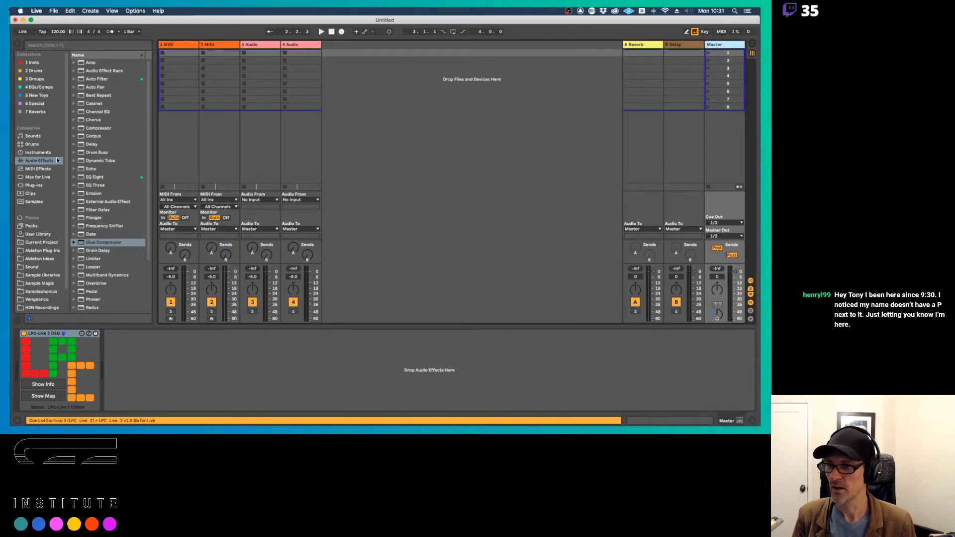
click(34, 185)
click(73, 71)
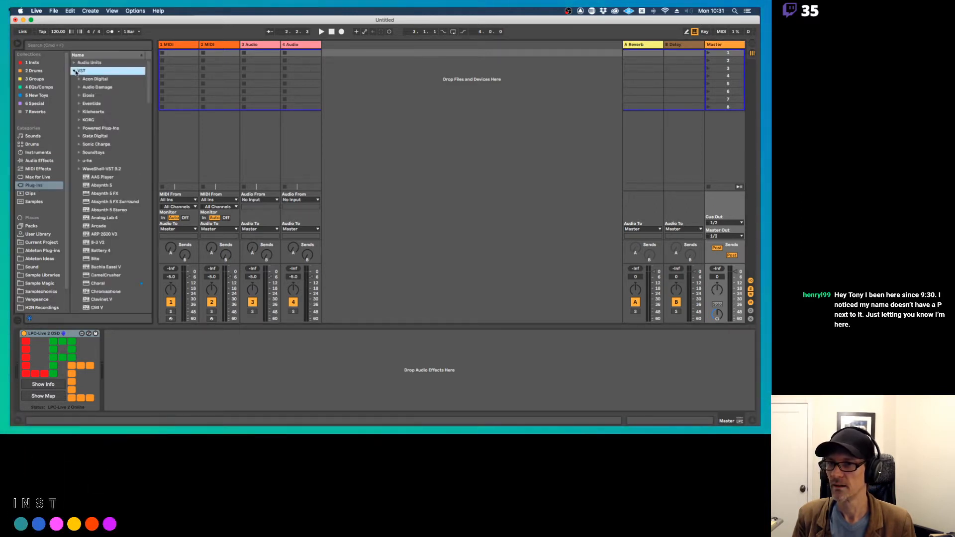
scroll(106, 187, down, 10)
scroll(106, 187, down, 8)
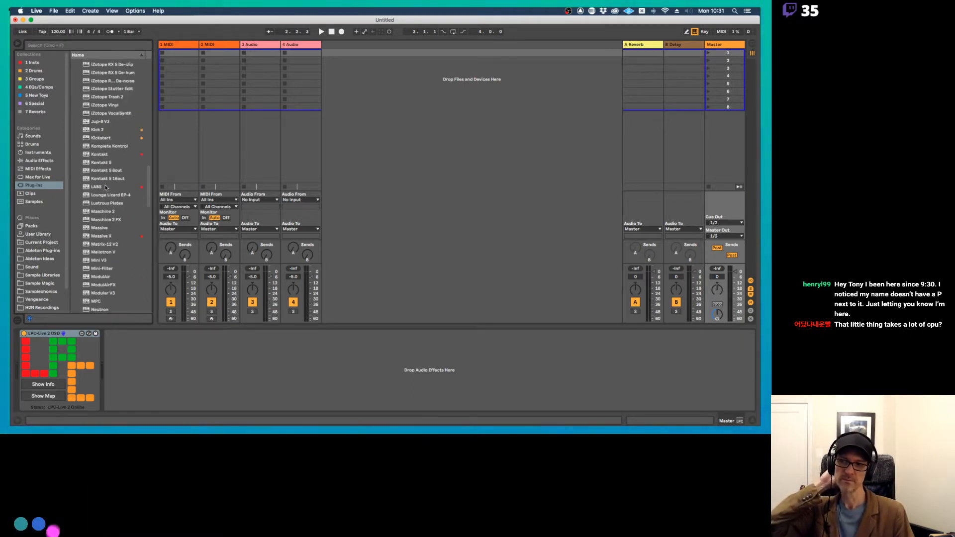
scroll(105, 187, down, 3)
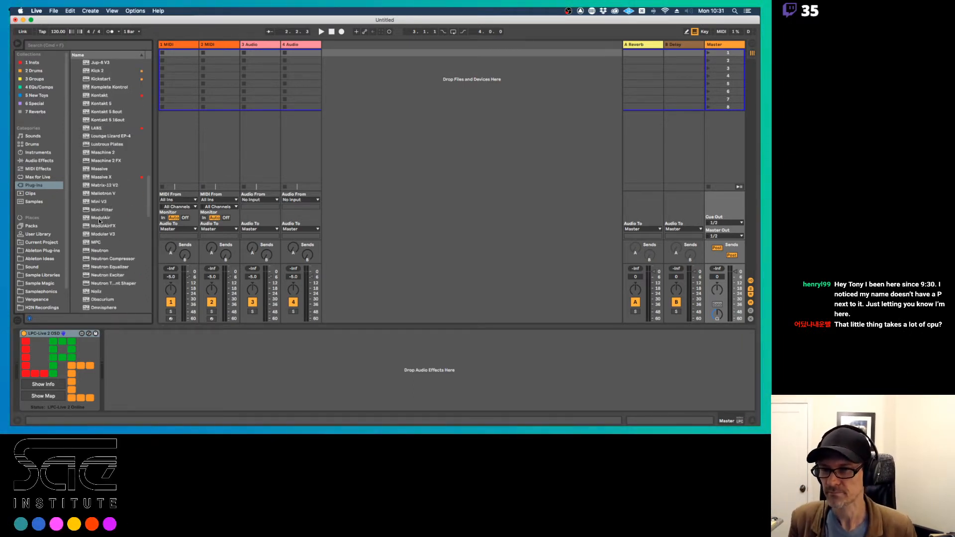
drag(99, 219, 287, 28)
click(154, 56)
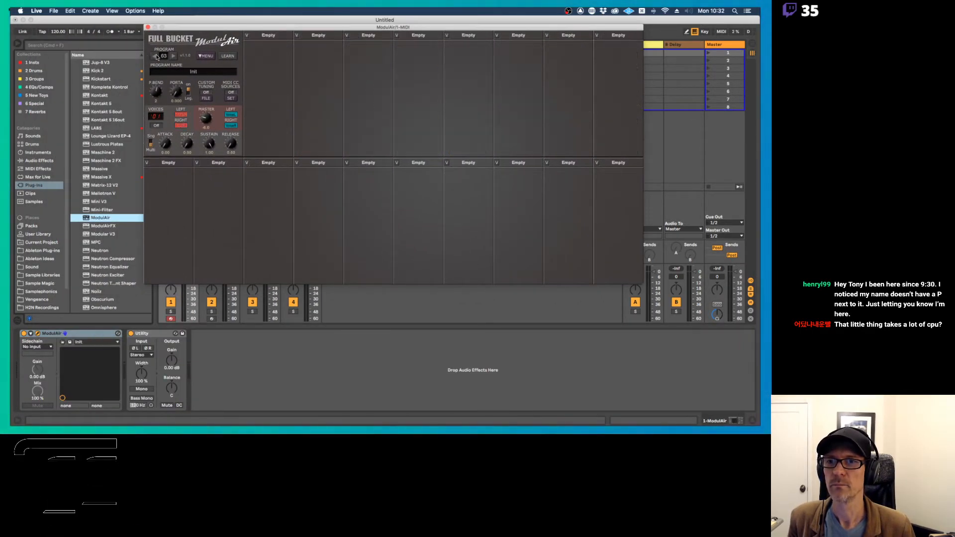
Step: Add a Wavetable Osc. module in ModulAir's first empty upper slot and a Filter (Ladder) module in the slot beside it
click(277, 36)
mouse_move(275, 54)
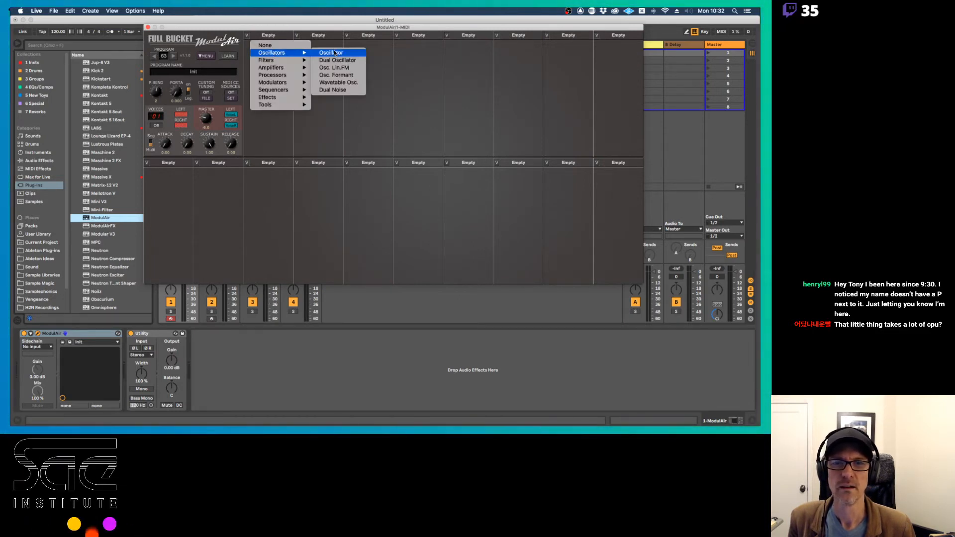
click(338, 82)
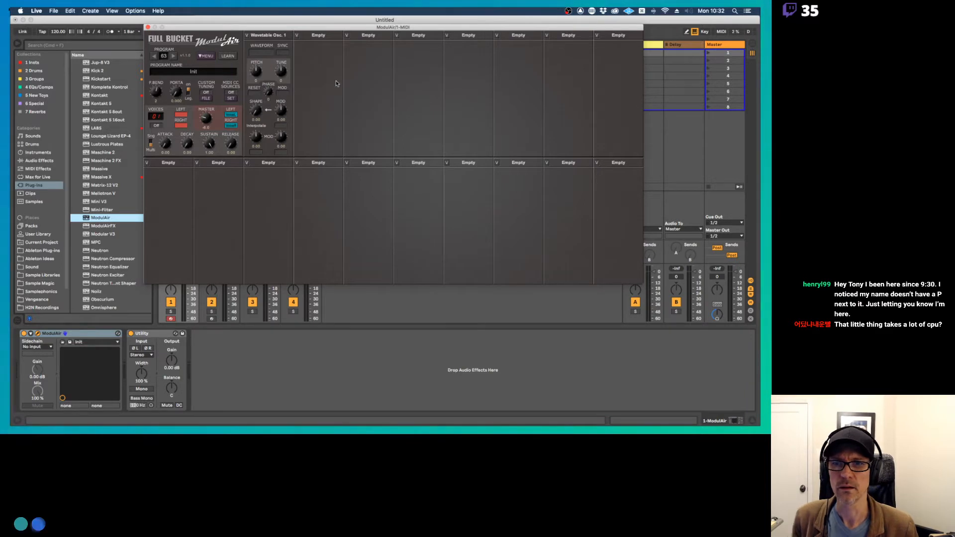
click(321, 39)
mouse_move(317, 60)
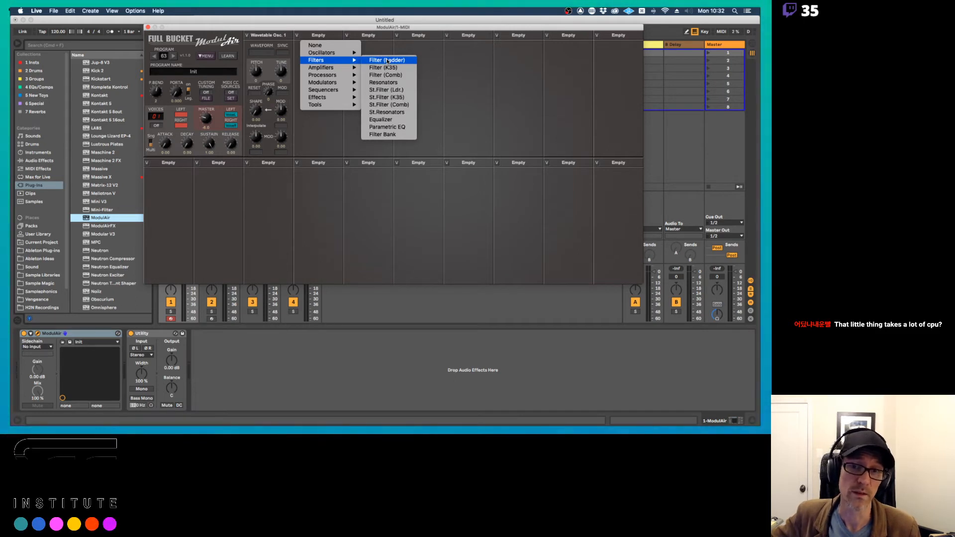
click(386, 60)
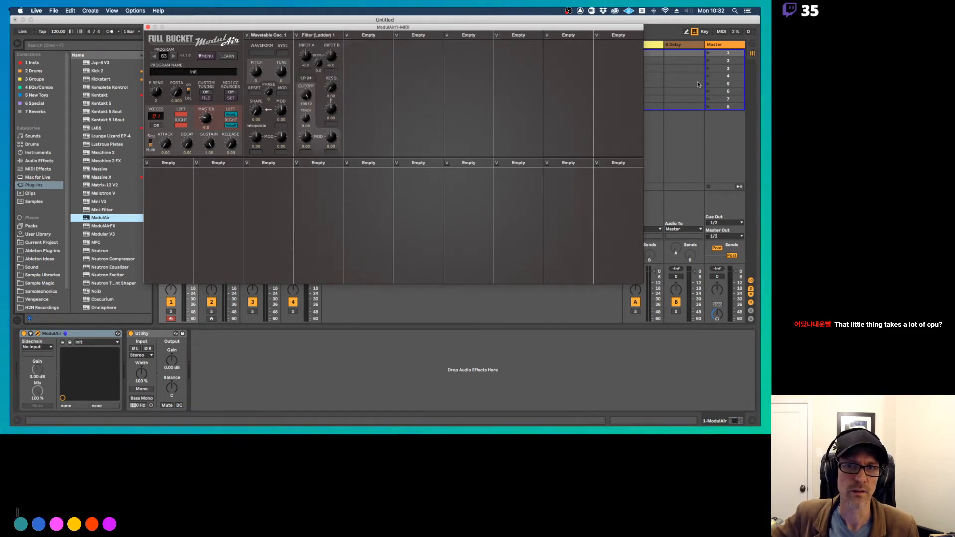
Step: Narrow the Live window to uncover the attendance sheet and chat, and reposition the ModulAir window over it
drag(758, 104, 600, 120)
drag(577, 30, 475, 75)
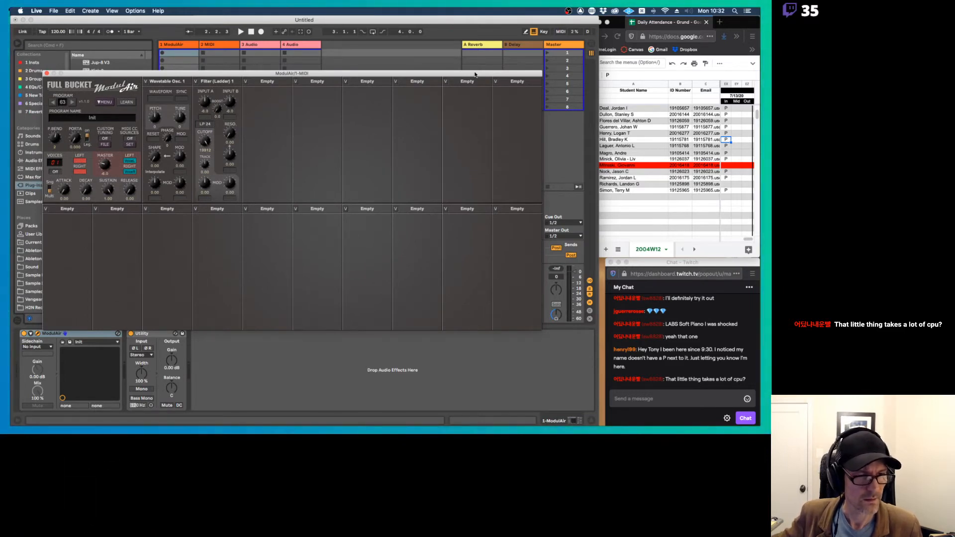
drag(454, 70, 494, 55)
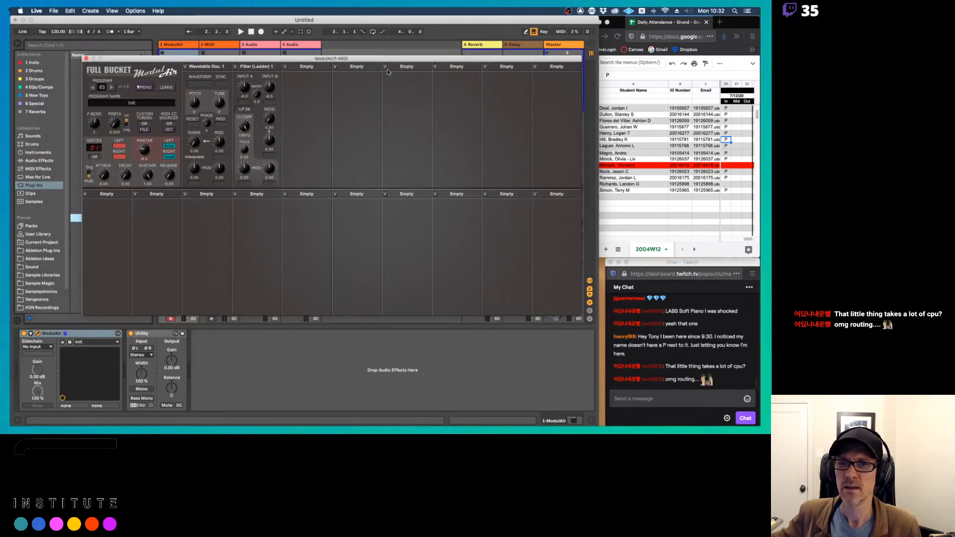
Step: Add an Amplifier module in the empty ModulAir slot after the ladder filter
click(304, 68)
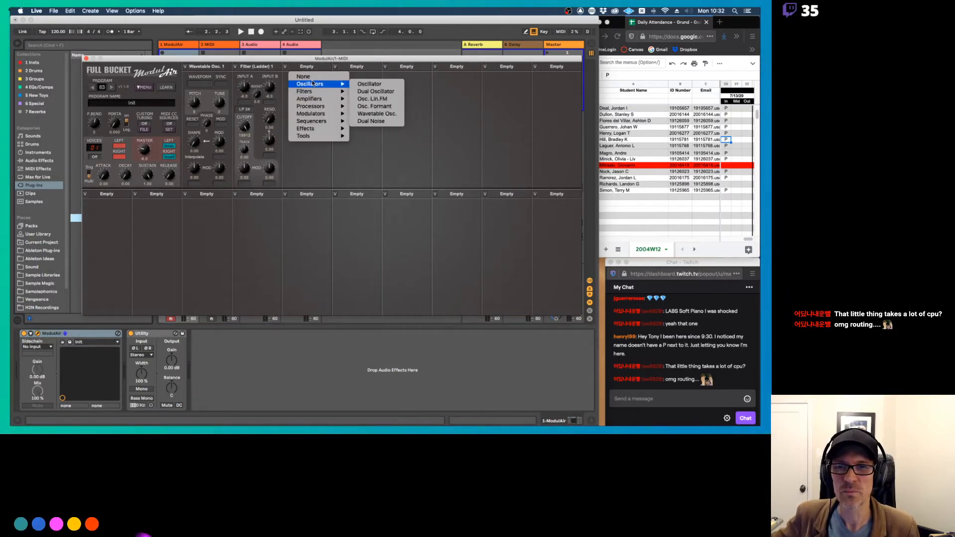
mouse_move(318, 99)
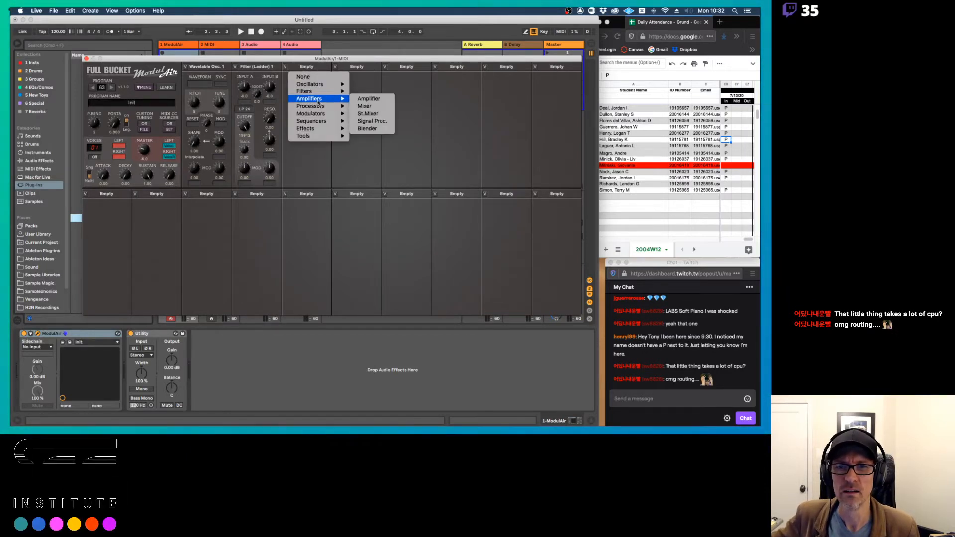
click(374, 99)
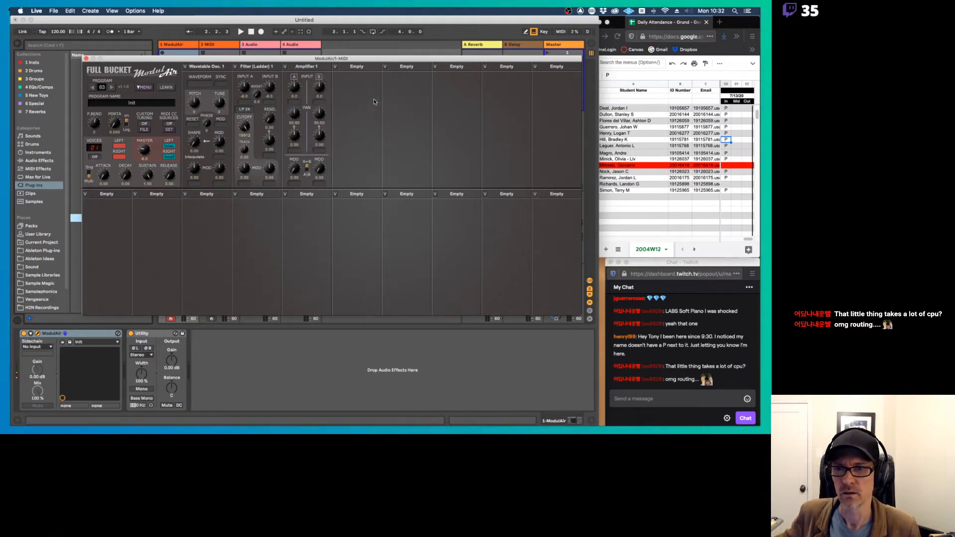
click(200, 84)
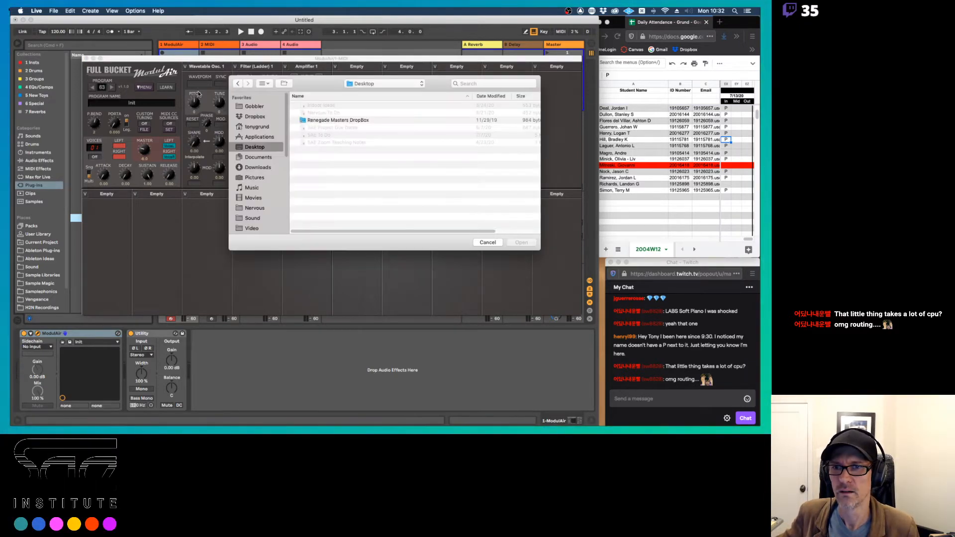
click(488, 242)
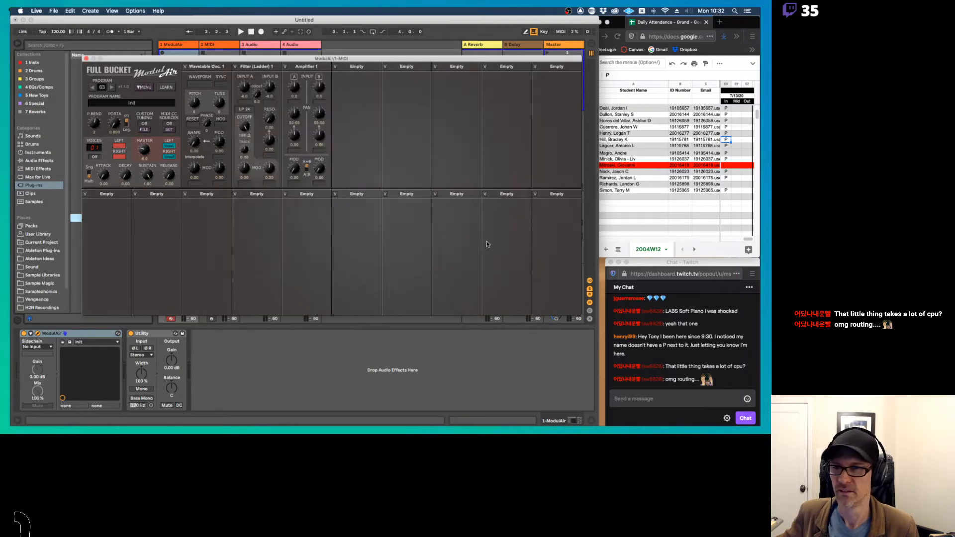
click(204, 87)
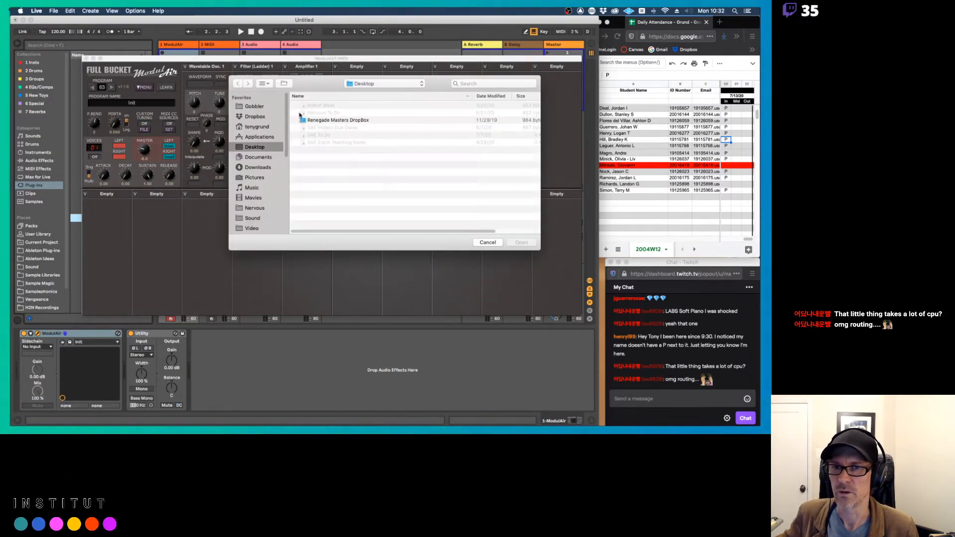
click(490, 242)
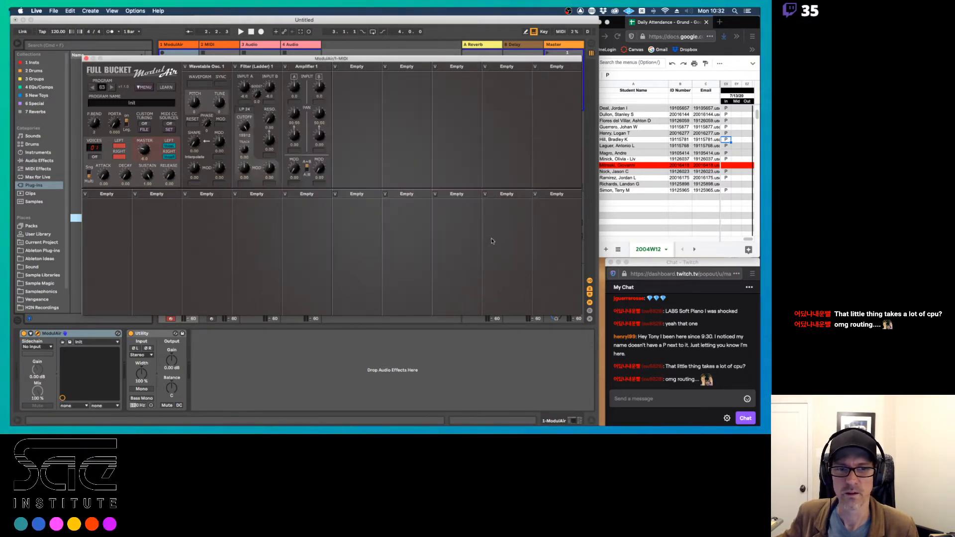
Step: Advance ModulAir through Erratic Scrambler and K35 Bass to Poly Hilbert Phaser, and check Oscillator 1's waveform and sync settings
click(111, 88)
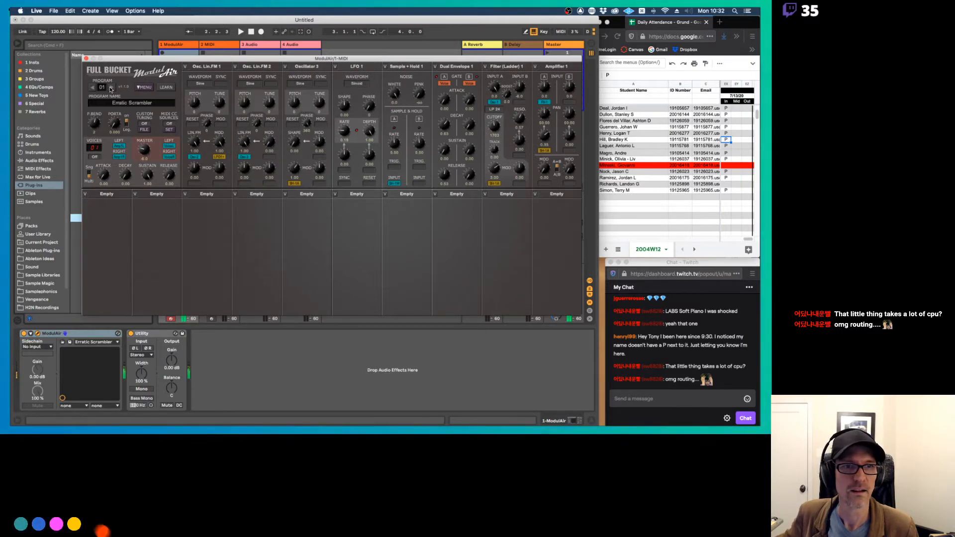
click(111, 88)
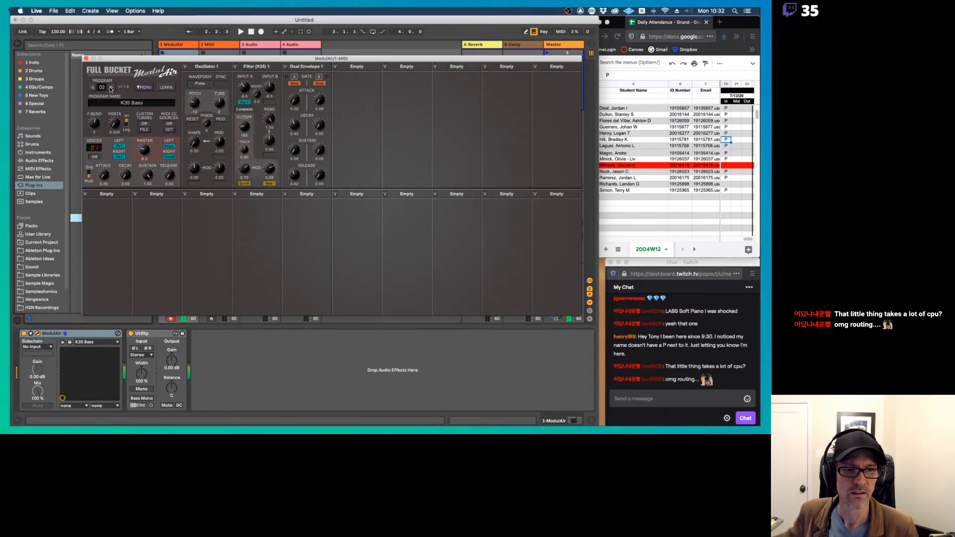
click(111, 88)
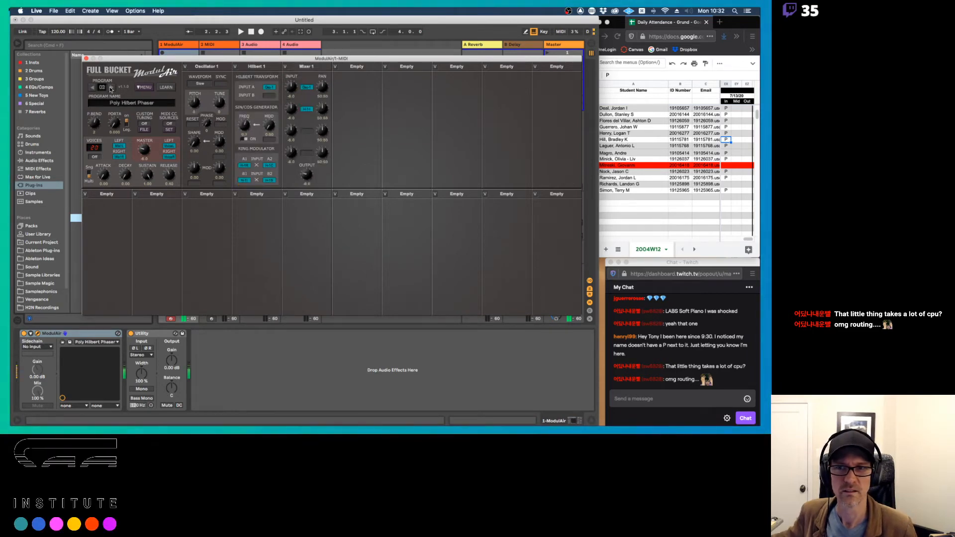
click(204, 84)
click(217, 74)
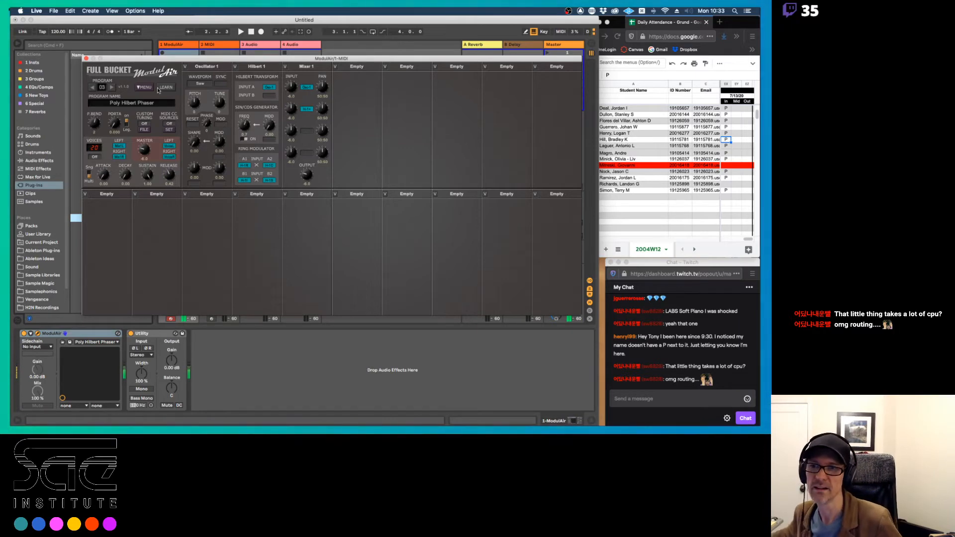
Step: Switch ModulAir to the Filter Sequence program, stop playback after auditioning it, and adjust the ladder filter's cutoff
click(112, 88)
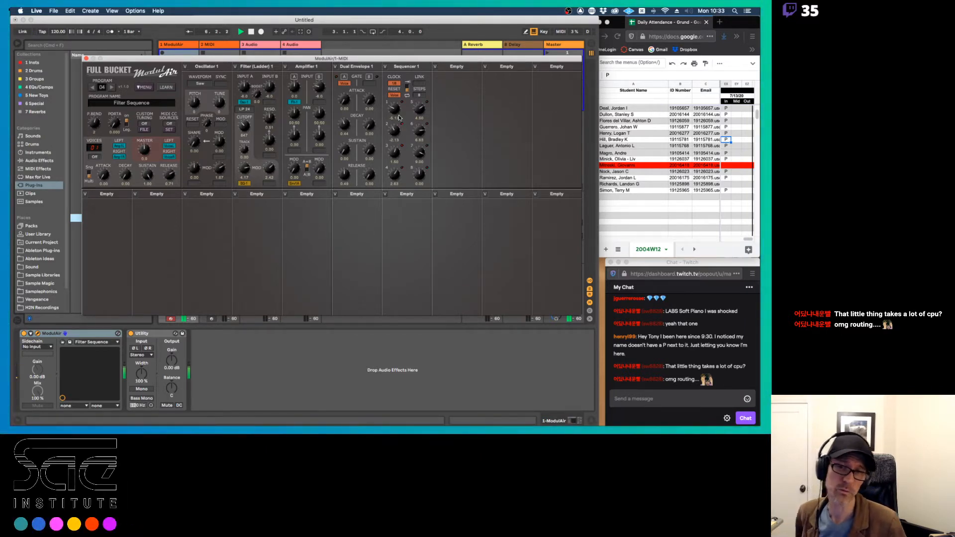
click(242, 34)
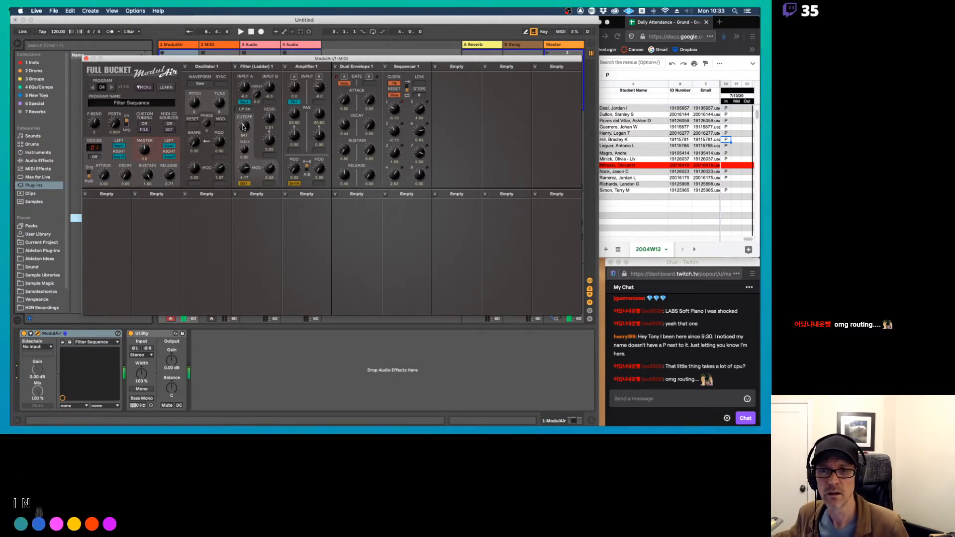
mouse_move(243, 127)
mouse_down()
mouse_move(243, 91)
mouse_move(237, 132)
mouse_move(240, 117)
mouse_up()
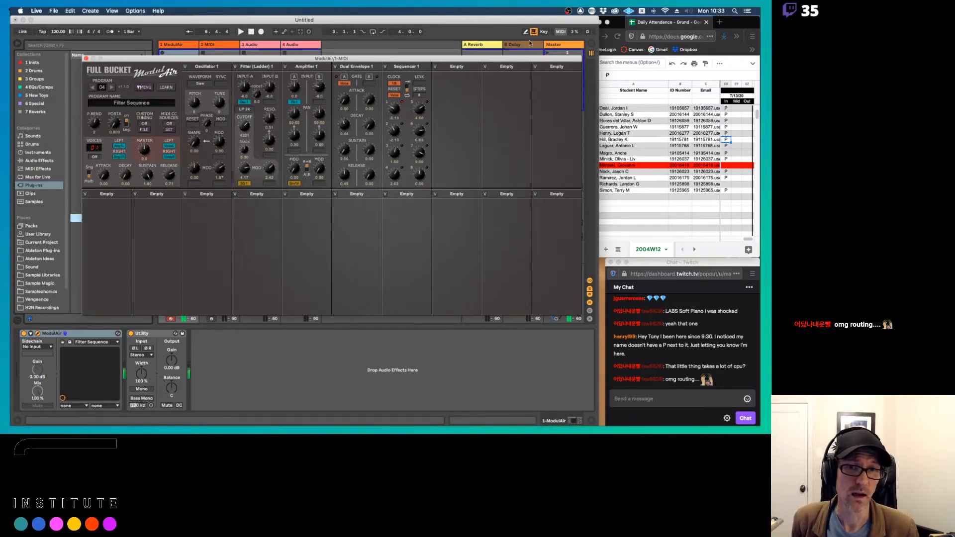
Step: Close the ModulAir window and delete the ModulAir device from the first MIDI track
drag(471, 60, 458, 56)
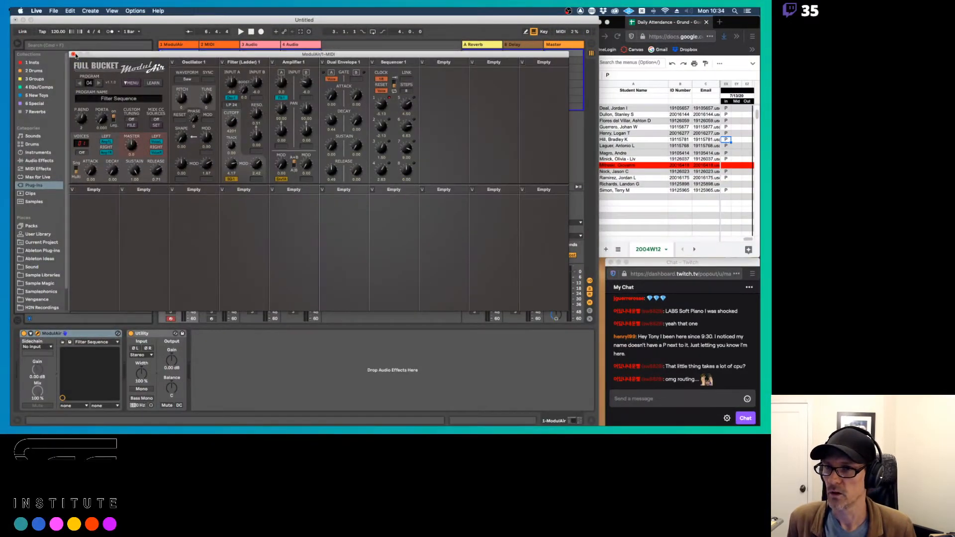
click(73, 54)
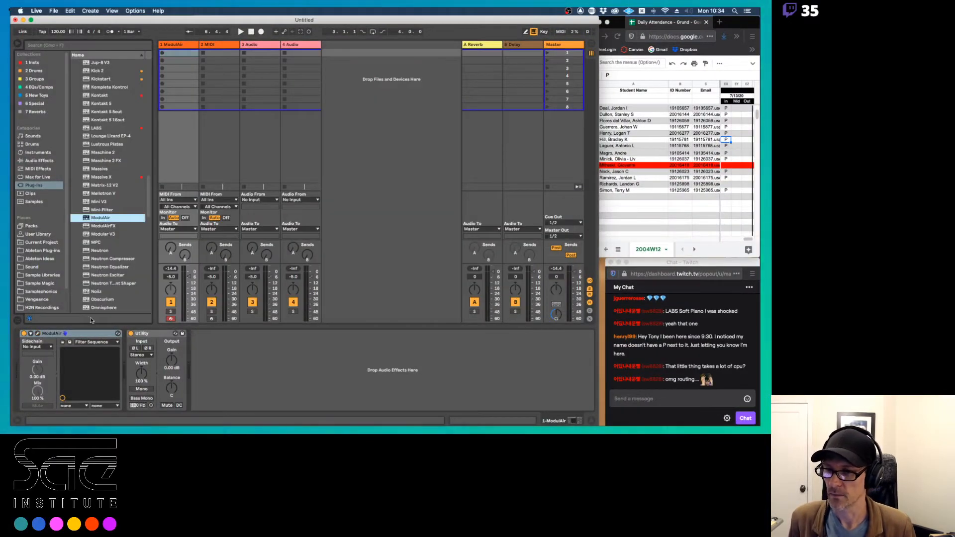
click(91, 333)
key(Delete)
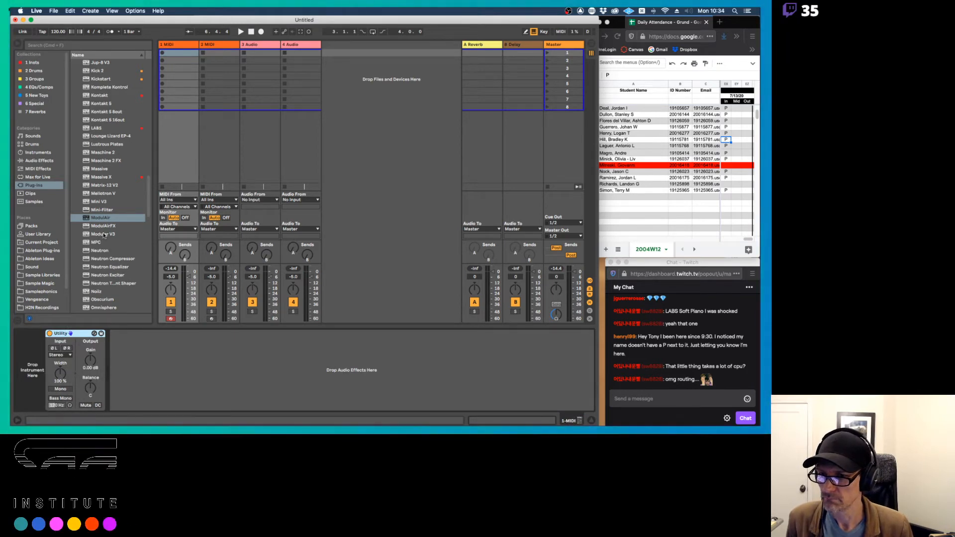
drag(104, 236, 37, 361)
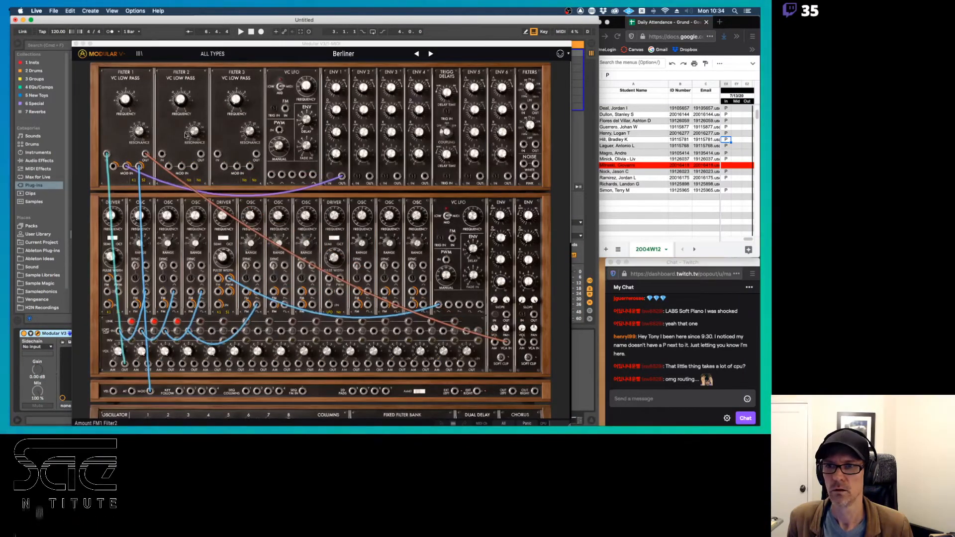
click(76, 44)
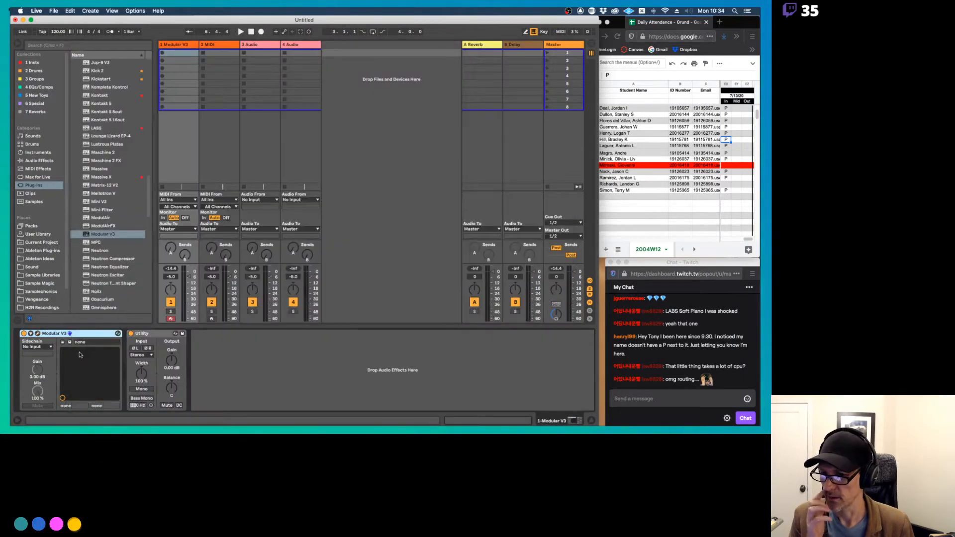
key(Delete)
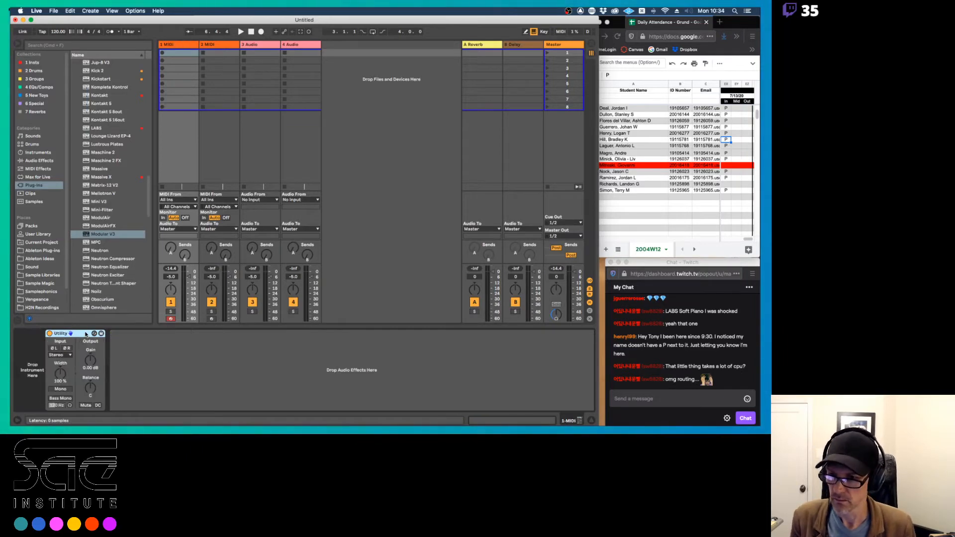
Step: Switch to Firefox, review the FB-3300 page on the Full Bucket Music site from its heading, and return to Live
key(super+Tab)
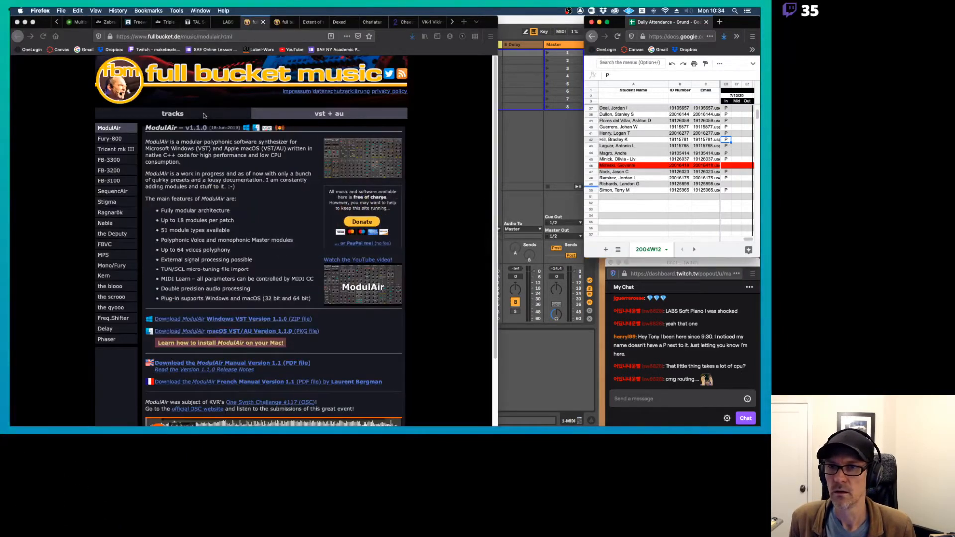
click(281, 22)
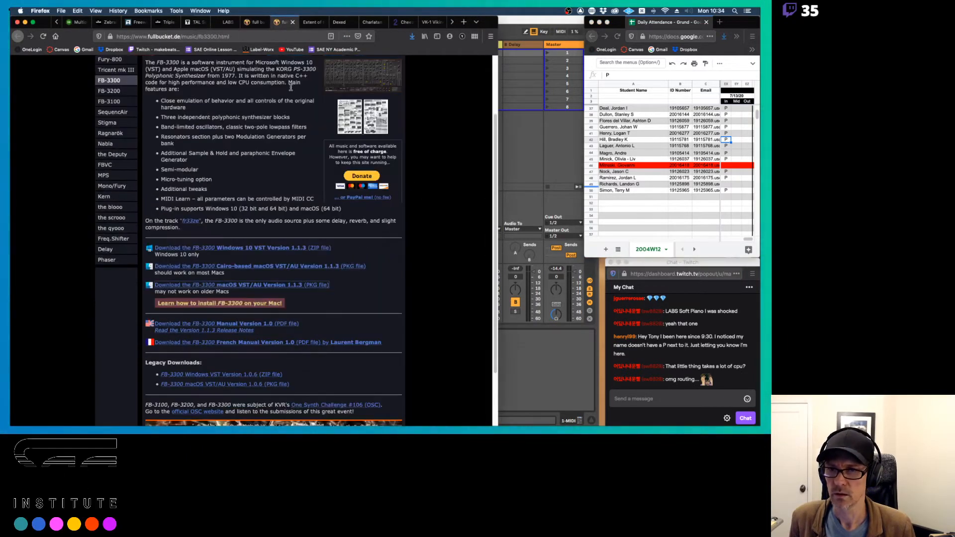
scroll(291, 87, up, 3)
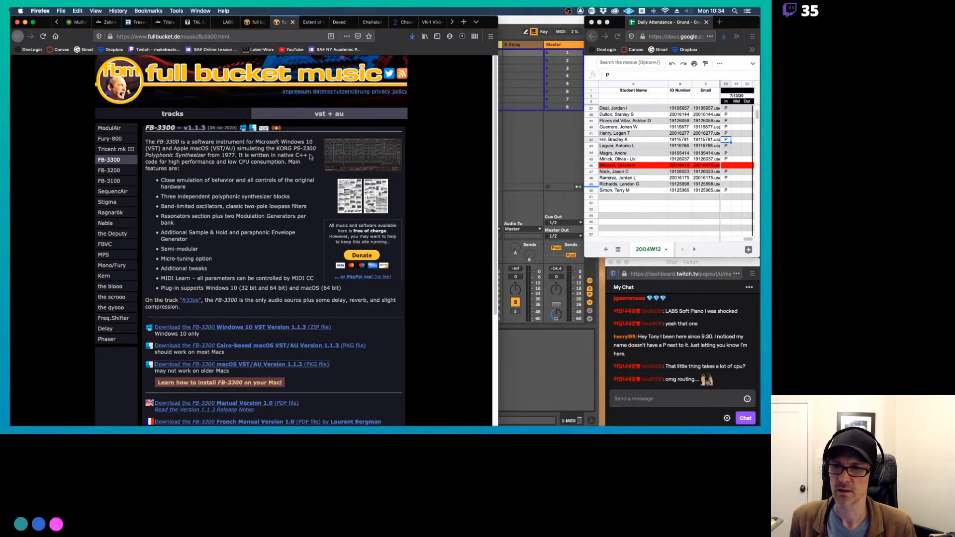
key(super+Tab)
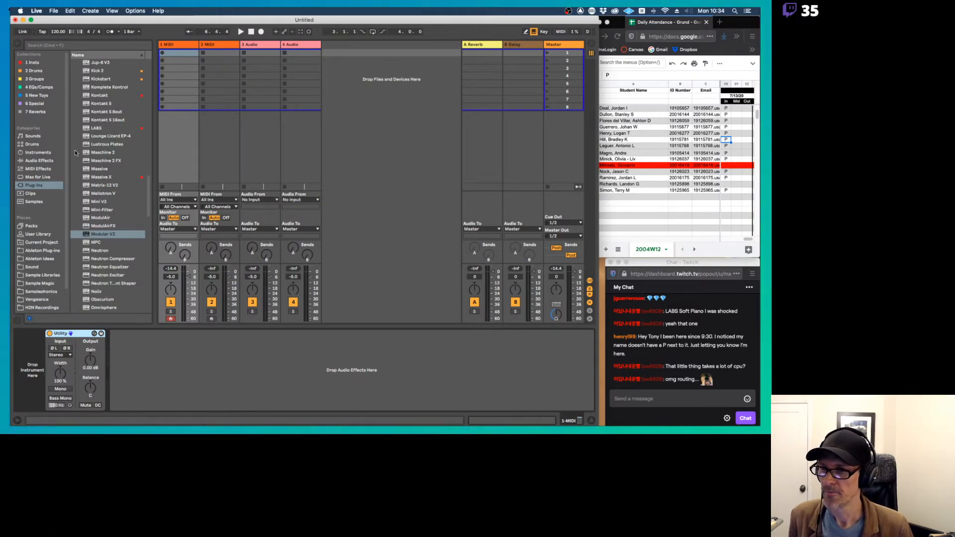
Step: Load the FB3300 plug-in onto the first MIDI track ahead of Utility and reposition its window over the Live Set
scroll(104, 160, up, 5)
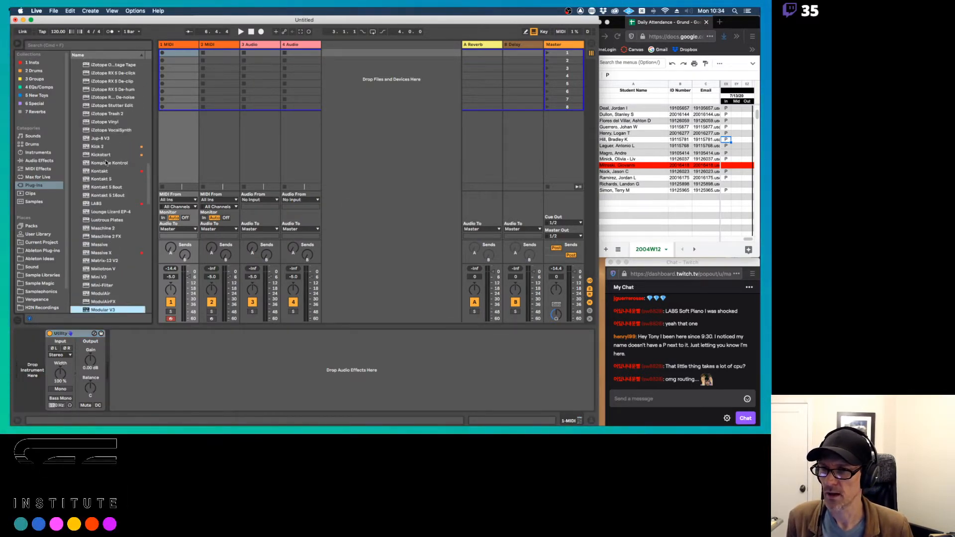
scroll(106, 162, up, 10)
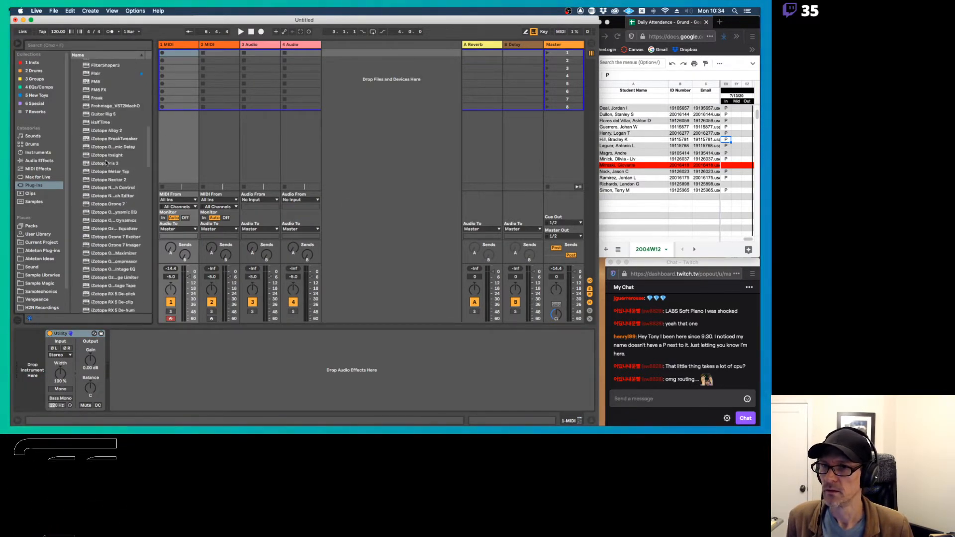
scroll(106, 162, up, 1)
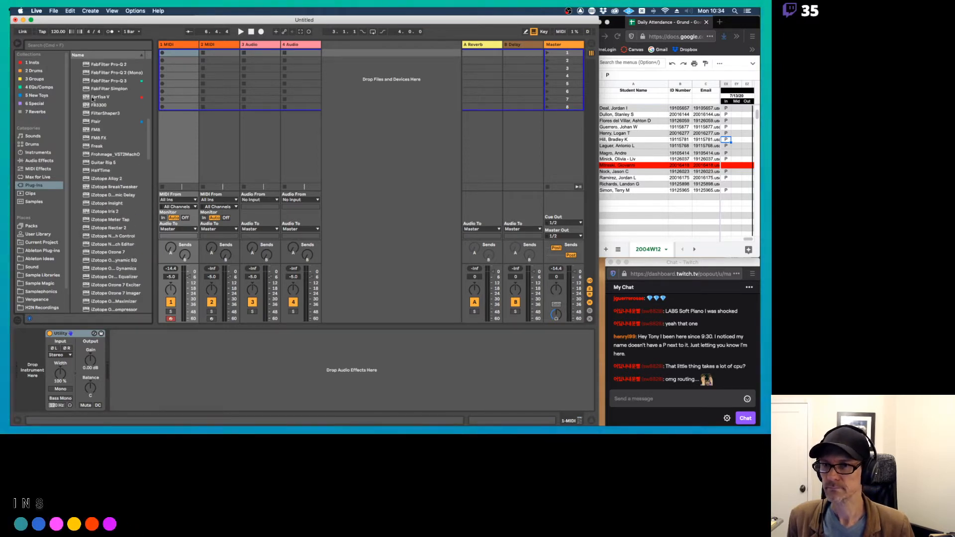
drag(99, 105, 33, 370)
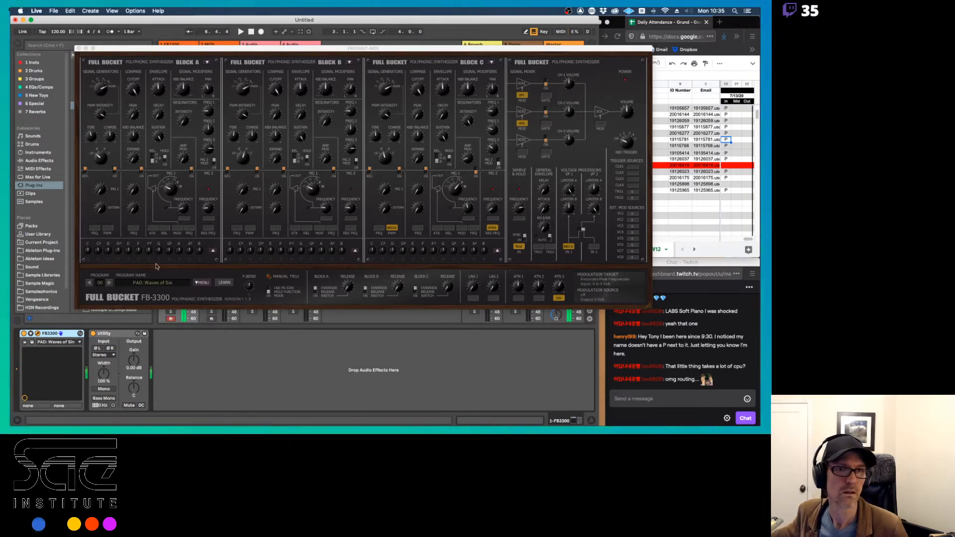
drag(416, 49, 369, 50)
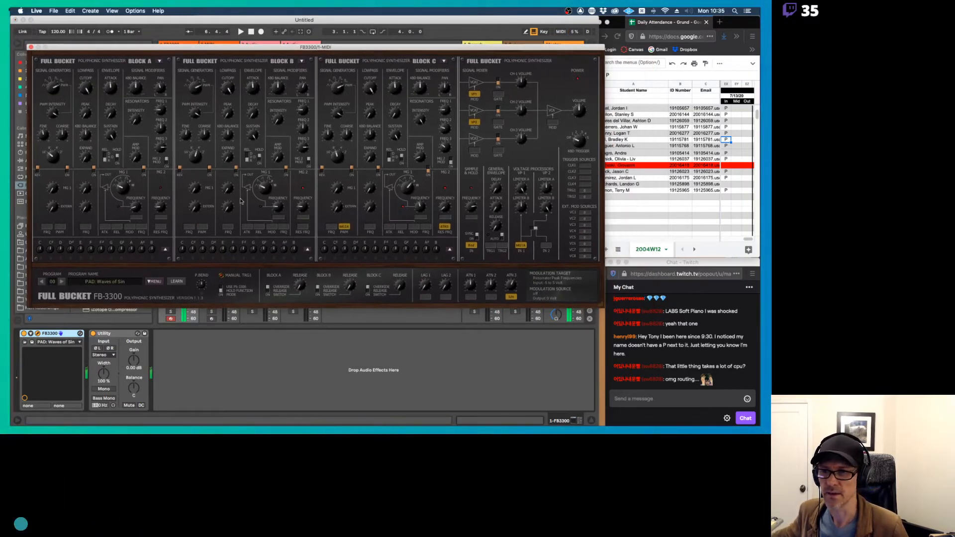
Step: Audition the FB-3300 programs Poly Monster, Sylvester Pad, Supererratic and Filter Portamento in order
click(62, 281)
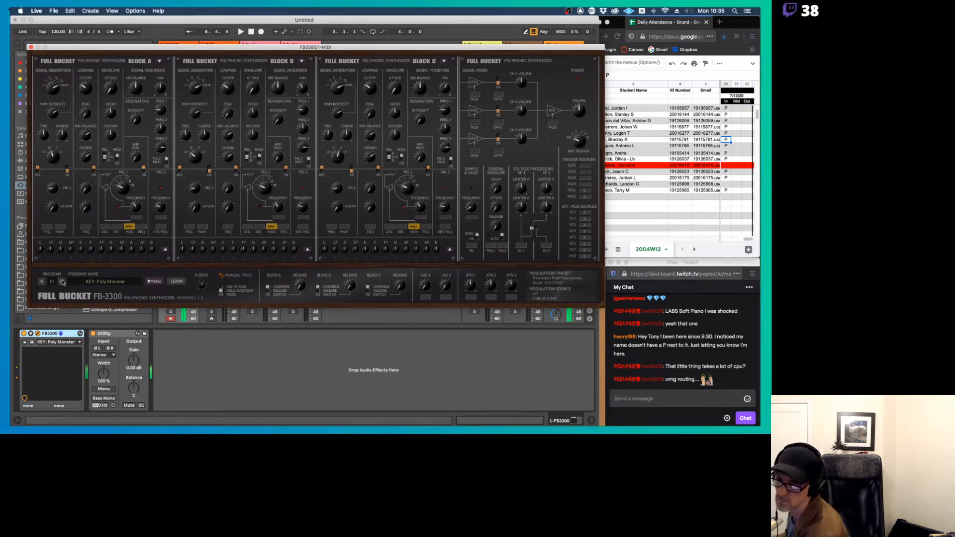
click(63, 282)
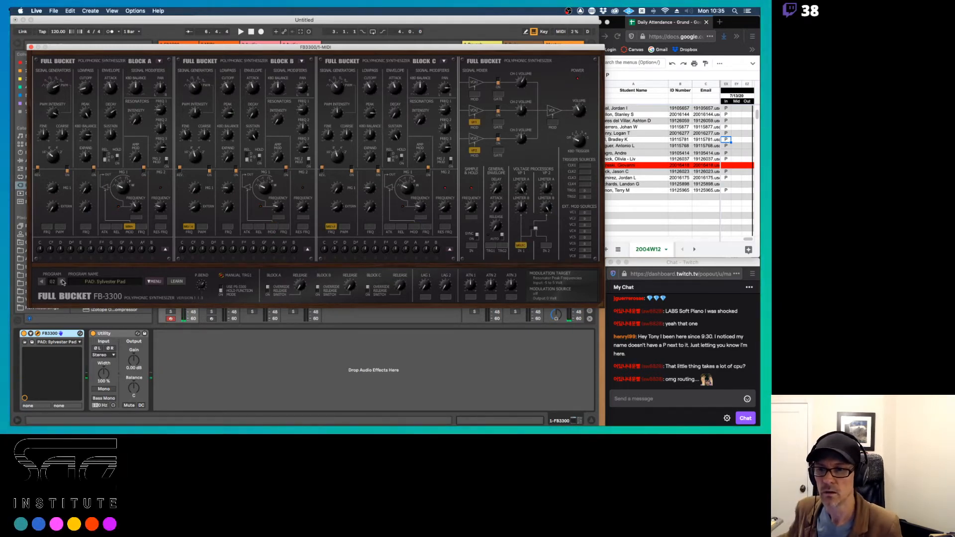
click(62, 282)
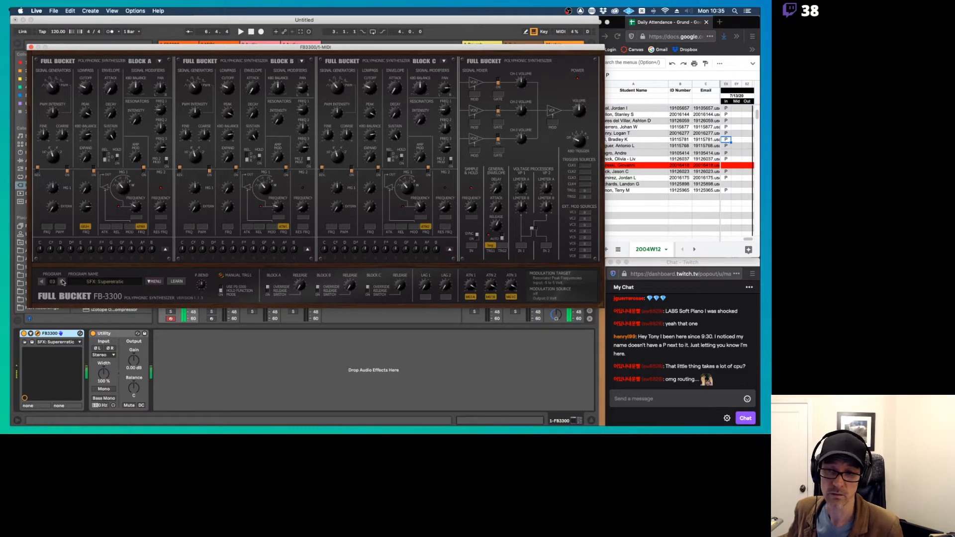
click(62, 283)
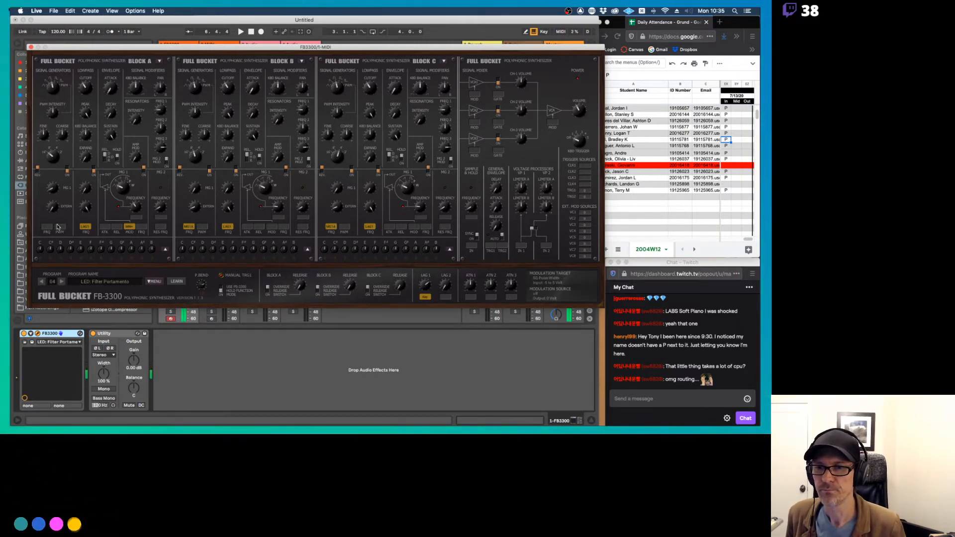
Step: Step the FB-3300 back past its first program to Init and move the synth window up over the Live Set
click(41, 281)
click(41, 282)
click(42, 282)
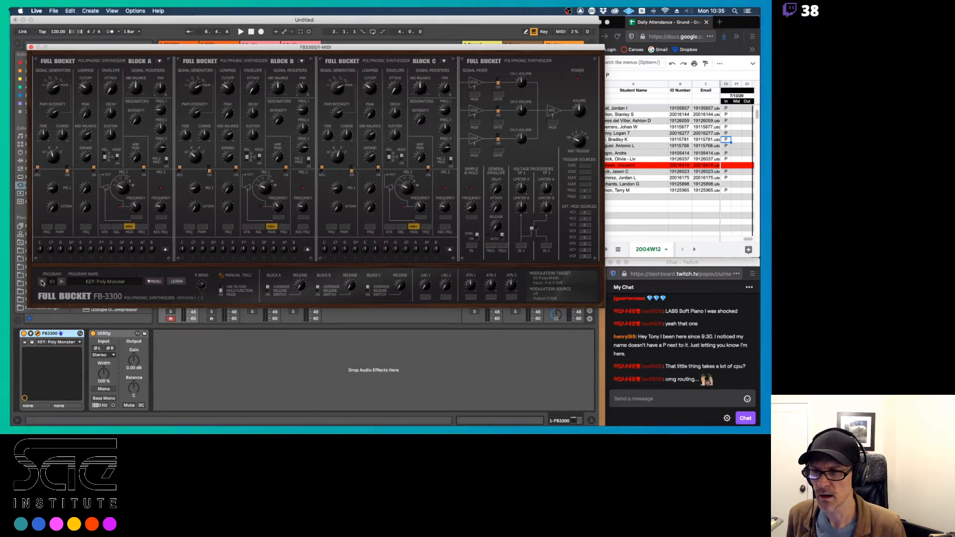
click(41, 282)
click(42, 282)
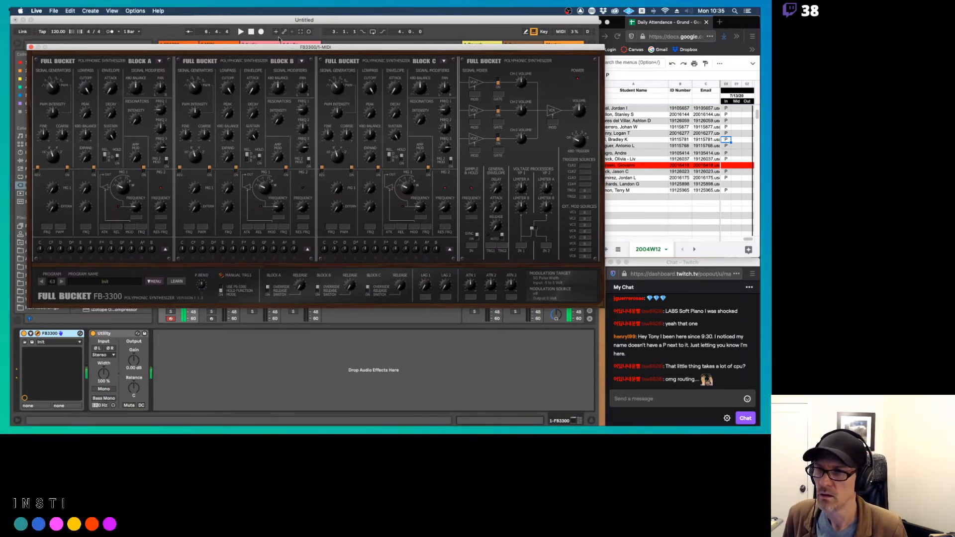
click(158, 61)
click(271, 52)
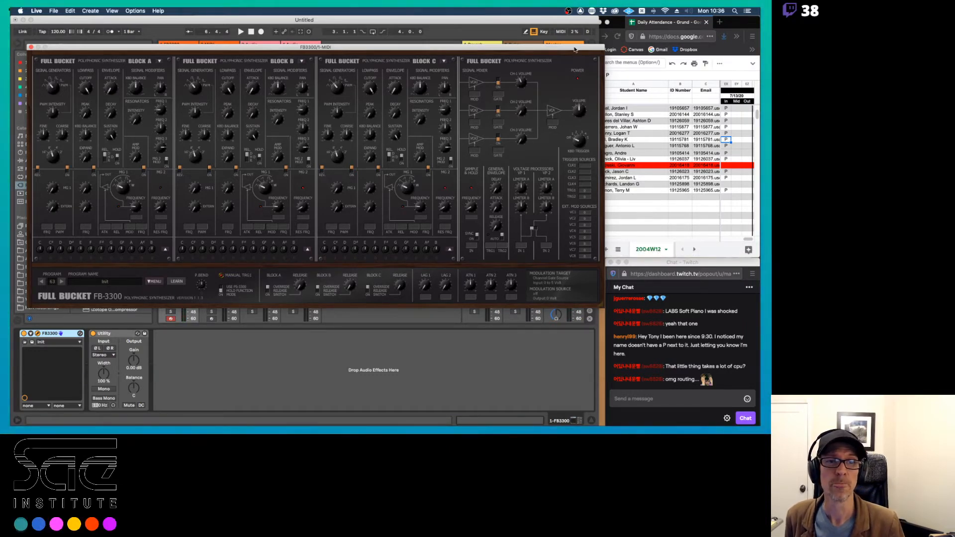
drag(575, 50, 564, 28)
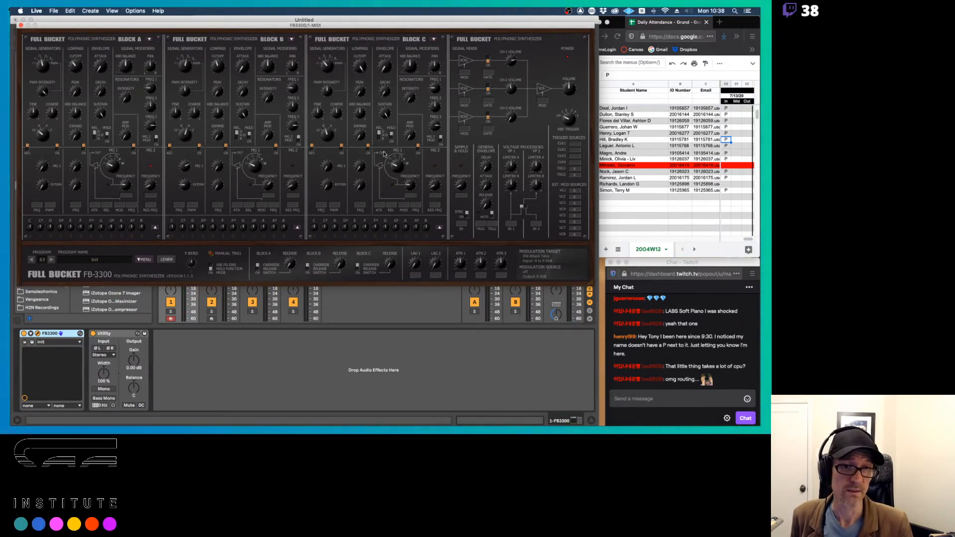
Step: Step the FB-3300 backward from Init through sequence programs such as Clock 01, Rhythm 01 and Rhytmicon 02 to Resonator 01
click(32, 259)
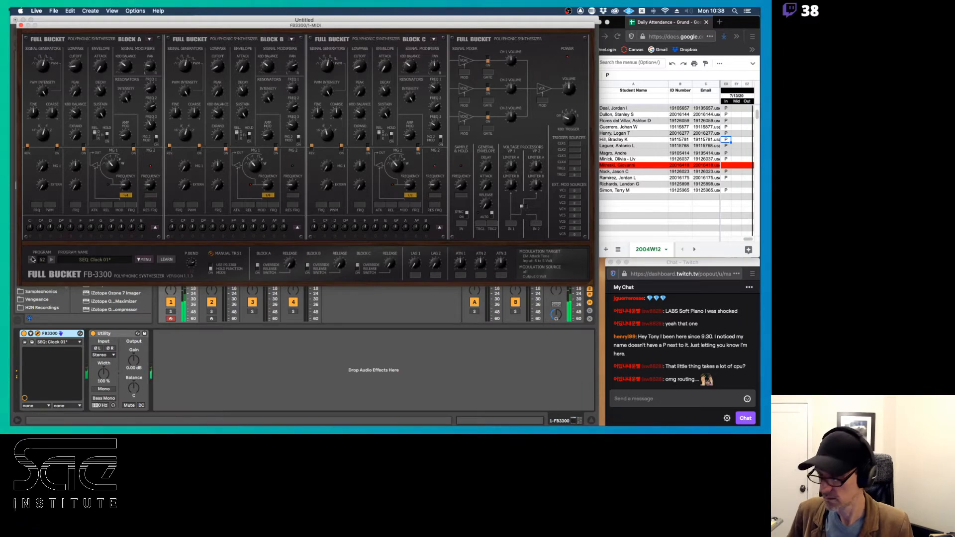
click(32, 260)
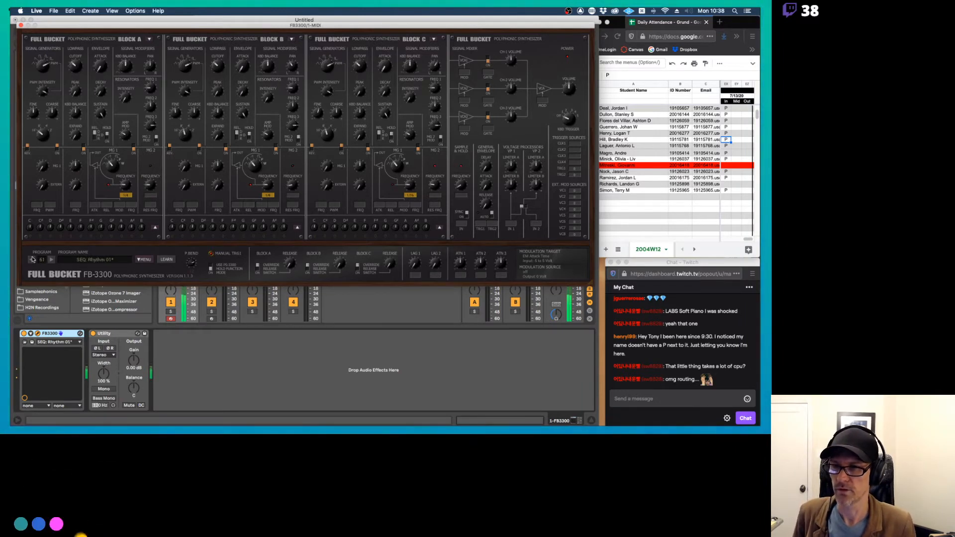
click(32, 259)
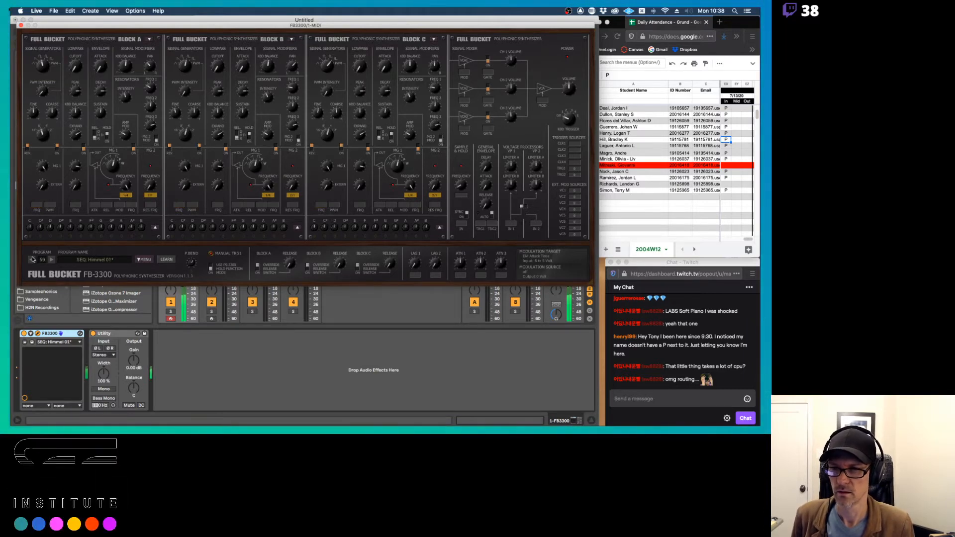
double_click(32, 259)
click(32, 259)
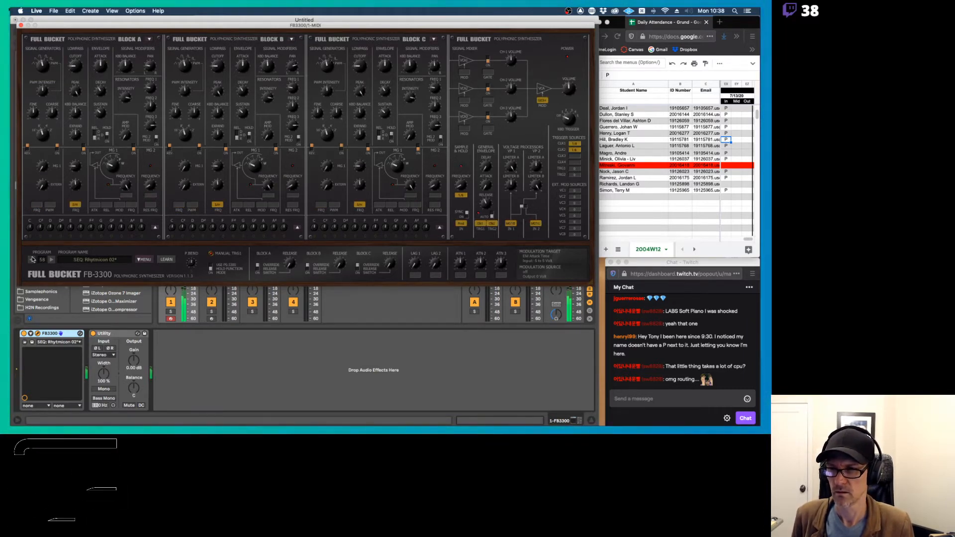
click(32, 259)
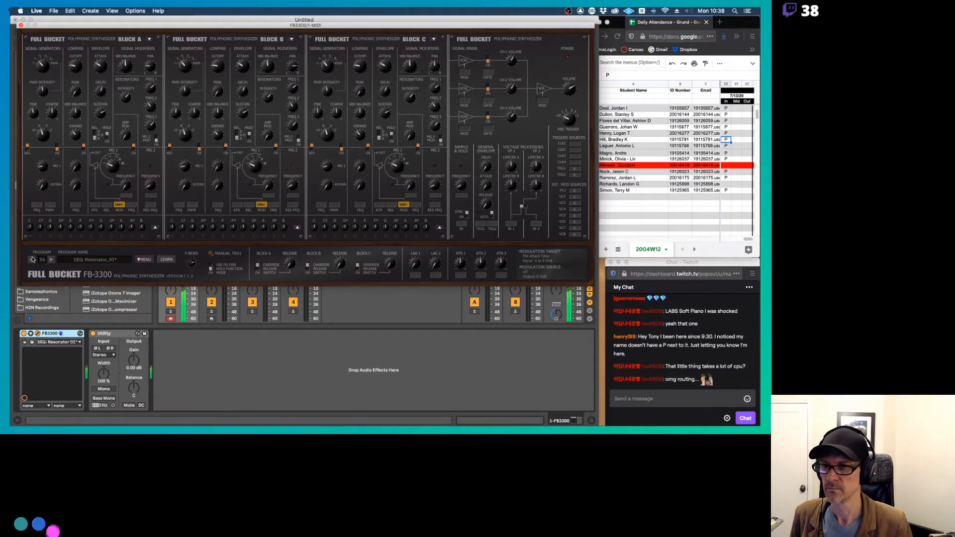
Step: Continue backward through the pad programs MG Sphere 02, MG Sphere 01 and FM 01 to Atlantis
click(32, 259)
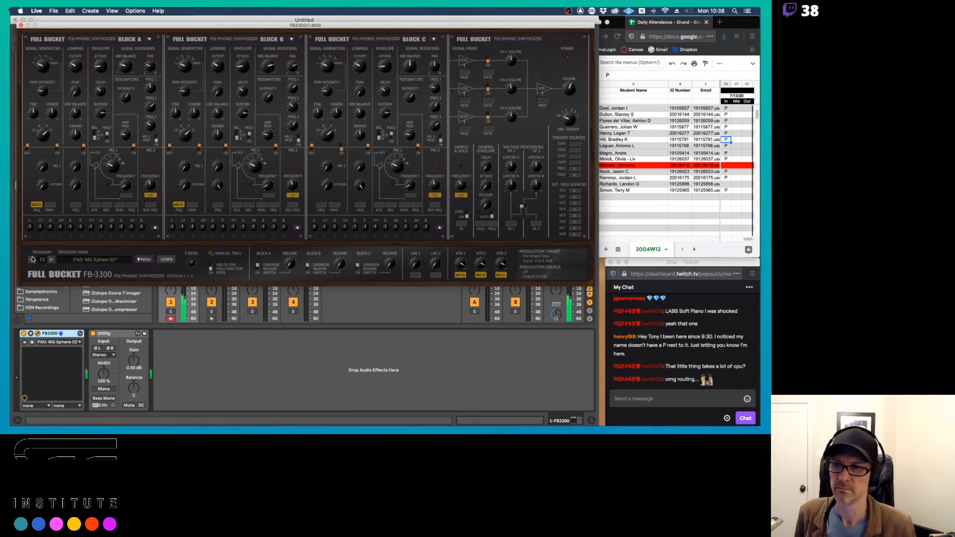
click(32, 260)
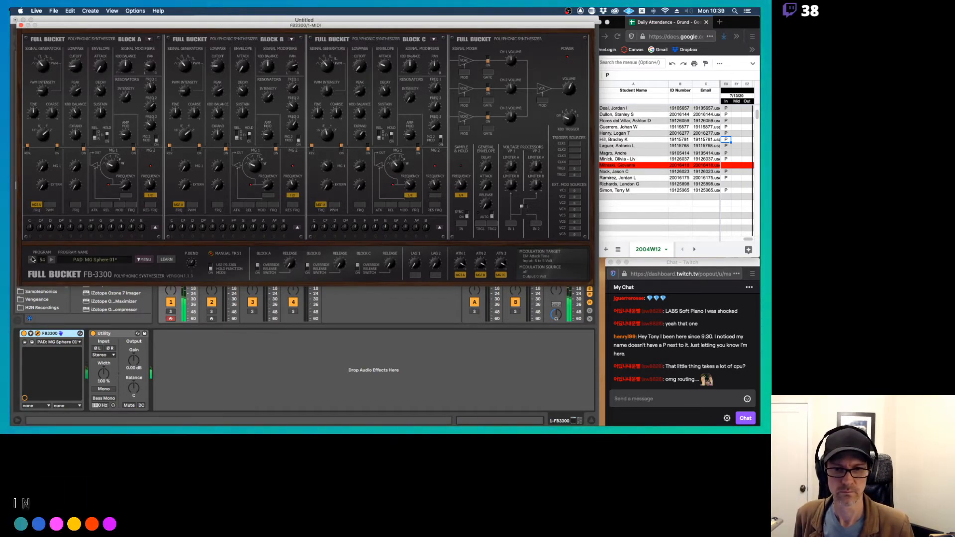
click(32, 260)
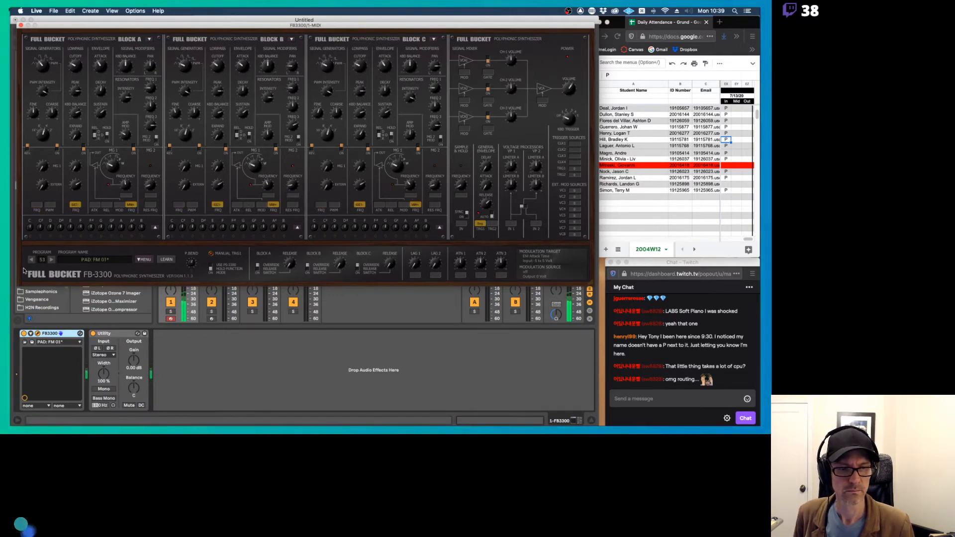
click(31, 259)
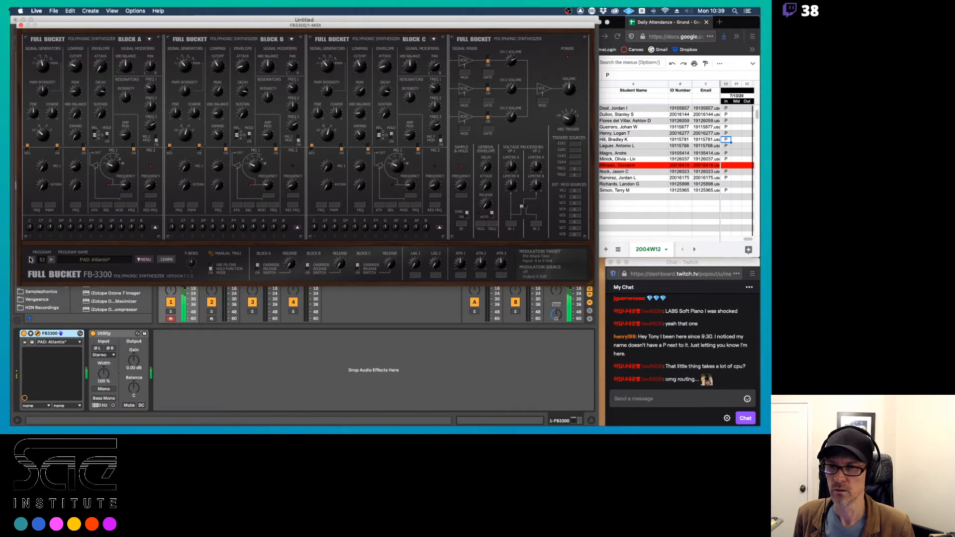
Step: Insert Tal-Chorus-LX between FB3300 and Utility, close its window and move the FB-3300 window clear of the mixer
drag(94, 28, 268, 22)
scroll(93, 182, down, 15)
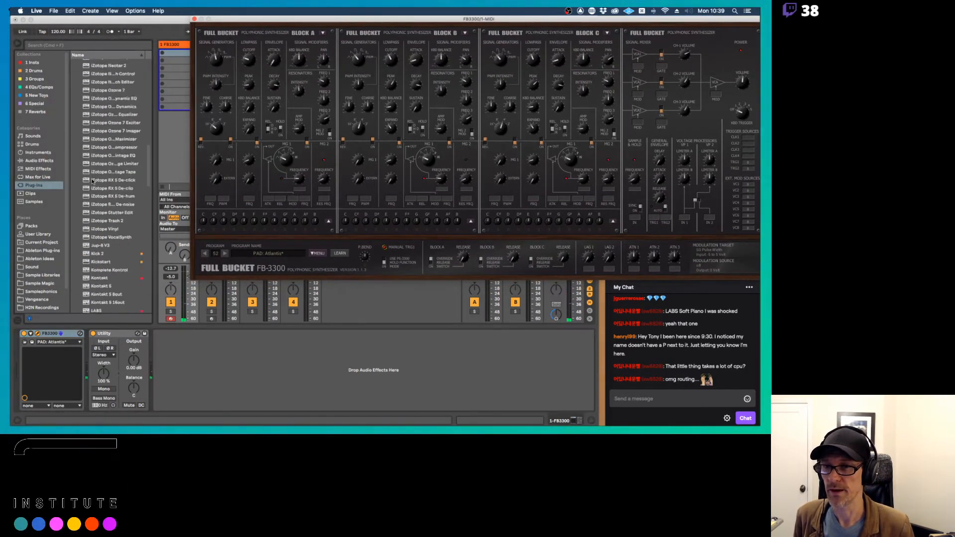
scroll(93, 182, down, 15)
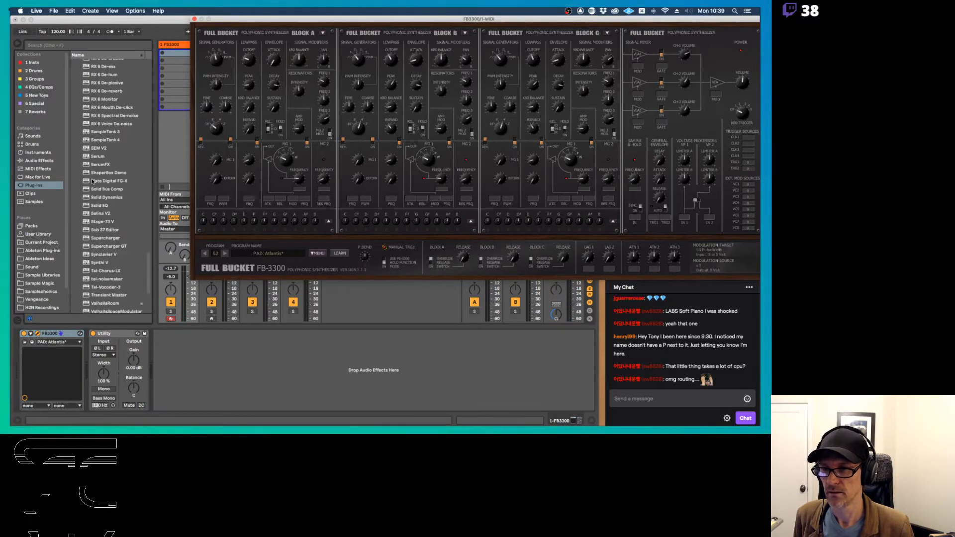
drag(93, 181, 101, 353)
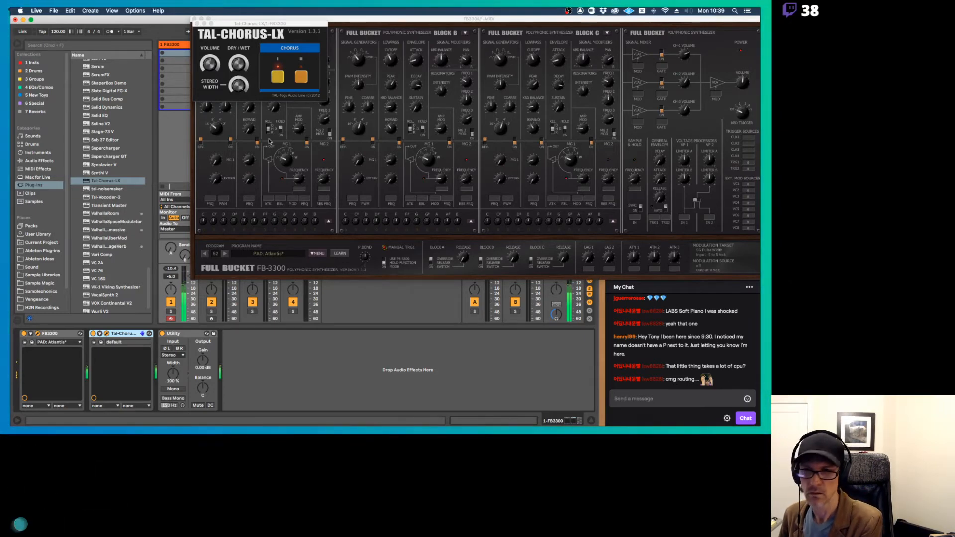
click(196, 23)
drag(226, 19, 586, 63)
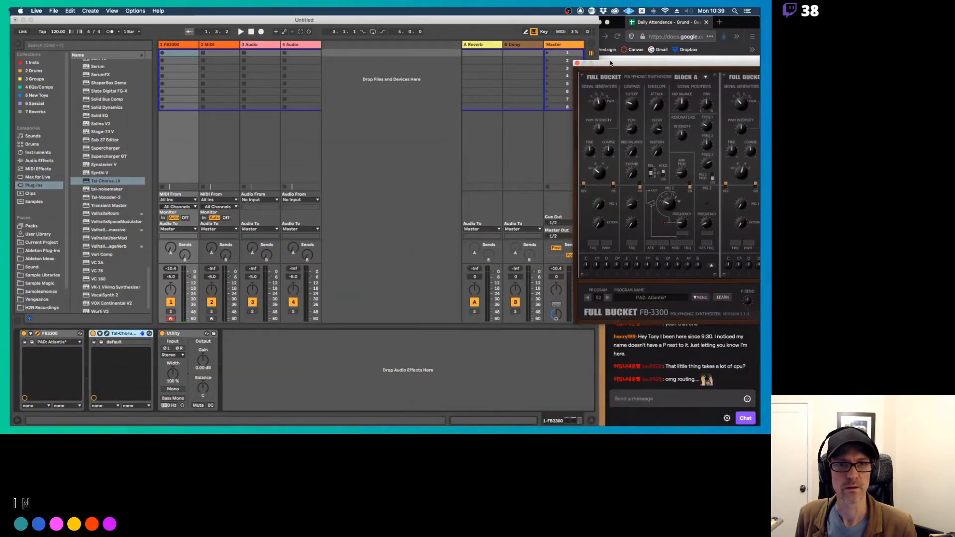
Step: Raise the FB3300 track's send to the A Reverb return while checking the return's Reverb device against the track's chain
click(485, 46)
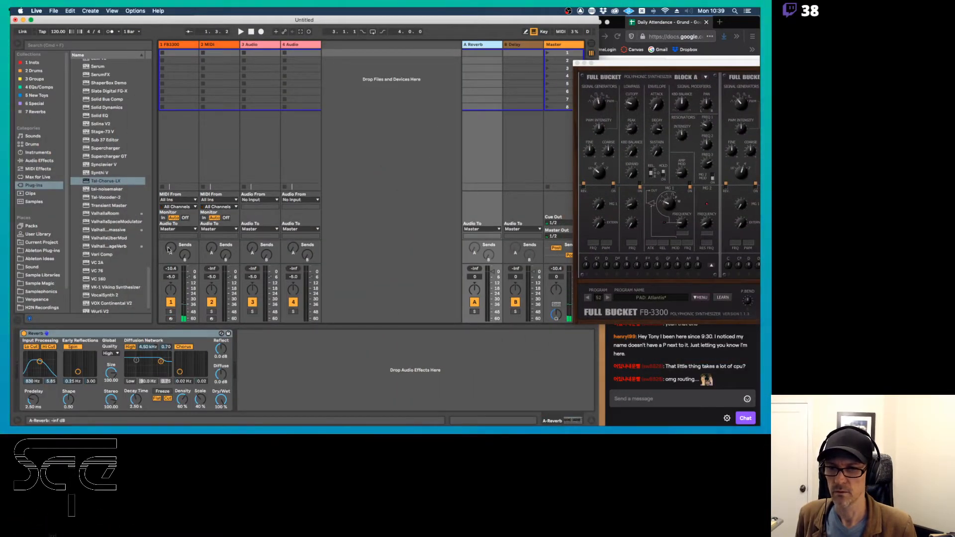
click(170, 318)
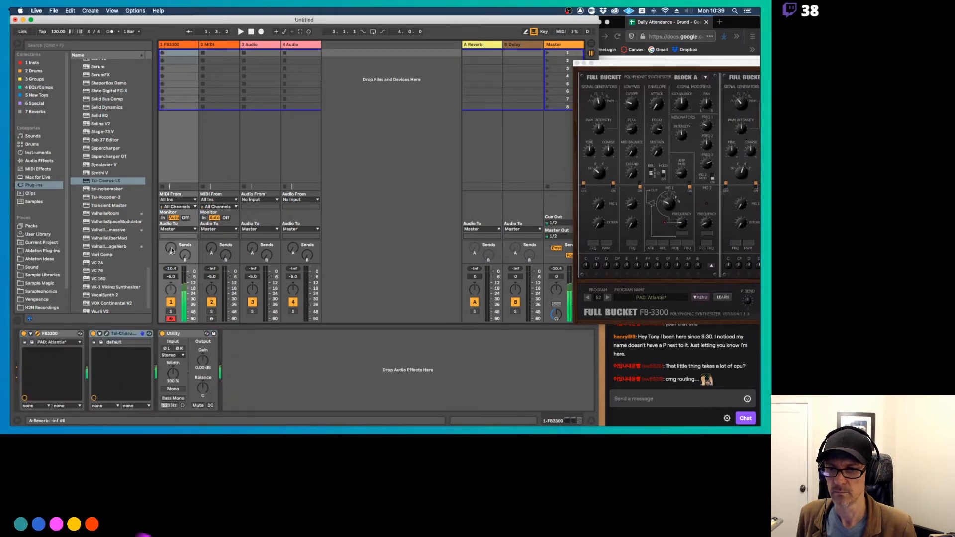
click(481, 44)
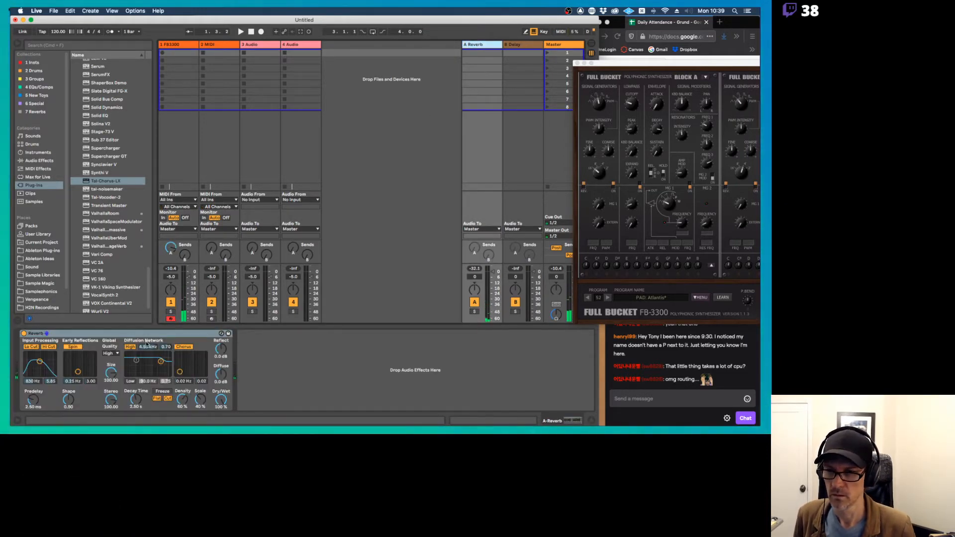
click(184, 46)
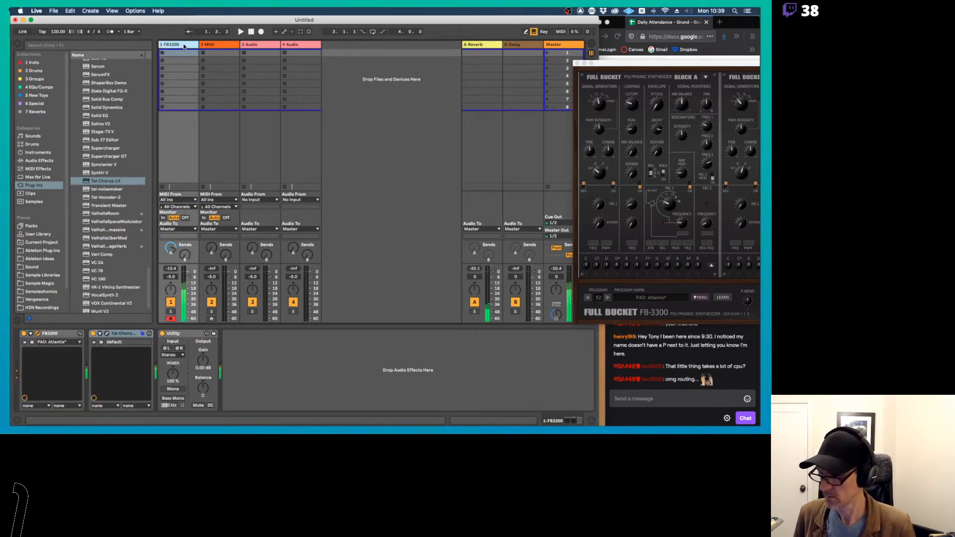
click(490, 45)
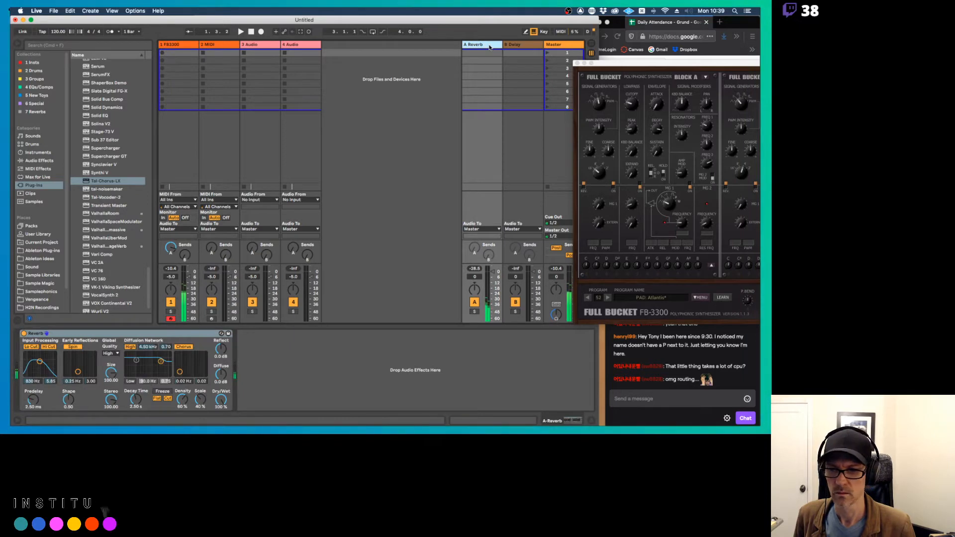
click(176, 309)
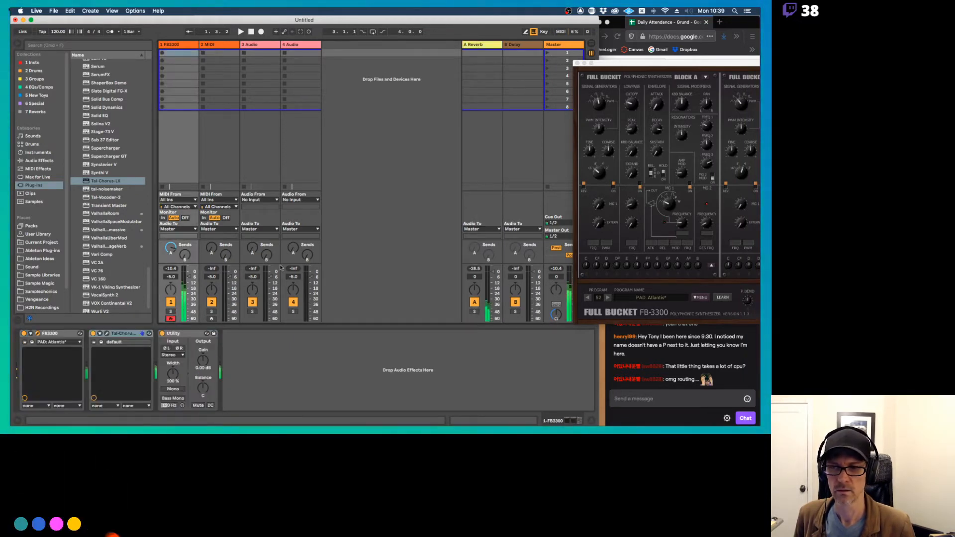
Step: Replace the A Reverb return's device with the Dark Hall preset from Reverb's Hall presets and reselect the FB3300 track
click(489, 44)
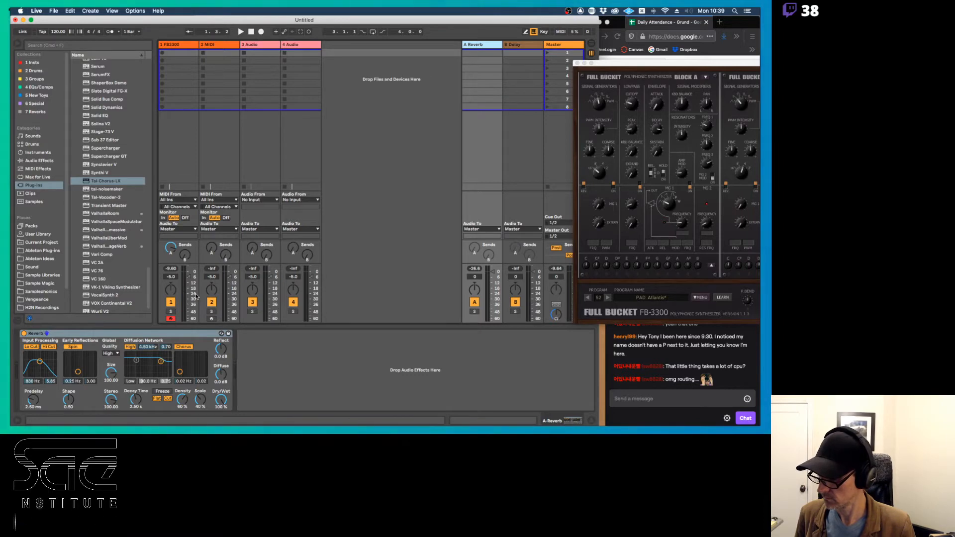
click(221, 334)
scroll(133, 243, down, 5)
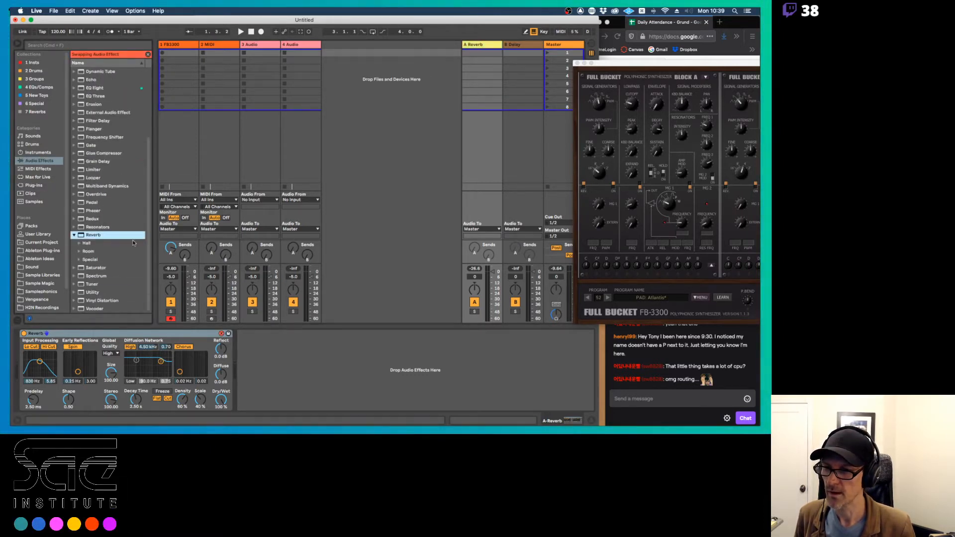
click(104, 242)
scroll(95, 233, down, 3)
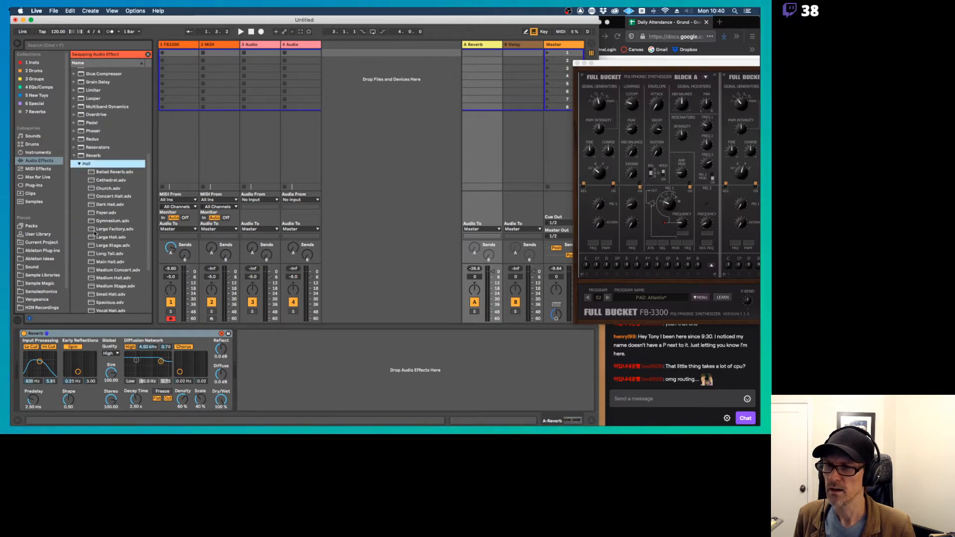
scroll(95, 232, down, 1)
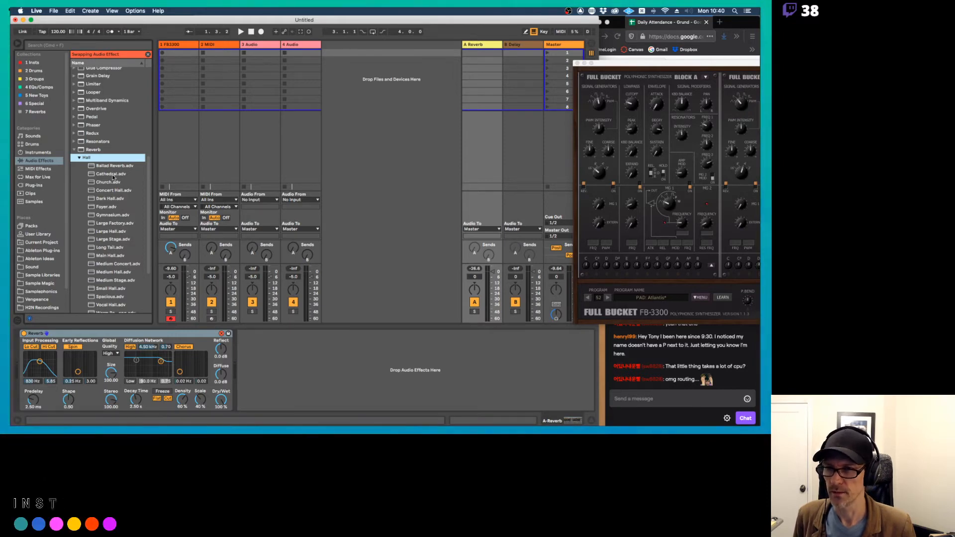
double_click(109, 198)
click(185, 48)
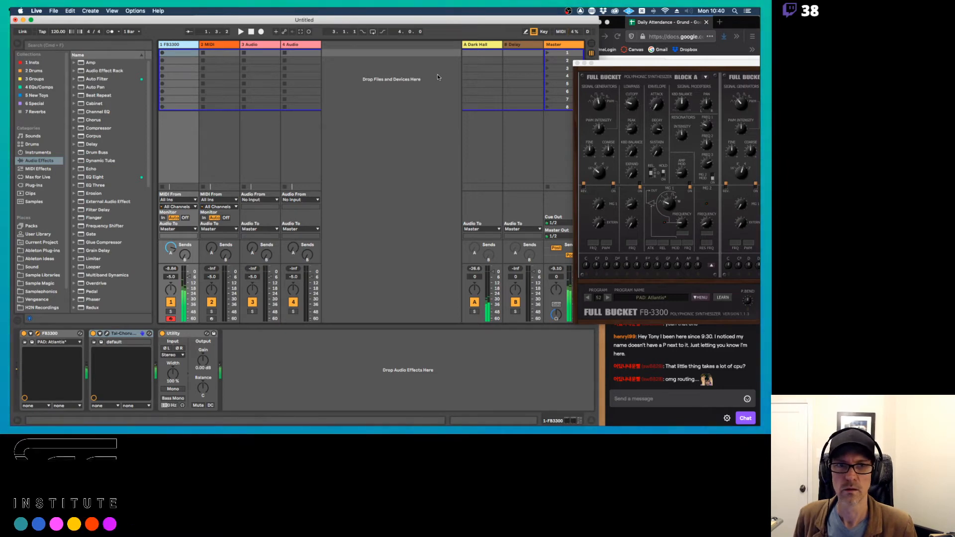
Step: Close the FB-3300 window, deactivate Tal-Chorus-LX and delete the FB3300 instrument from the first track
drag(614, 63, 52, 33)
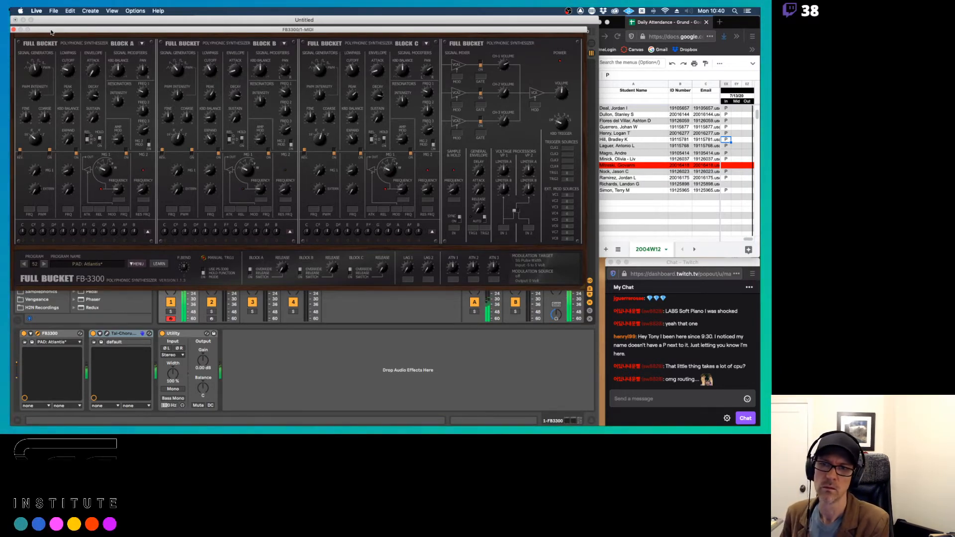
key(ctrl+Up)
key(ctrl+Up)
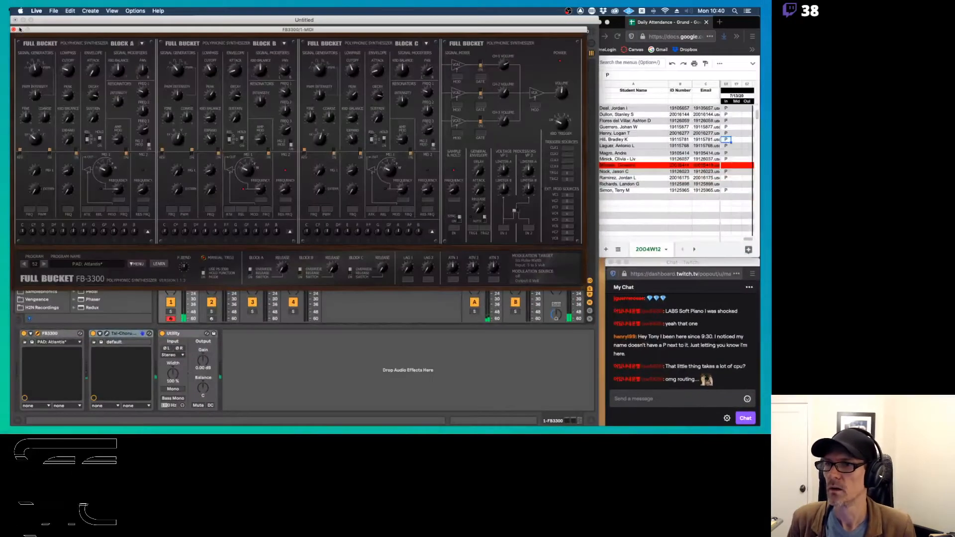
click(13, 30)
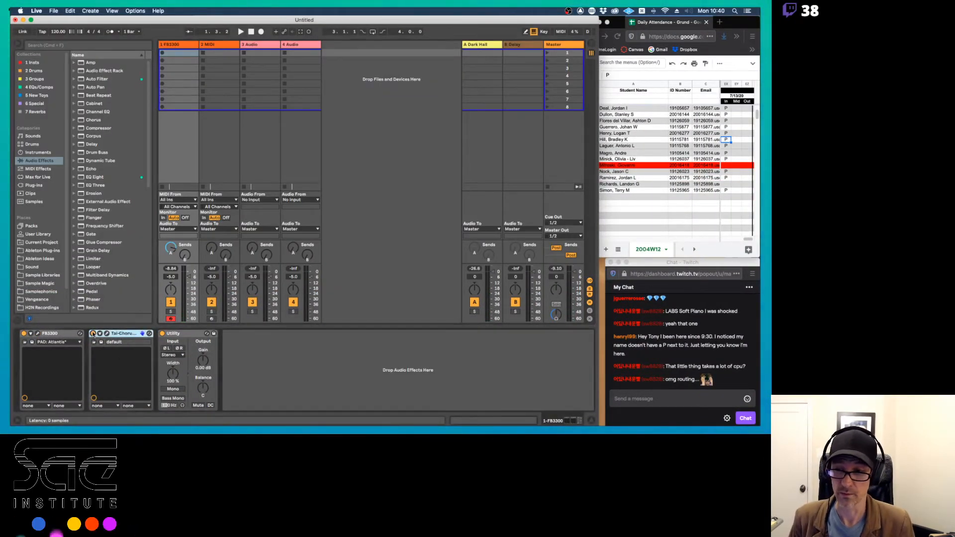
key(Delete)
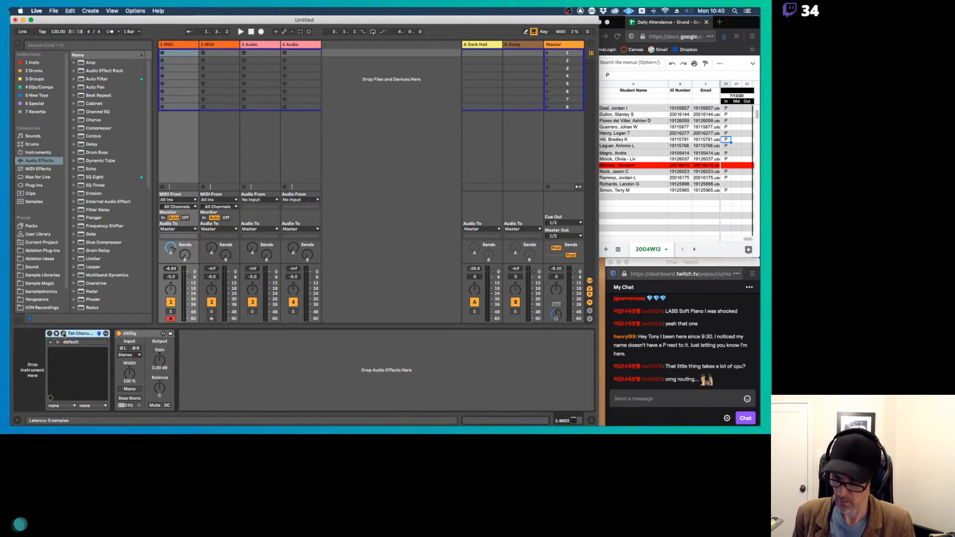
Step: Switch to Firefox, view the Digits download page on the Extent of the Jam site, and return to Ableton Live
key(super+Tab)
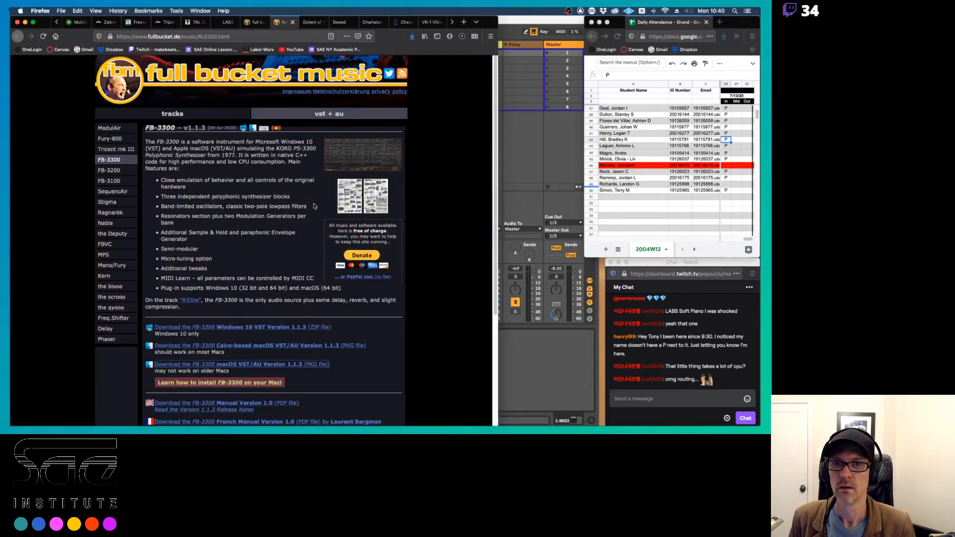
click(314, 23)
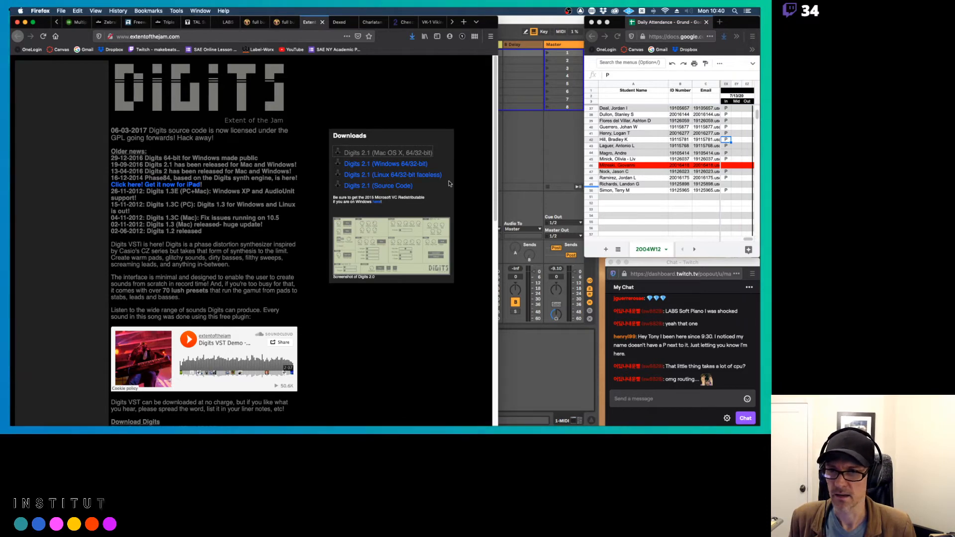
key(super+Tab)
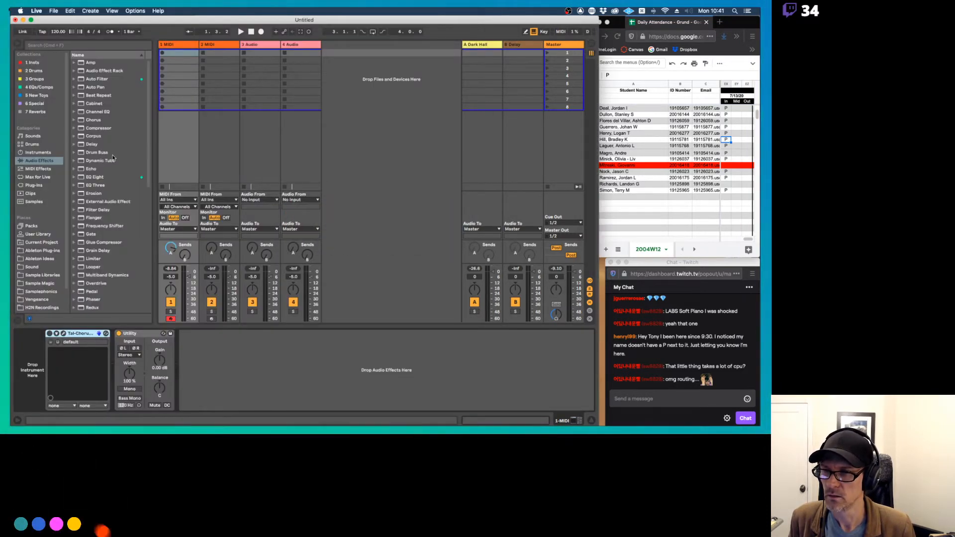
Step: Insert the Digits plug-in before Tal-Chorus-LX on the first MIDI track and move its window clear of the mixer
click(39, 185)
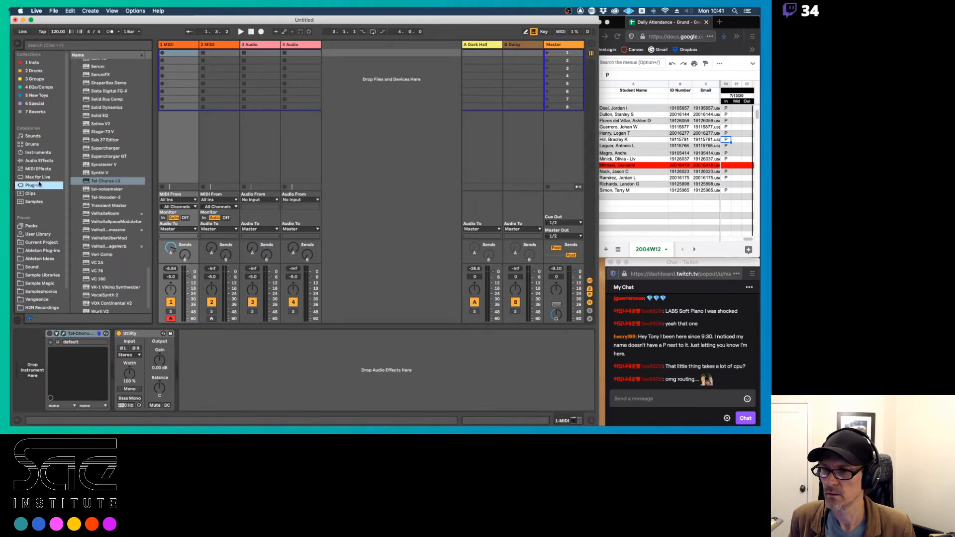
scroll(100, 168, up, 15)
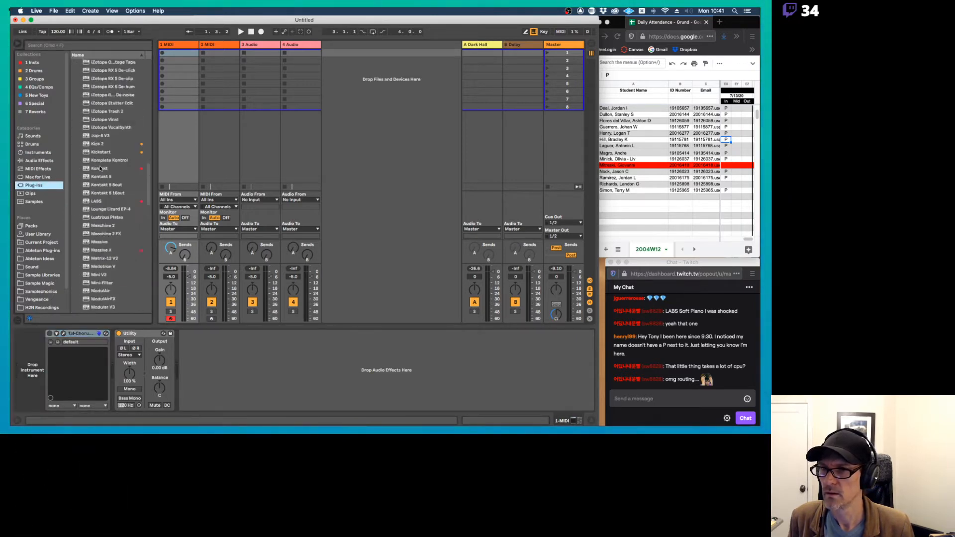
scroll(100, 168, up, 10)
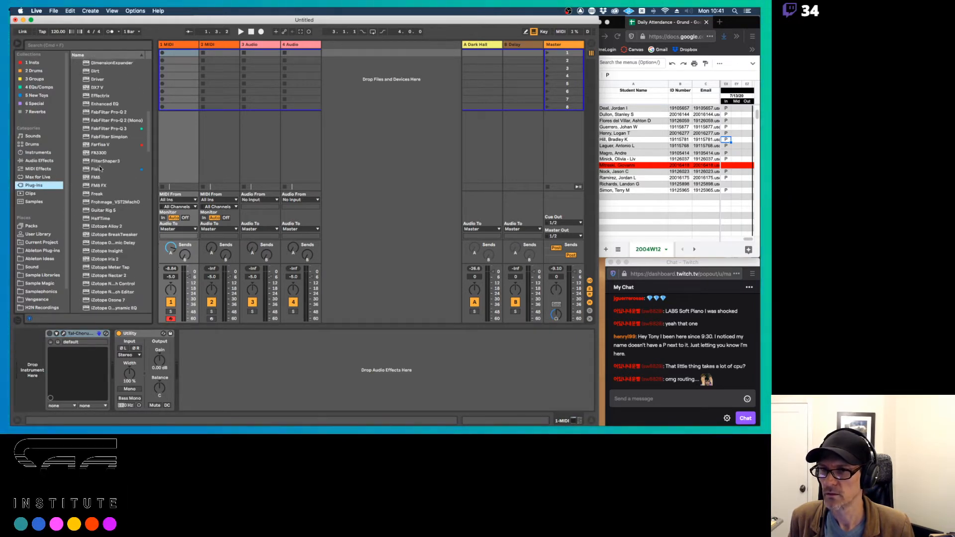
scroll(100, 168, up, 7)
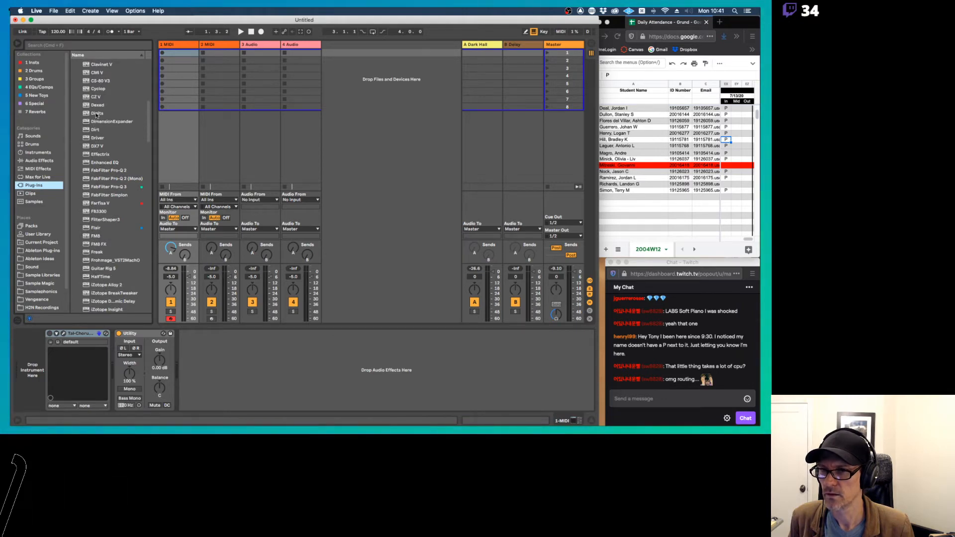
drag(97, 115, 26, 377)
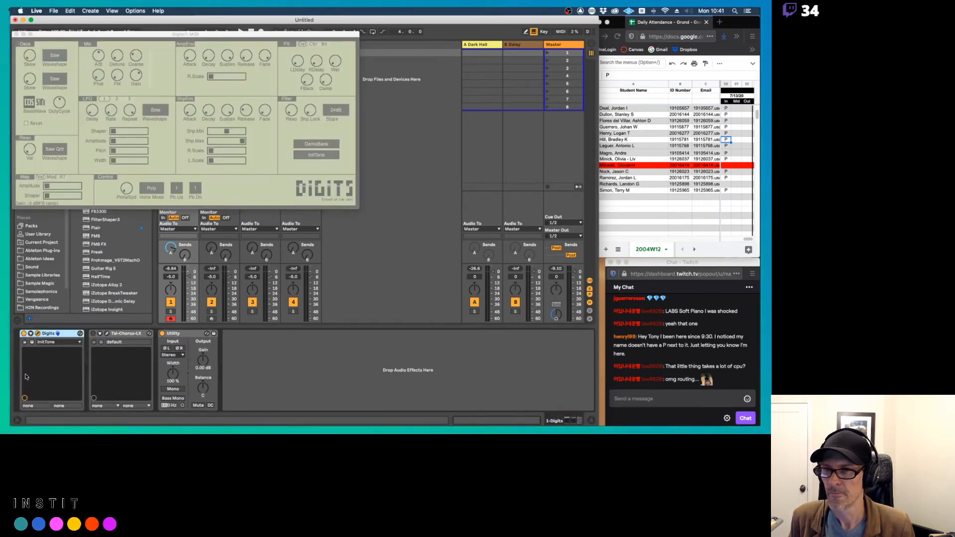
drag(153, 35, 344, 66)
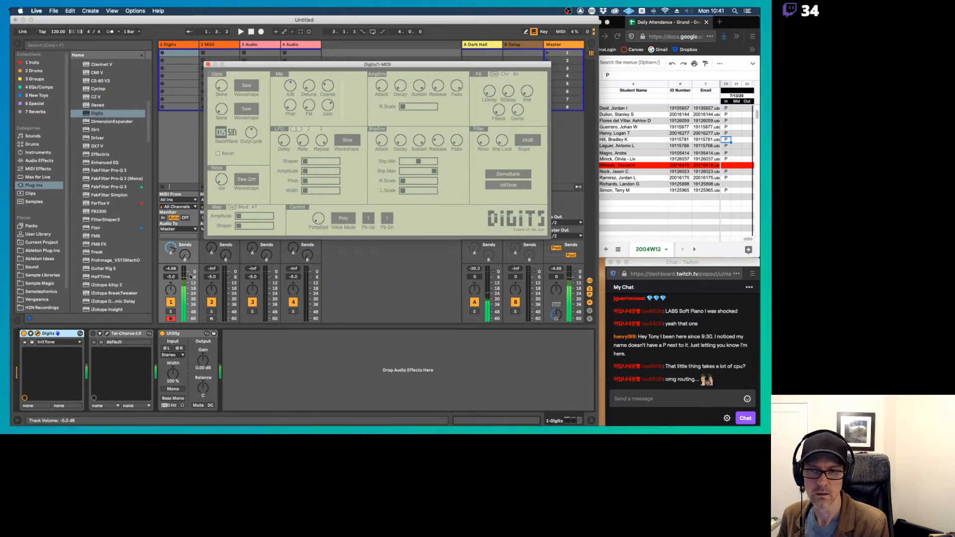
Step: Reset the Digits track's send to return A and set the first Digits oscillator's waveshape to Square
double_click(171, 249)
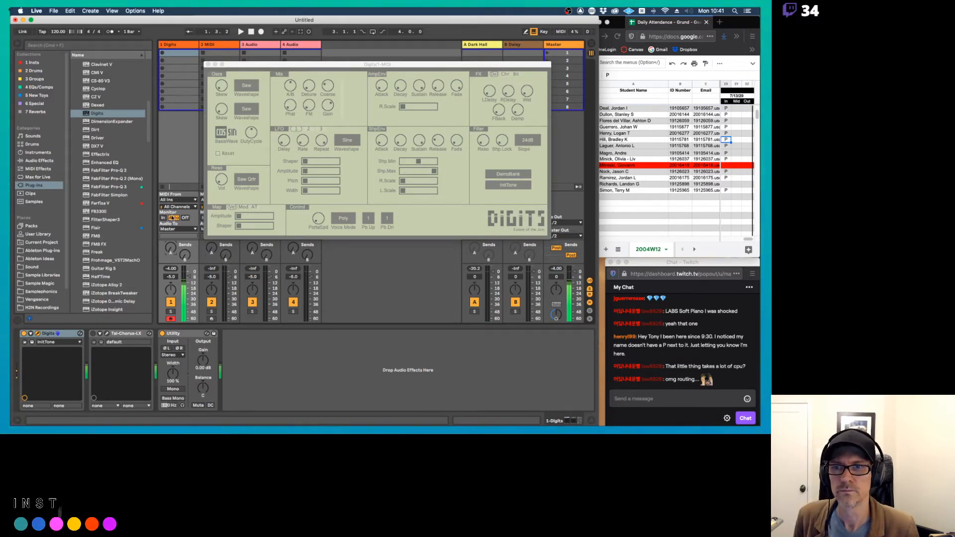
click(248, 87)
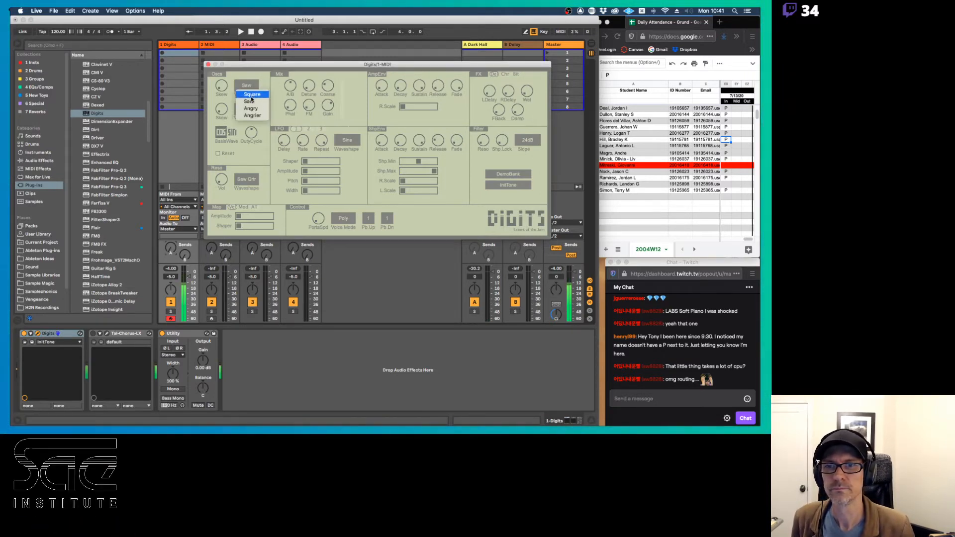
click(252, 97)
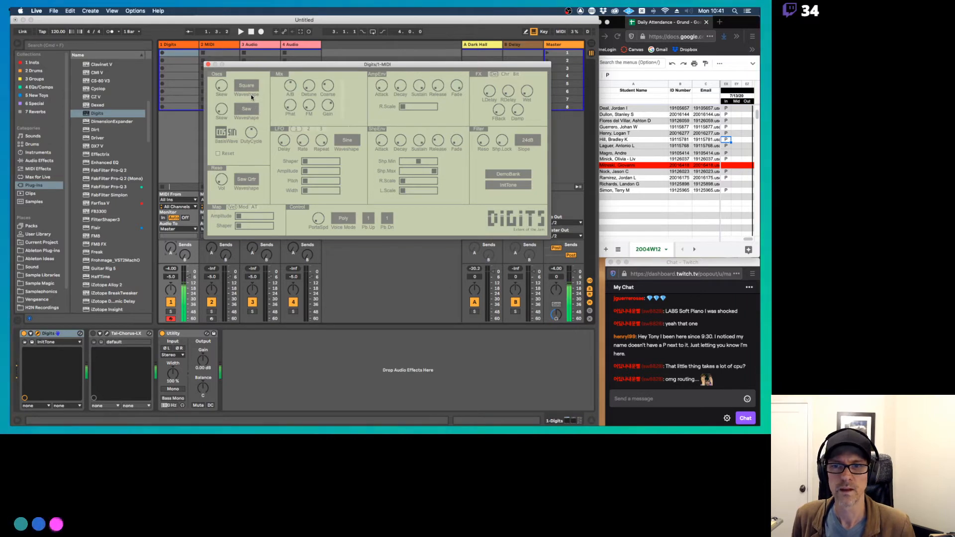
Step: Load the BrassySlicerLead patch in Digits, switch to the Basses bank and load ChorusBass
click(520, 184)
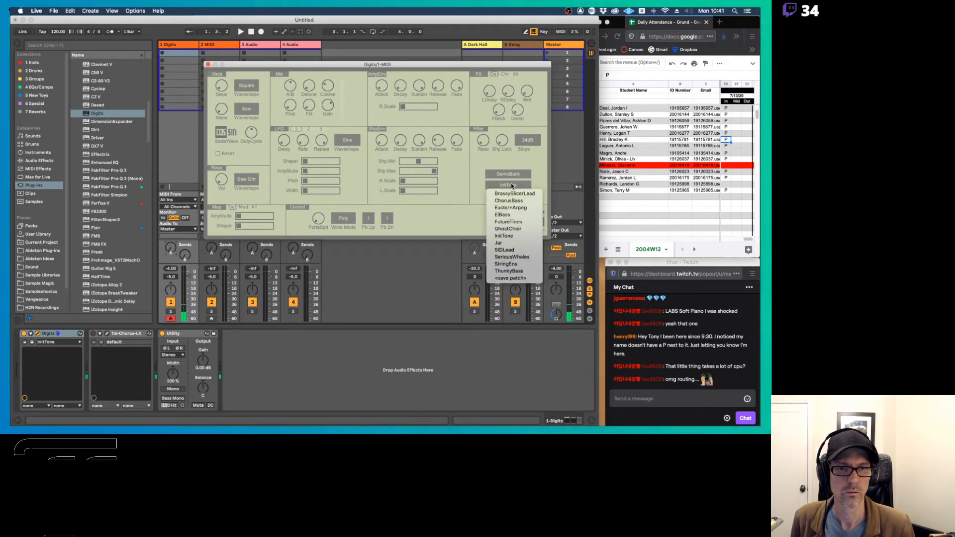
click(513, 193)
click(509, 173)
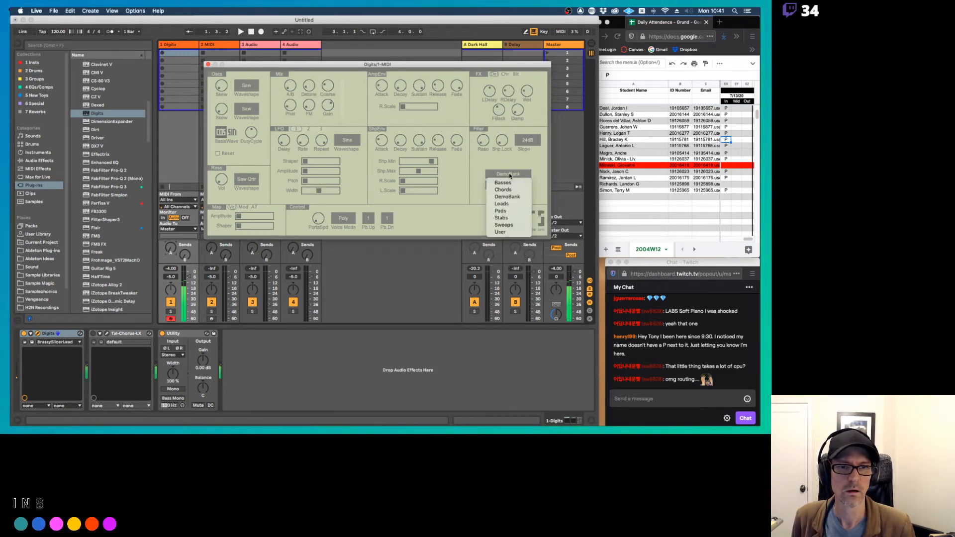
click(505, 183)
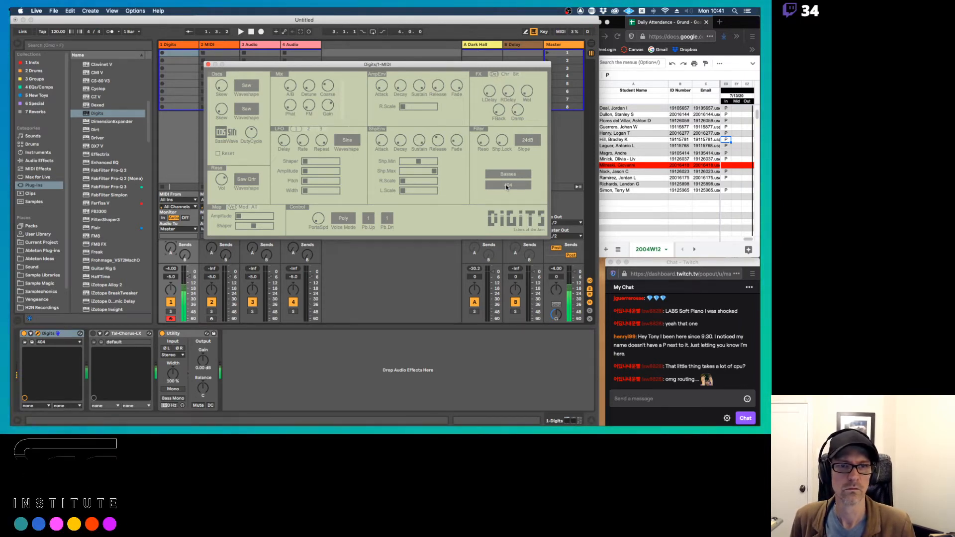
click(506, 184)
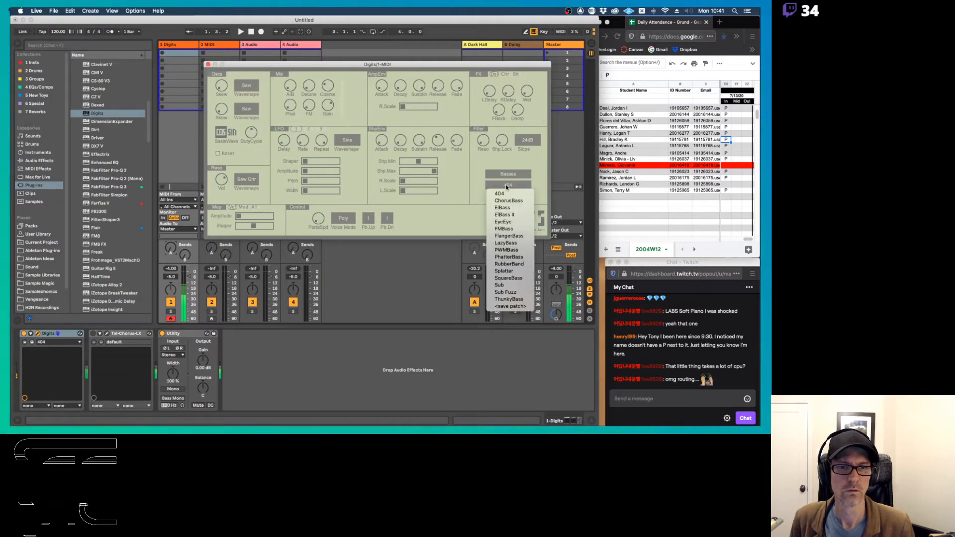
click(504, 204)
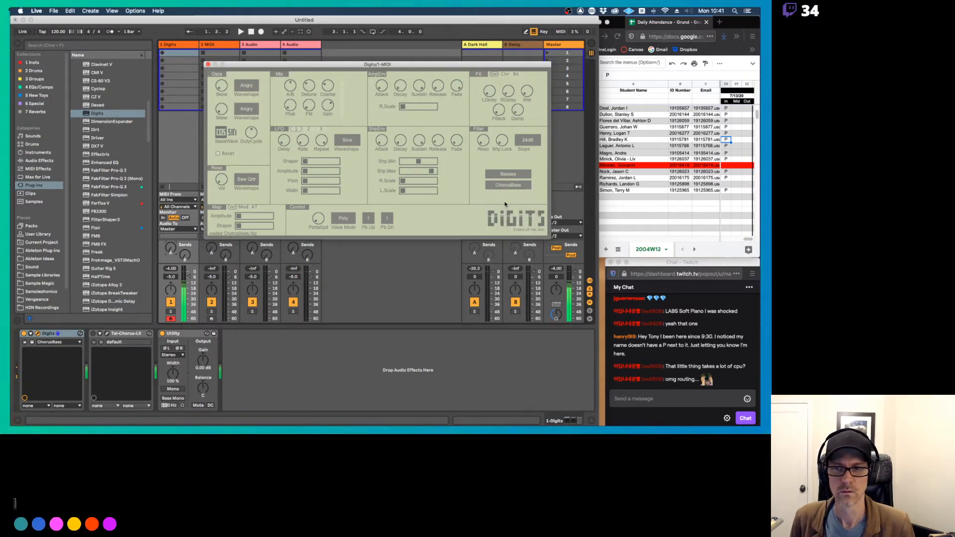
Step: Check Live's program list for the Digits device and load the ElBass patch inside the plug-in
click(69, 342)
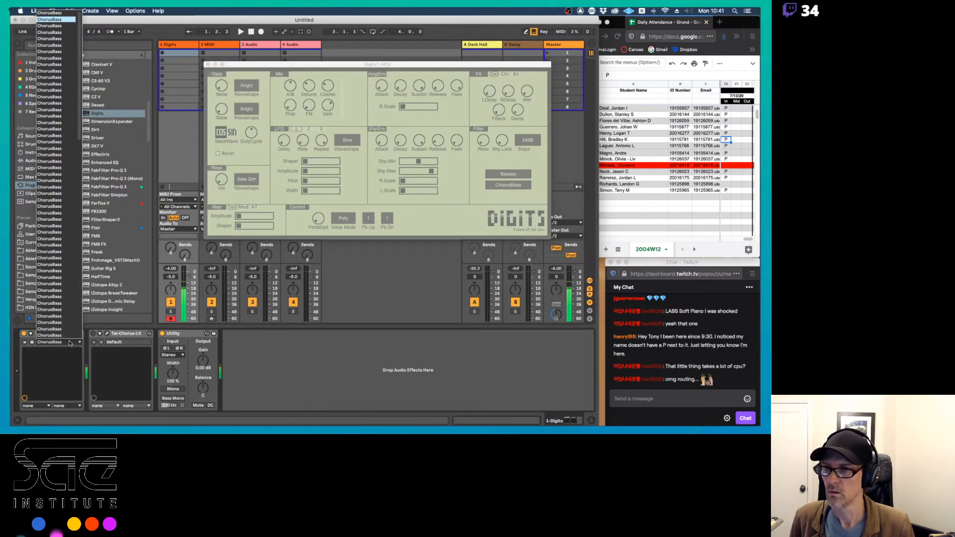
click(53, 27)
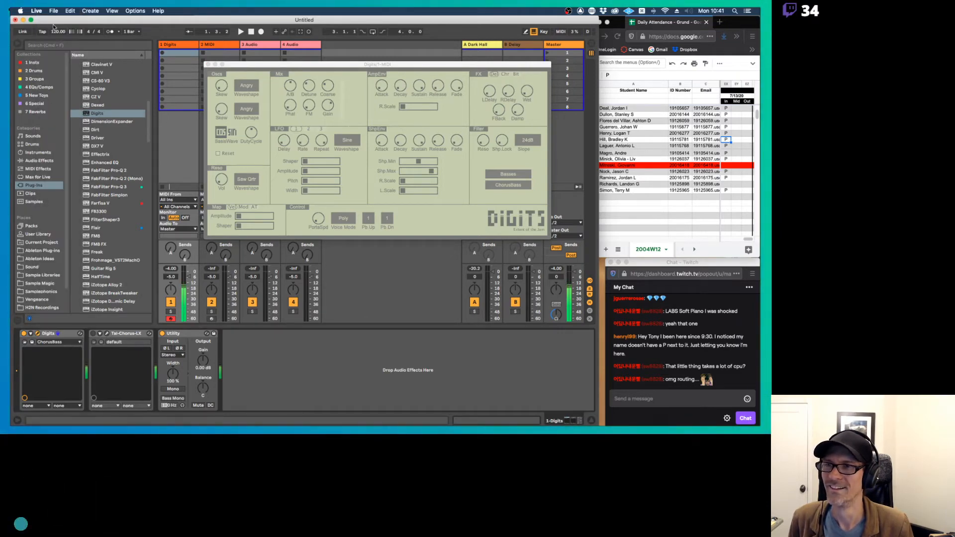
click(508, 184)
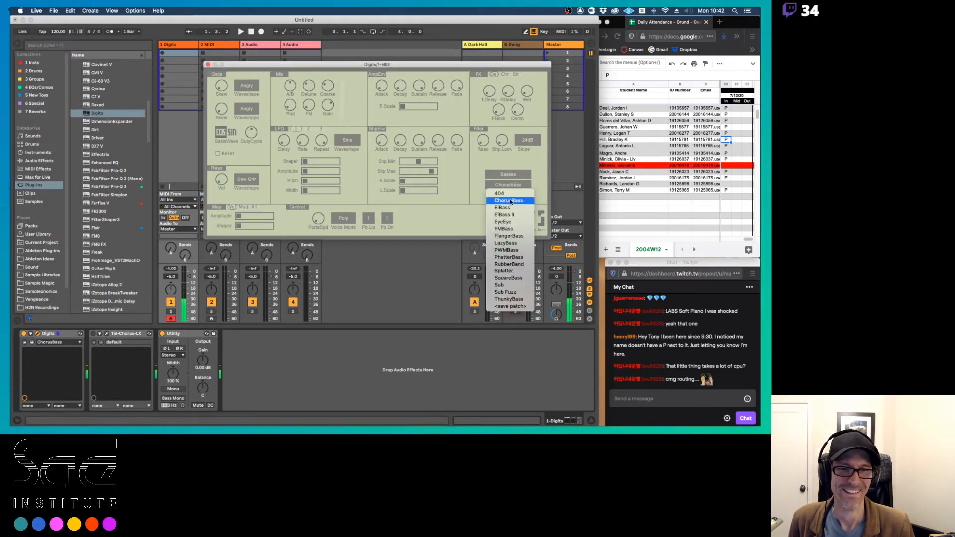
click(509, 213)
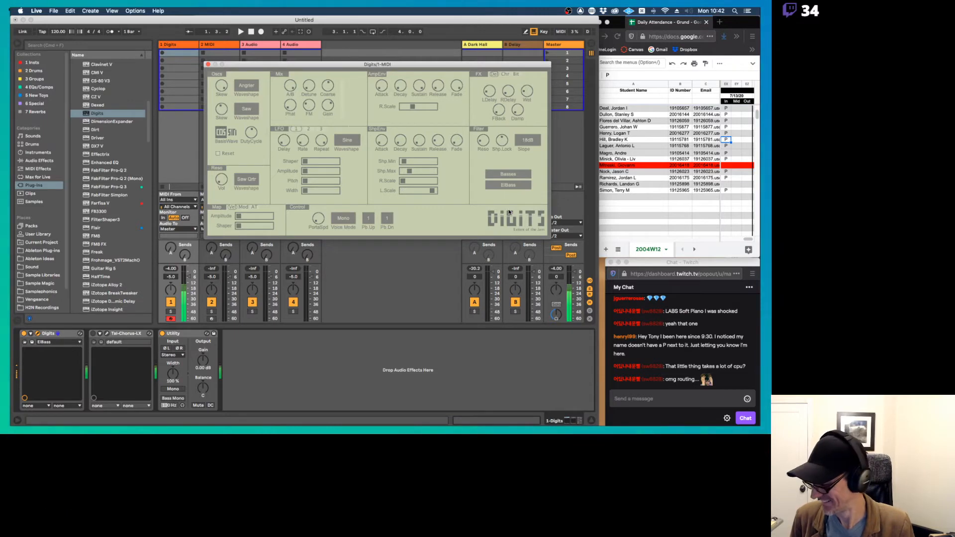
Step: Recheck the Digits device's program list in Live and load ElBass II followed by EyeEye inside the plug-in
click(52, 342)
scroll(58, 140, down, 10)
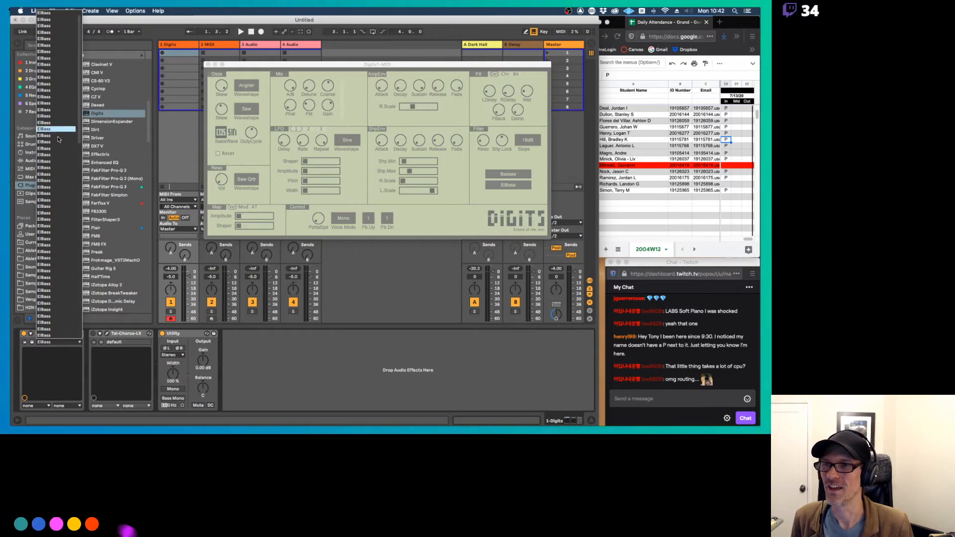
click(529, 189)
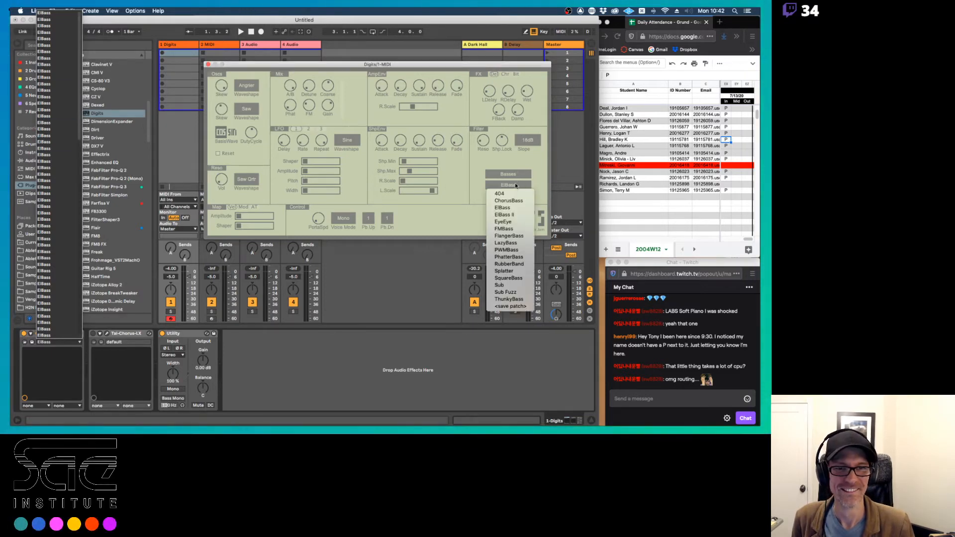
click(506, 214)
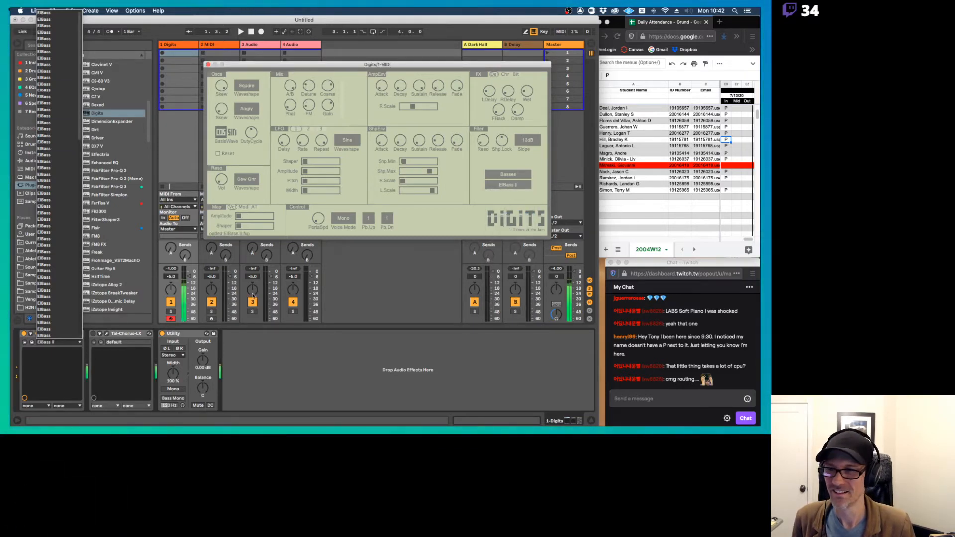
click(54, 355)
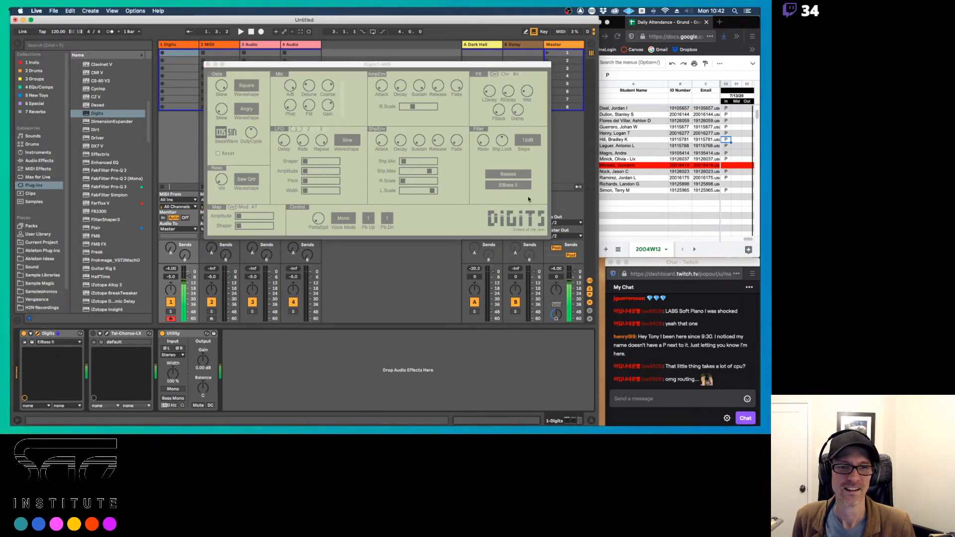
click(508, 185)
click(509, 223)
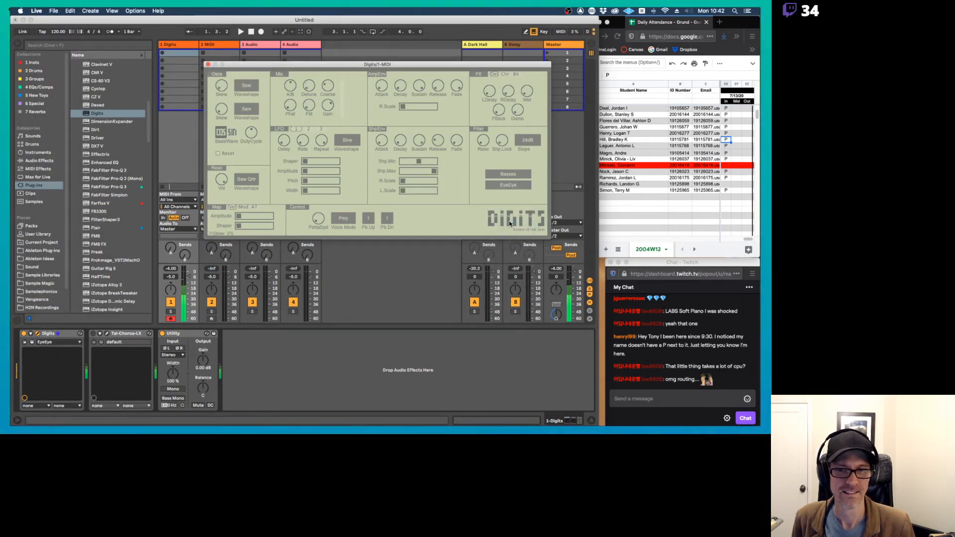
Step: Load FMBass in Digits and audition LazyBass, PWMBass, PhatterBass and Splatter before settling on SquareBass
click(513, 184)
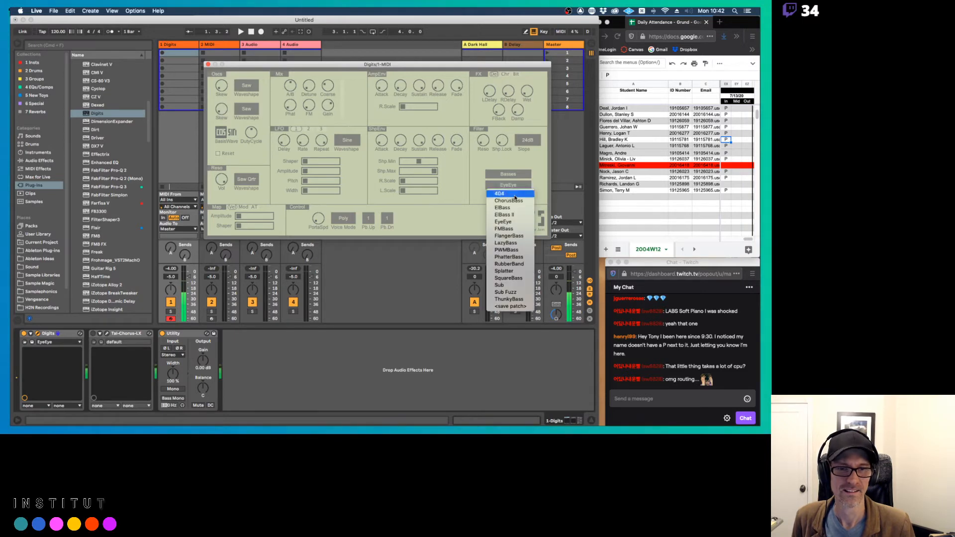
click(512, 229)
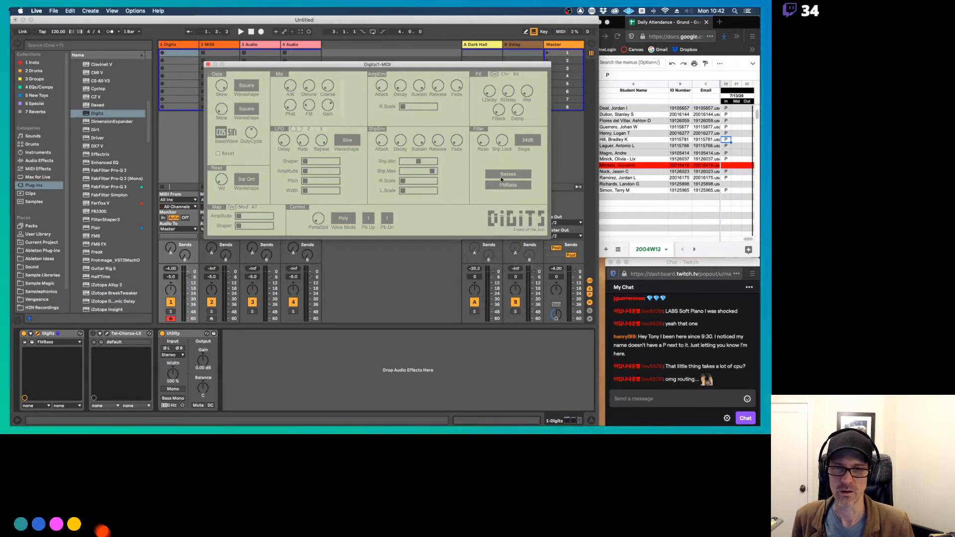
key(Down)
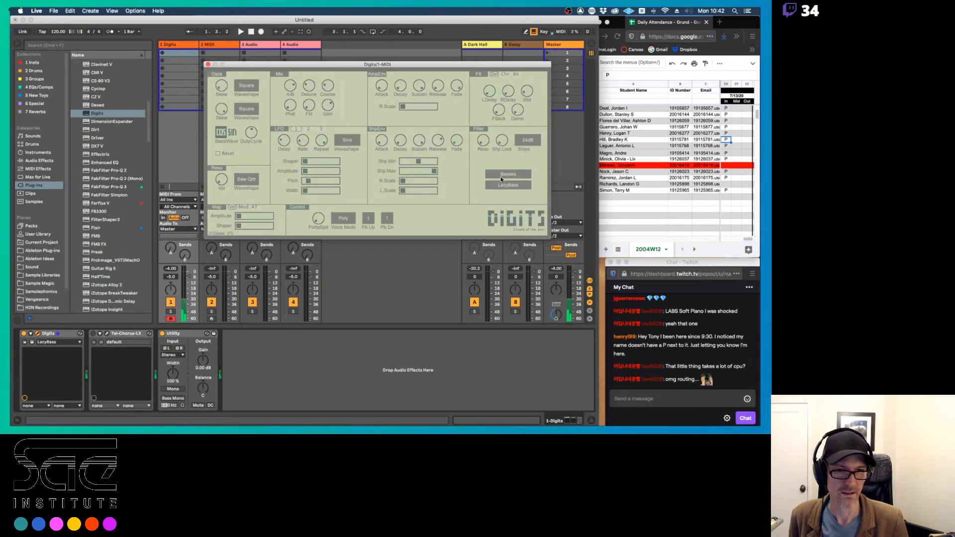
key(Down)
key(Down)
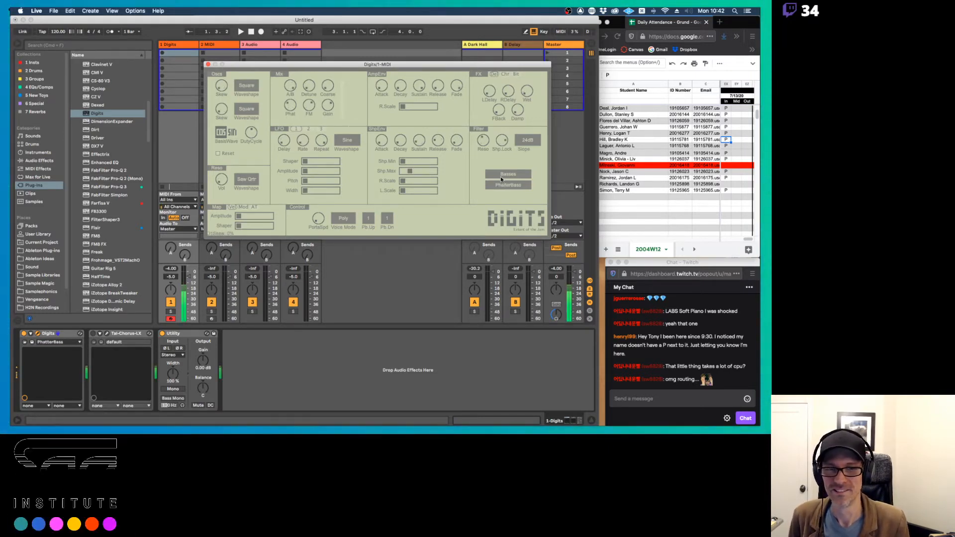
key(Up)
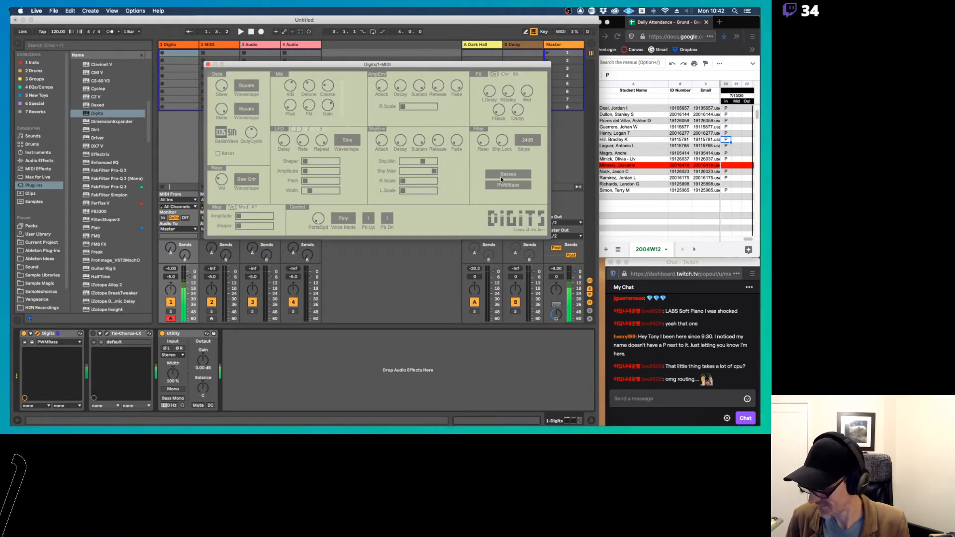
key(Down)
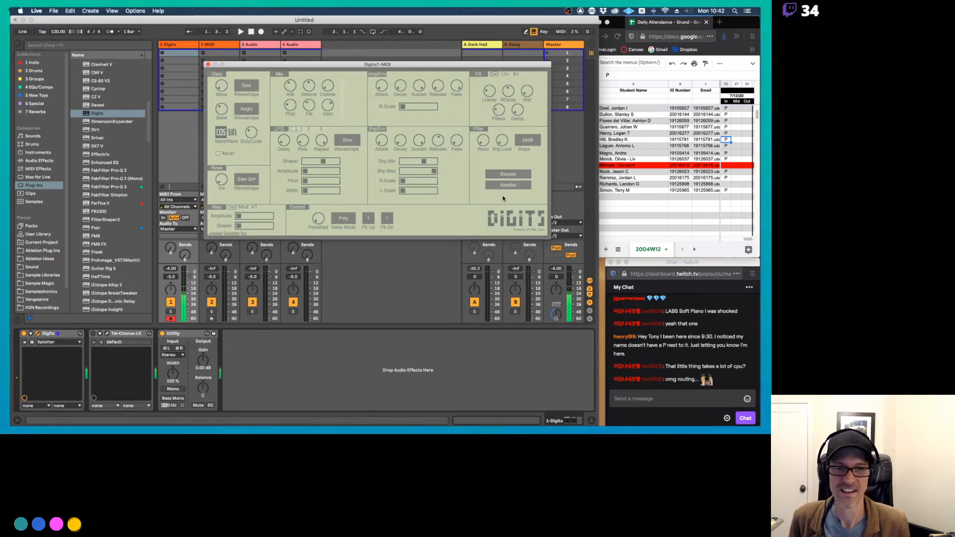
key(Down)
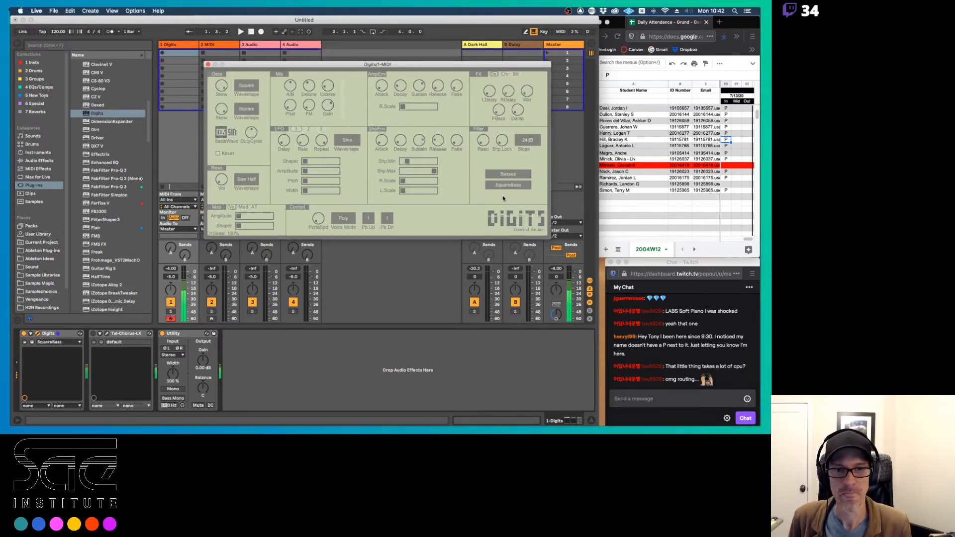
key(Down)
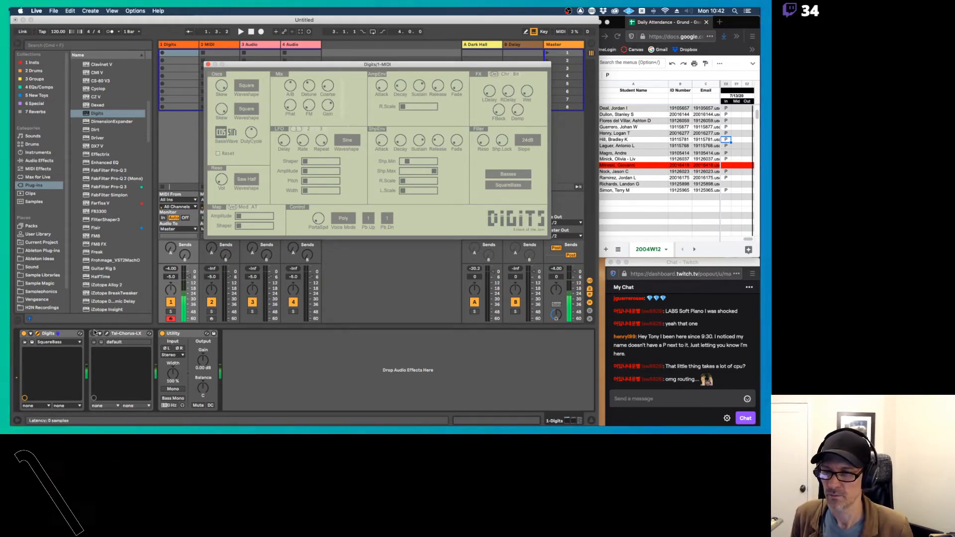
Step: Turn on the Tal-Chorus-LX device after Digits, look at its plug-in window and close it
click(95, 335)
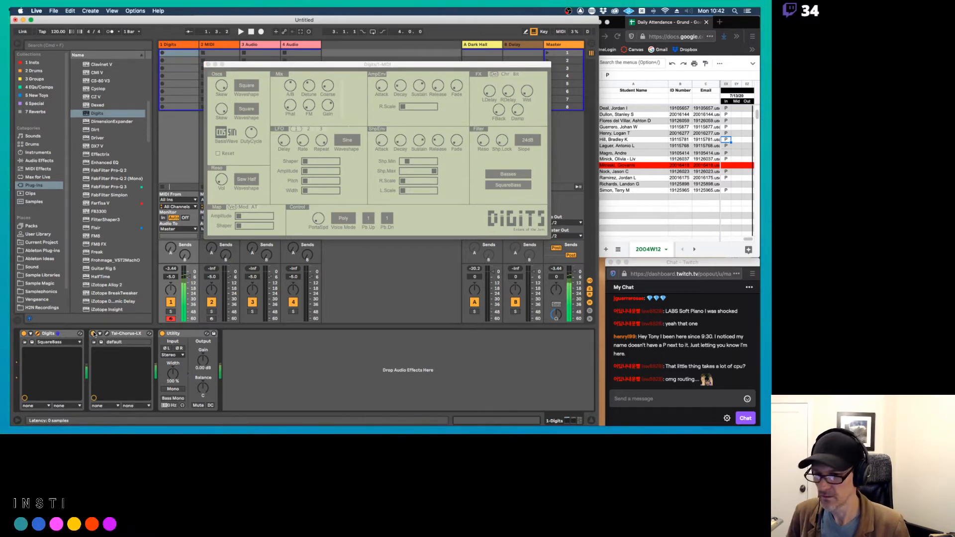
click(105, 334)
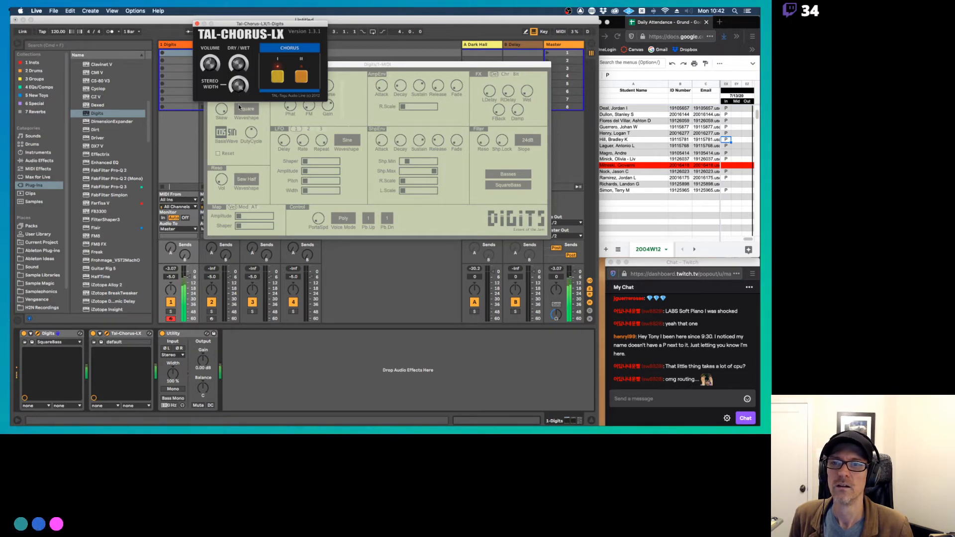
click(197, 23)
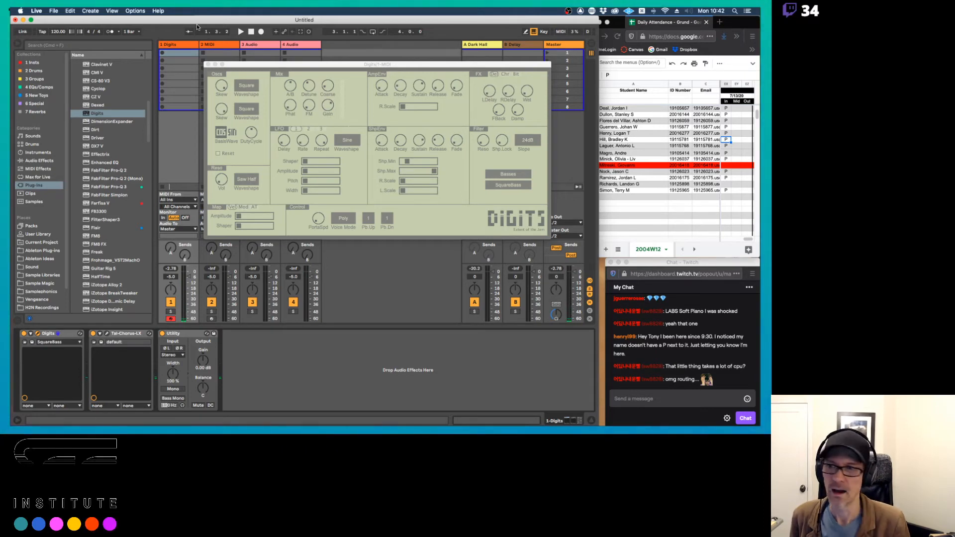
Step: Insert a Saturator between Digits and Tal-Chorus-LX and load its A Bit Warmer preset
click(32, 160)
scroll(97, 211, down, 3)
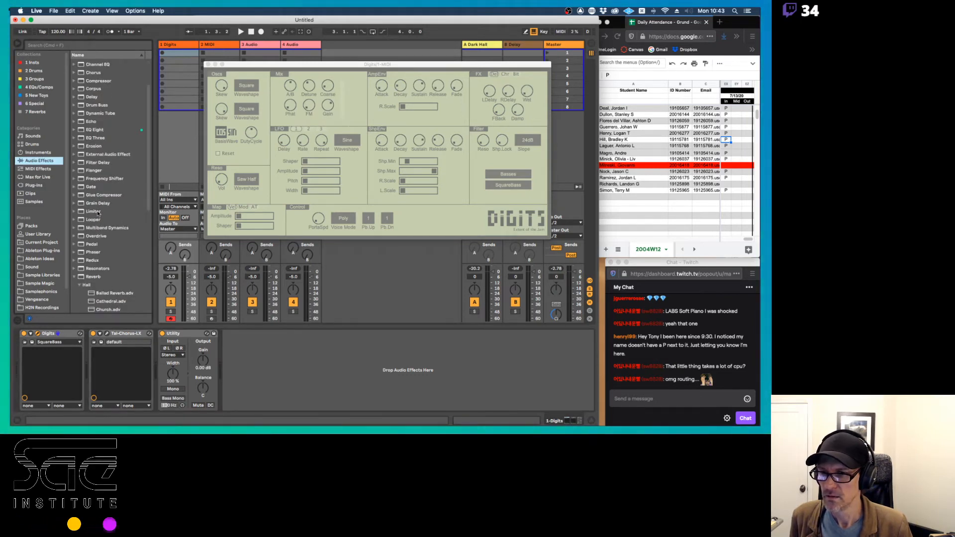
click(74, 277)
scroll(106, 264, down, 1)
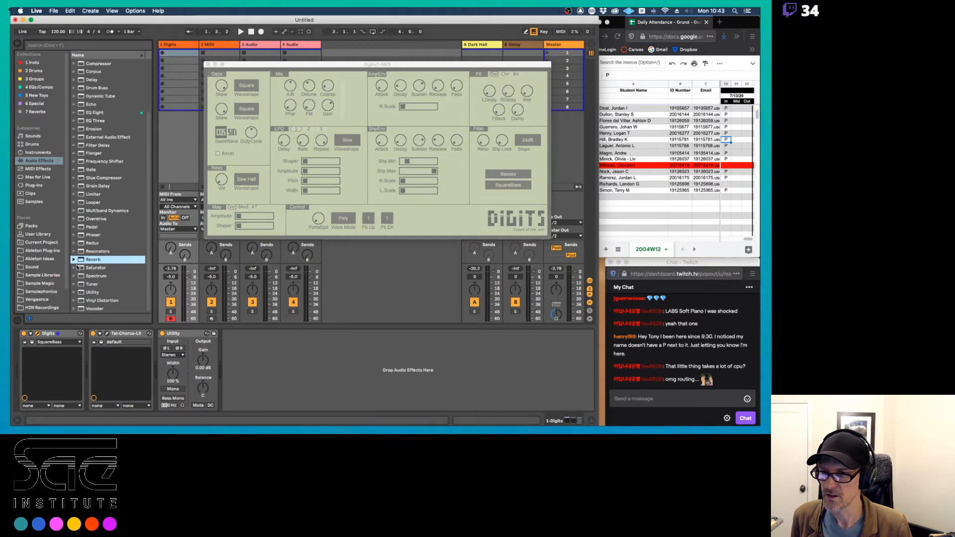
drag(77, 268, 89, 348)
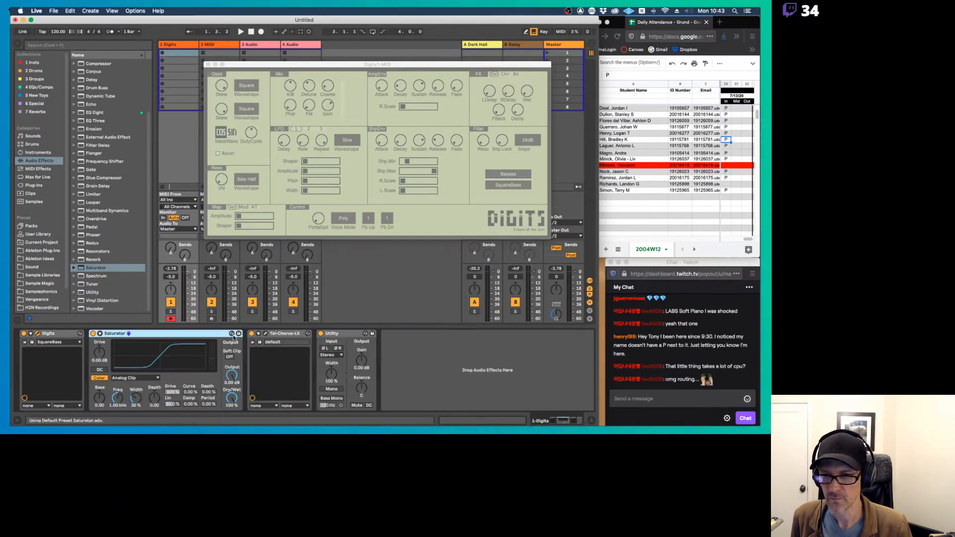
click(232, 333)
click(103, 216)
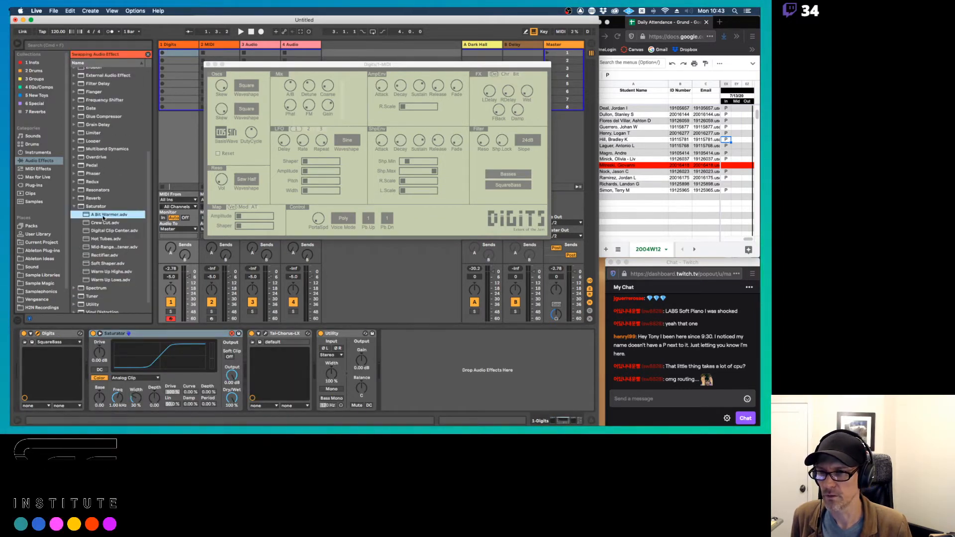
double_click(104, 216)
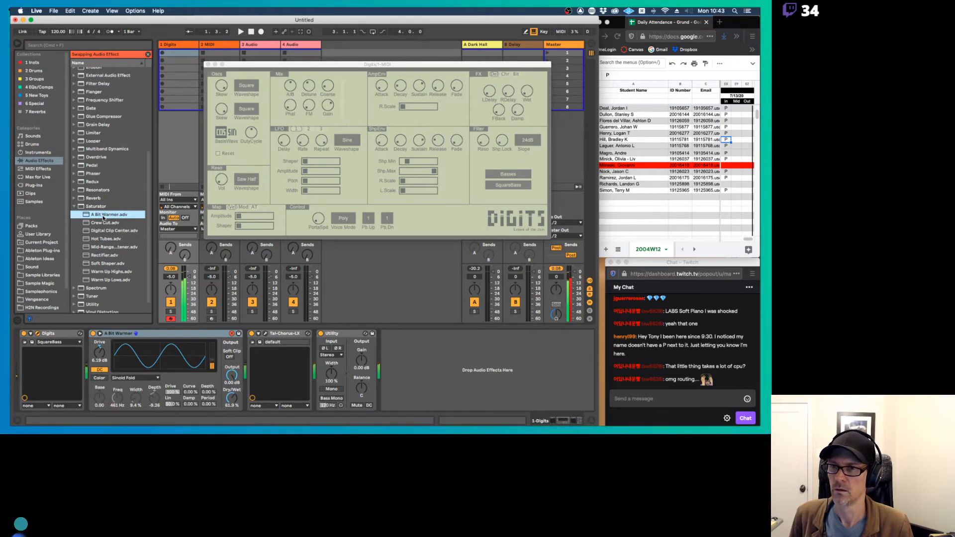
Step: Insert a Glue Compressor after the Saturator and set its threshold to -16.8 dB and makeup to 2.70 dB
drag(81, 118, 251, 374)
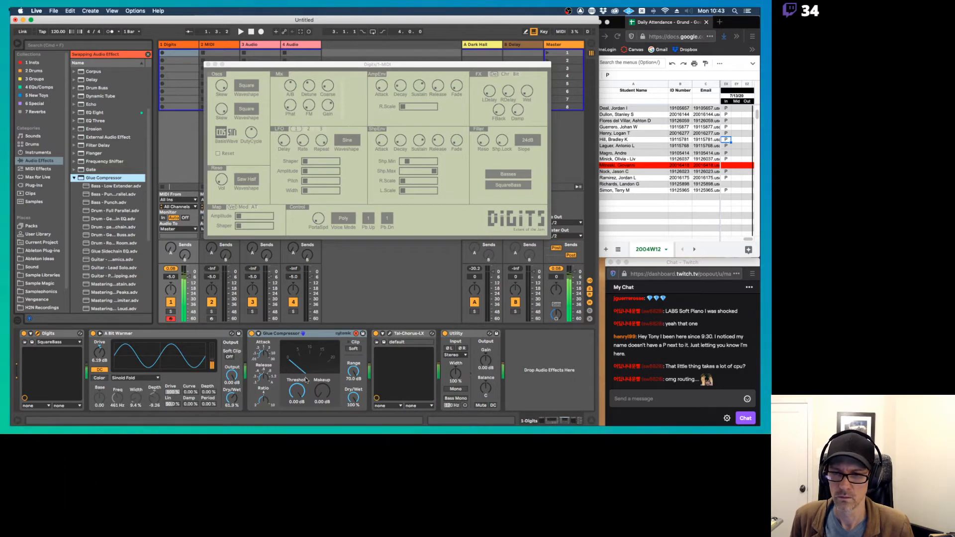
drag(302, 391, 302, 412)
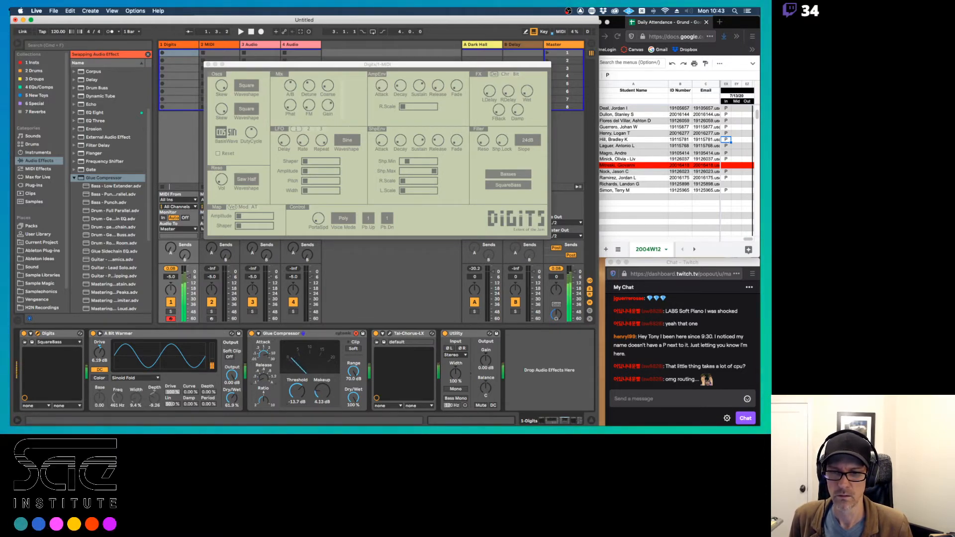
drag(329, 393, 297, 396)
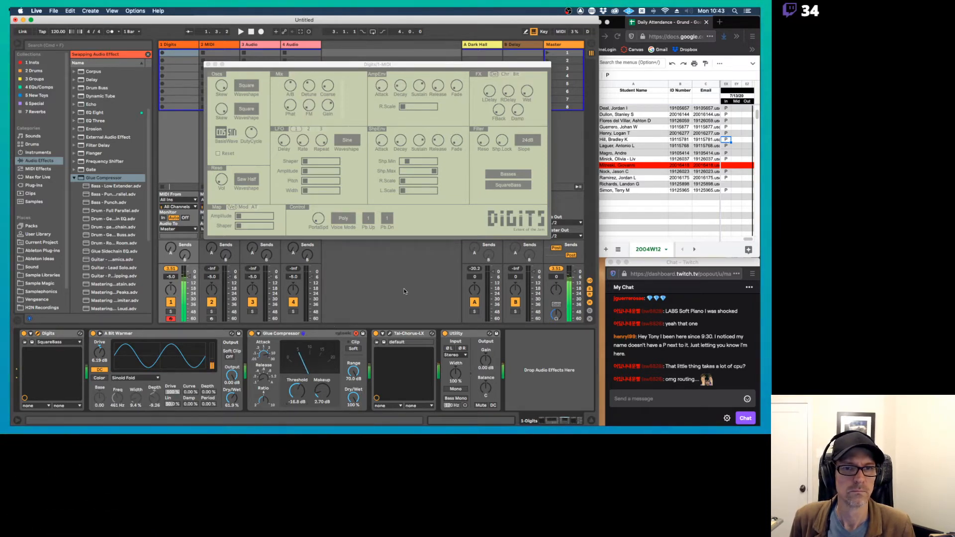
Step: Bypass Tal-Chorus-LX and check the chorus page of the Digits effects section, returning to the delay page
click(485, 141)
drag(481, 105, 480, 126)
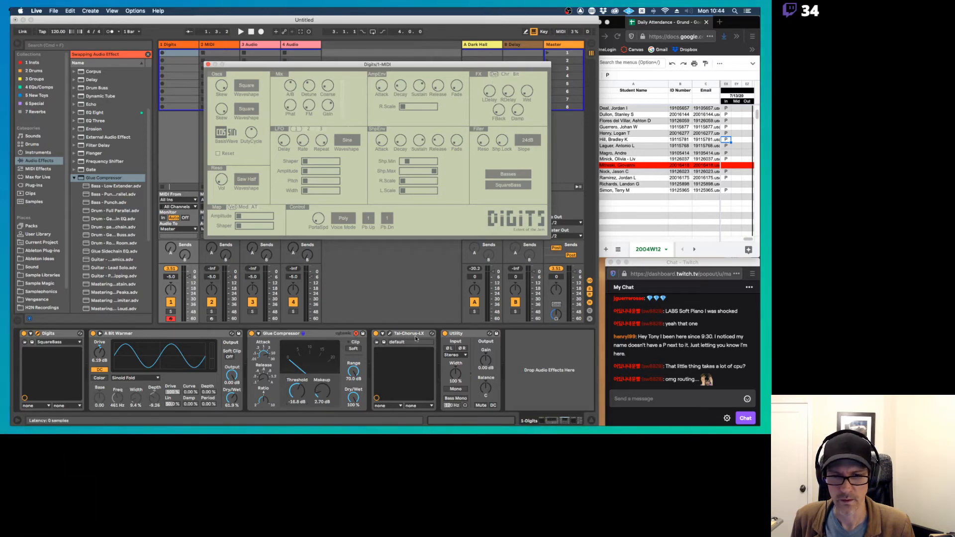
click(372, 337)
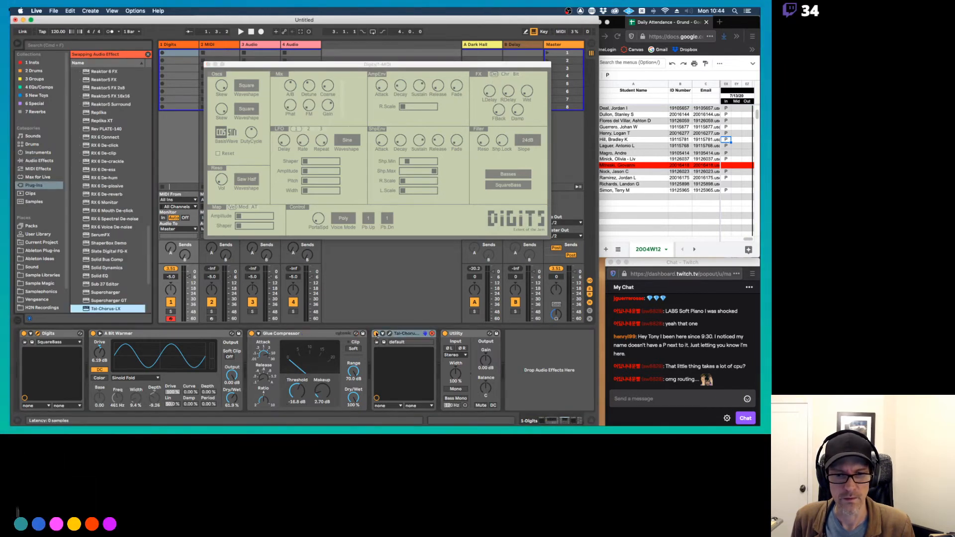
click(505, 74)
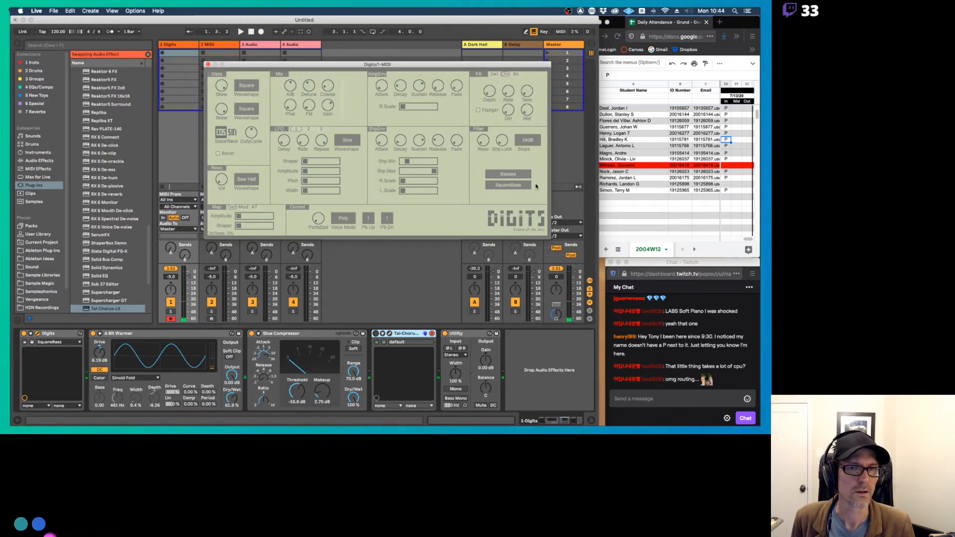
click(494, 74)
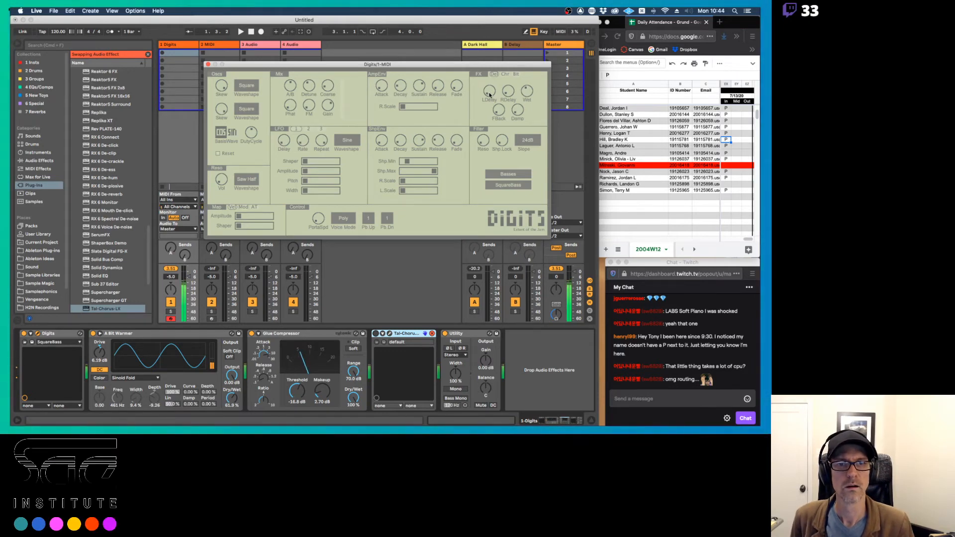
Step: Load the ElectricOrgan patch from the Chords bank in Digits and bypass the A Bit Warmer Saturator and the Glue Compressor
click(508, 173)
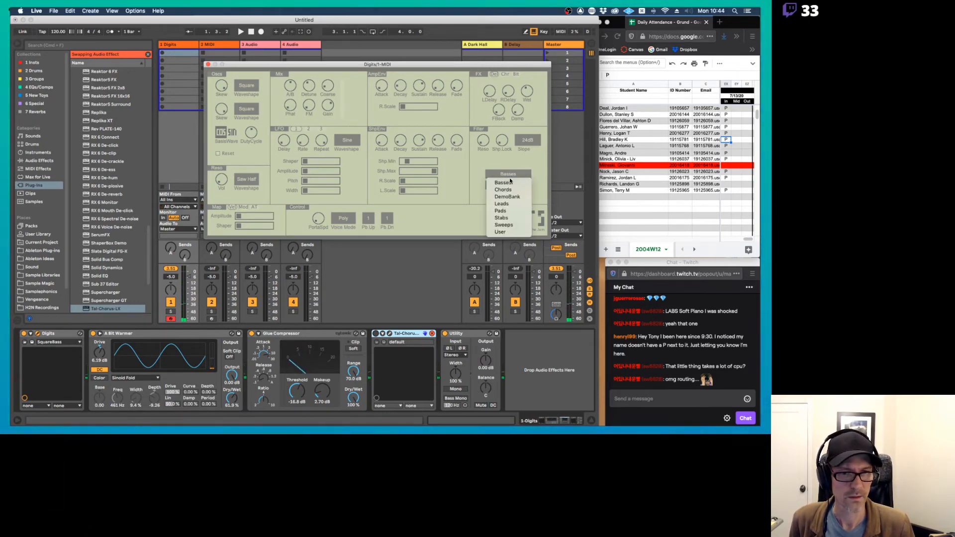
click(508, 191)
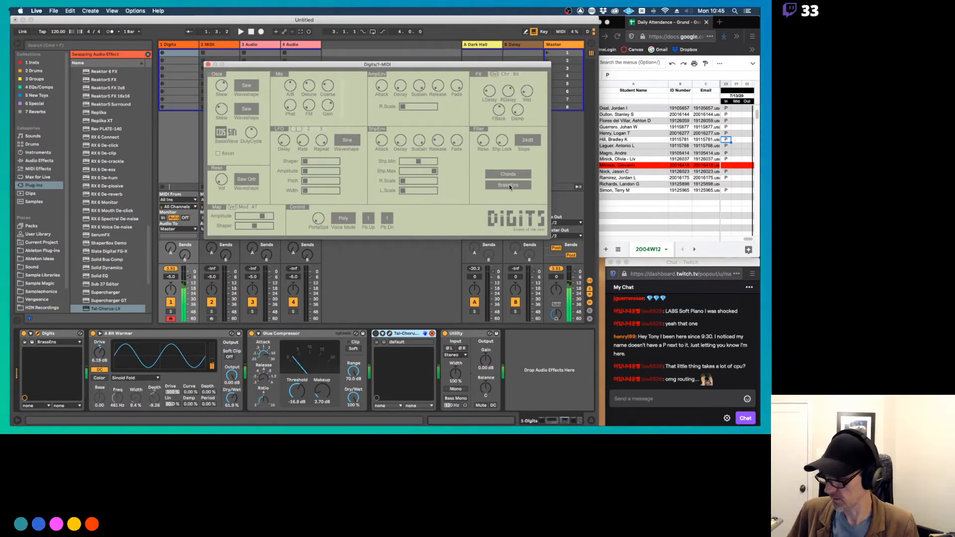
click(508, 185)
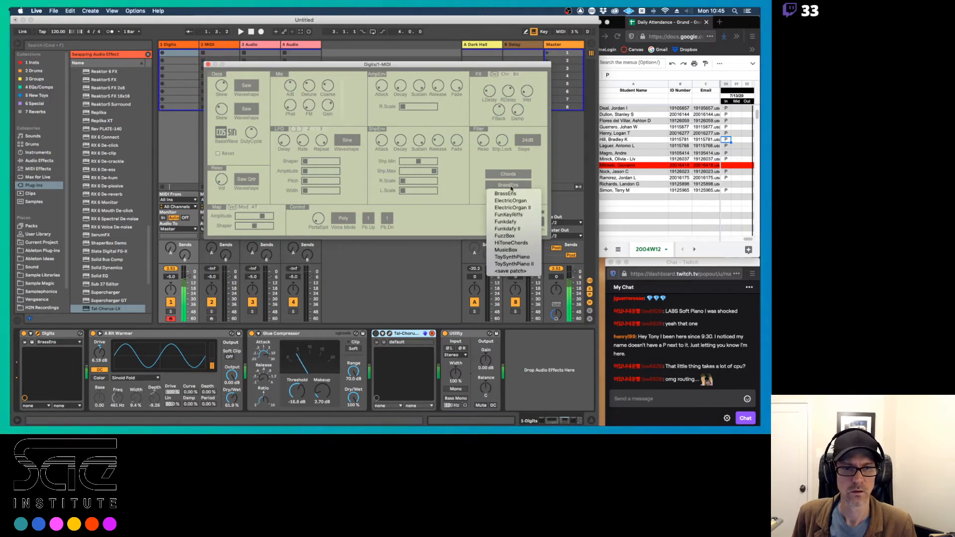
click(511, 201)
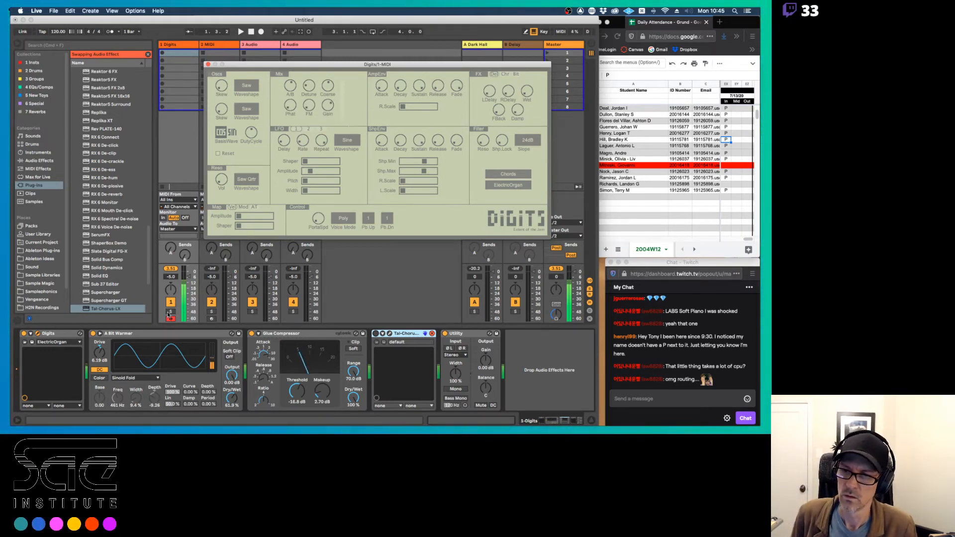
click(93, 334)
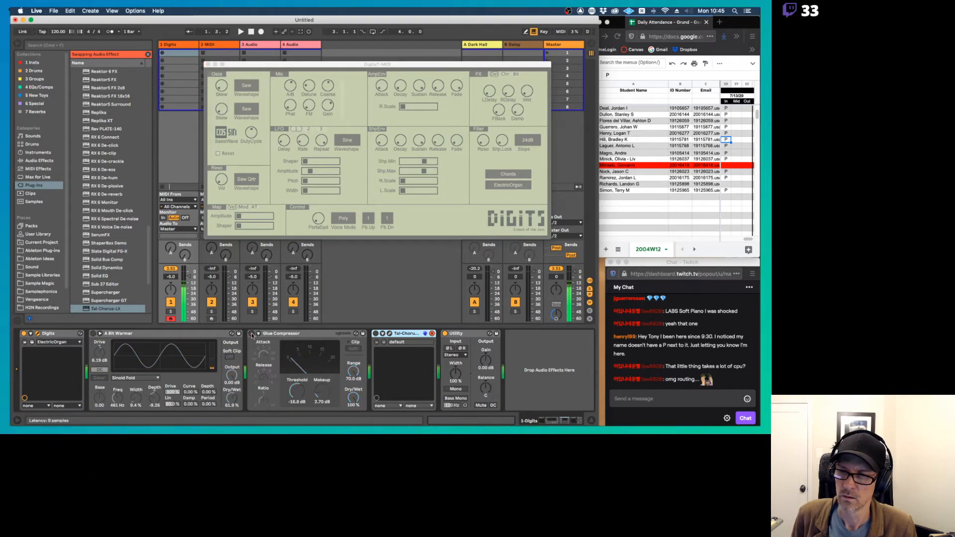
click(252, 333)
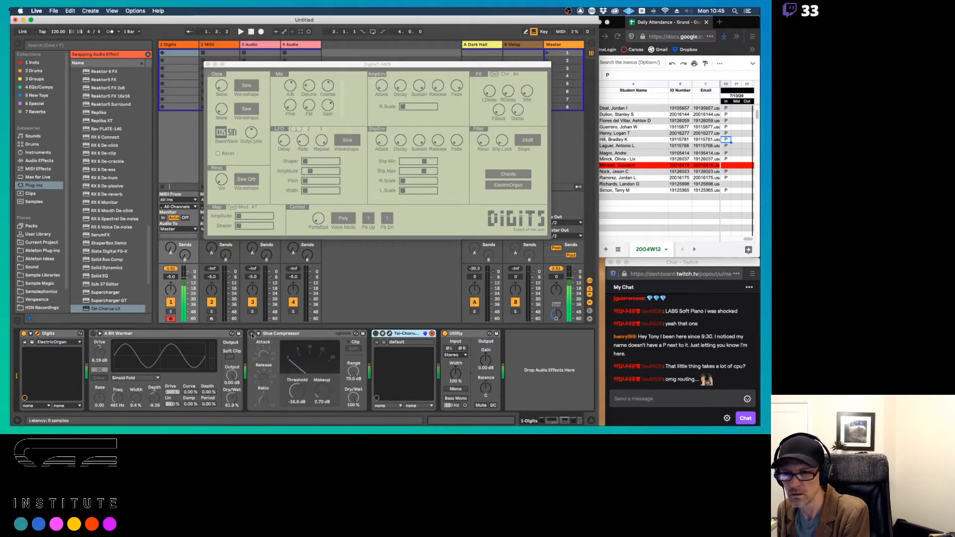
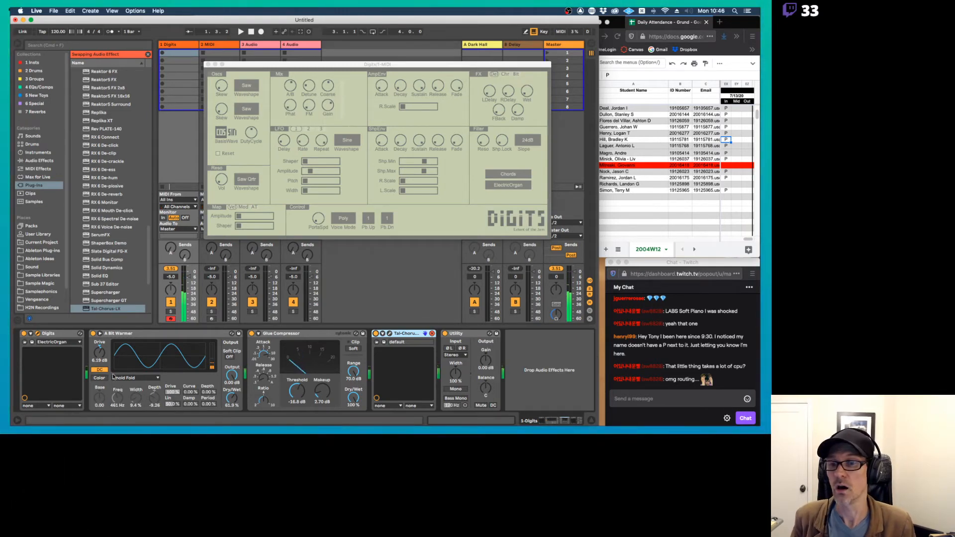
Step: Delete the Saturator, Glue Compressor, Tal-Chorus-LX and Digits devices from the first track
click(144, 335)
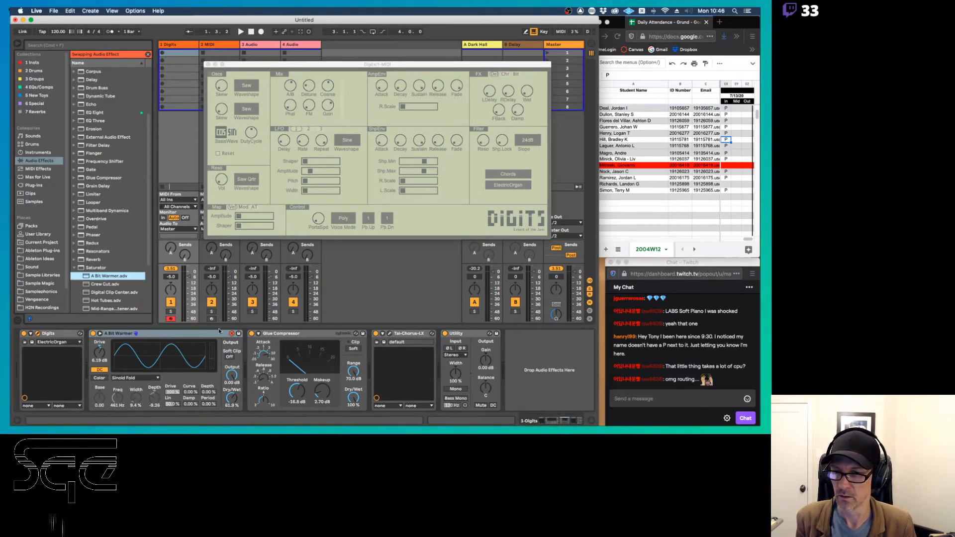
key(Delete)
key(Delete)
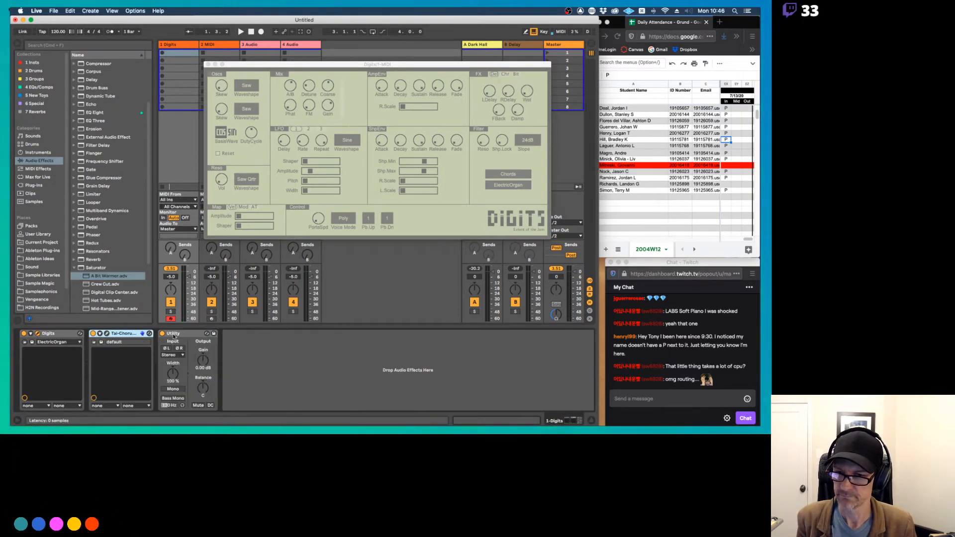
key(Delete)
click(59, 334)
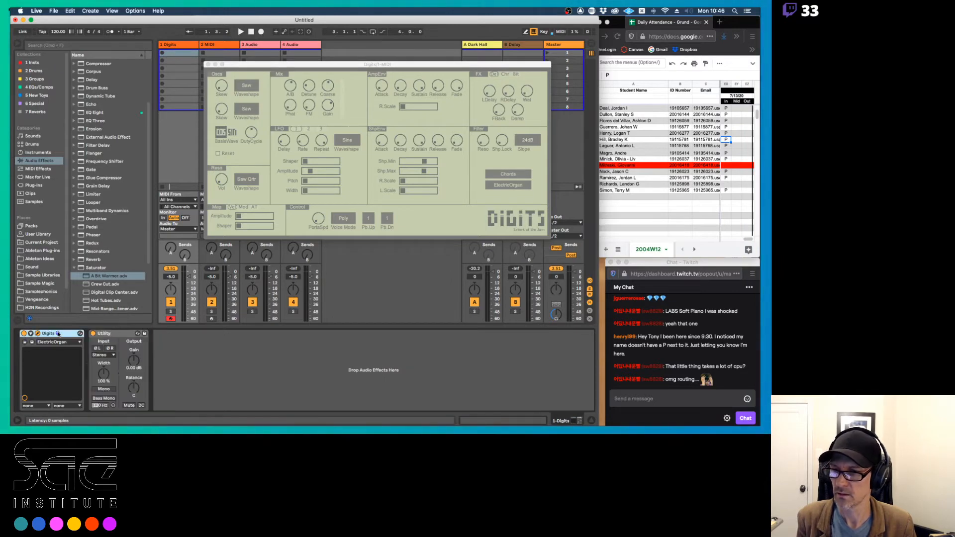
key(Delete)
Step: Switch to Firefox and show the already open dexed FM plug-in synth page
key(super+Tab)
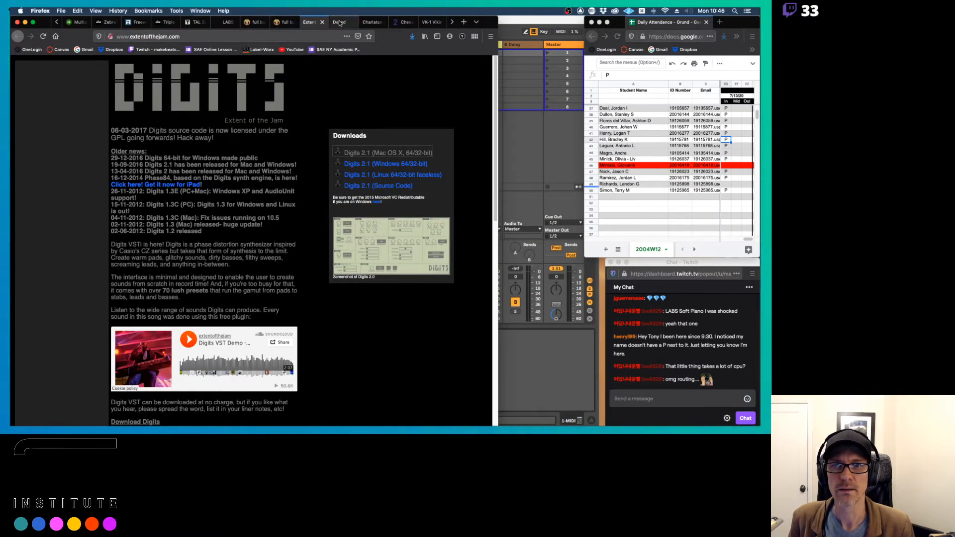
click(339, 22)
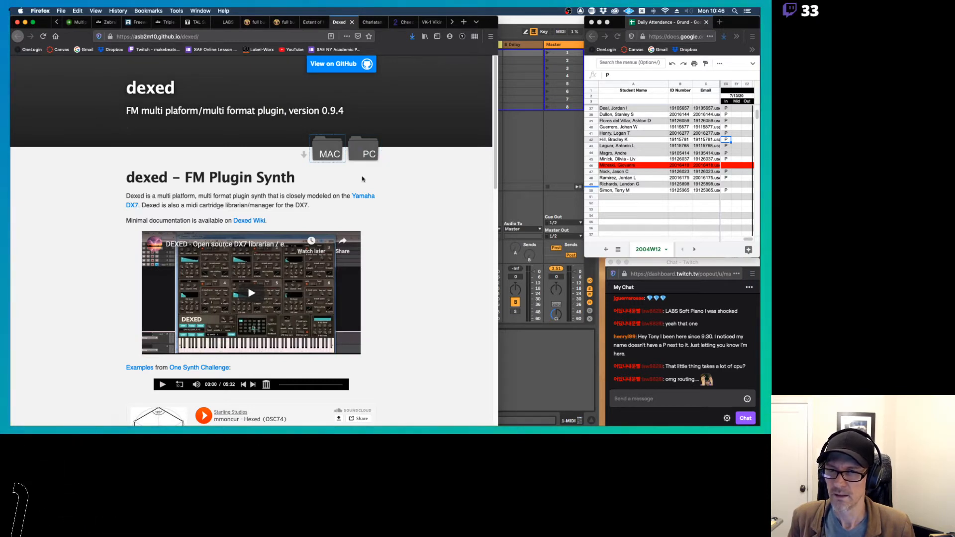
Step: Switch to Ableton Live, load the Dexed plug-in onto the first MIDI track and reposition its window
key(super+Tab)
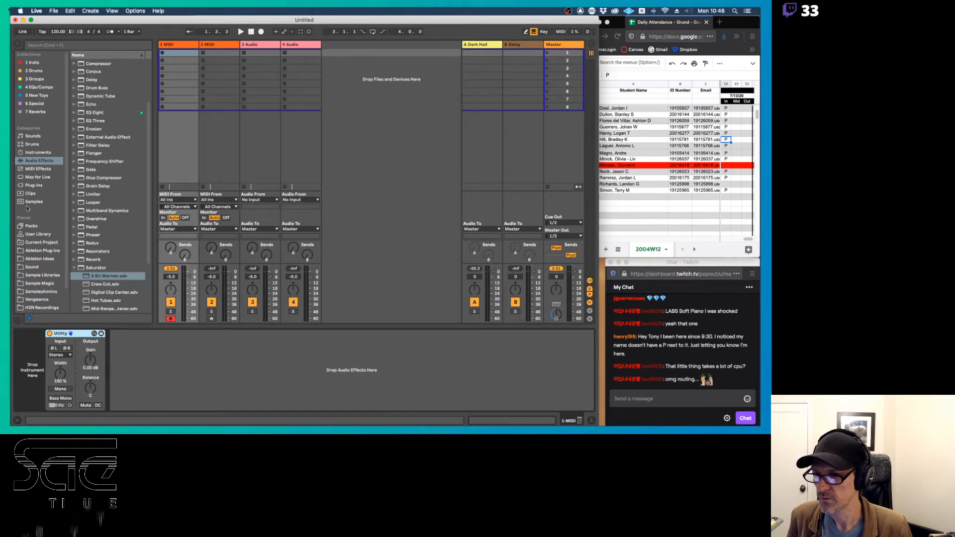
click(32, 186)
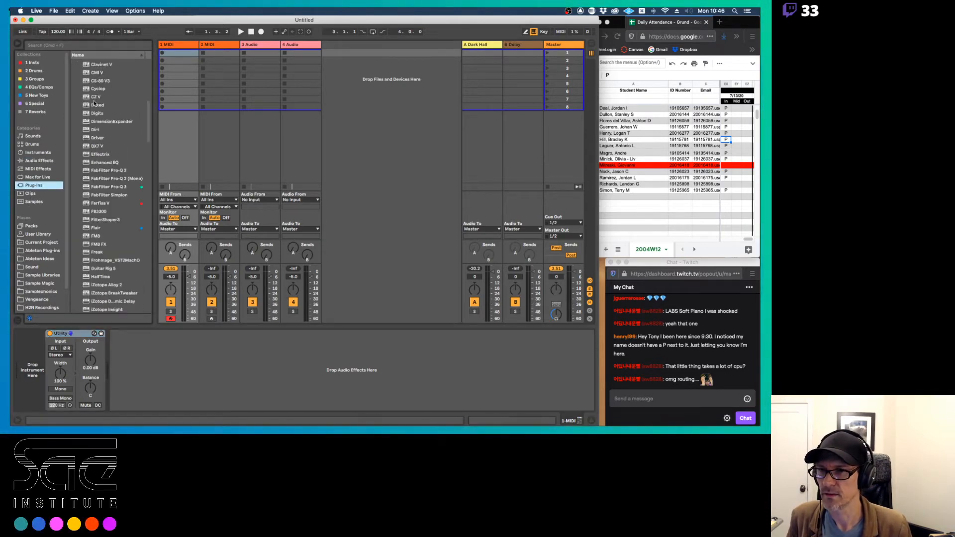
drag(94, 103, 31, 372)
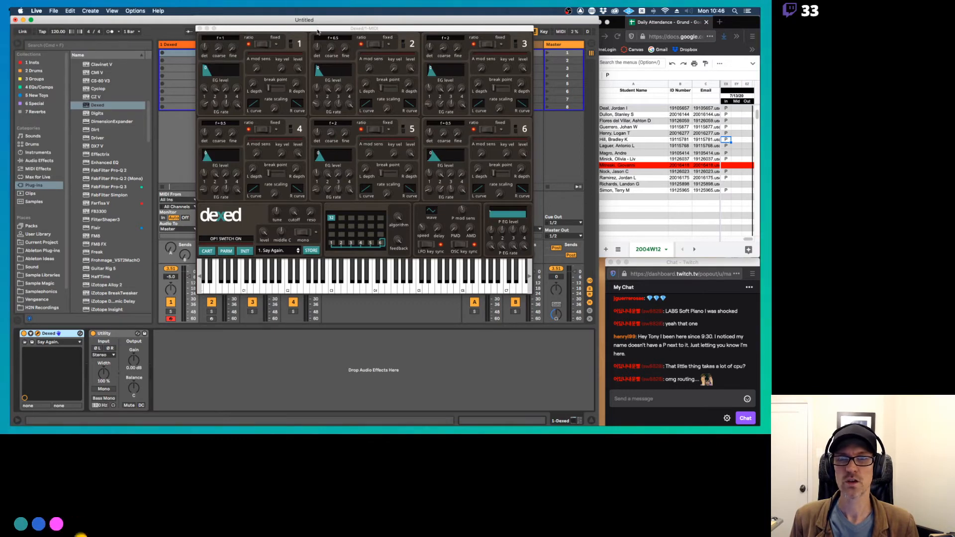
drag(319, 25, 331, 63)
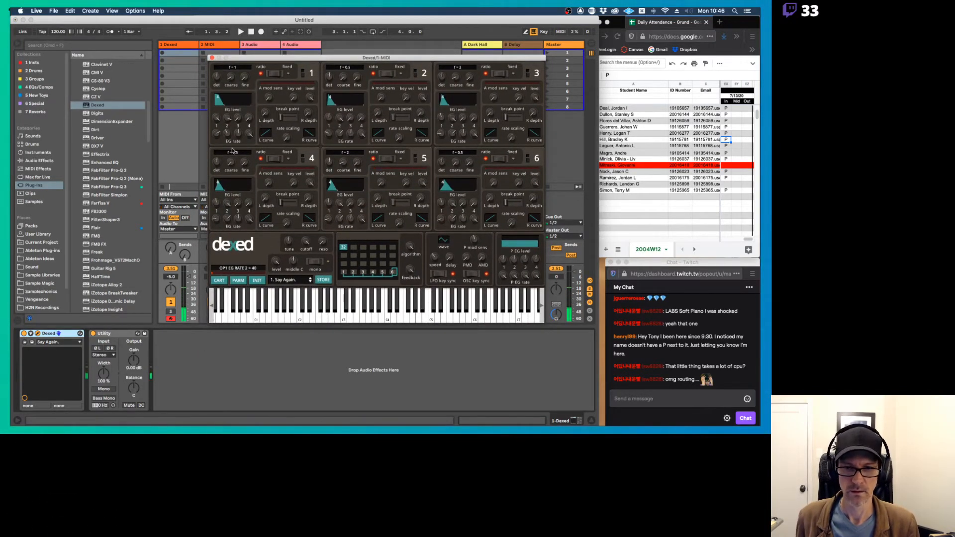
Step: Audition the Dexed presets LAURIE, Beatmehrdr, PHAROH and Chroma 5 Y, then go back to PHAROH
click(290, 281)
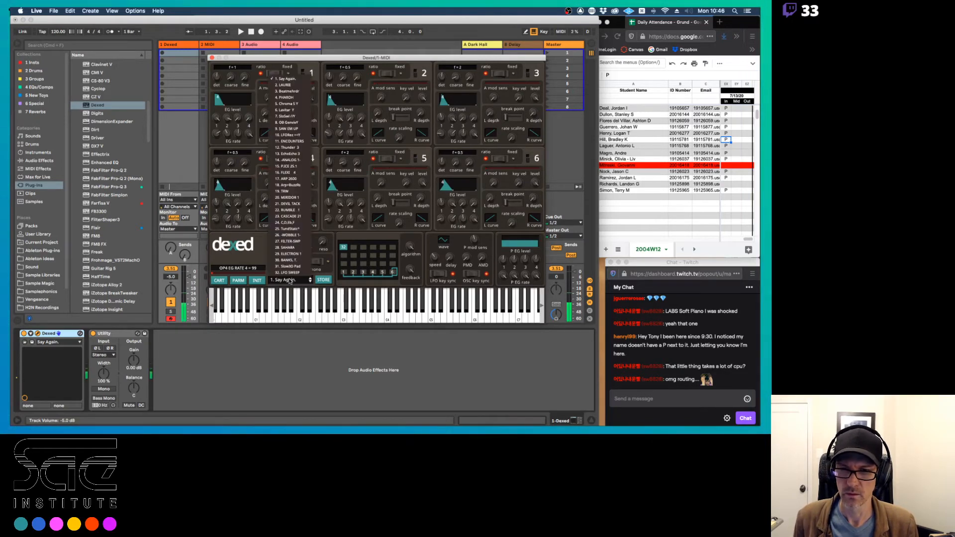
click(285, 85)
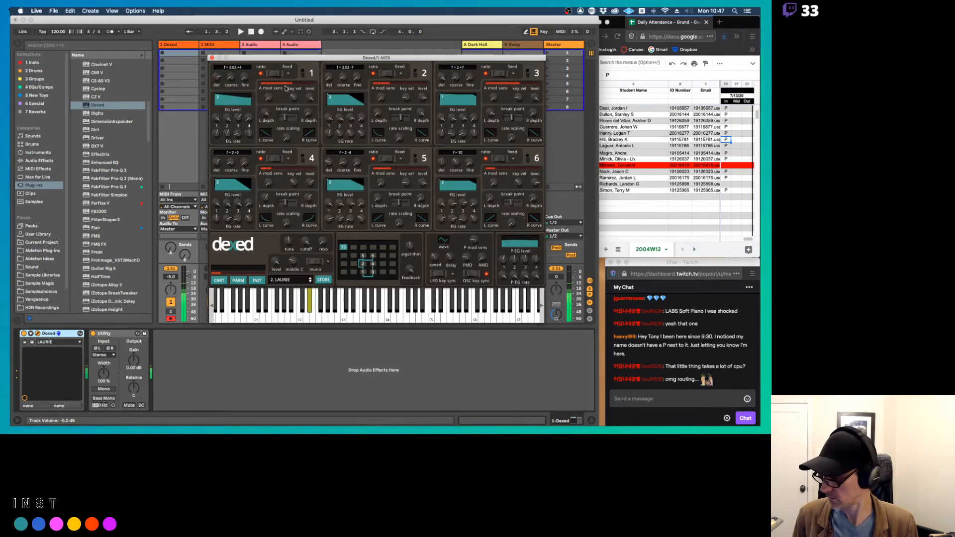
click(310, 282)
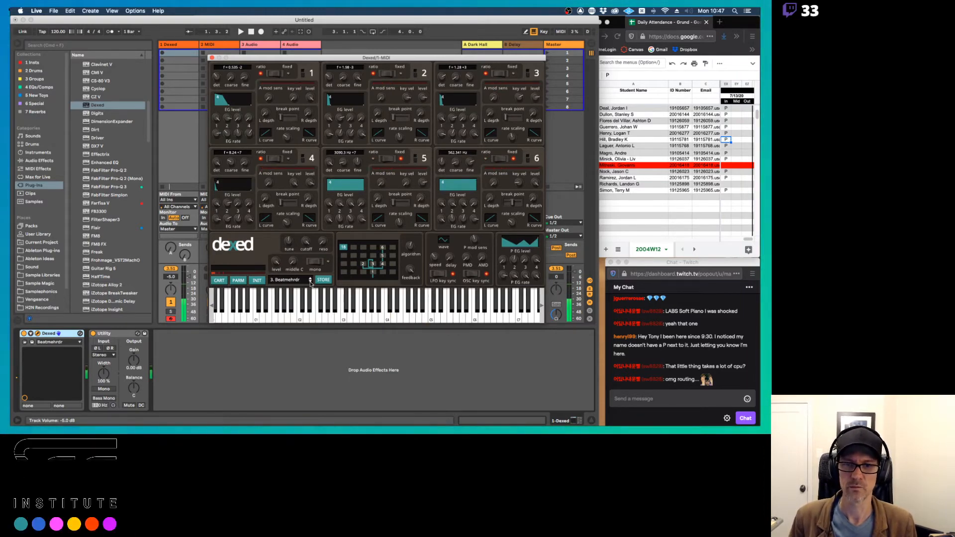
click(310, 282)
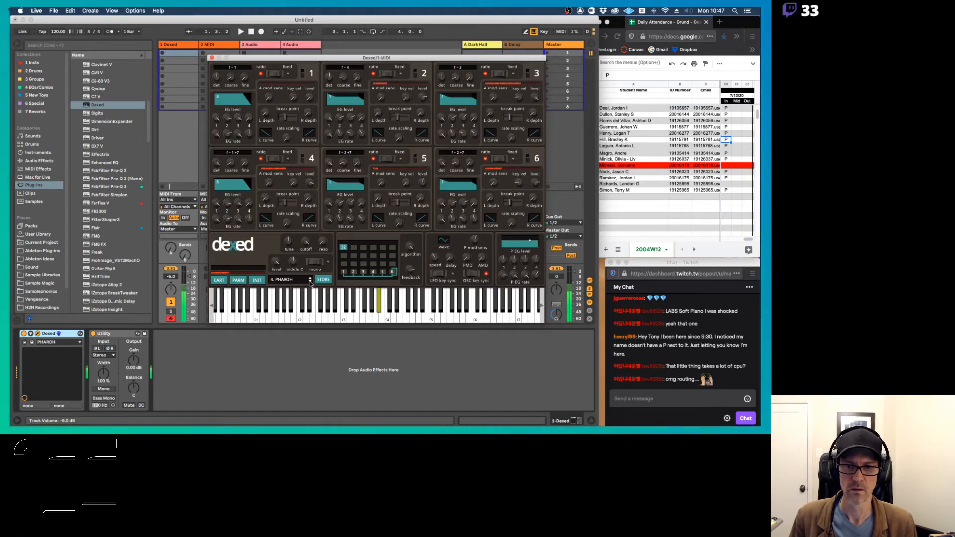
click(310, 282)
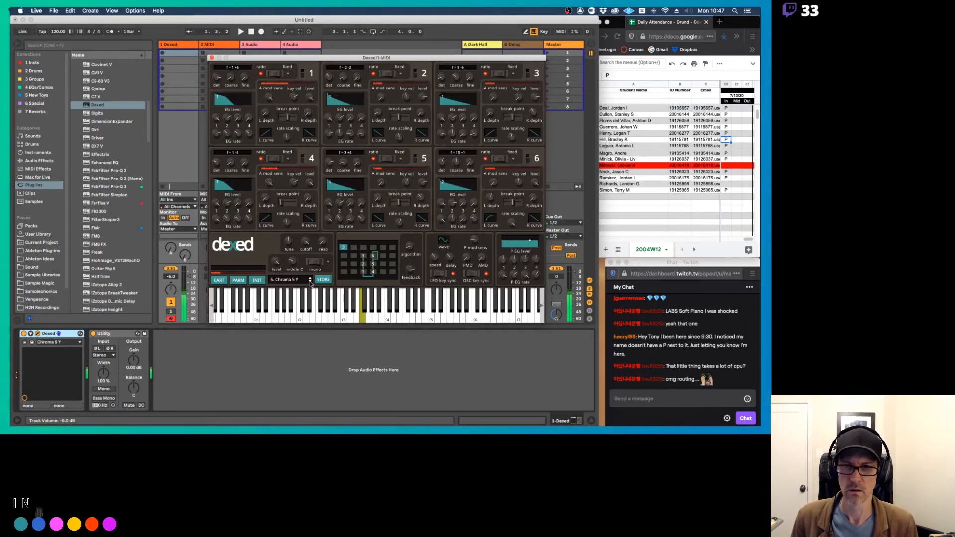
click(310, 283)
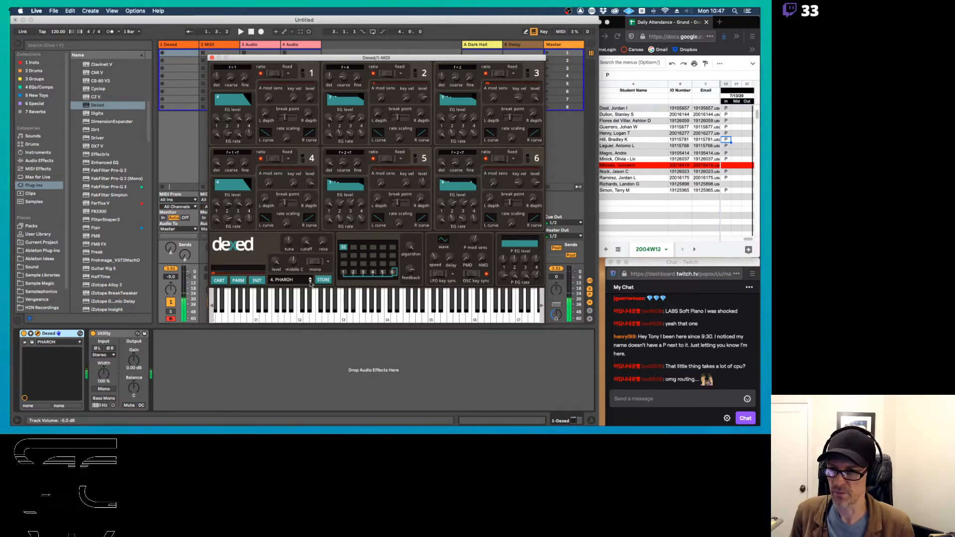
Step: Insert the Tal-Chorus-LX plug-in between Dexed and Utility and close its window
click(151, 130)
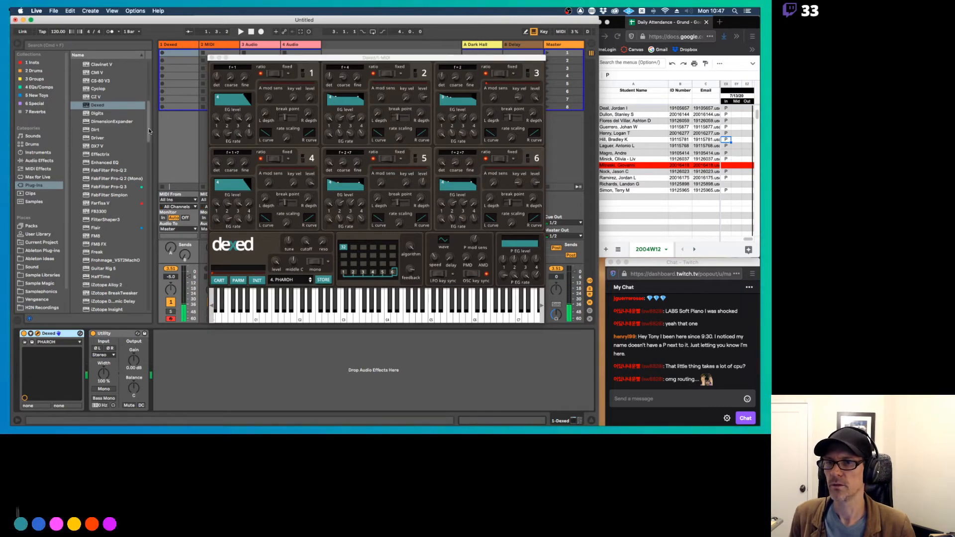
scroll(140, 305, down, 15)
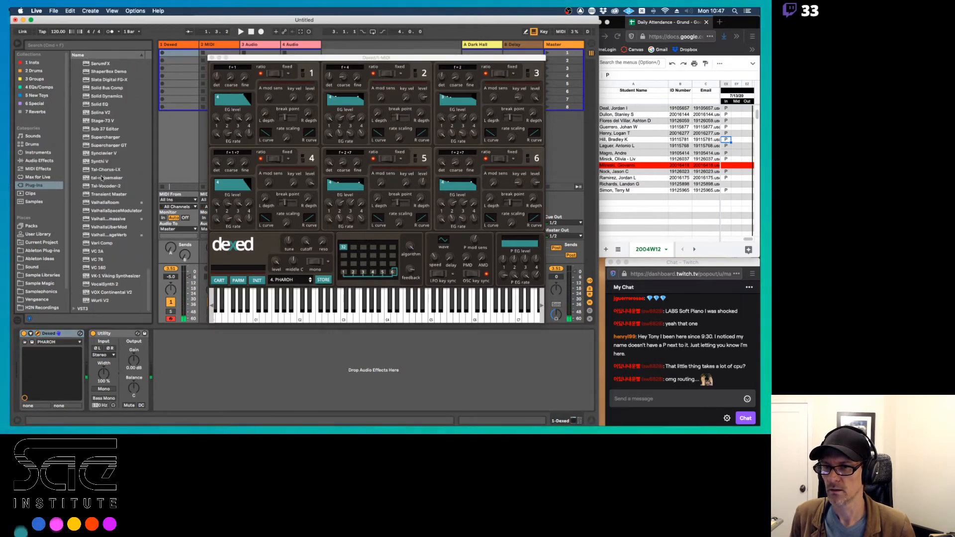
drag(102, 169, 92, 354)
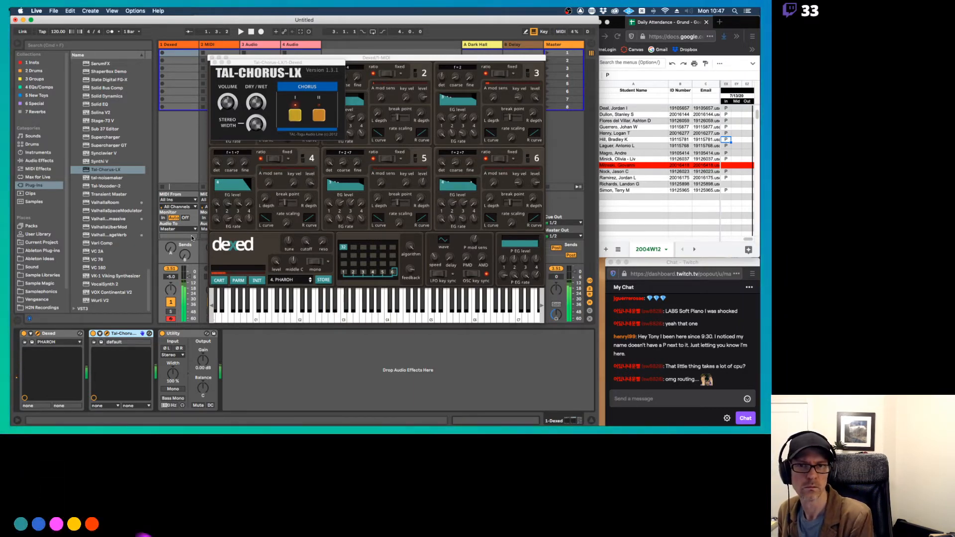
click(214, 62)
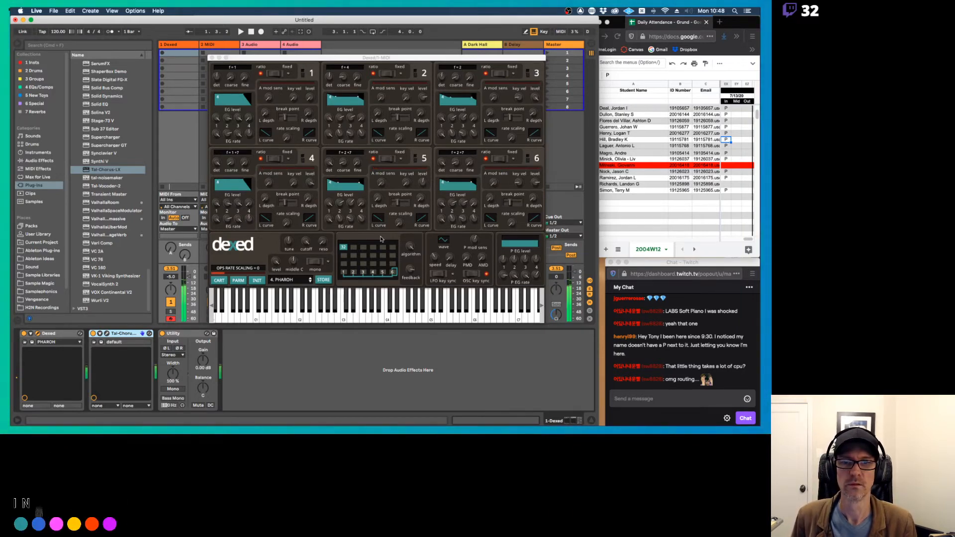
Step: Advance the Dexed preset through Chroma 5 Y and Lavitar Y to OB GenvivY, bypassing Tal-Chorus-LX and re-enabling it for comparison
click(310, 282)
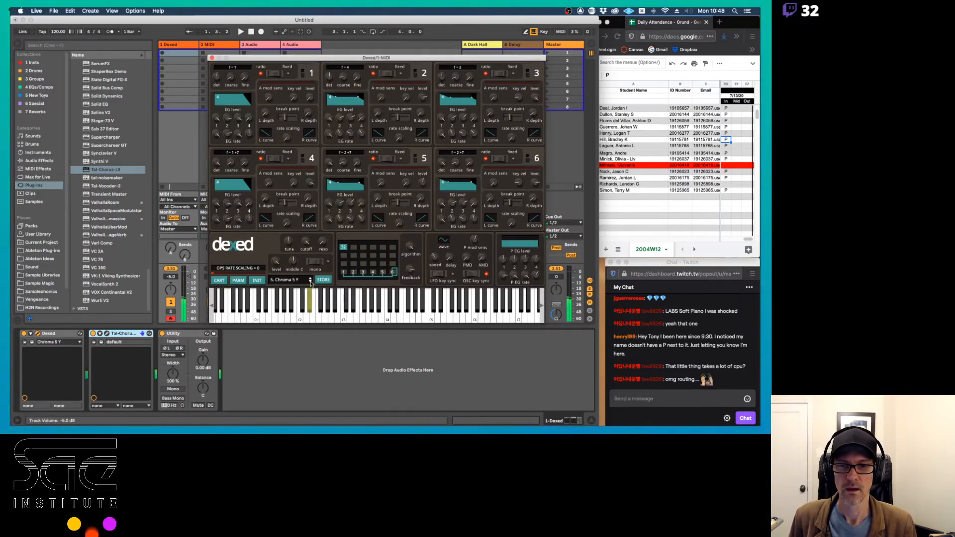
click(310, 282)
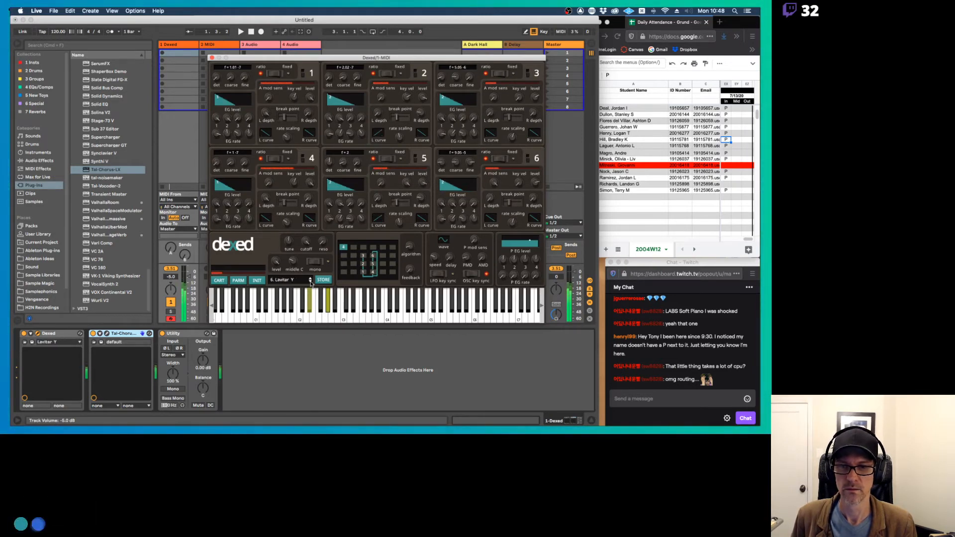
click(93, 334)
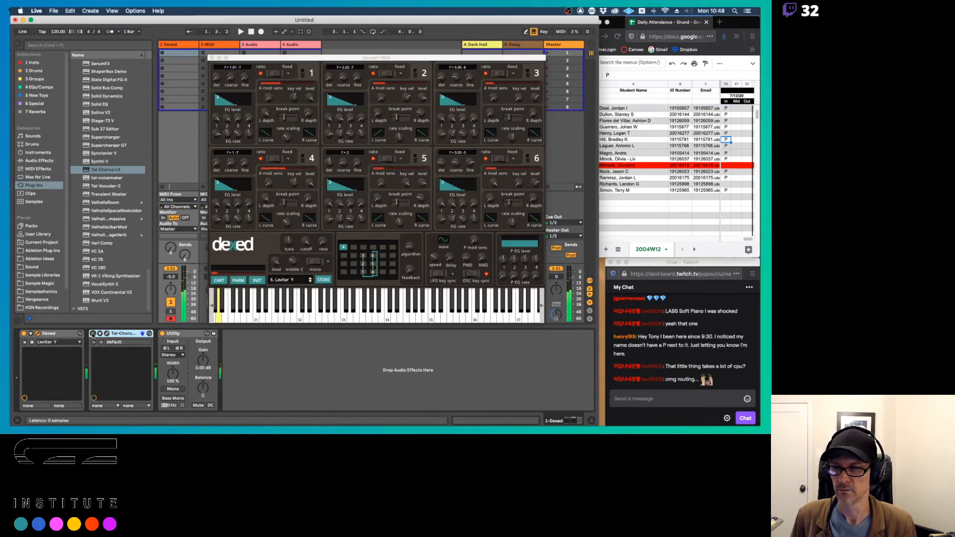
click(309, 282)
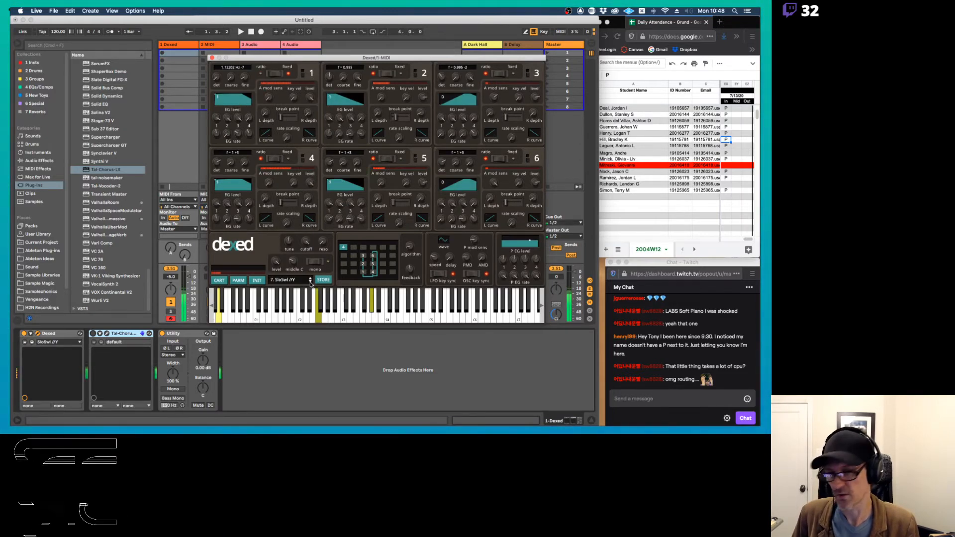
click(310, 282)
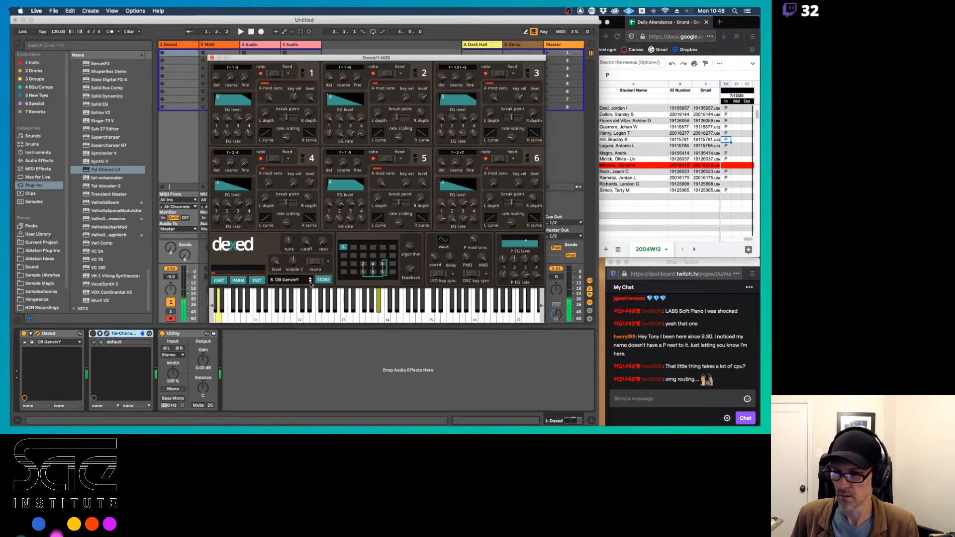
click(93, 334)
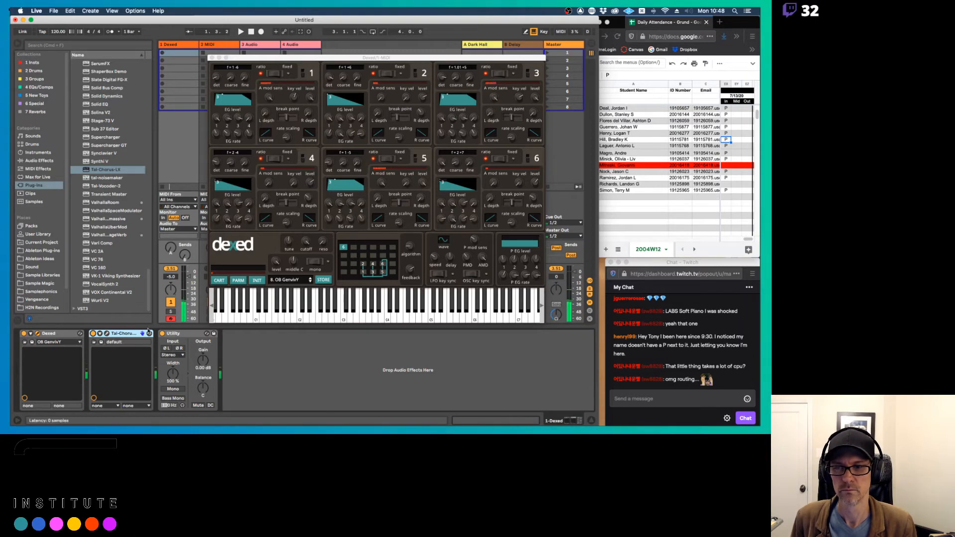
Step: Advance Dexed through SAW EM UP to ENCOUNTERS with Tal-Chorus-LX switched off and on again, and raise the track's reverb and delay sends
drag(169, 245, 171, 247)
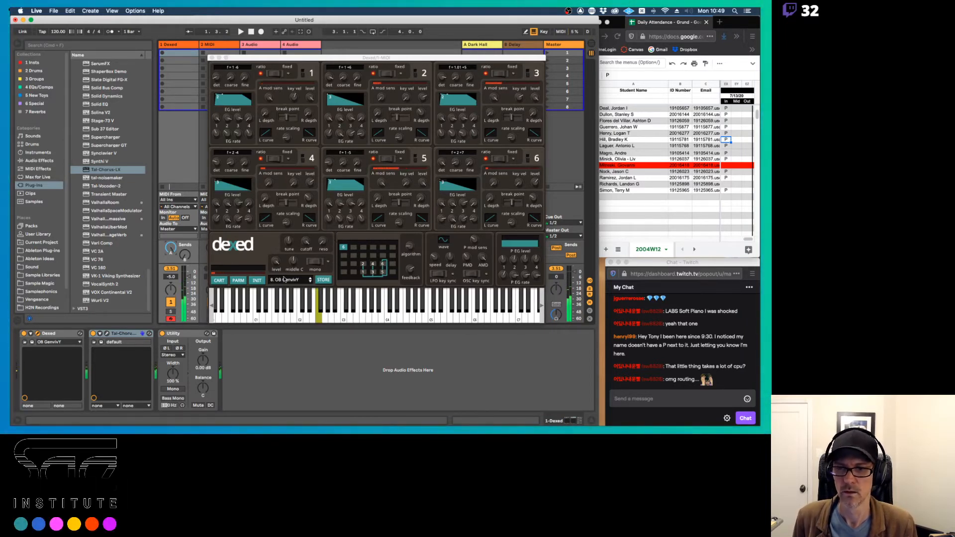
click(310, 282)
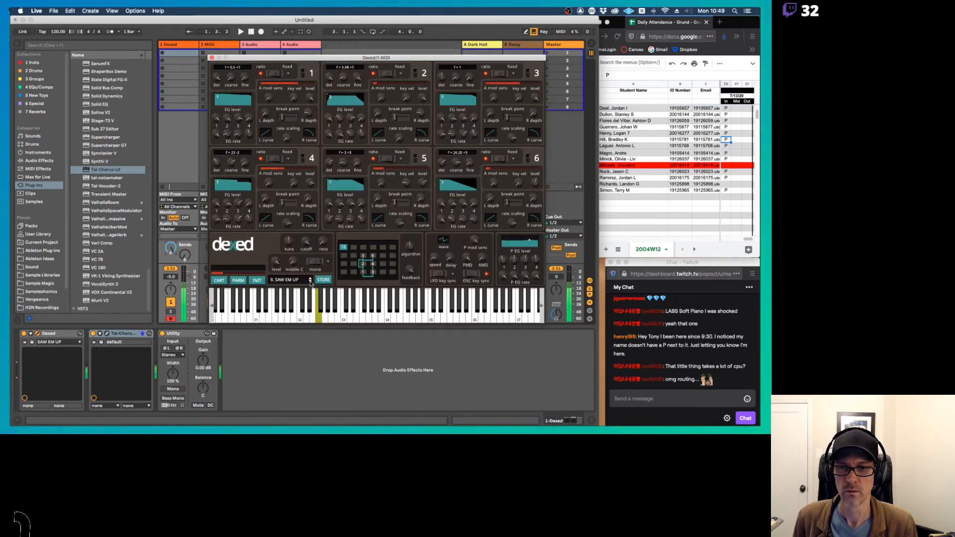
click(93, 334)
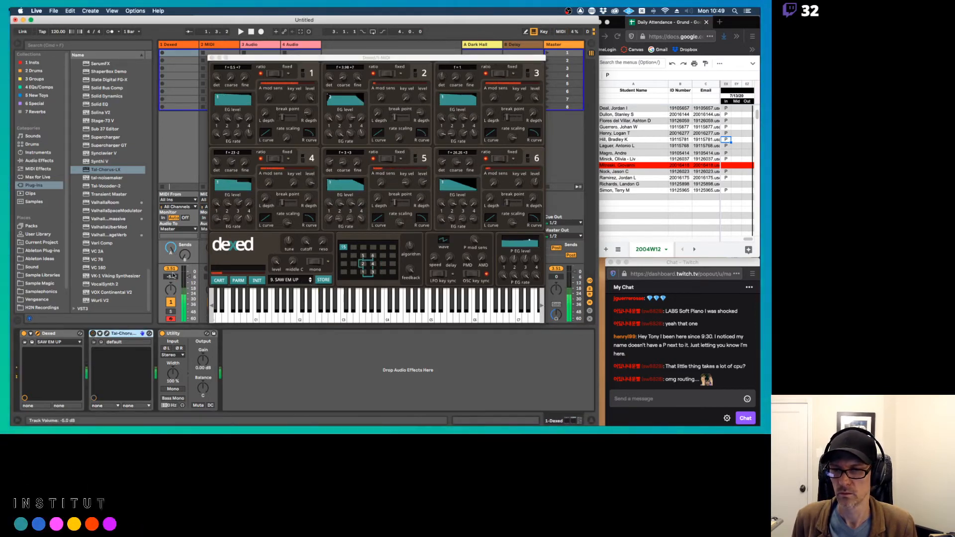
click(310, 282)
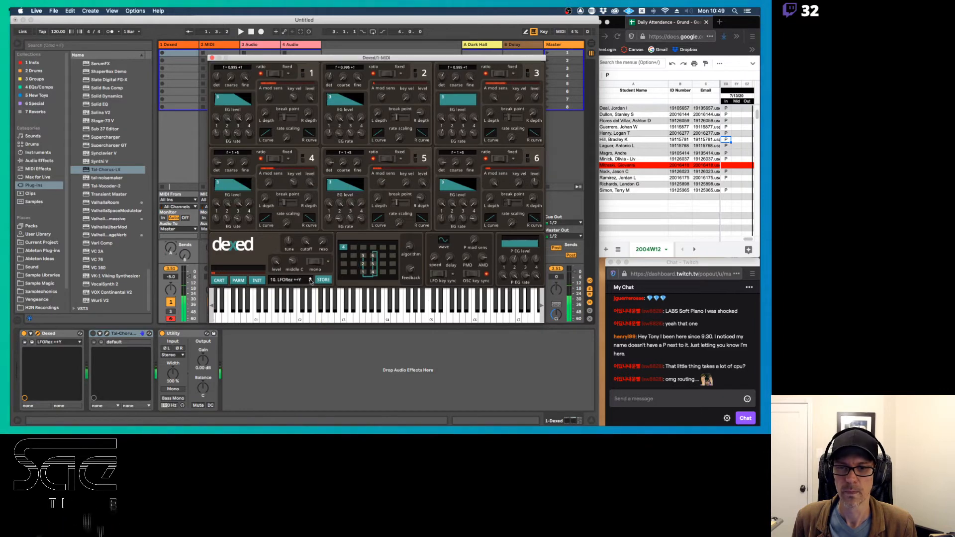
click(311, 282)
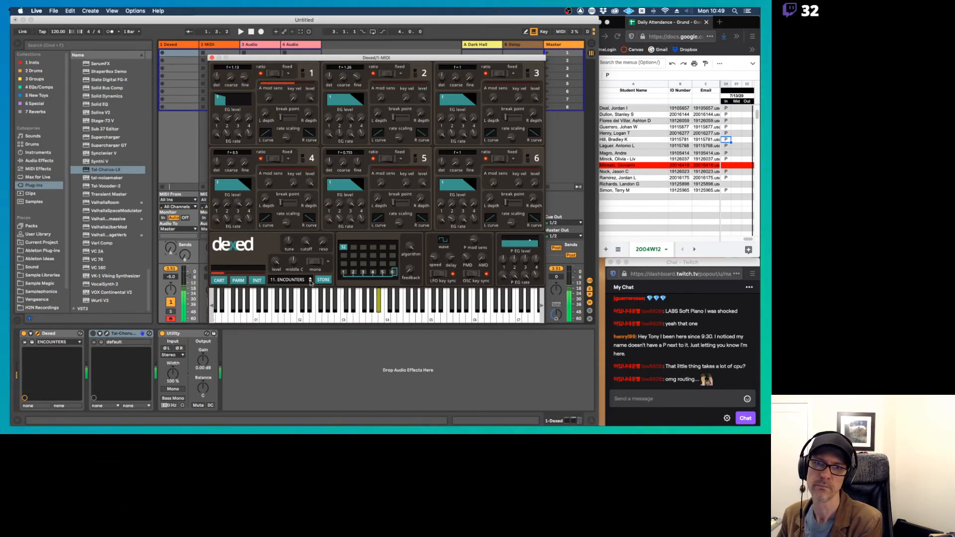
click(92, 334)
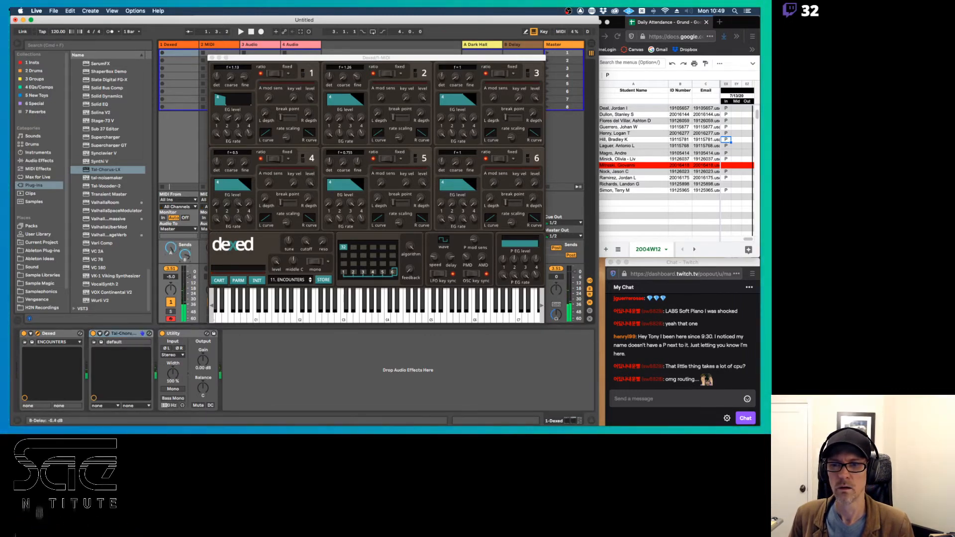
Step: Move the Dexed window out of the way and inspect the Delay device on return track B against the Dexed track's devices
drag(387, 59, 273, 41)
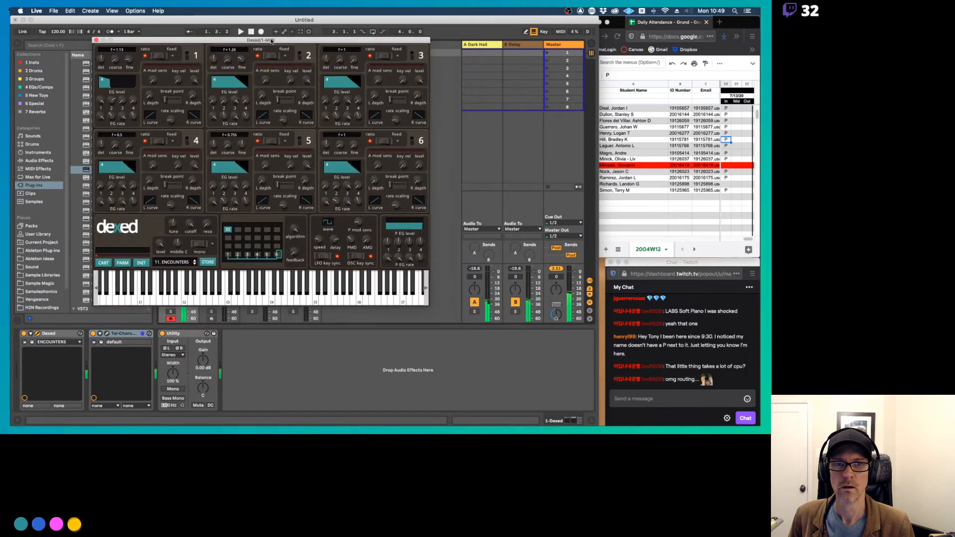
click(520, 45)
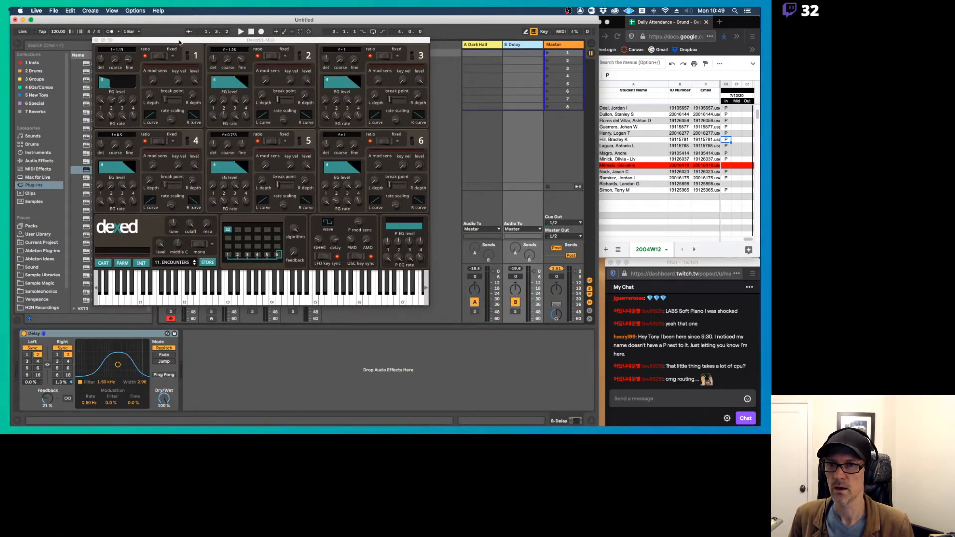
drag(179, 43, 383, 209)
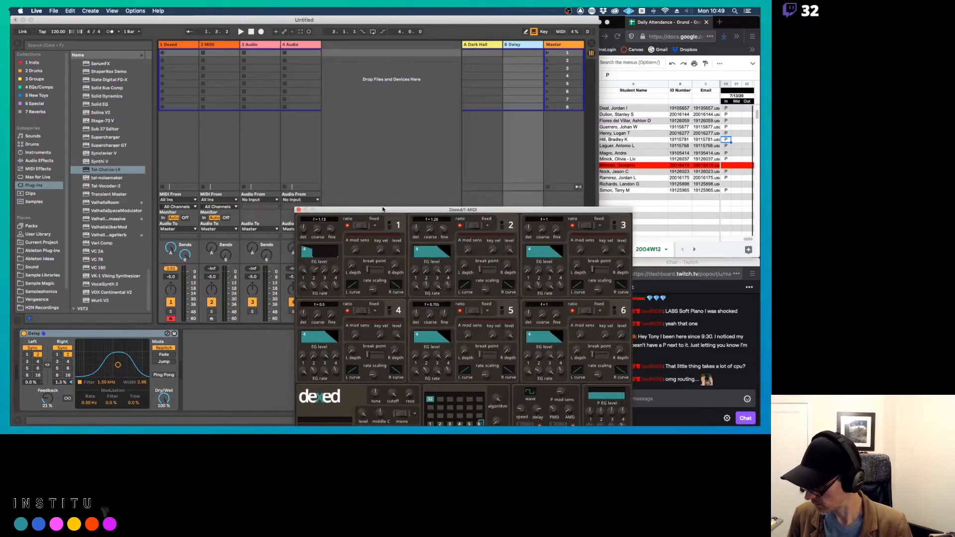
click(173, 44)
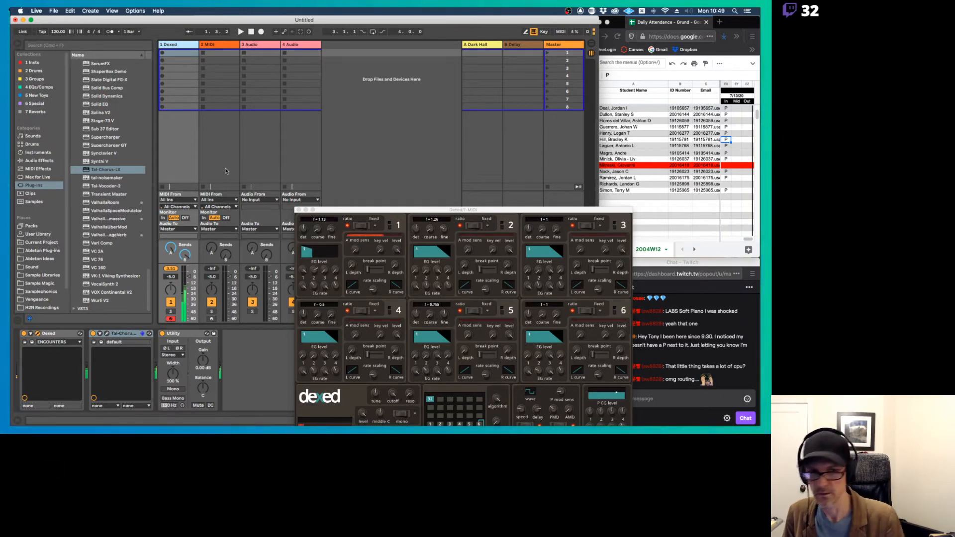
click(525, 45)
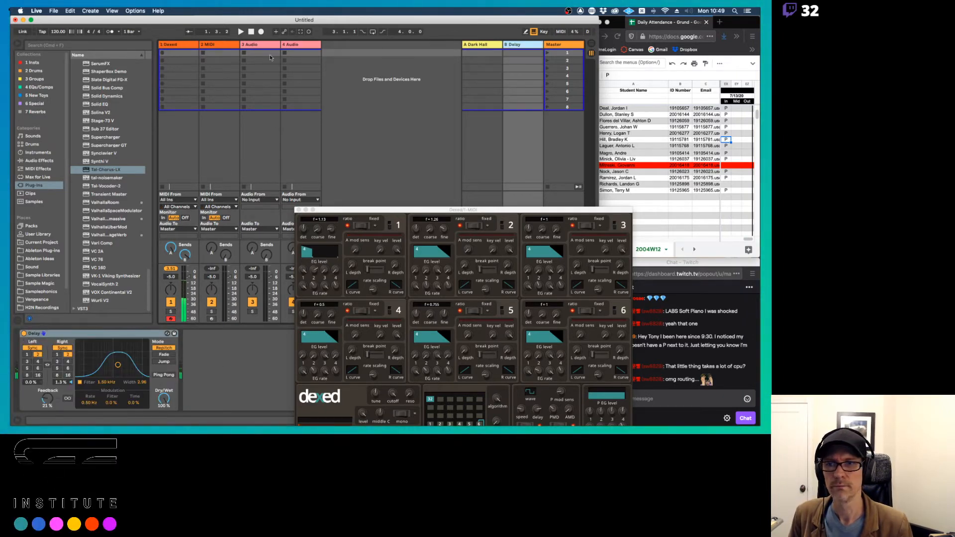
Step: Display the Dexed track's device chain and move the Dexed window up until its full interface is visible
click(170, 319)
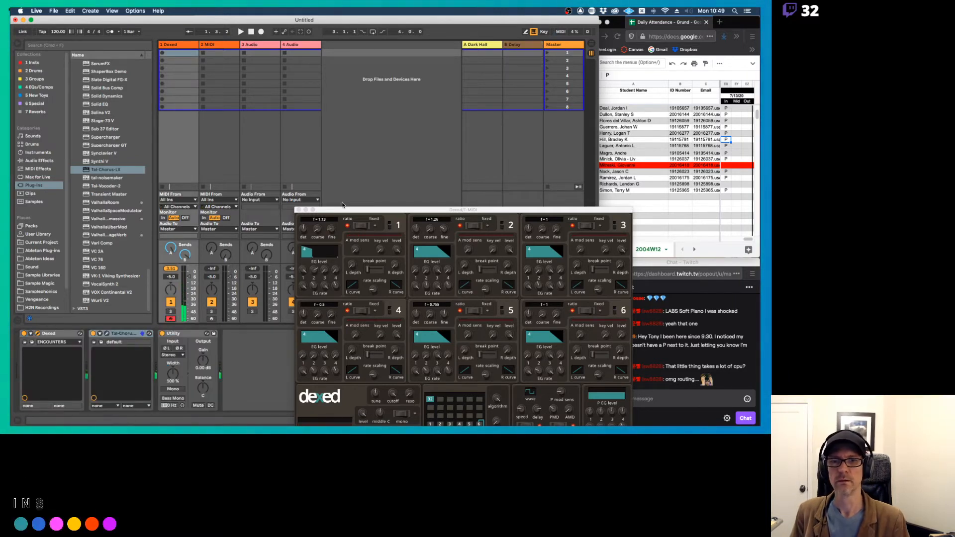
drag(342, 208, 283, 77)
right_click(185, 45)
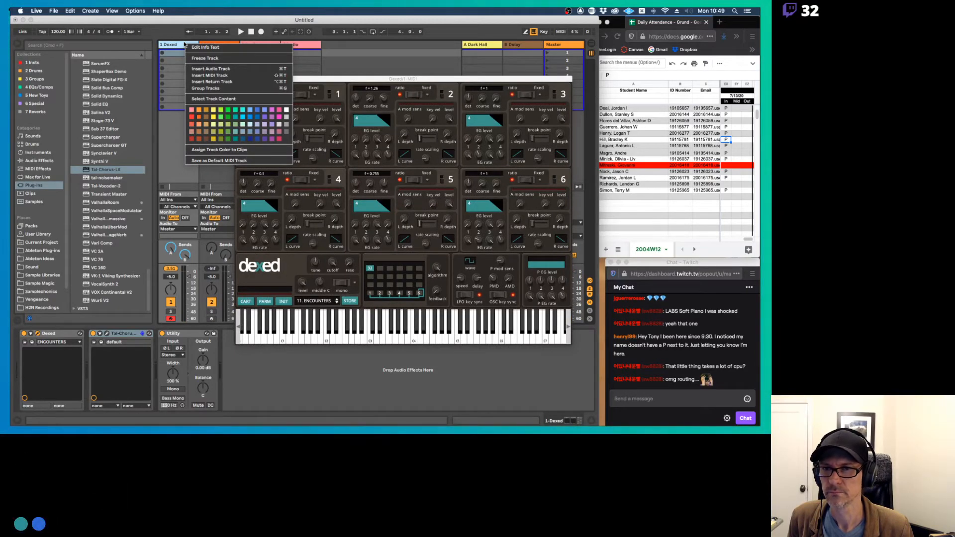
click(180, 44)
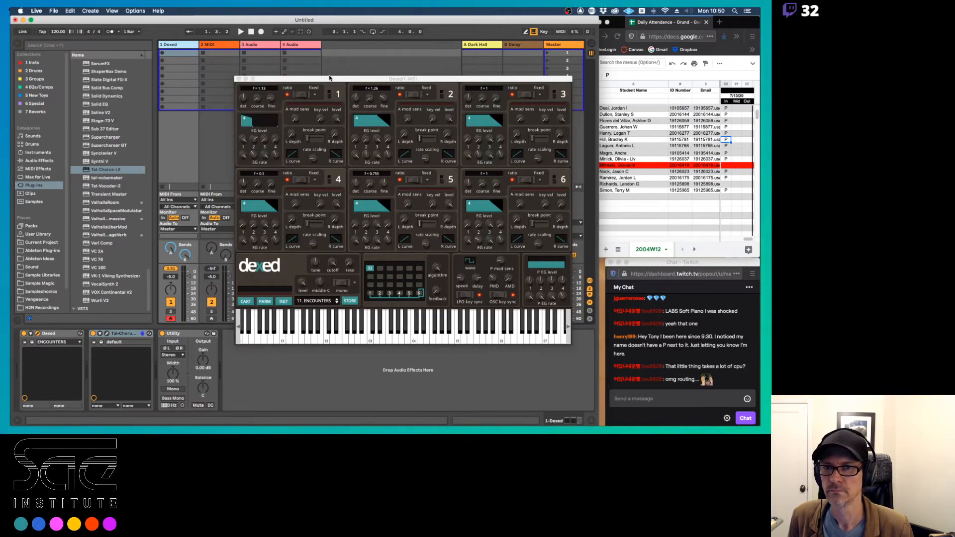
right_click(189, 45)
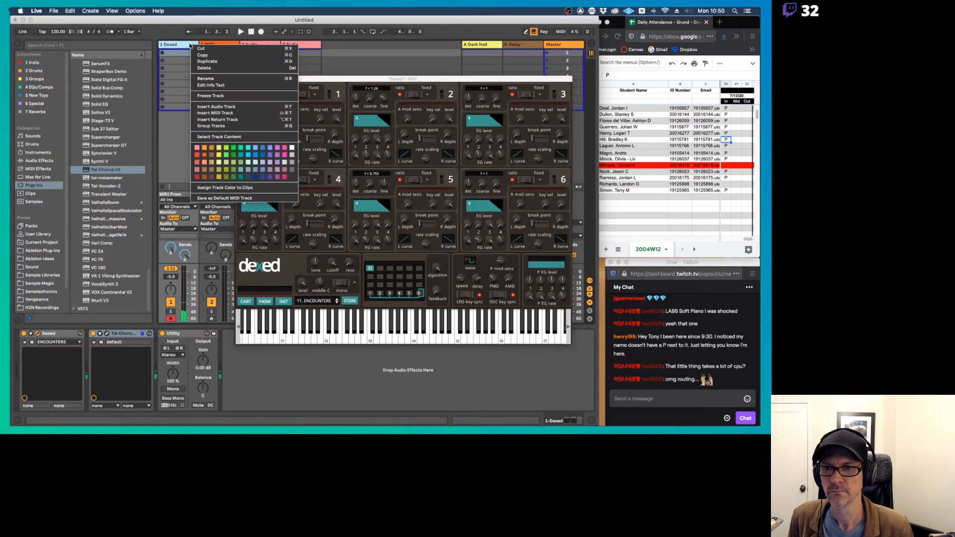
click(342, 85)
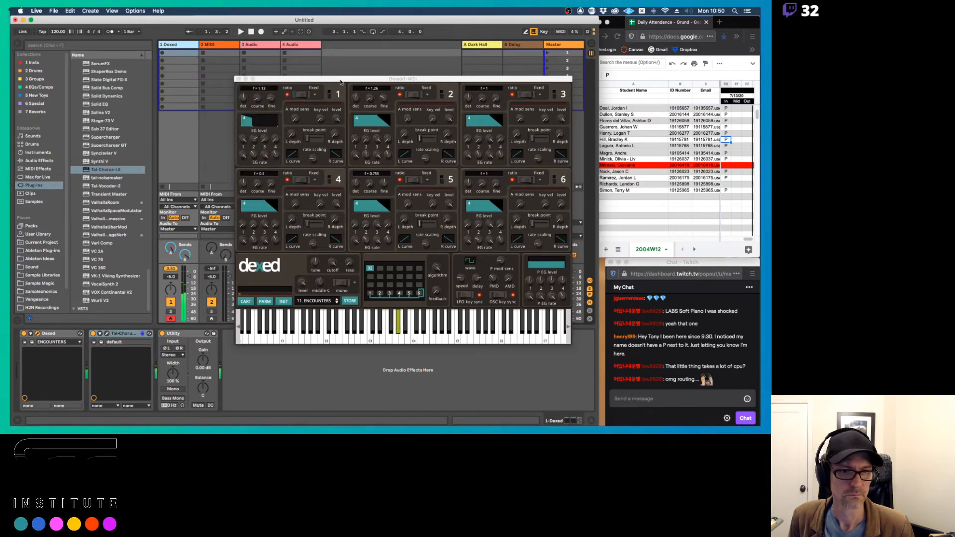
Step: Reposition the Dexed window and advance its preset through Thunder 3, ANALOG 1, P.ICE 25.1 and FLEXI 4 to ARP 2600
drag(341, 81, 290, 61)
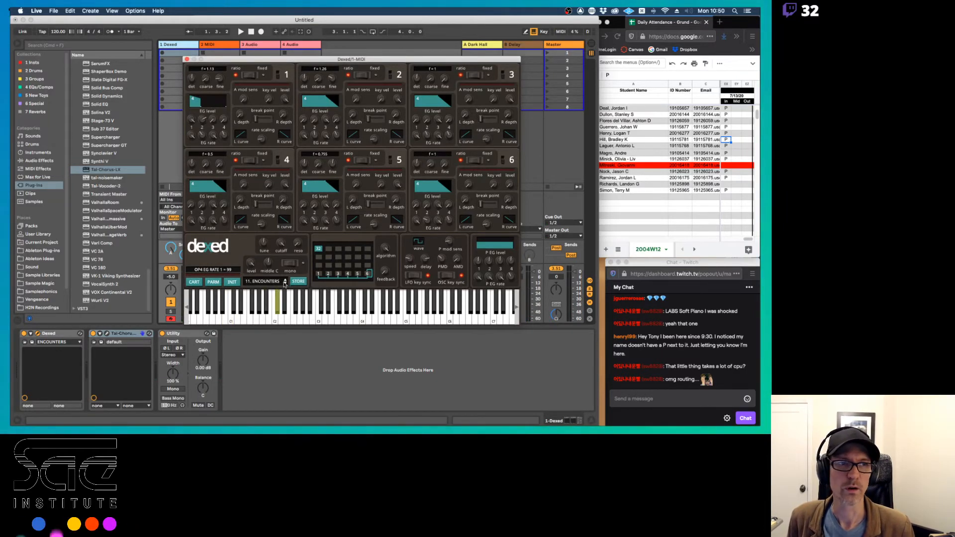
click(286, 285)
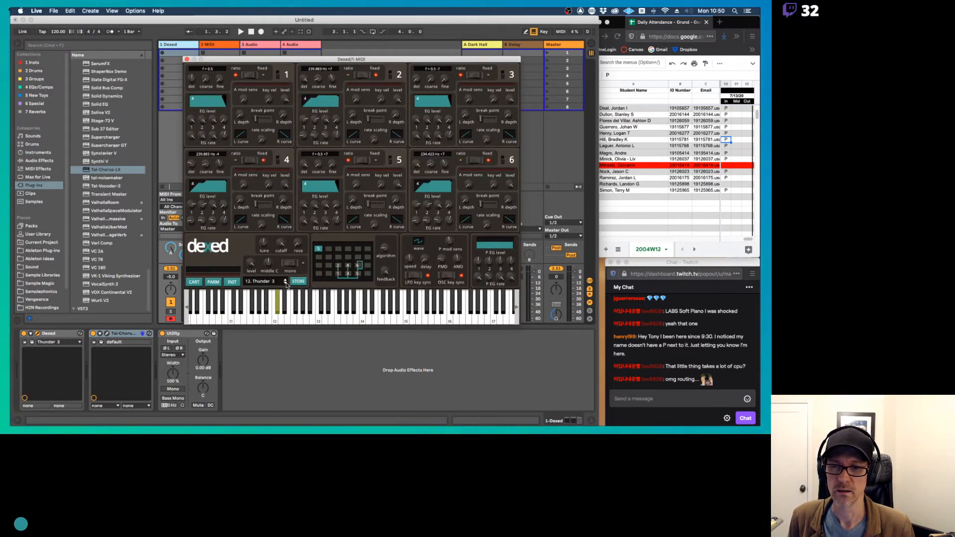
click(286, 284)
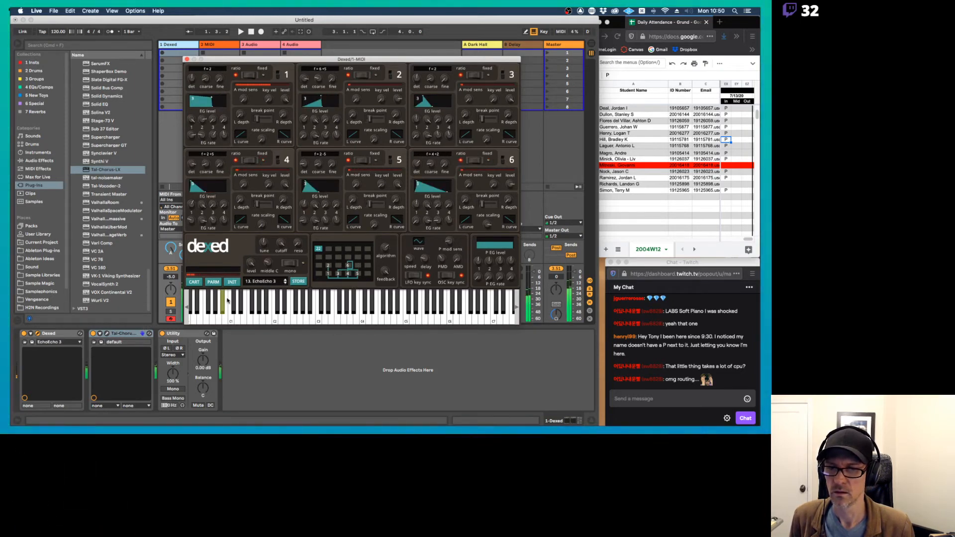
click(285, 284)
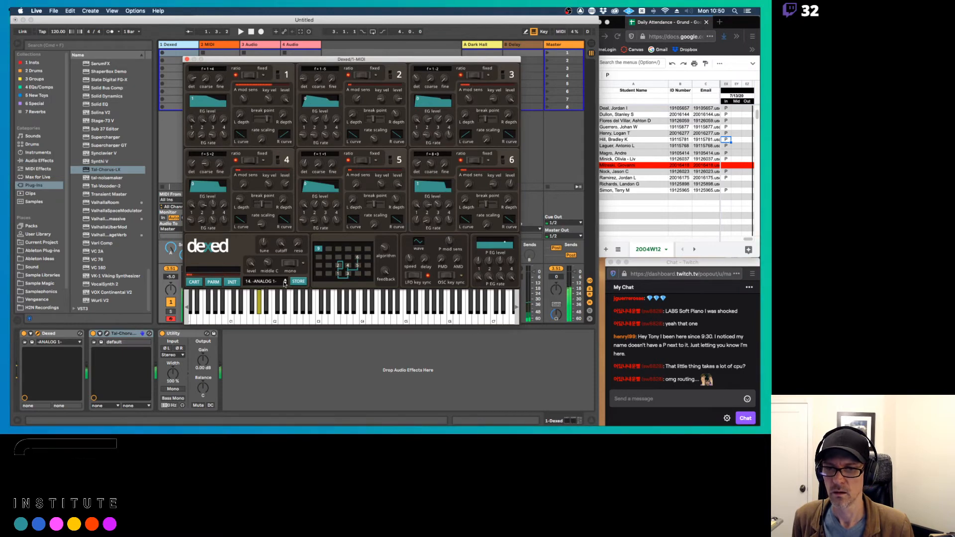
click(285, 283)
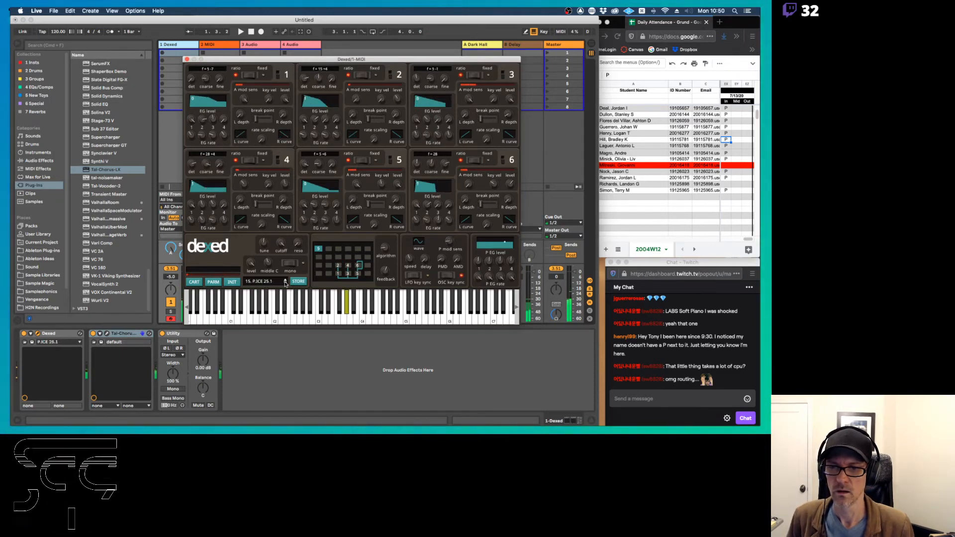
click(285, 283)
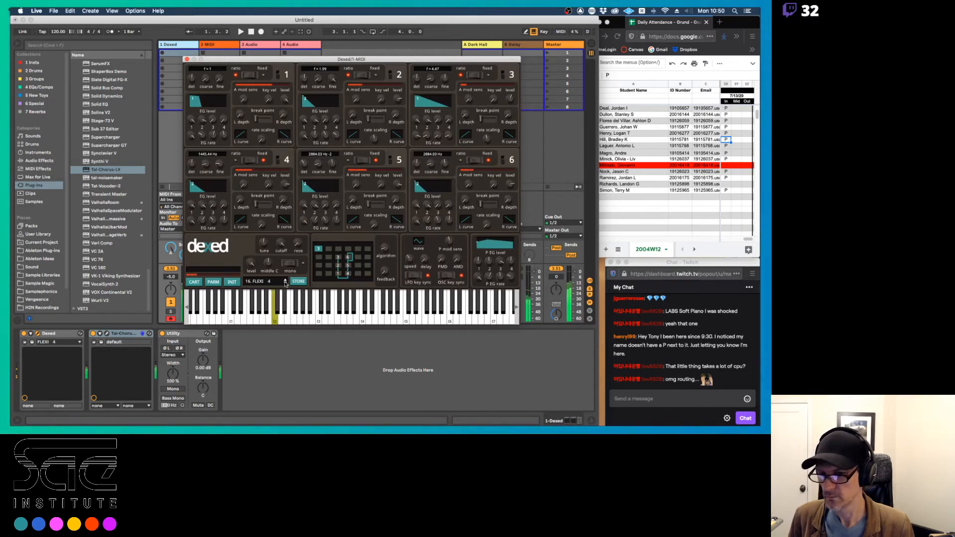
click(286, 283)
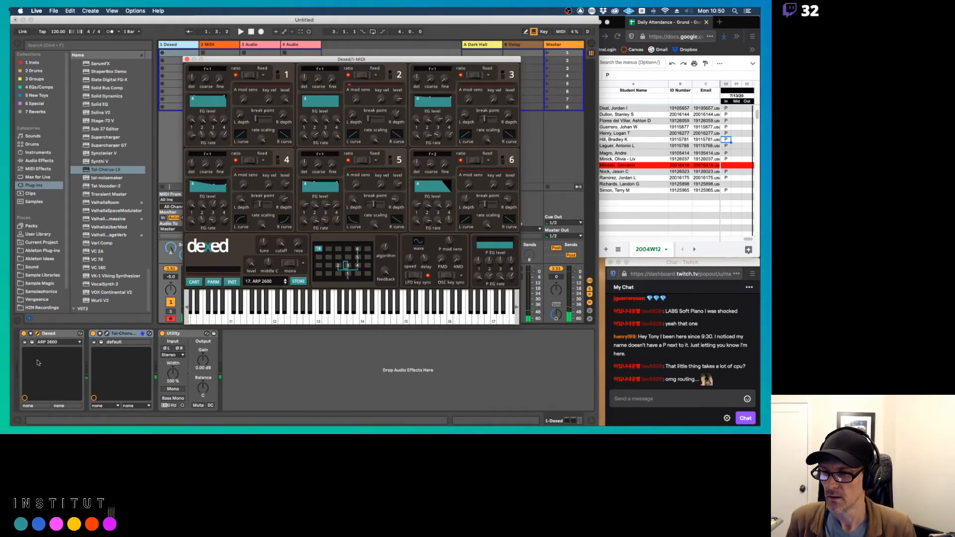
Step: Delete the Dexed instrument from the first MIDI track
click(68, 333)
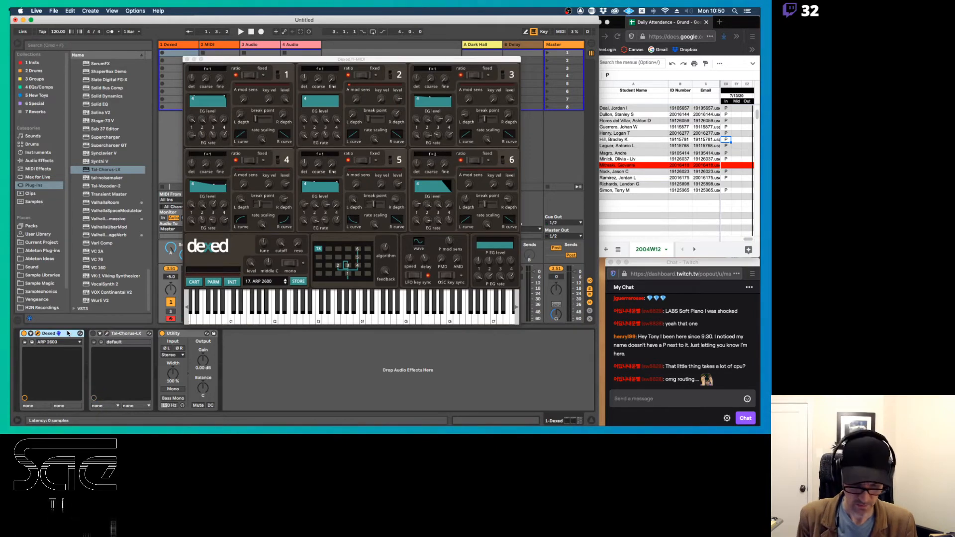
key(Delete)
Step: Switch to Firefox and view the Charlatan synthesizer page from its beginning
key(super+Tab)
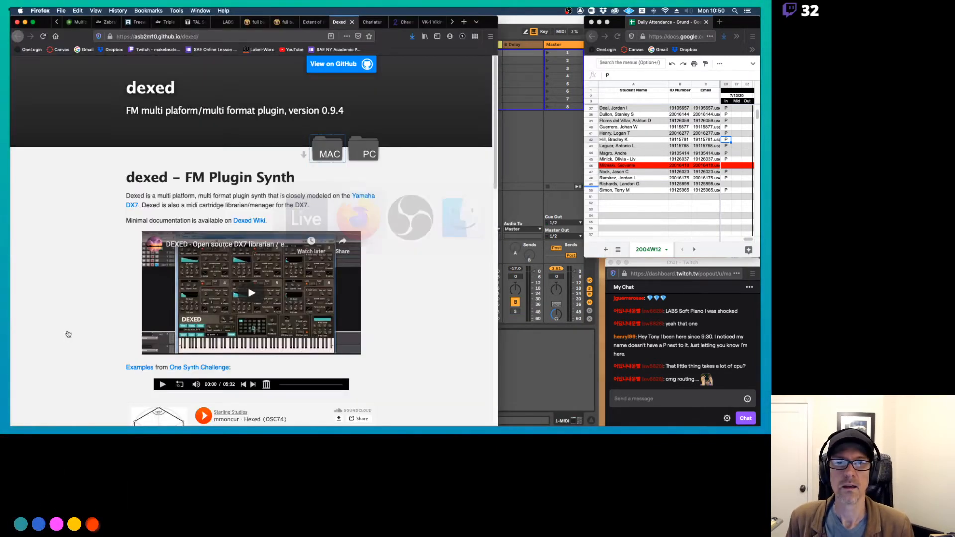
click(371, 22)
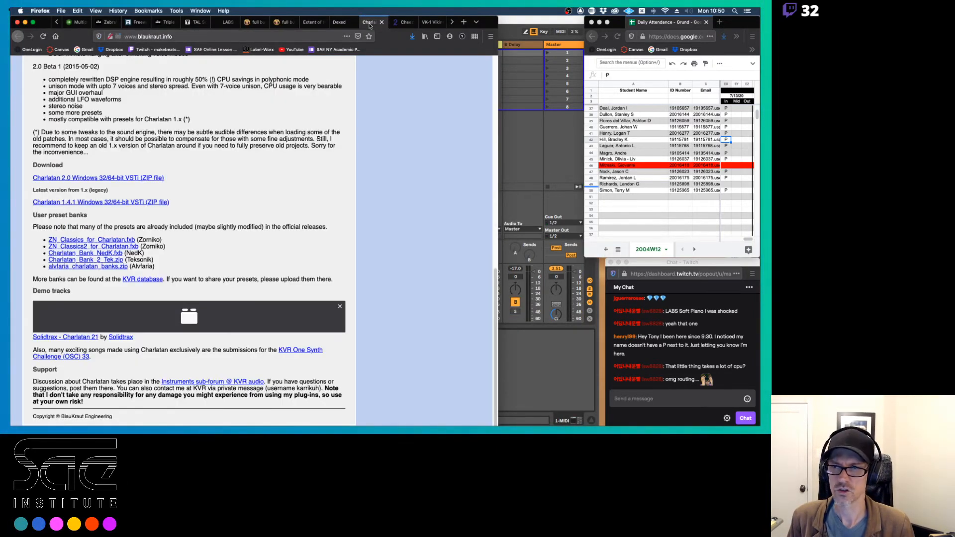
scroll(285, 138, up, 10)
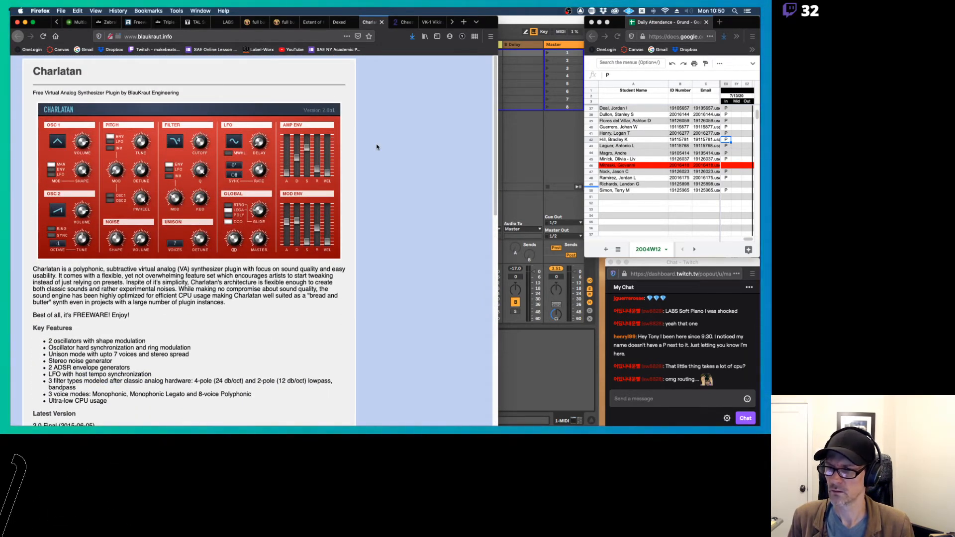
Step: Switch to Ableton Live and look for Charlatan in the plug-in list
key(super+Tab)
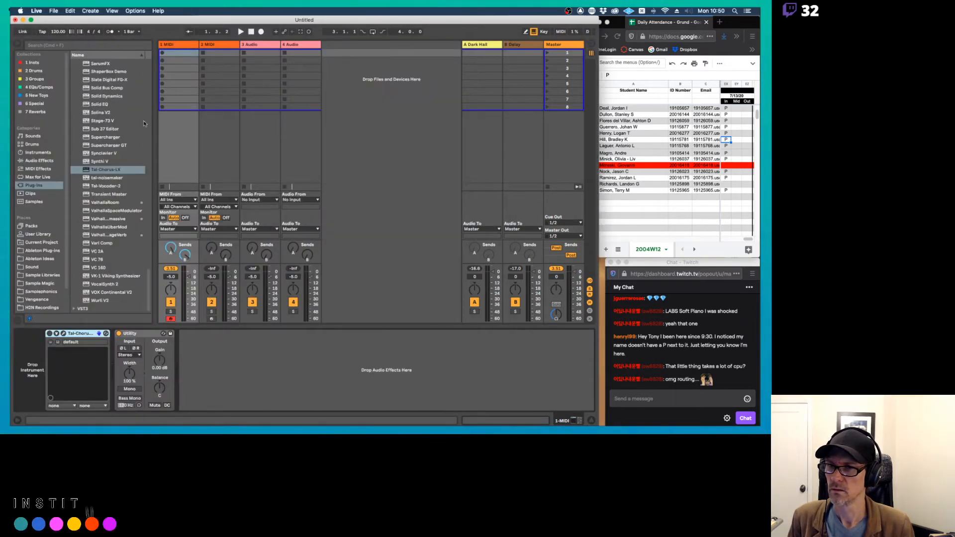
scroll(105, 141, up, 15)
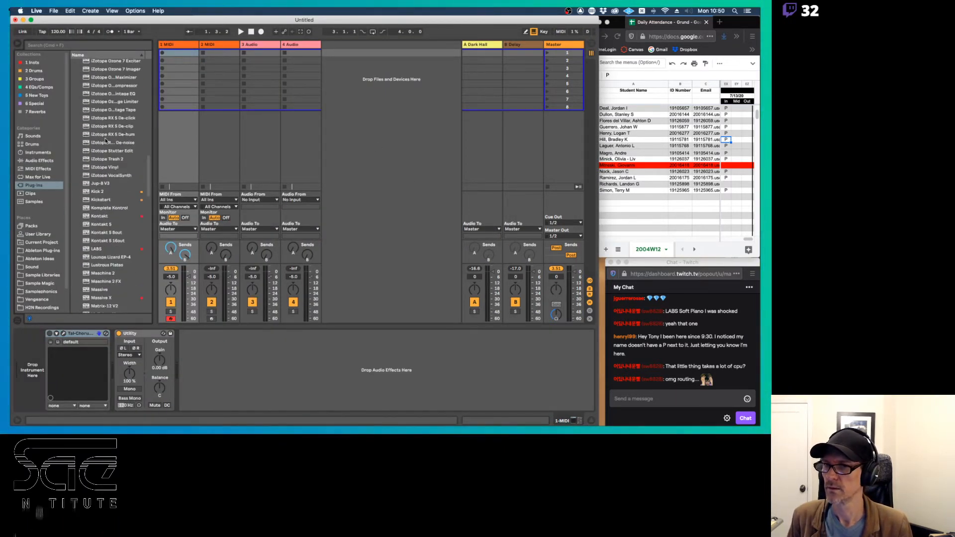
scroll(105, 141, up, 15)
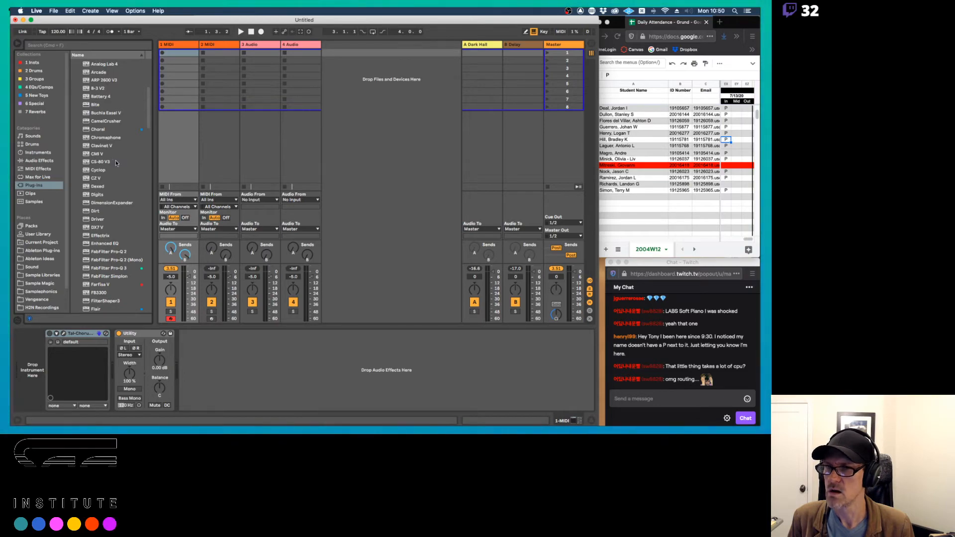
Step: Switch to Firefox, check Charlatan's download section and close its page
key(super+Tab)
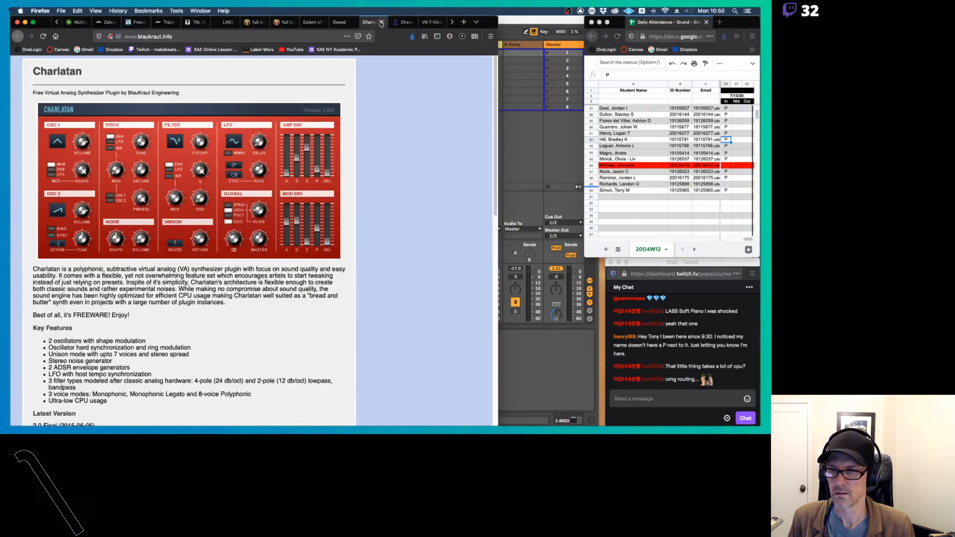
scroll(343, 138, down, 10)
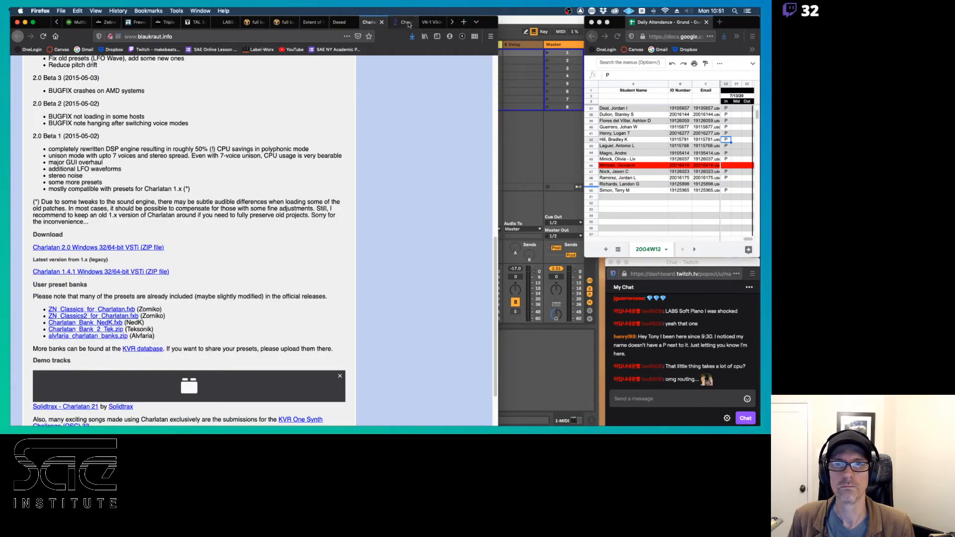
click(382, 22)
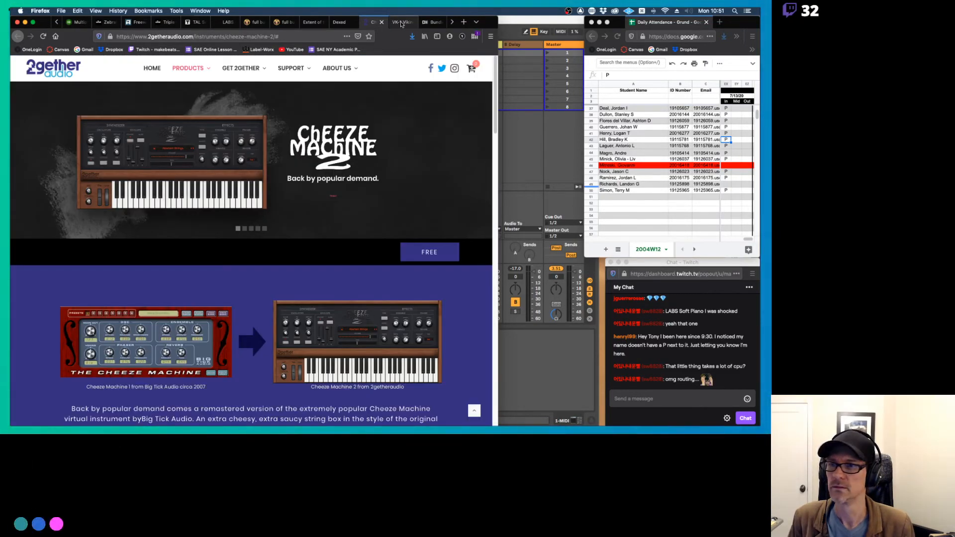
Step: Bring up Blamsoft's VK-1 Viking Synthesizer page, checking the neighbouring open page along the way
click(401, 23)
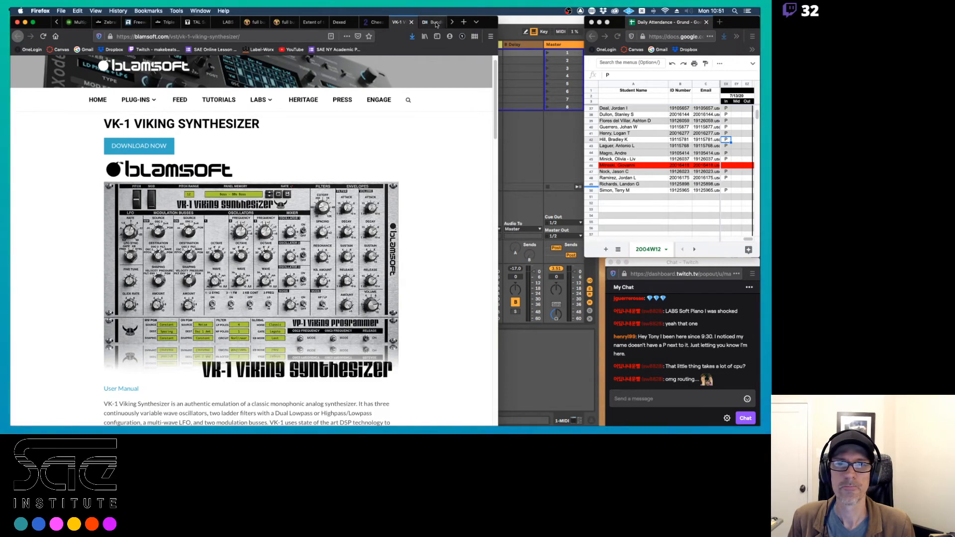
click(432, 22)
click(406, 23)
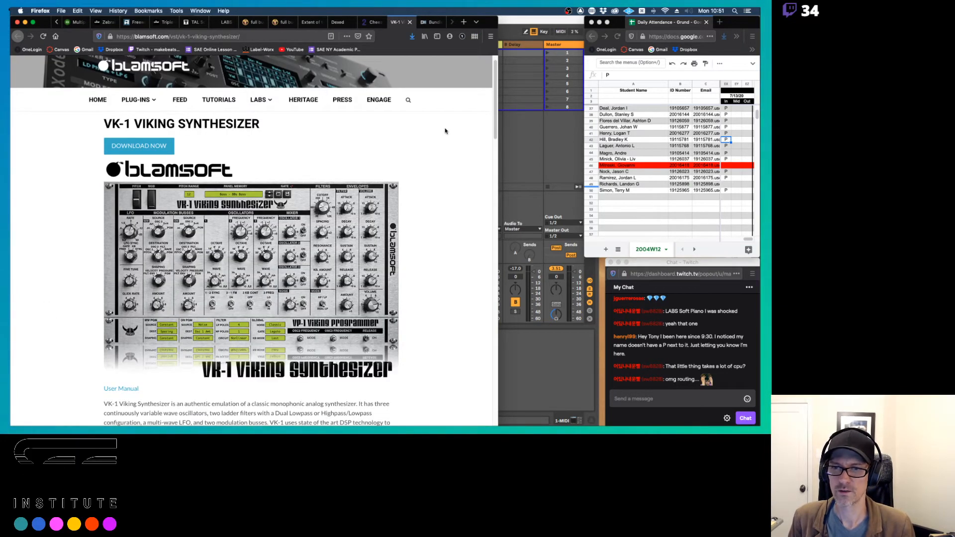
Step: Switch to Ableton Live and load the VK-1 Viking Synthesizer plug-in as the instrument on the first MIDI track
key(super+Tab)
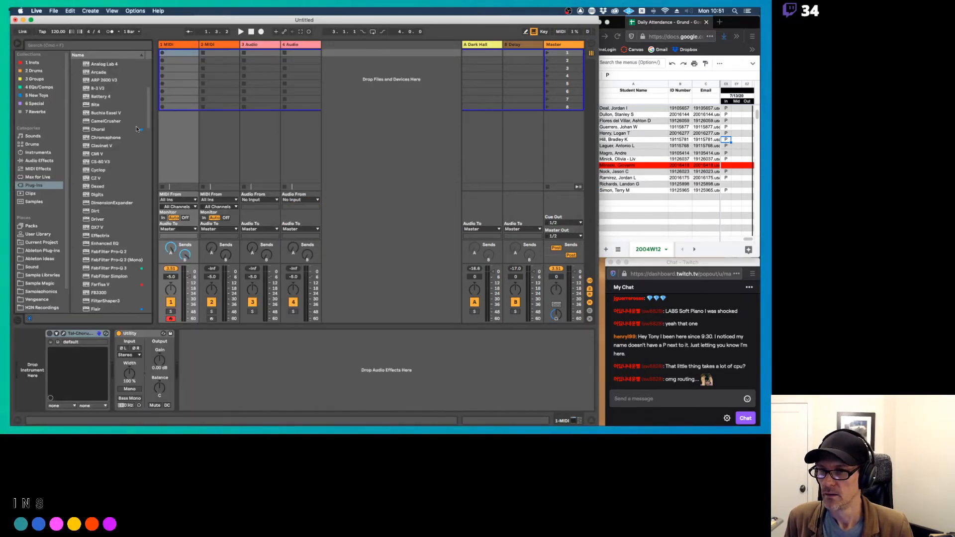
drag(148, 122, 148, 317)
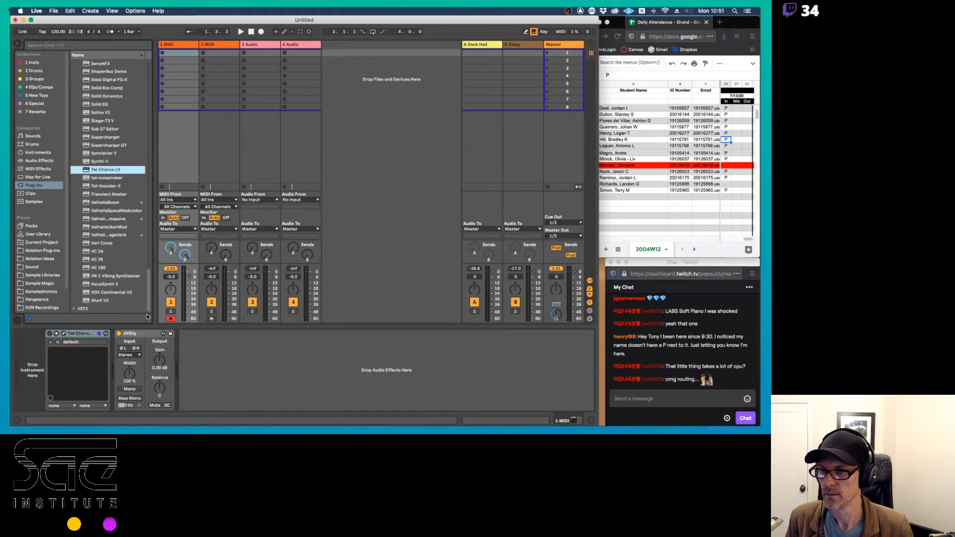
drag(114, 277, 27, 351)
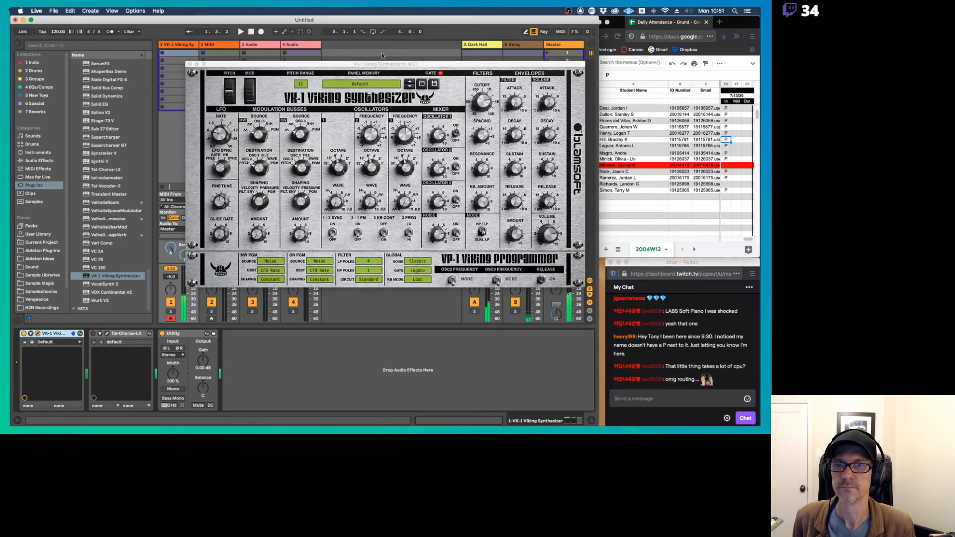
Step: Load the synth's Bass - 80s Bass preset and reset both sends on the first MIDI track to minimum
click(410, 86)
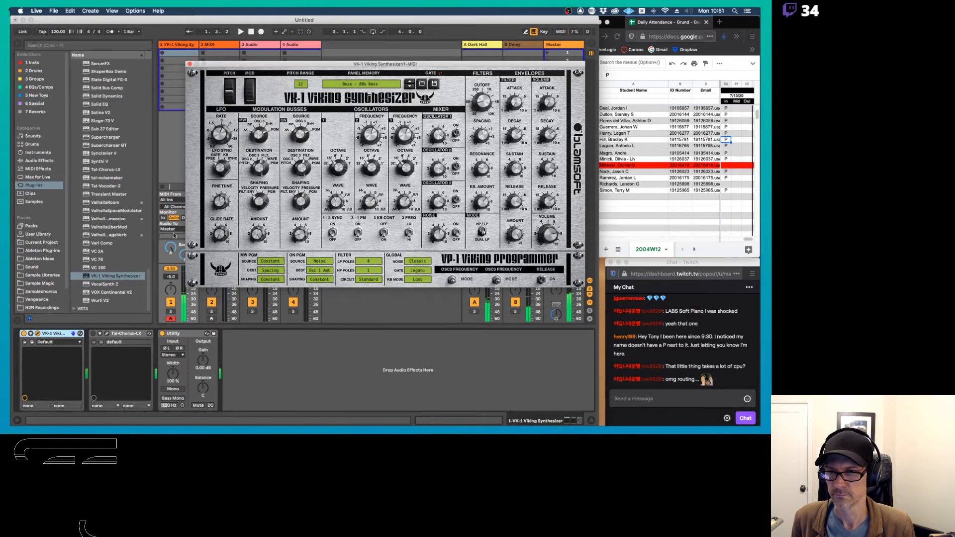
double_click(172, 250)
double_click(181, 256)
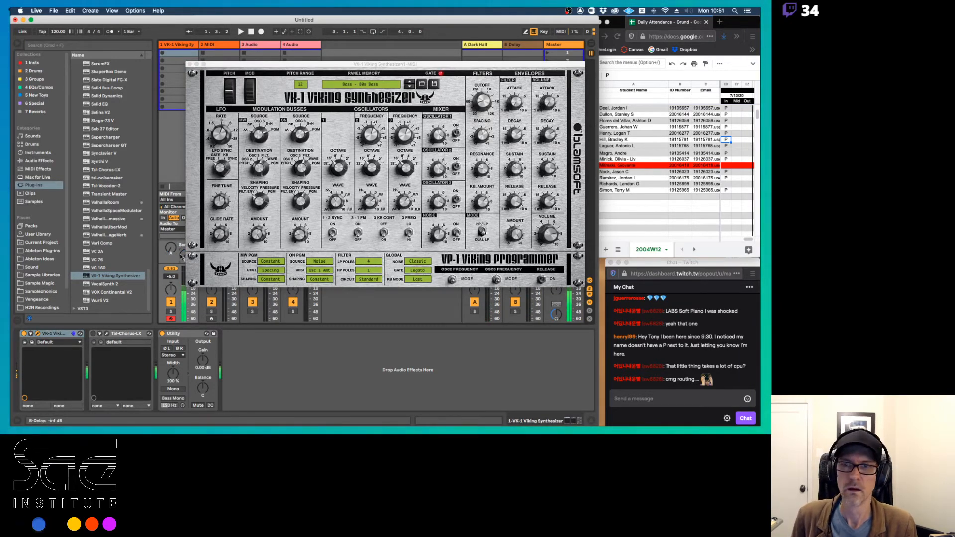
Step: Load the Bass - Accelerator preset and reset the first track's volume to 0 dB
click(410, 87)
drag(368, 64, 469, 61)
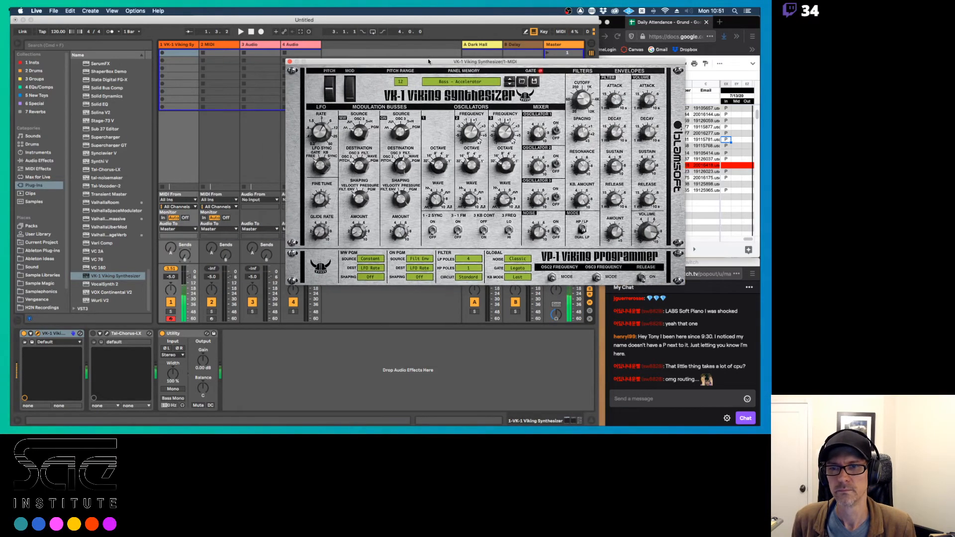
click(188, 276)
key(Delete)
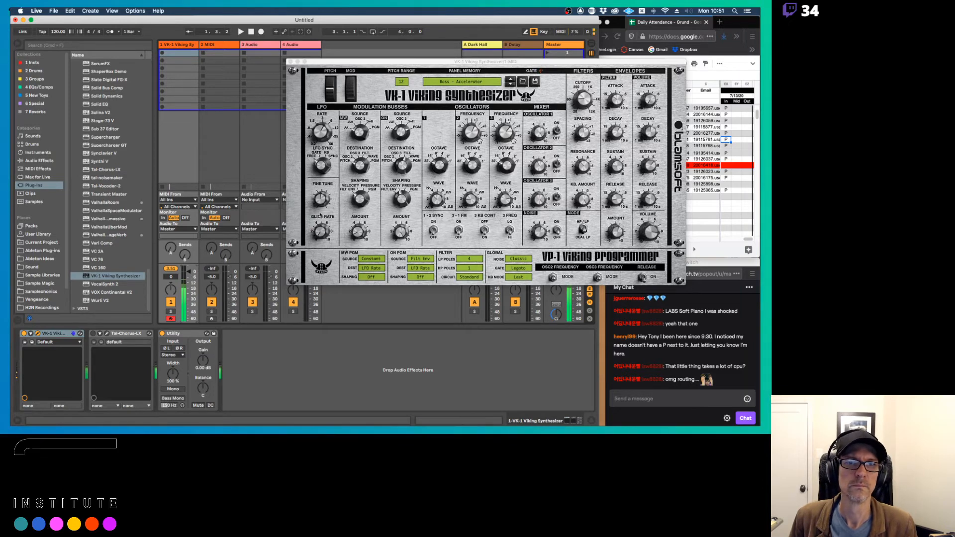
Step: Audition the following bass presets one by one, including Big Bottom, Bright Bass and Classic Talking, up to Destructoid
click(509, 84)
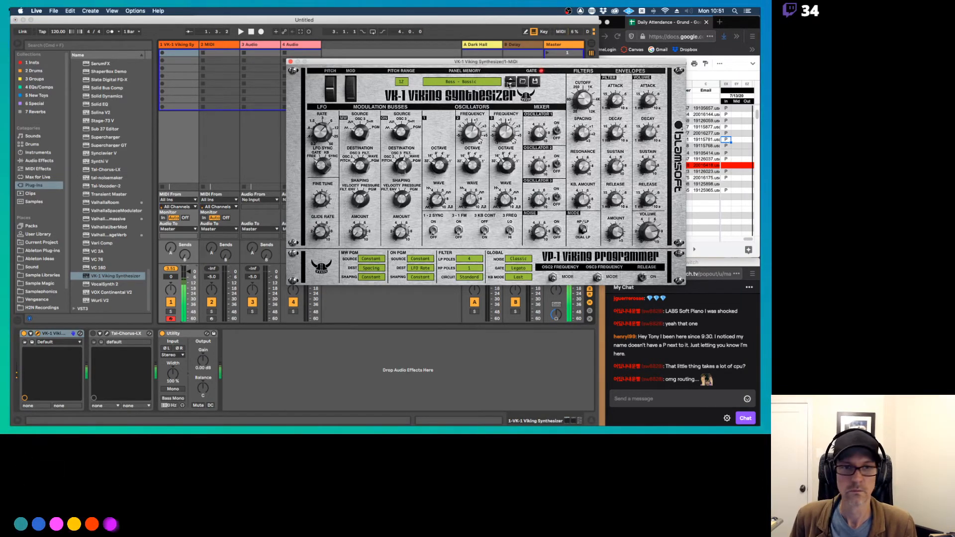
click(509, 83)
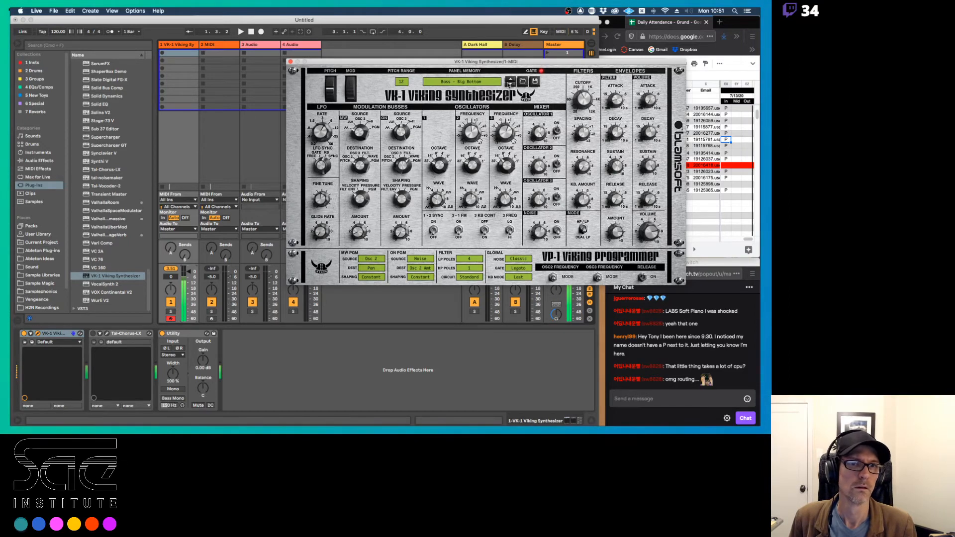
click(509, 83)
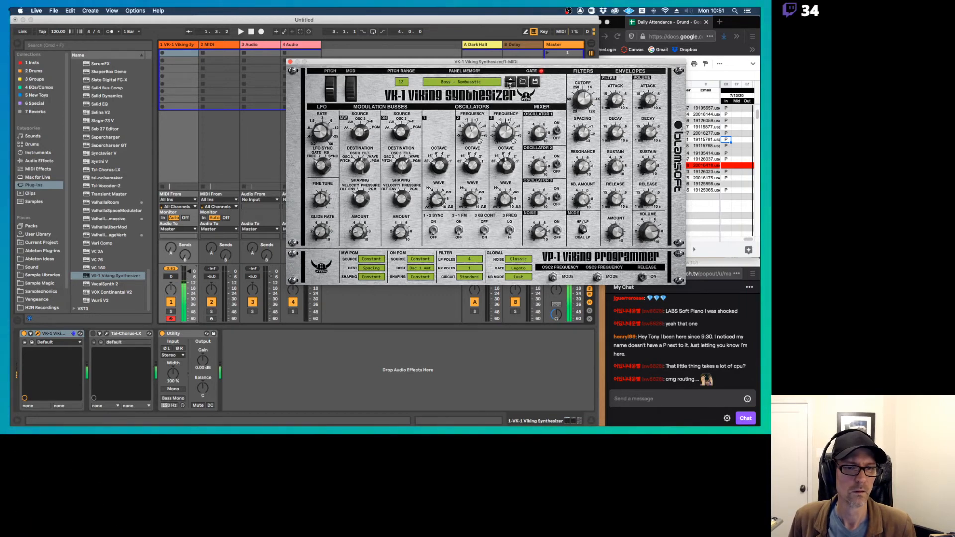
click(509, 83)
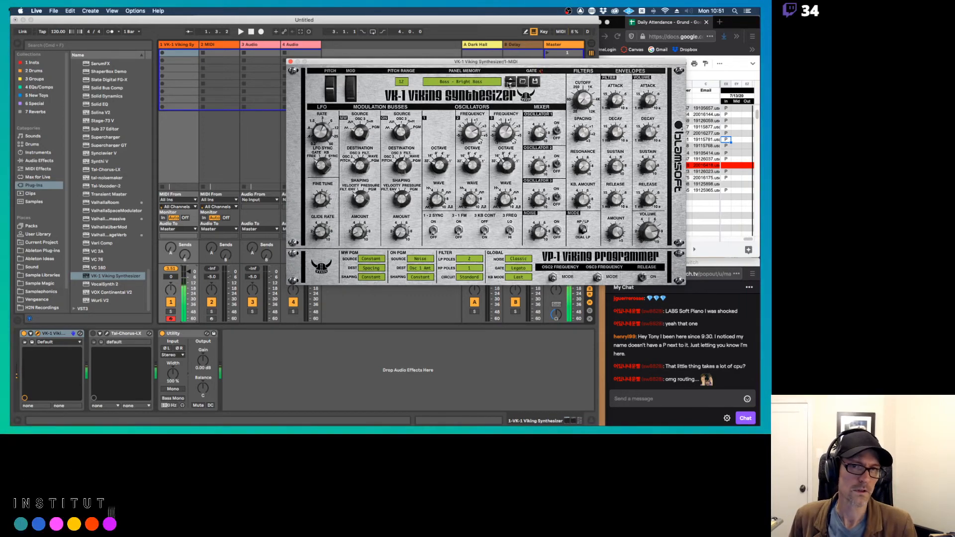
click(510, 83)
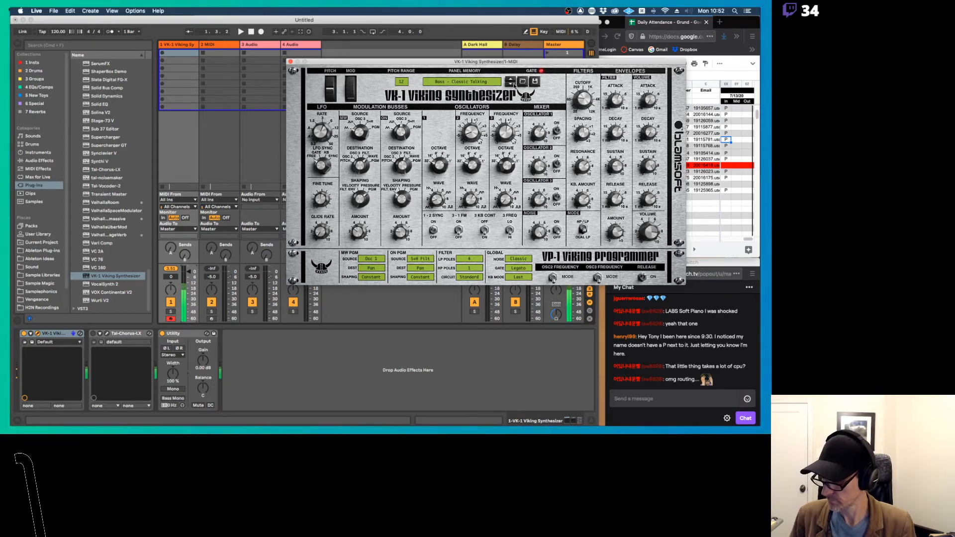
click(514, 83)
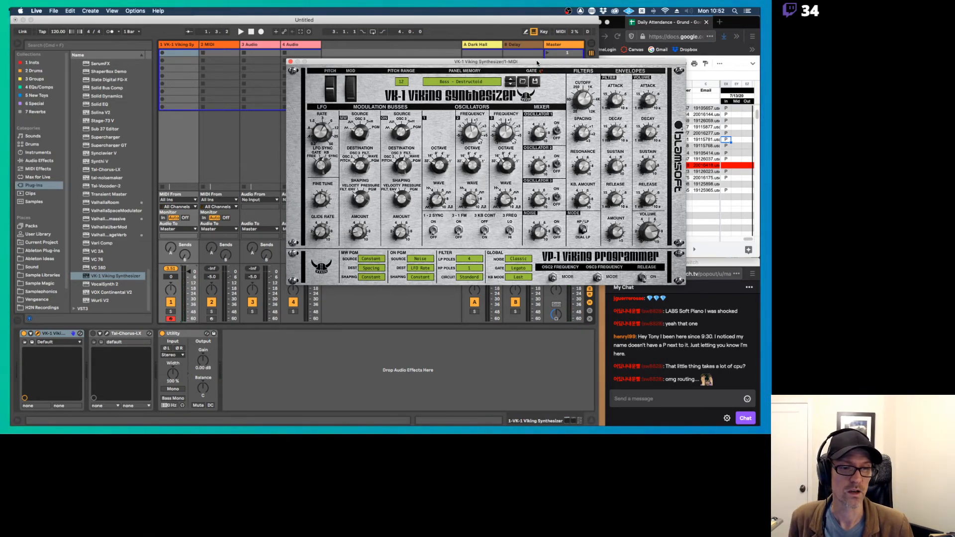
Step: Move the synthesizer window fully over the session and load the Default preset
drag(537, 63, 450, 45)
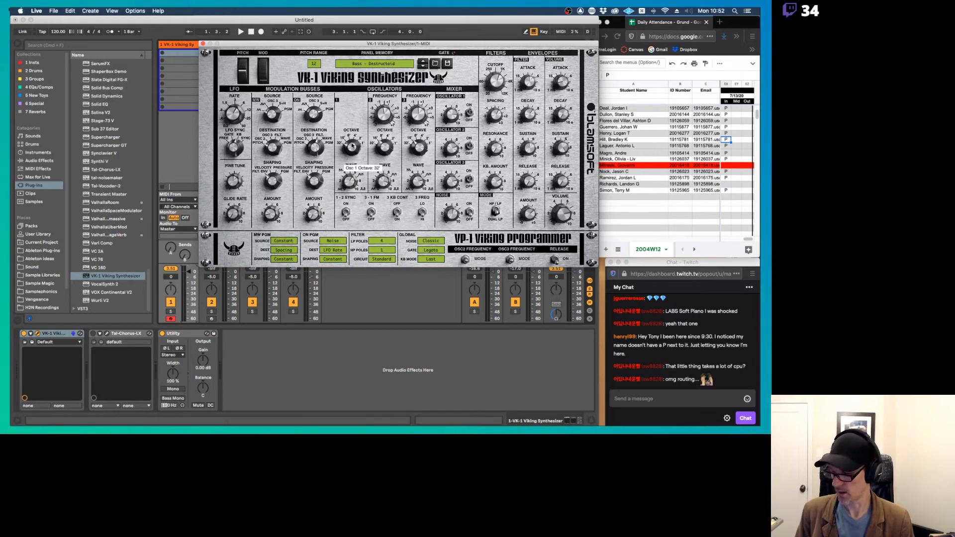
click(376, 64)
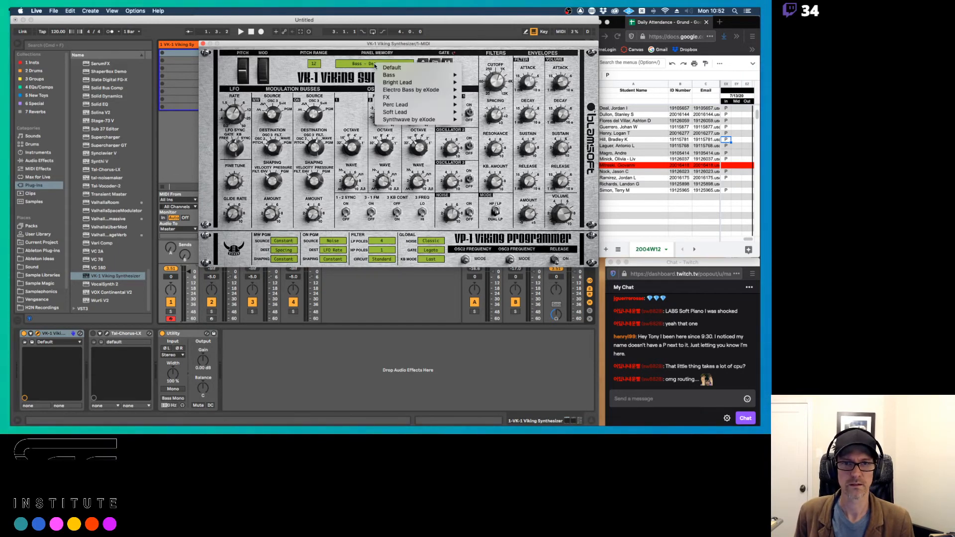
click(397, 67)
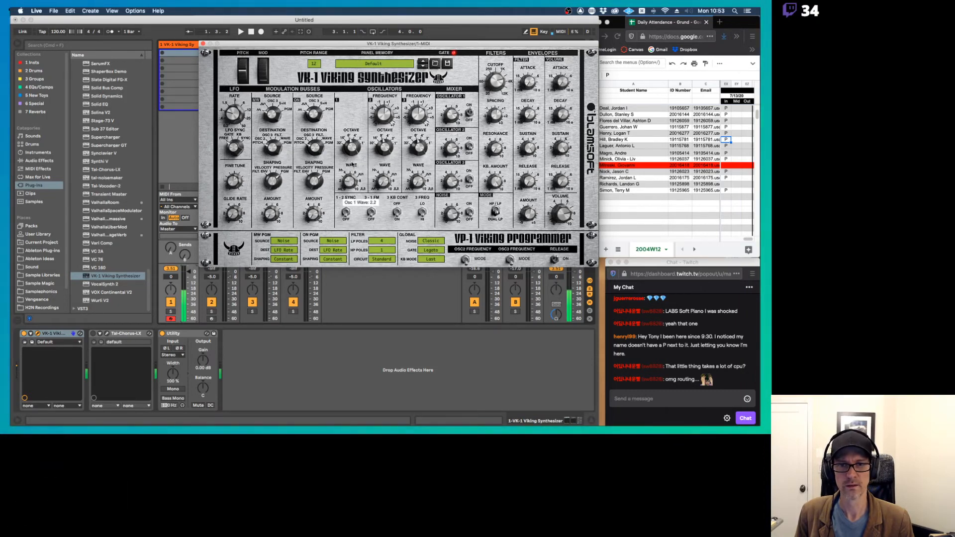
Step: Sweep oscillator 1's wave up to 10.0 and try its octave at settings such as 4' and 16'
drag(353, 154, 348, 99)
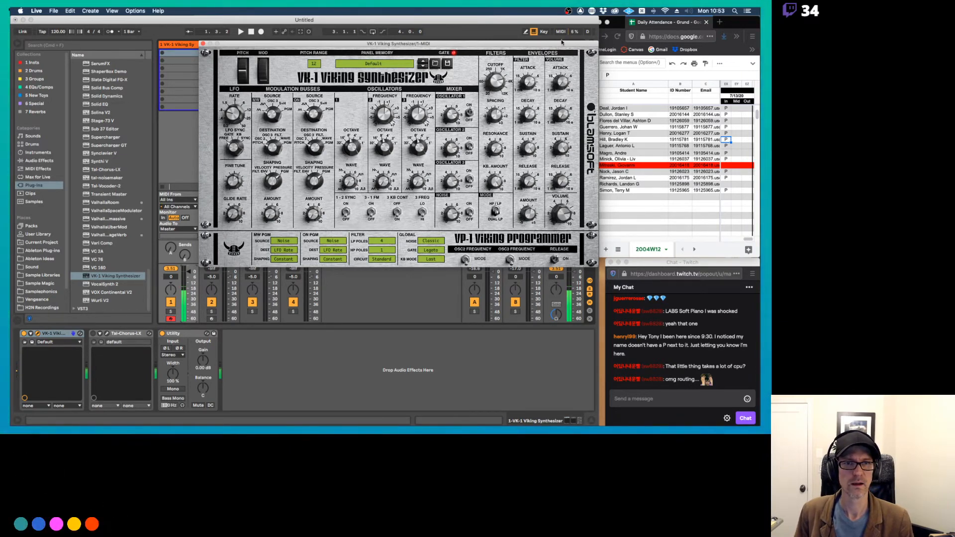
mouse_move(497, 116)
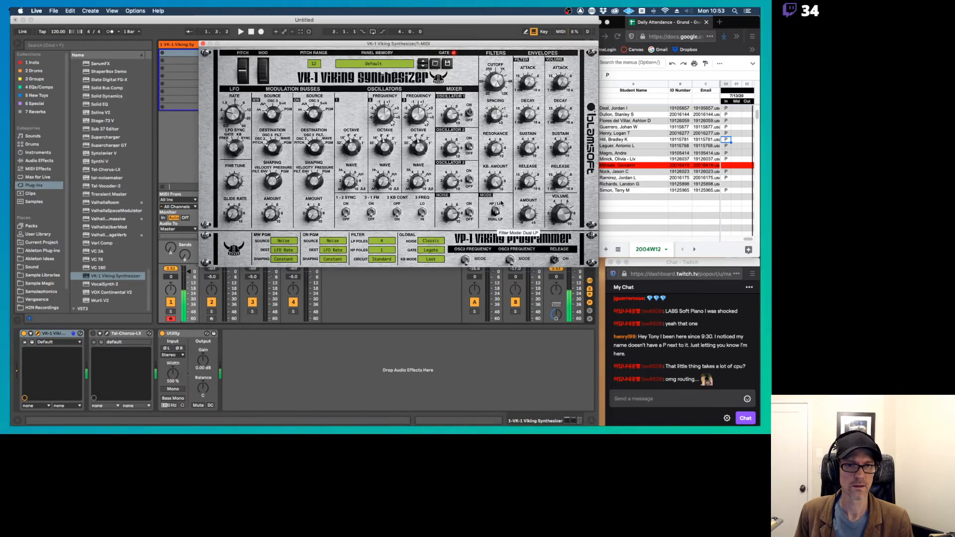
mouse_move(495, 185)
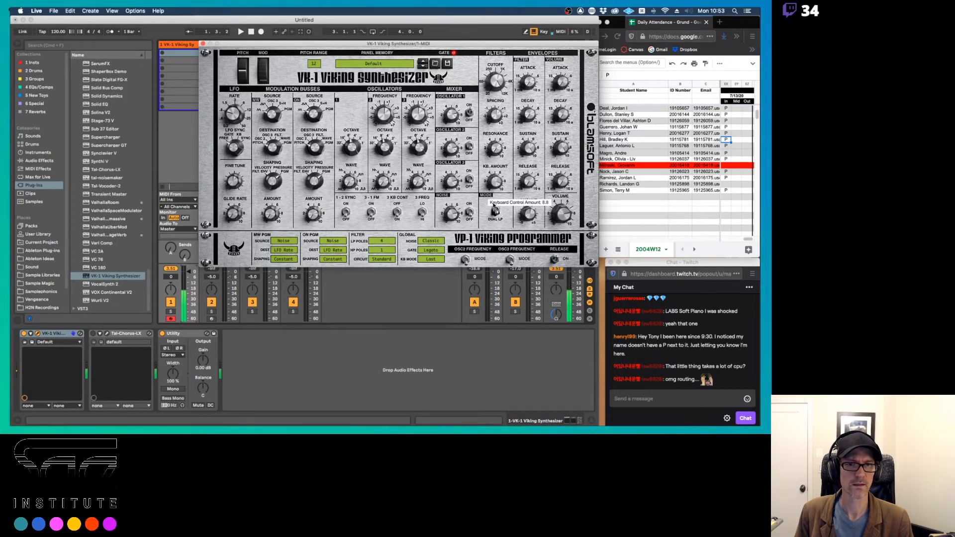
mouse_move(383, 118)
mouse_move(349, 175)
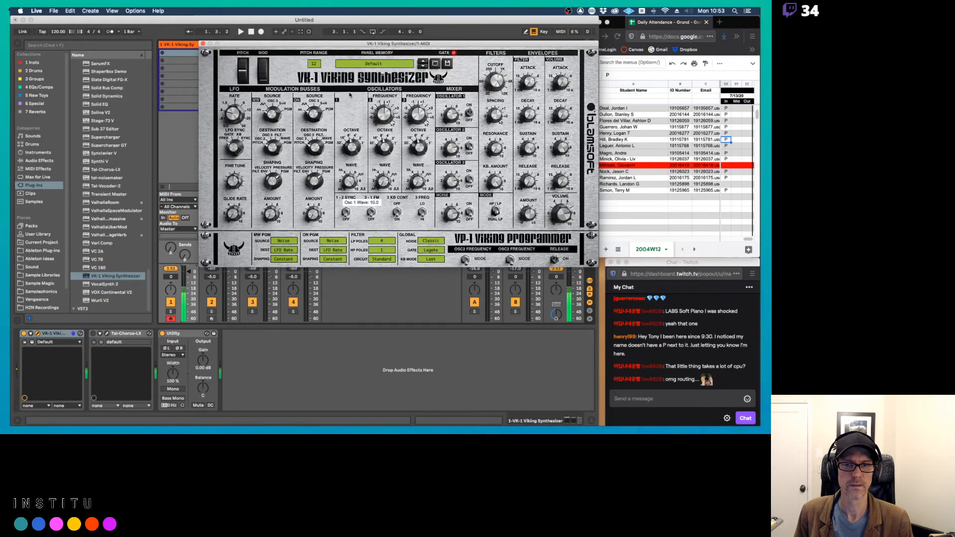
mouse_move(353, 148)
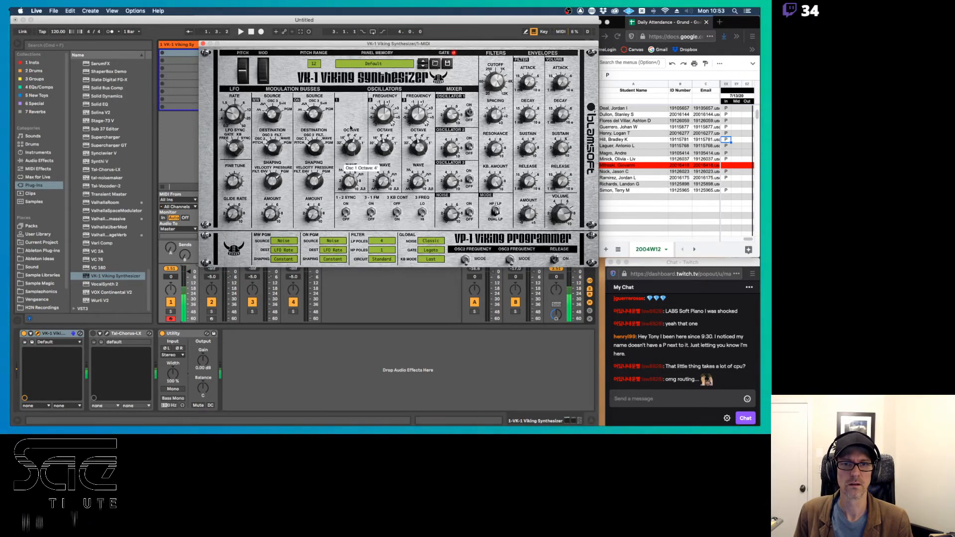
drag(351, 141, 350, 120)
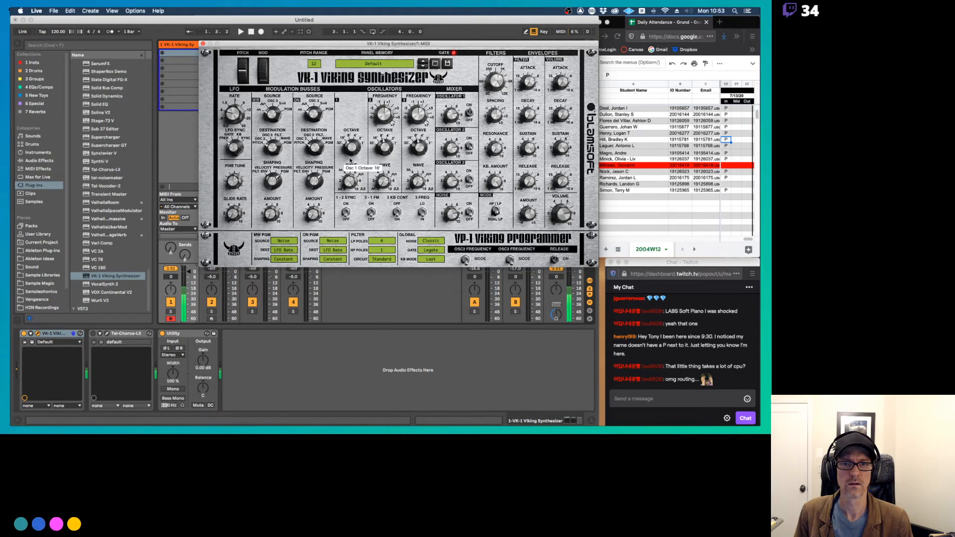
drag(350, 184, 352, 198)
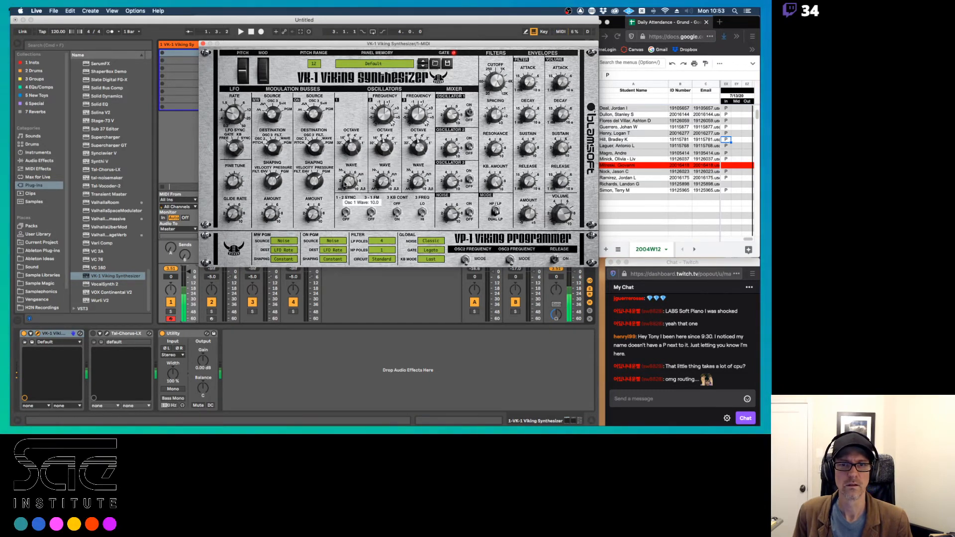
mouse_move(351, 149)
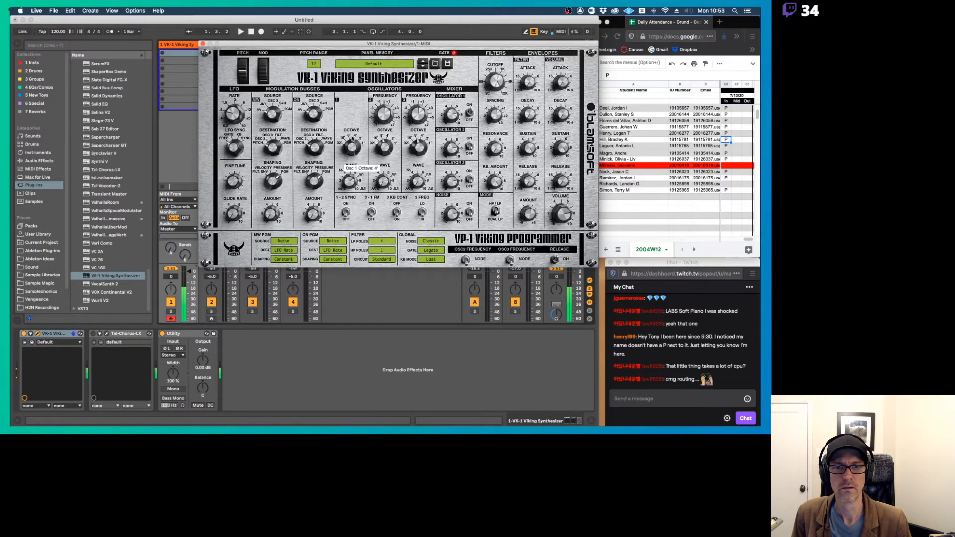
drag(352, 139, 354, 144)
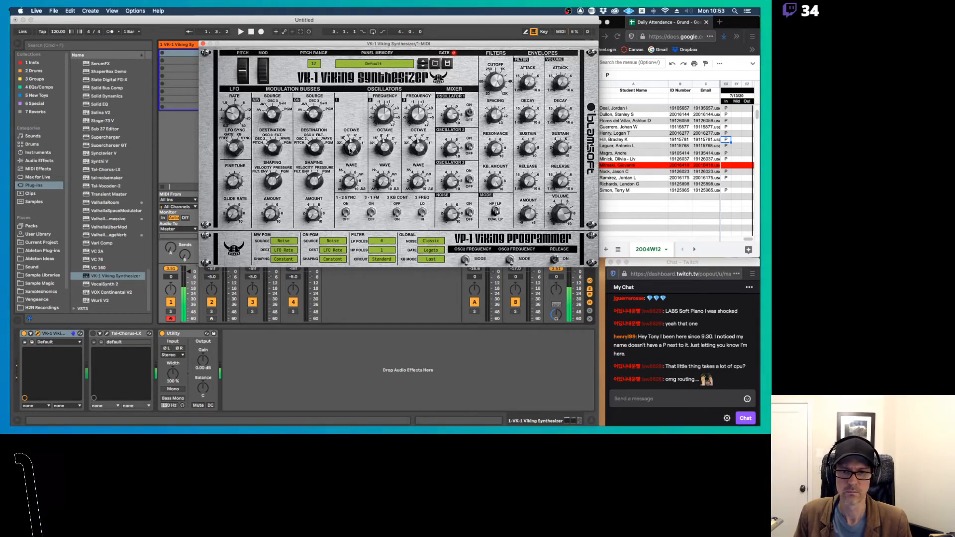
Step: Set the filter spacing to 0.0 and the filter circuit to Drive II, trying Drive I first
click(377, 240)
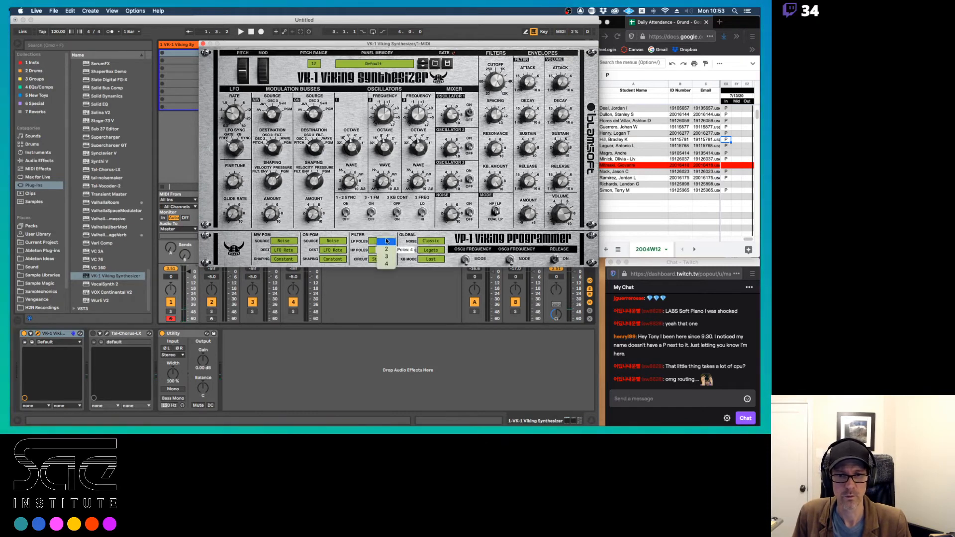
click(362, 250)
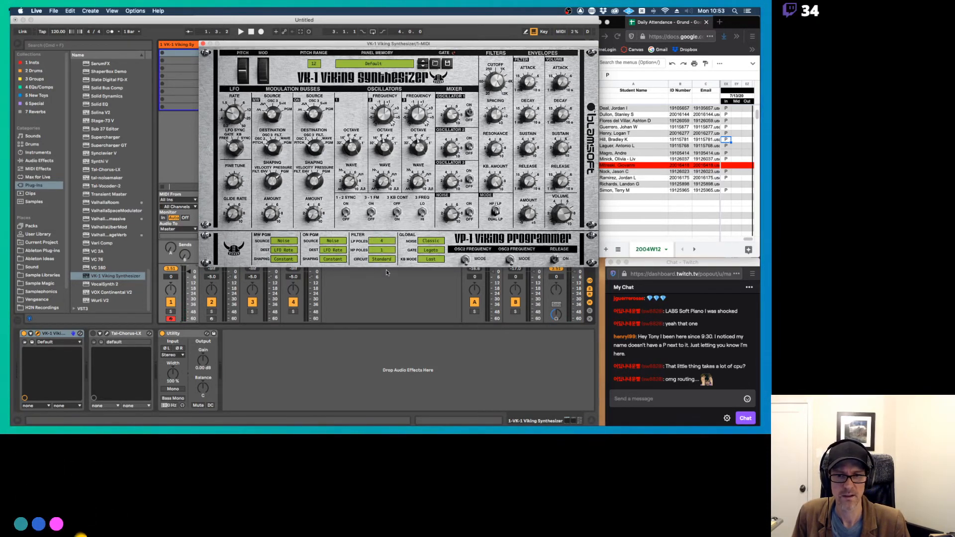
click(384, 259)
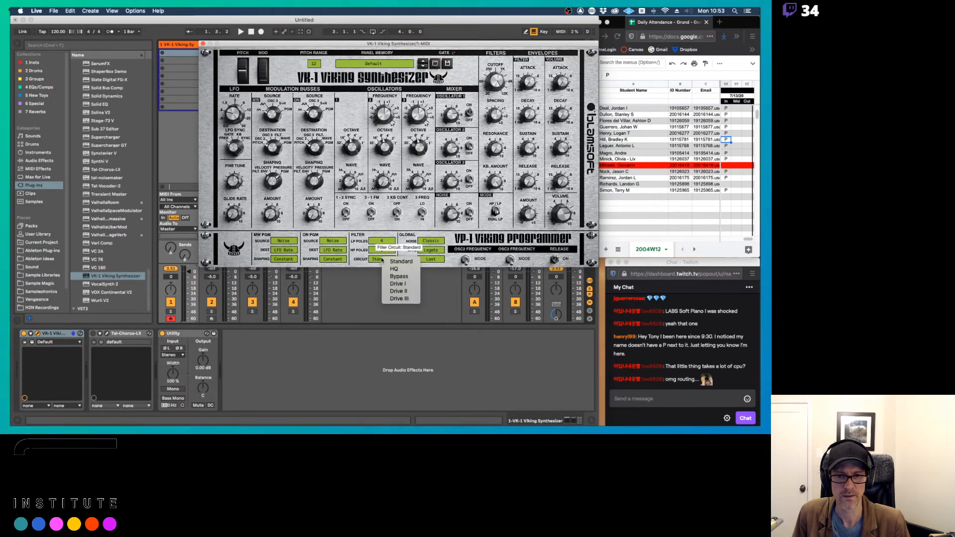
click(398, 285)
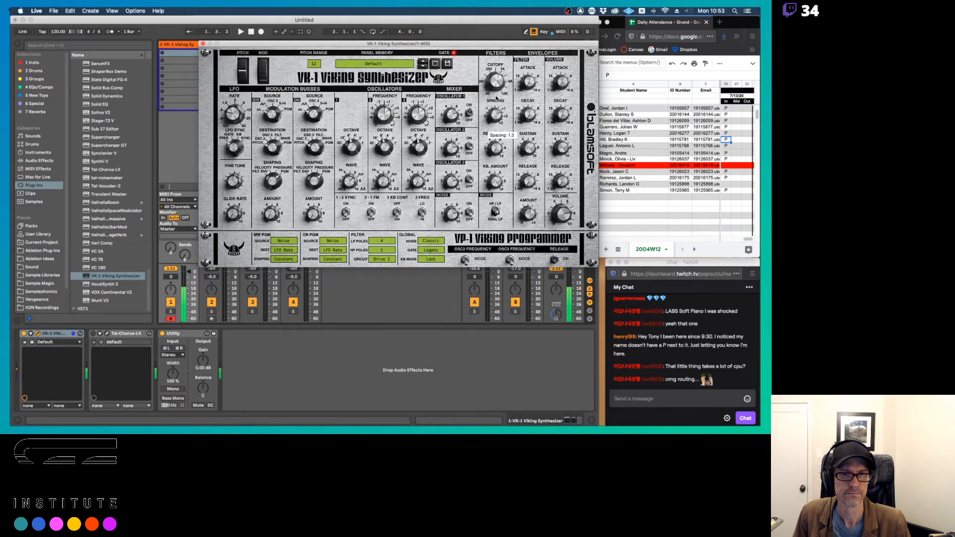
drag(496, 98, 495, 73)
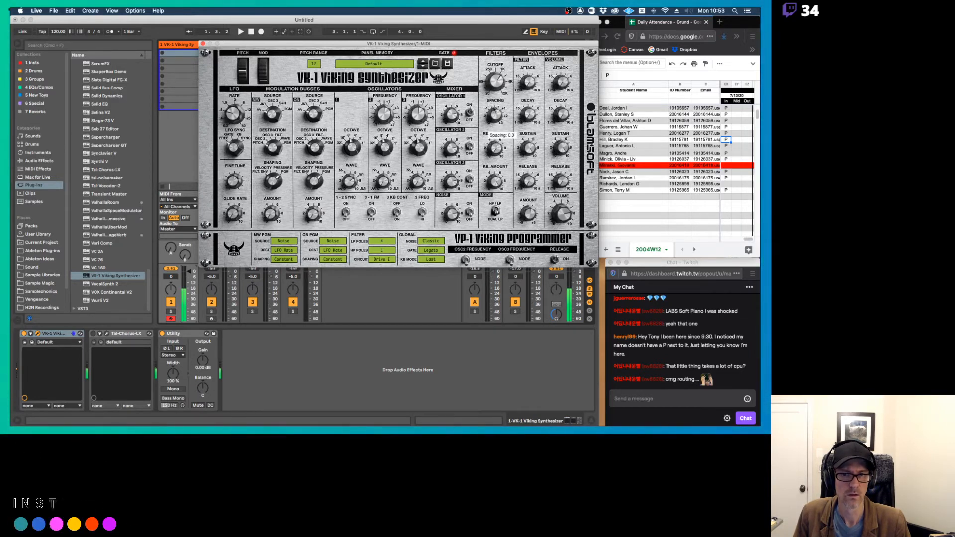
click(382, 259)
click(398, 293)
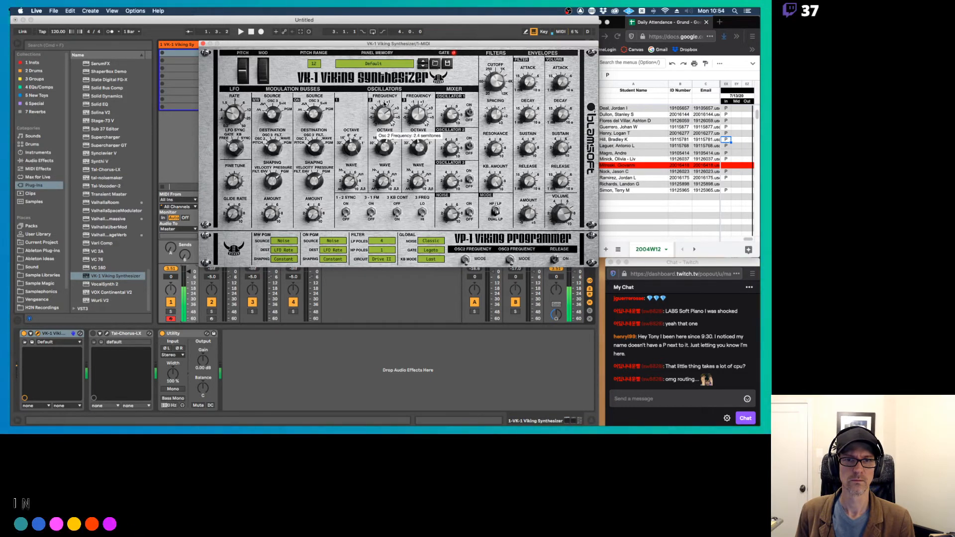
Step: Tune oscillator 2's frequency and adjust the filter cutoff
drag(385, 103, 385, 85)
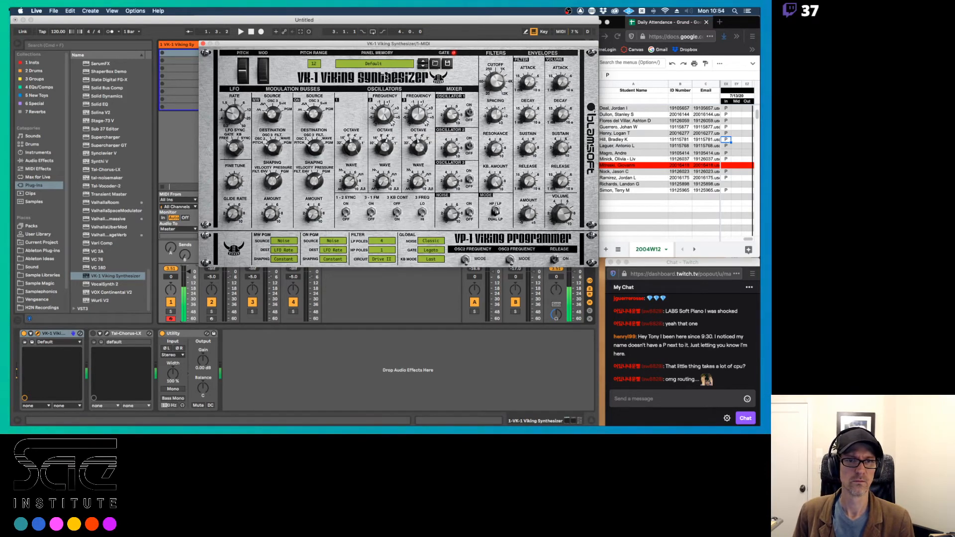
drag(492, 85, 501, 83)
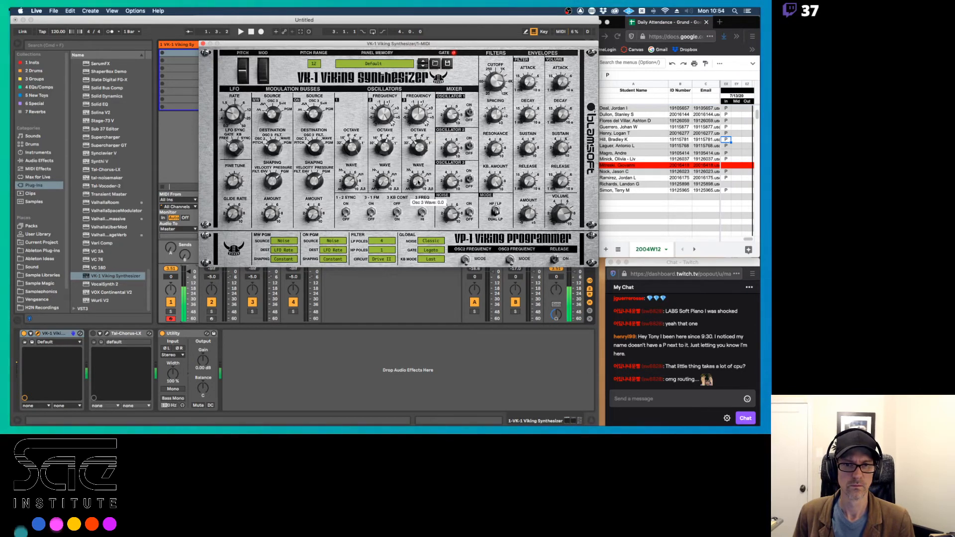
Step: Sweep oscillator 3's wave upward and switch the filter mode to HP/LP
drag(418, 182, 425, 140)
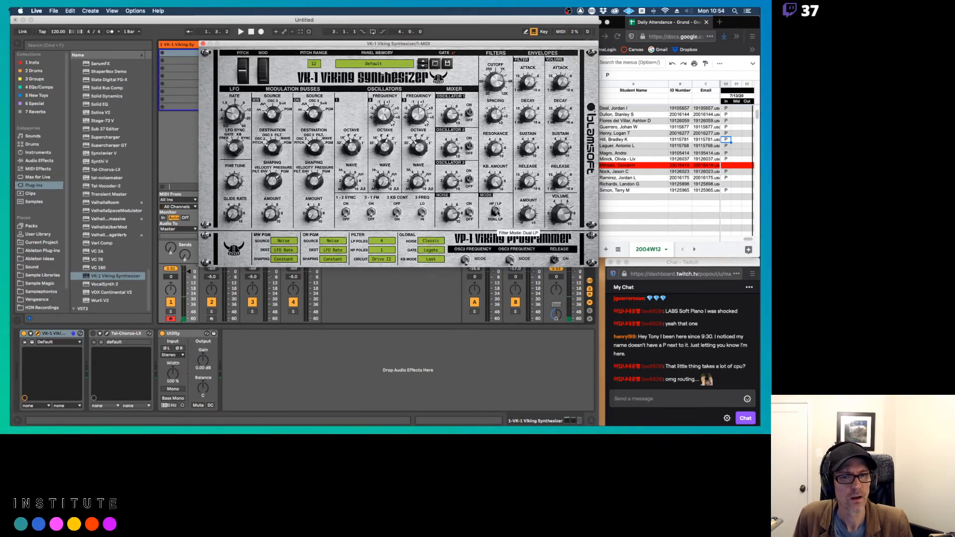
drag(497, 213, 497, 171)
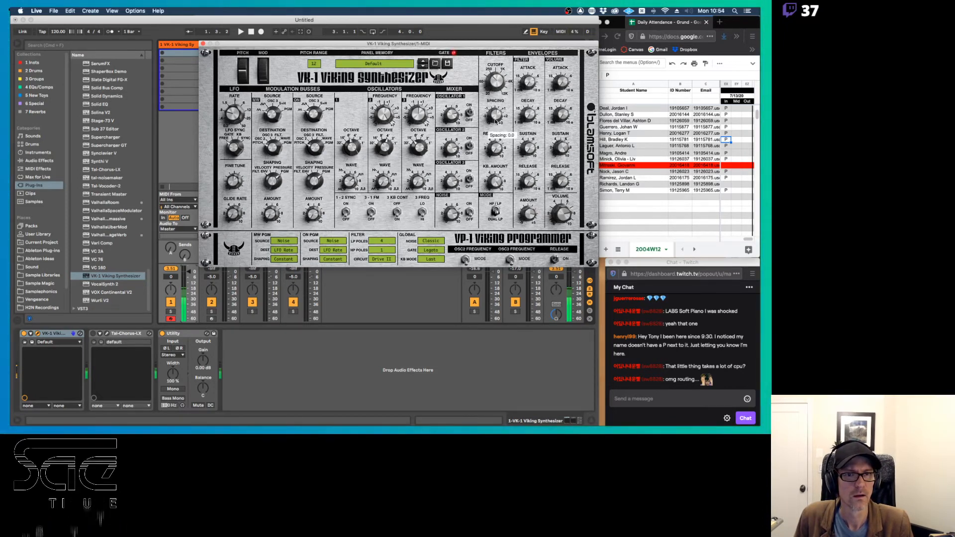
Step: Adjust the filter envelope's sustain and release, and try the pitch bend and modulation wheels
drag(527, 148, 529, 75)
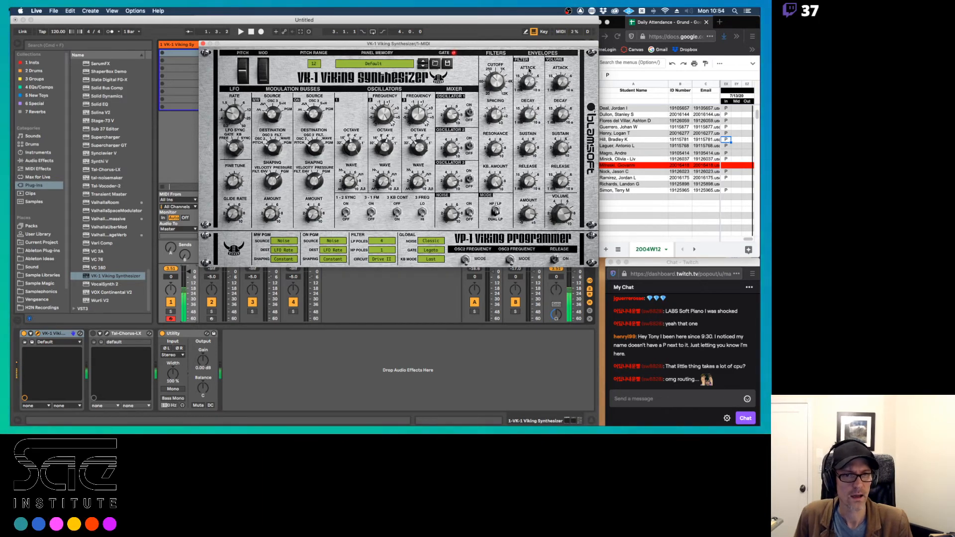
mouse_move(527, 181)
mouse_down()
mouse_move(525, 170)
mouse_move(521, 182)
mouse_up()
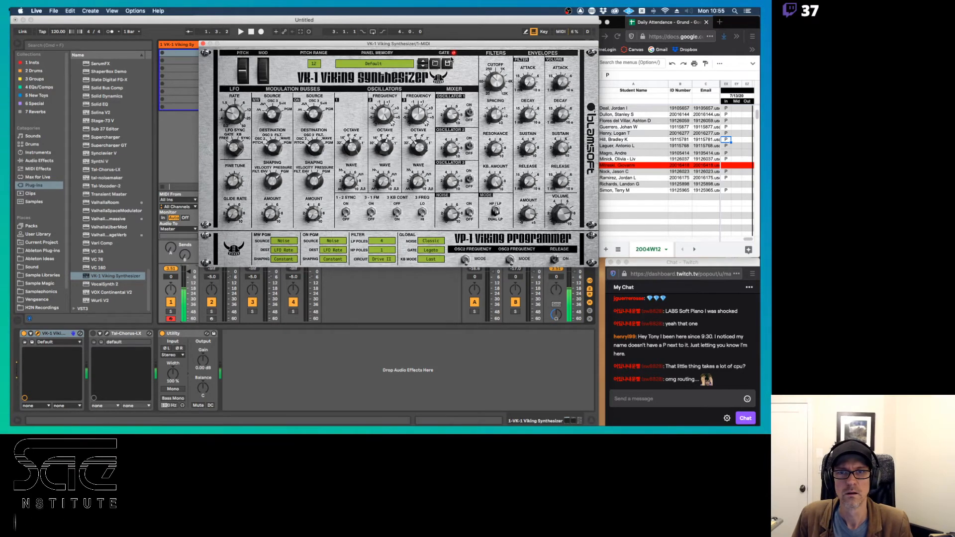
drag(273, 75, 244, 69)
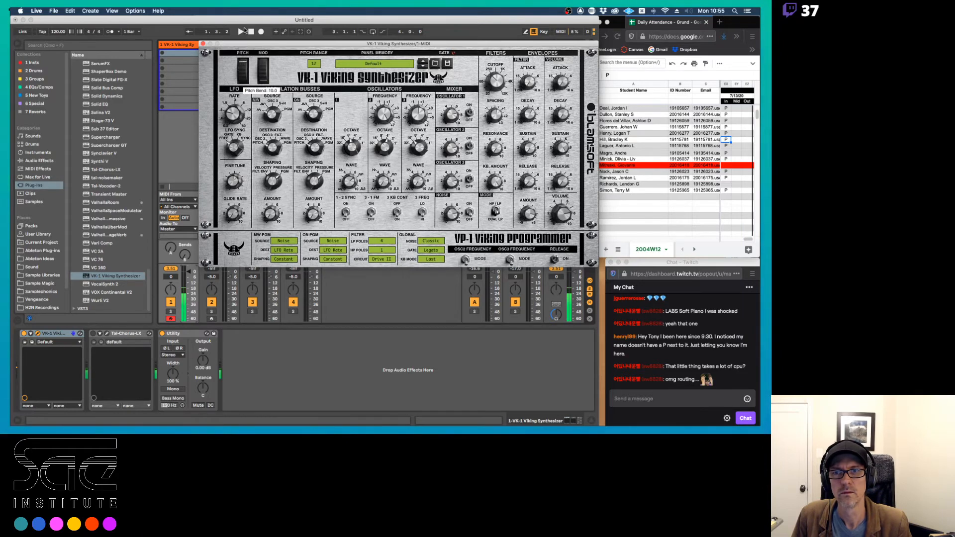
drag(244, 30, 244, 31)
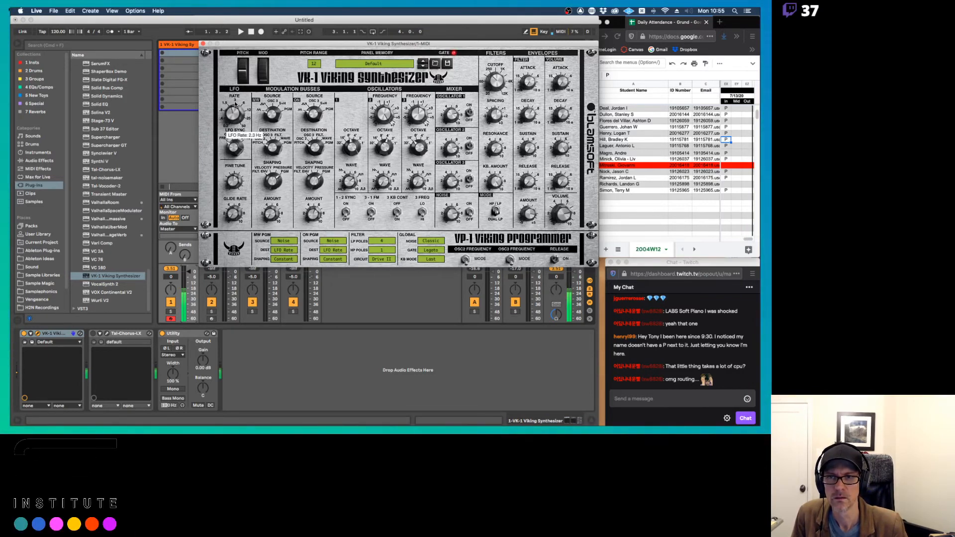
Step: Vary the LFO rate through settings such as 6.3 Hz and 1.0 Hz while adjusting the ON modulation bus amount
drag(235, 103, 233, 100)
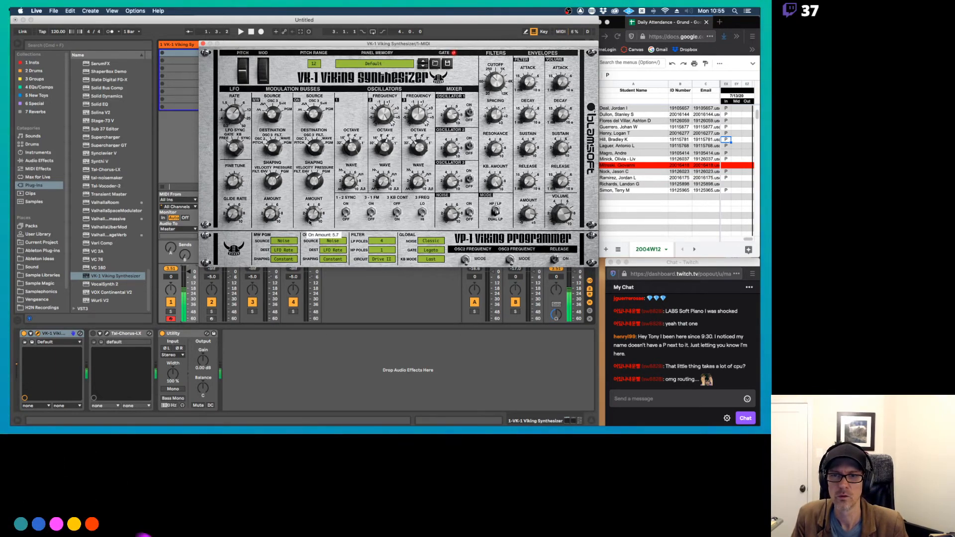
drag(312, 225, 308, 245)
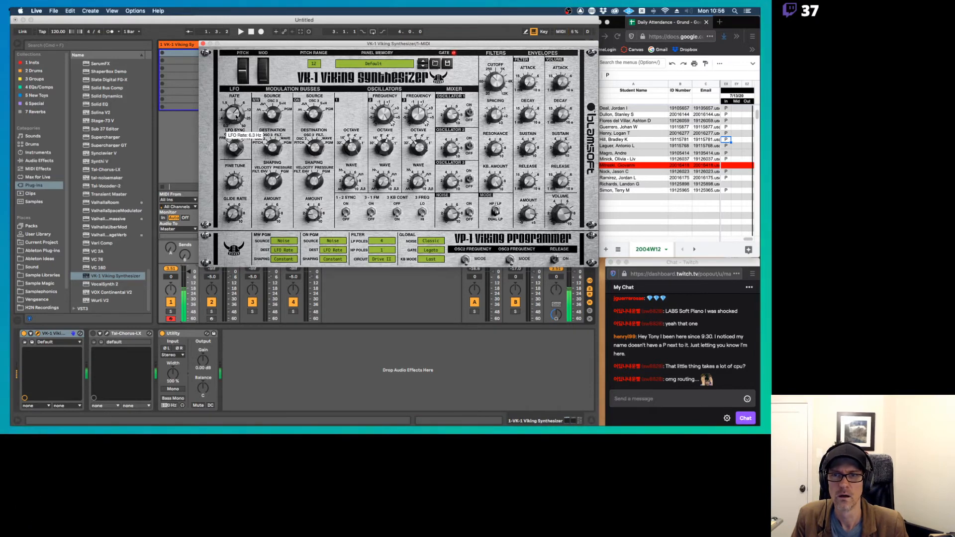
drag(237, 116, 238, 150)
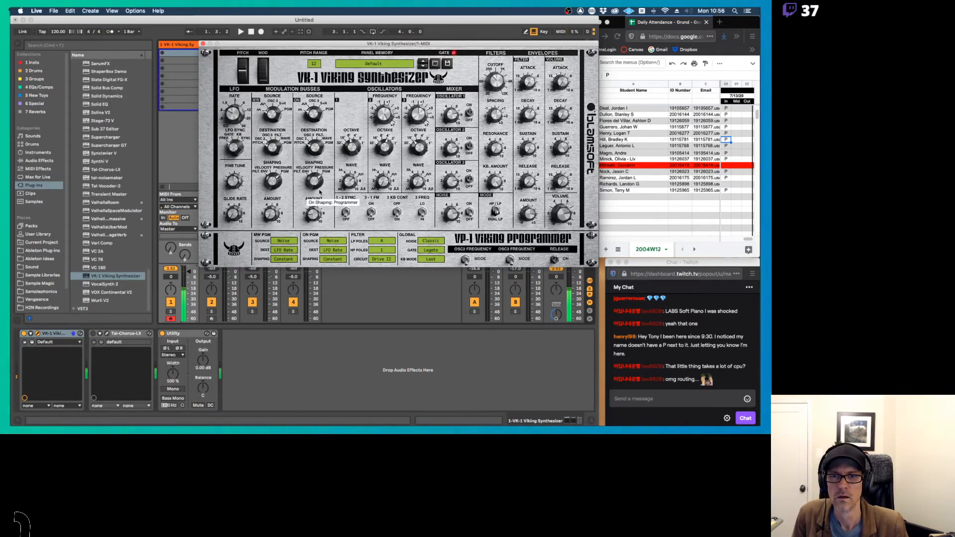
drag(313, 217, 312, 219)
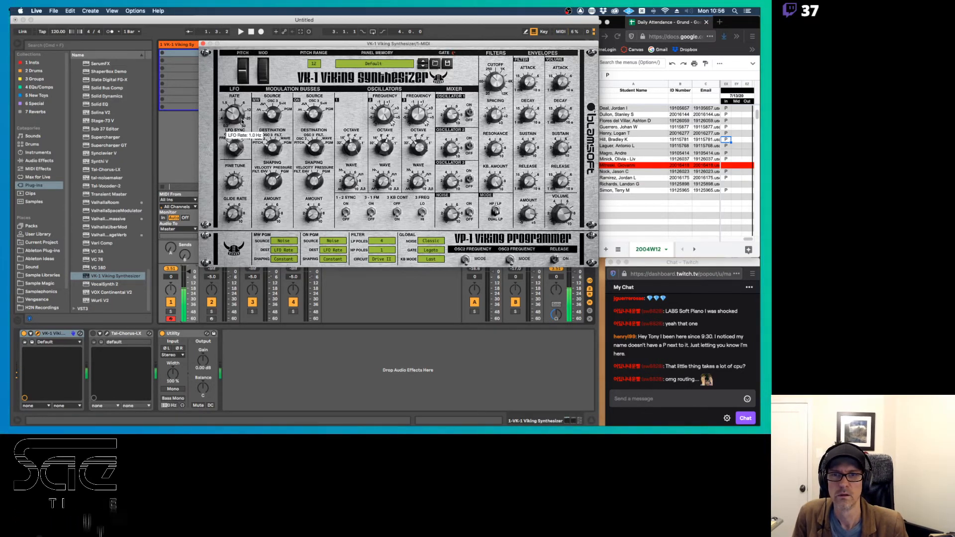
drag(236, 114, 235, 123)
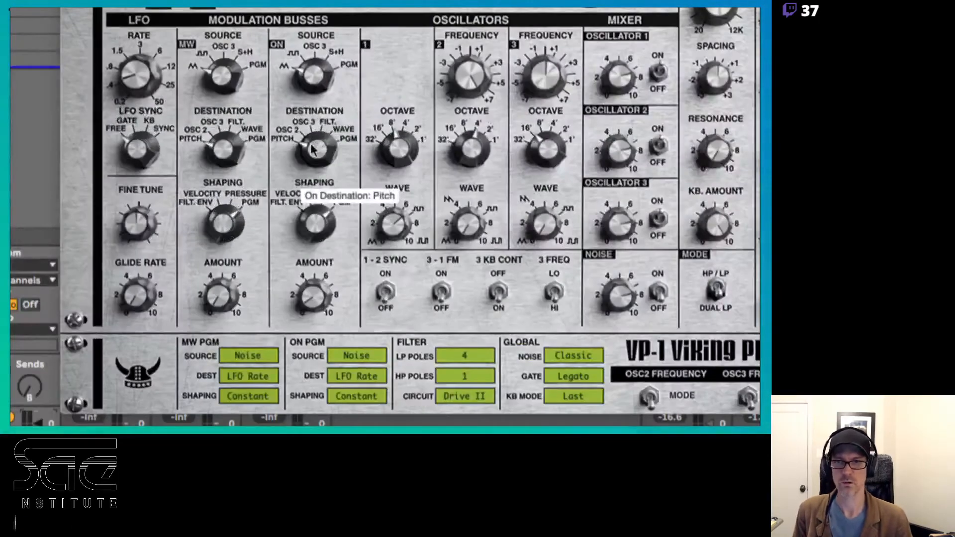
Step: Try the ON modulation bus's destination and source selectors, and sweep the LFO rate upward from 0.4 Hz
mouse_move(312, 150)
mouse_down()
mouse_move(315, 56)
mouse_move(319, 149)
mouse_up()
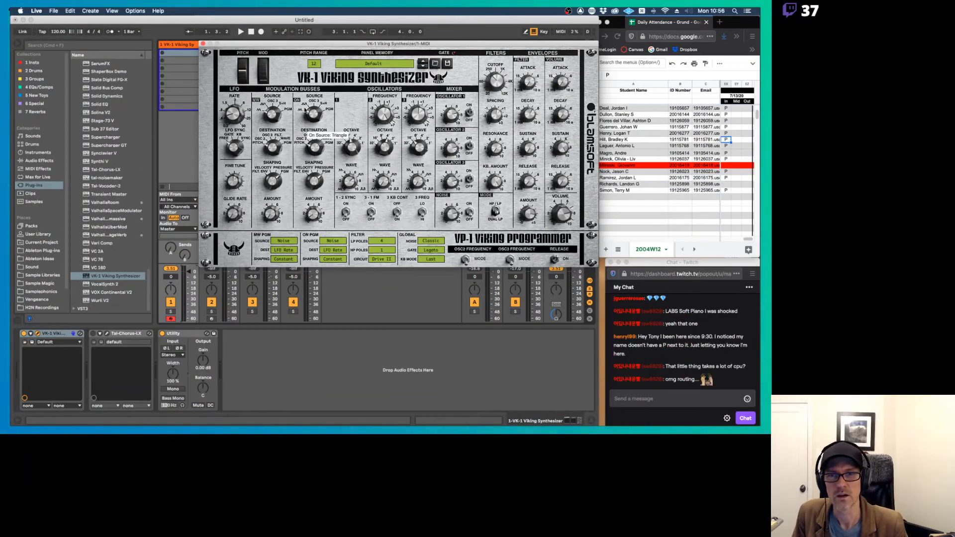
drag(314, 115, 315, 106)
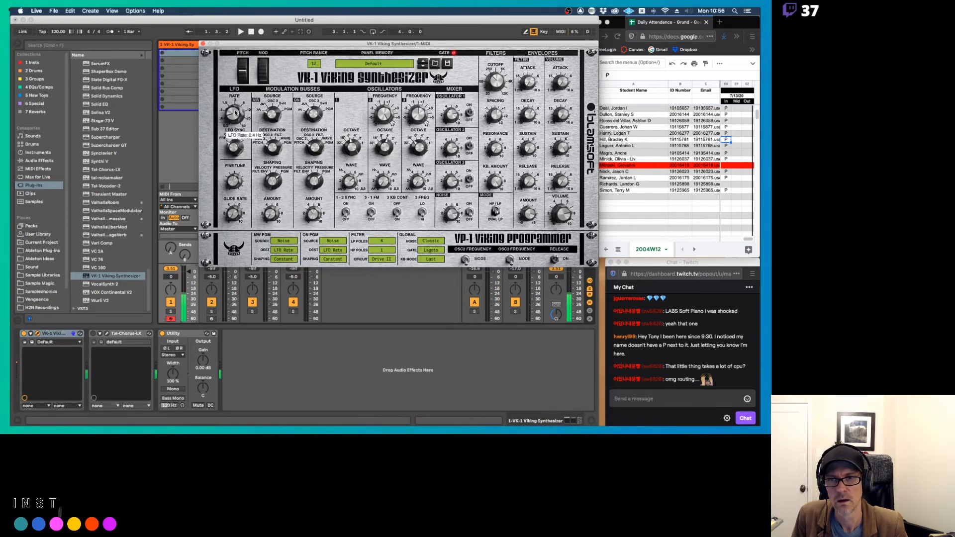
drag(234, 118, 237, 81)
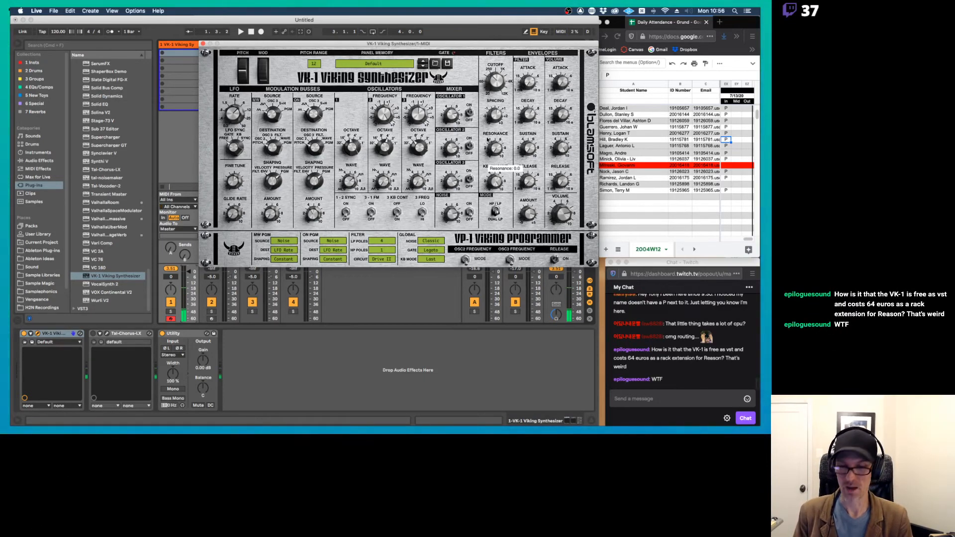
key(super+Tab)
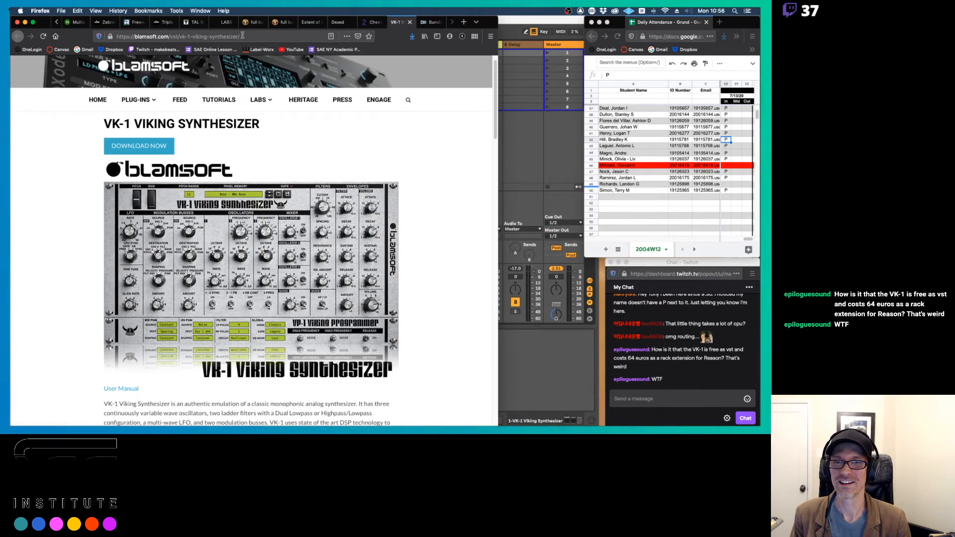
click(176, 37)
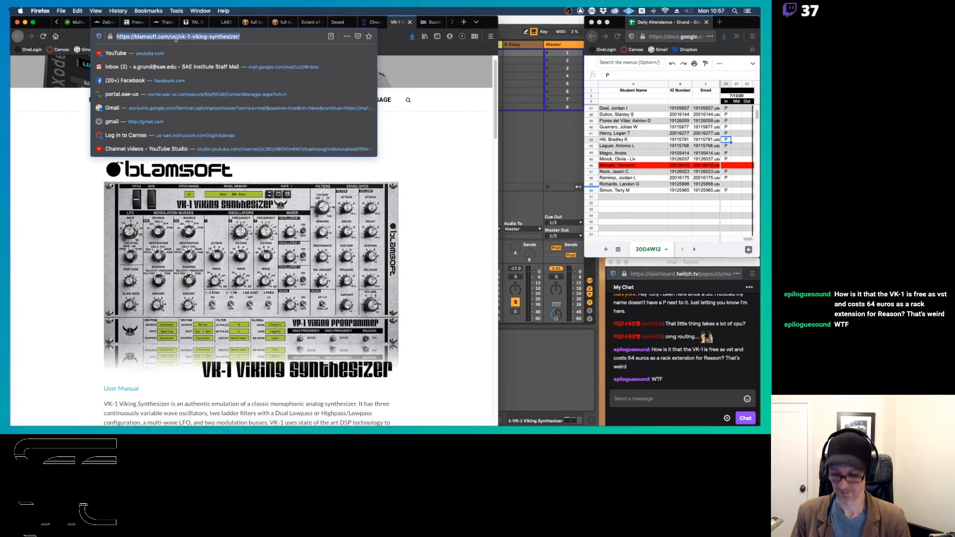
key(super+c)
click(671, 399)
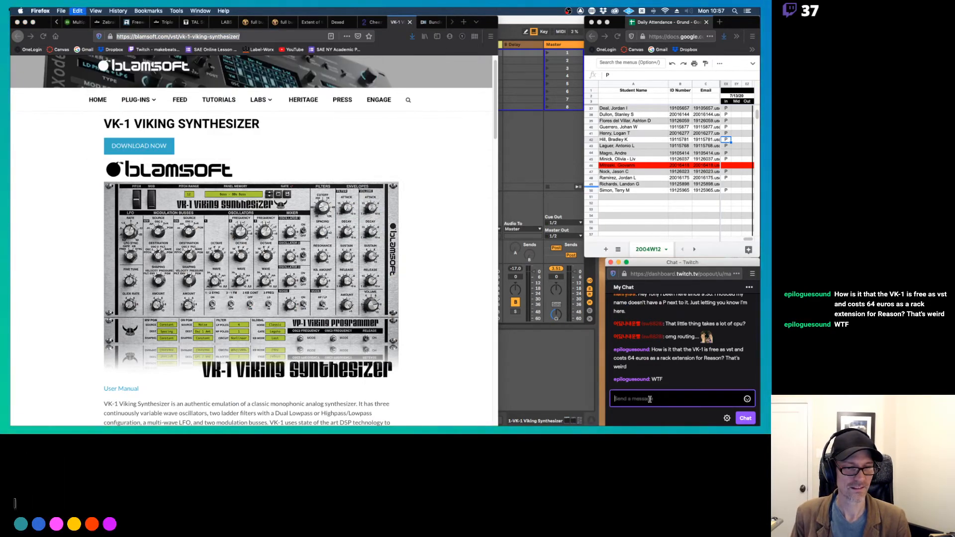
key(super+v)
key(Return)
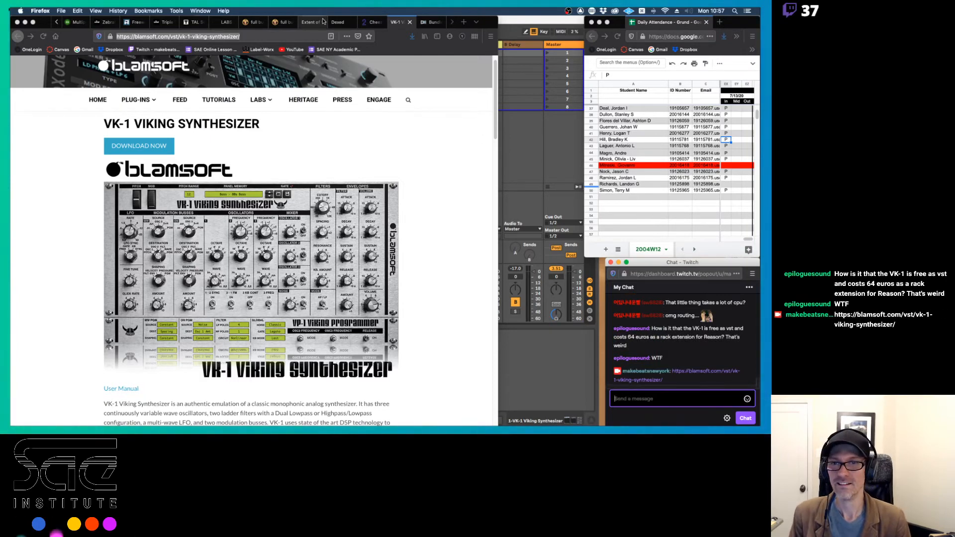
click(342, 24)
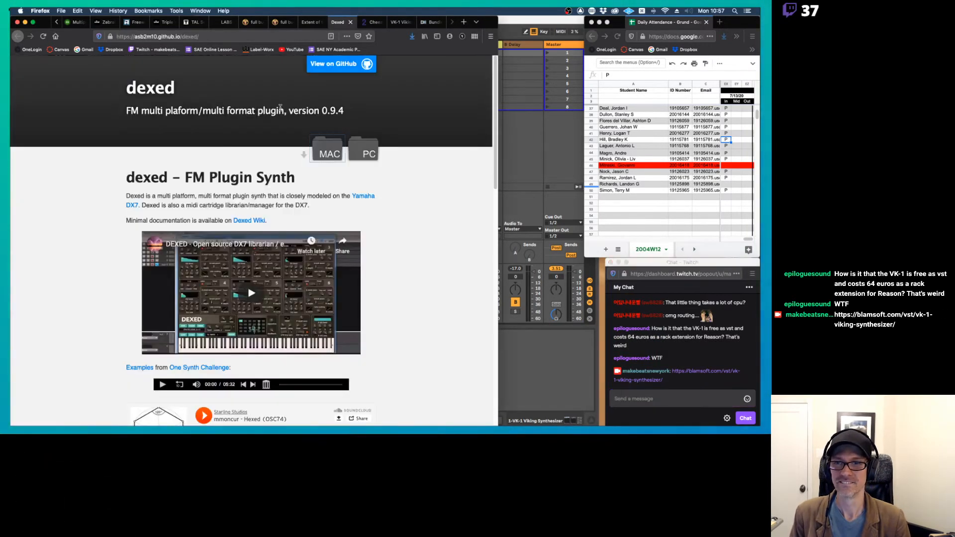
click(176, 36)
key(super+a)
key(super+c)
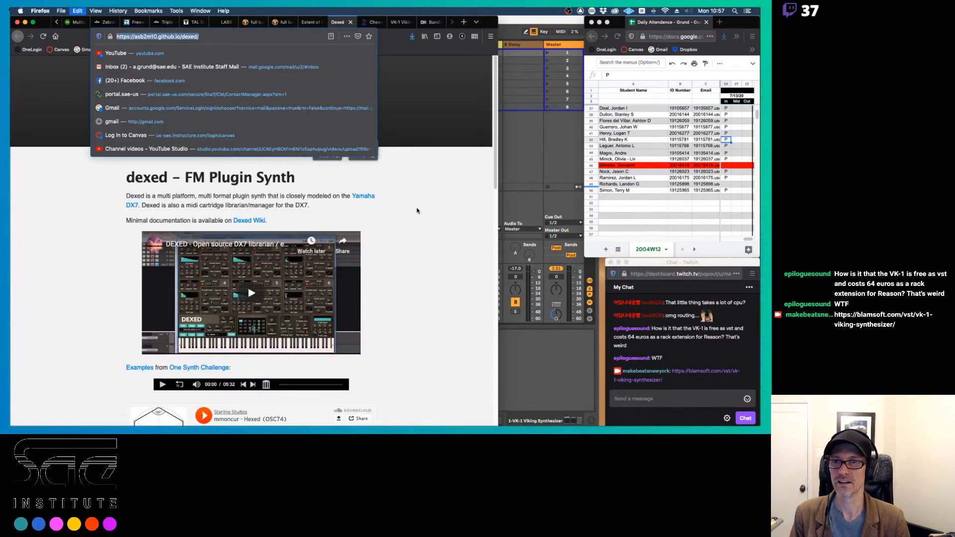
click(667, 398)
key(super+v)
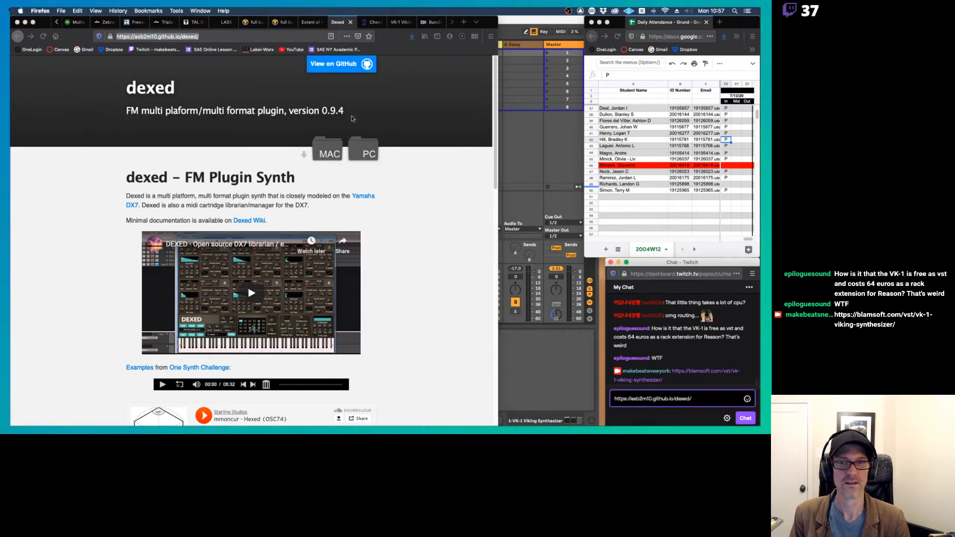
key(Return)
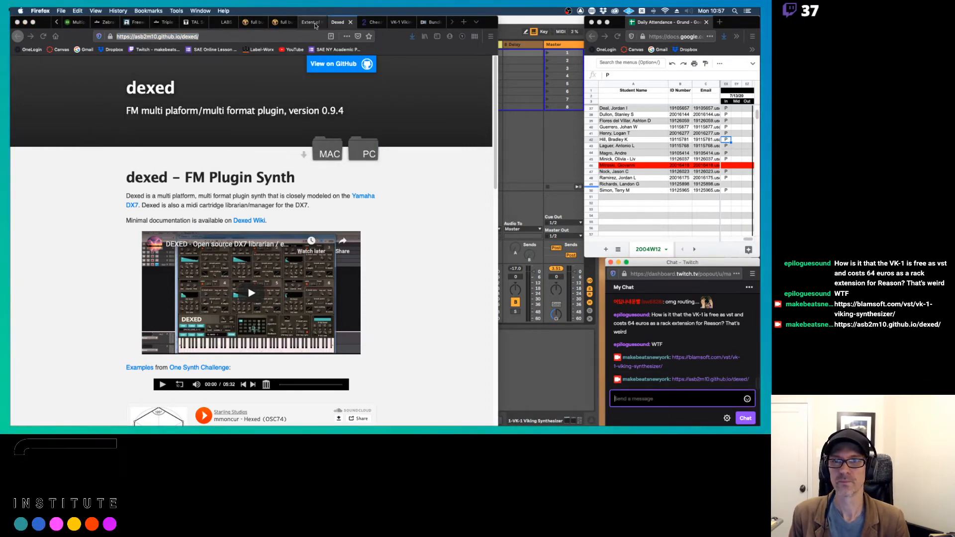
click(315, 24)
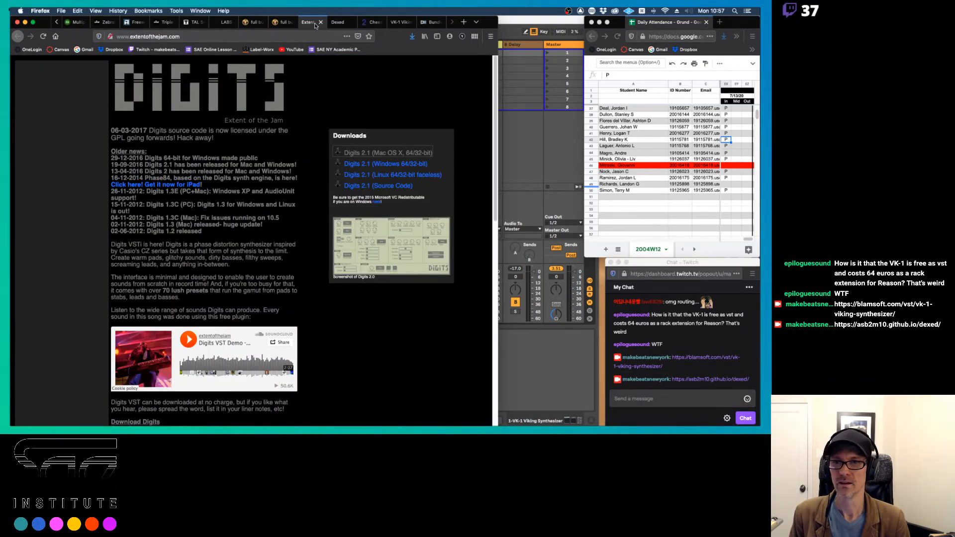
click(193, 36)
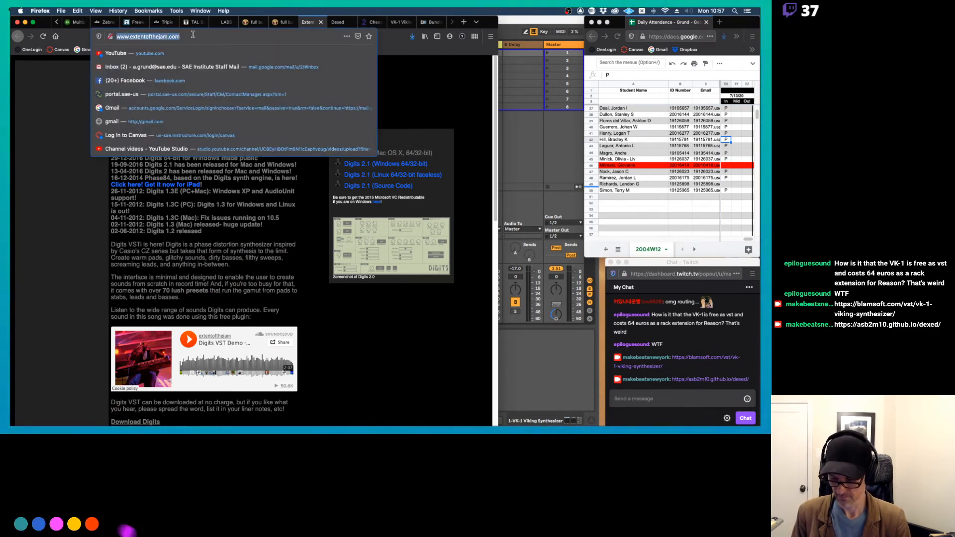
click(647, 392)
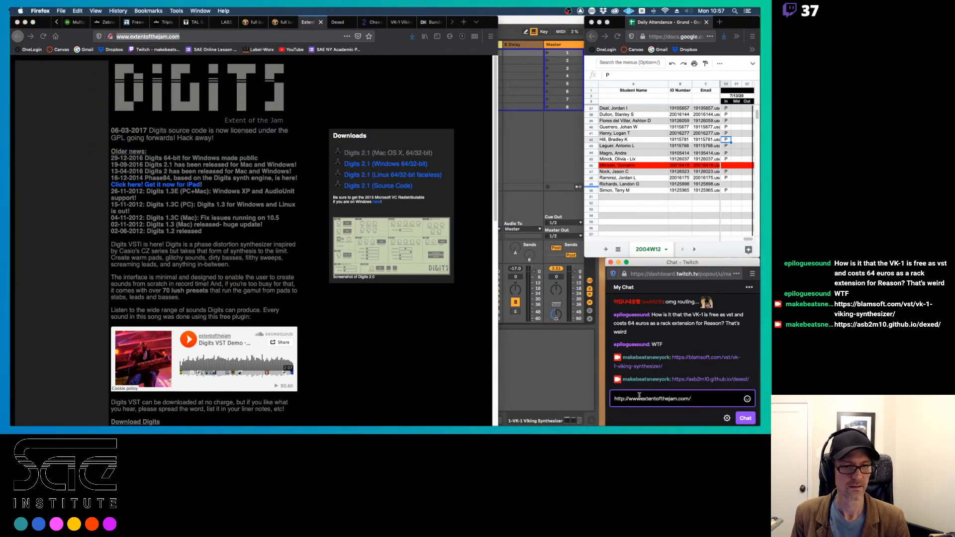
key(Return)
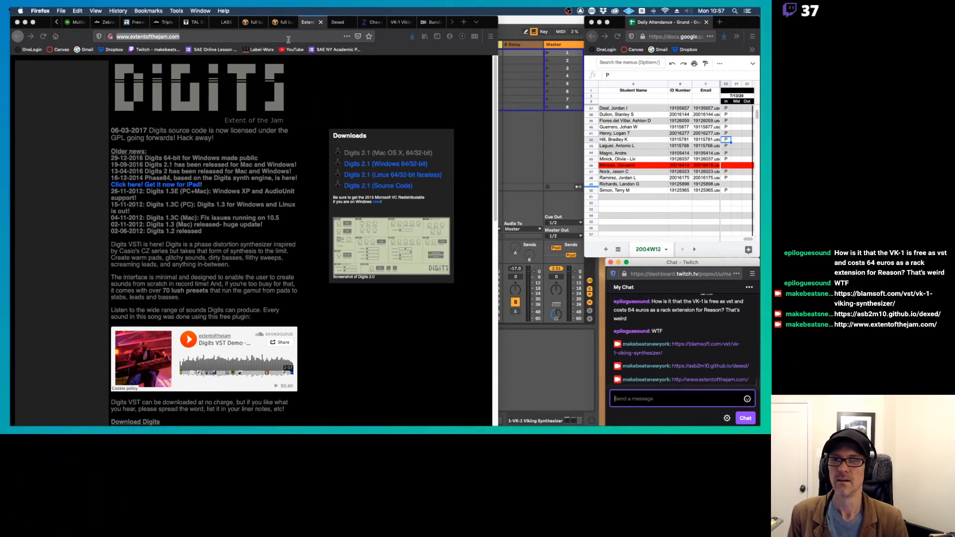
click(281, 22)
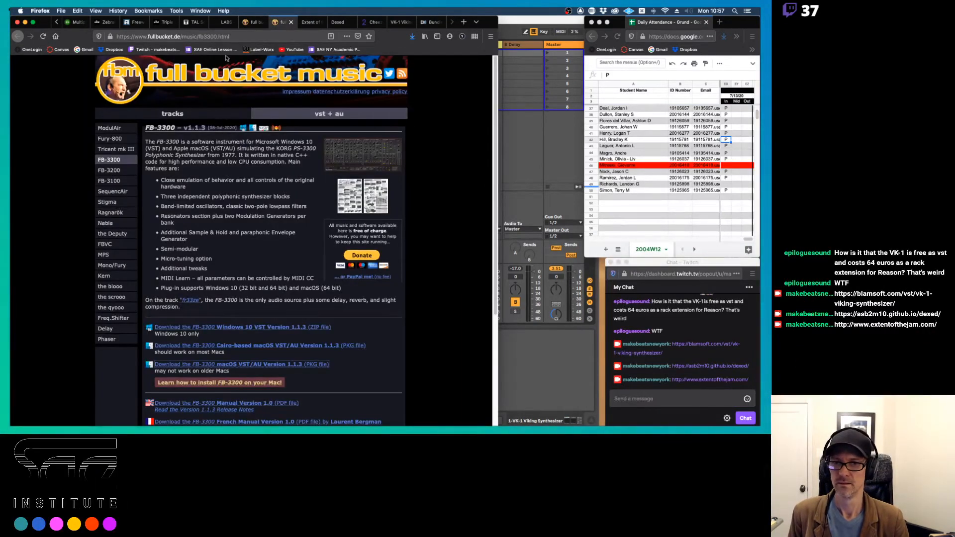
click(149, 36)
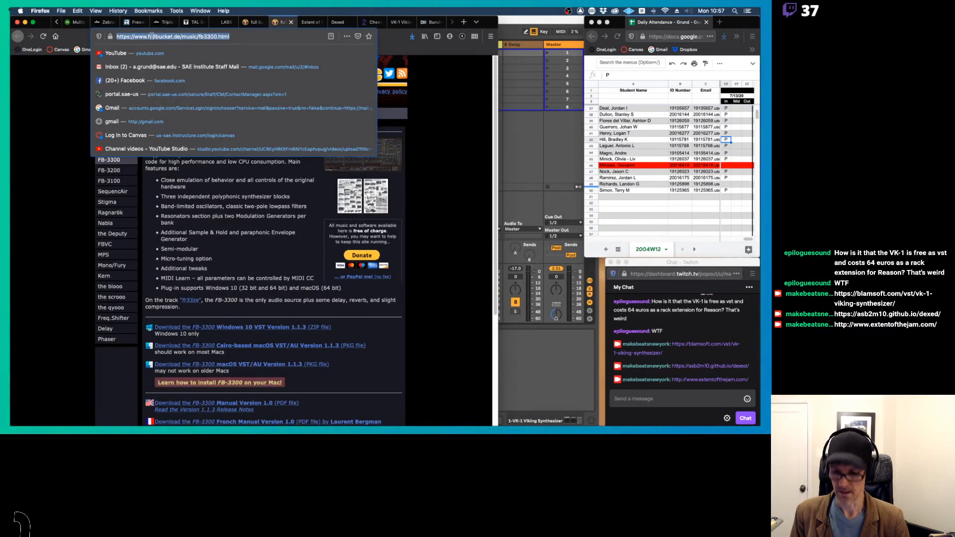
key(ctrl+c)
click(650, 399)
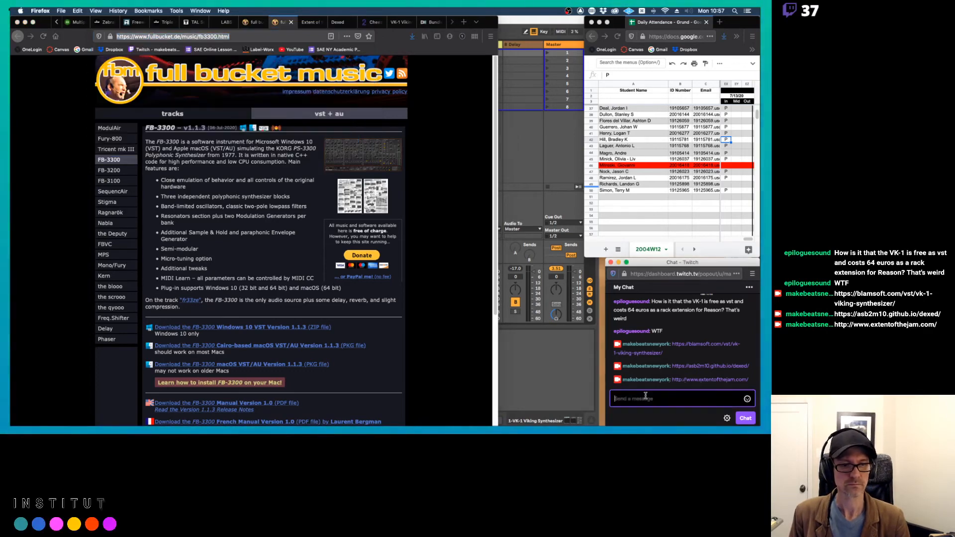
key(ctrl+v)
key(Return)
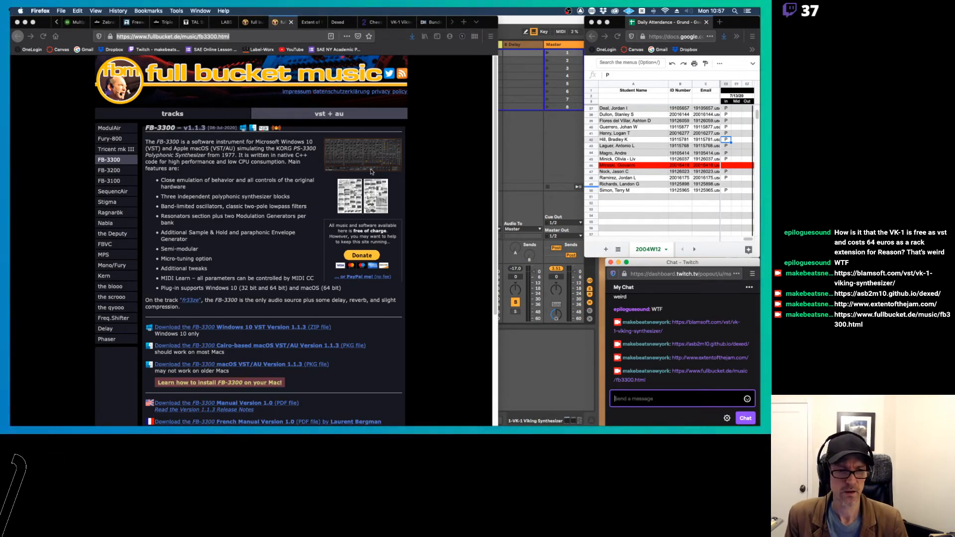
click(252, 21)
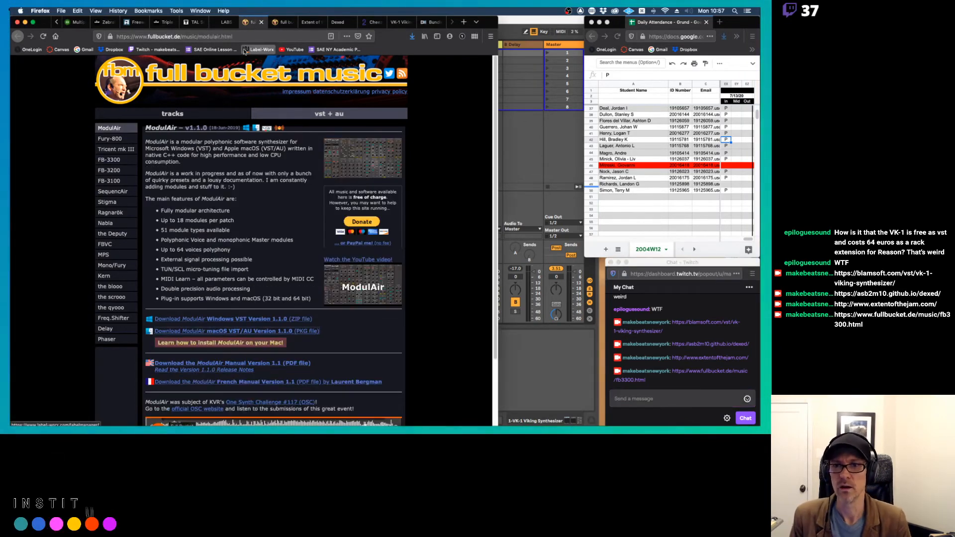
click(209, 36)
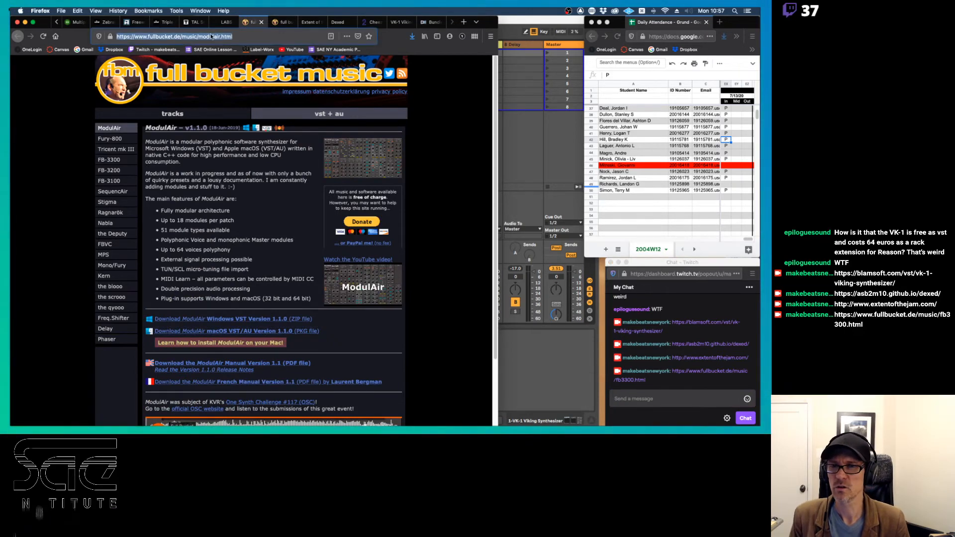
key(super+c)
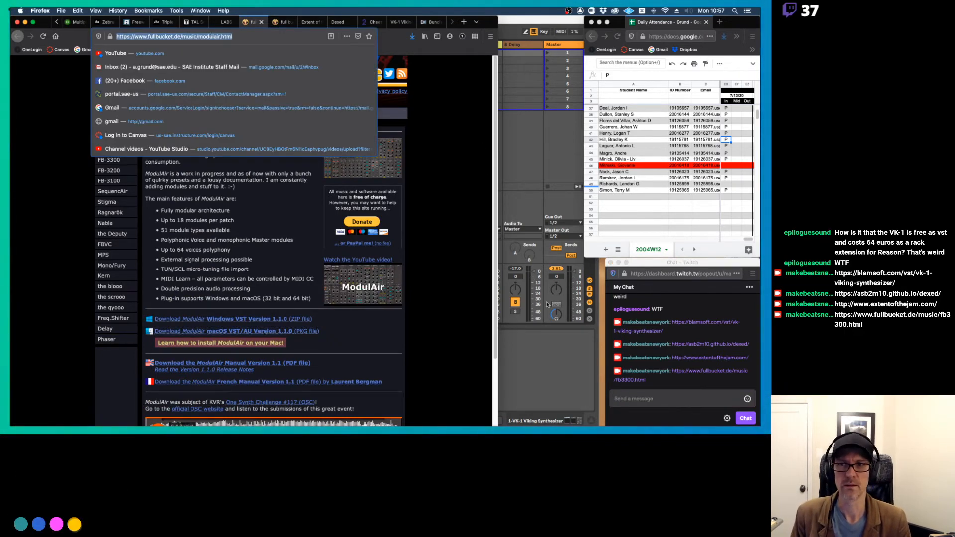
click(637, 399)
key(super+v)
key(Return)
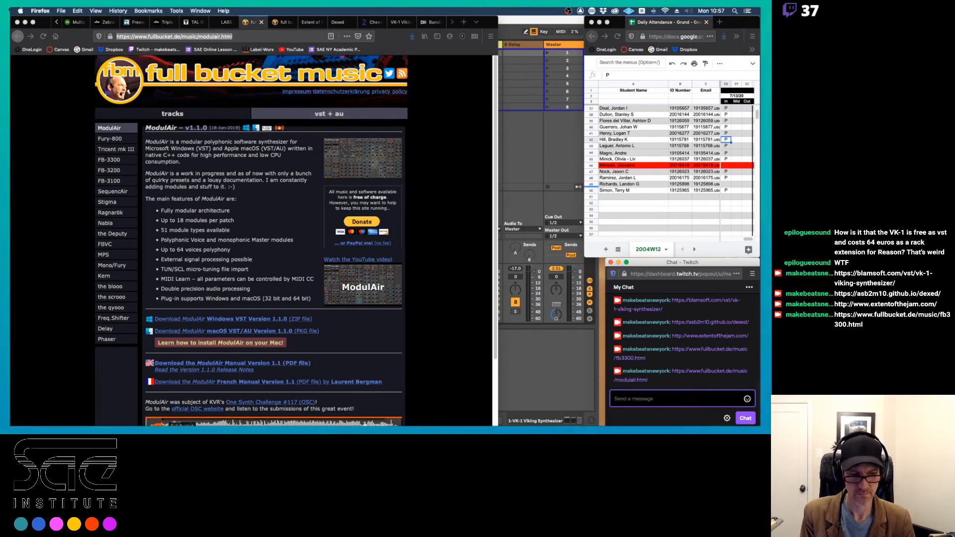
click(227, 22)
click(223, 37)
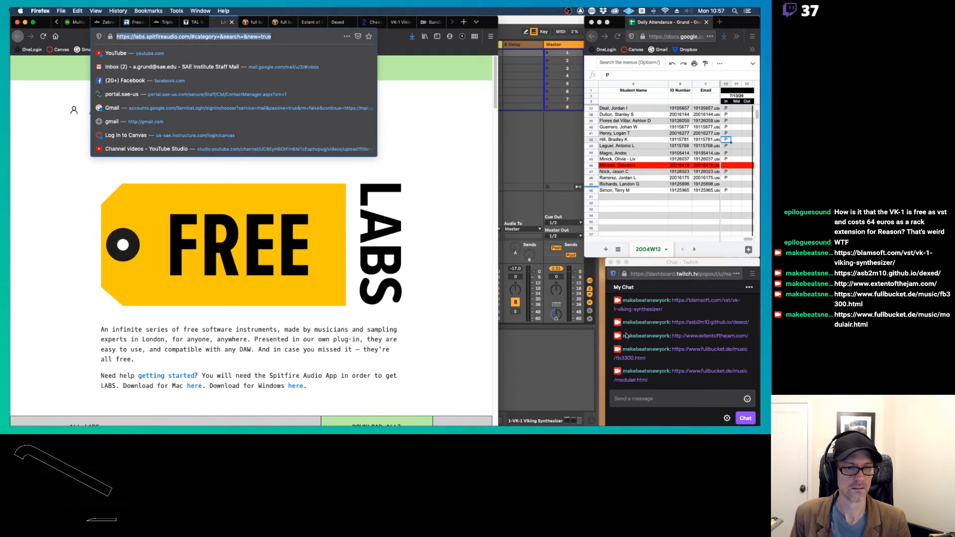
click(631, 394)
key(super+v)
key(Return)
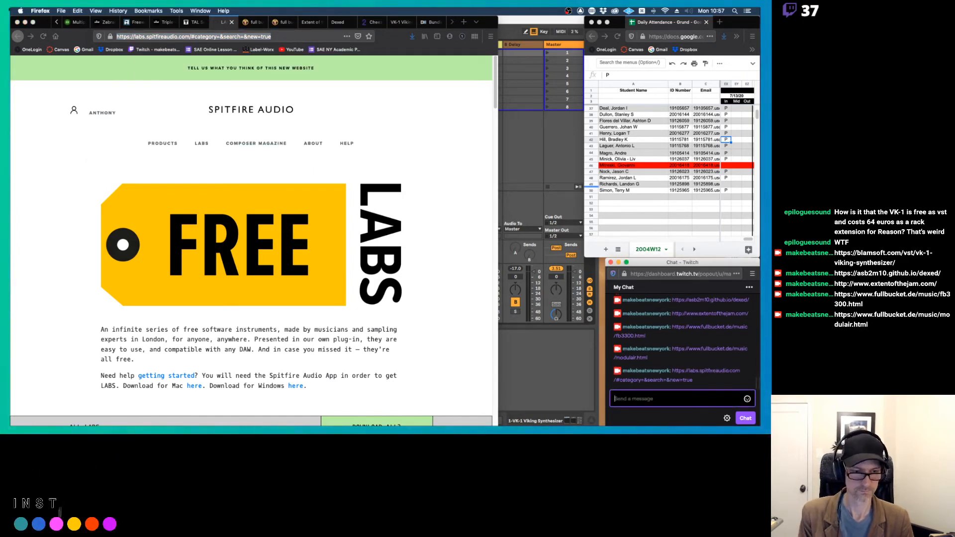
click(194, 22)
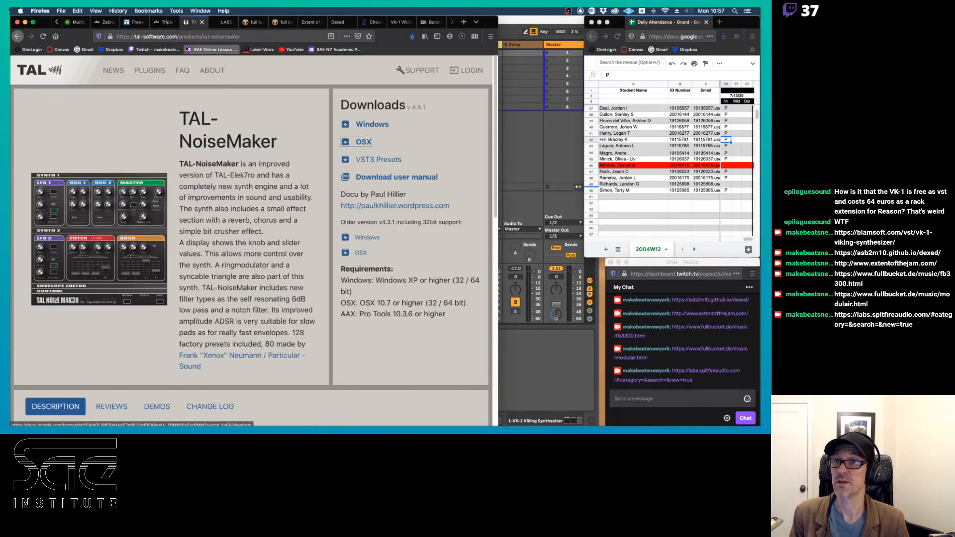
click(197, 36)
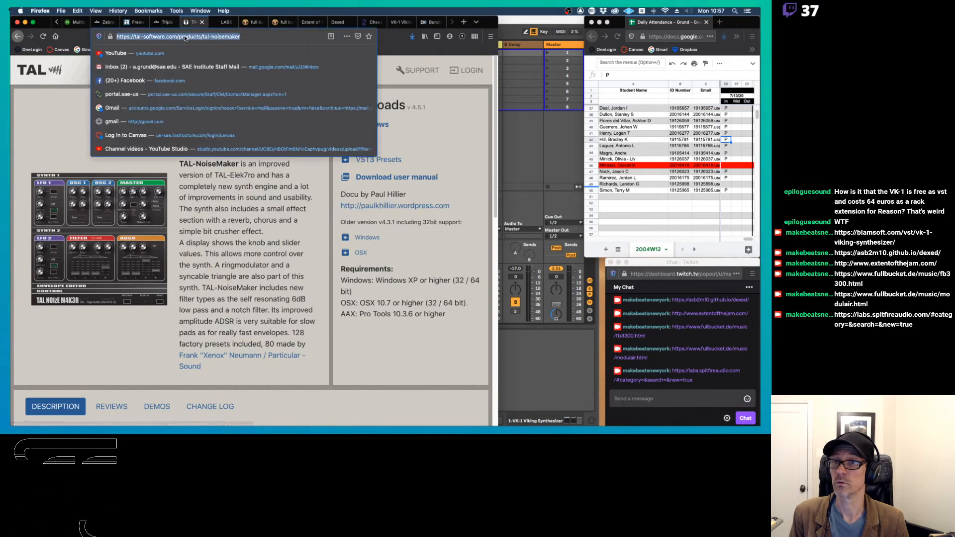
key(super+c)
click(633, 397)
key(super+v)
key(Return)
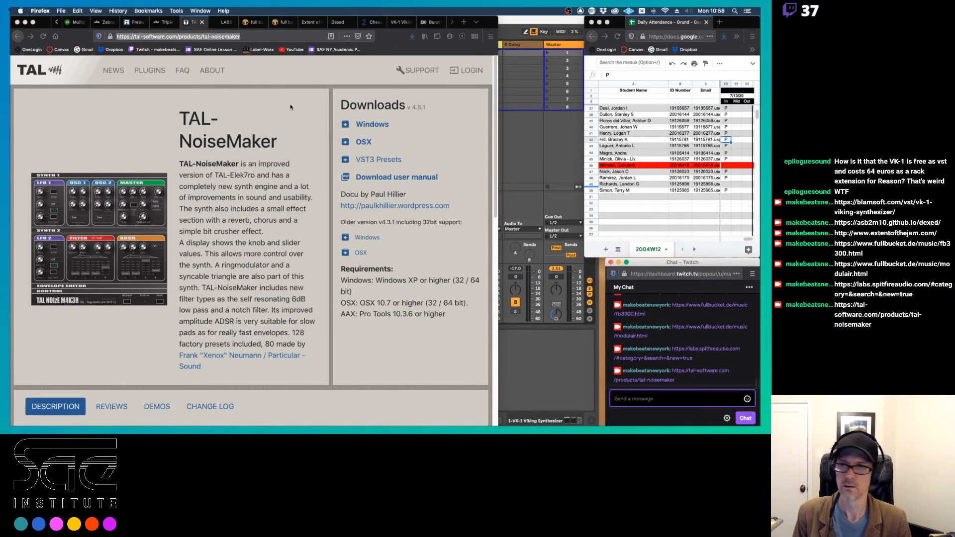
click(164, 22)
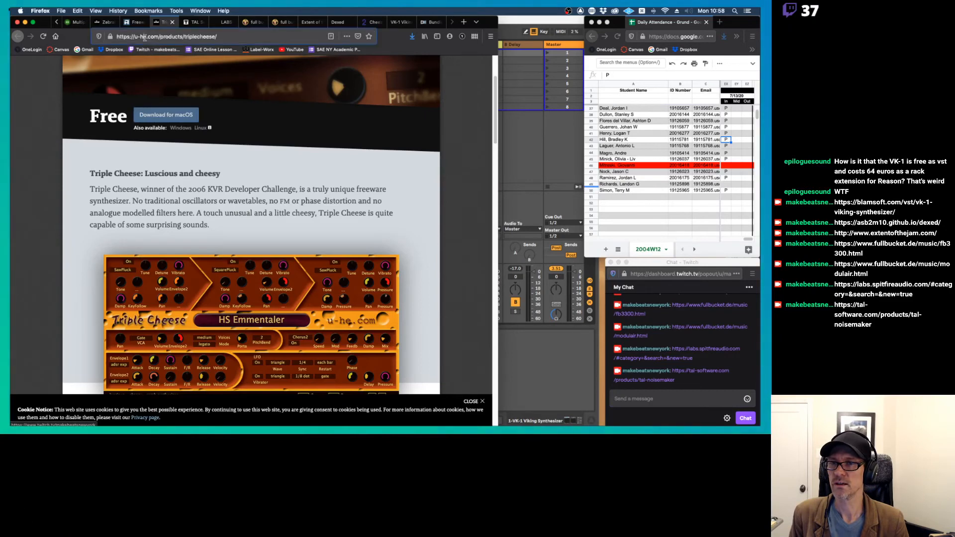
click(144, 38)
key(super+c)
click(661, 401)
key(super+v)
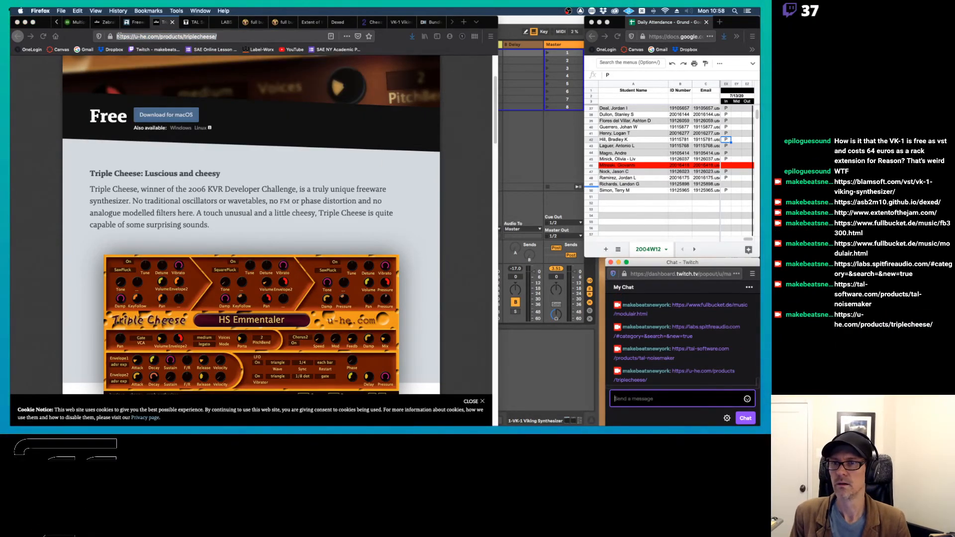
click(134, 22)
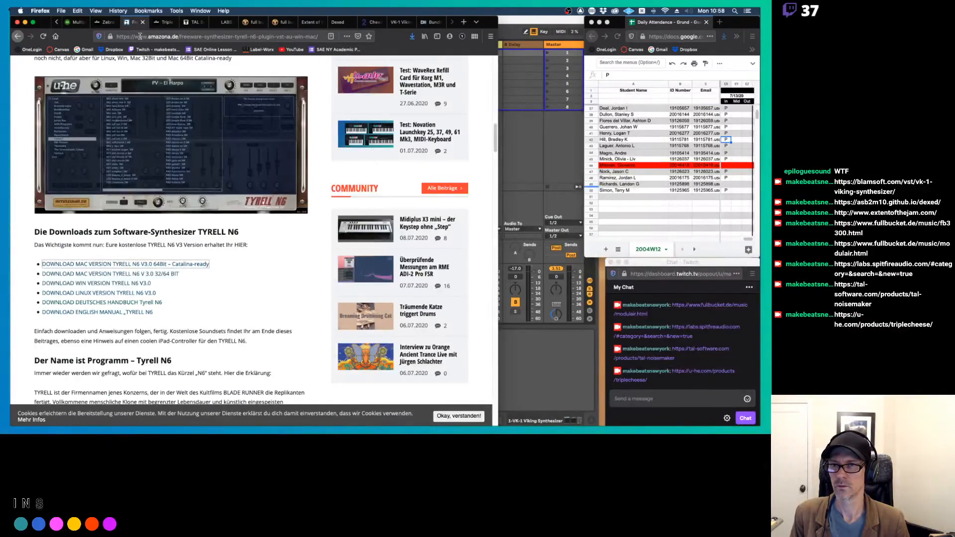
click(140, 37)
key(super+c)
click(641, 400)
key(super+v)
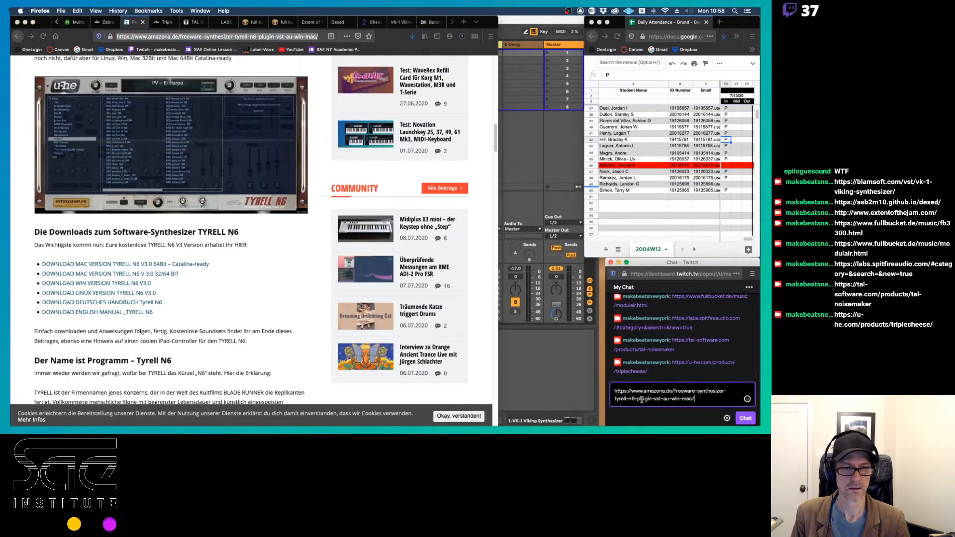
key(Return)
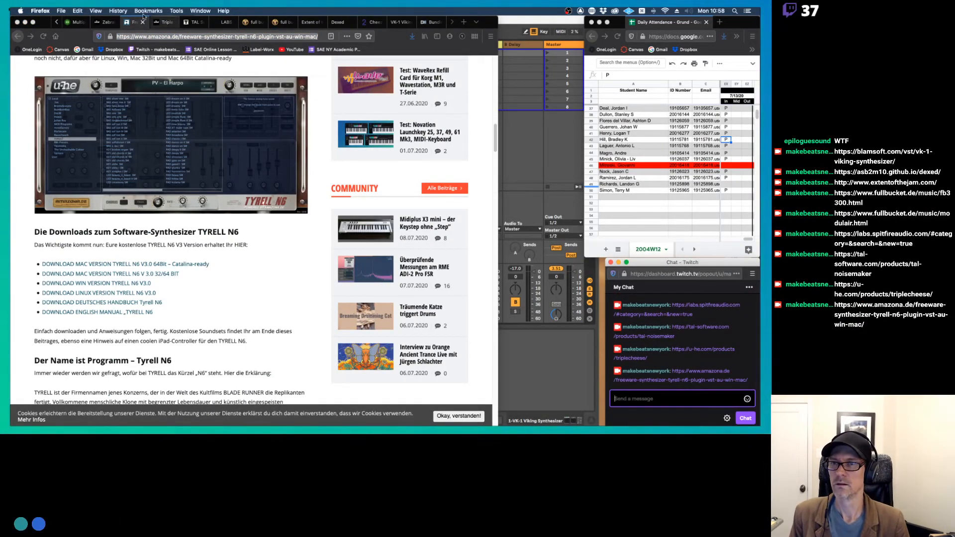
click(105, 22)
click(155, 36)
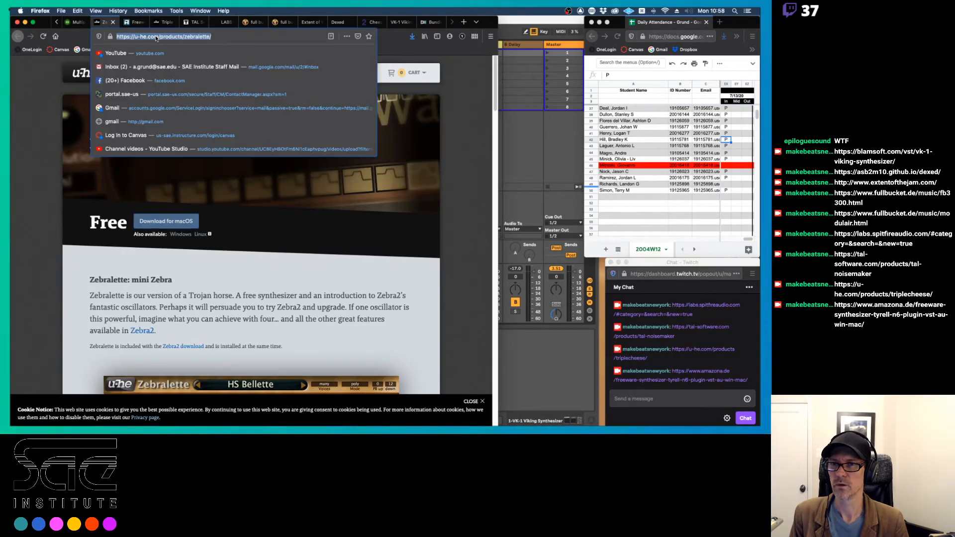
click(653, 397)
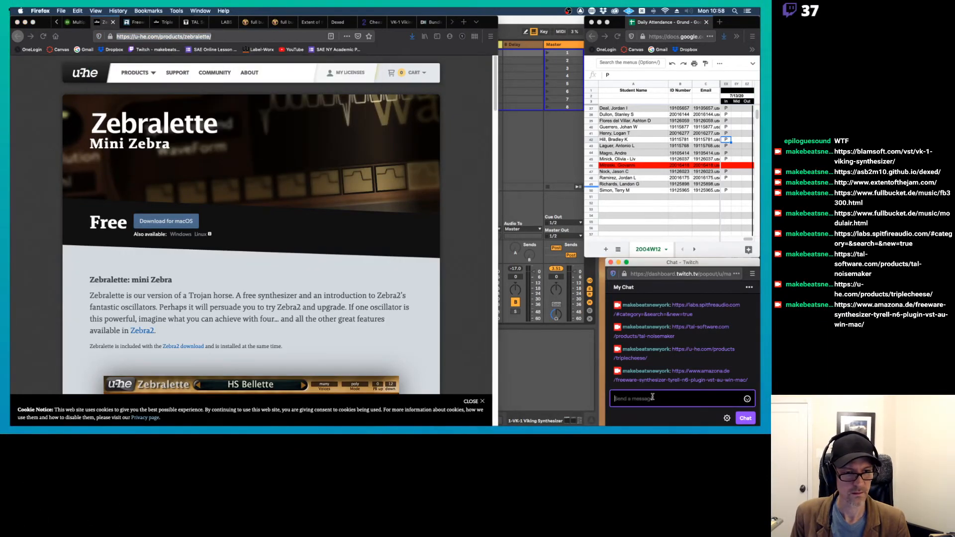
key(Return)
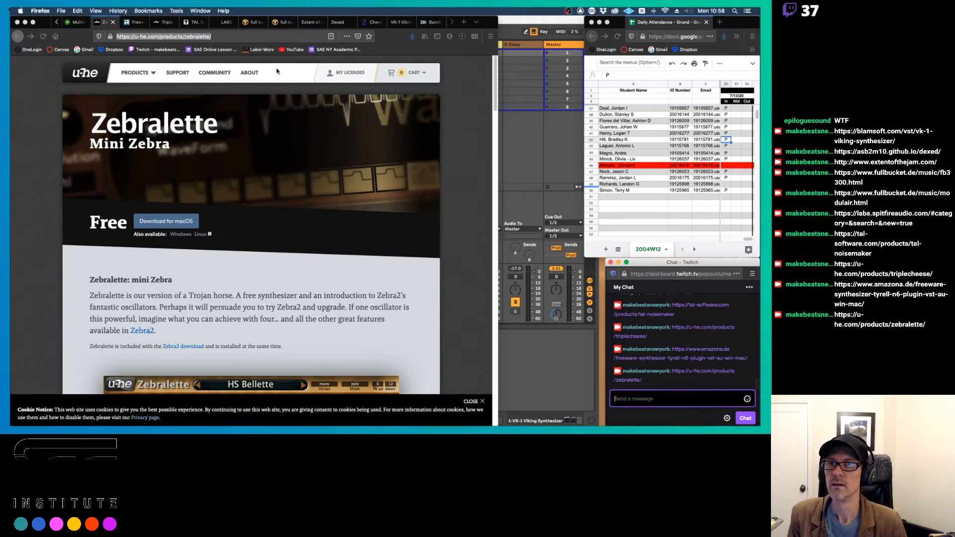
click(431, 22)
click(228, 37)
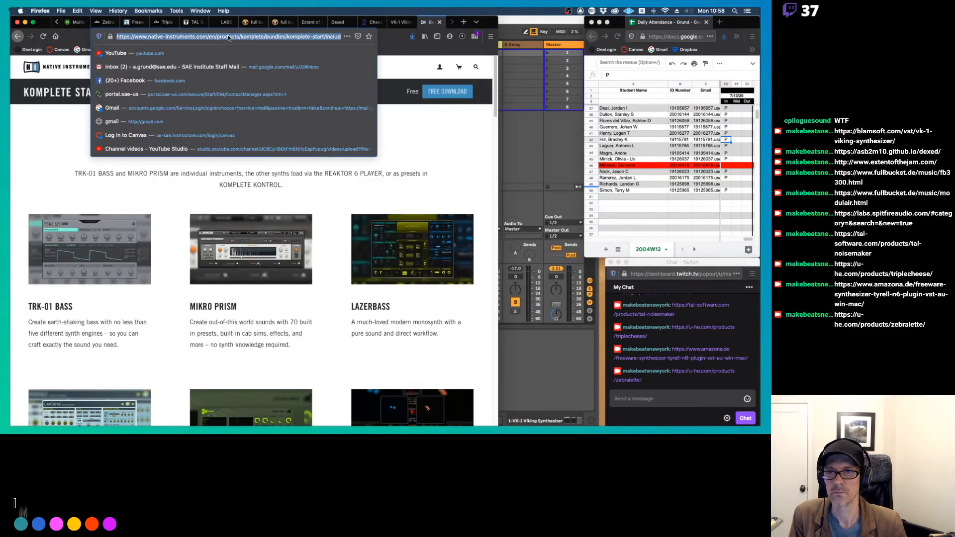
key(super+c)
click(647, 398)
key(super+v)
key(Return)
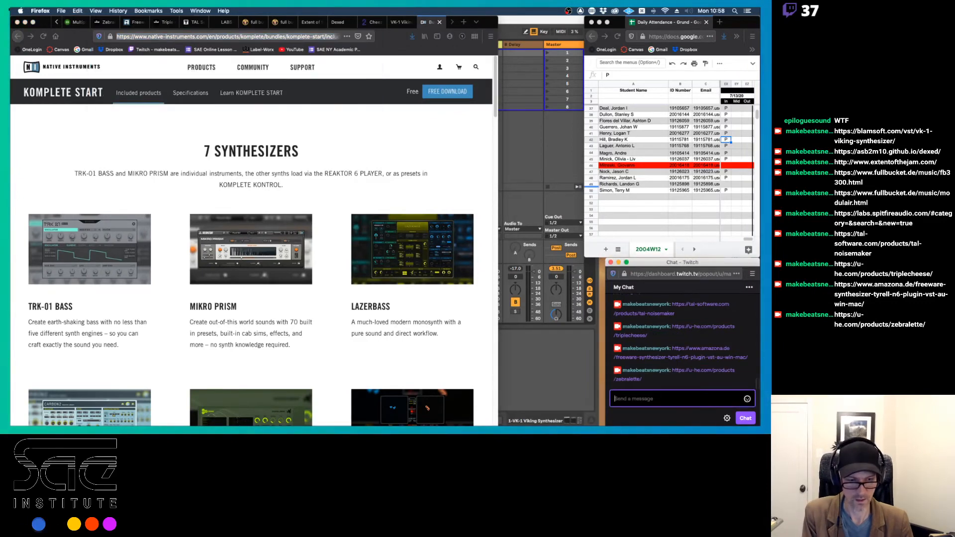
Step: Look over the open Cheeze Machine 2 and VK-1 Viking Synthesizer product pages
click(406, 23)
click(368, 23)
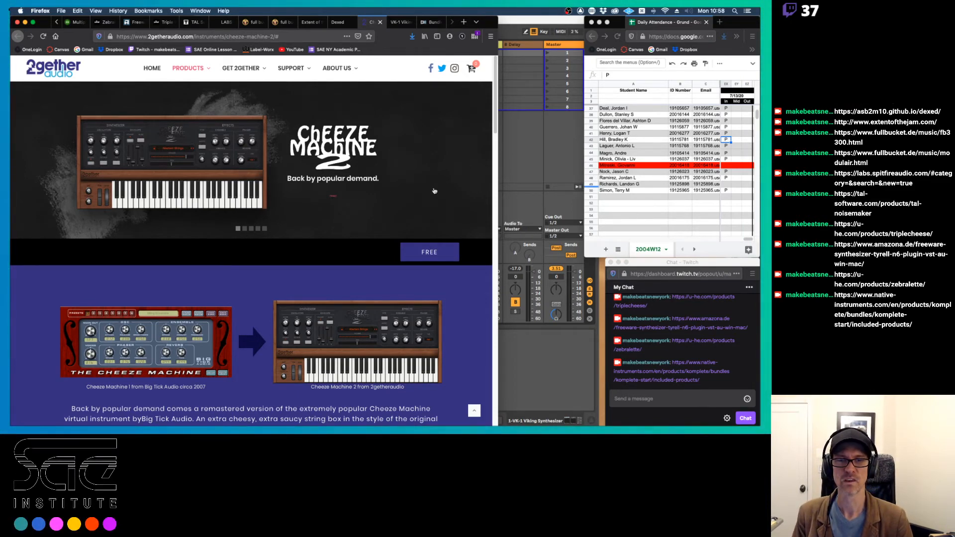
click(399, 21)
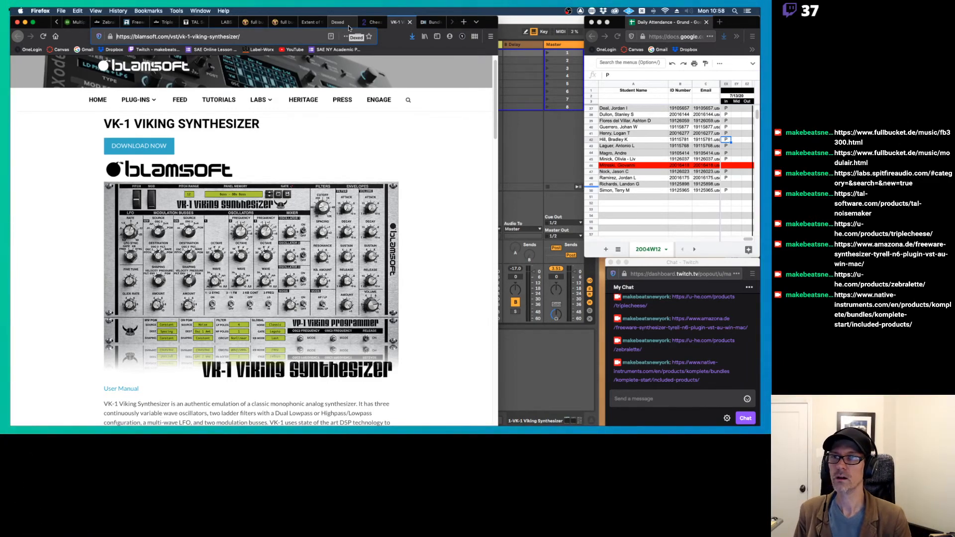
Step: Examine the Acon Digital Multiply chorus plug-in page and the Audio Damage free downloads page
click(70, 23)
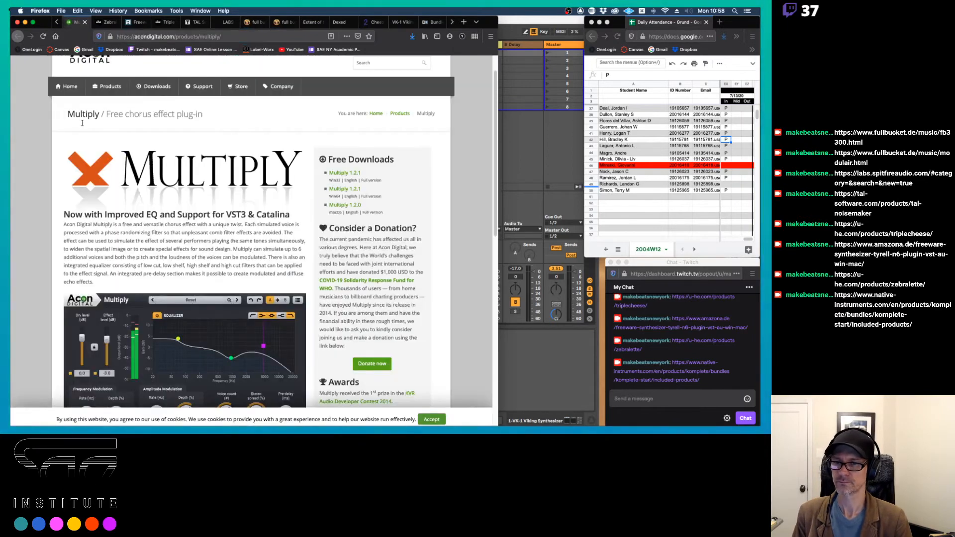
scroll(131, 154, up, 1)
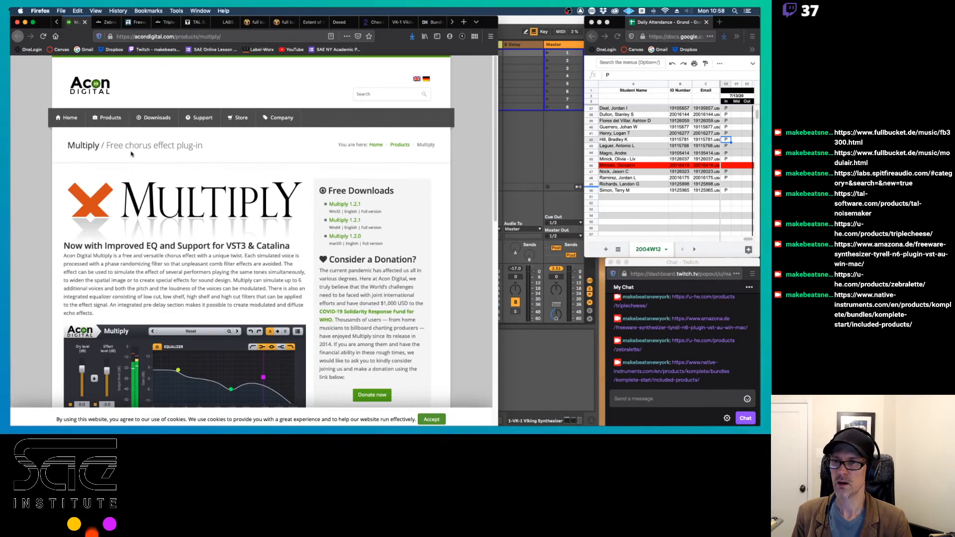
click(57, 22)
click(77, 22)
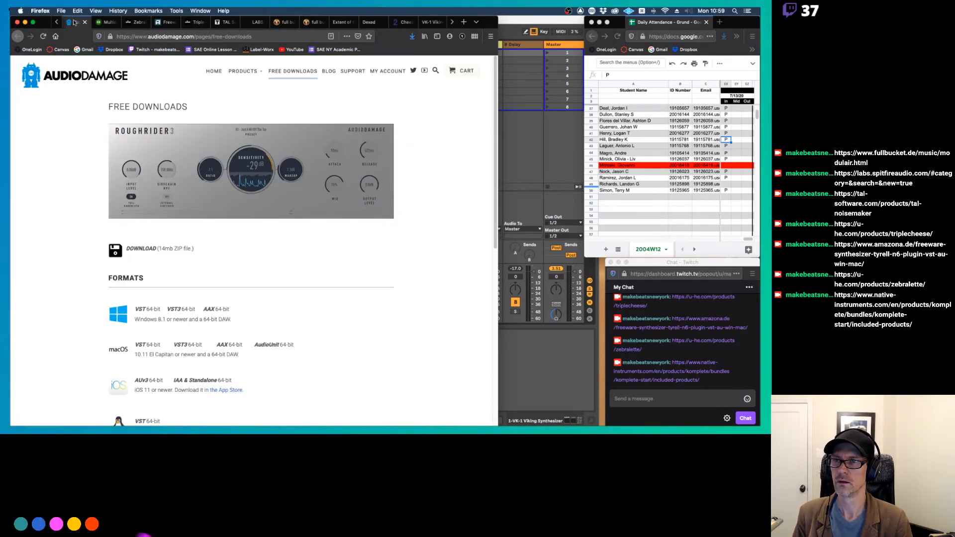
click(109, 23)
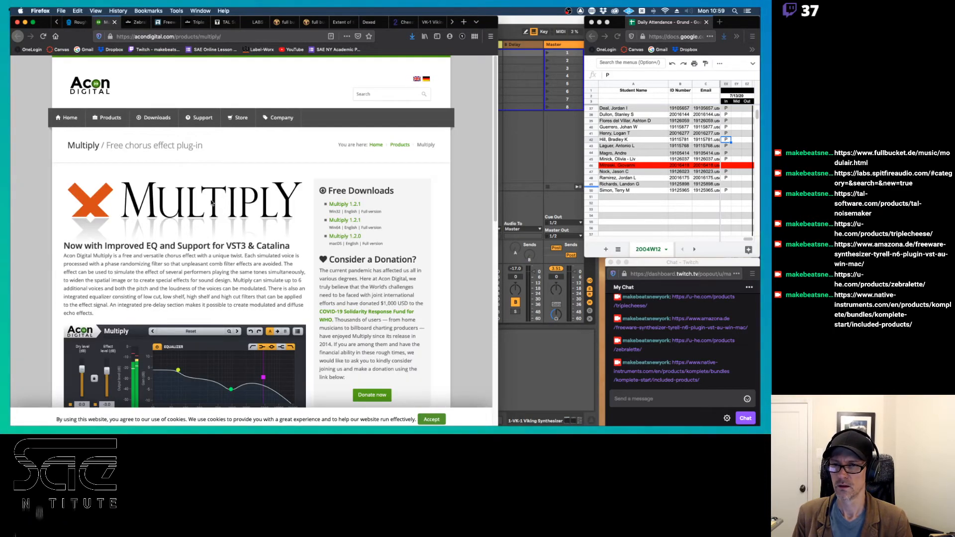
scroll(257, 205, down, 1)
scroll(257, 206, down, 5)
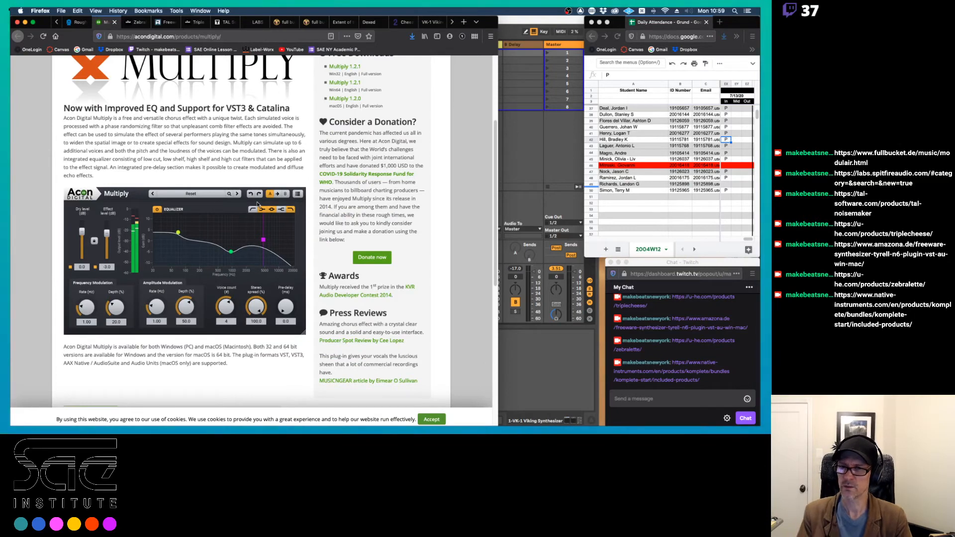
scroll(258, 203, up, 3)
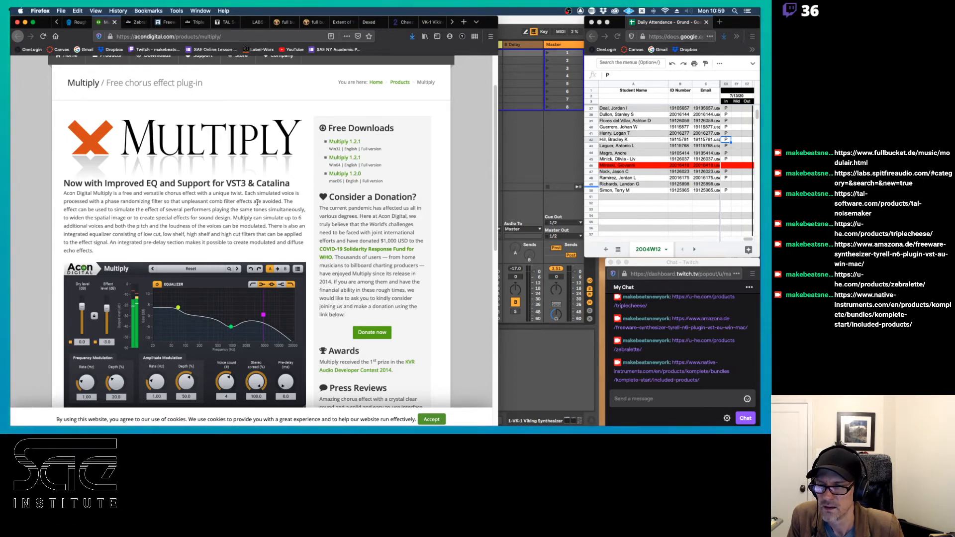
click(56, 22)
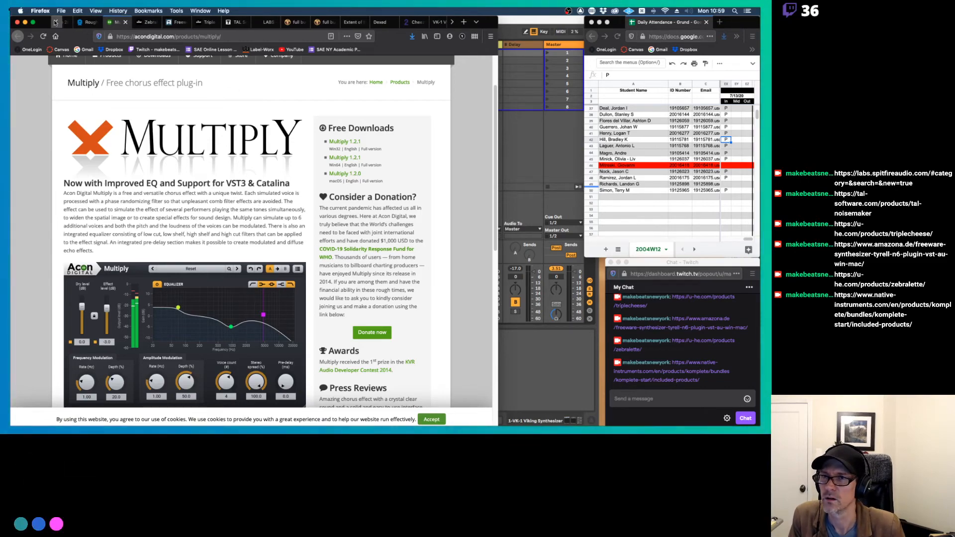
click(75, 22)
scroll(355, 223, down, 3)
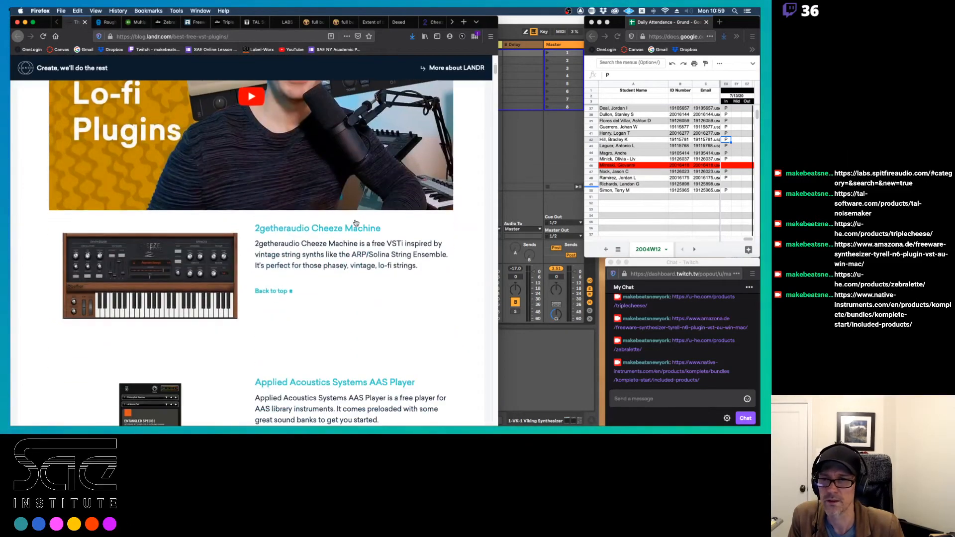
scroll(355, 222, up, 4)
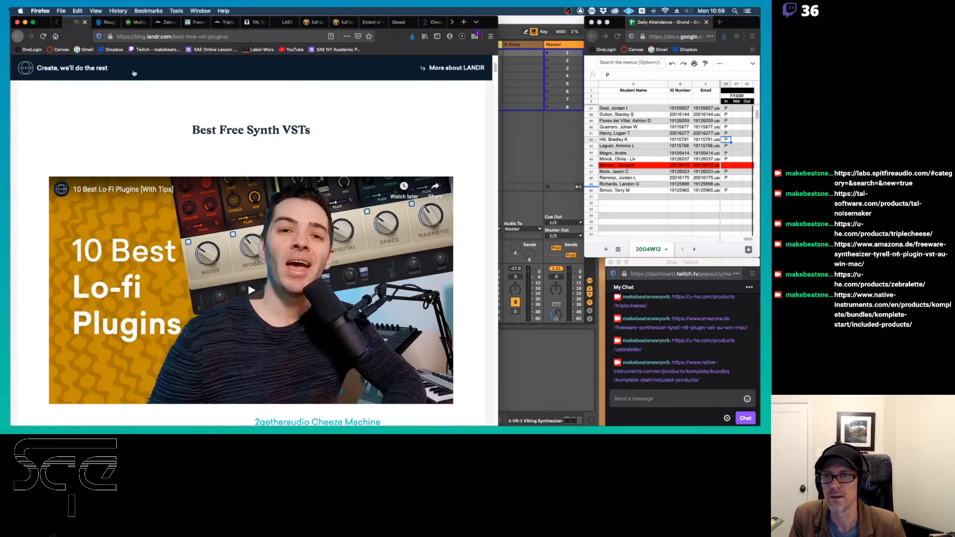
click(145, 36)
key(cmd+c)
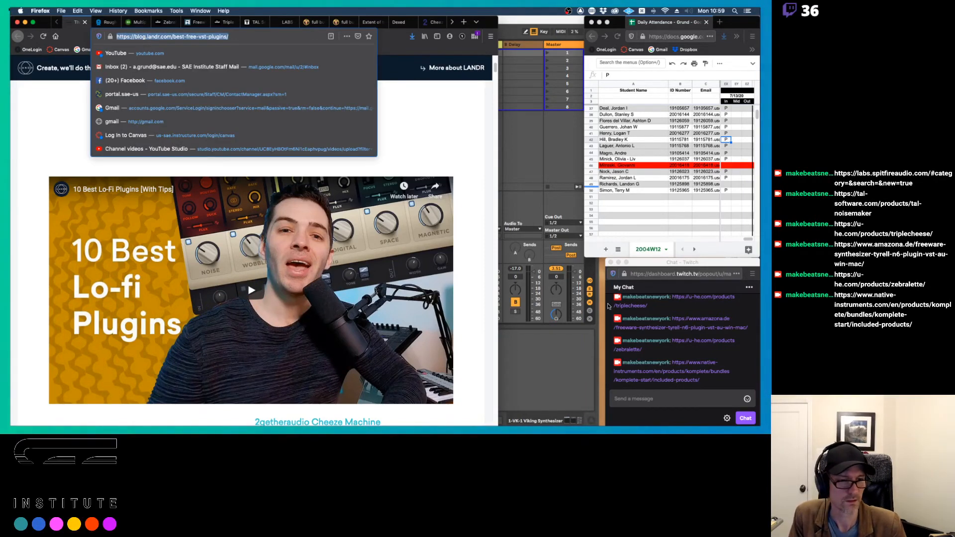
click(615, 395)
key(cmd+v)
key(Return)
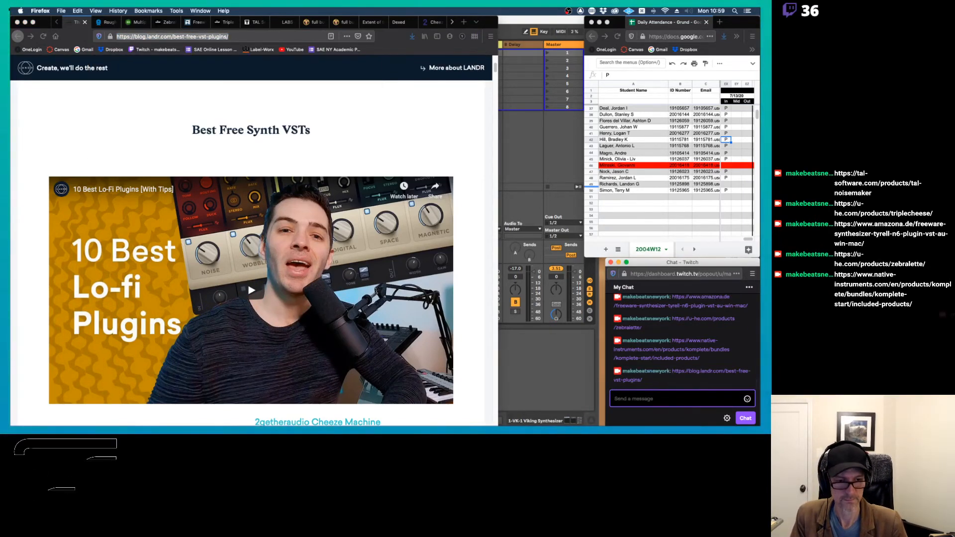
Step: Browse the LANDR article's free synth entries and its Best Free VSTs Effects section from Acon Digital Multiply to Beatskillz MAX1
scroll(277, 314, down, 15)
scroll(277, 314, down, 10)
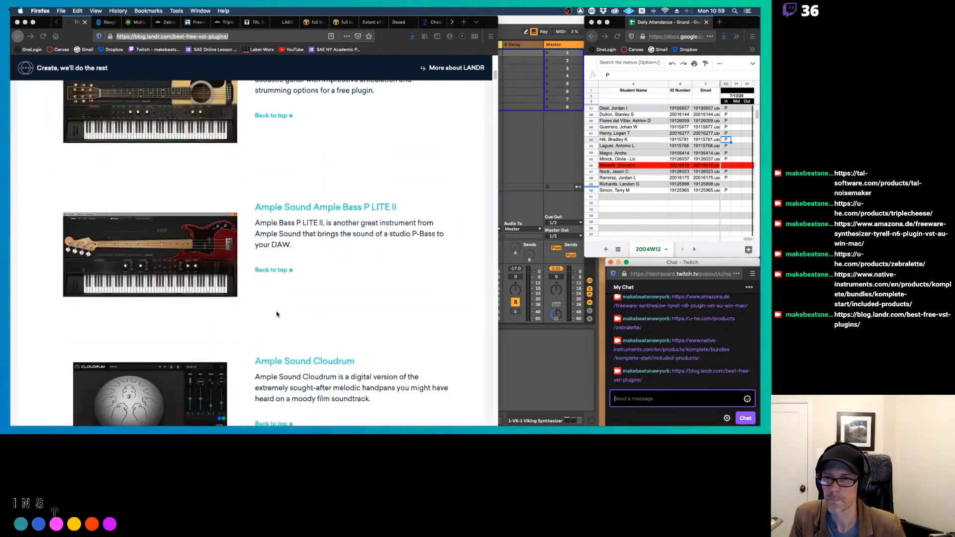
click(496, 80)
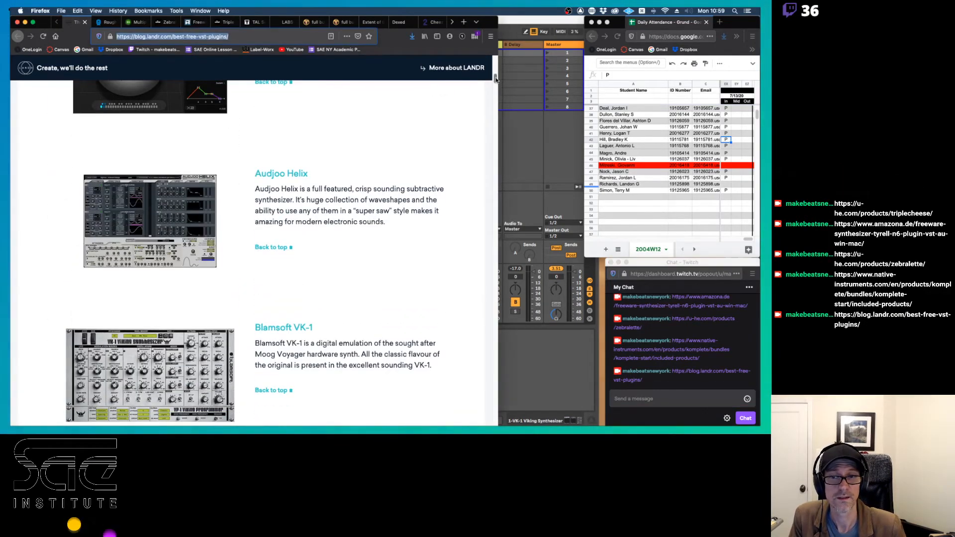
drag(496, 80, 495, 217)
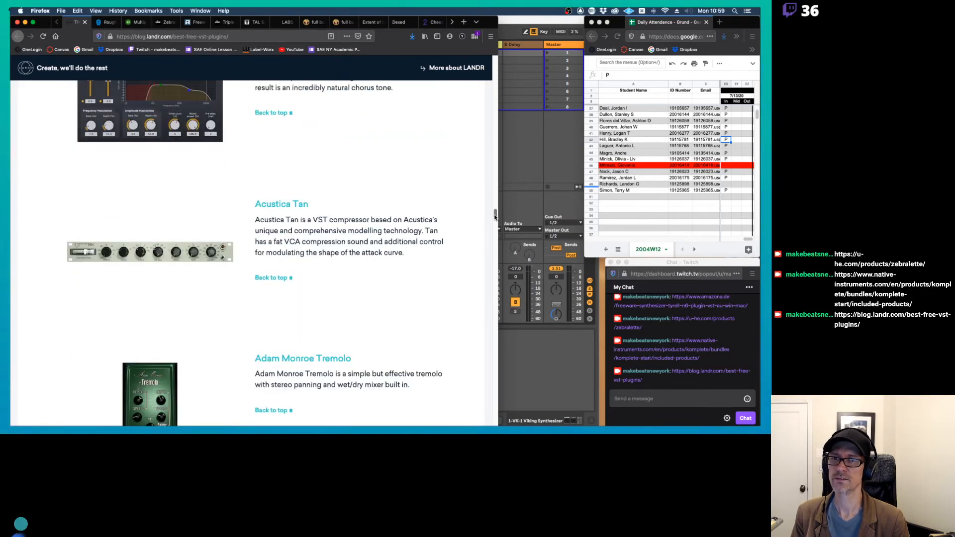
scroll(470, 216, up, 3)
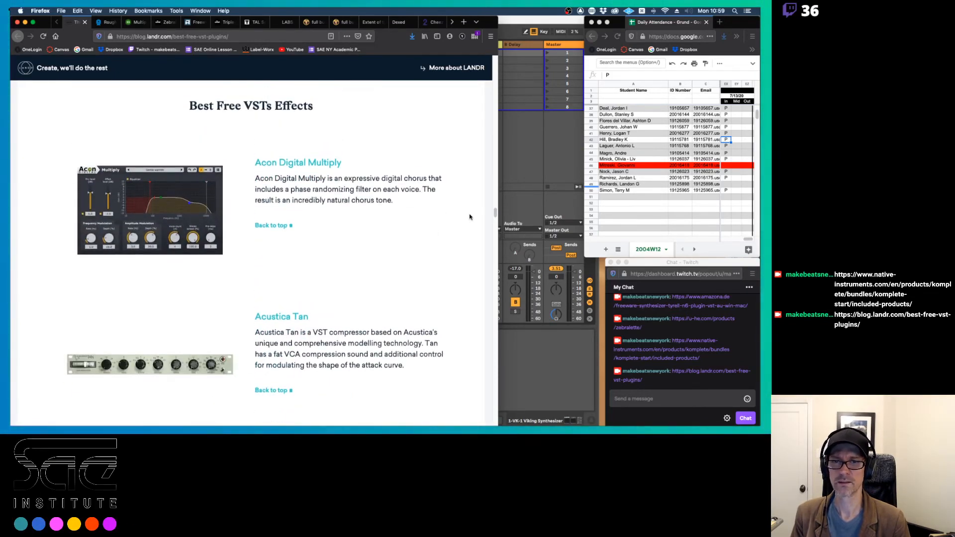
scroll(470, 217, down, 9)
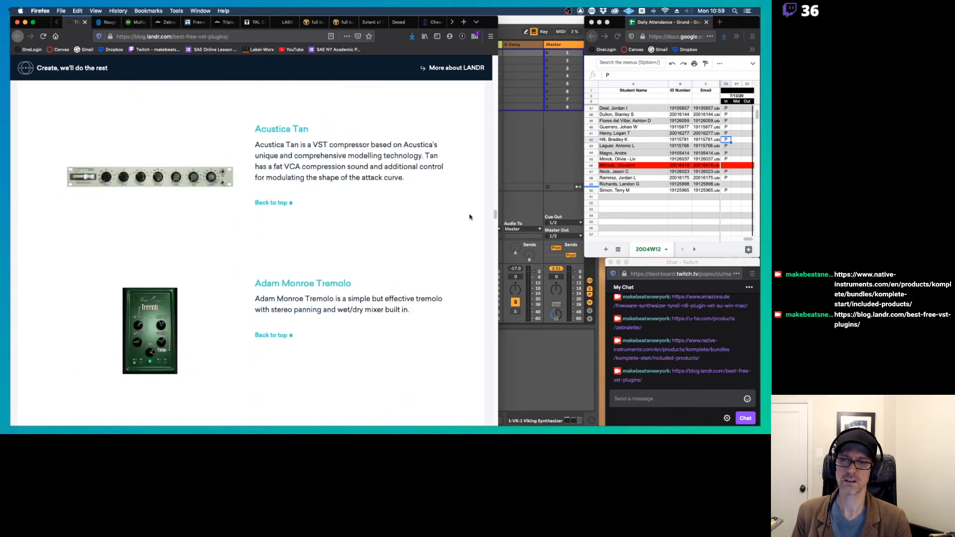
scroll(470, 217, down, 5)
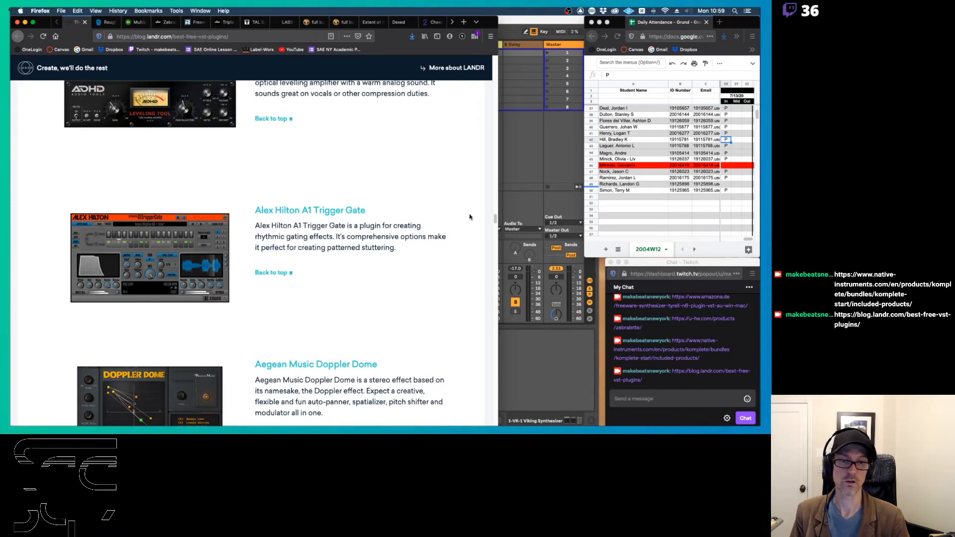
scroll(470, 217, down, 6)
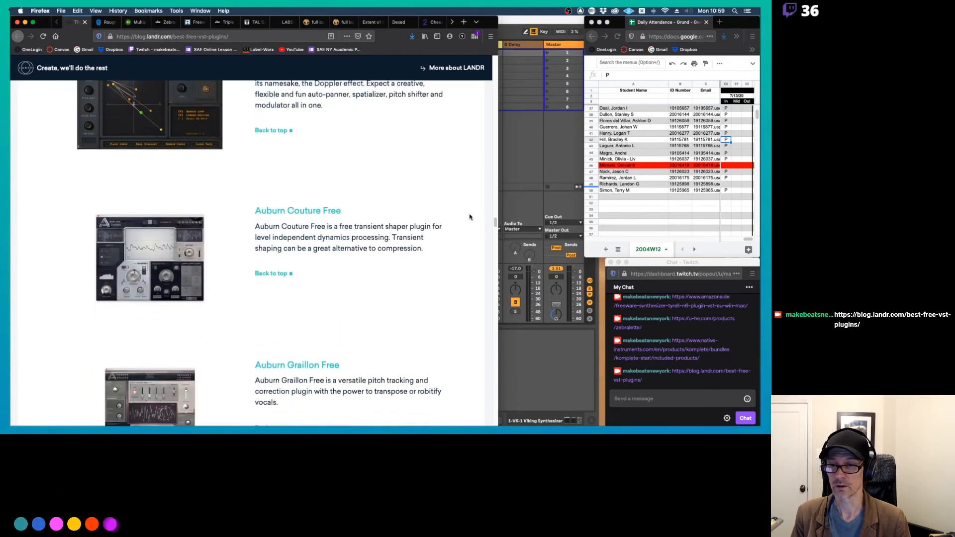
scroll(470, 217, down, 8)
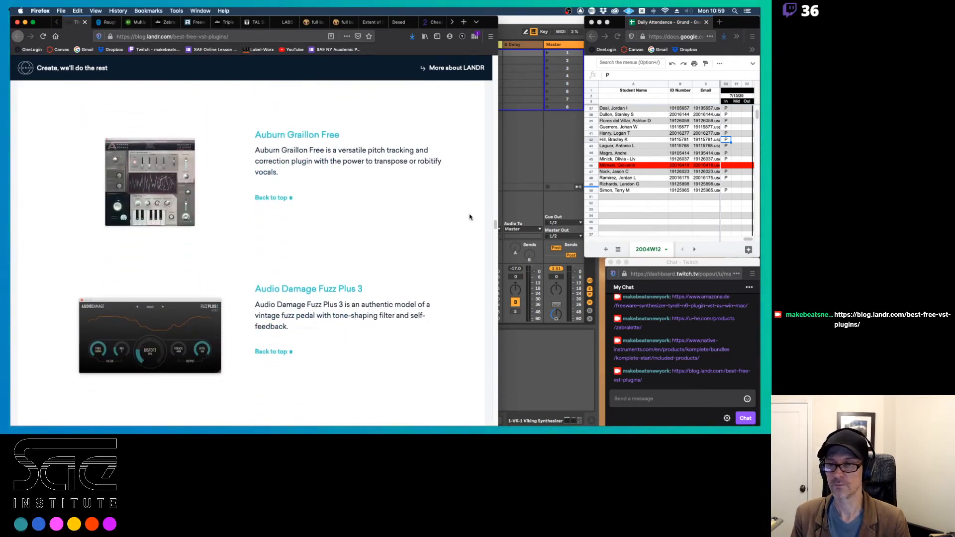
scroll(470, 216, down, 8)
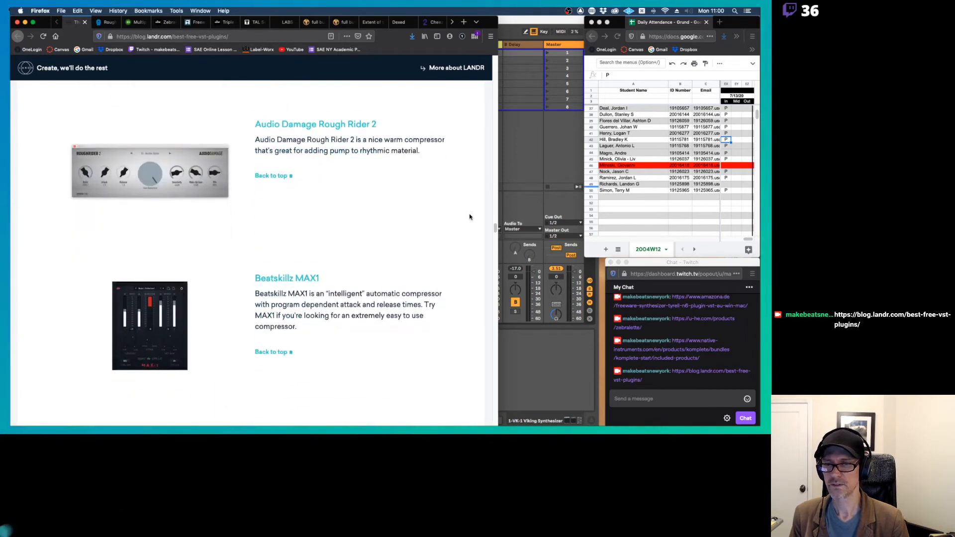
Step: Browse the LANDR effects list from Bee-Happy 550 to Bob Perry Gate, and look over Audio Damage's RoughRider3 free download page
scroll(470, 217, down, 8)
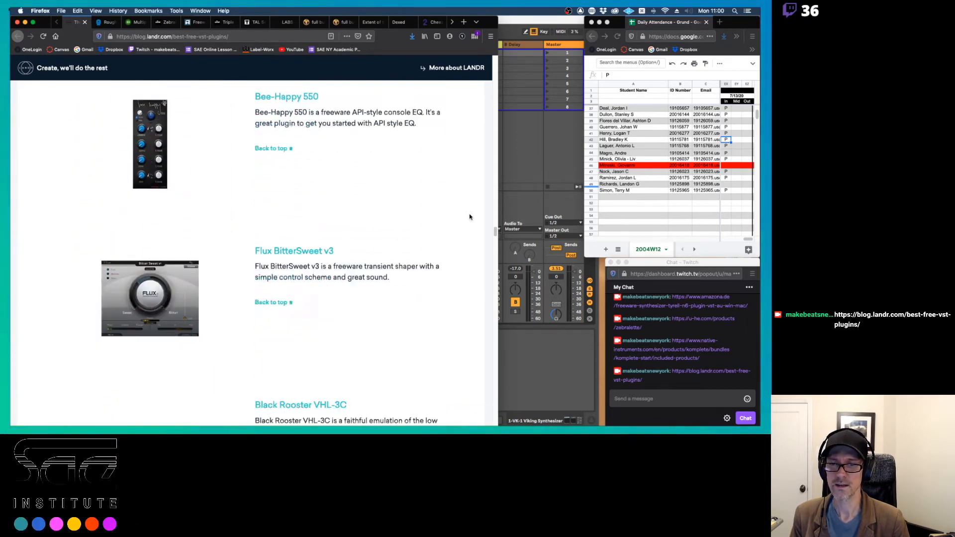
scroll(470, 217, down, 8)
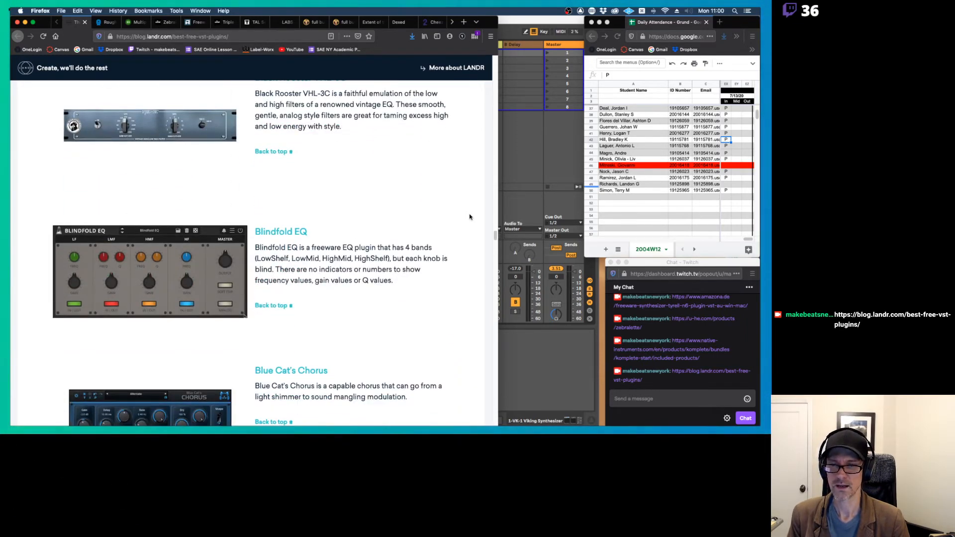
scroll(470, 216, down, 8)
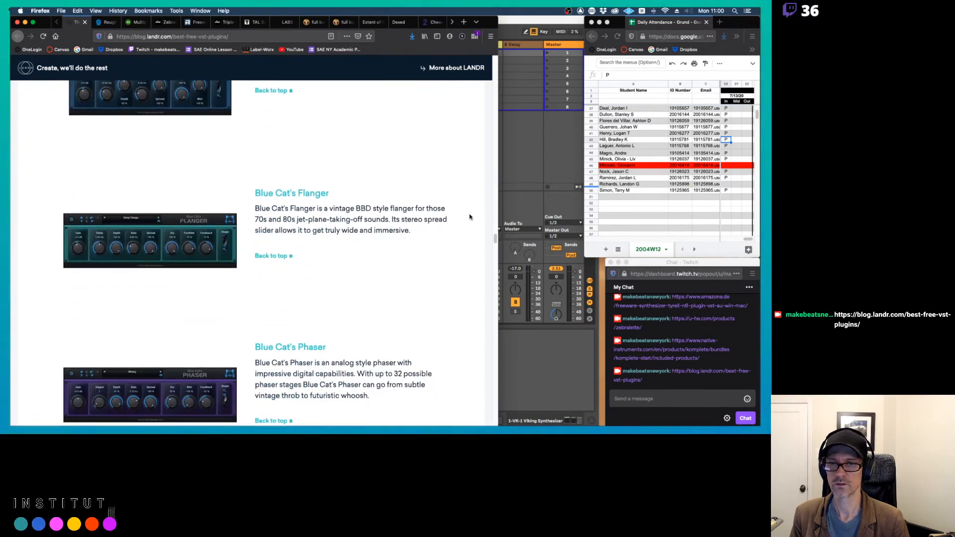
scroll(470, 217, down, 2)
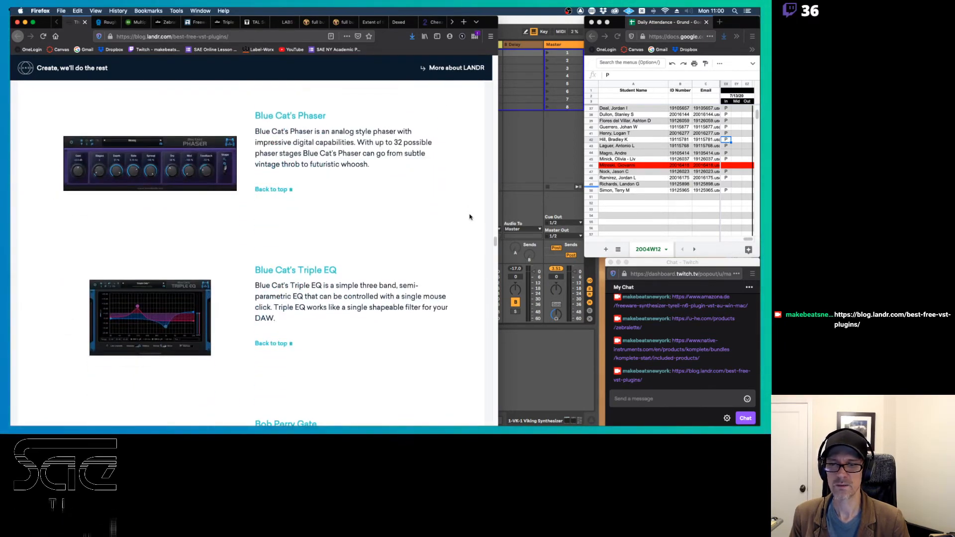
scroll(470, 217, down, 2)
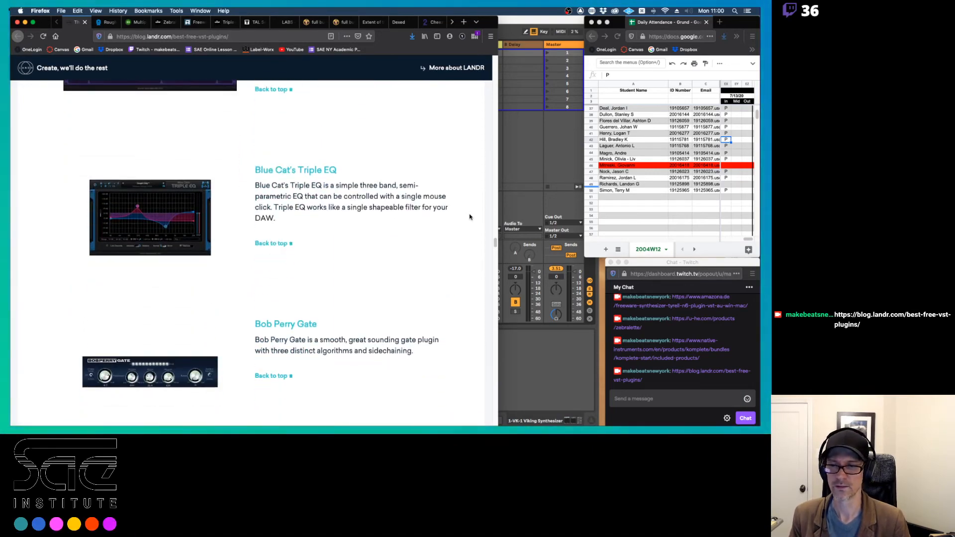
scroll(470, 217, down, 4)
scroll(470, 217, up, 11)
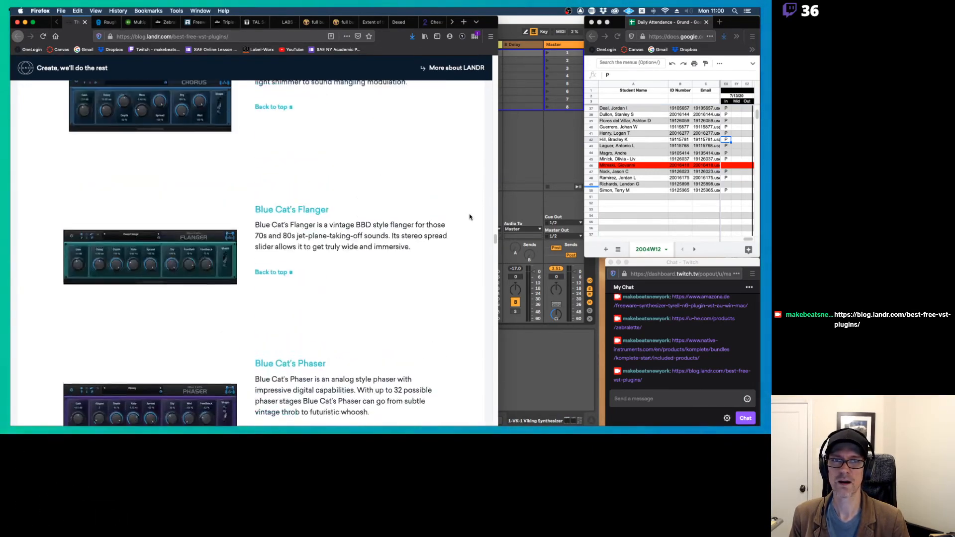
scroll(470, 217, up, 6)
click(106, 23)
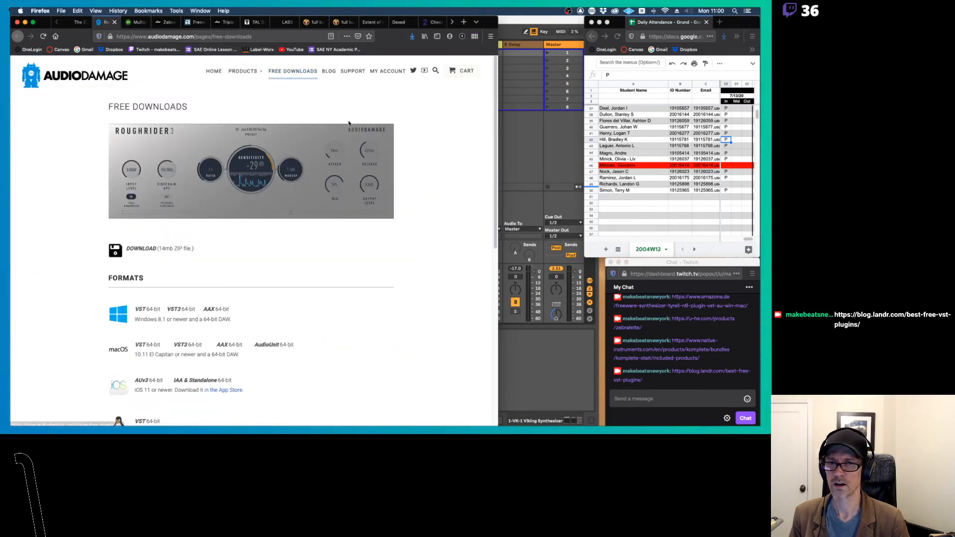
scroll(423, 127, down, 6)
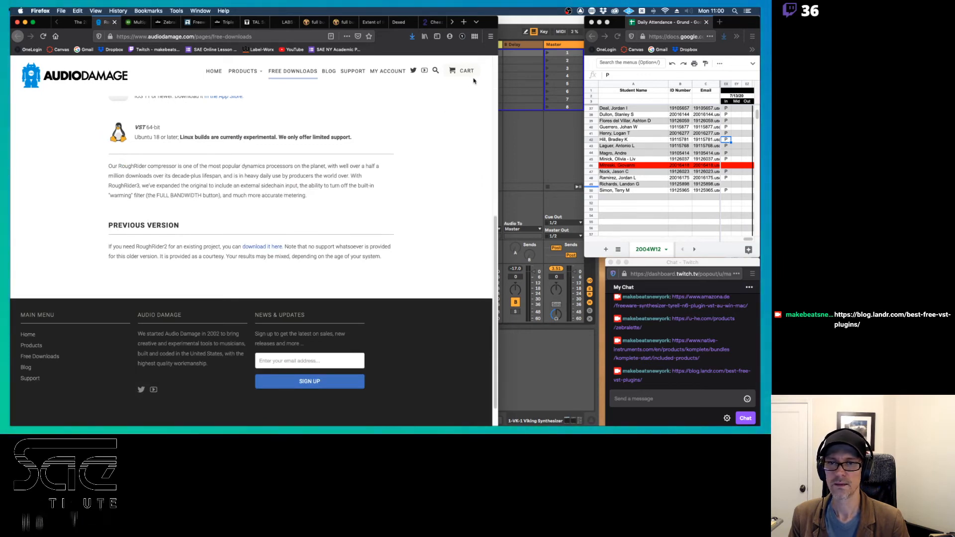
Step: Switch to Ableton Live, close the VK-1 Viking Synthesizer window, and expand the Samplephonics folder in Sample Libraries
click(508, 25)
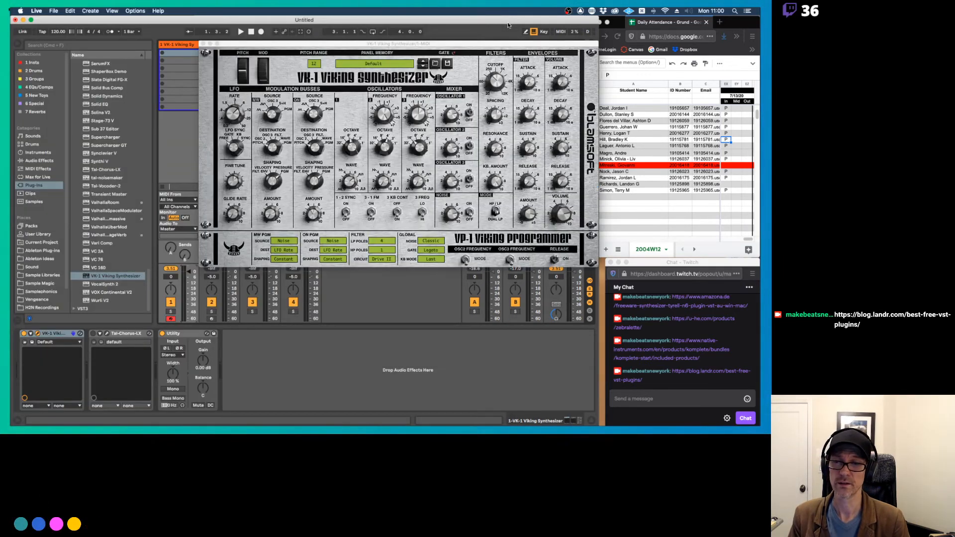
click(203, 44)
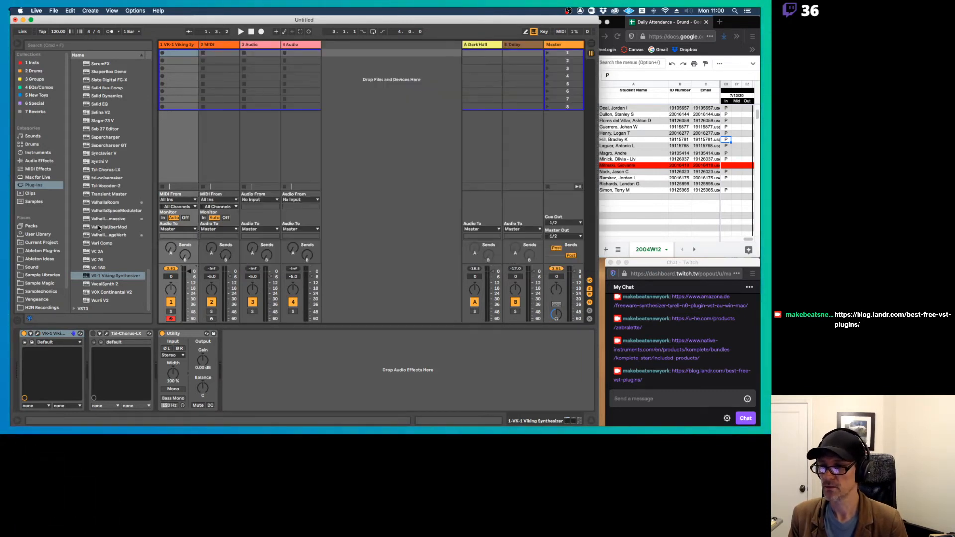
click(43, 276)
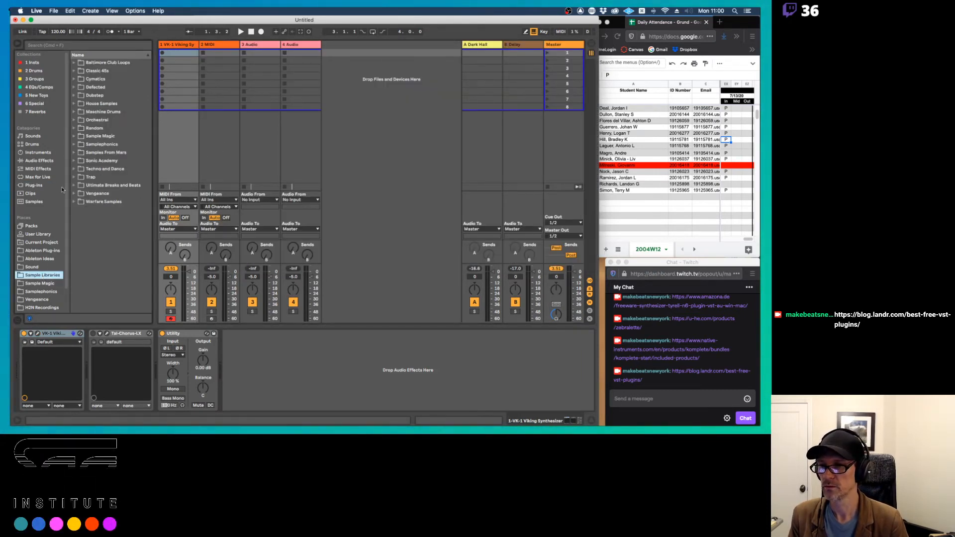
click(74, 145)
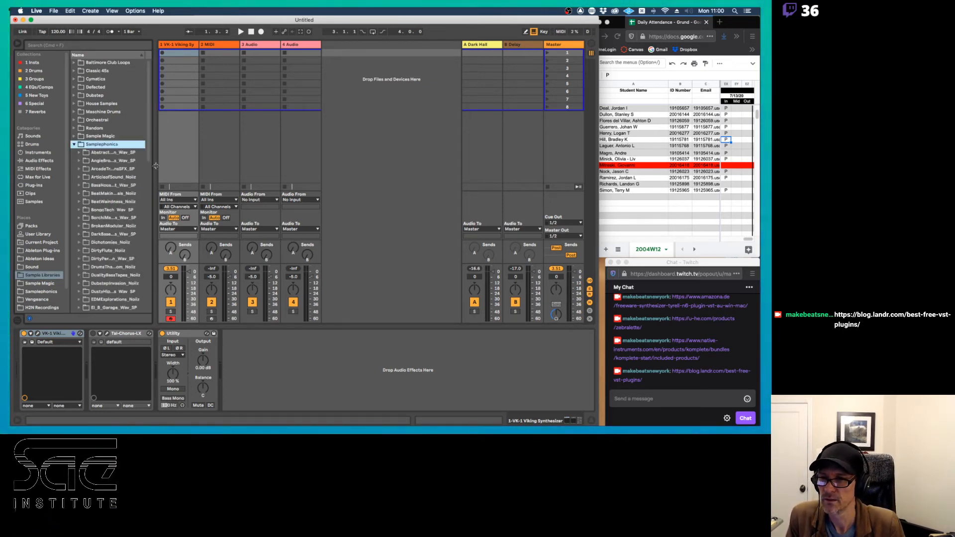
Step: Widen the browser and expand the PyjamaBeats_Noiiz folder inside Samplephonics
drag(157, 165, 203, 169)
scroll(178, 192, down, 5)
scroll(177, 192, down, 10)
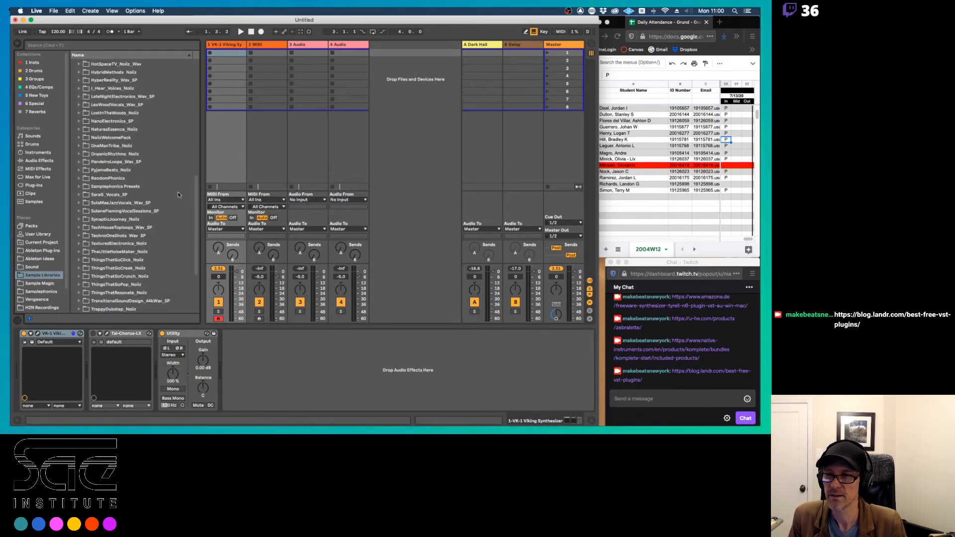
click(90, 170)
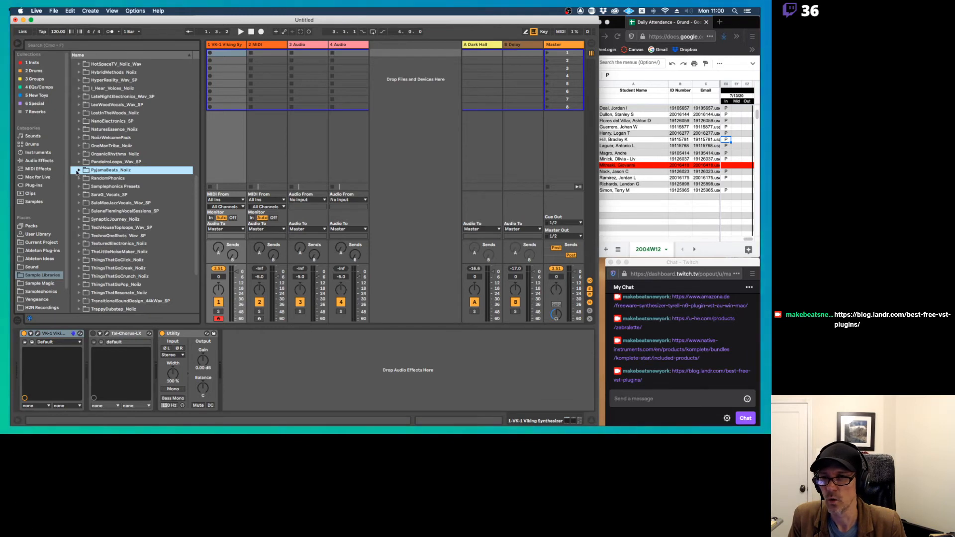
click(79, 170)
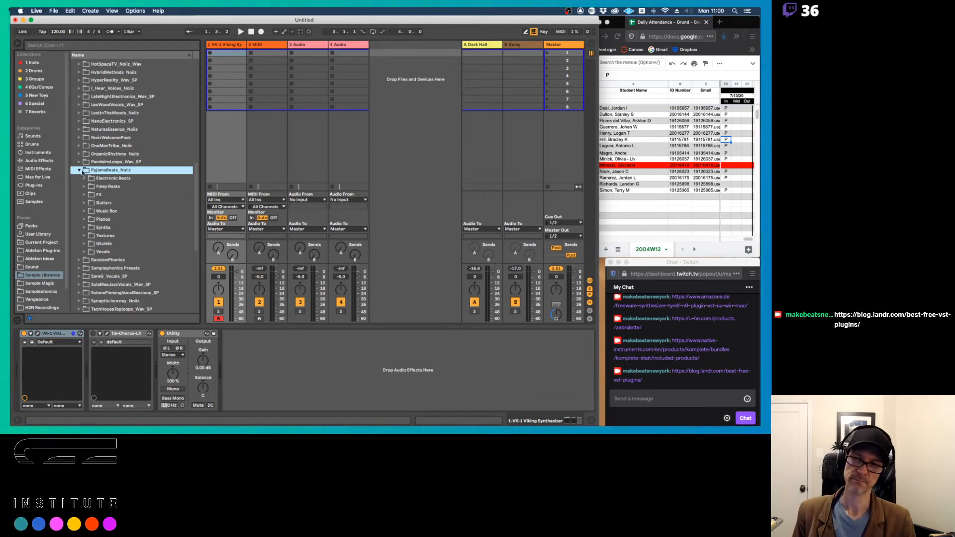
key(super+Tab)
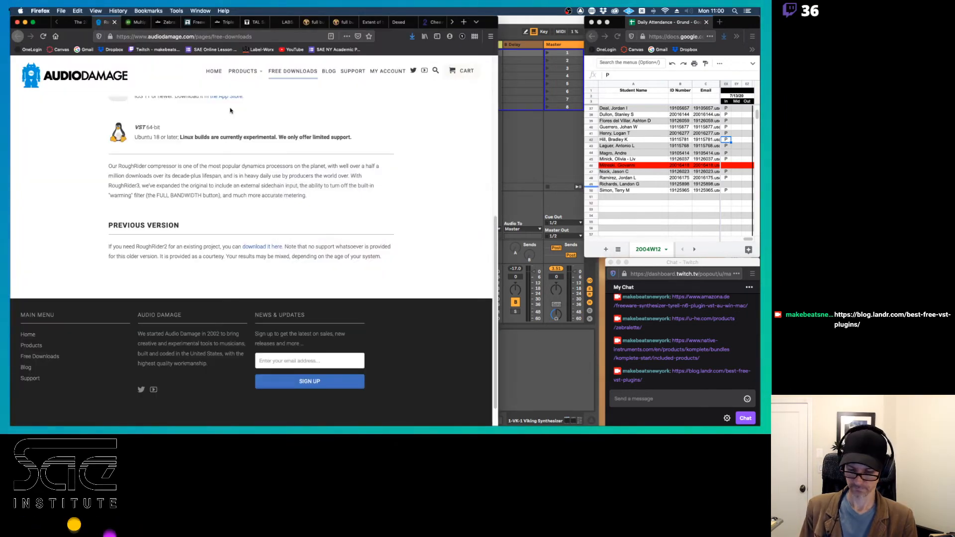
key(super+t)
text(noiiz.)
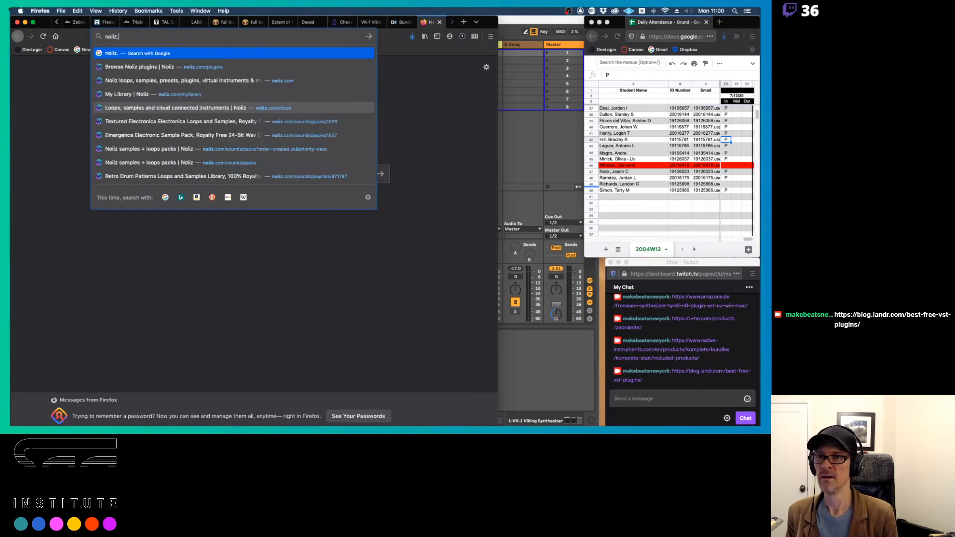
key(Down)
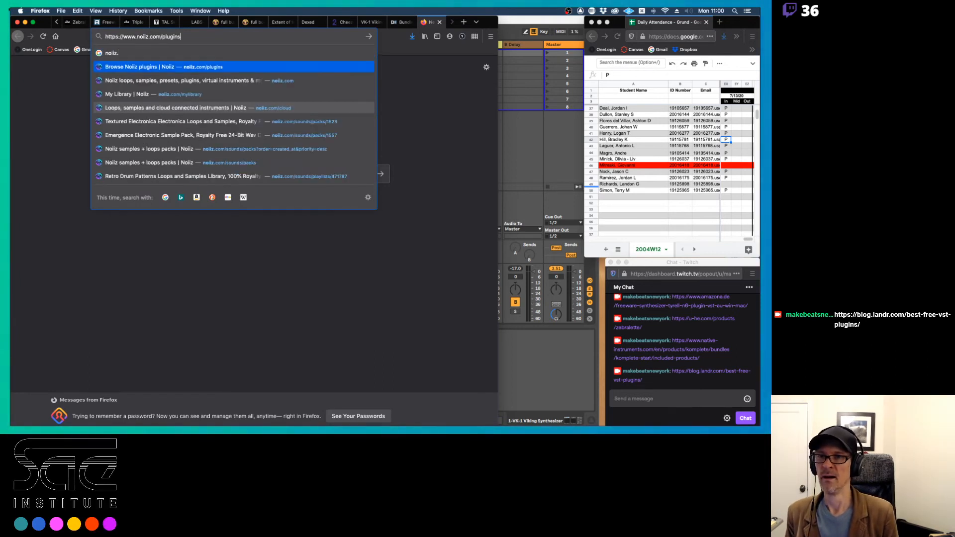
key(Return)
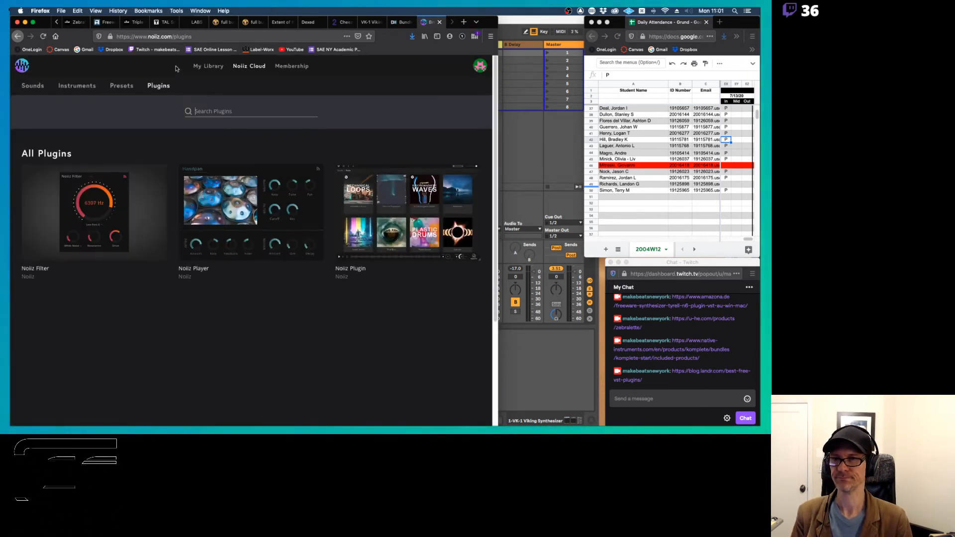
double_click(179, 39)
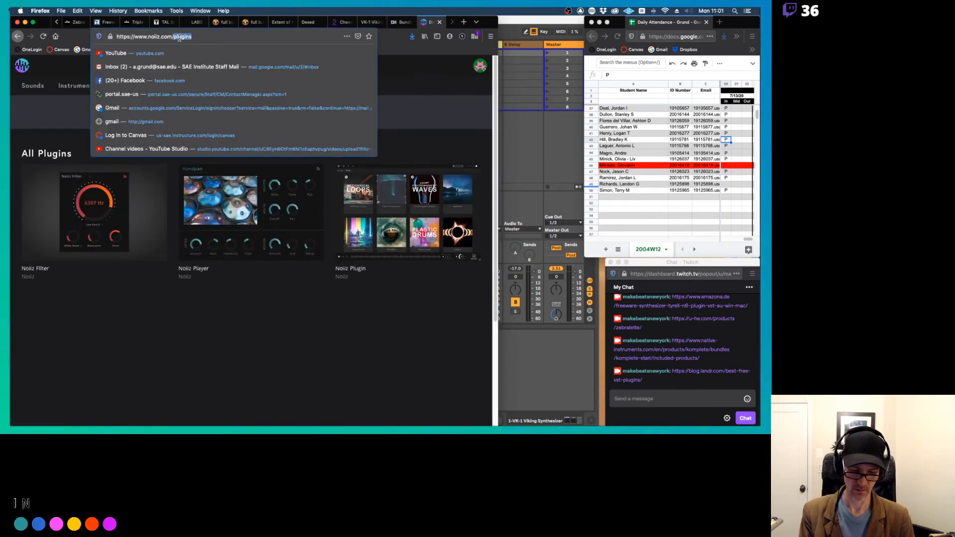
key(BackSpace)
key(Return)
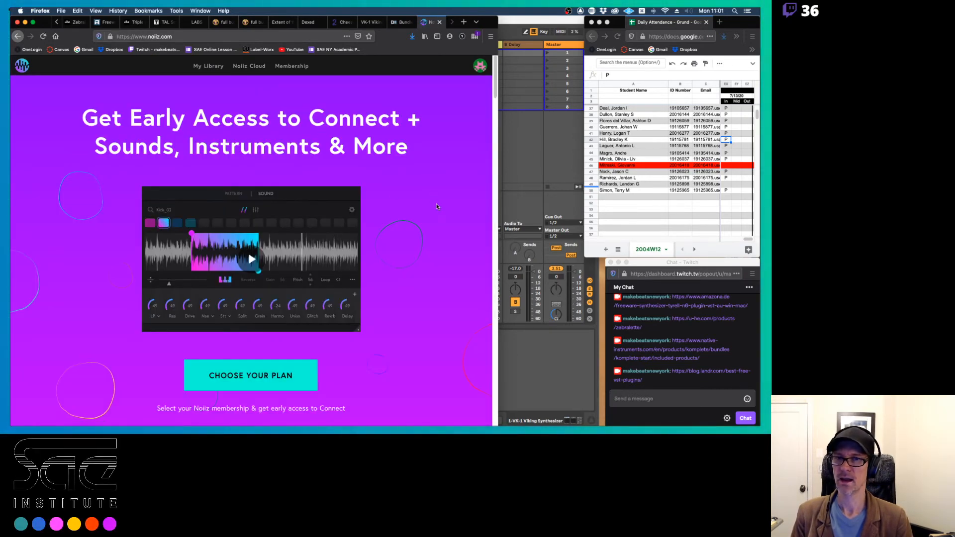
scroll(437, 206, down, 5)
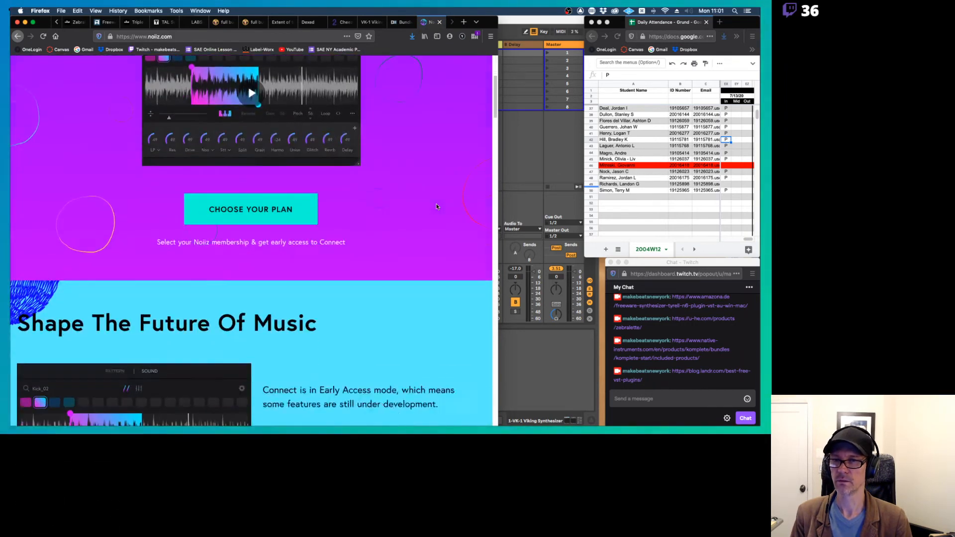
scroll(437, 207, down, 3)
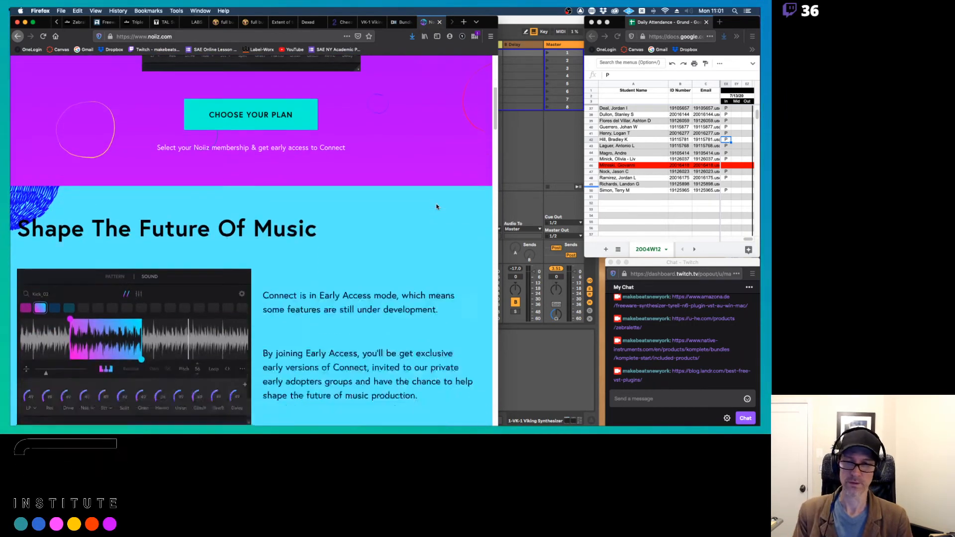
scroll(436, 206, up, 4)
scroll(437, 206, up, 5)
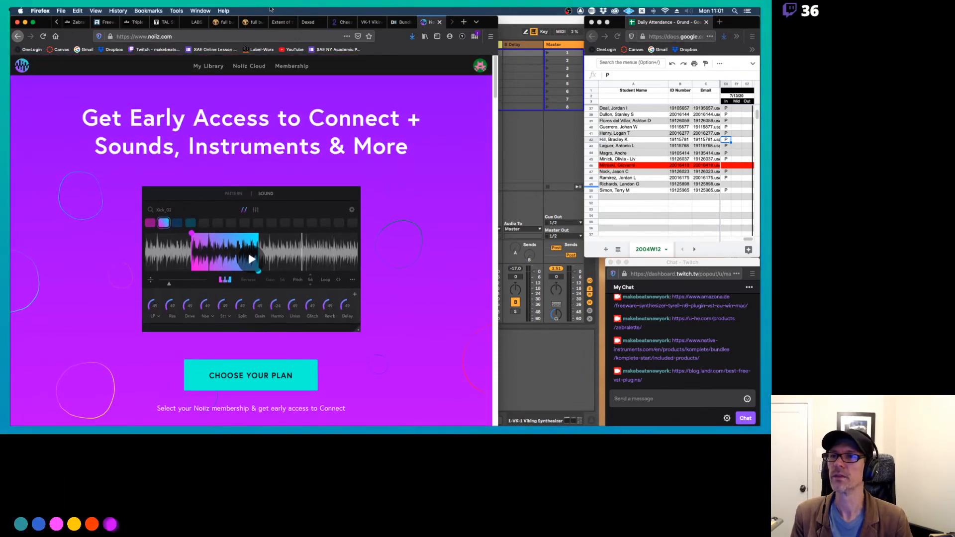
Step: Switch to Ableton Live and audition the 70 BPM ScrunchyBeat and WednsdayBeat loops in the PyjamaBeats_Noiiz Electronic Beats folder
key(super+Tab)
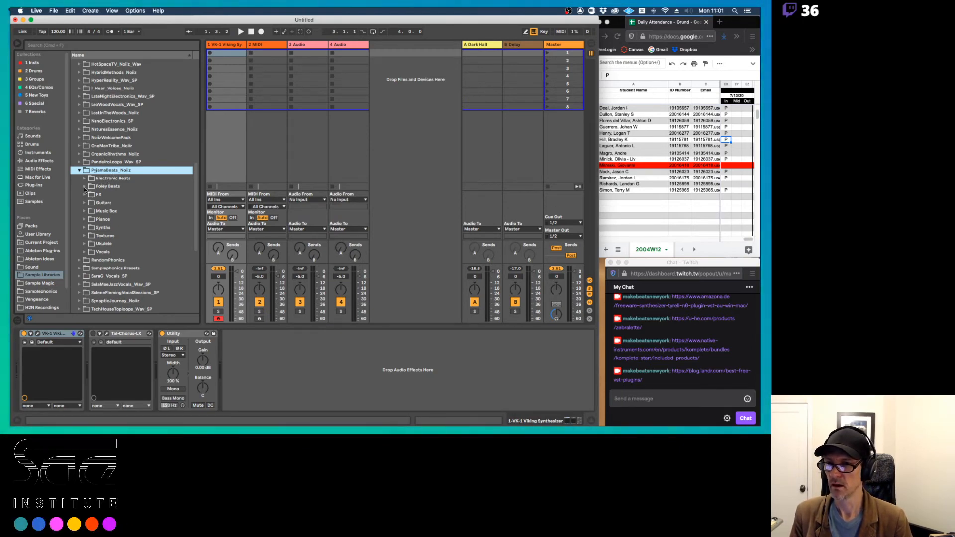
click(84, 178)
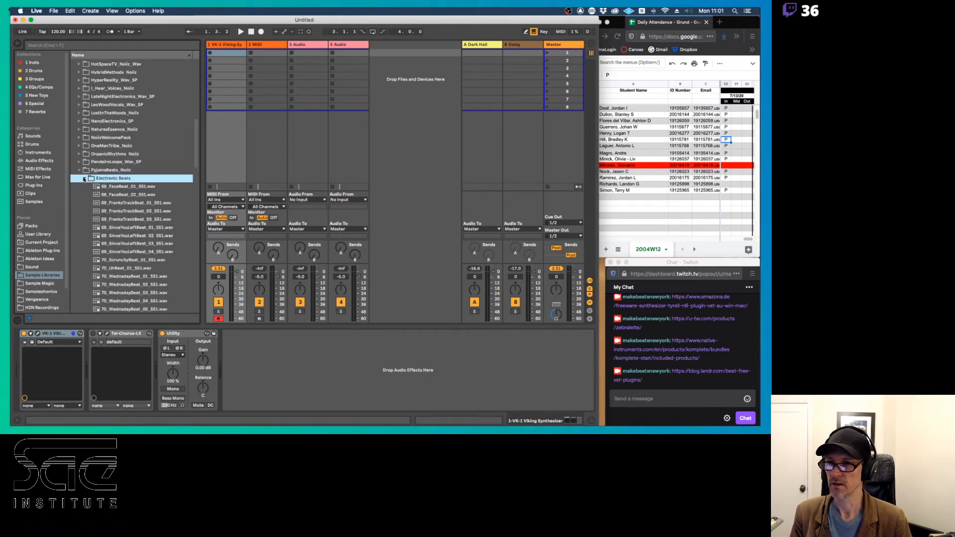
scroll(122, 202, down, 3)
click(121, 199)
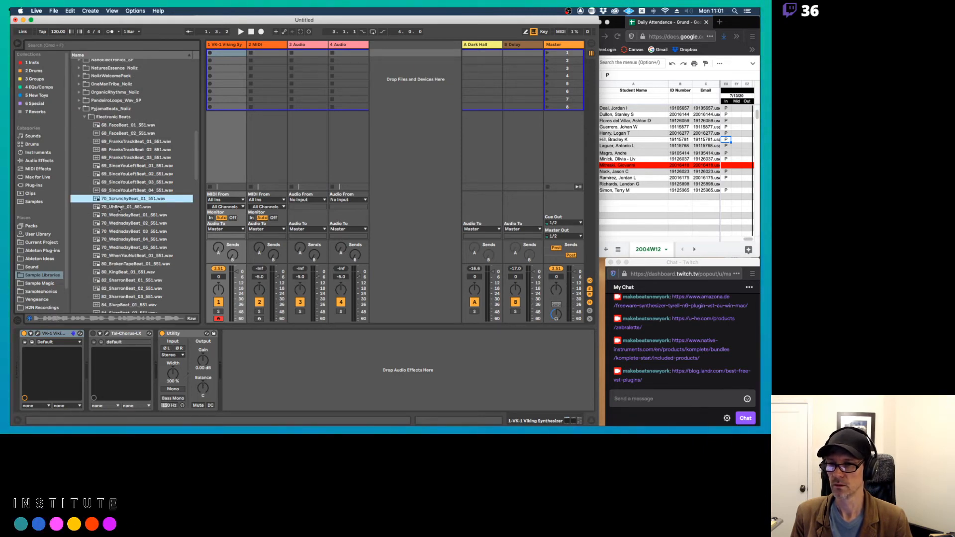
click(118, 215)
click(111, 232)
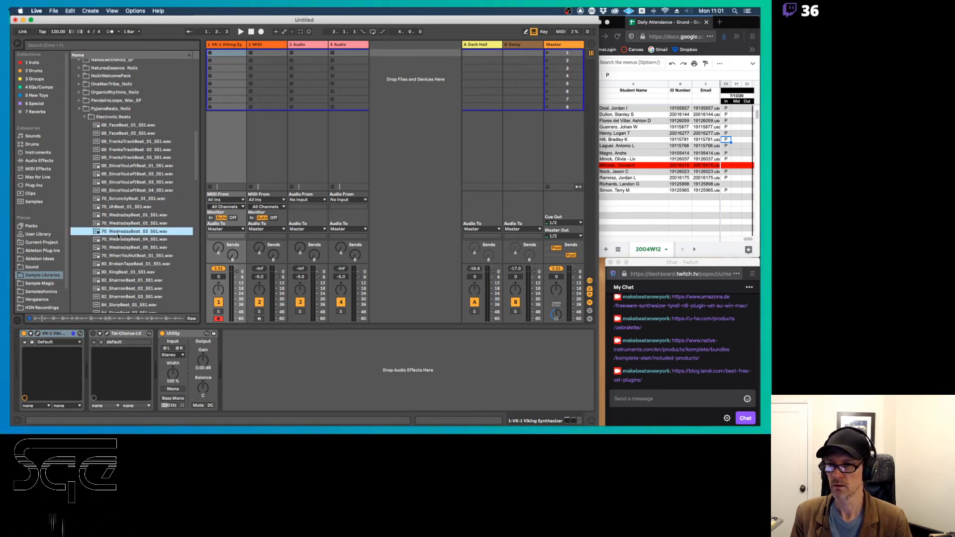
click(104, 226)
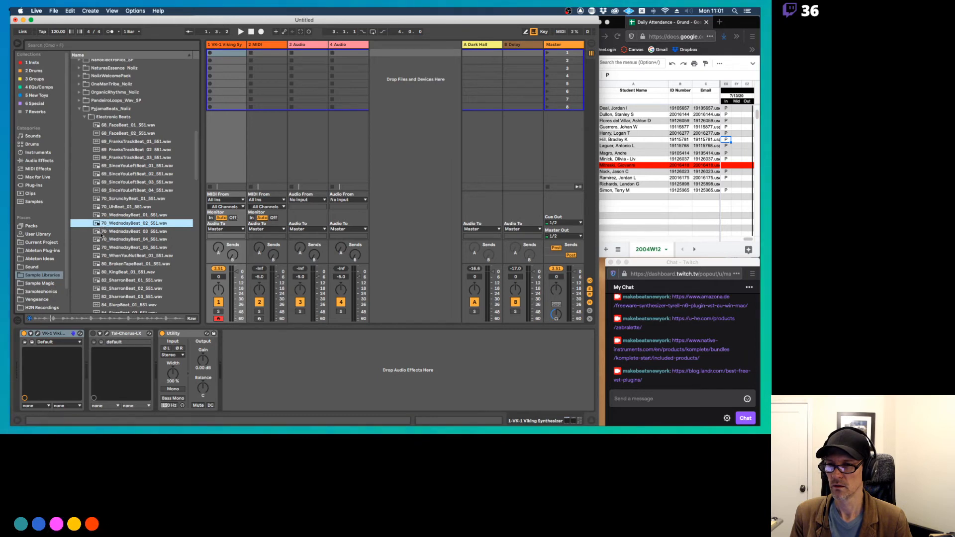
click(105, 239)
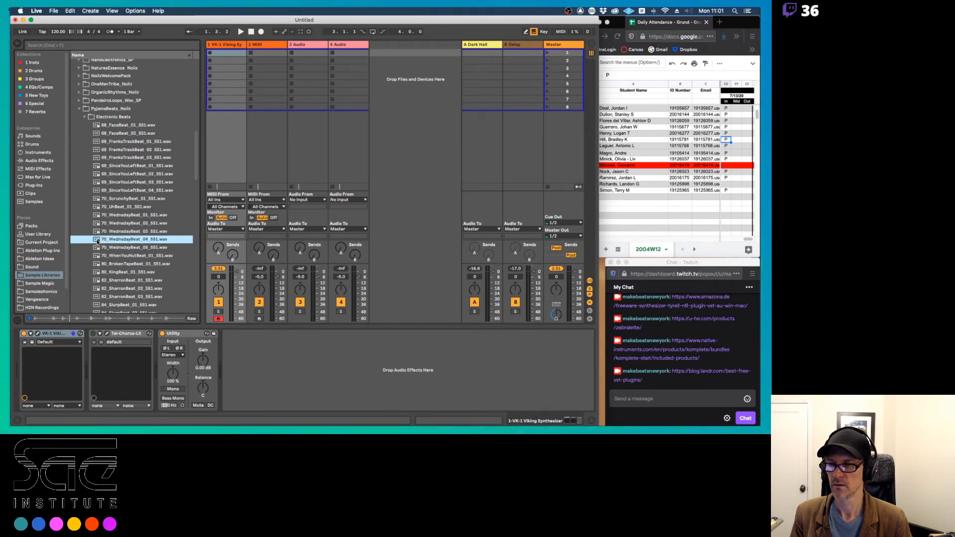
Step: Place 70_WednsdayBeat_03_SS1.wav in the first clip slot of track 3, launch it, and reset the track's volume to its default
click(99, 232)
drag(99, 231, 208, 124)
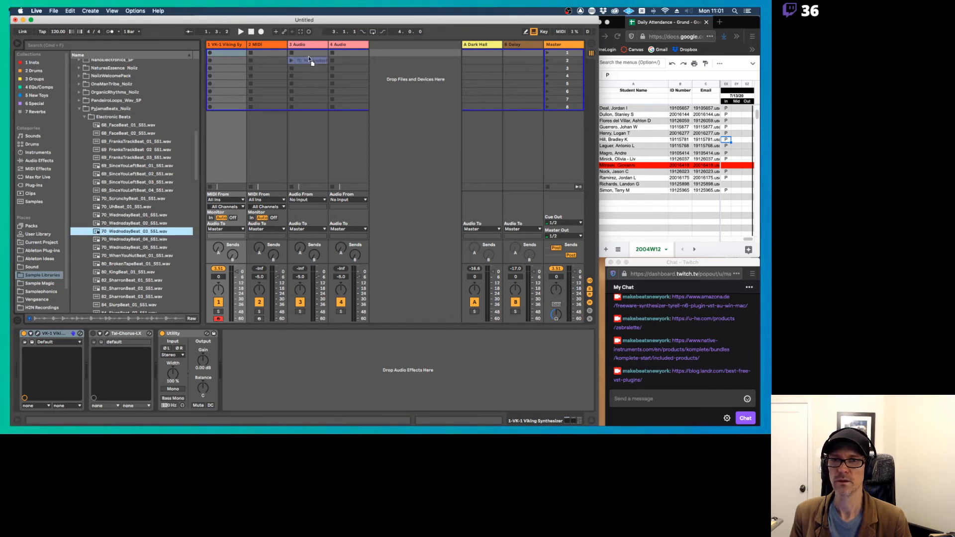
drag(309, 59, 308, 54)
click(292, 53)
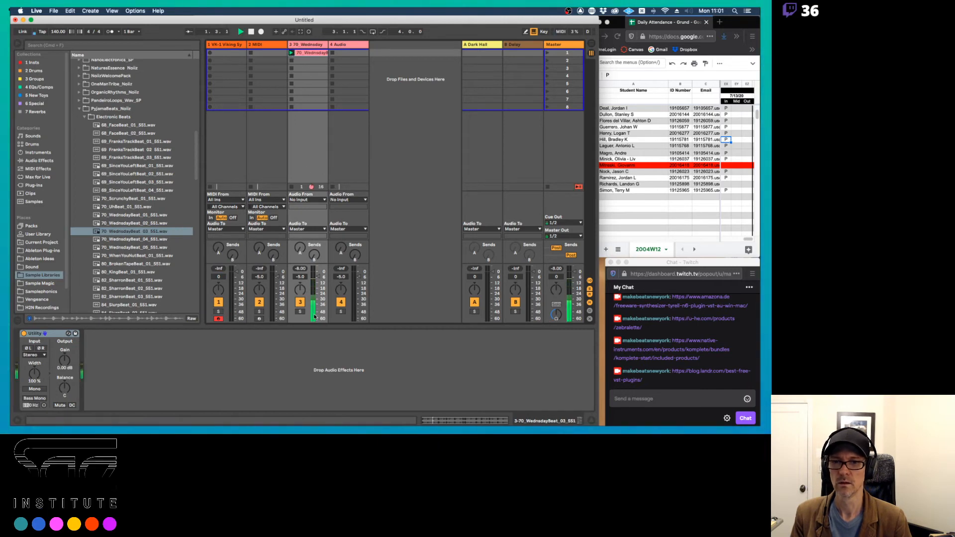
double_click(320, 276)
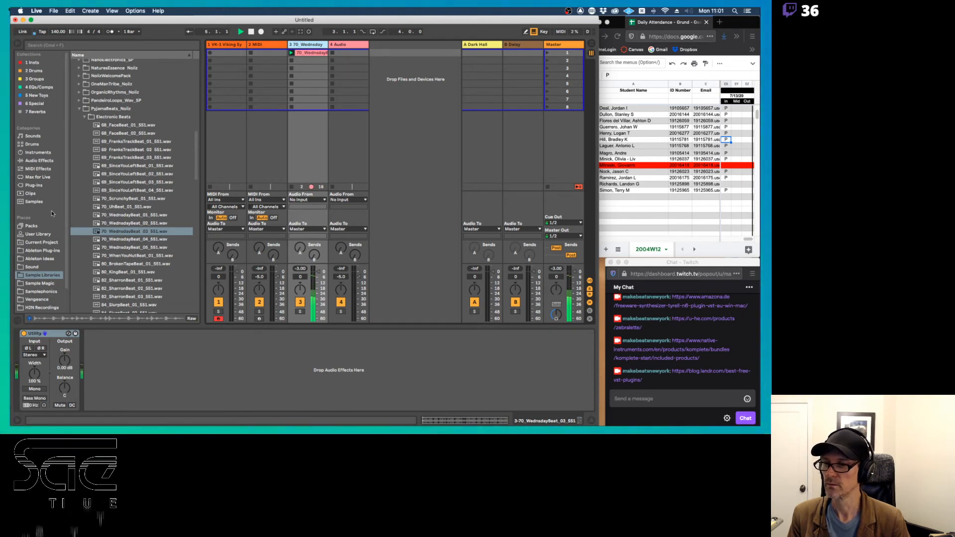
Step: Find Audio Damage's RoughRider3 VST by searching the plug-ins for "rough", add it to track 3 and place it before the Utility device
click(42, 185)
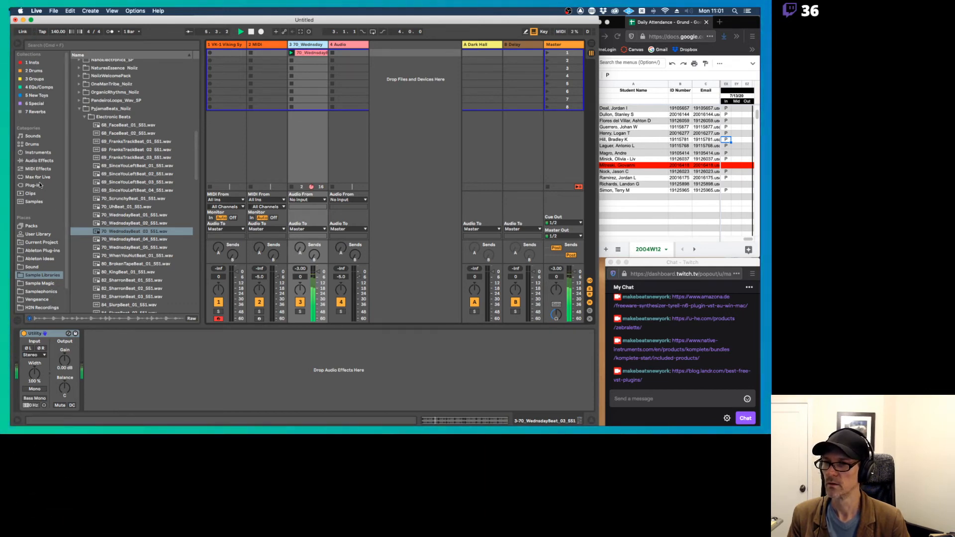
click(85, 44)
text(roug)
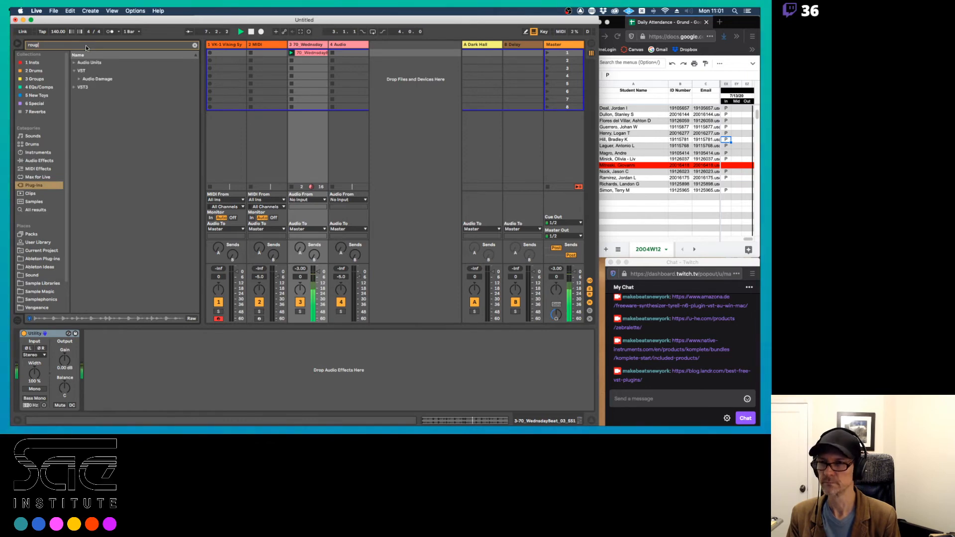
text(h)
click(79, 79)
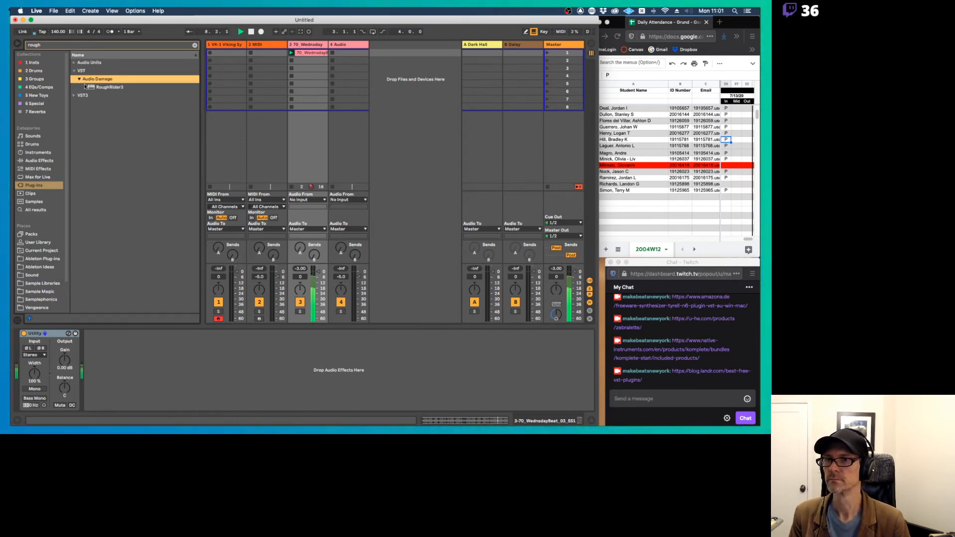
click(92, 88)
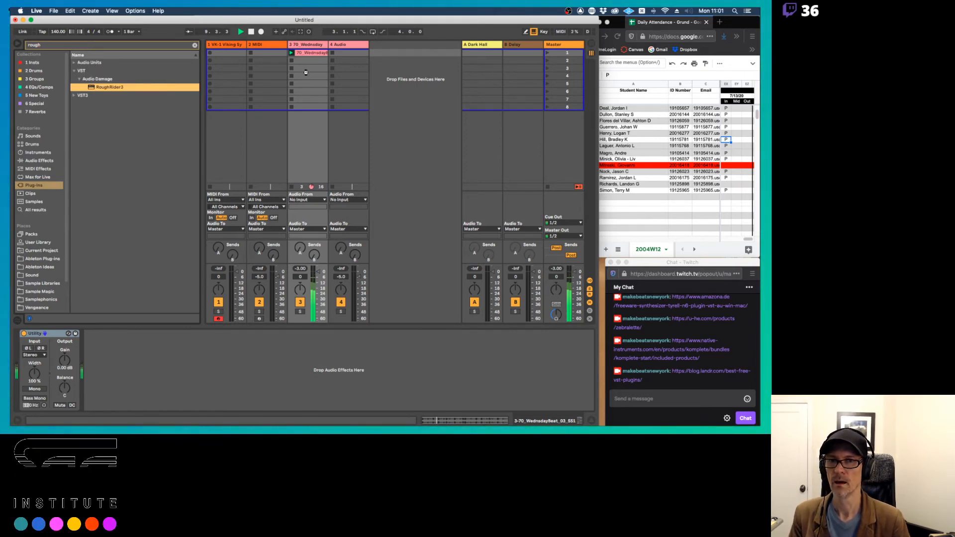
drag(306, 72, 306, 70)
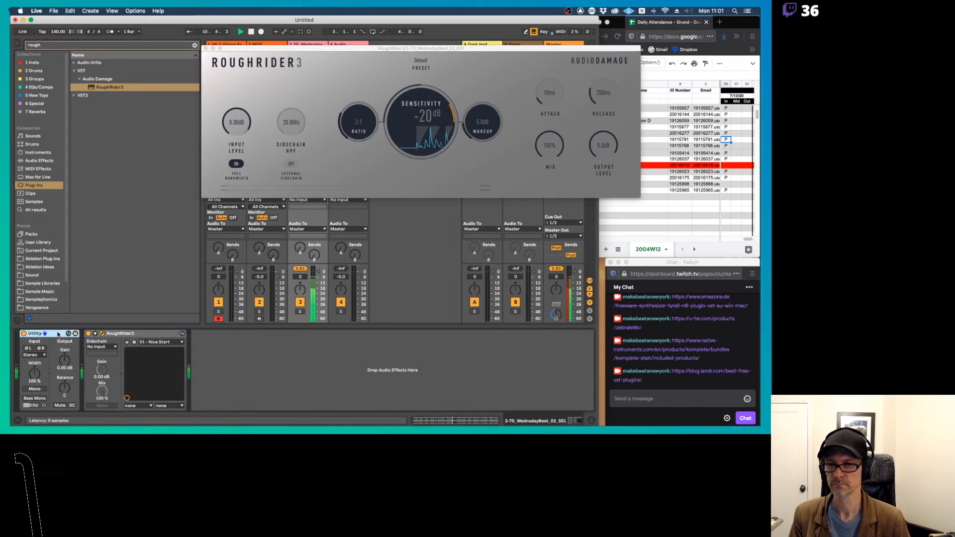
drag(57, 335, 247, 338)
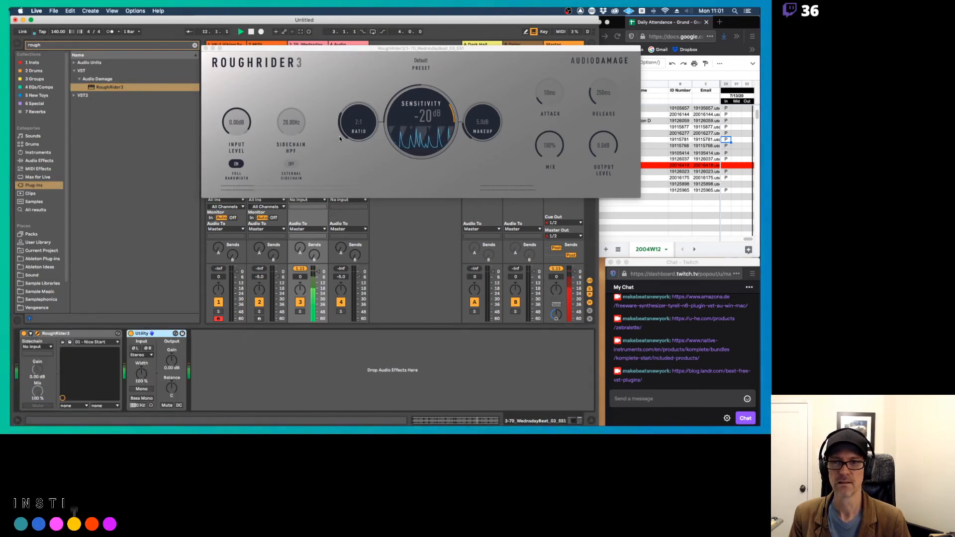
Step: Audition RoughRider3's factory presets on the loop, from 01 - Nice Start through OG - 01 - New York Parallel
click(416, 69)
click(421, 61)
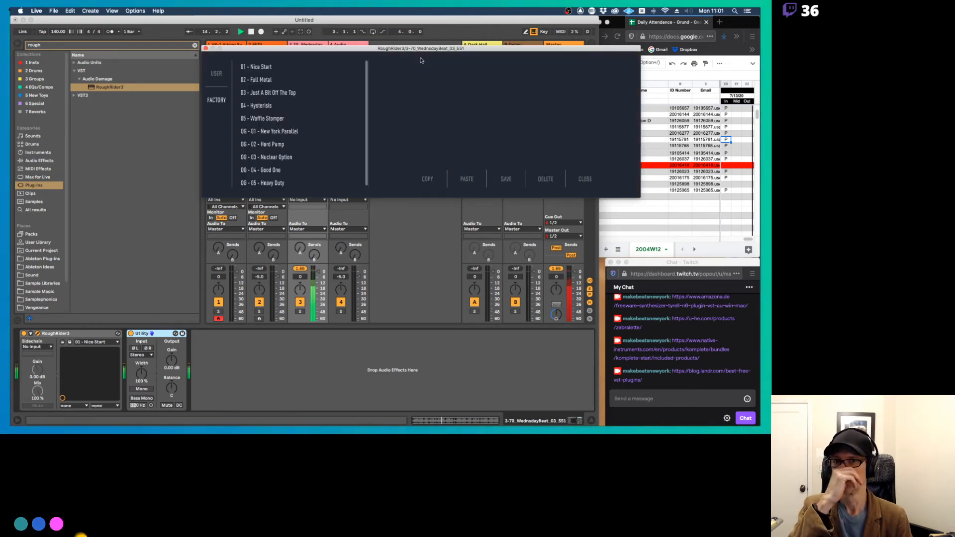
click(284, 67)
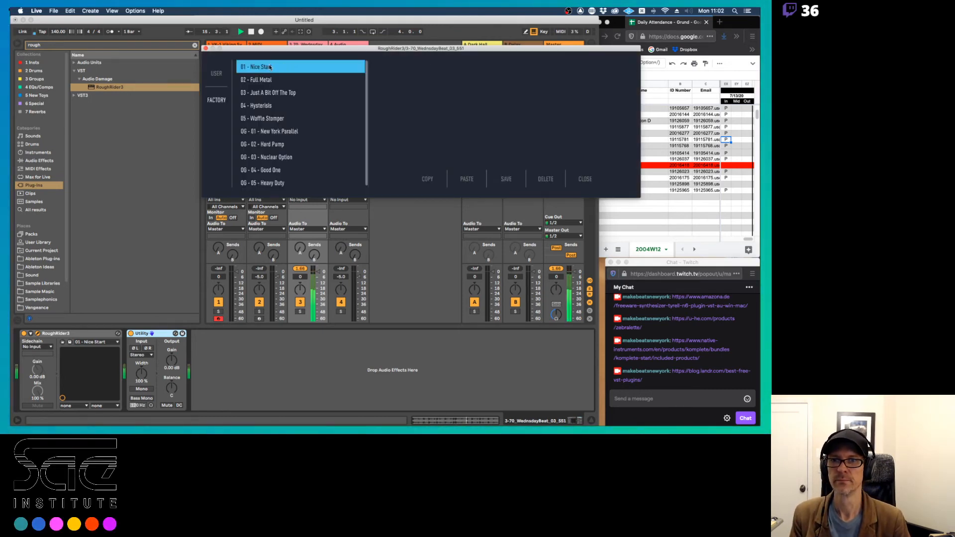
click(267, 80)
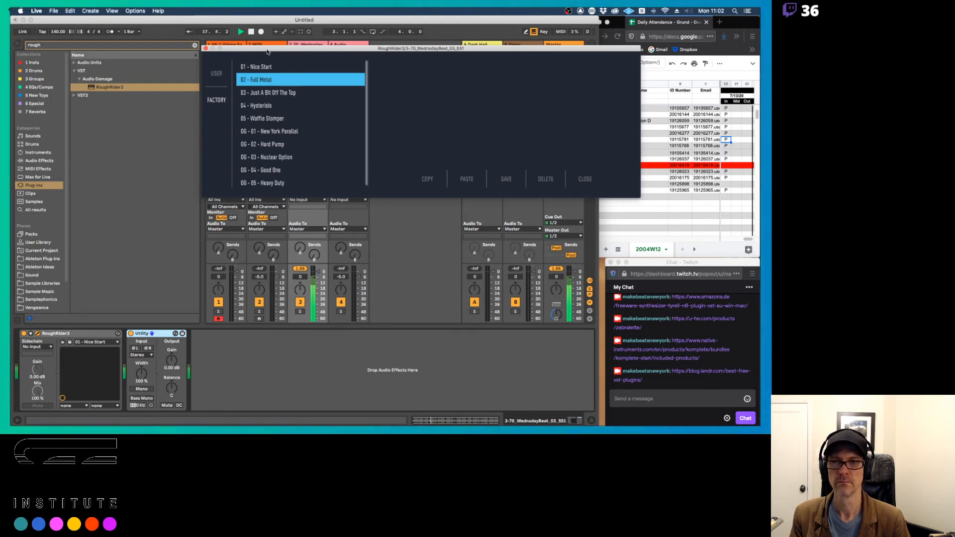
drag(267, 51, 217, 104)
click(212, 145)
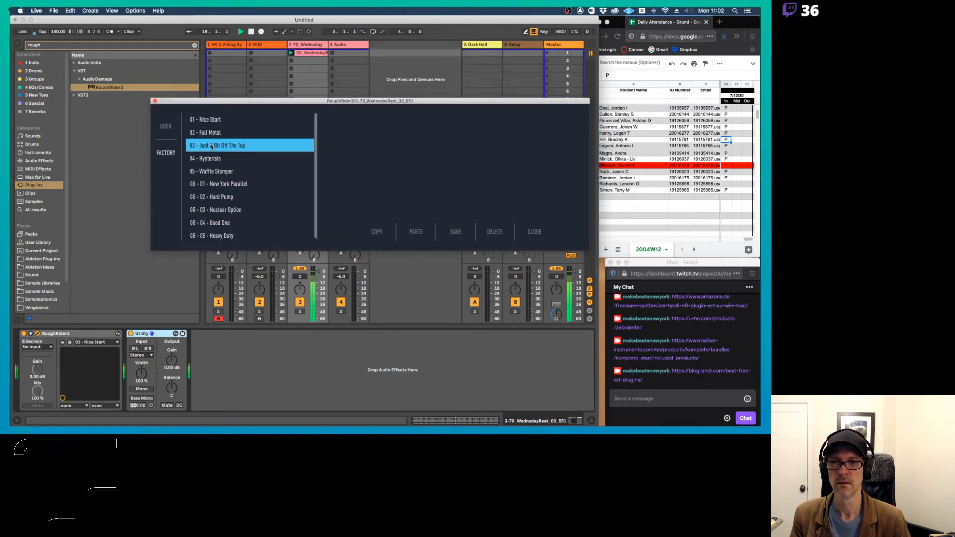
click(213, 158)
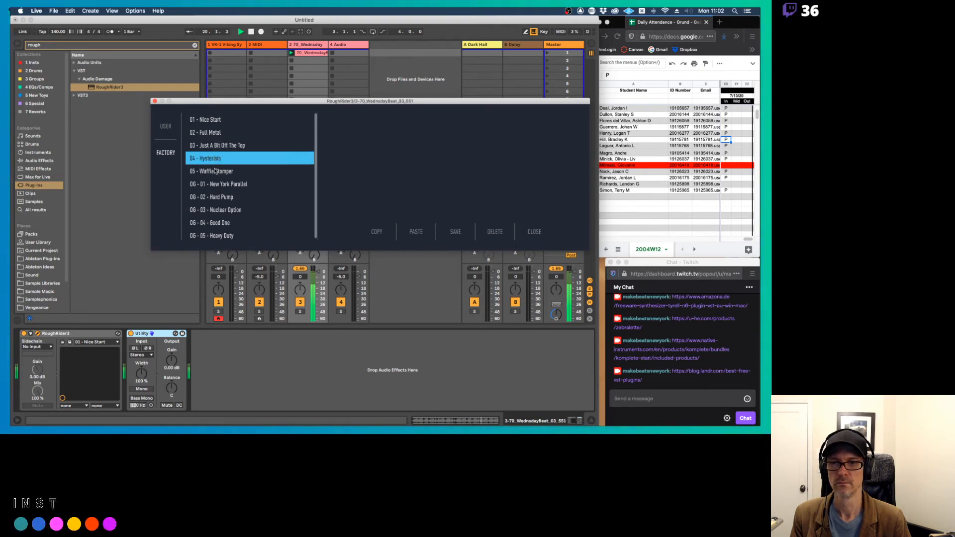
click(216, 172)
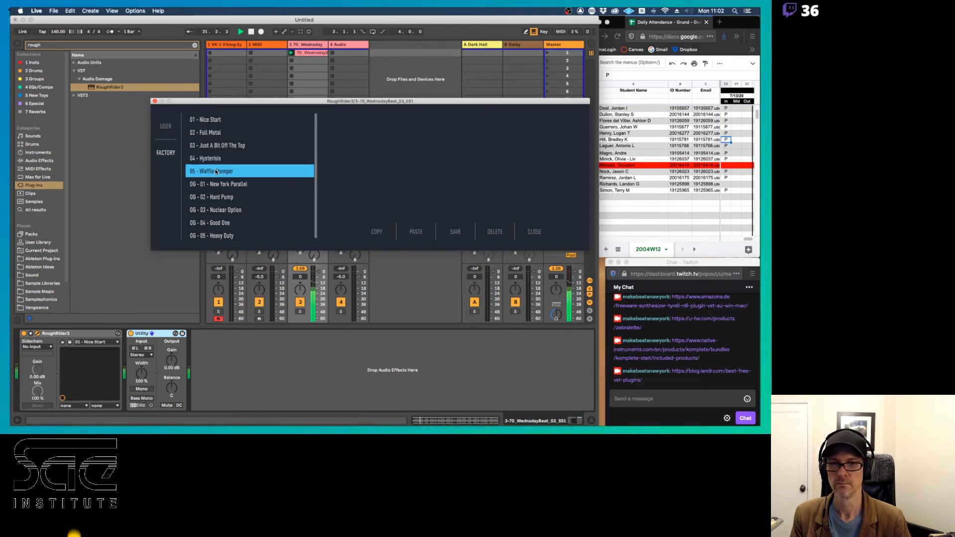
click(218, 184)
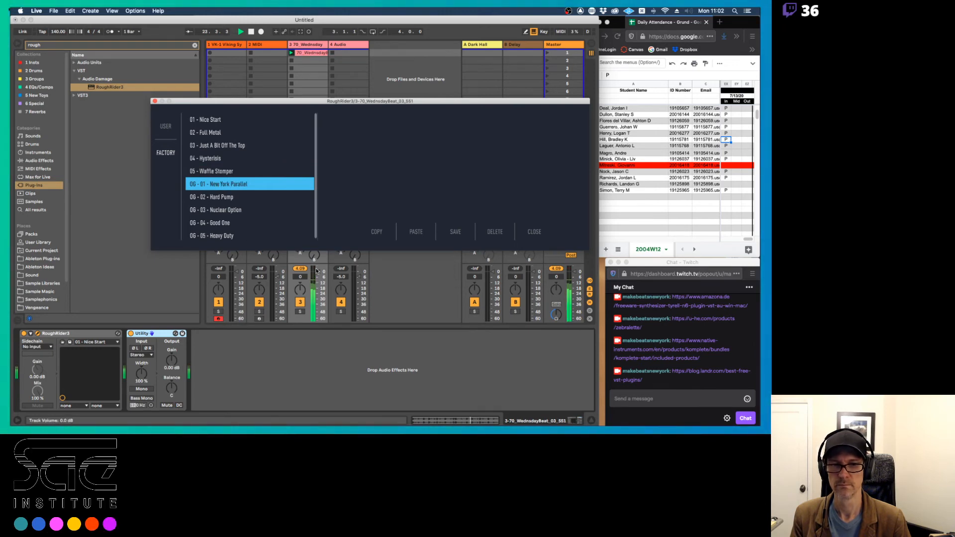
Step: Audition the OG presets Hard Pump, Nuclear Option, Good One and Heavy Duty, lowering track 3's volume to -7.0 dB
click(229, 198)
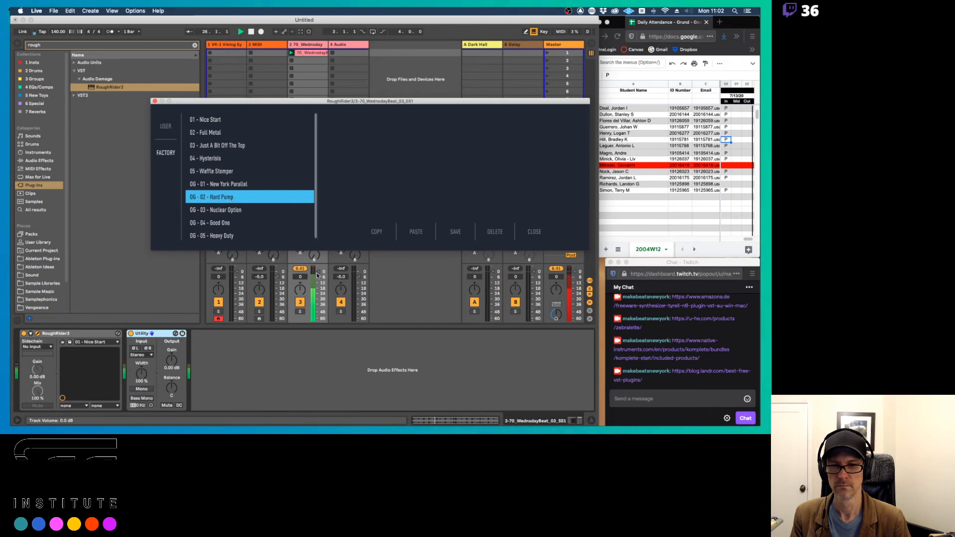
drag(317, 275, 317, 277)
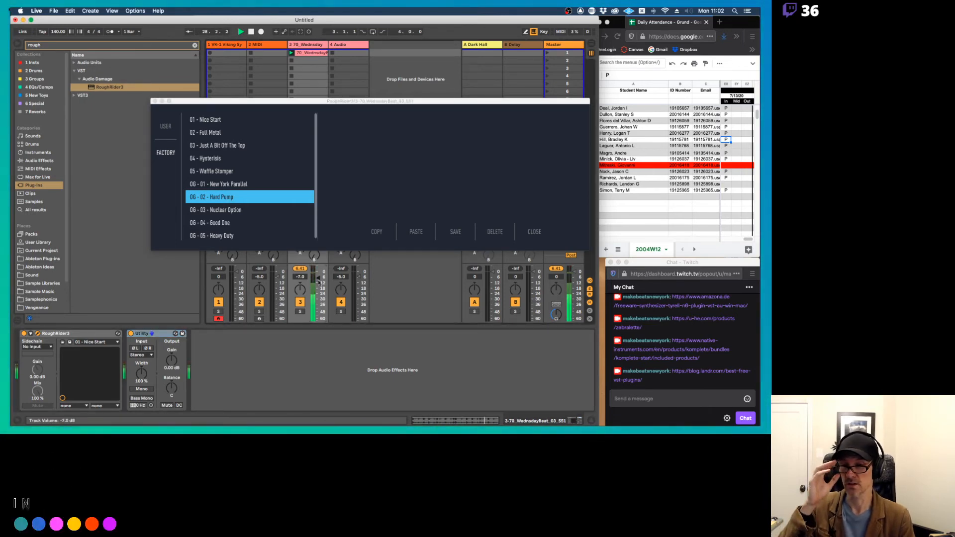
click(252, 211)
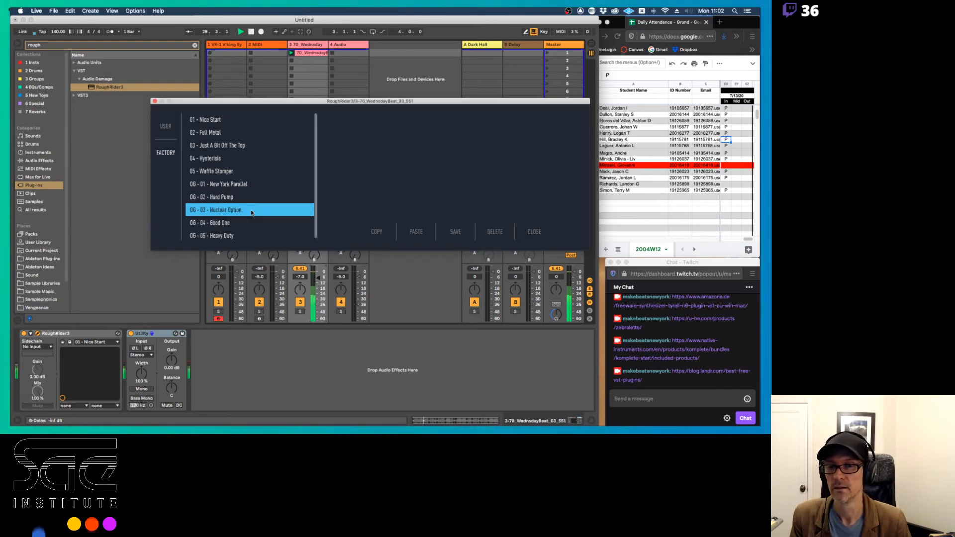
click(228, 223)
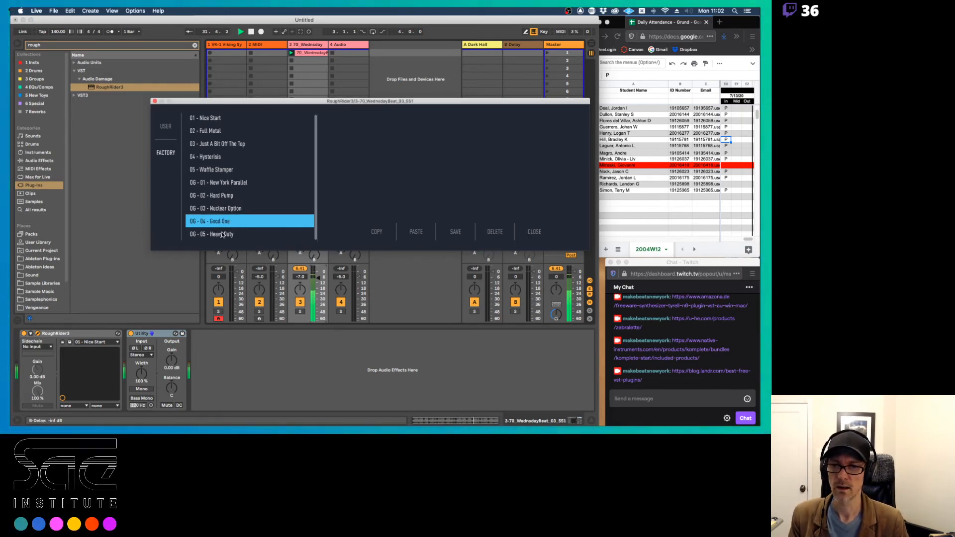
click(223, 234)
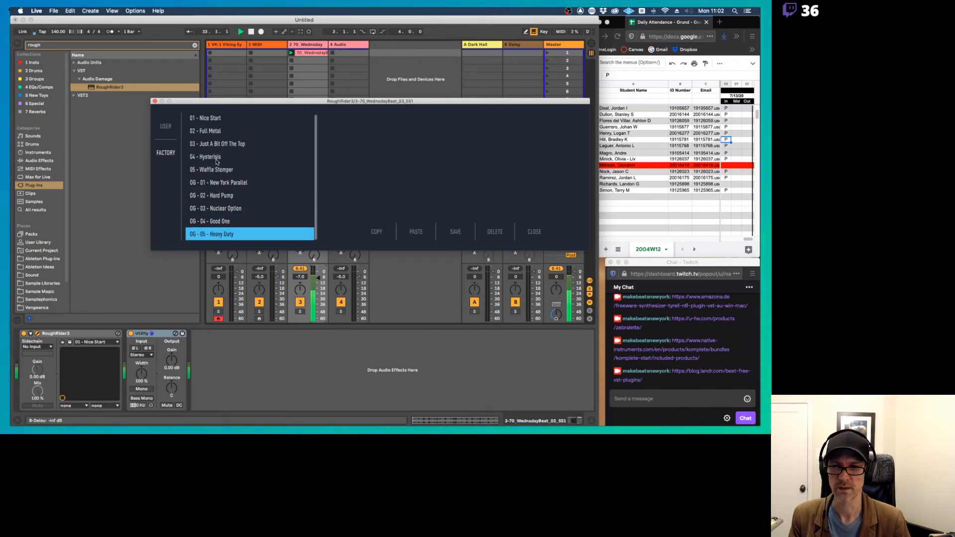
Step: Load the preset 03 - Just A Bit Off The Top, then set the ratio to 36:1 and the sensitivity to -22 dB
click(219, 143)
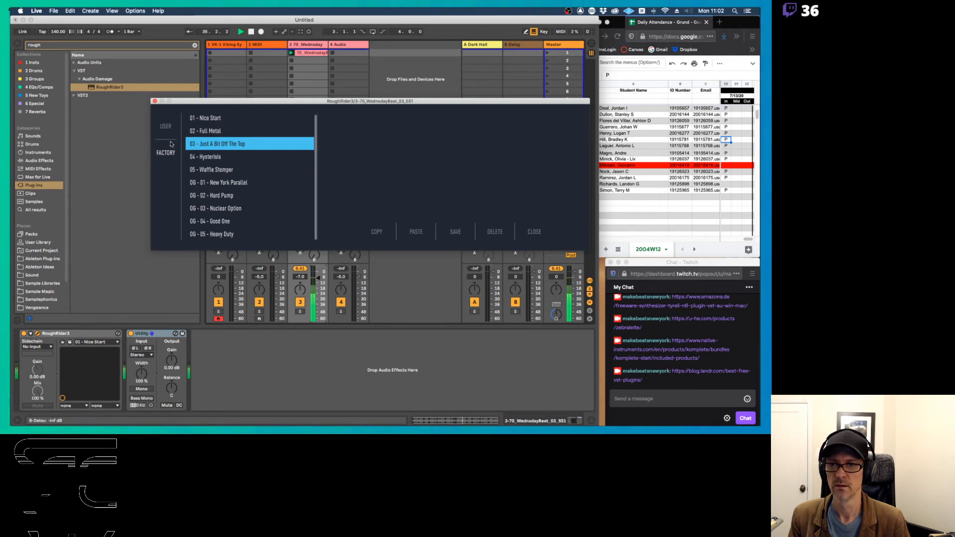
click(535, 232)
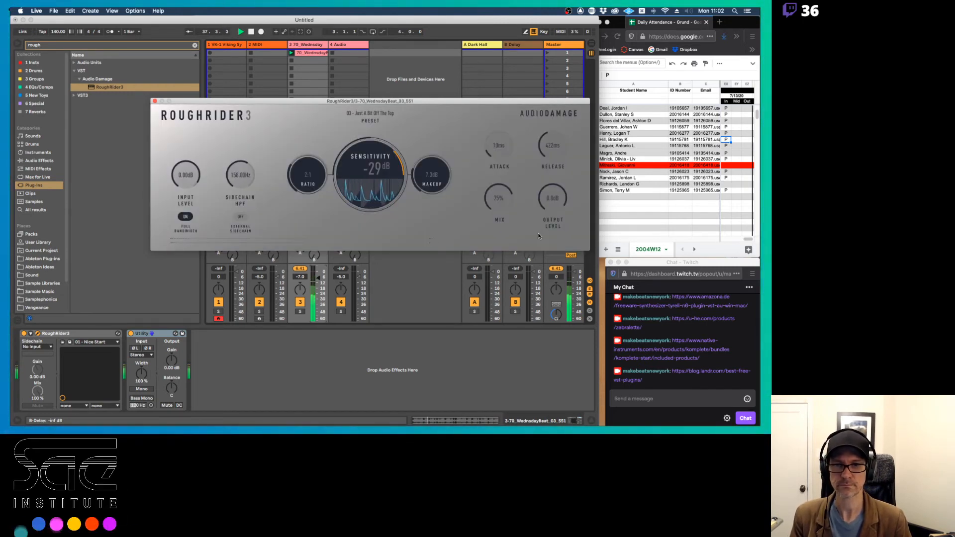
drag(307, 174, 312, 142)
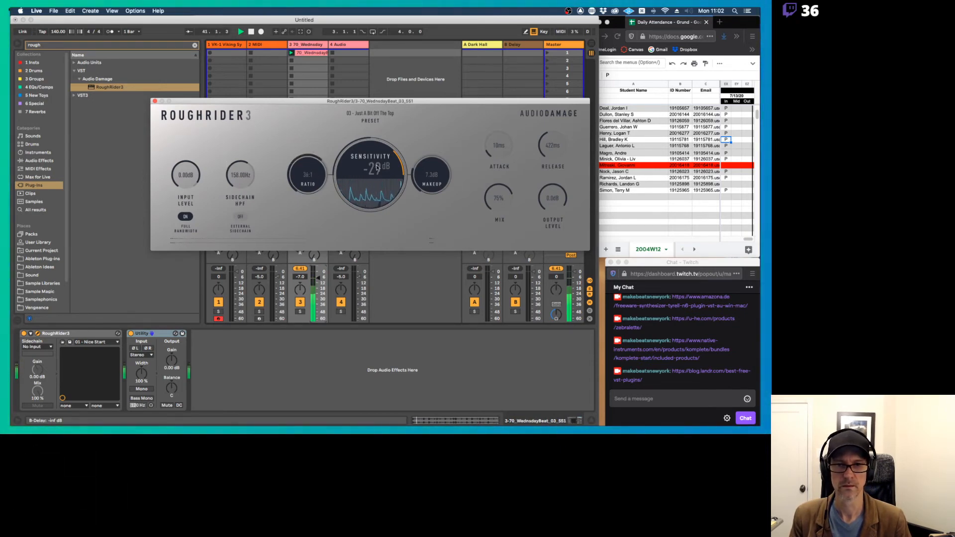
drag(377, 186, 372, 238)
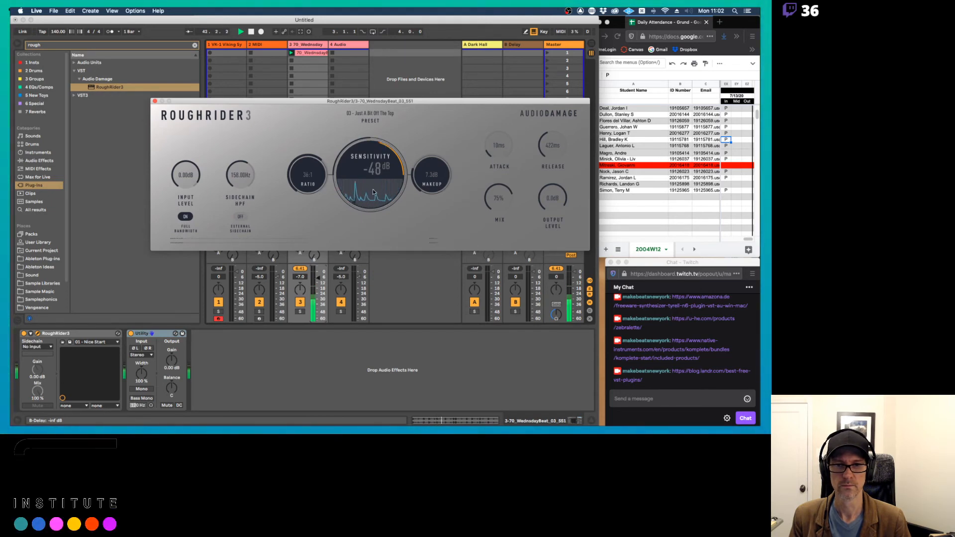
drag(374, 192, 374, 152)
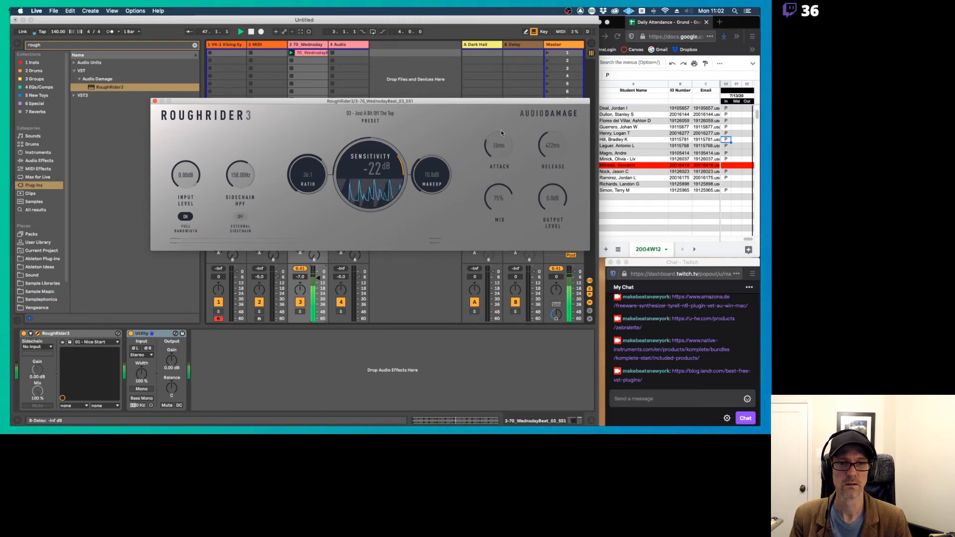
Step: Set the compressor's attack to about 65 ms, release to about 43 ms, sensitivity to -60 dB and ratio to 1000:1
drag(501, 133, 505, 100)
drag(550, 155, 509, 156)
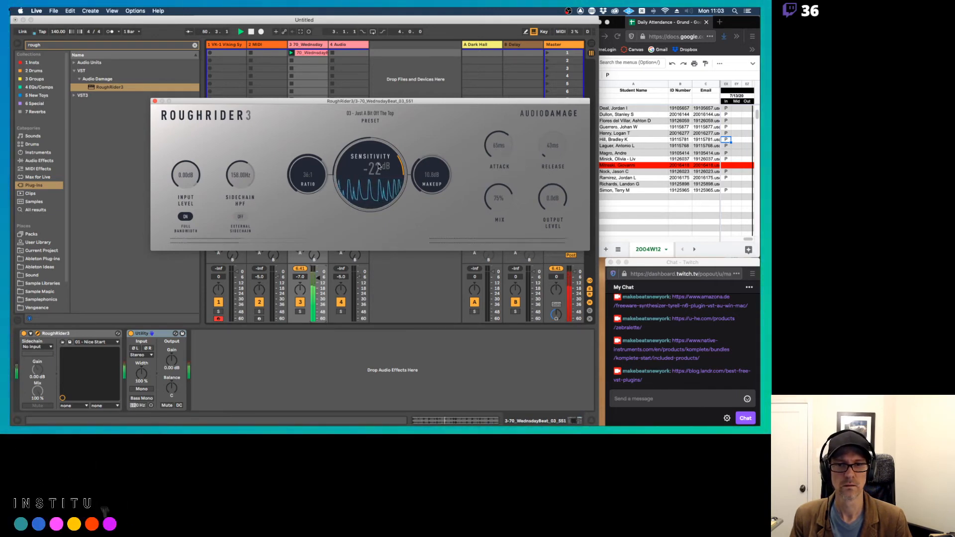
drag(379, 166, 374, 228)
drag(301, 173, 295, 95)
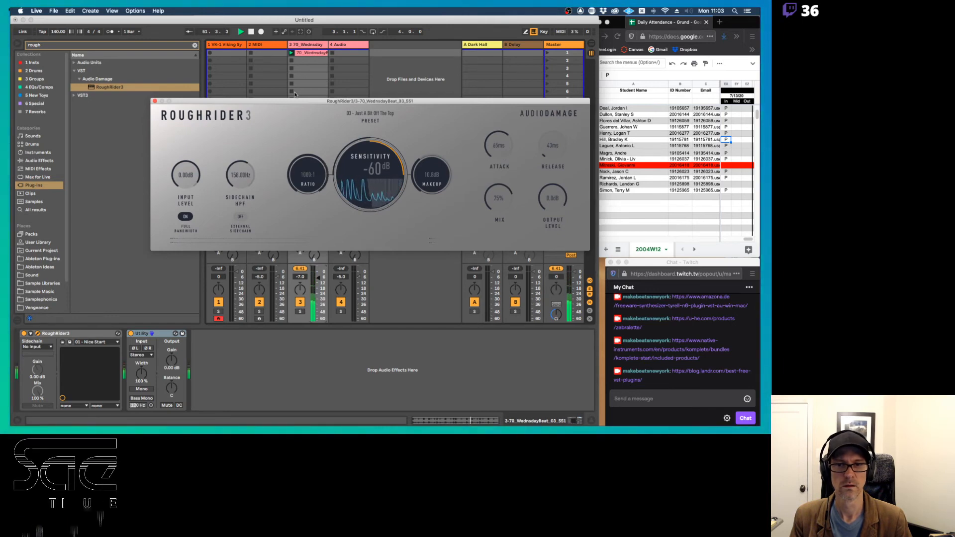
Step: Compare the compressed loop with the mix at 0%, restore the mix to 100% and raise the makeup gain to about 21.9 dB
drag(499, 201, 506, 301)
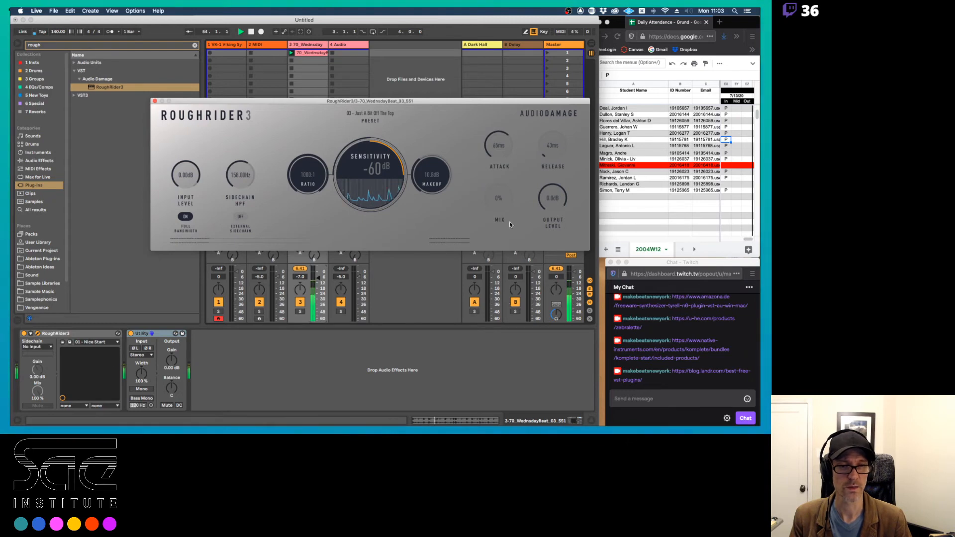
double_click(500, 198)
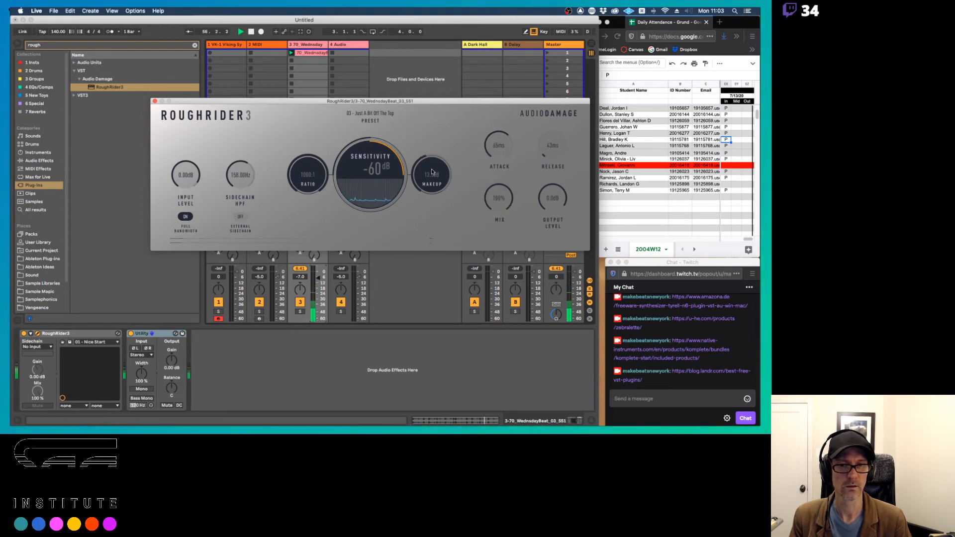
drag(433, 156, 432, 142)
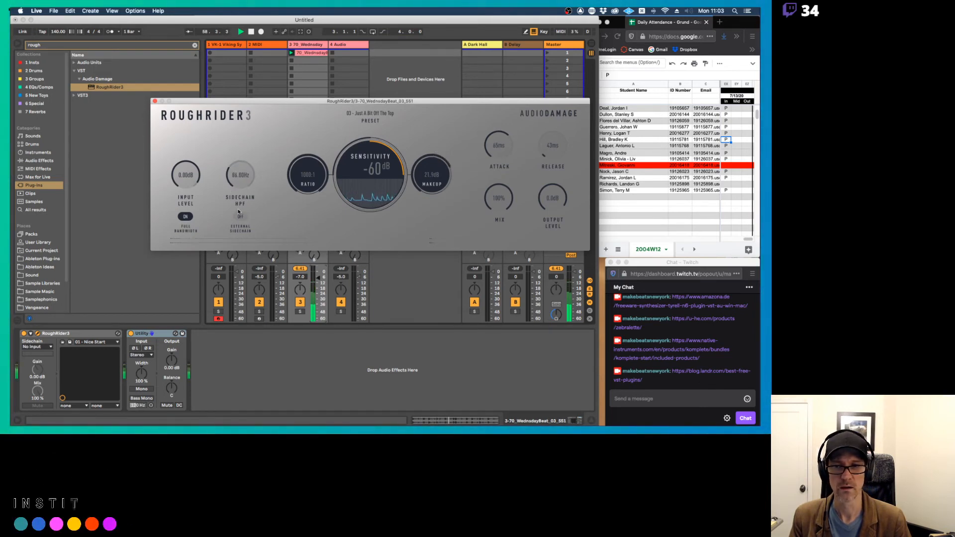
Step: Set the sidechain high-pass filter to about 250 Hz and turn on the external sidechain, keeping full bandwidth on
drag(242, 186, 244, 181)
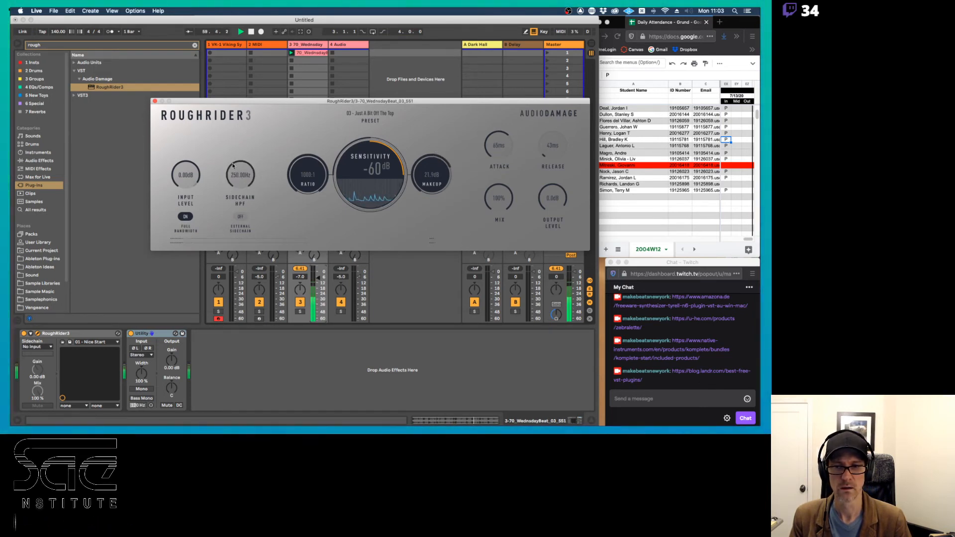
click(241, 217)
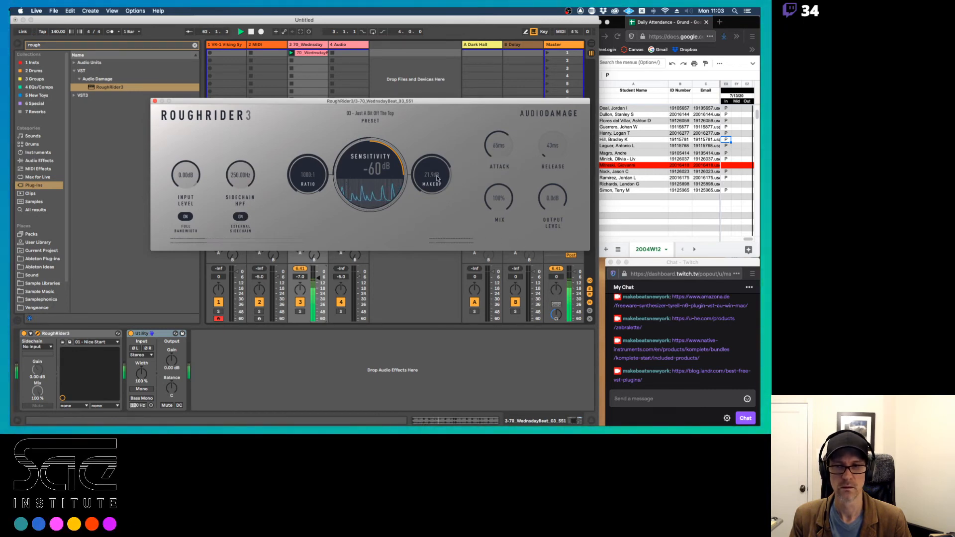
click(185, 216)
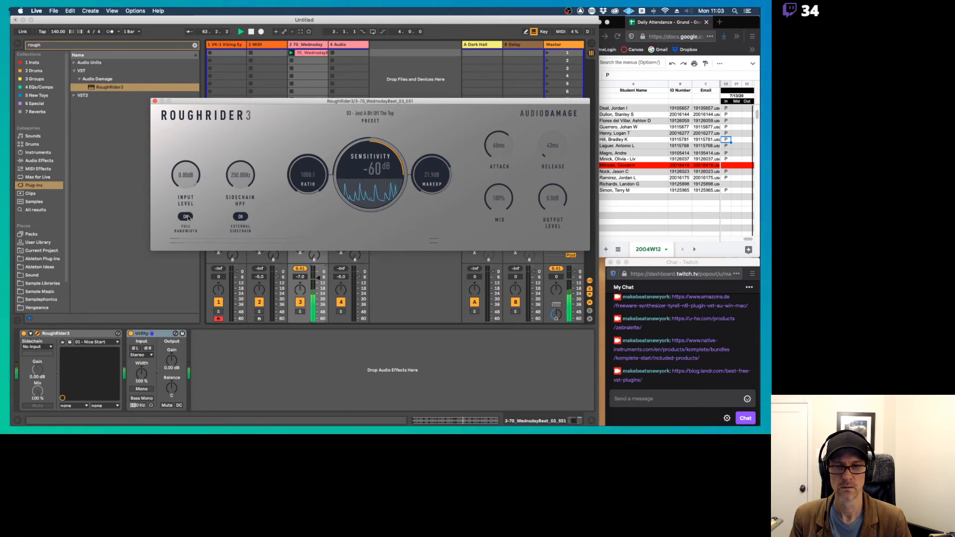
Step: Set the attack to about 89 ms, the release to about 10 ms, the makeup gain to about 24.5 dB and the mix to 47%
drag(414, 182, 435, 201)
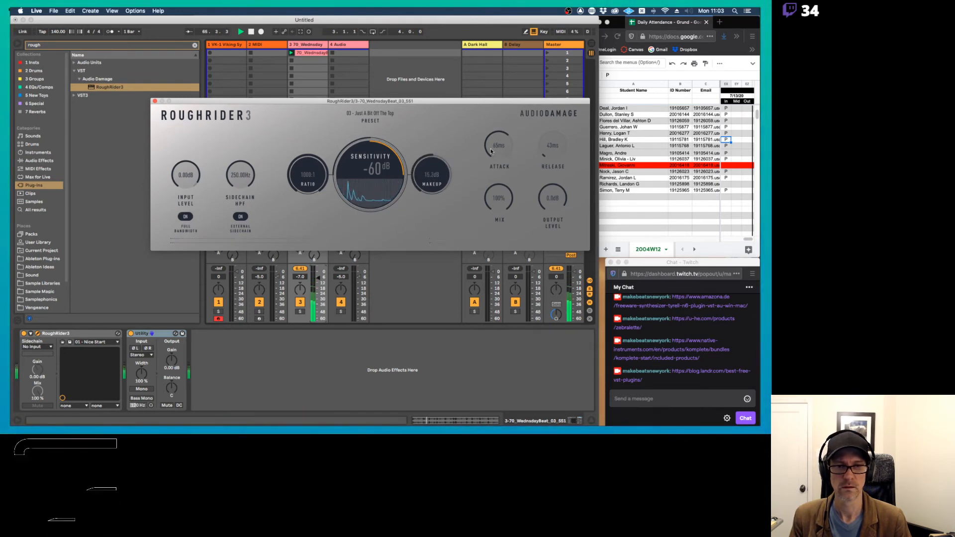
drag(496, 125, 496, 122)
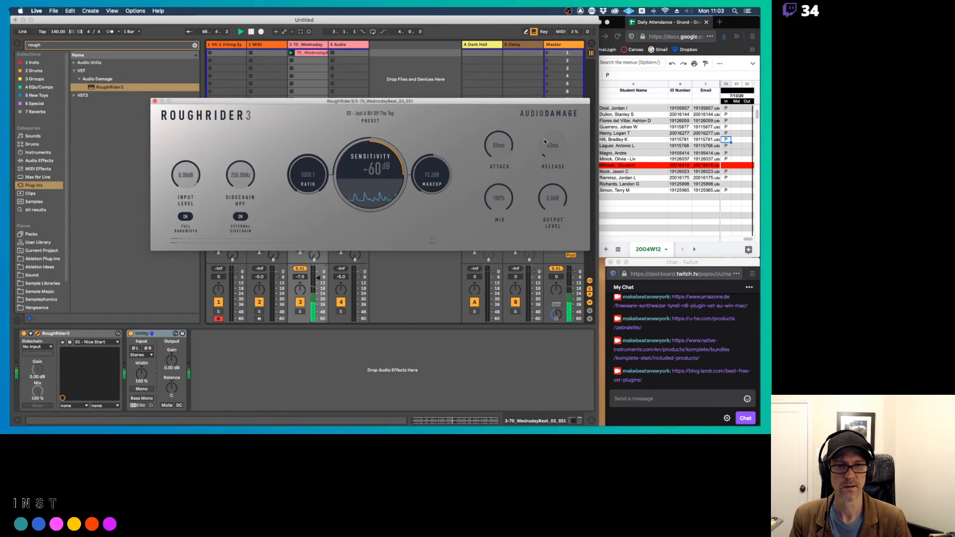
drag(546, 145, 547, 167)
drag(431, 177, 436, 150)
drag(502, 195, 506, 266)
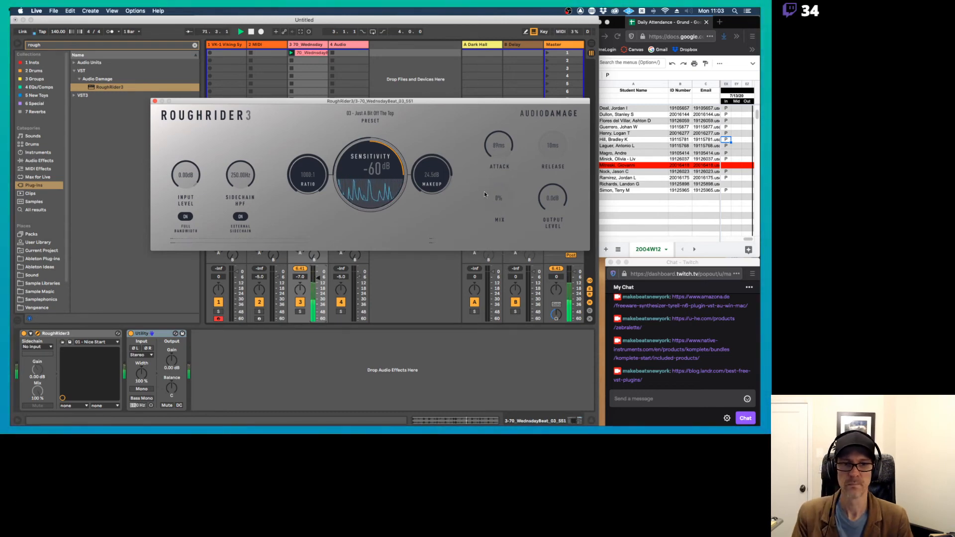
drag(494, 185, 493, 151)
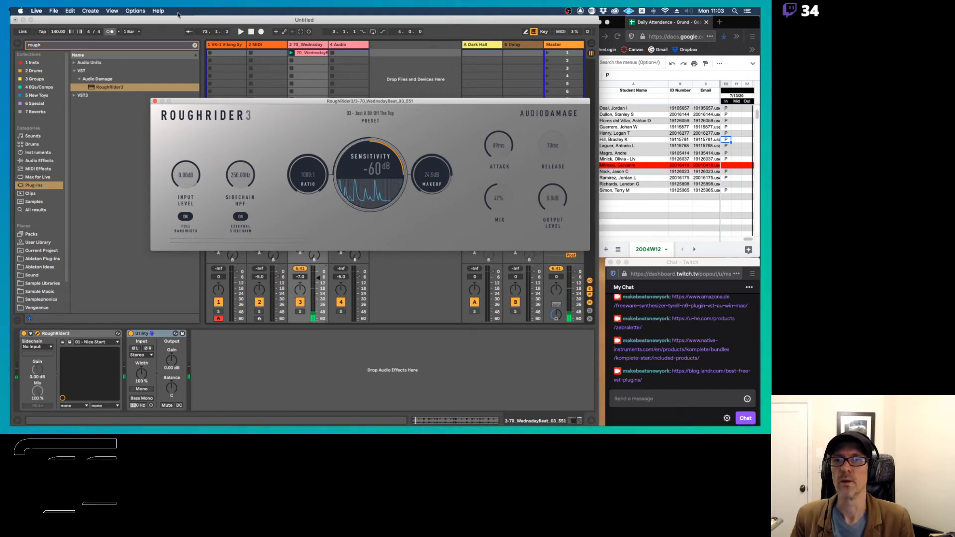
Step: Clear the browser search and open the 125 beats folder inside Sample Magic's TribalTechHouse wavs
click(190, 50)
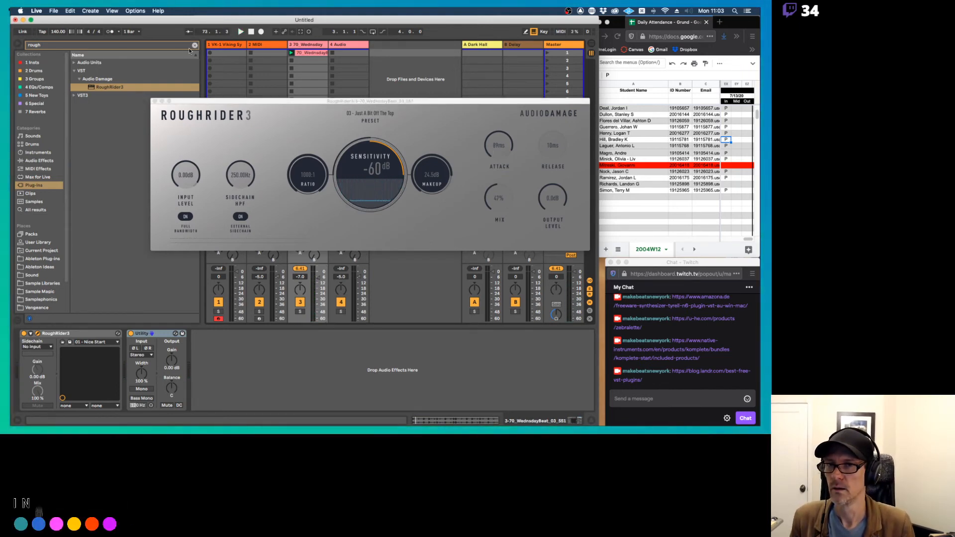
click(194, 46)
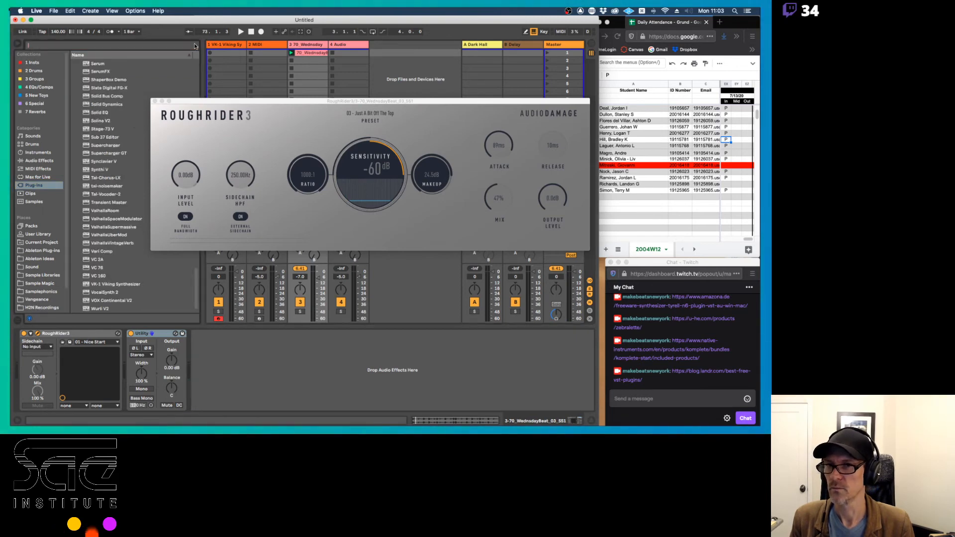
click(39, 283)
drag(216, 102, 346, 130)
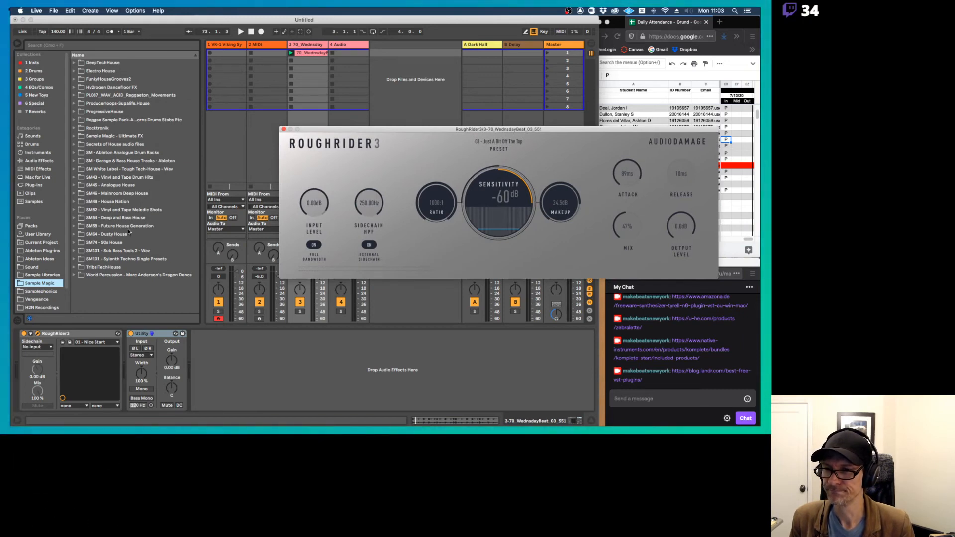
click(88, 267)
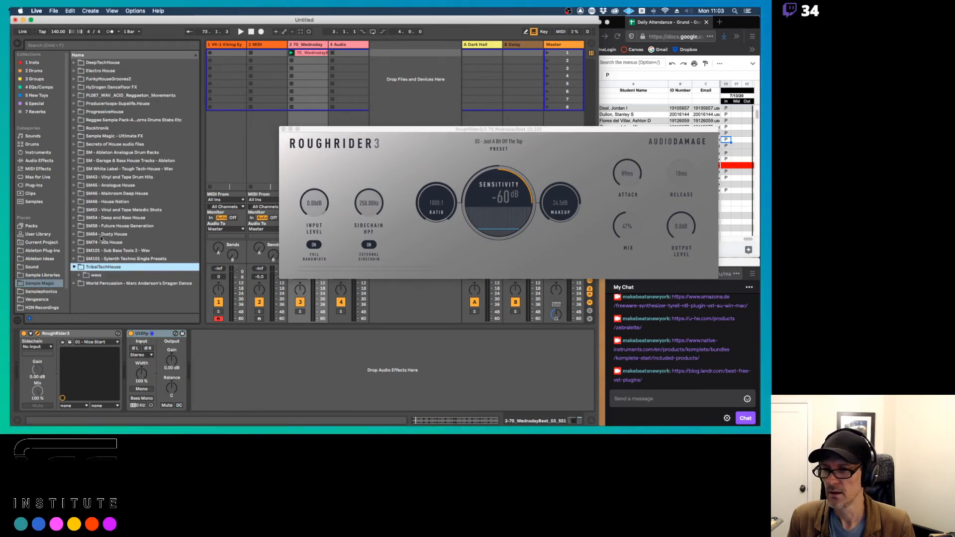
click(79, 276)
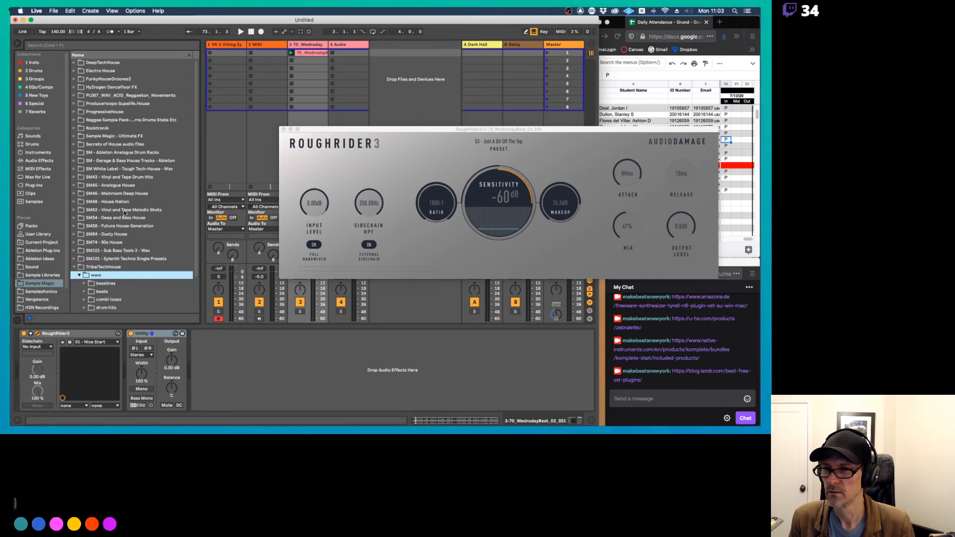
scroll(123, 210, down, 3)
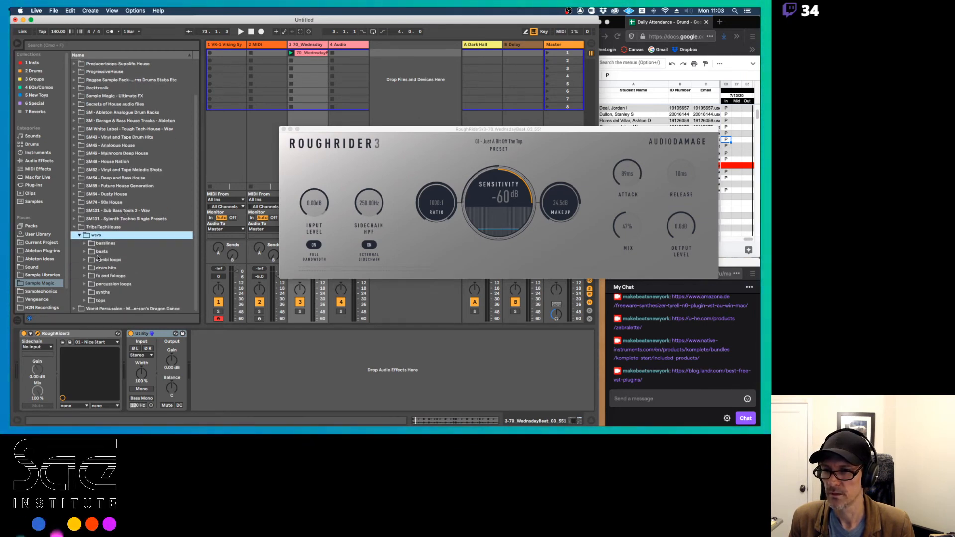
click(84, 251)
click(90, 259)
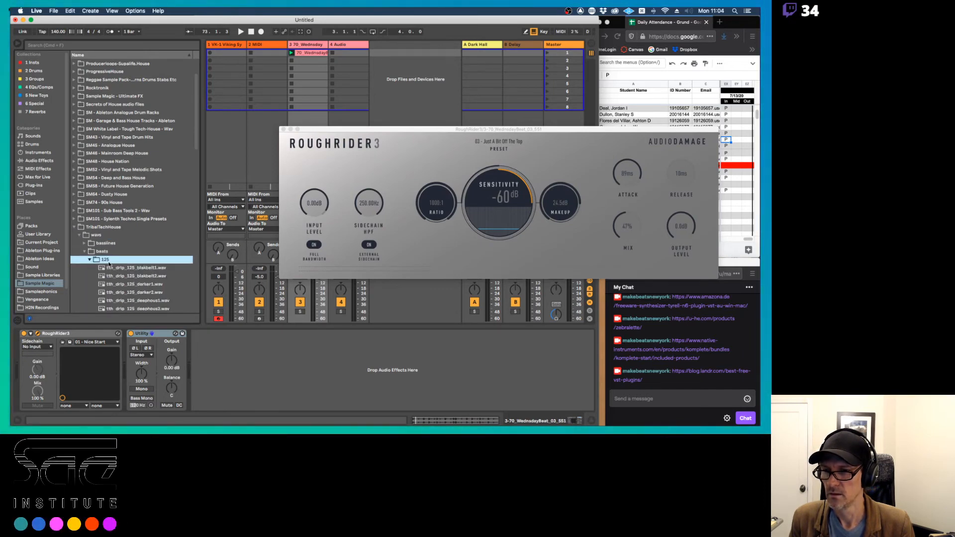
Step: Audition the 125 BPM drum loops, add the darker2 loop to the second clip slot of the drum loop track and launch it
key(Down)
key(Down)
key(Down)
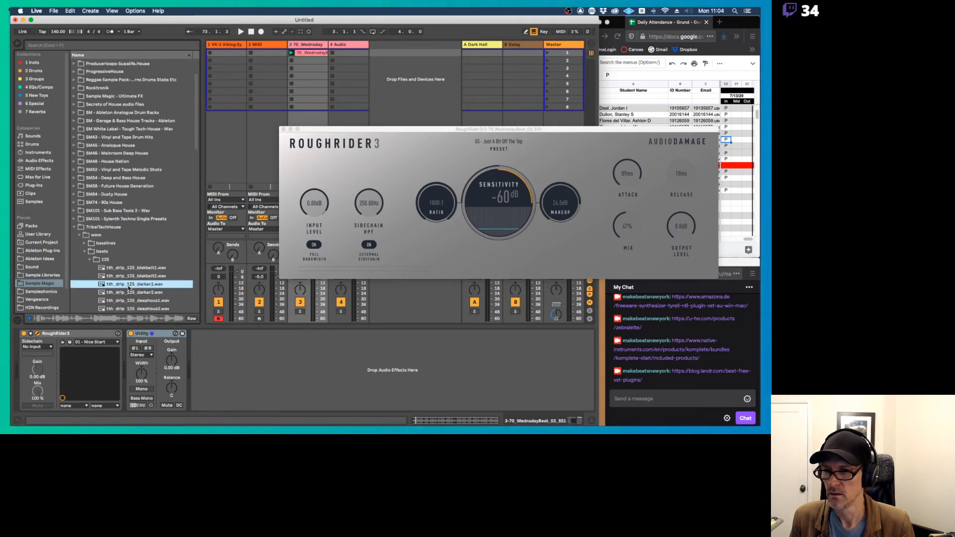
key(Down)
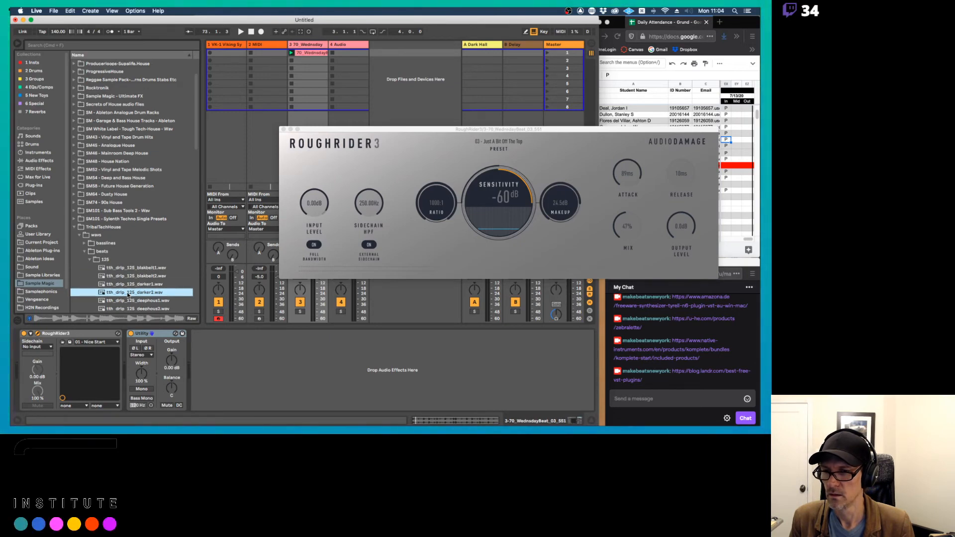
drag(128, 294, 267, 113)
drag(307, 77, 299, 61)
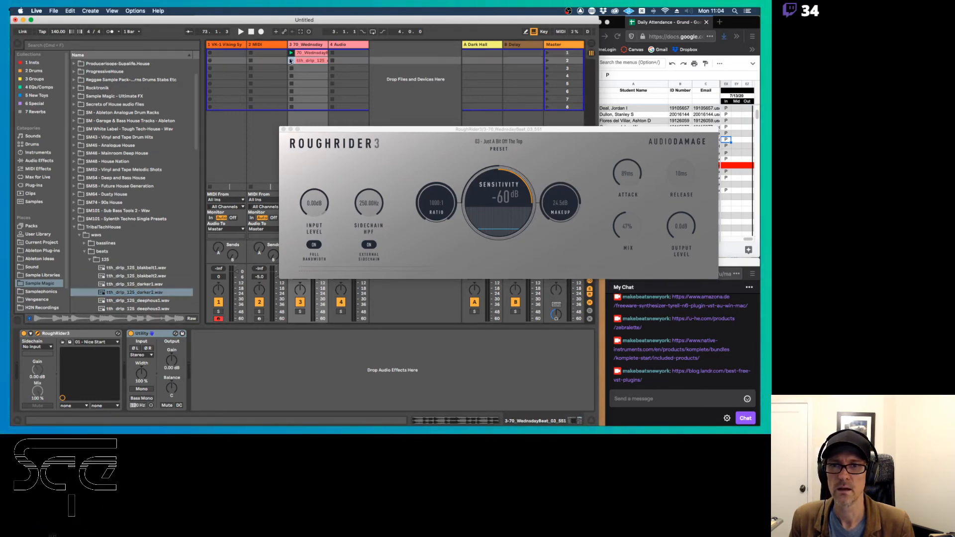
click(291, 61)
drag(356, 129, 314, 101)
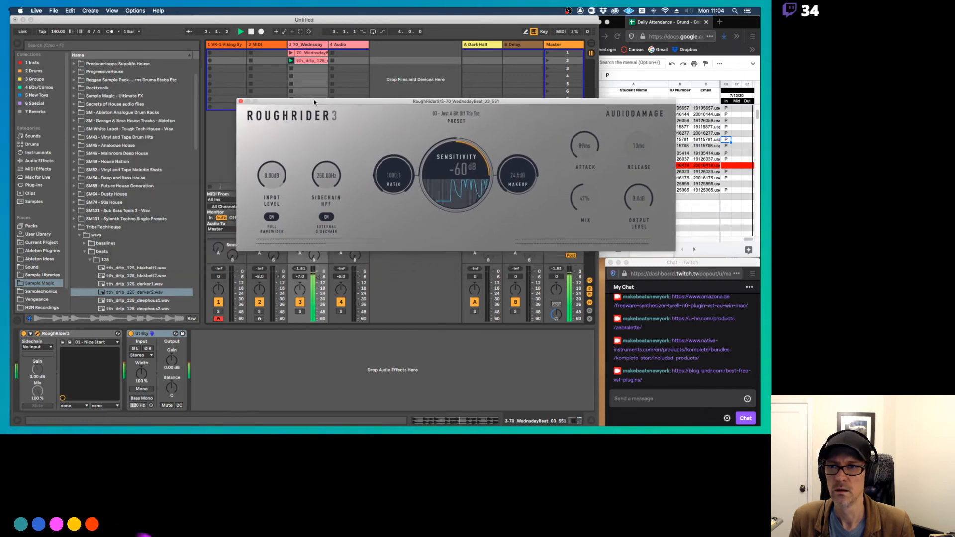
Step: Set the project tempo to 125 BPM
drag(58, 31, 58, 41)
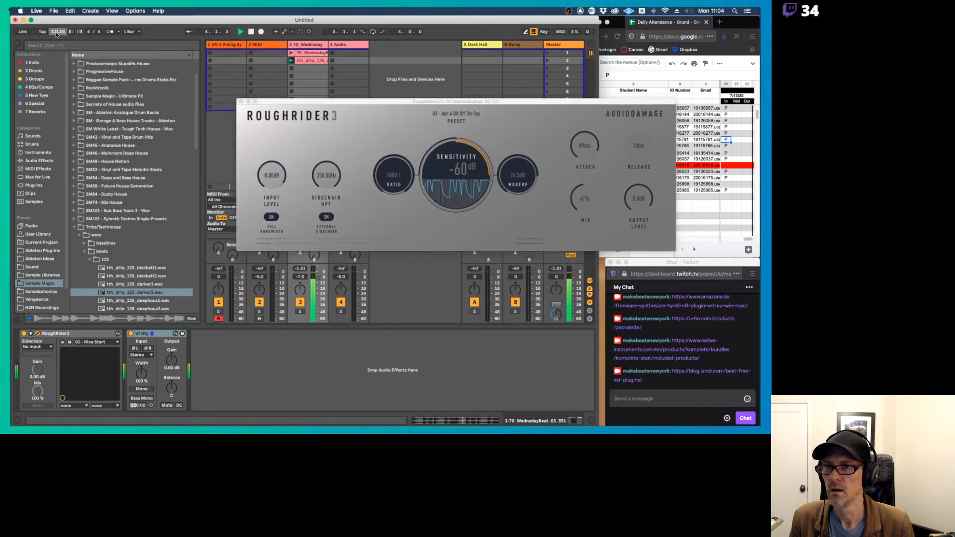
text(125)
key(Return)
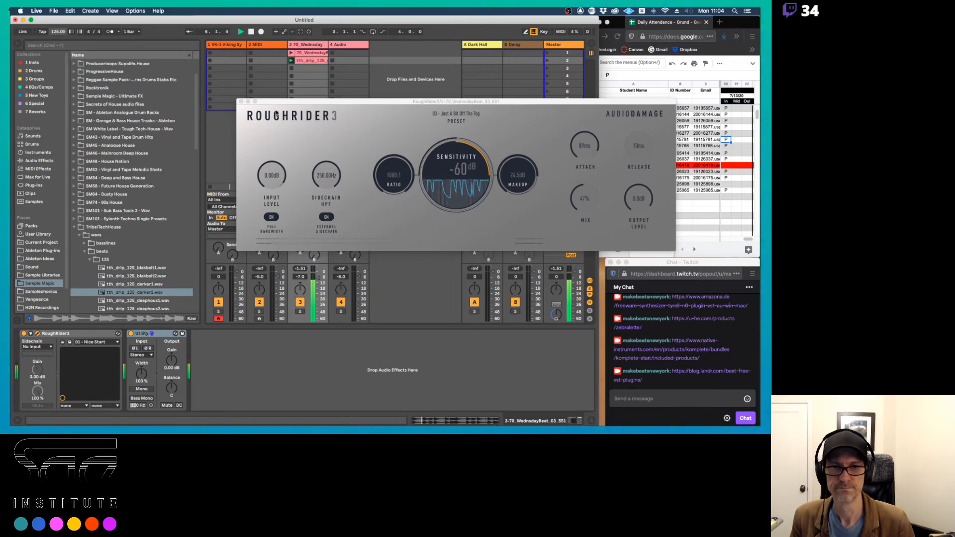
Step: Compare the new loop with the compressor mix at 0%, and raise the mix to 100%
drag(360, 102, 236, 104)
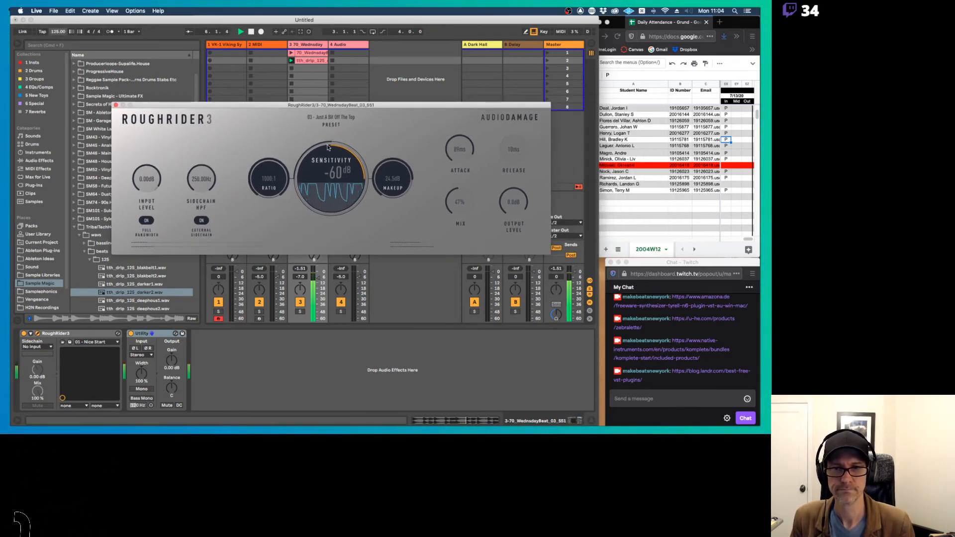
drag(459, 203, 486, 394)
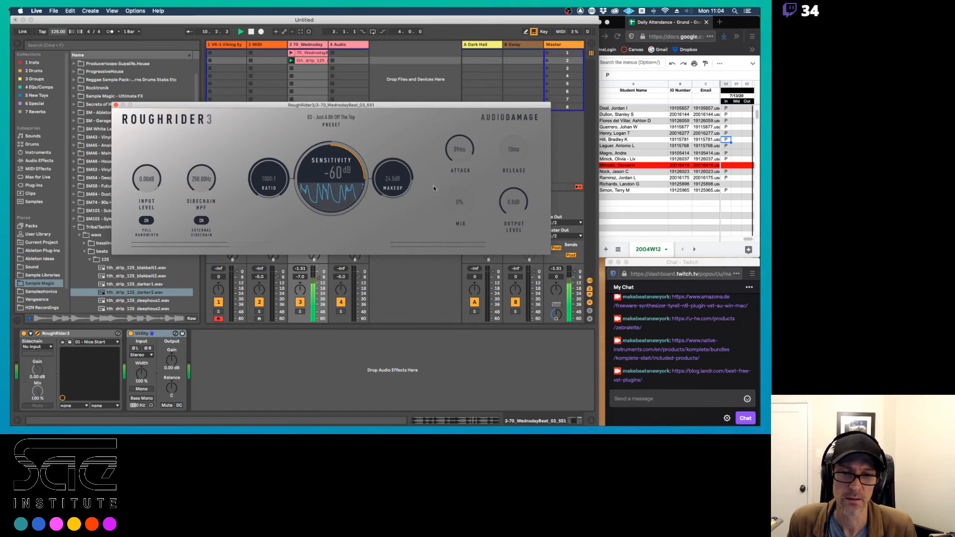
drag(464, 203, 461, 102)
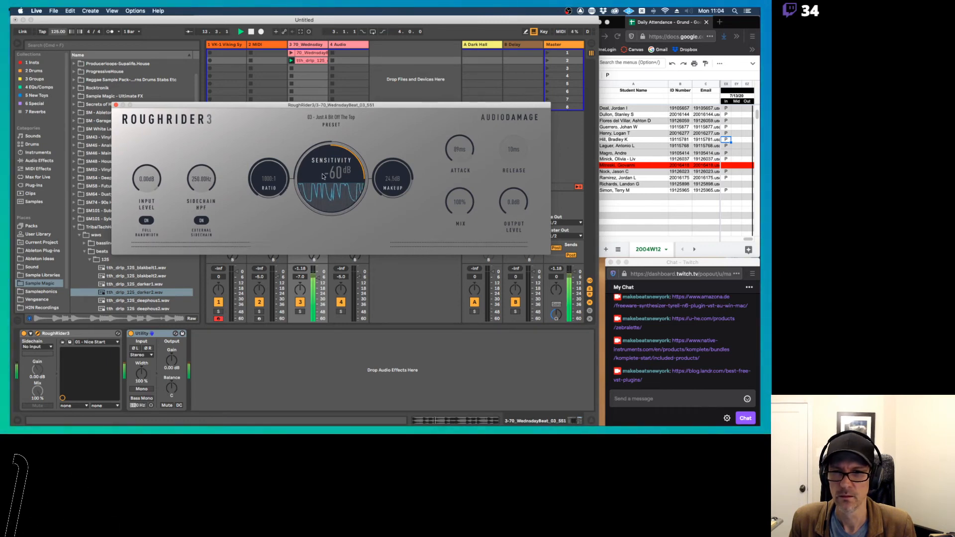
Step: Remove the makeup gain, sweep the sensitivity from 0 dB to -59 dB and raise the makeup to about 19 dB
drag(337, 150, 339, 224)
drag(392, 180, 398, 276)
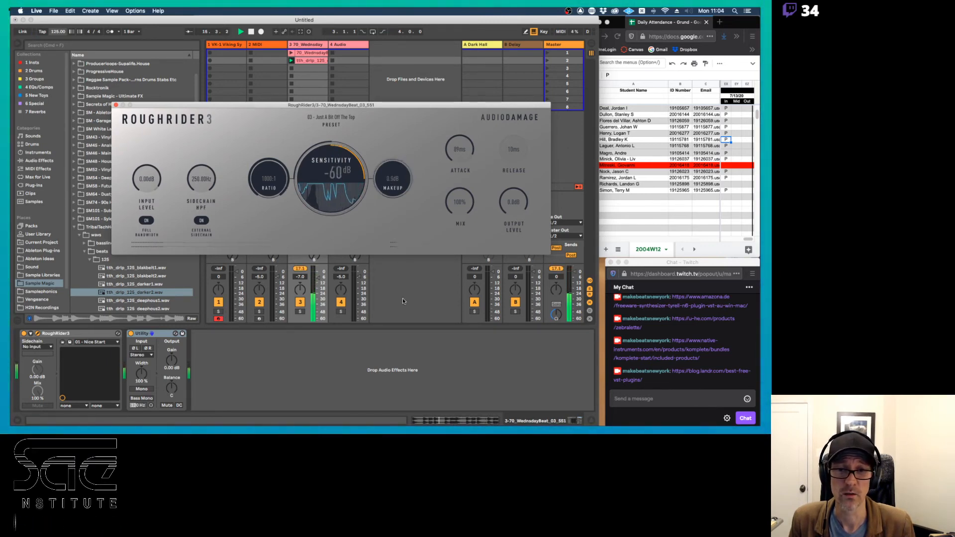
drag(331, 180, 327, 62)
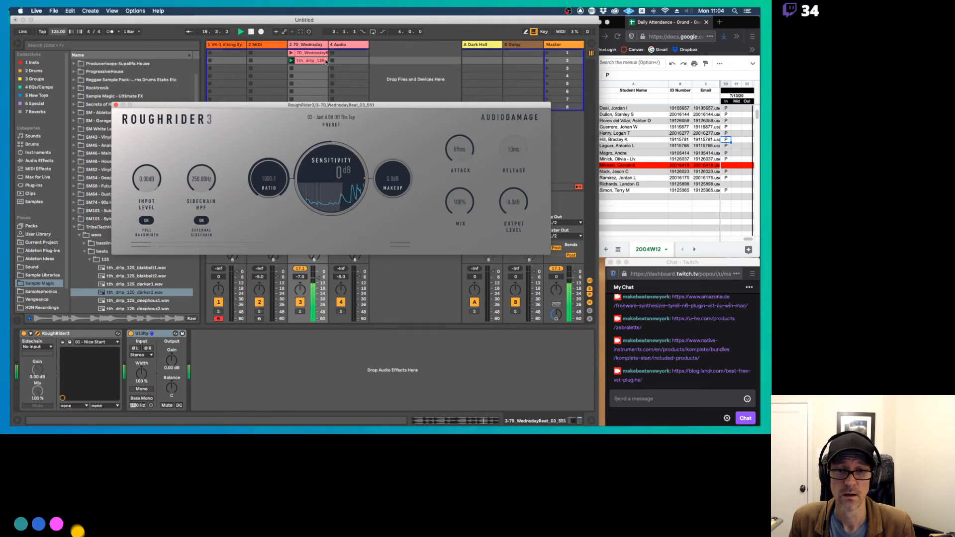
drag(338, 171, 340, 189)
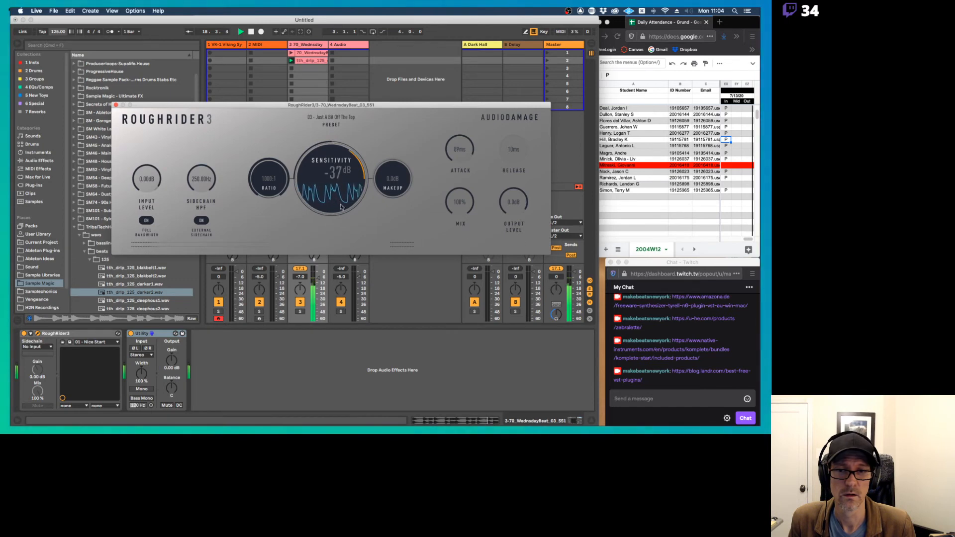
drag(341, 224, 341, 241)
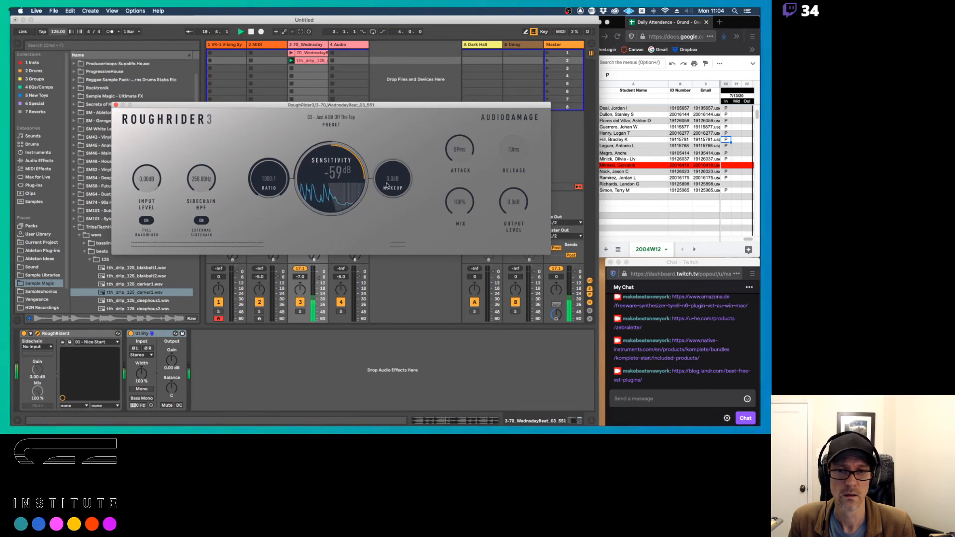
drag(390, 165, 390, 118)
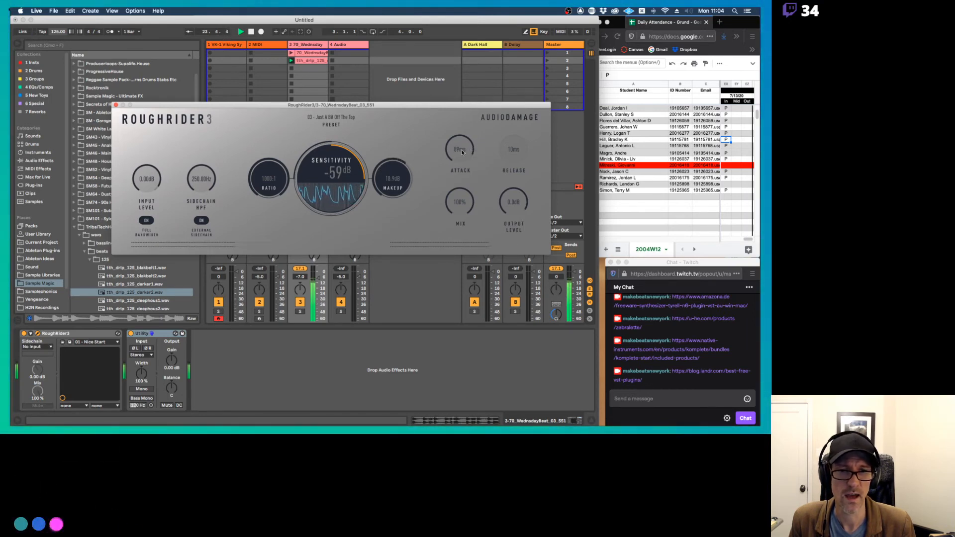
Step: Set the attack to about 66 ms, the makeup gain to about 22.6 dB and the mix to about 57%
drag(463, 152, 459, 227)
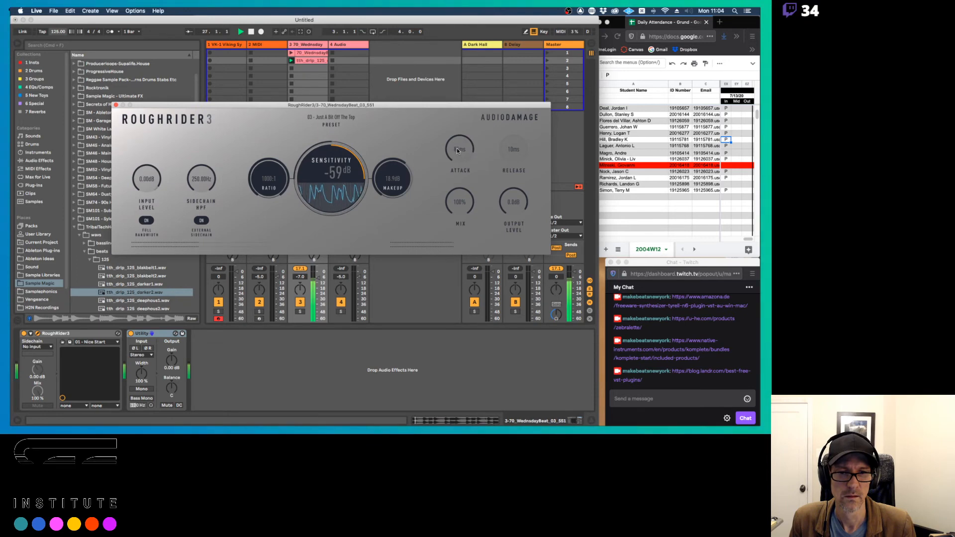
drag(397, 177, 397, 164)
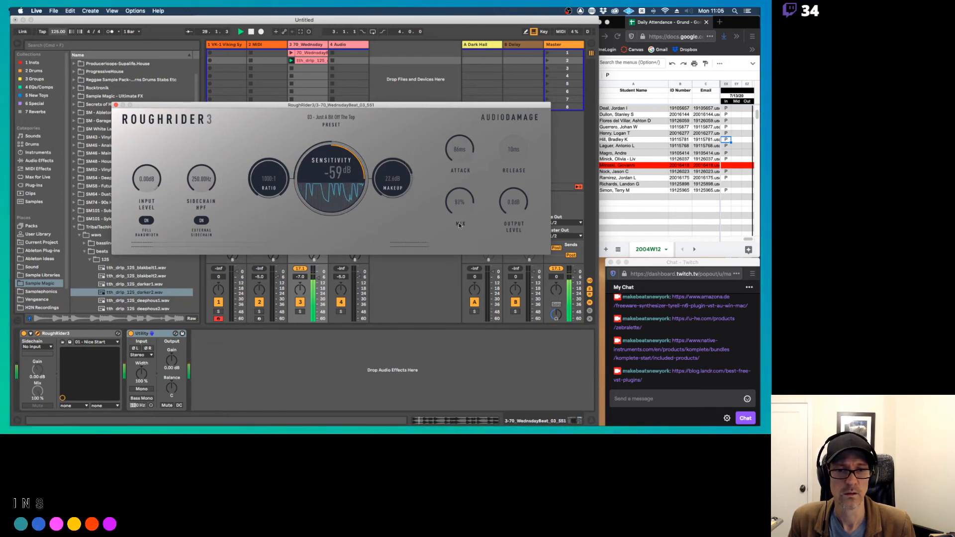
drag(455, 197, 450, 263)
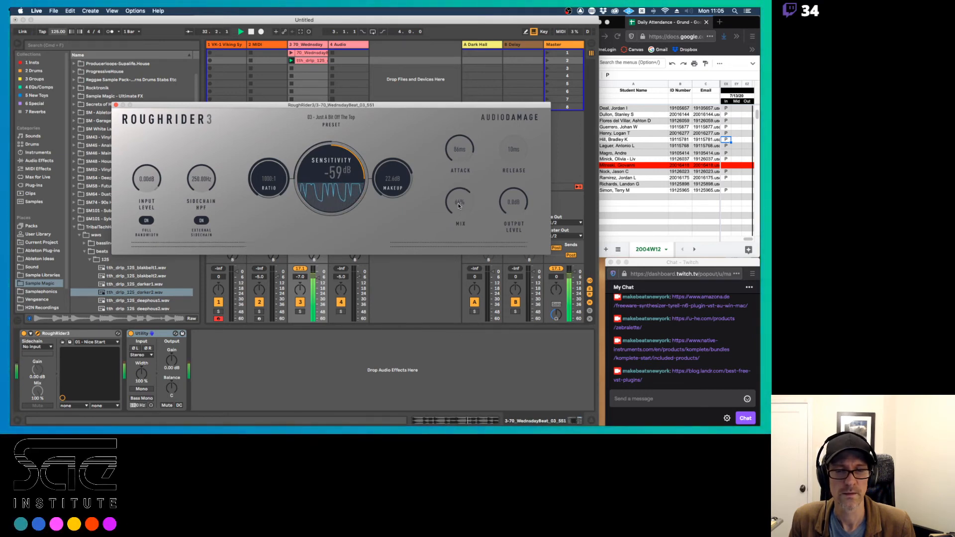
mouse_move(457, 209)
mouse_down()
mouse_move(462, 287)
mouse_move(453, 204)
mouse_move(456, 212)
mouse_up()
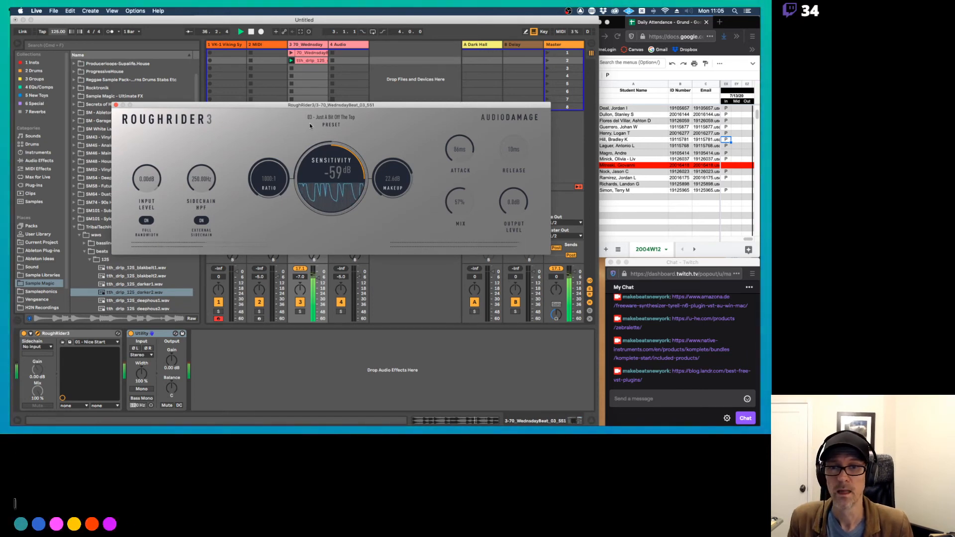
Step: Load the factory preset 02 - Full Metal, lower the track volume to -13.5 dB, set the mix to about 52% and stop playback
click(333, 117)
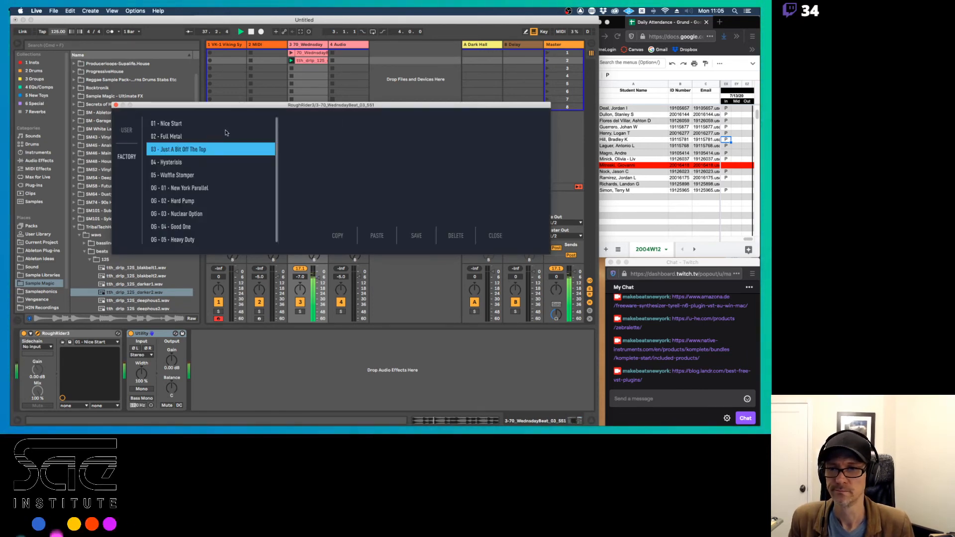
click(201, 137)
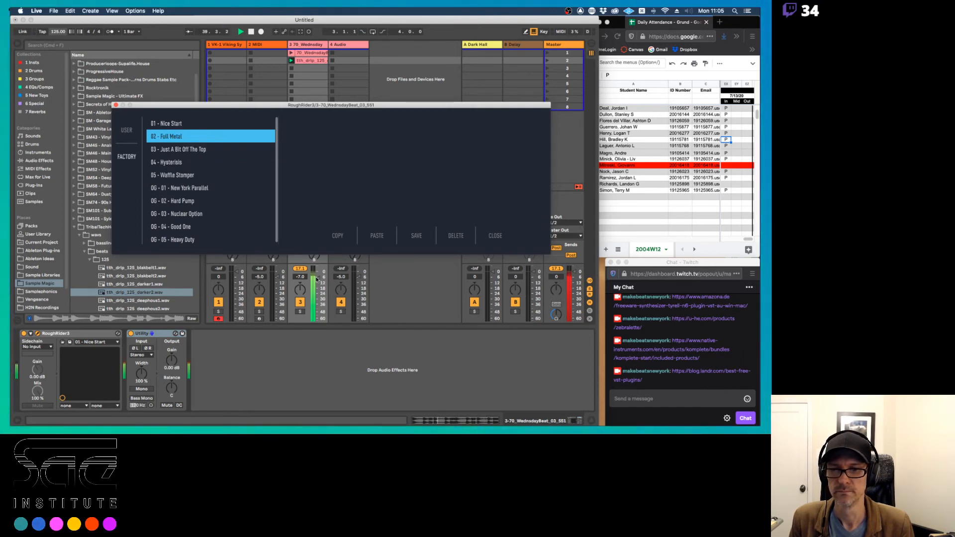
drag(316, 280, 318, 288)
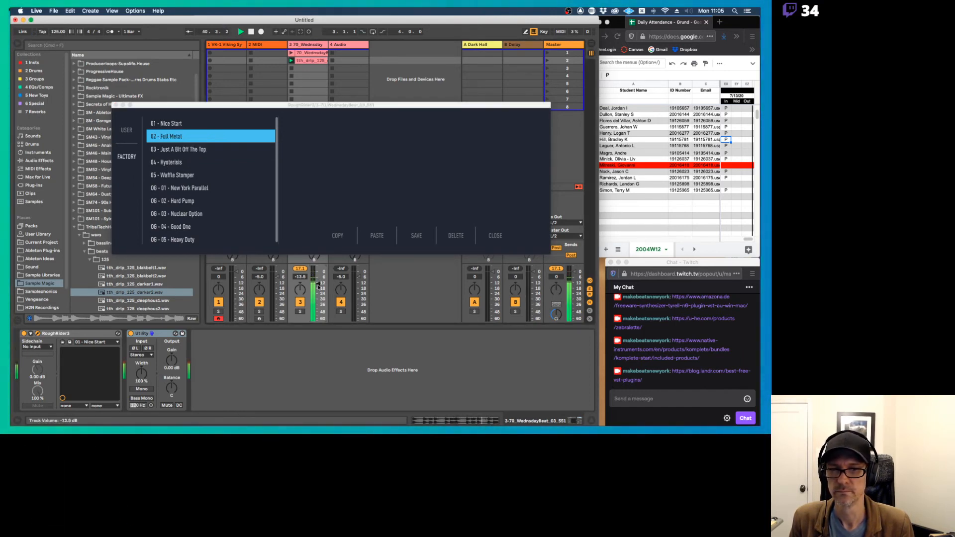
click(494, 235)
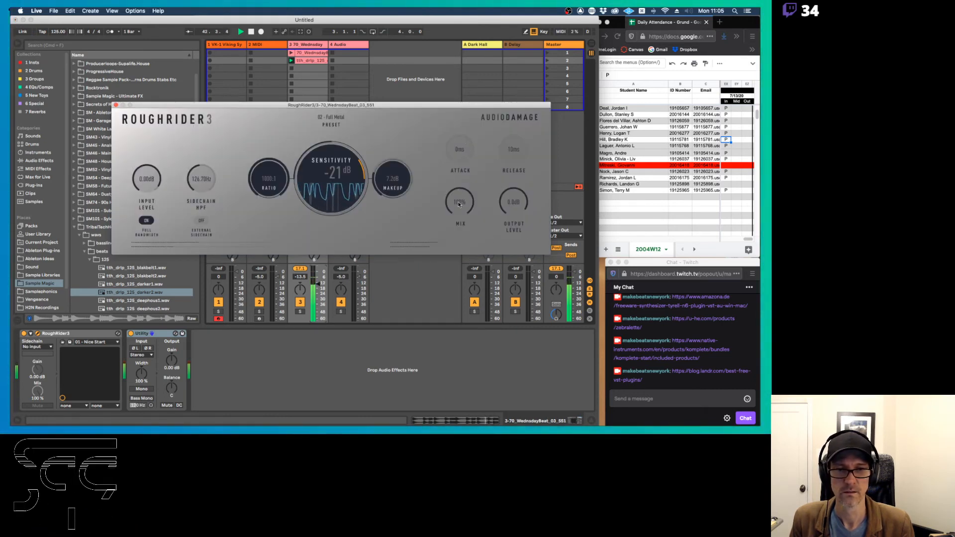
drag(462, 200, 460, 251)
key(space)
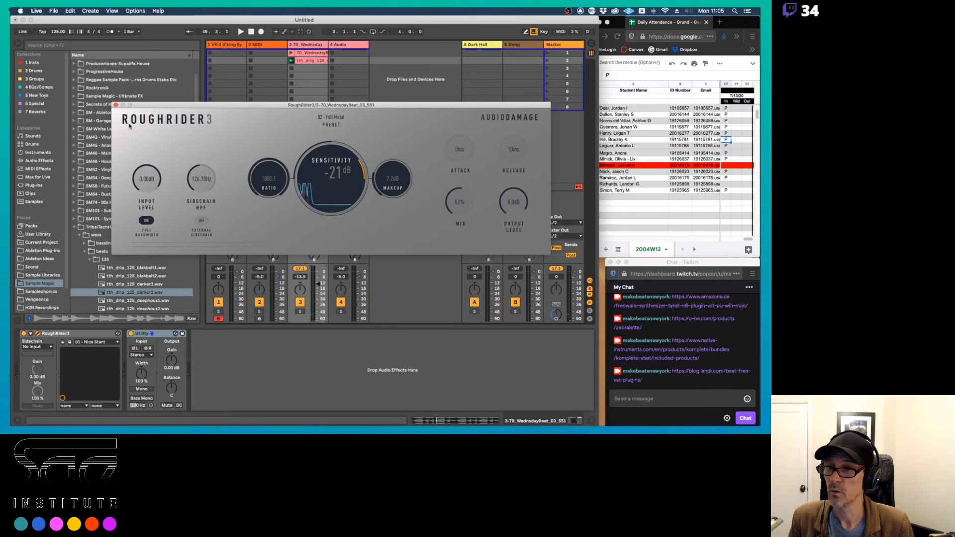
Step: Insert the CamelCrusher plug-in between RoughRider3 and Utility on the third track and play the loop briefly
drag(142, 104, 248, 105)
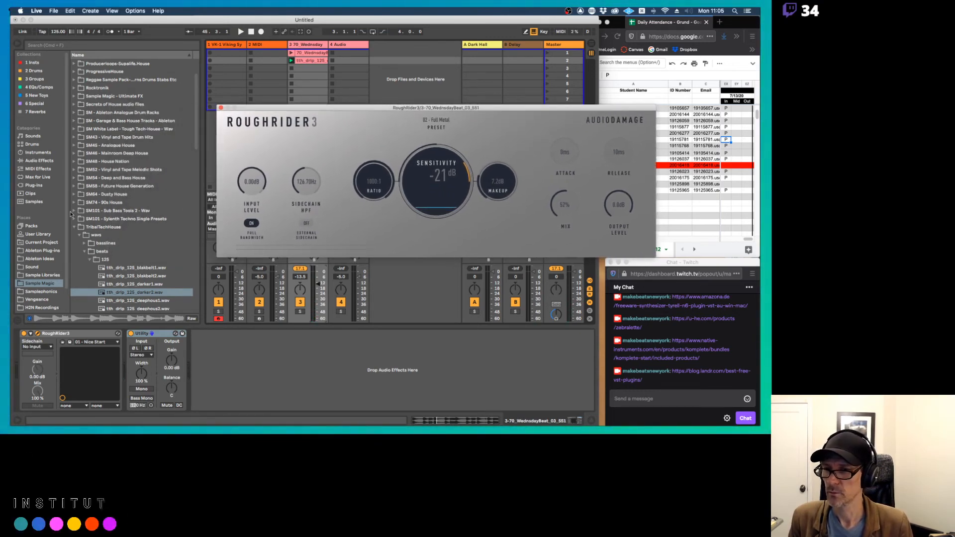
click(32, 185)
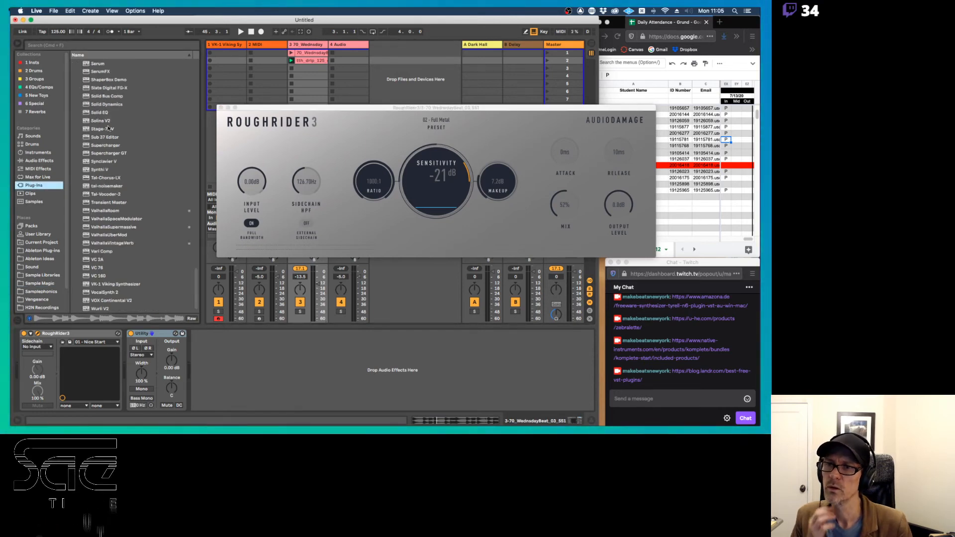
scroll(131, 155, up, 3)
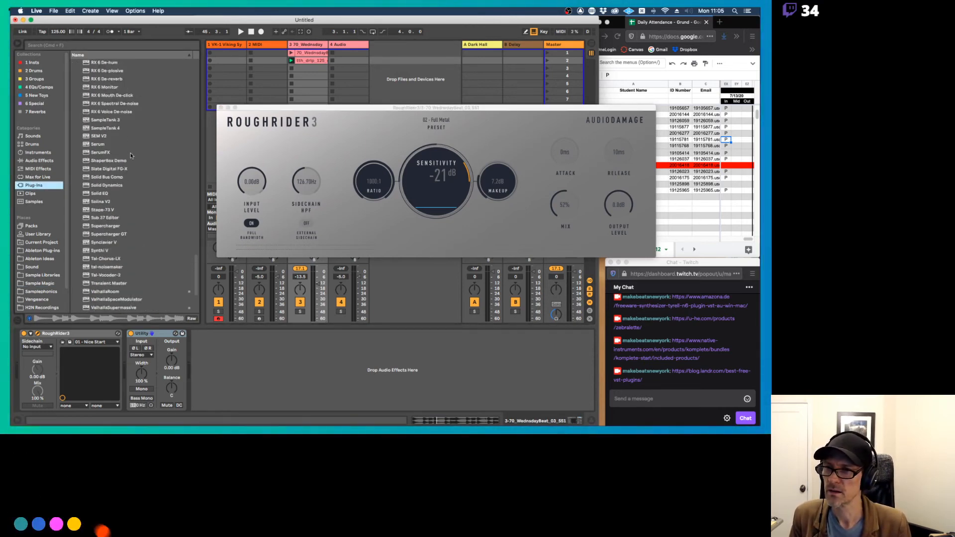
scroll(131, 156, up, 3)
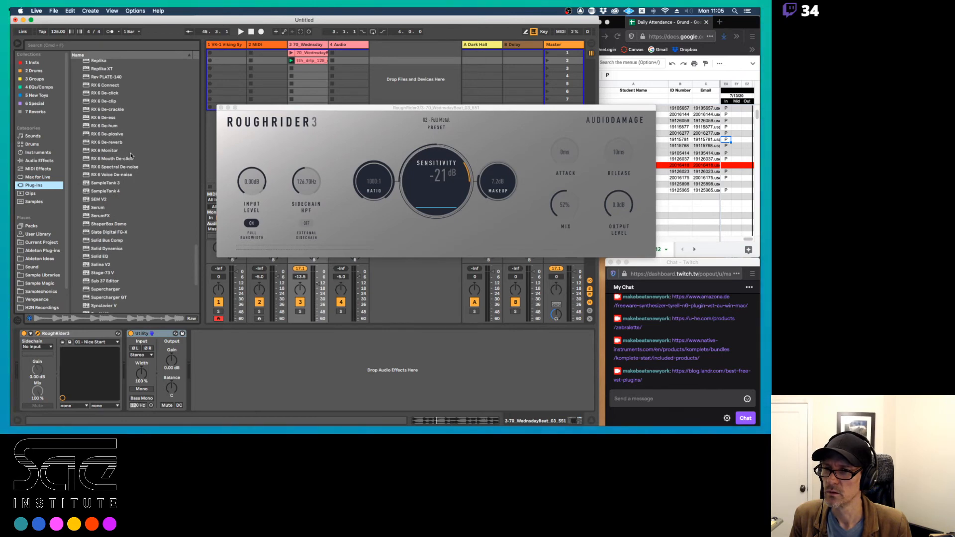
scroll(131, 156, up, 1)
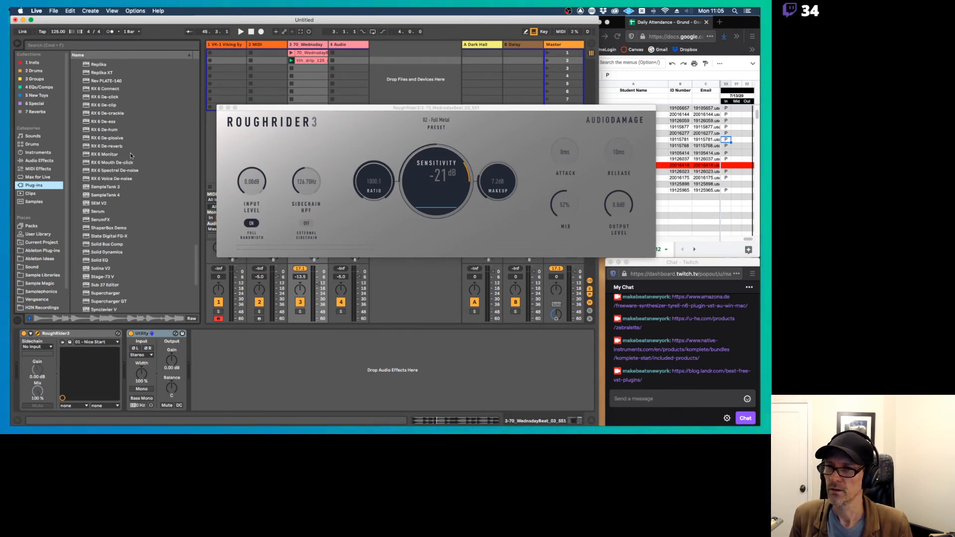
scroll(130, 153, up, 5)
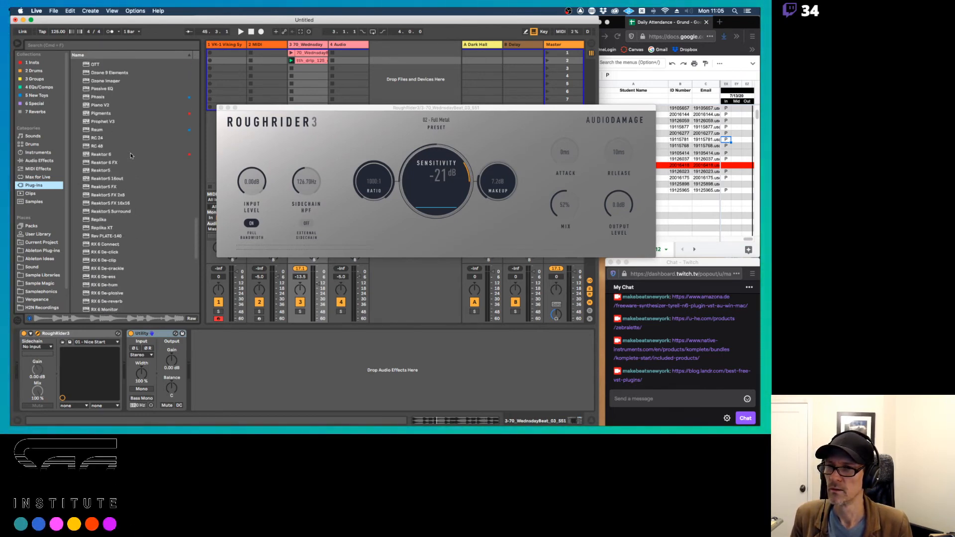
scroll(130, 154, up, 3)
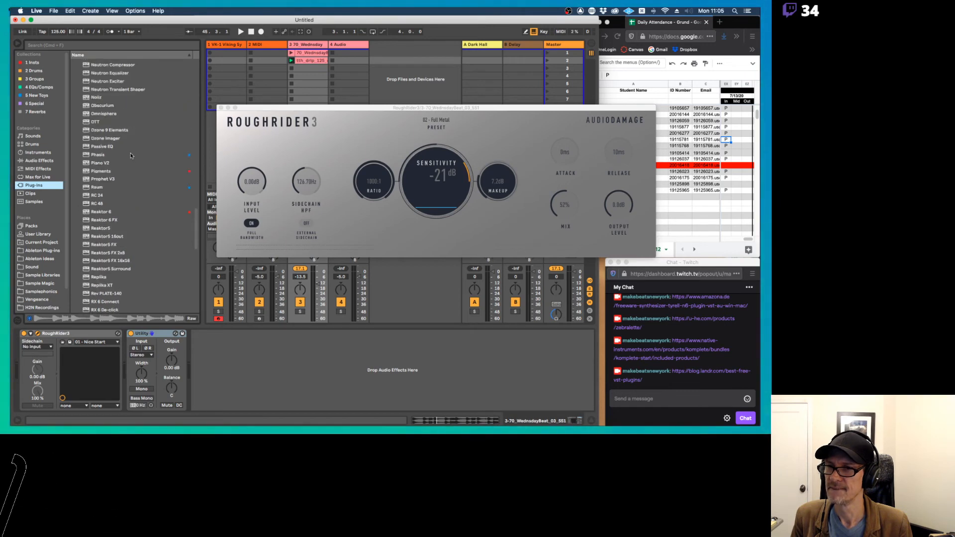
scroll(130, 155, up, 5)
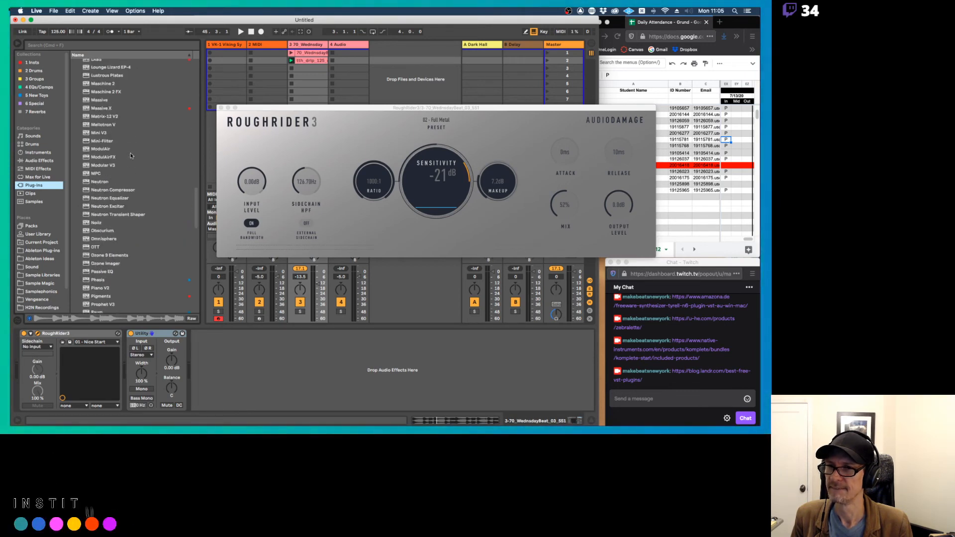
scroll(130, 156, up, 5)
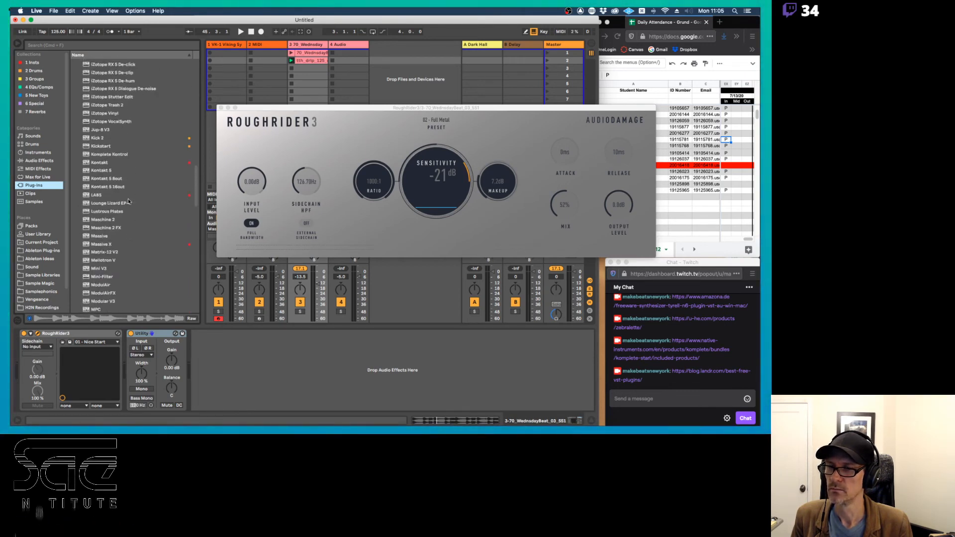
scroll(159, 146, up, 5)
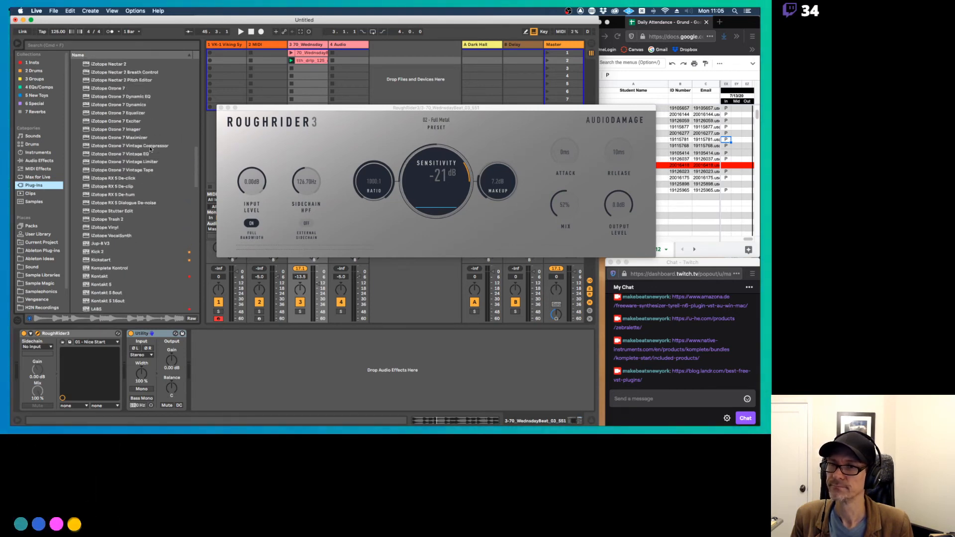
scroll(150, 149, up, 6)
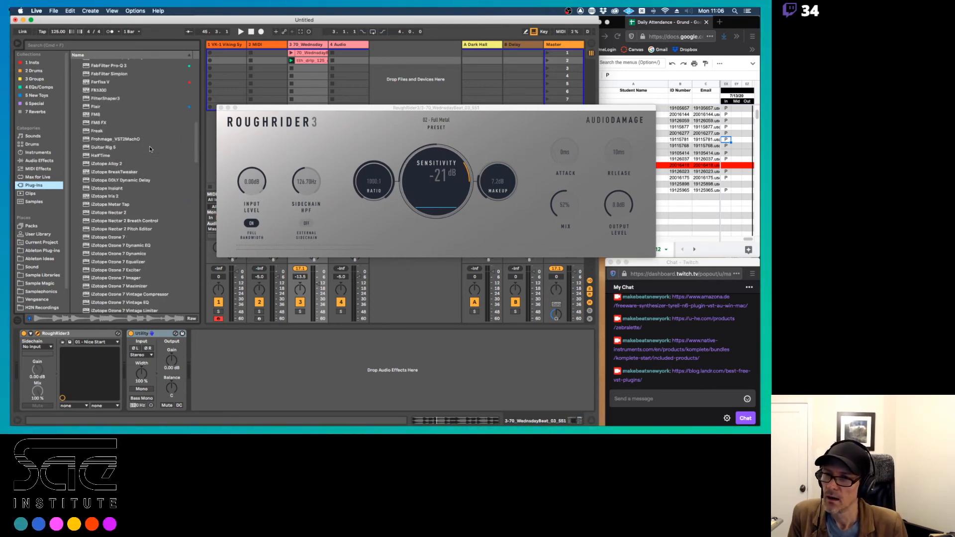
scroll(150, 149, up, 3)
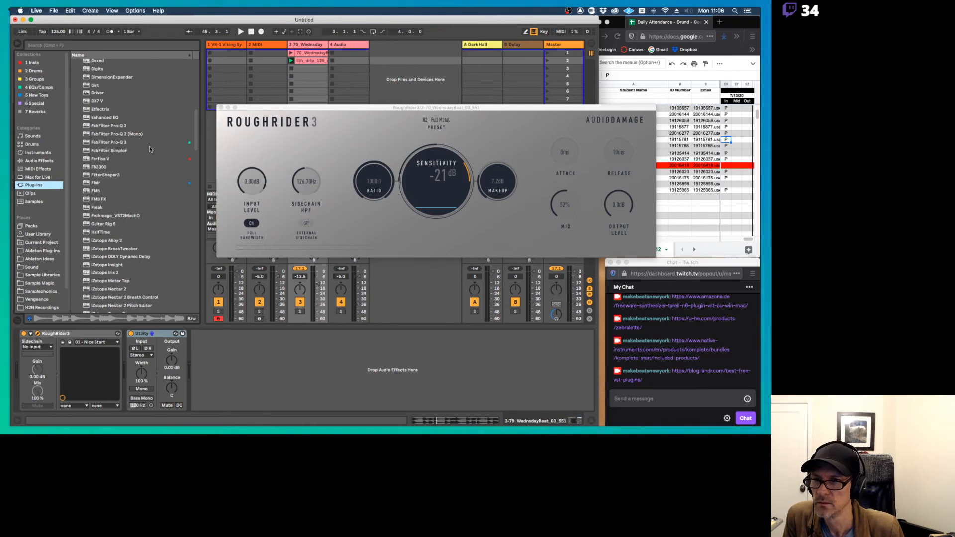
scroll(149, 145, up, 1)
scroll(149, 145, up, 2)
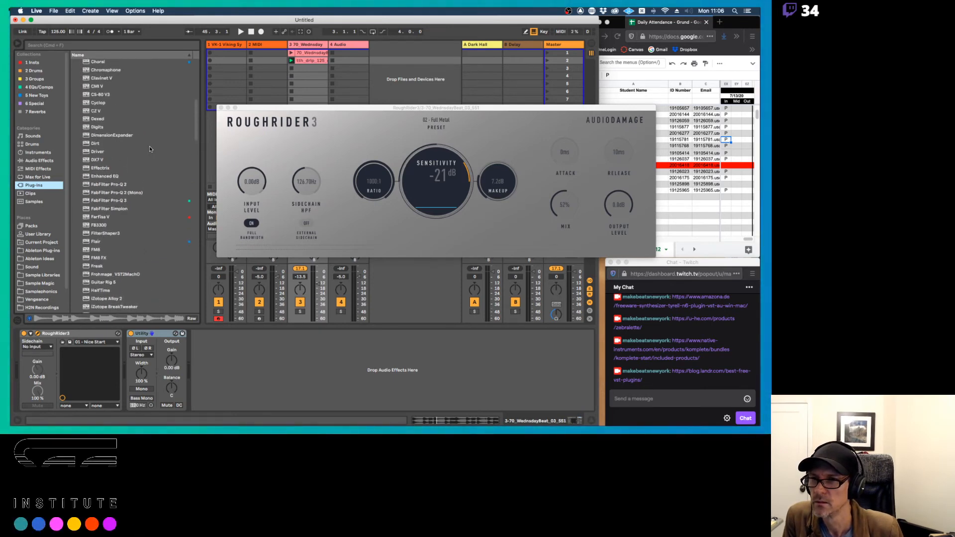
scroll(149, 145, up, 2)
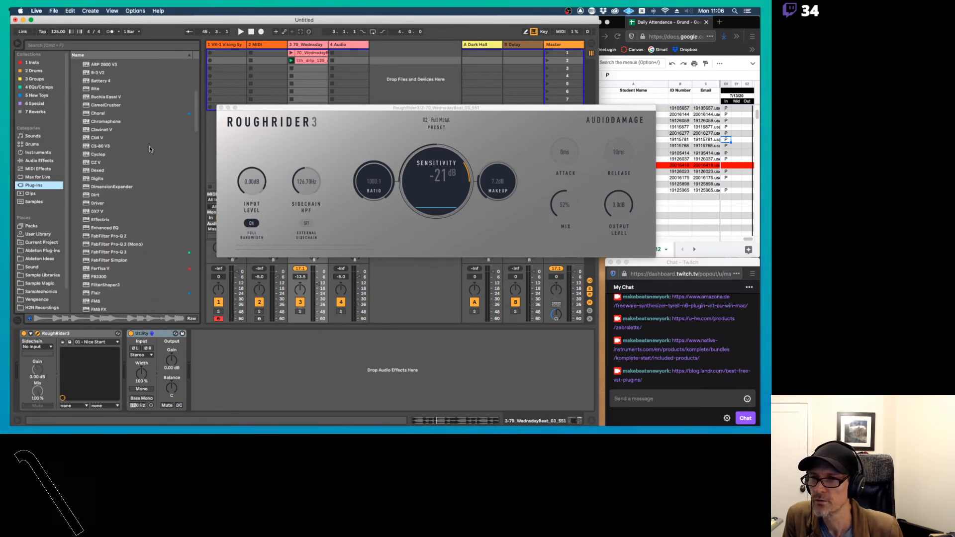
scroll(149, 148, up, 1)
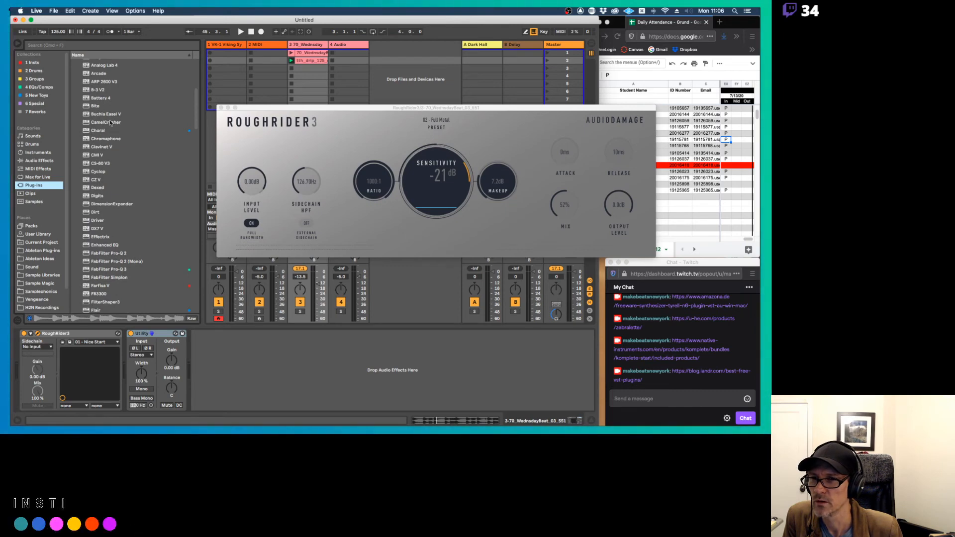
drag(124, 121, 127, 338)
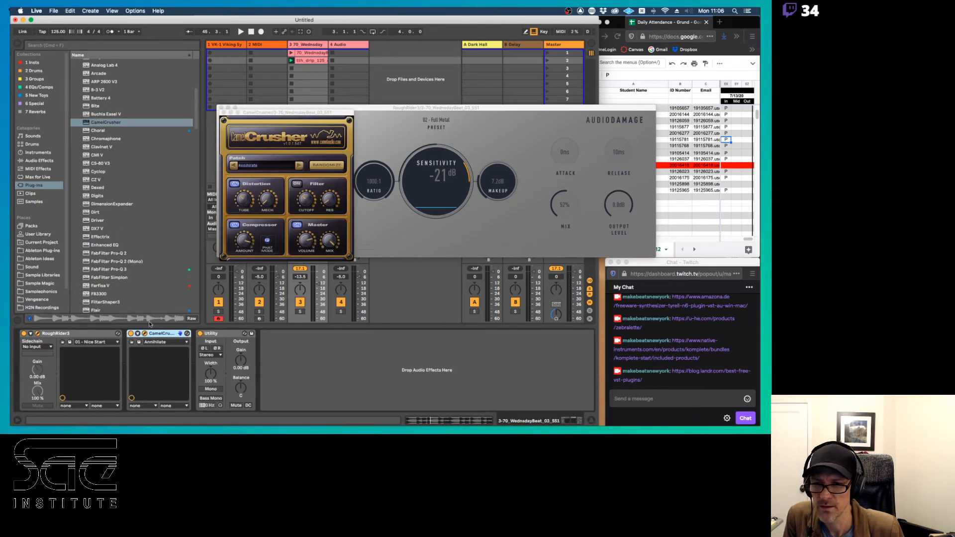
key(space)
drag(300, 114, 337, 180)
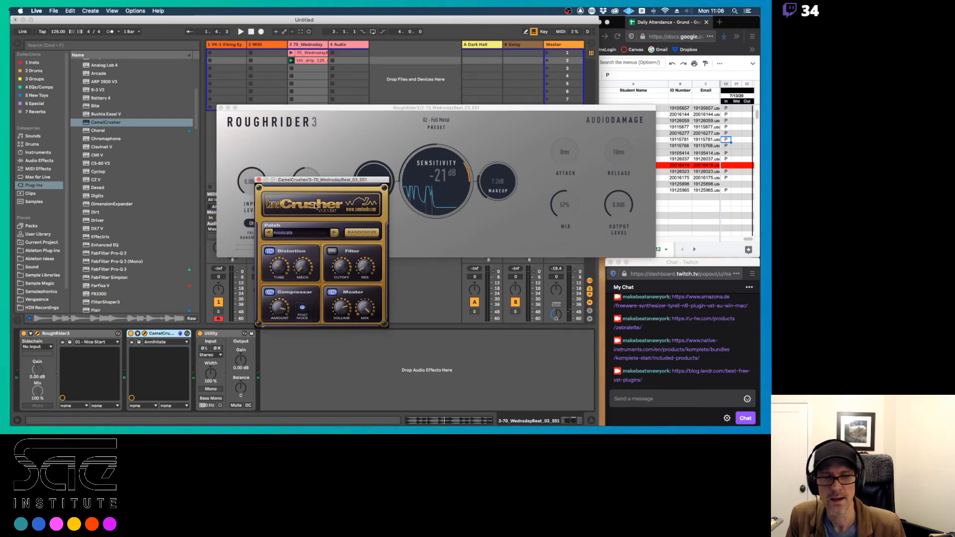
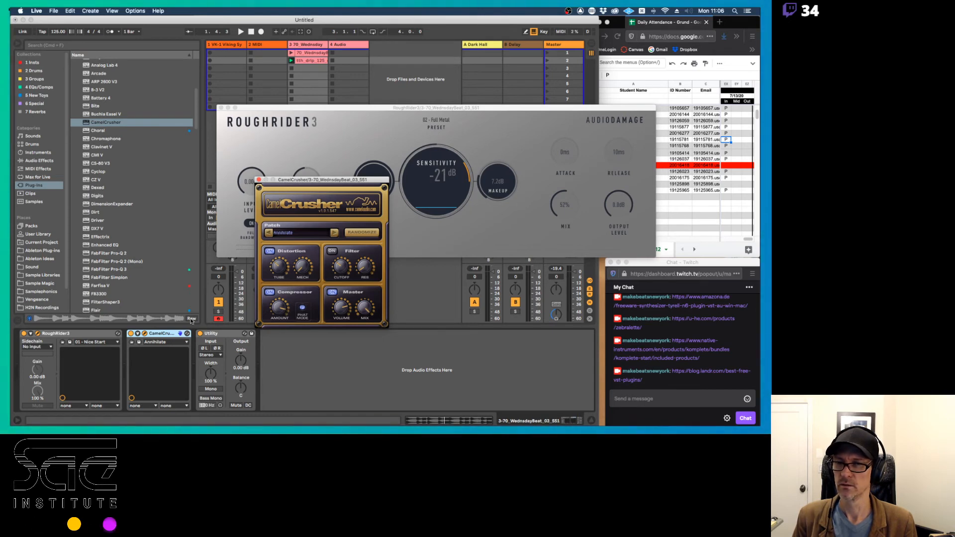
Step: Delete CamelCrusher from the third track's device chain
click(168, 333)
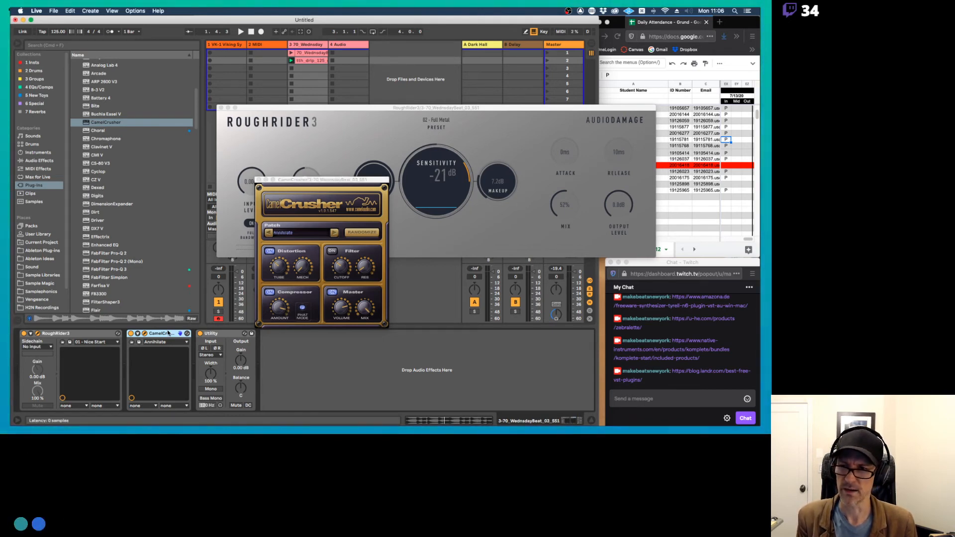
key(Delete)
Step: Switch to Firefox, search the web for camelcrusher in a new tab and look over its audiopluginsforfree.com page
key(super+Tab)
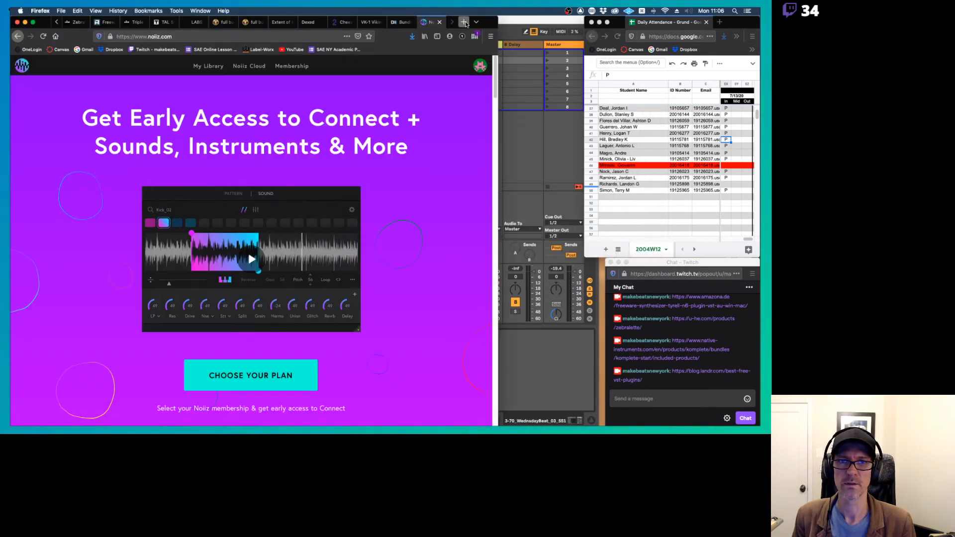
key(super+t)
text(came)
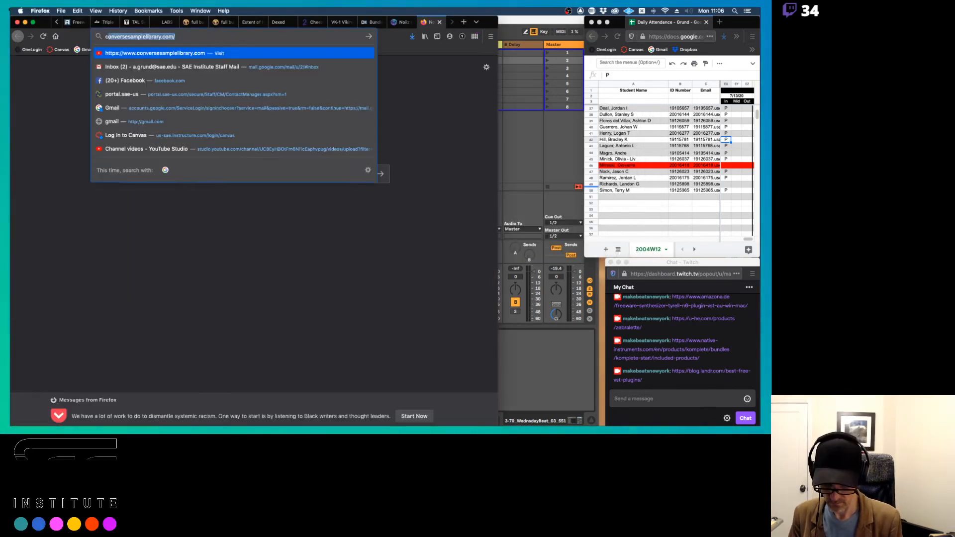
text(lcrusher)
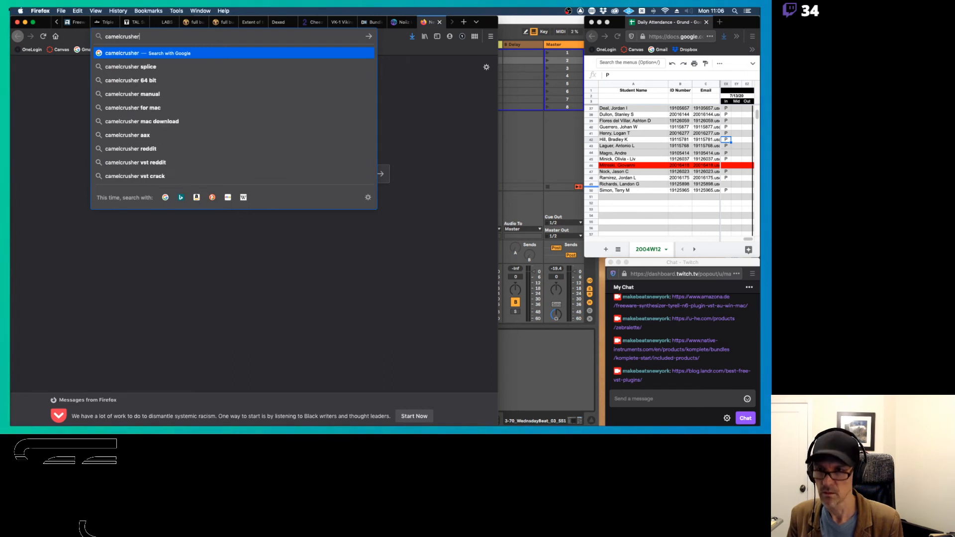
key(Return)
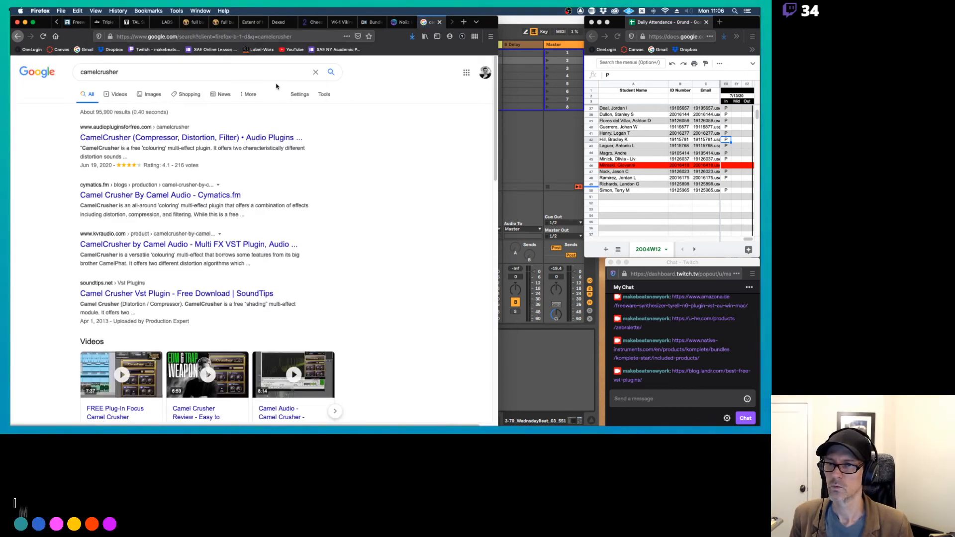
click(234, 138)
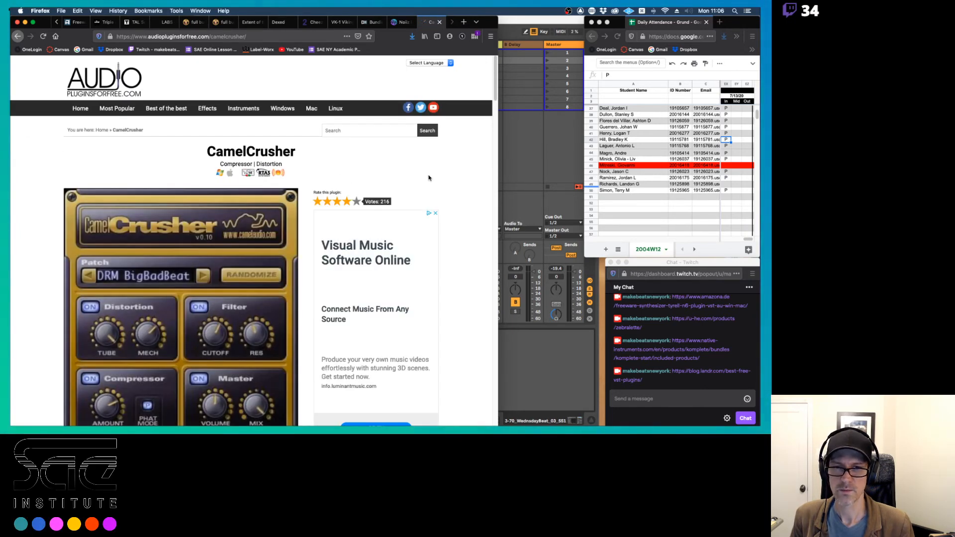
scroll(429, 178, down, 1)
scroll(429, 177, down, 6)
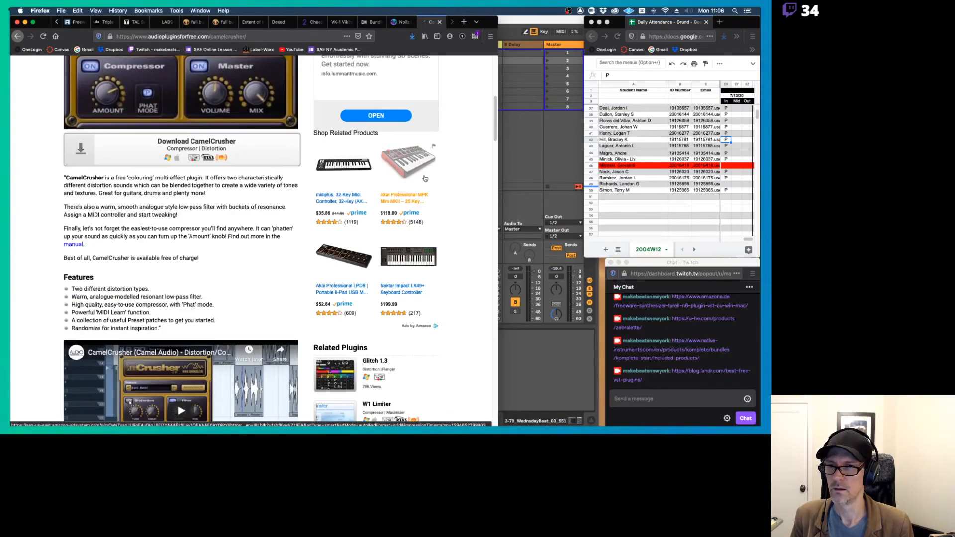
scroll(469, 180, up, 6)
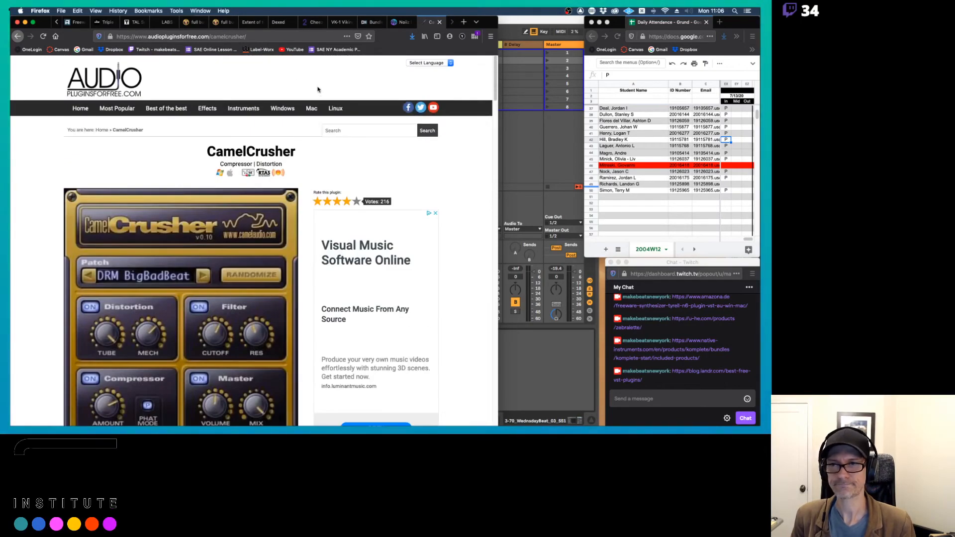
Step: Copy the CamelCrusher page's address and post it in the Twitch chat
key(super+l)
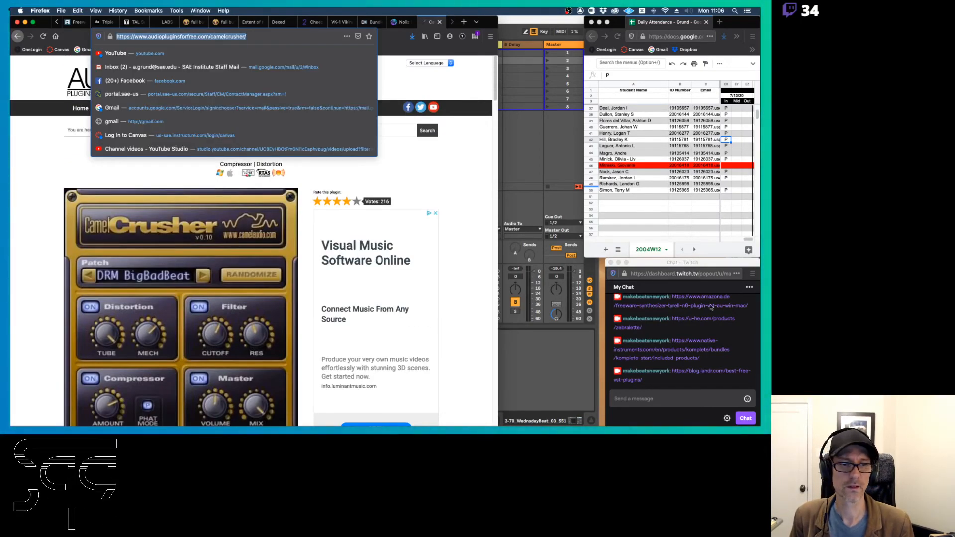
key(super+c)
click(664, 400)
key(super+v)
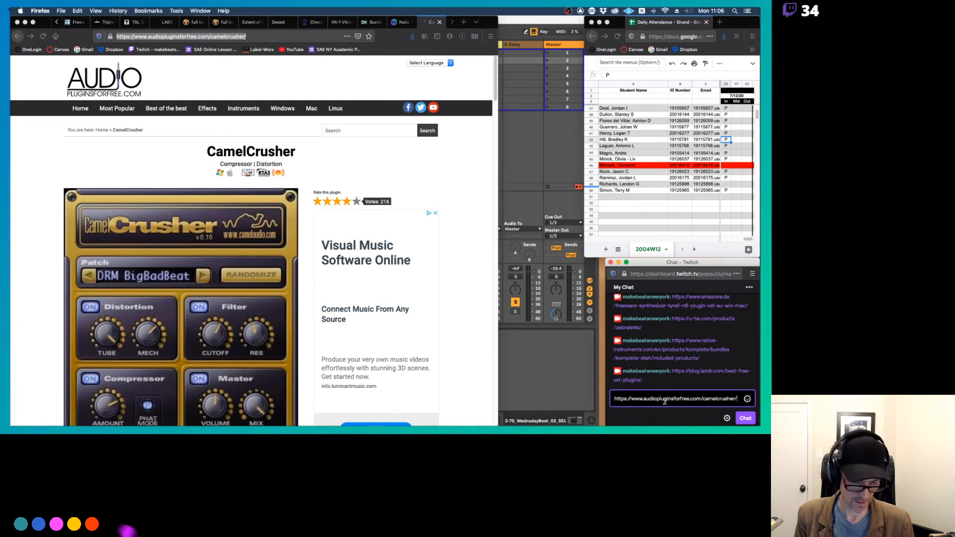
key(Return)
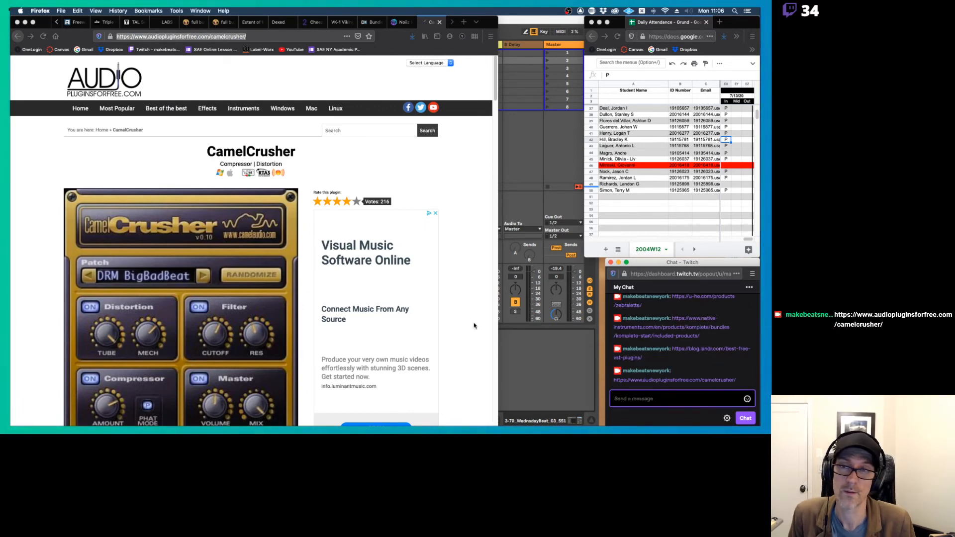
Step: Return to Ableton Live, close the RoughRider3 window and load AAS Player on the first track in place of the VK-1 Viking Synthesizer
key(super+Tab)
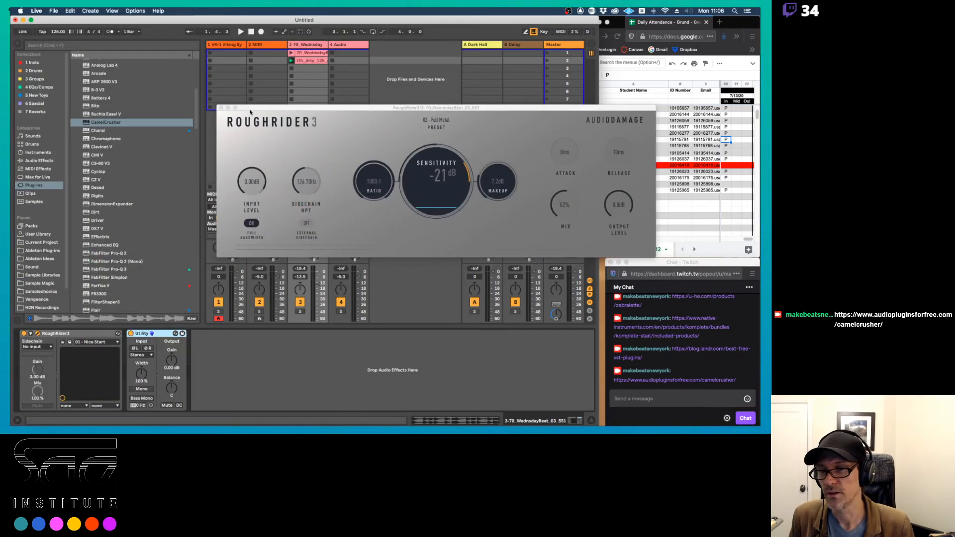
click(221, 108)
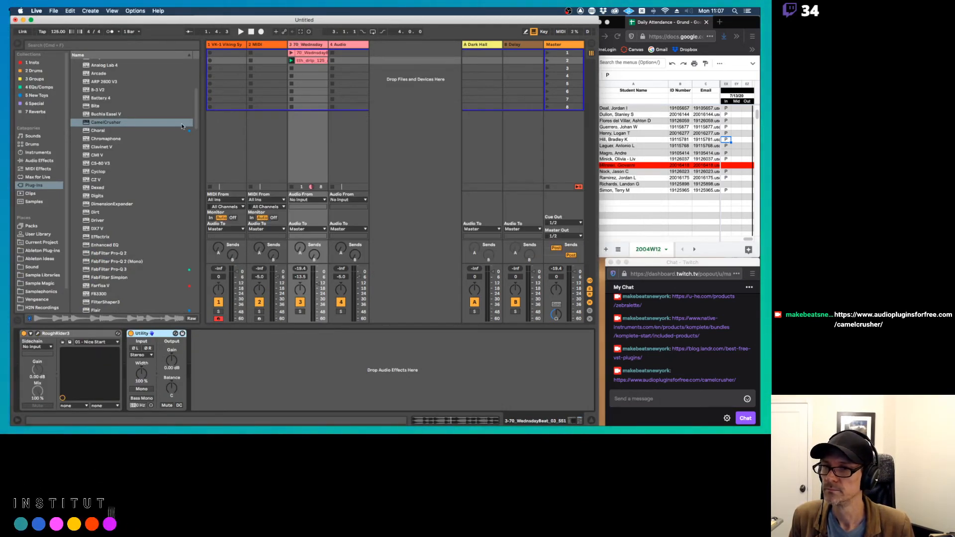
drag(194, 120, 202, 108)
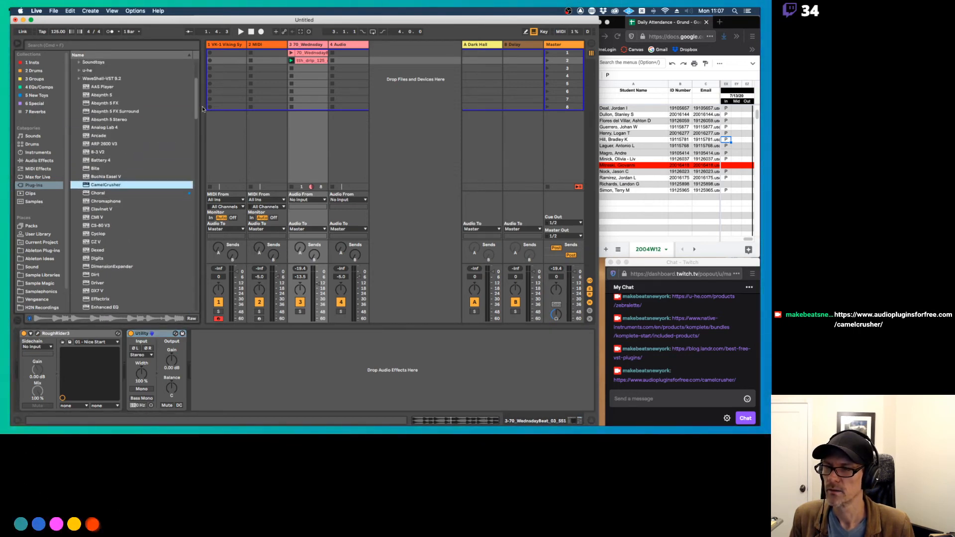
scroll(133, 95, up, 2)
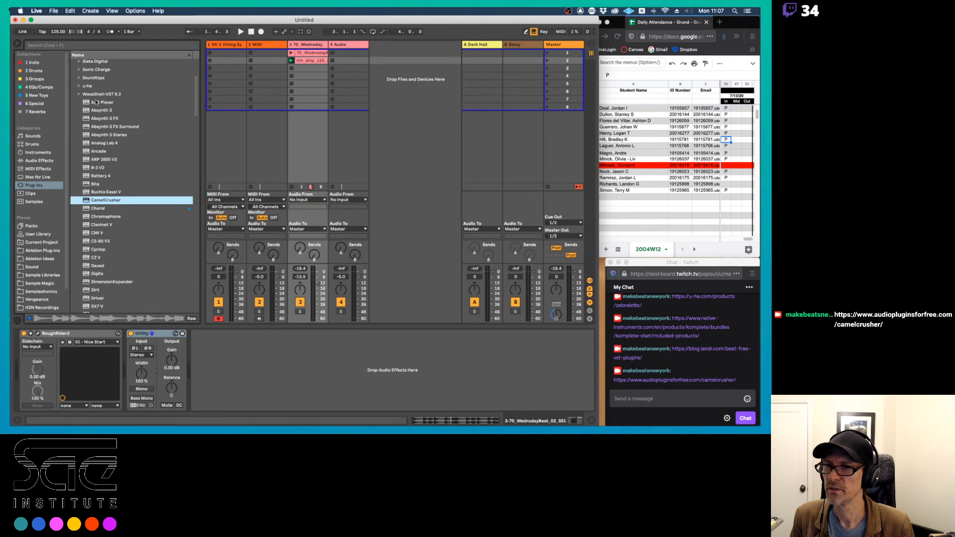
click(96, 102)
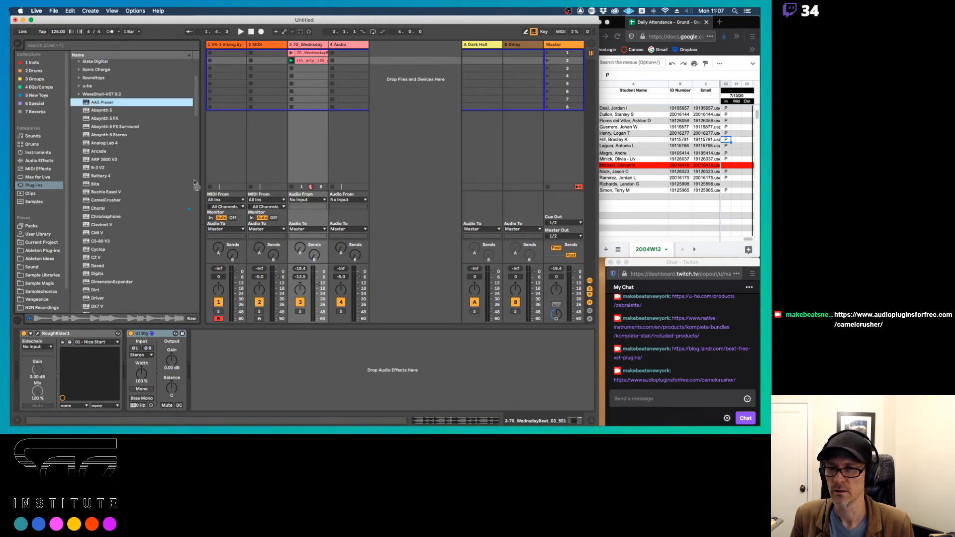
drag(214, 91, 215, 93)
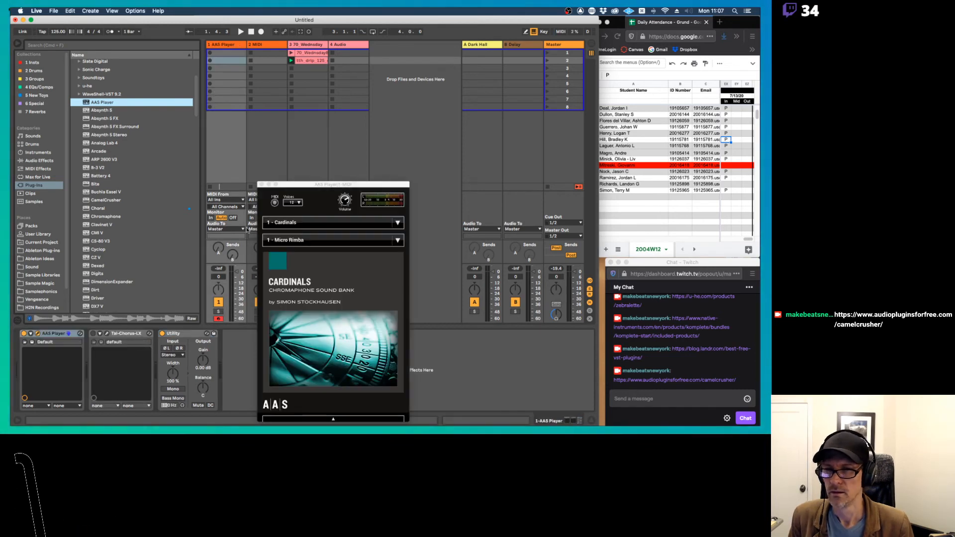
Step: Reposition the AAS Player window and audition the Cardinals bank's presets in order from Split Worlds through Micro Metal
drag(319, 186, 353, 90)
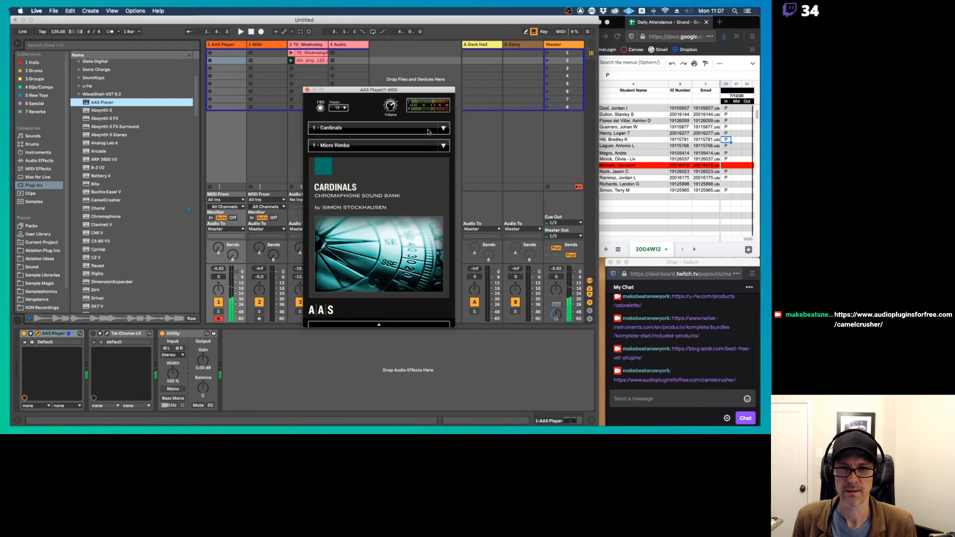
click(443, 146)
click(432, 146)
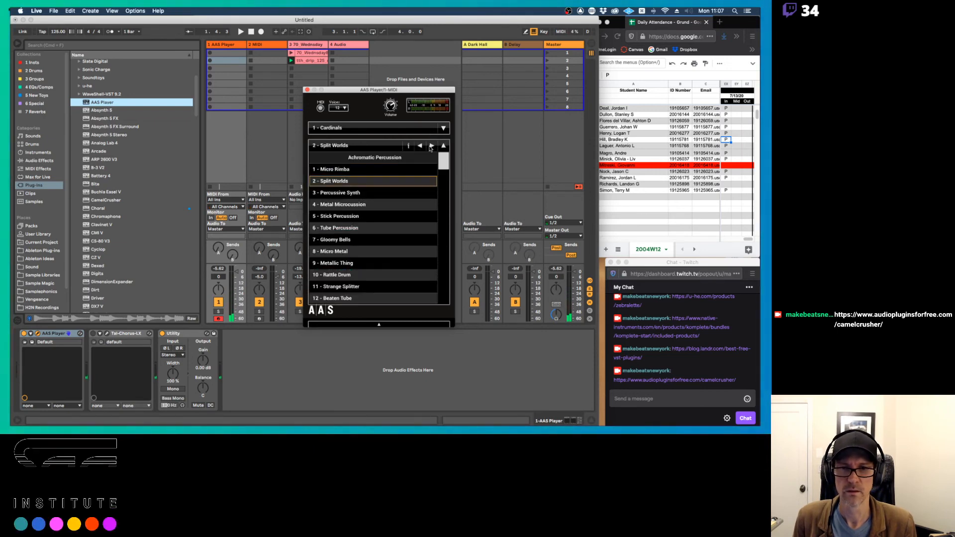
click(431, 147)
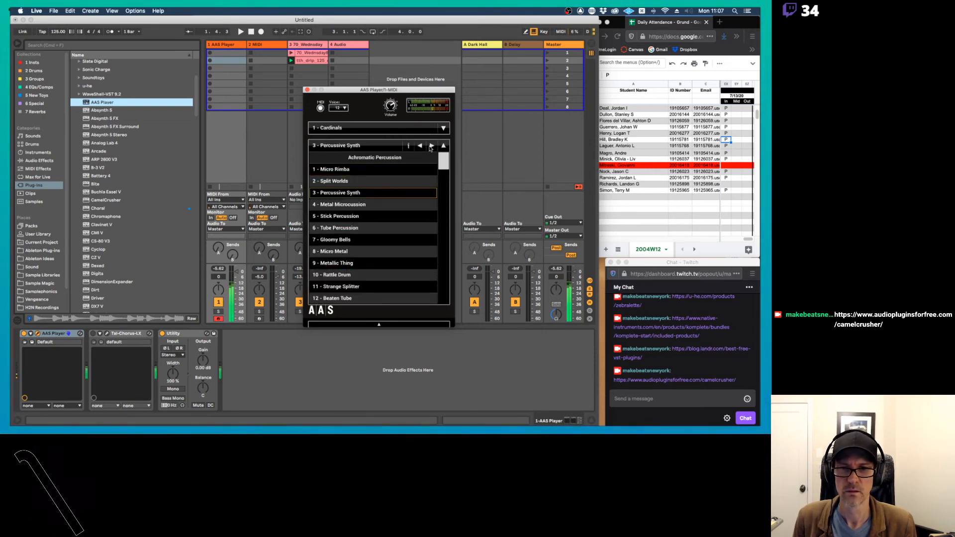
click(431, 146)
click(430, 146)
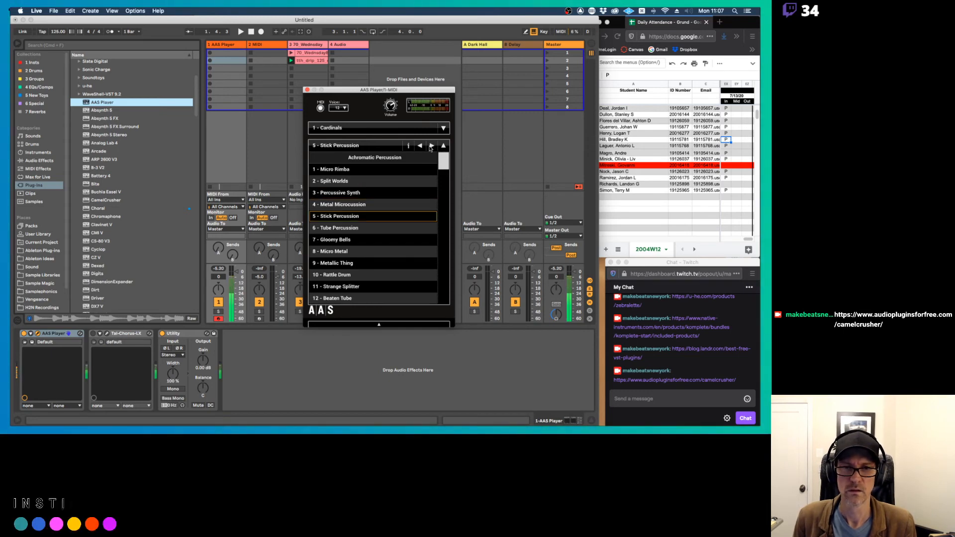
click(430, 146)
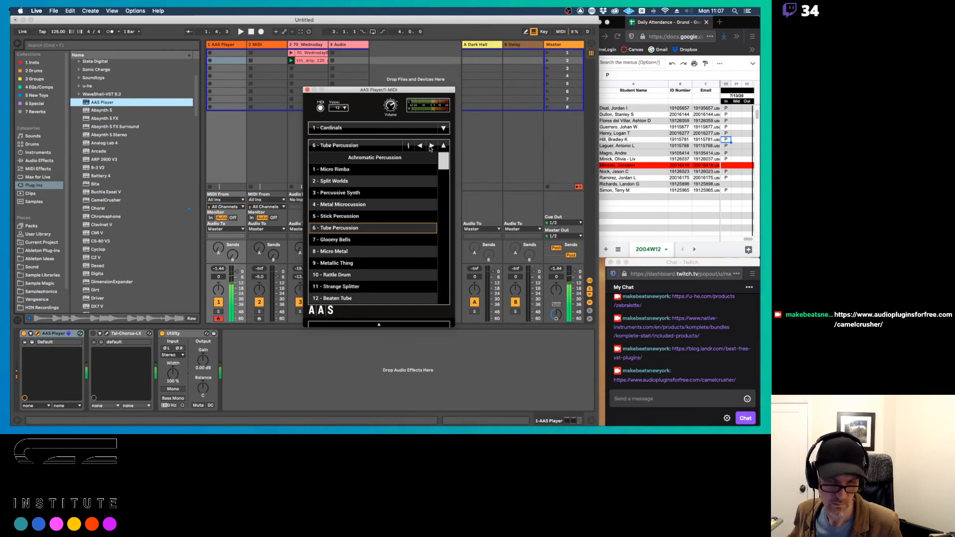
click(397, 241)
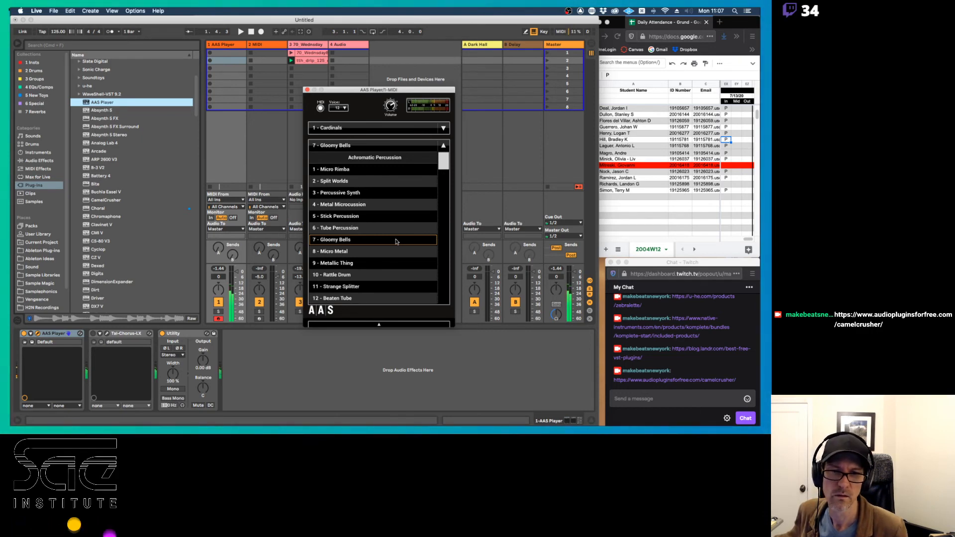
click(391, 253)
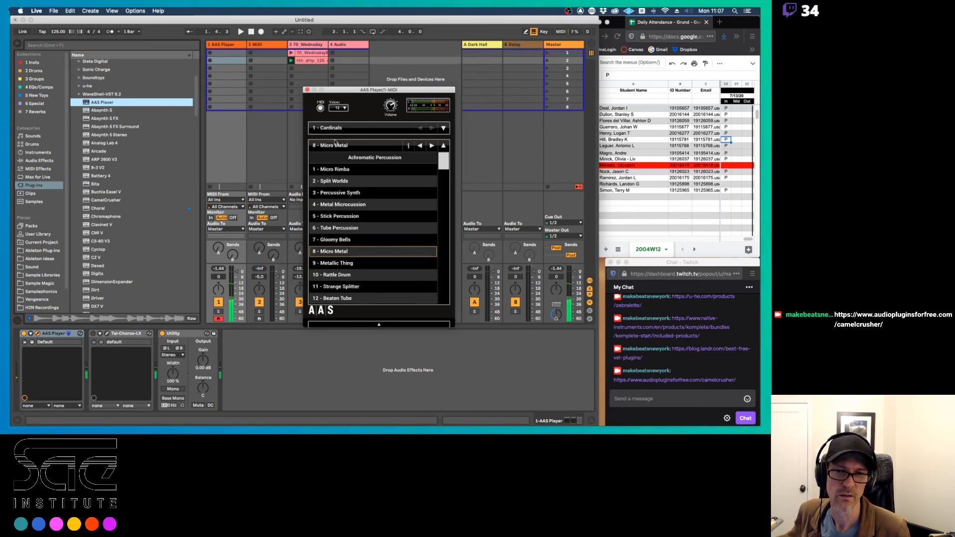
Step: Audition the Squarehead and Windspiel 1 presets from the Cardinals bank's Textures and Scapes category
click(335, 144)
click(343, 146)
click(352, 148)
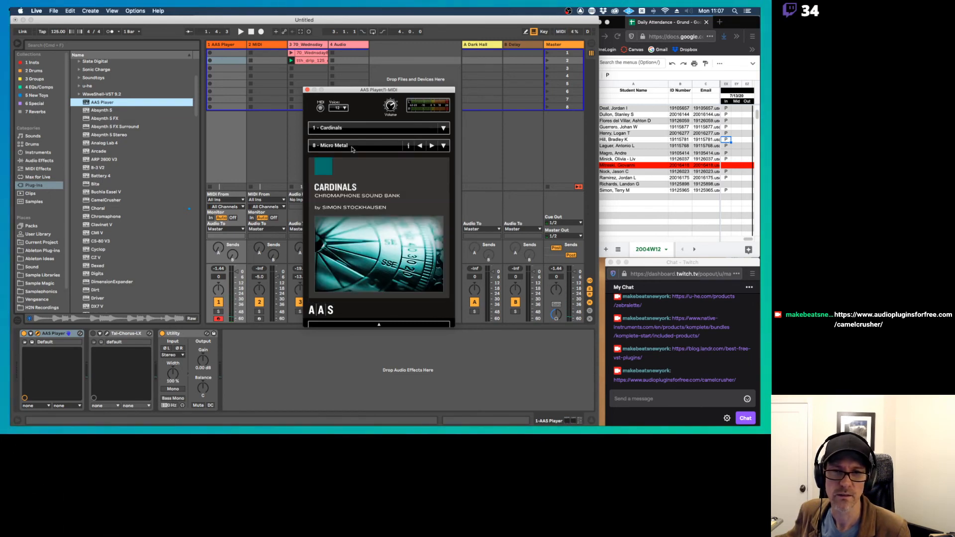
click(443, 145)
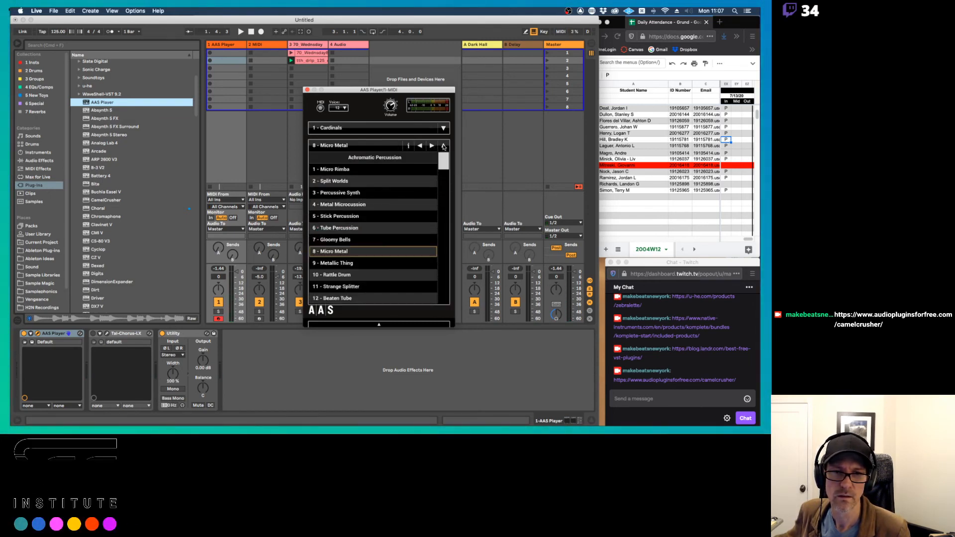
drag(443, 225, 440, 330)
click(379, 174)
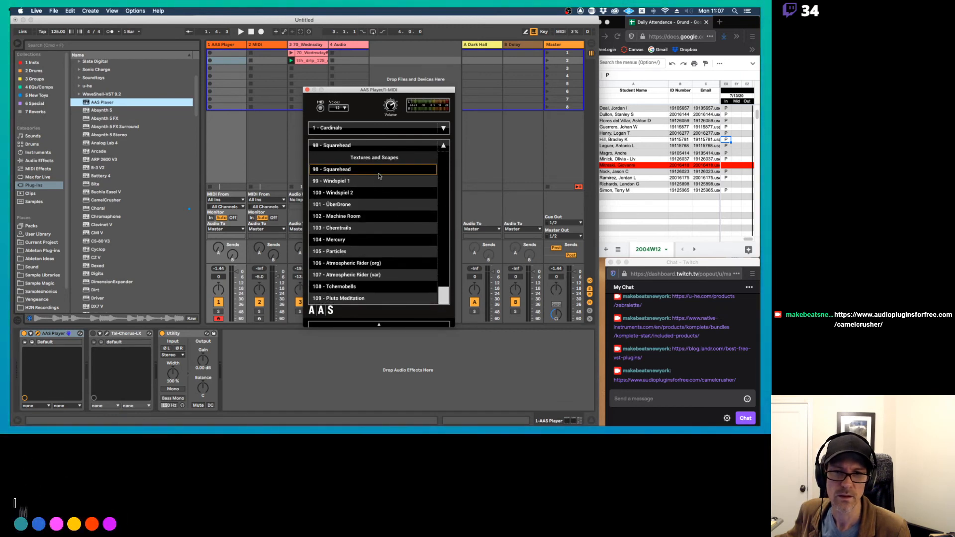
click(347, 181)
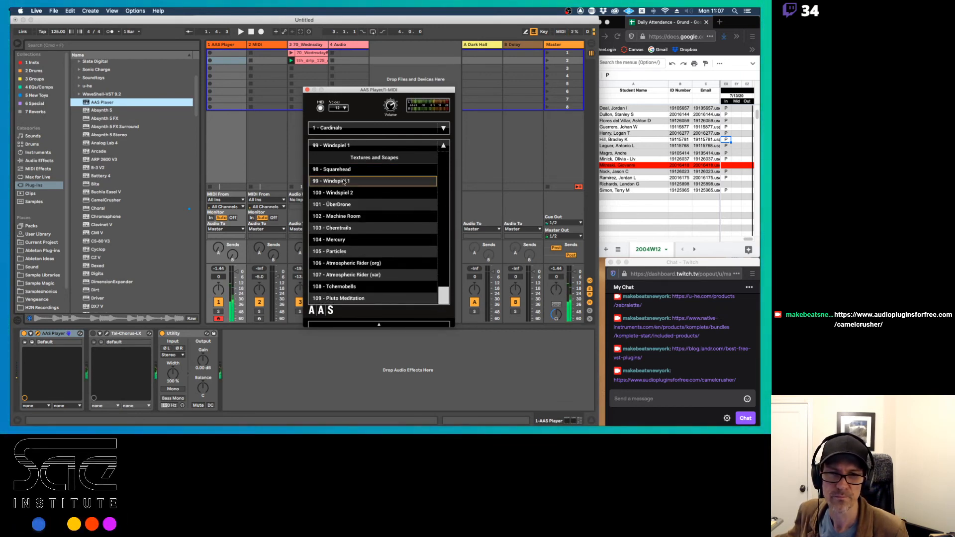
Step: Load the Swatches sound bank in AAS Player and audition its Rectangle Saws and S&H Looper presets
click(443, 128)
click(359, 152)
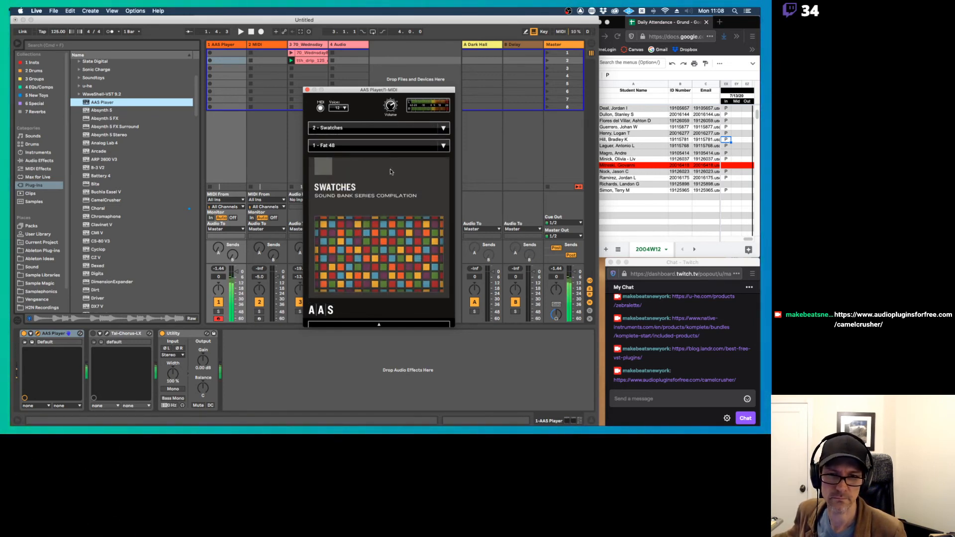
click(444, 145)
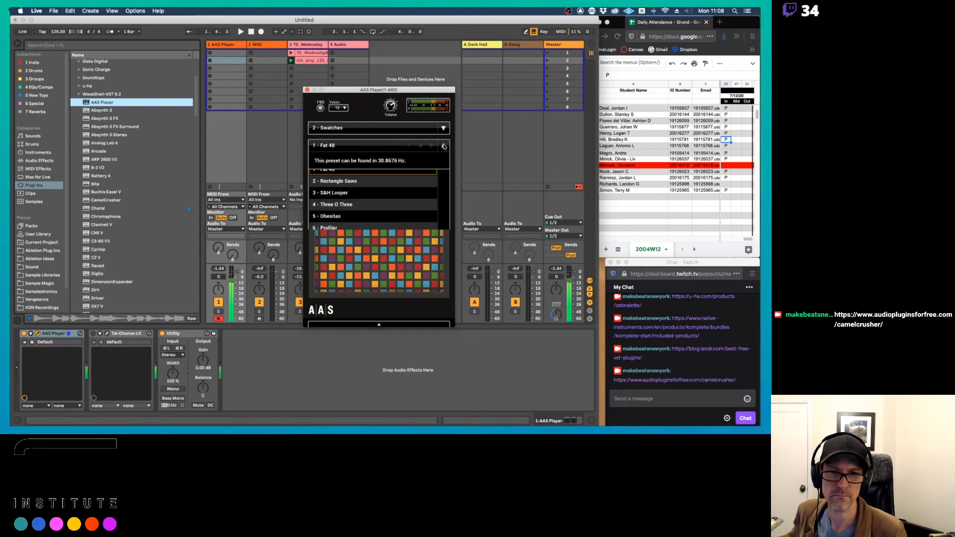
click(360, 184)
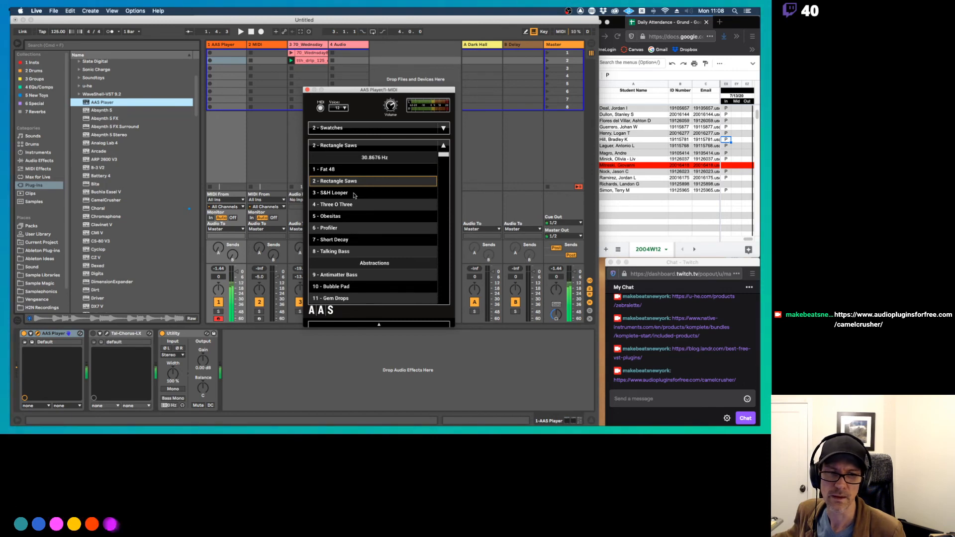
click(355, 193)
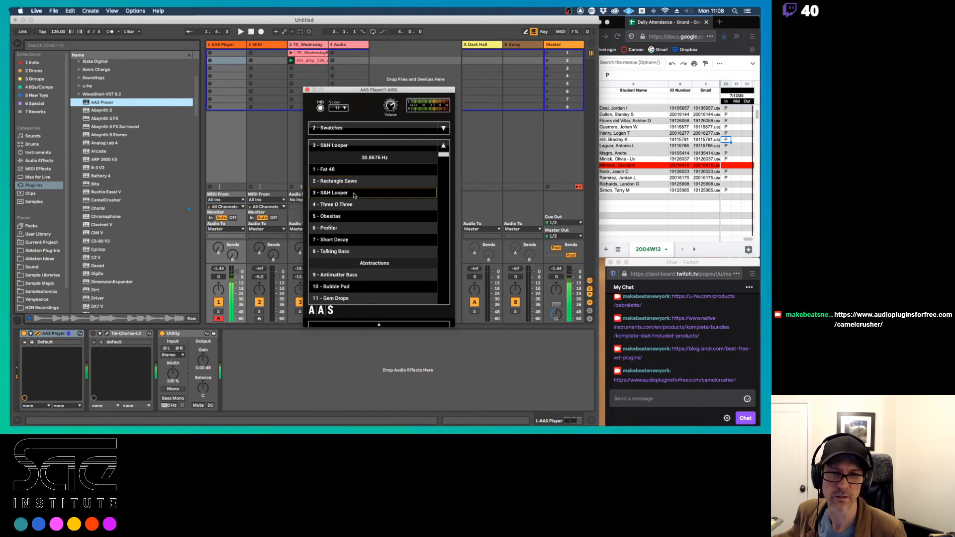
Step: Check AAS Player's version and licence information and the source details of the S&H Looper preset
scroll(370, 196, down, 5)
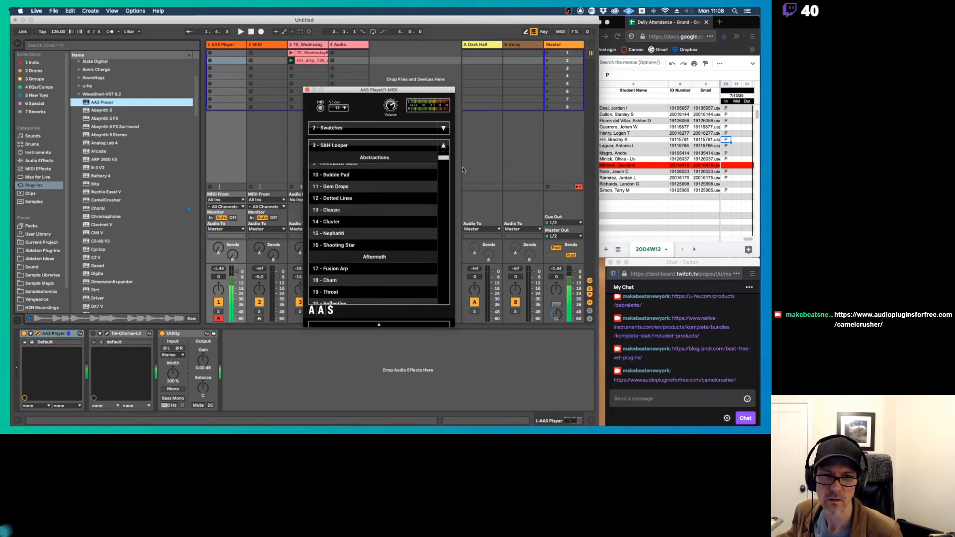
click(442, 146)
click(378, 324)
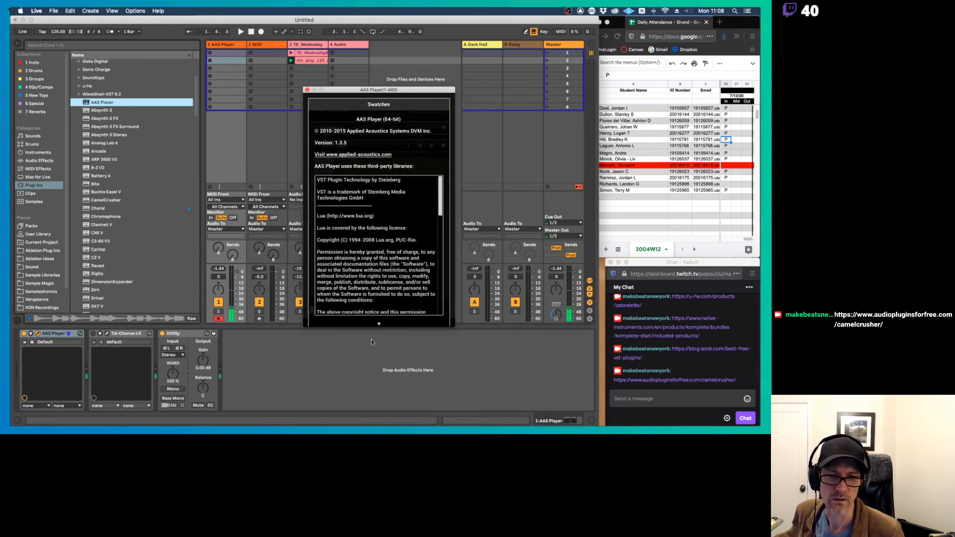
click(379, 325)
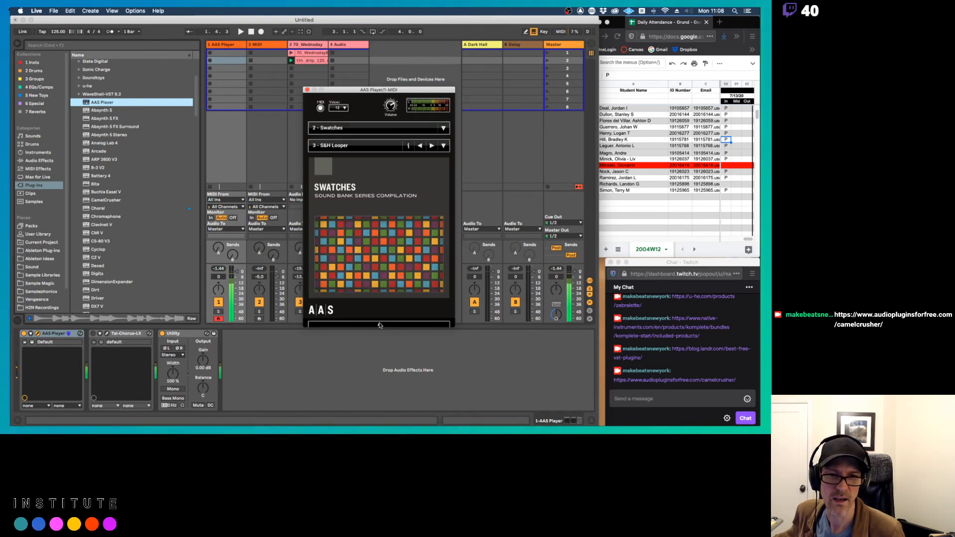
click(409, 148)
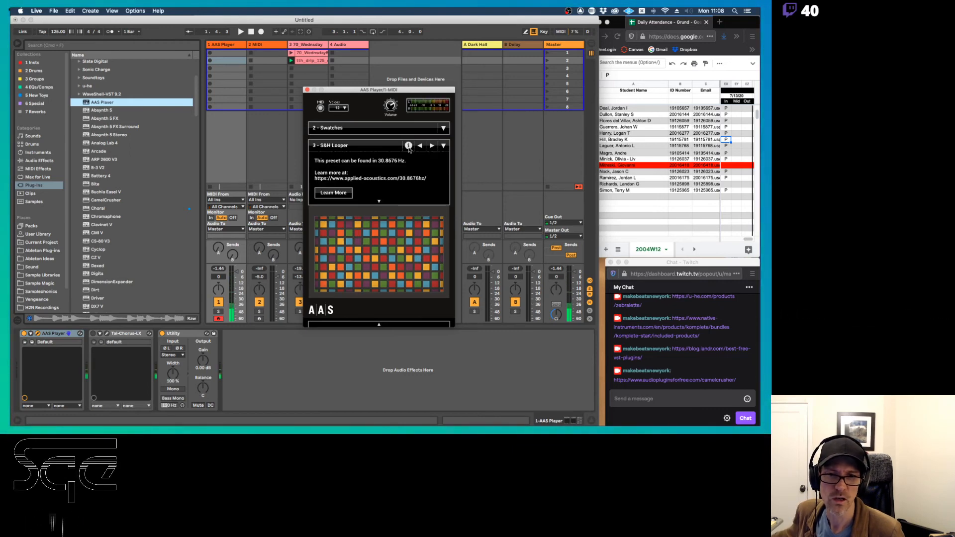
click(409, 148)
Step: Audition the Swatches presets Dotted Lines, Fusion Arp, Churn and Shimmer Pad
click(444, 146)
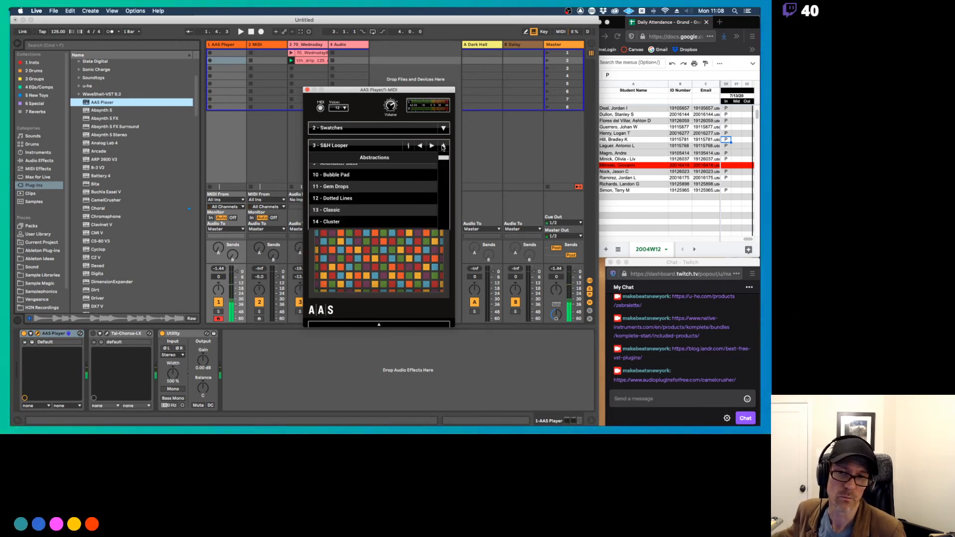
click(352, 199)
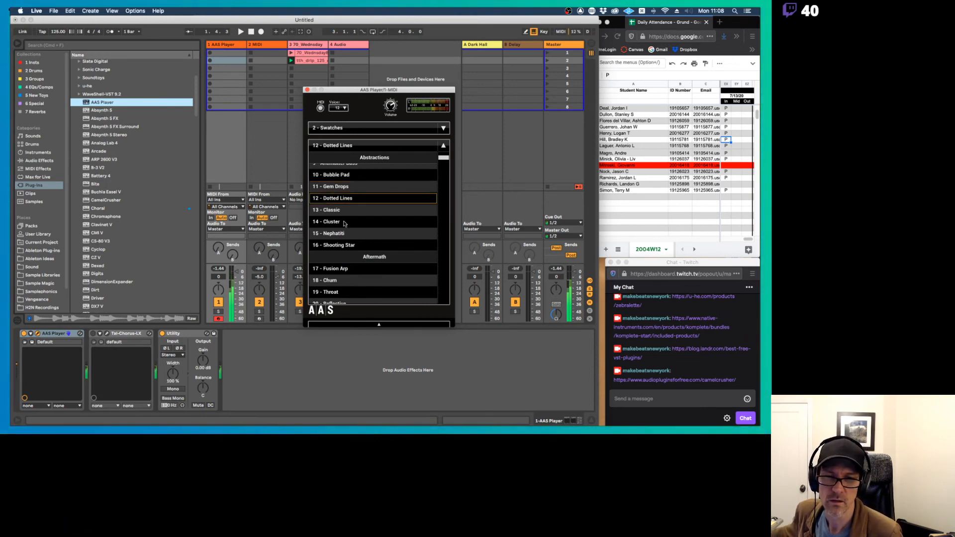
click(338, 272)
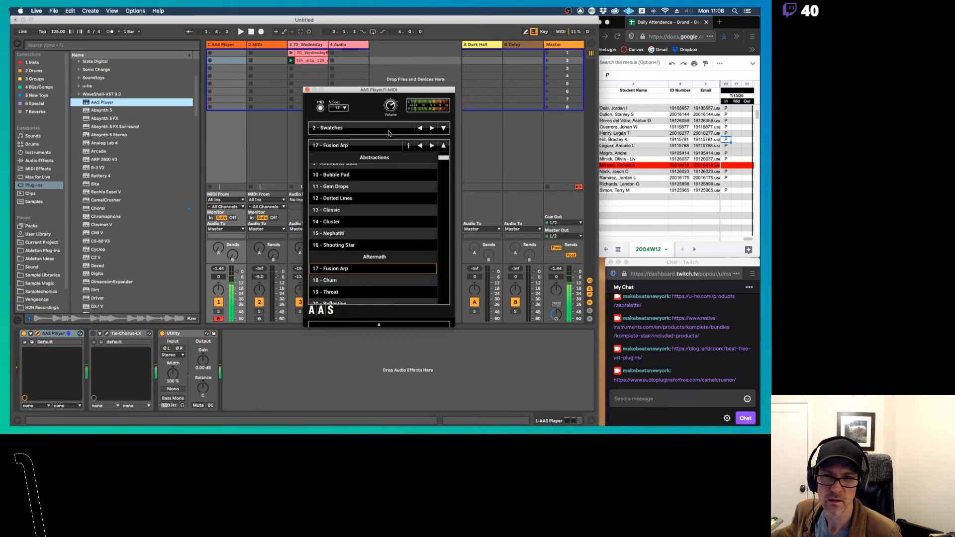
click(392, 282)
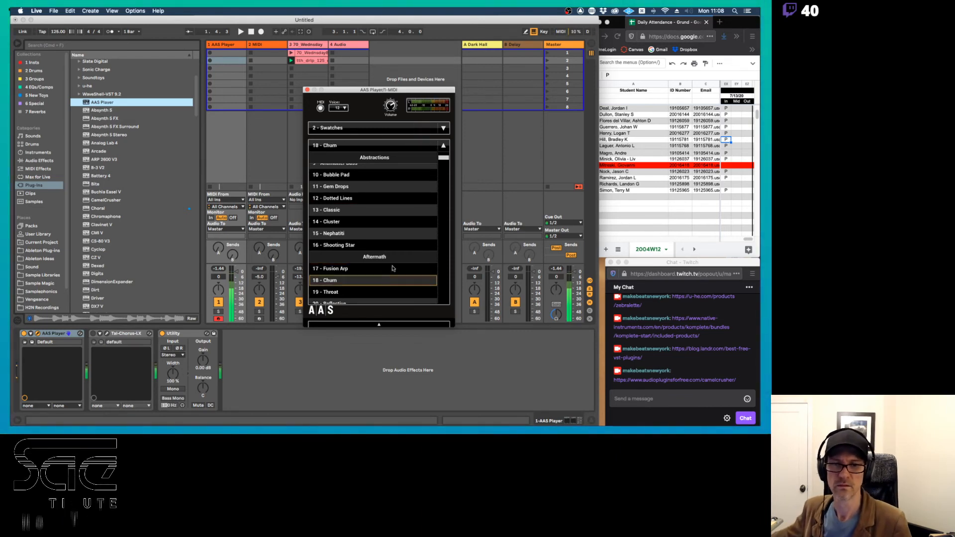
drag(443, 157, 452, 199)
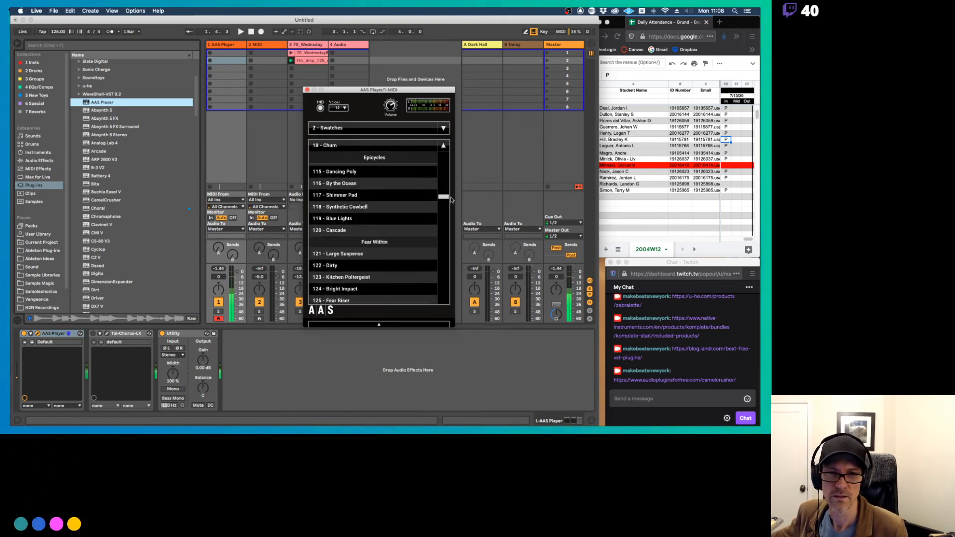
click(359, 195)
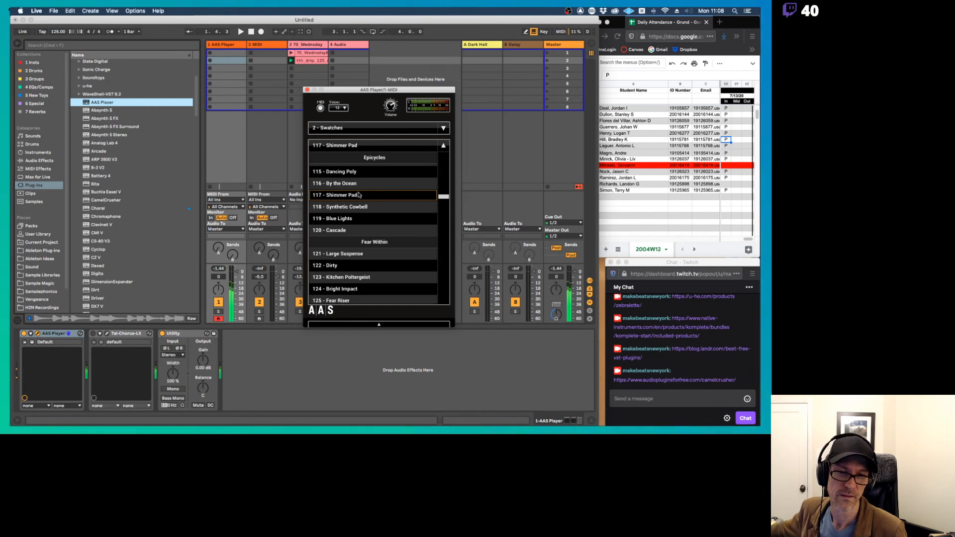
Step: Switch to Firefox, search the web for aas player in a new tab and look over its applied-acoustics.com page
key(super+Tab)
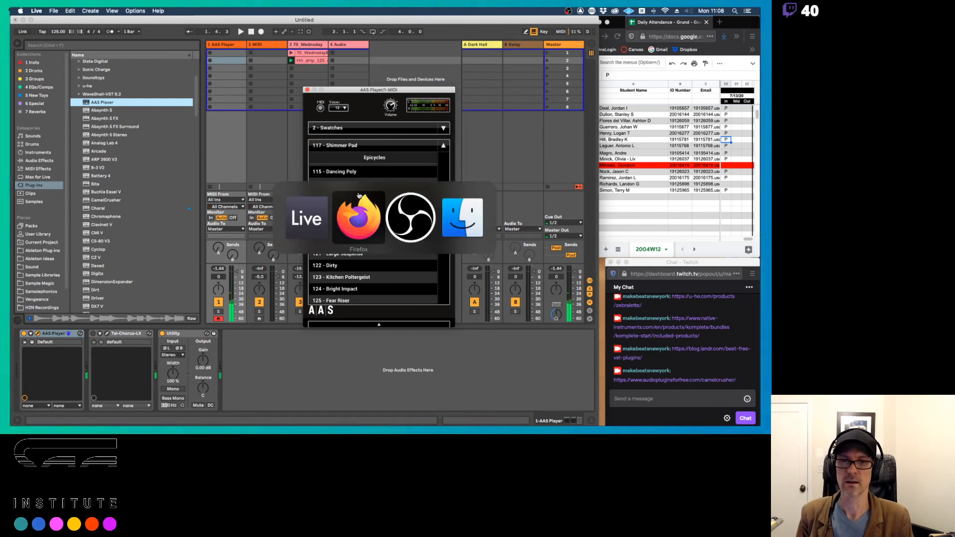
key(super+t)
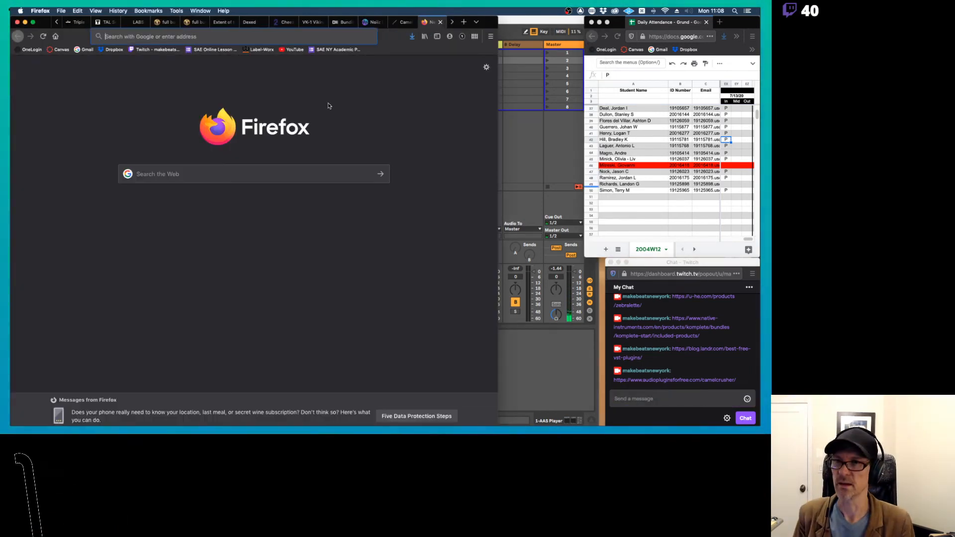
text(aas player)
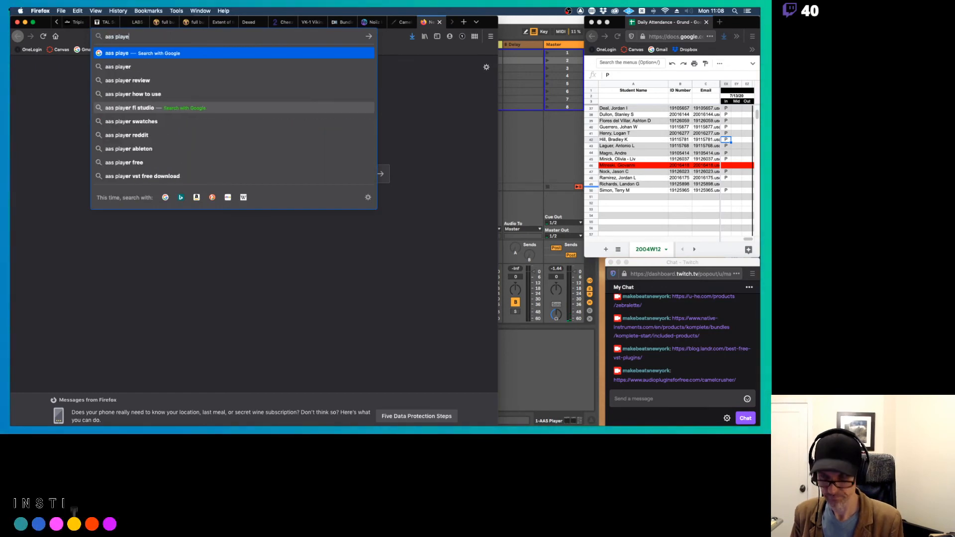
key(Return)
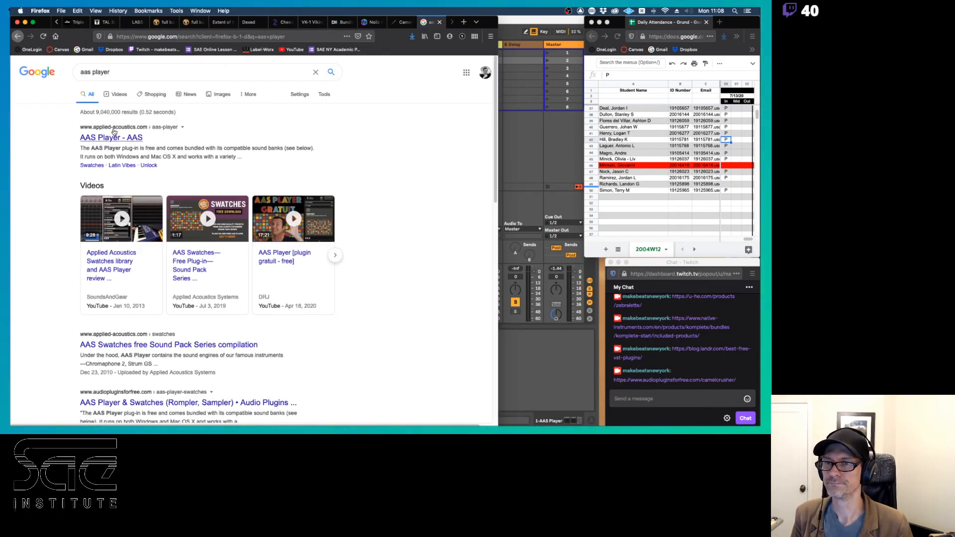
click(112, 139)
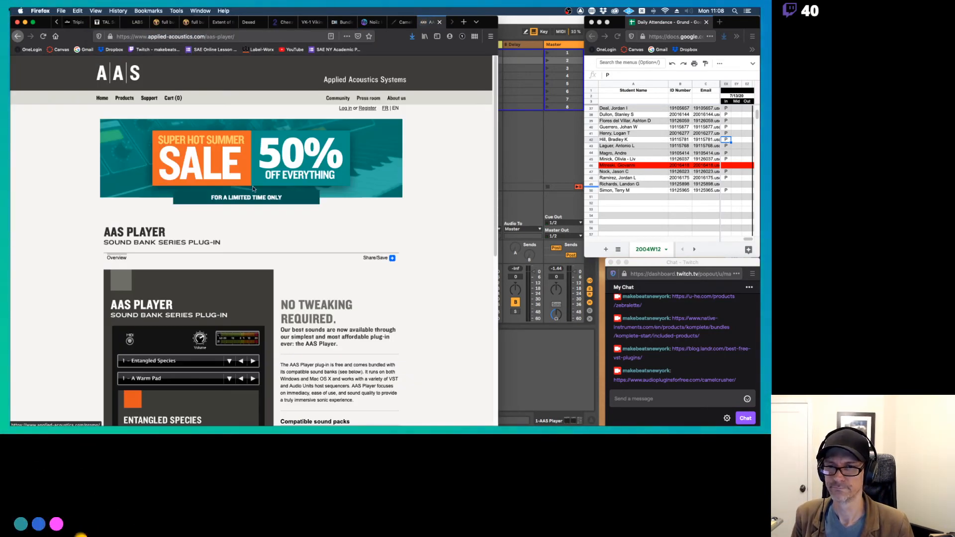
scroll(409, 182, down, 5)
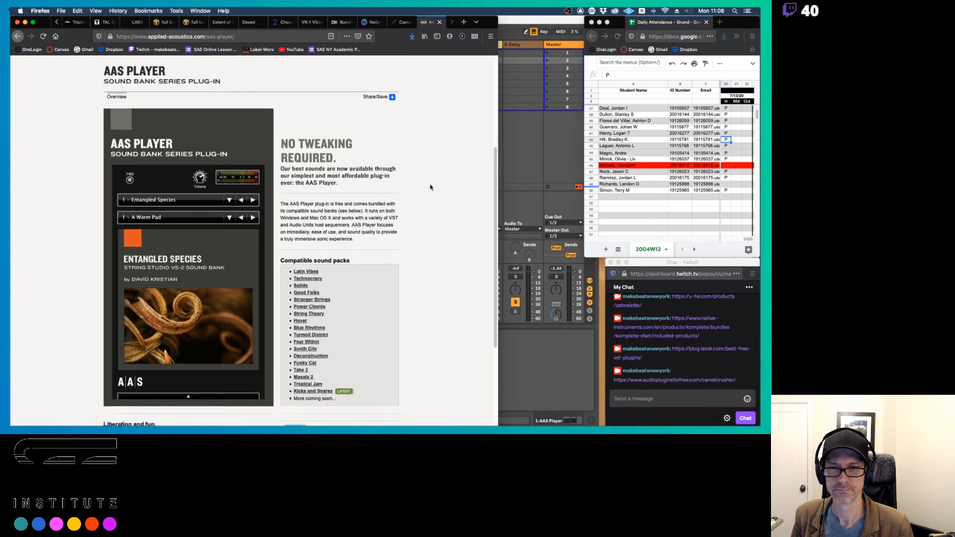
scroll(423, 185, down, 5)
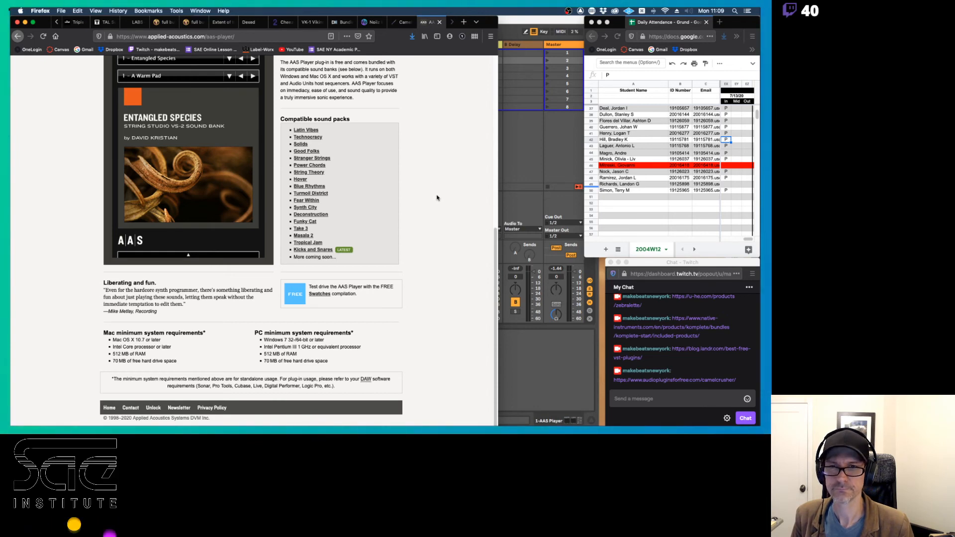
scroll(437, 198, up, 1)
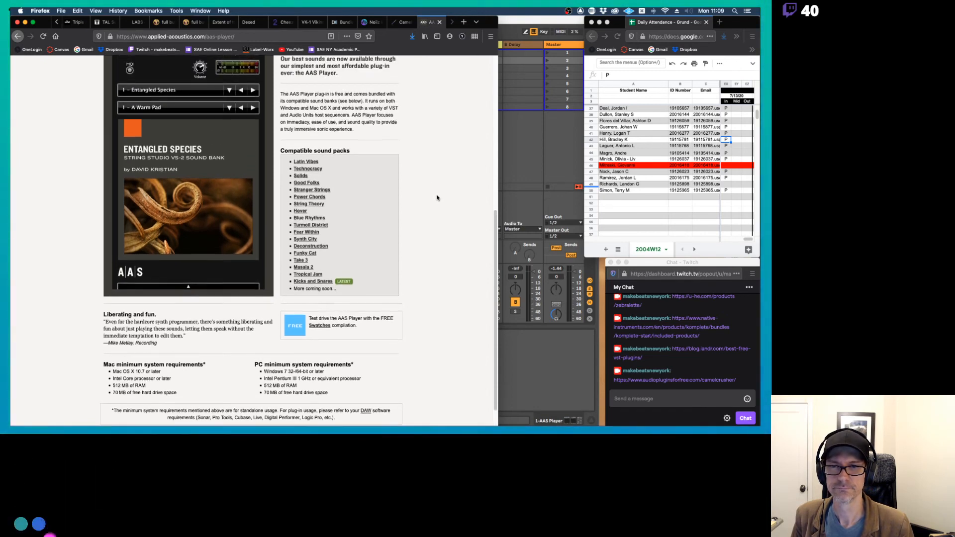
scroll(436, 198, up, 2)
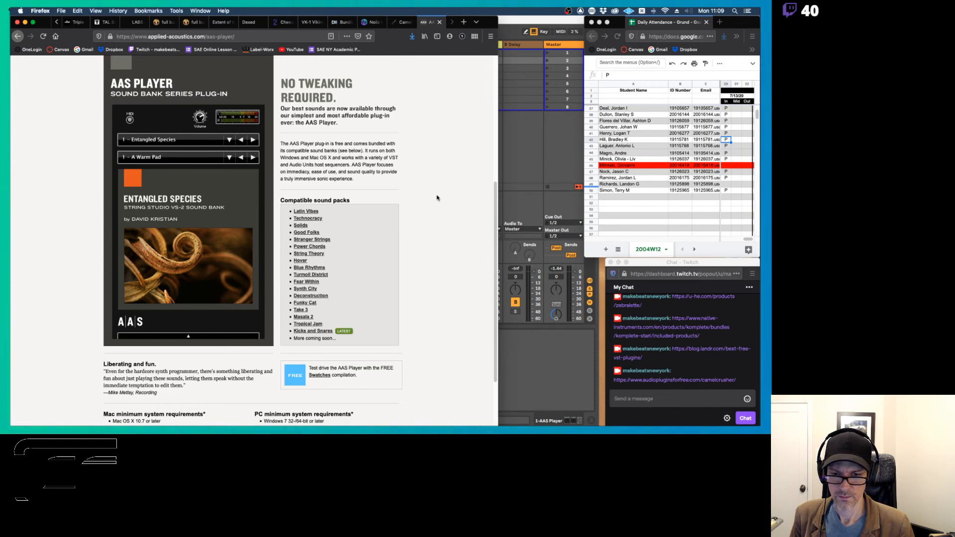
scroll(436, 198, down, 3)
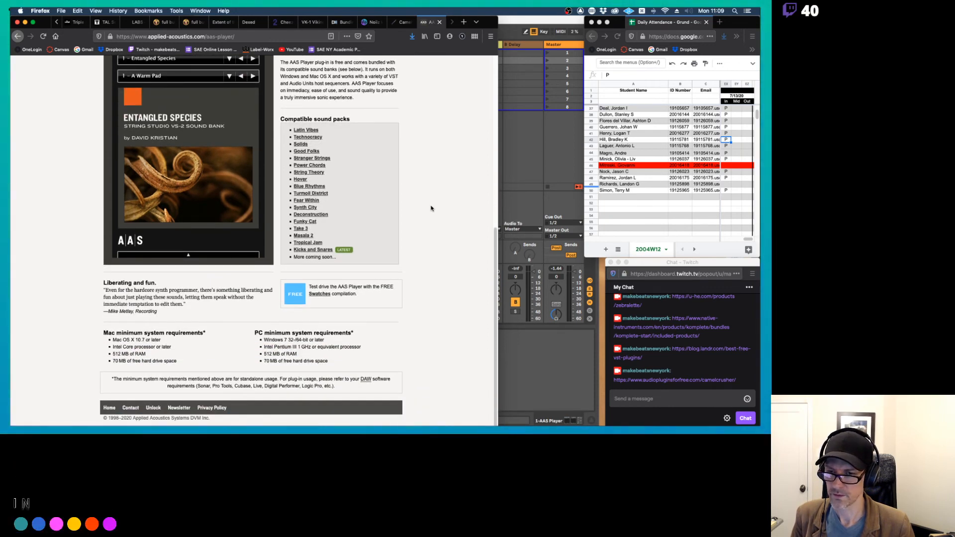
Step: Switch to Ableton Live and show the set in Arrangement View
click(509, 65)
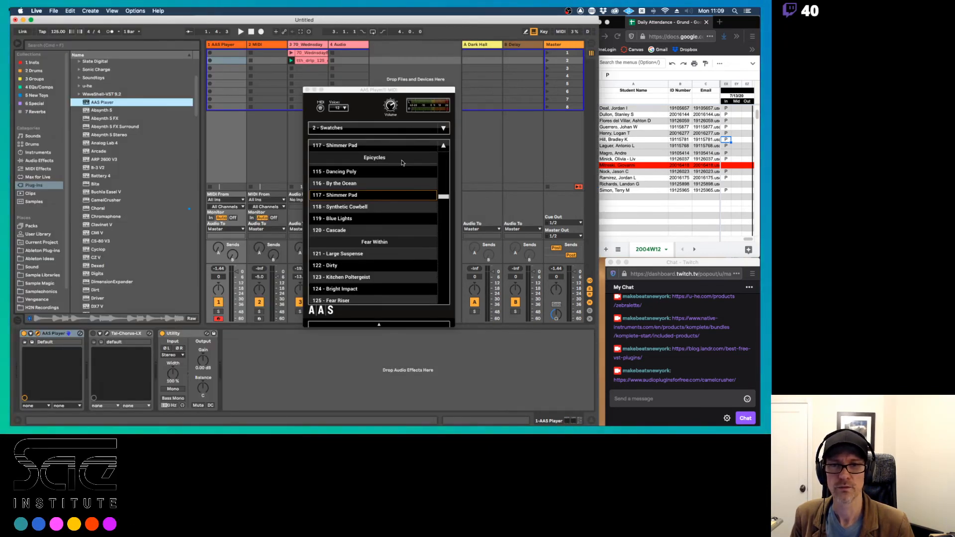
key(Tab)
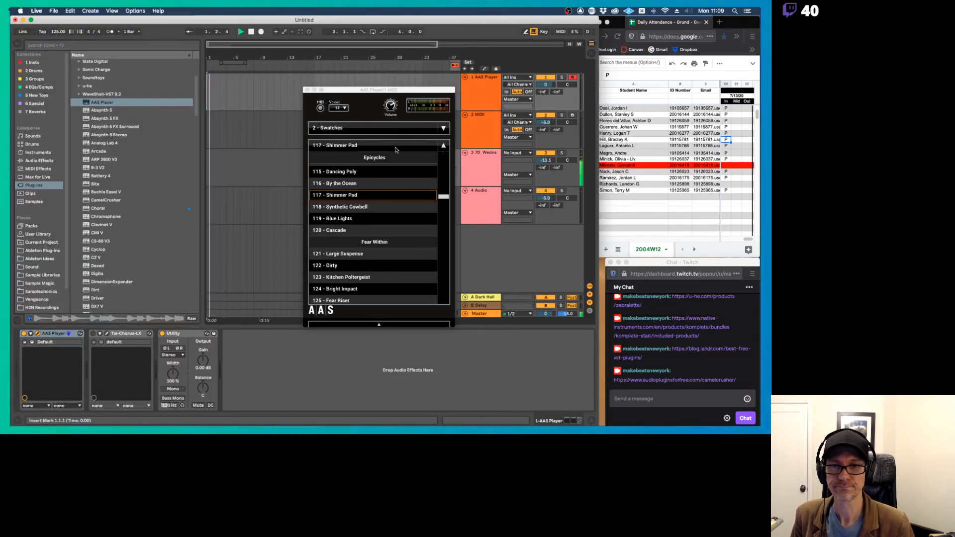
Step: Switch to Firefox, copy the AAS Player page address and post it in the Twitch chat
key(super+Tab)
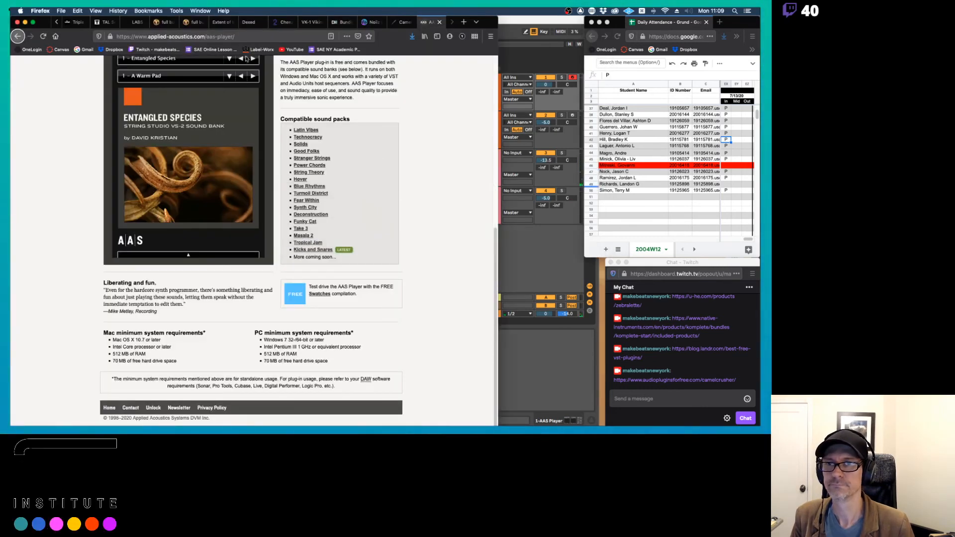
key(super+l)
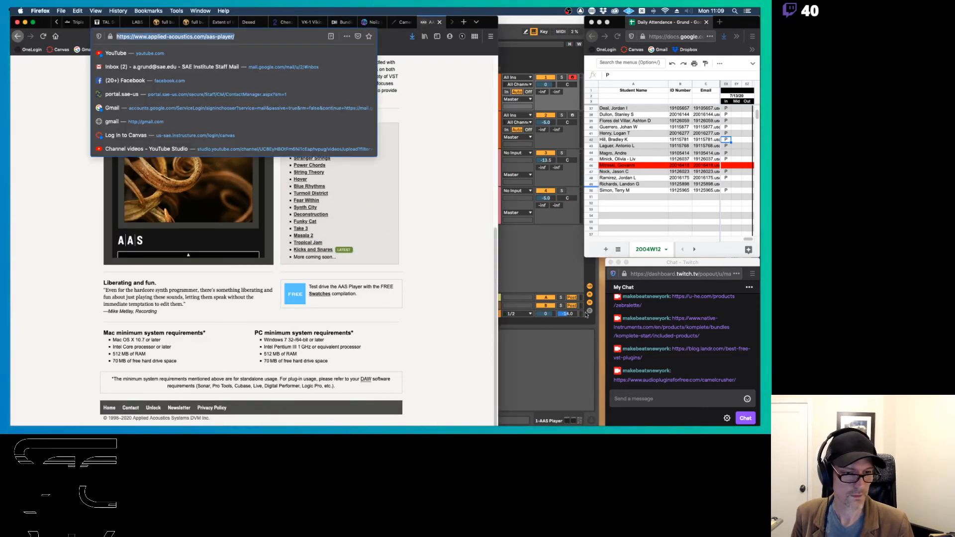
key(super+c)
click(635, 398)
key(super+v)
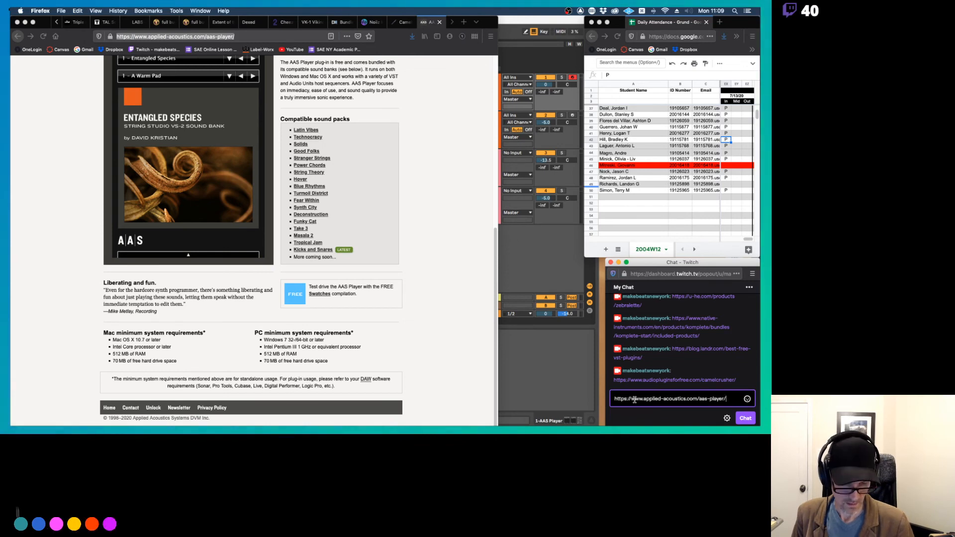
key(Return)
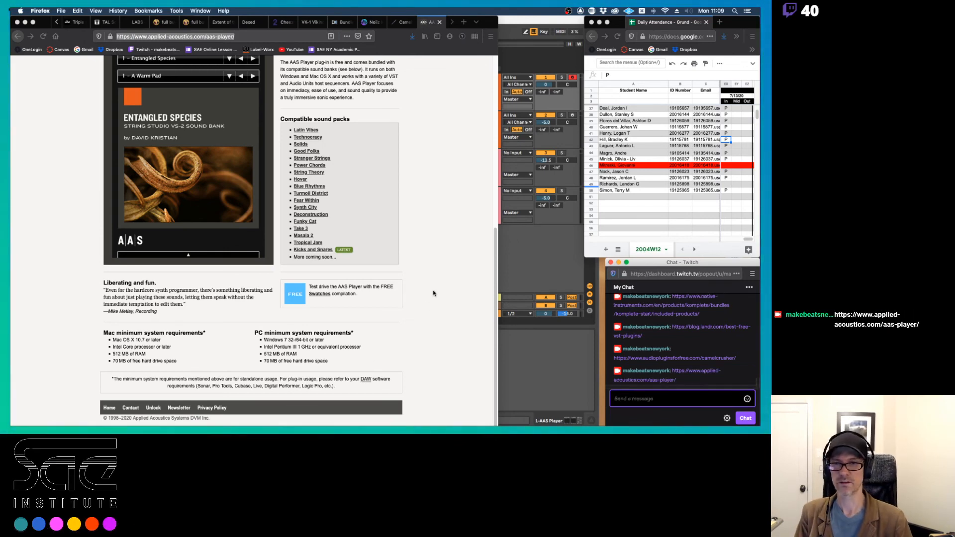
Step: Look back over the AAS Player and CamelCrusher pages and close the Noiiz page
scroll(433, 294, up, 5)
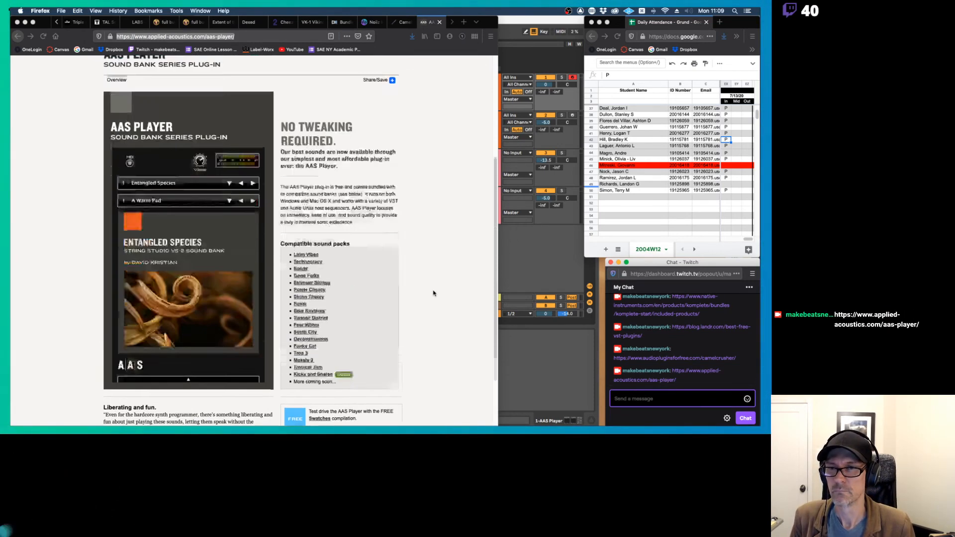
scroll(433, 294, up, 3)
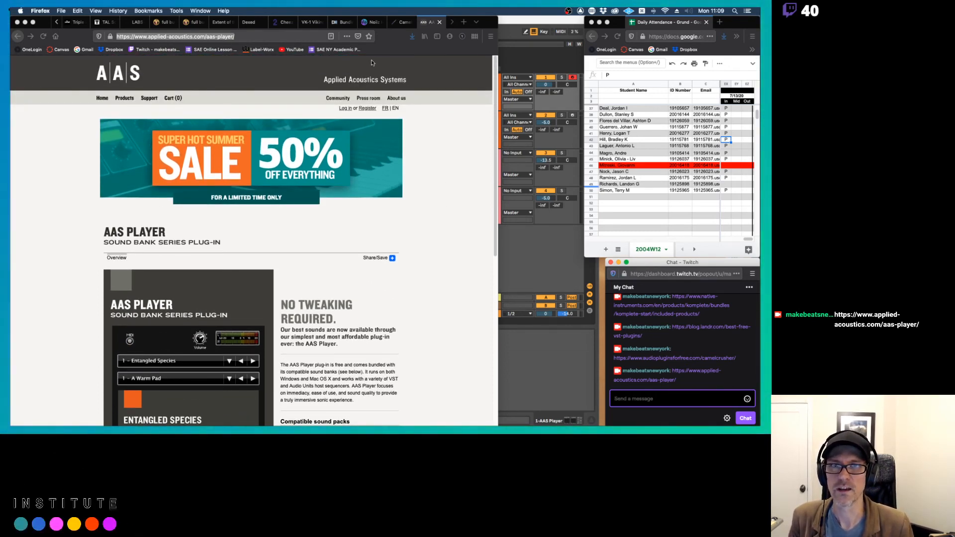
click(410, 24)
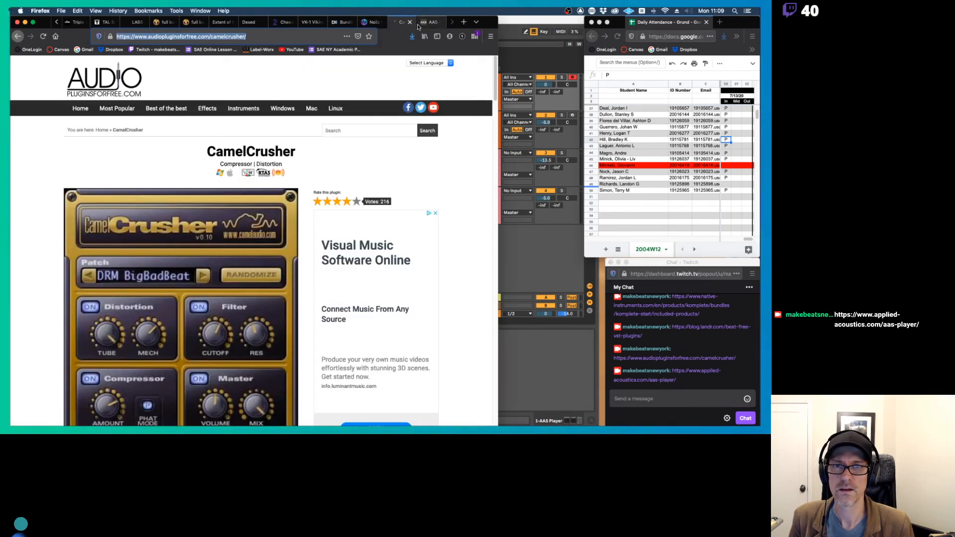
click(374, 23)
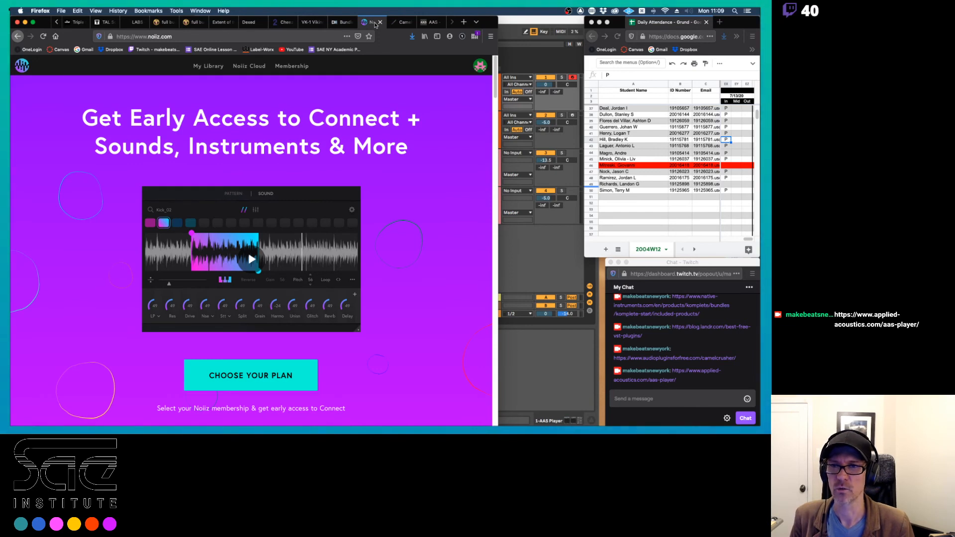
key(super+w)
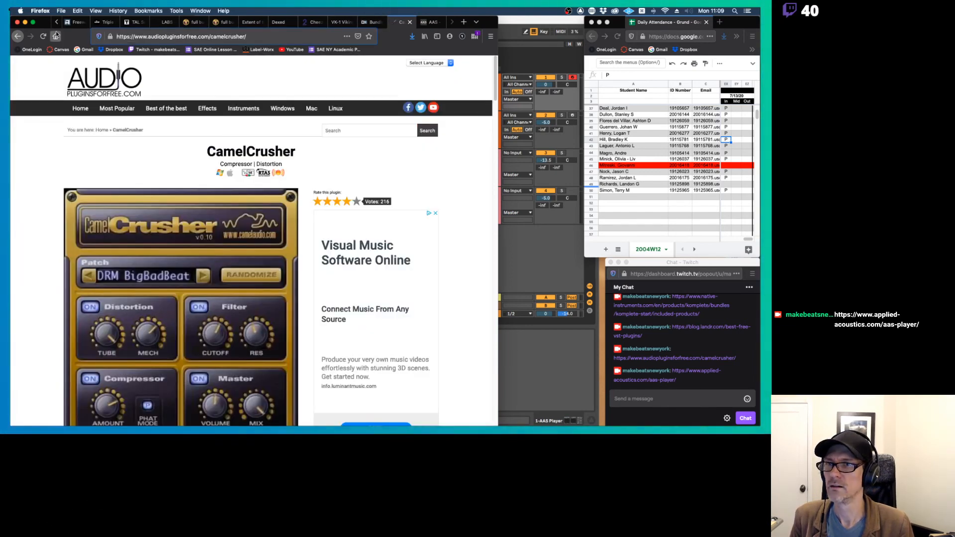
click(56, 22)
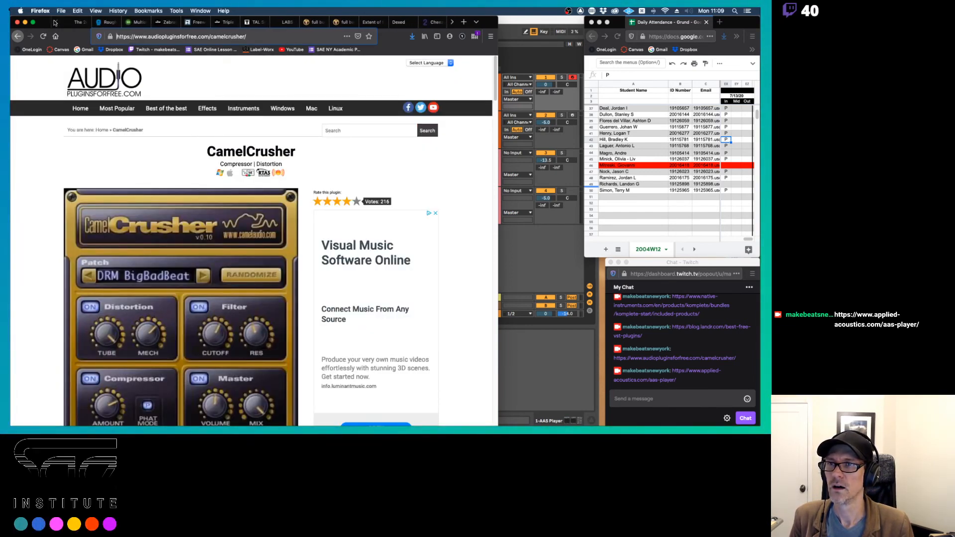
Step: Switch to Ableton Live, close the AAS Player window and browse the plug-in list through to its end
key(super+Tab)
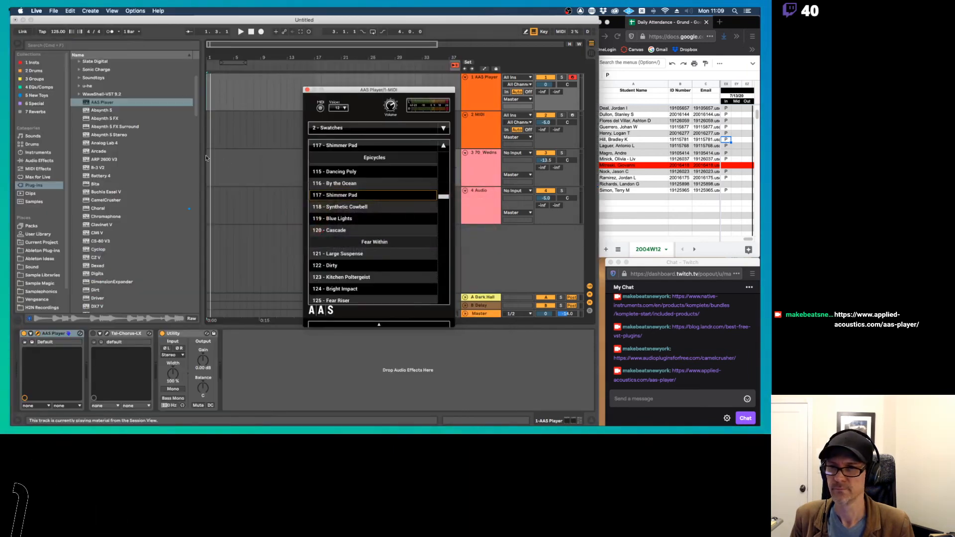
click(206, 158)
click(307, 90)
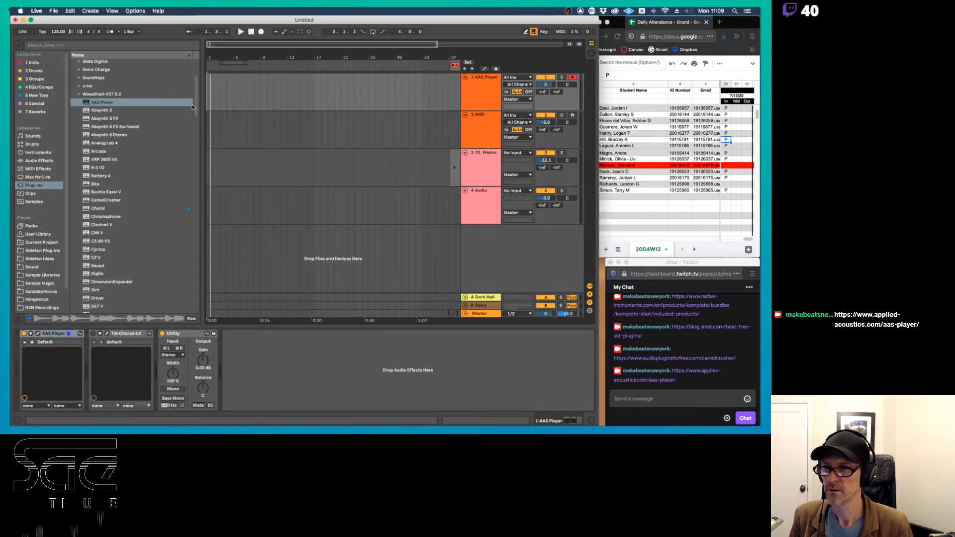
drag(196, 105, 205, 140)
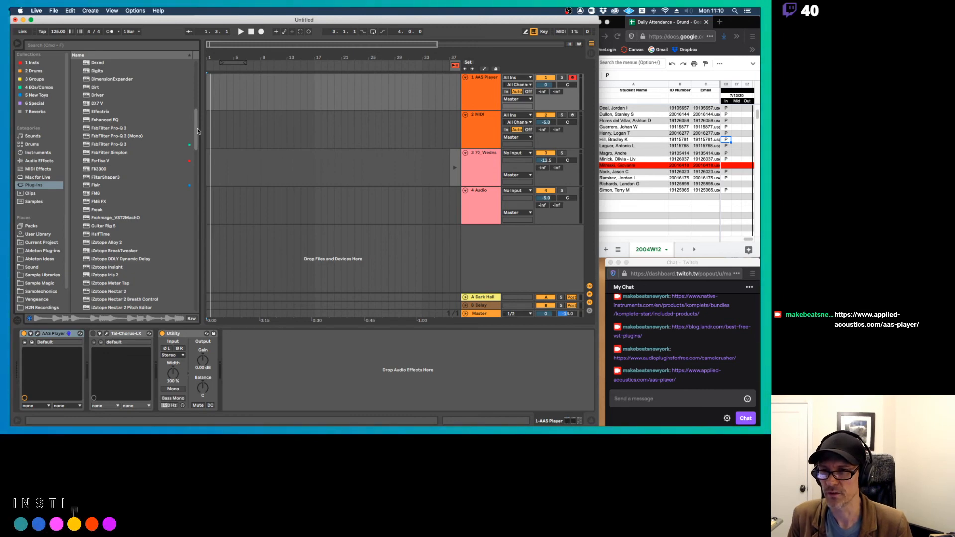
drag(196, 132, 213, 274)
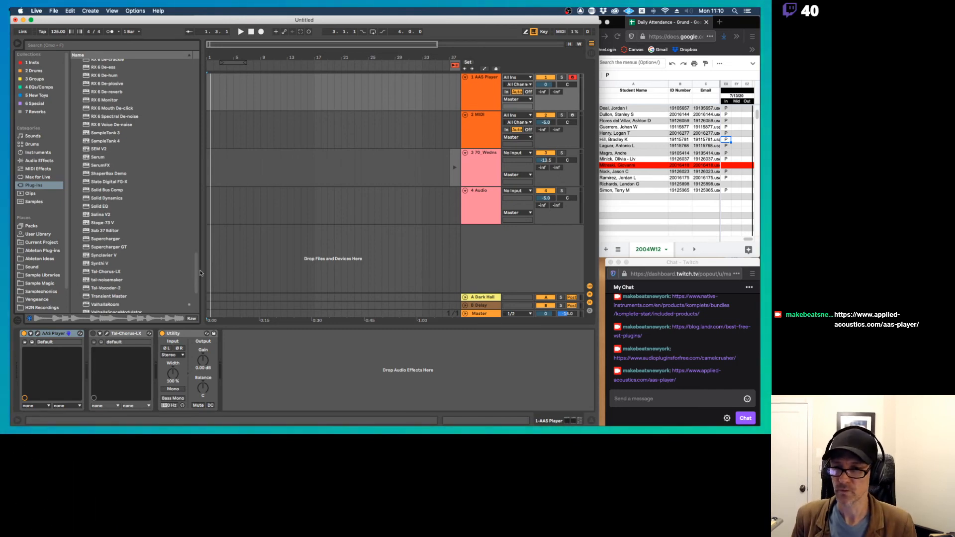
drag(196, 272, 194, 300)
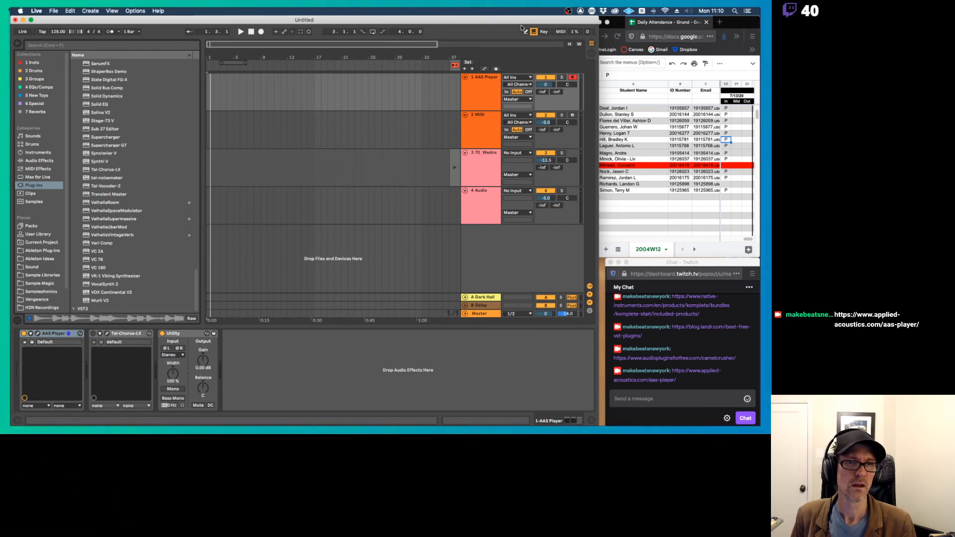
Step: Switch to OBS and mute the Mic/Aux audio source
key(super+Tab)
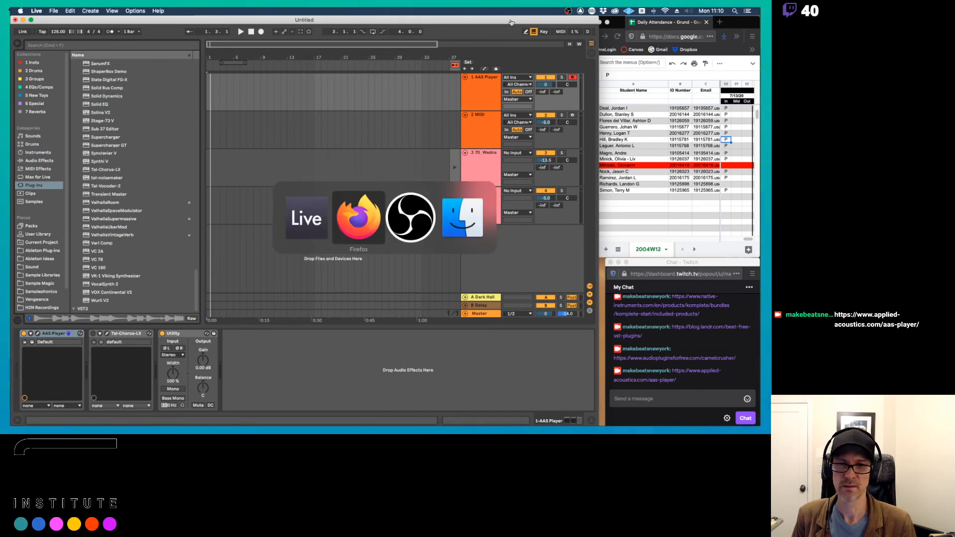
key(super+Tab)
key(super+Tab)
key(super+Tab)
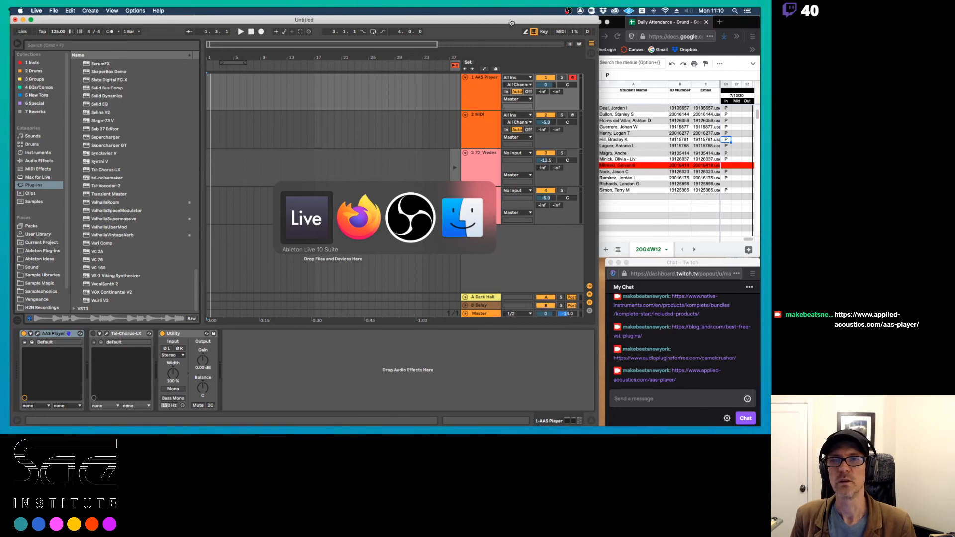
key(super+Tab)
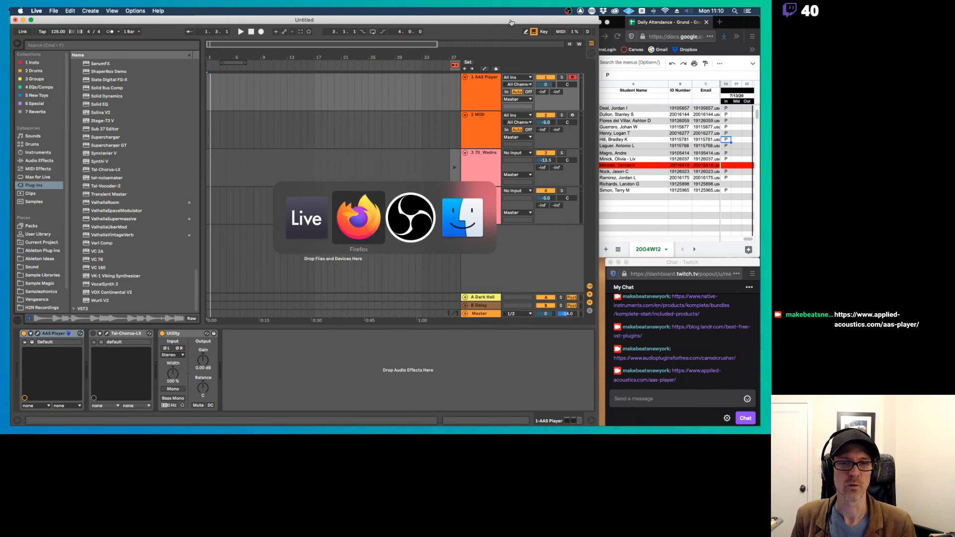
key(super+Tab)
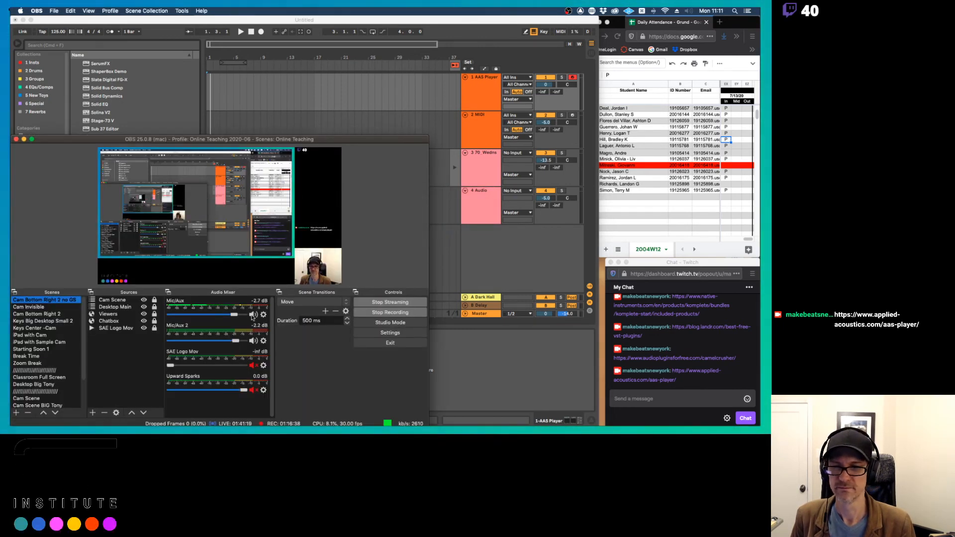
click(253, 315)
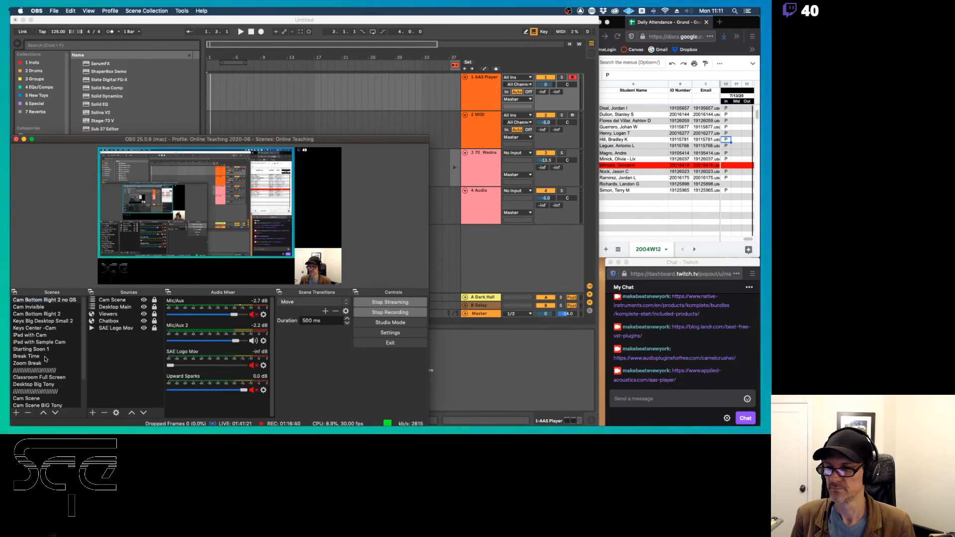